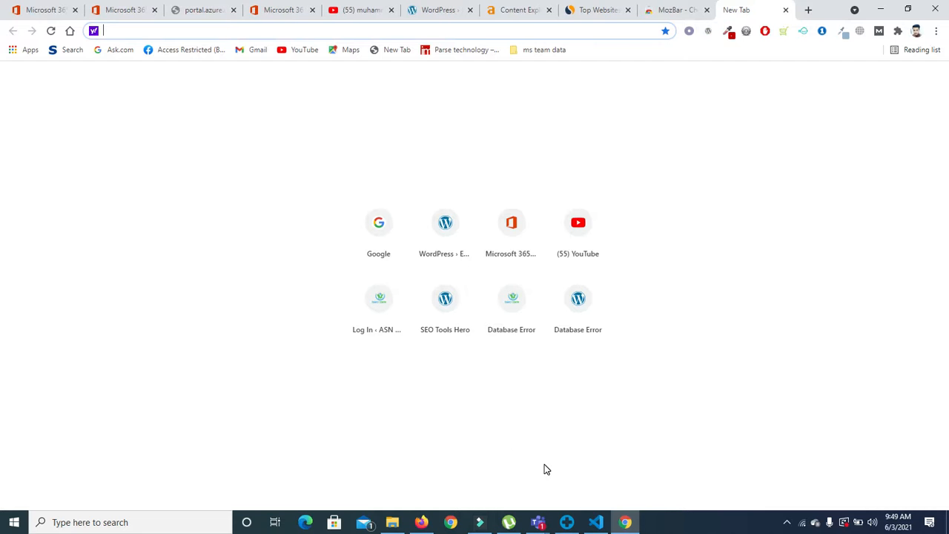
Step: Leave the blank Chrome tab for the Firefox window showing the cPanel dashboard
left_click(421, 522)
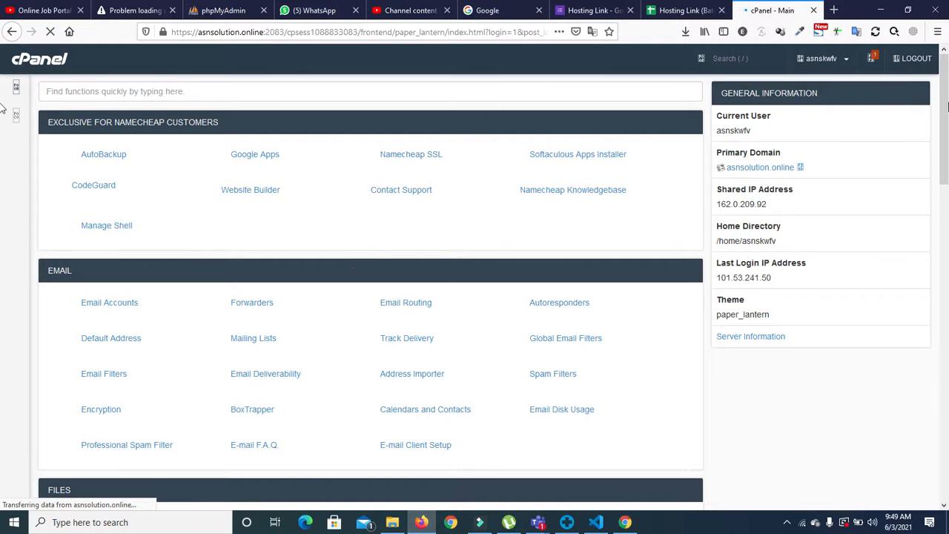
Step: Scroll through the cPanel dashboard and open a fresh blank tab beside it
scroll(3, 289, "down", 15)
scroll(4, 452, "up", 15)
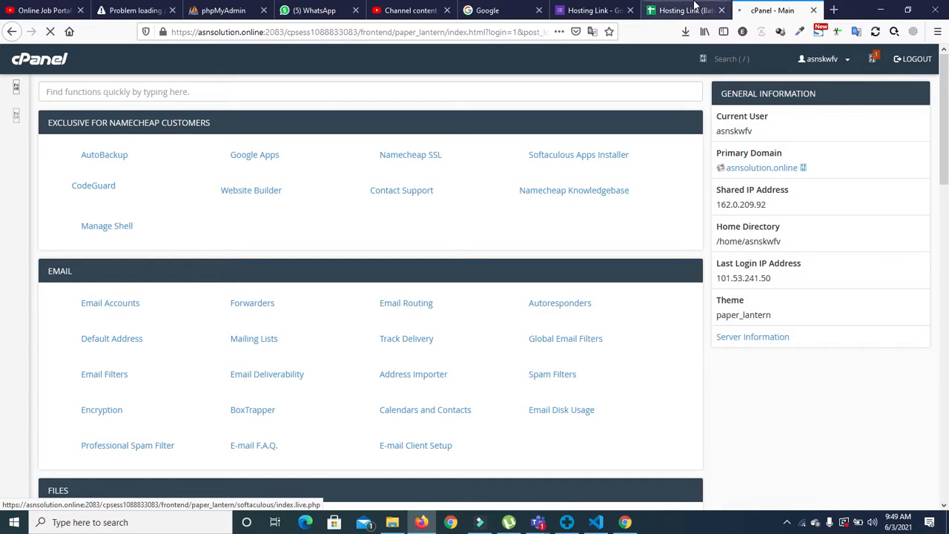
left_click(834, 11)
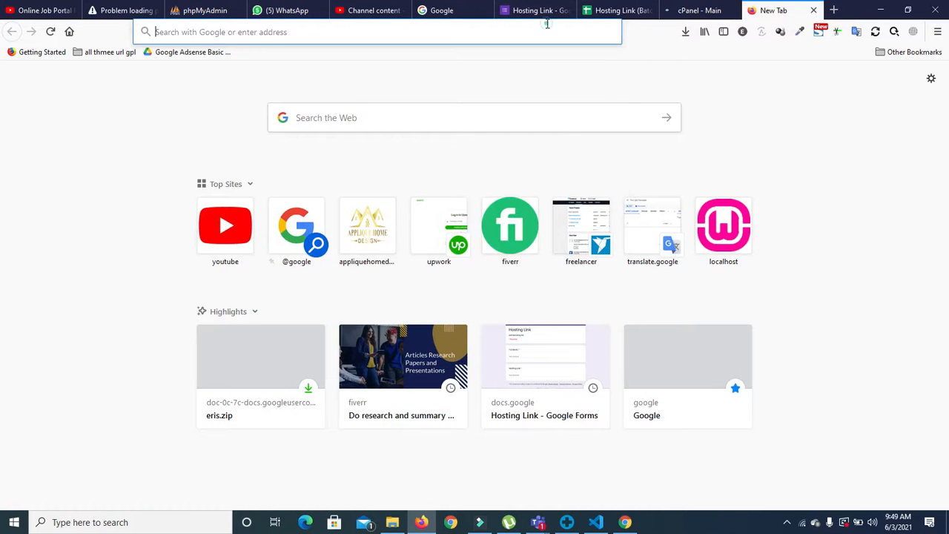
Step: Search for 'wplocal' from the new tab's address bar to reach localwp.com
left_click(547, 25)
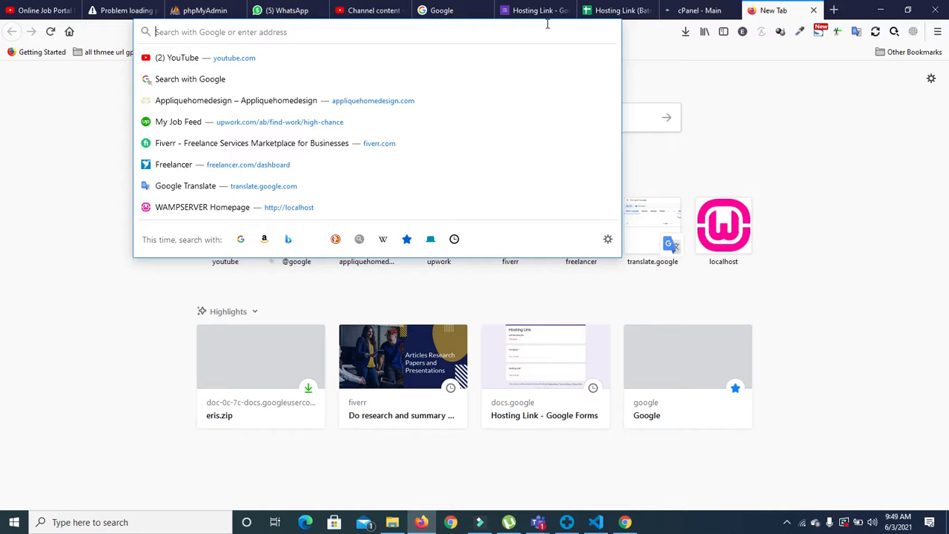
type("wplo")
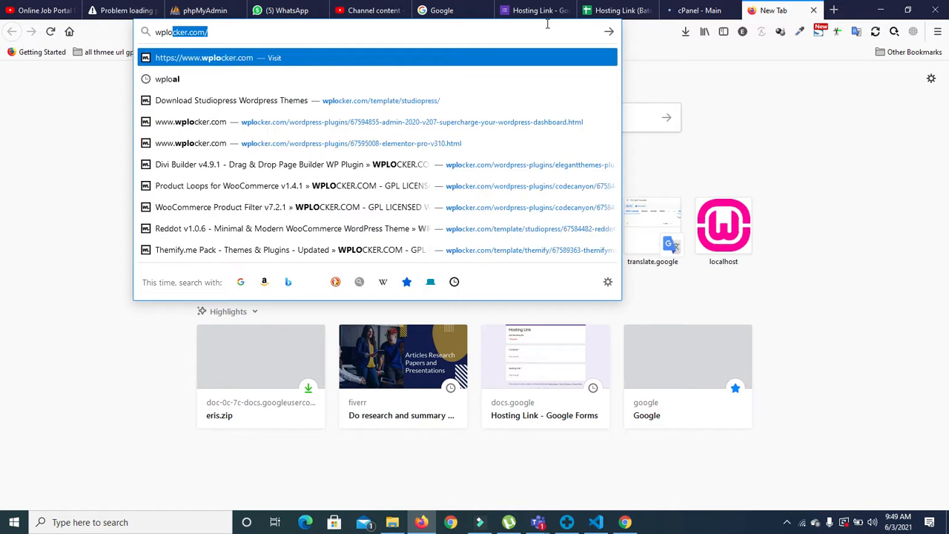
type("cal")
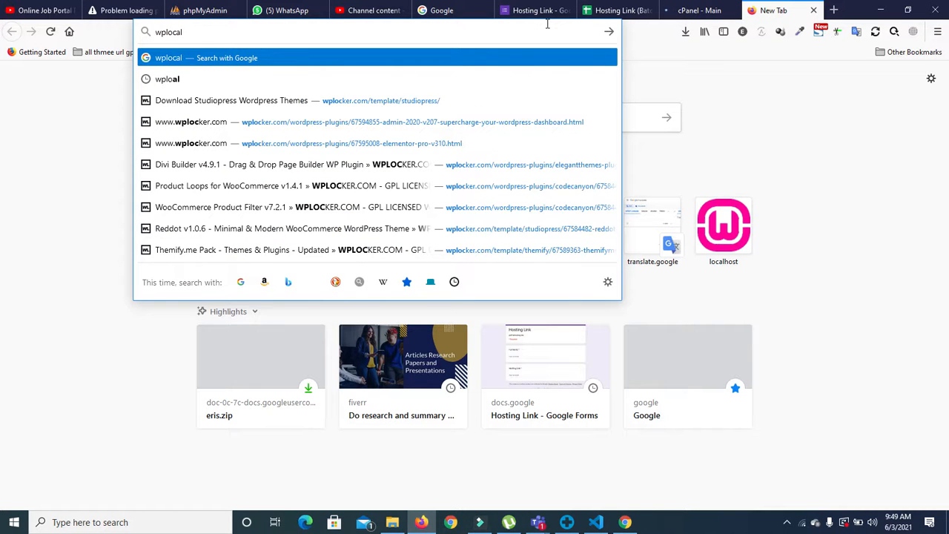
key("Return")
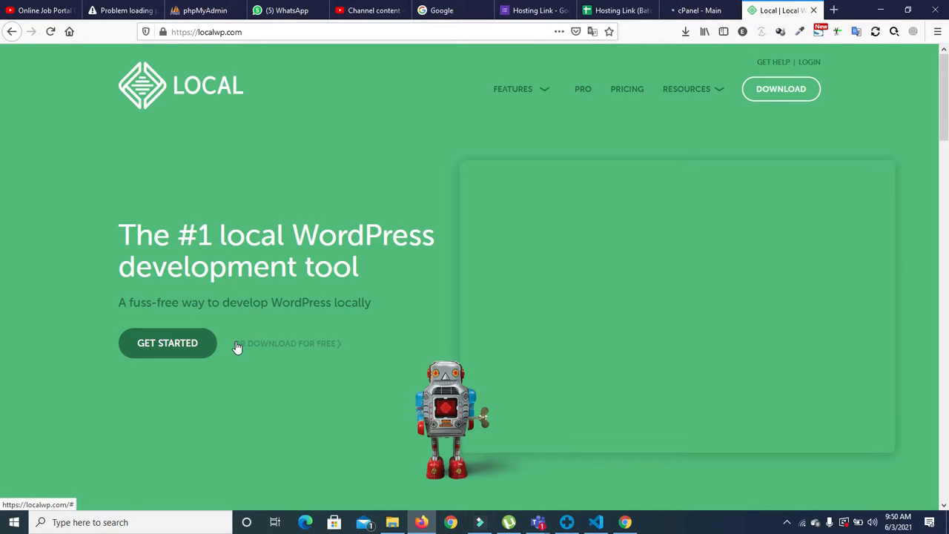
Step: Go from the LocalWP site back to the cPanel - Main tab
left_click(238, 348)
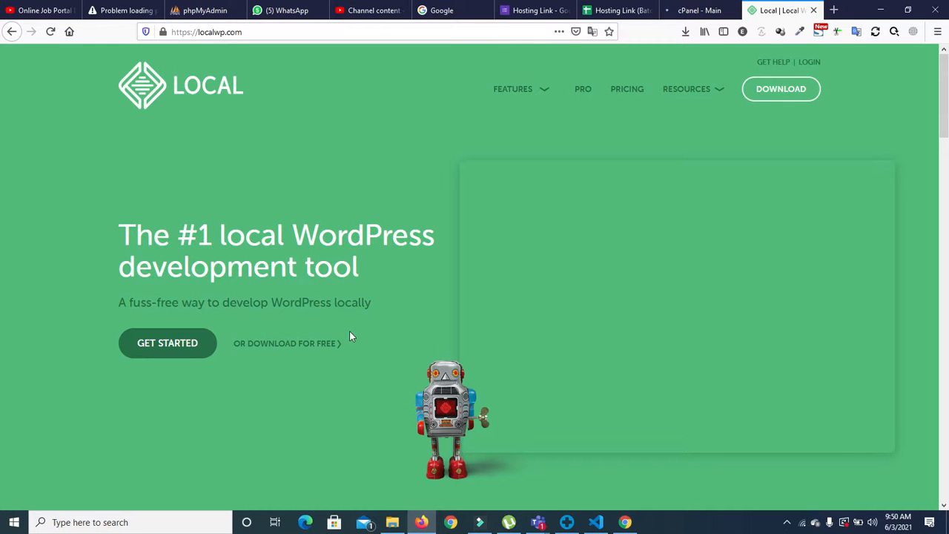
left_click(697, 11)
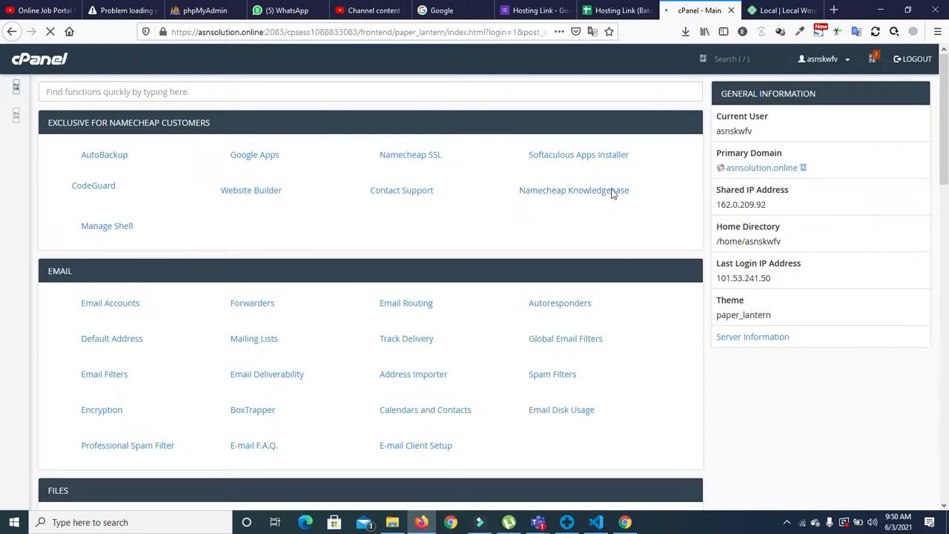
Step: Reload the cPanel dashboard, then switch to the Local WordPress site tab
mouse_move(945, 119)
left_mouse_down()
mouse_move(945, 386)
mouse_move(945, 118)
left_mouse_up()
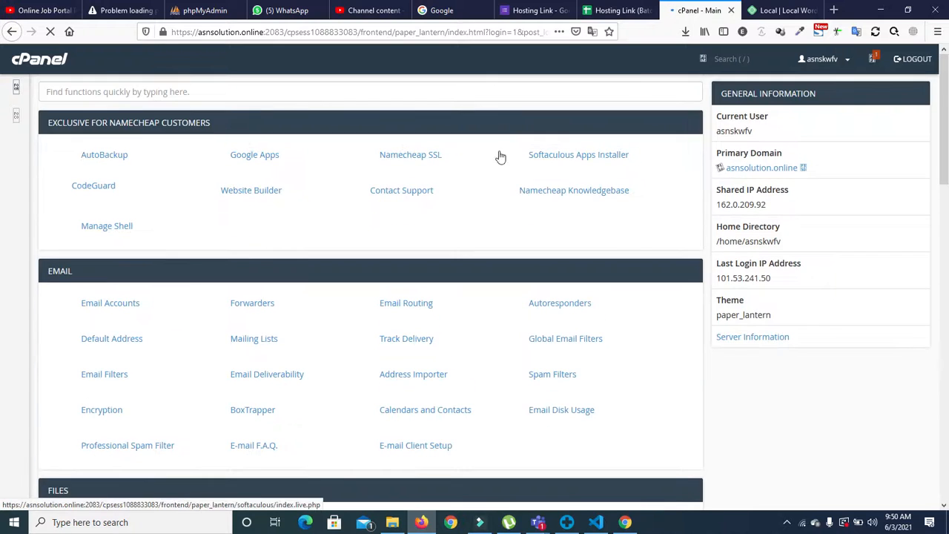
left_click(49, 33)
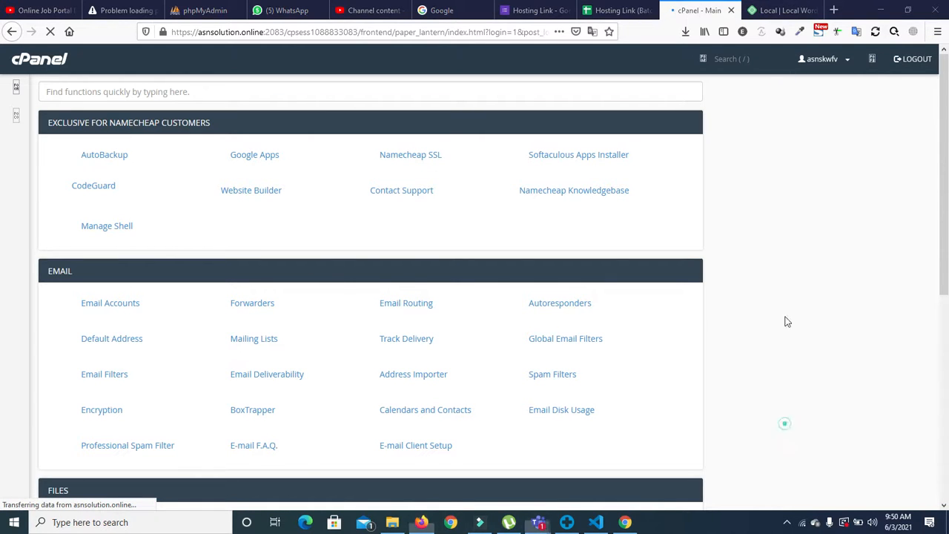
left_click(755, 12)
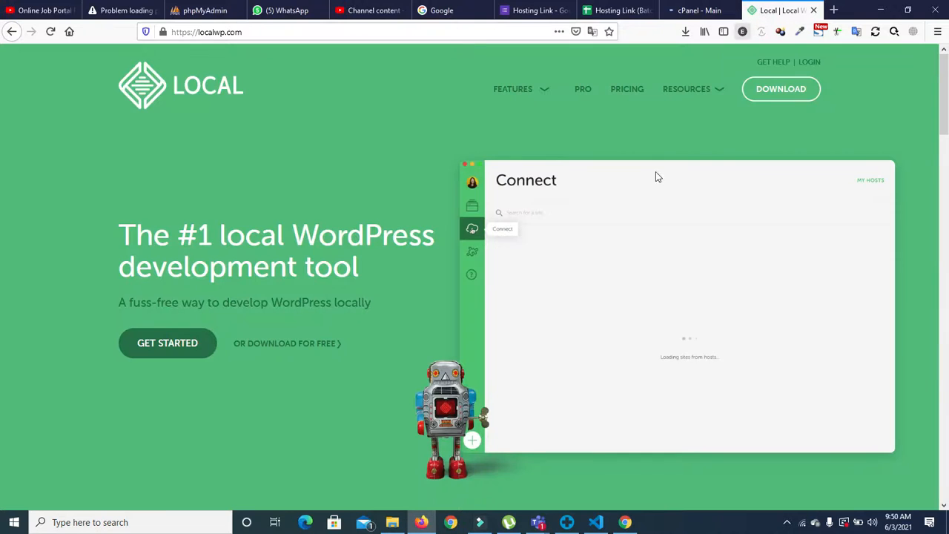
Step: Return from the LocalWP site to the cPanel - Main tab
left_click(696, 9)
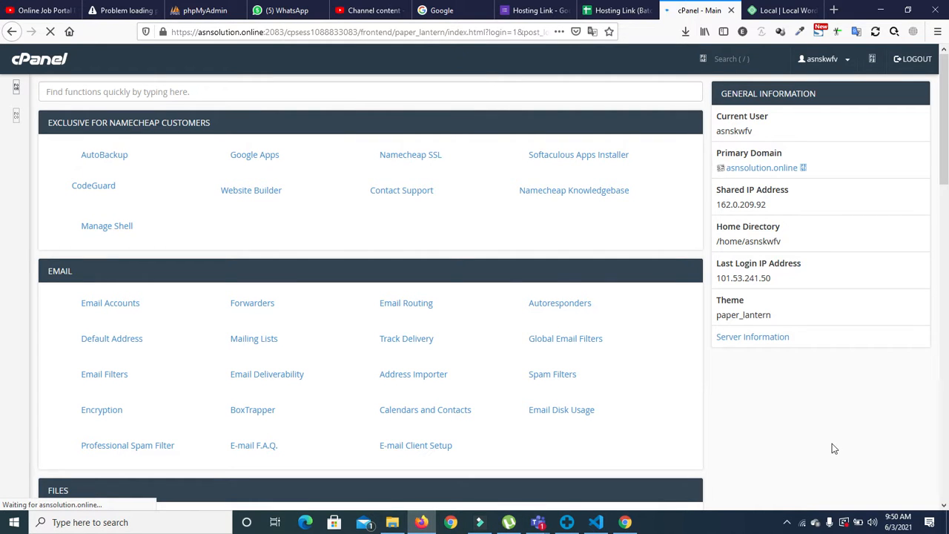
Step: Scroll down the cPanel dashboard to the Domains section and open the Domains page
key("alt")
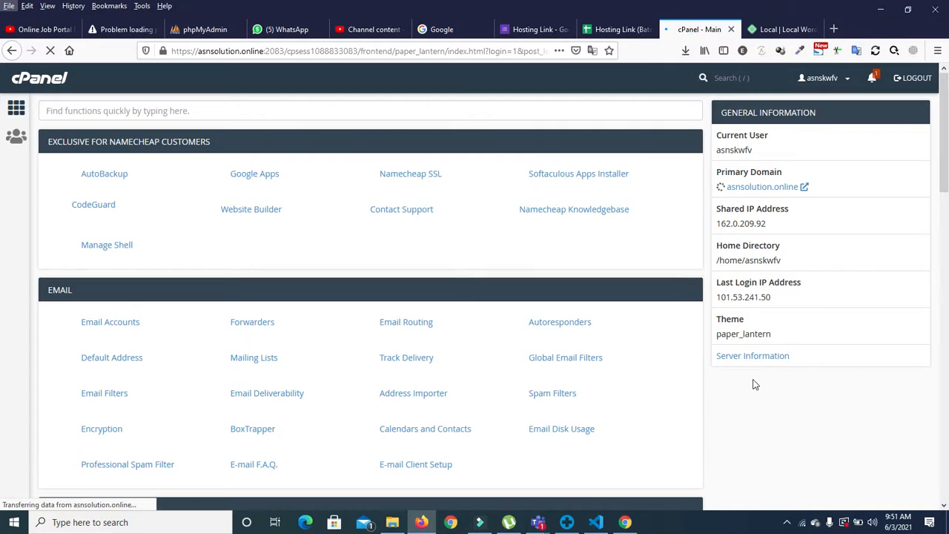
mouse_move(945, 134)
left_mouse_down()
mouse_move(945, 147)
mouse_move(945, 118)
left_mouse_up()
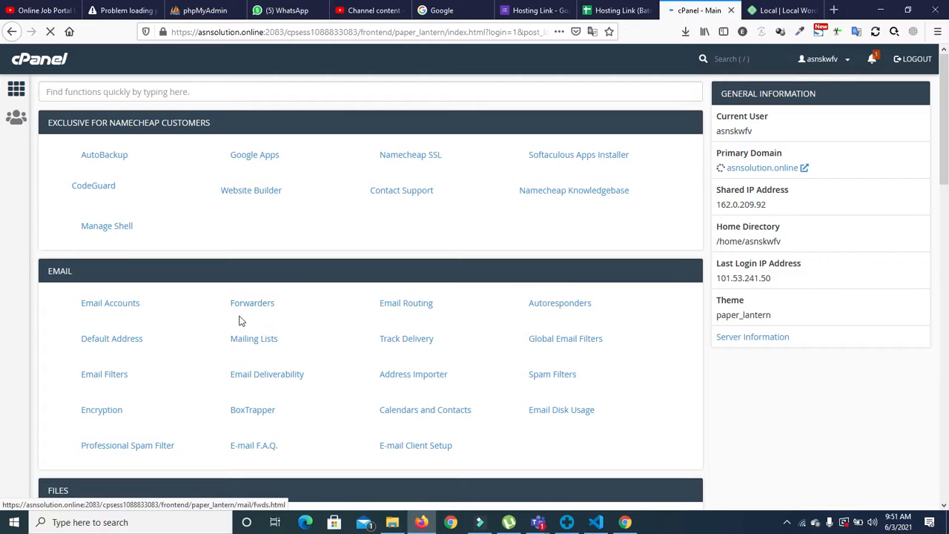
scroll(3, 216, "down", 3)
scroll(3, 223, "down", 2)
left_click_drag(947, 224, 944, 291)
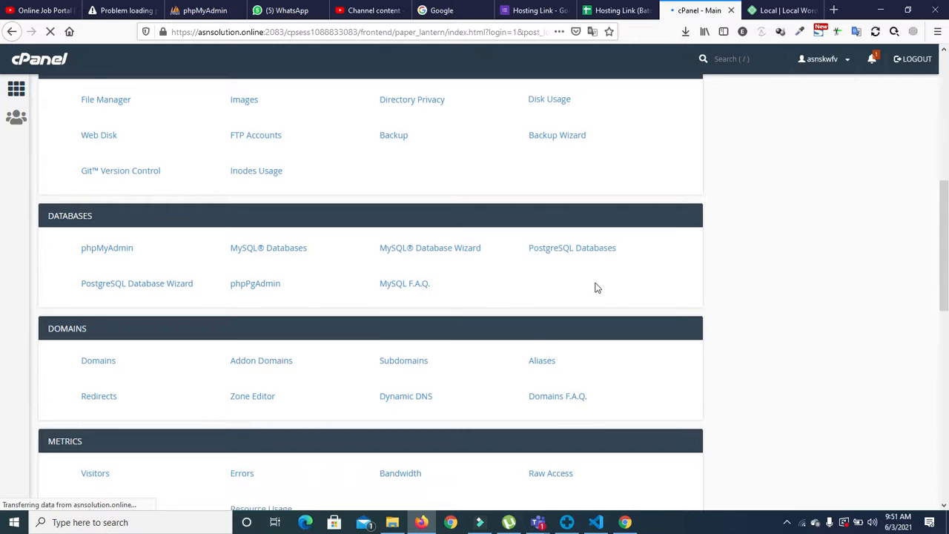
left_click(100, 363)
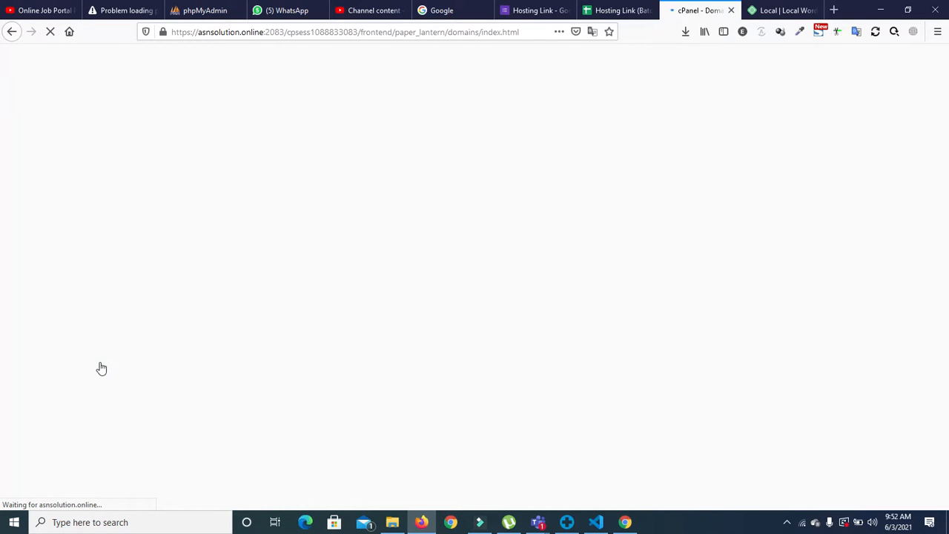
Step: Check the network connection, then reopen the Domains page from the Domains section
left_click(803, 524)
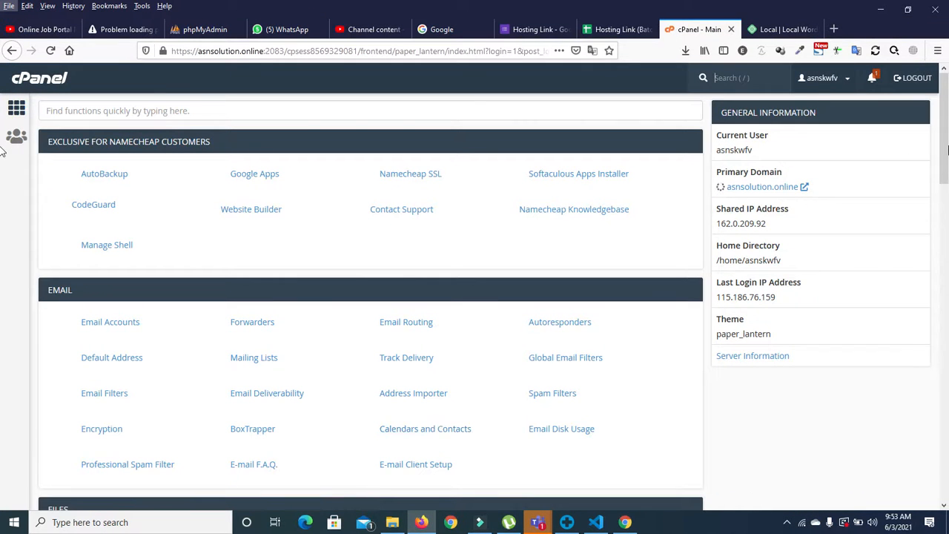
left_click_drag(945, 142, 948, 277)
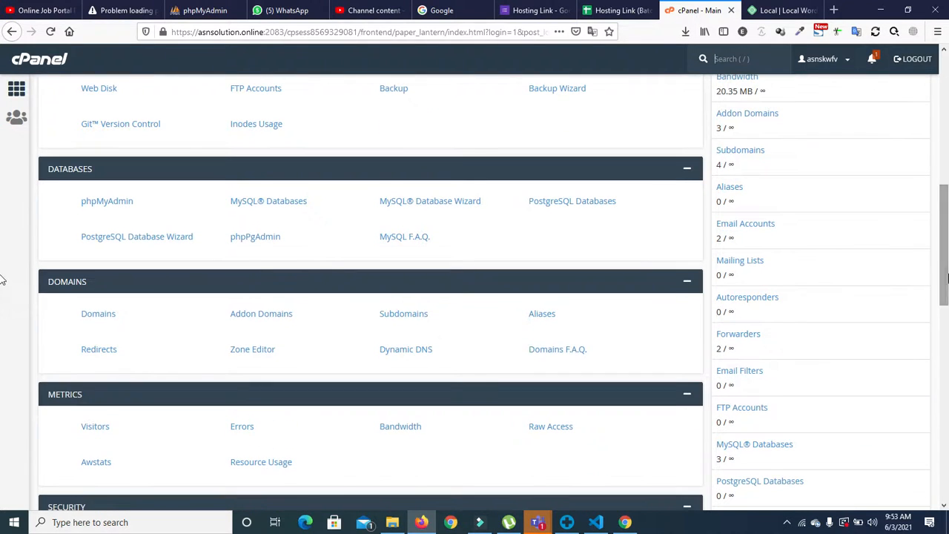
left_click(111, 320)
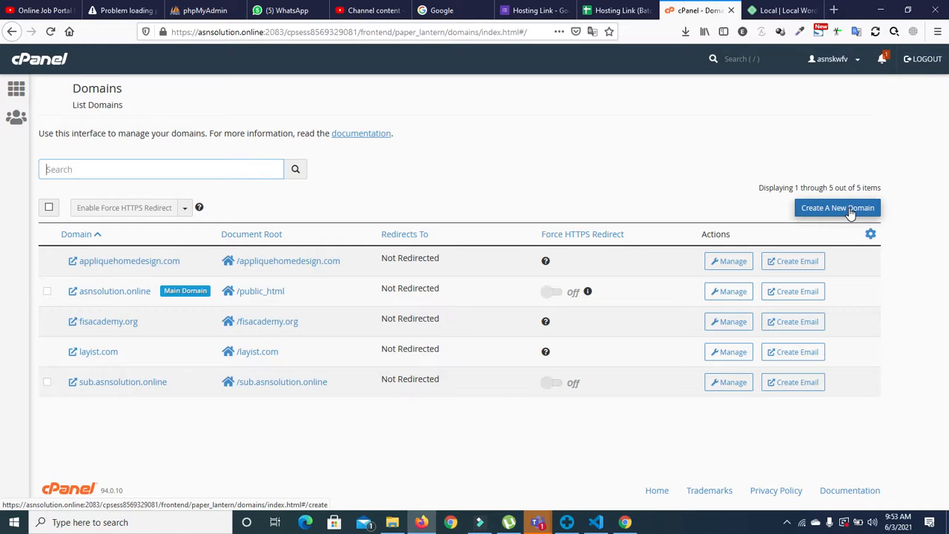
mouse_move(540, 522)
left_click(565, 480)
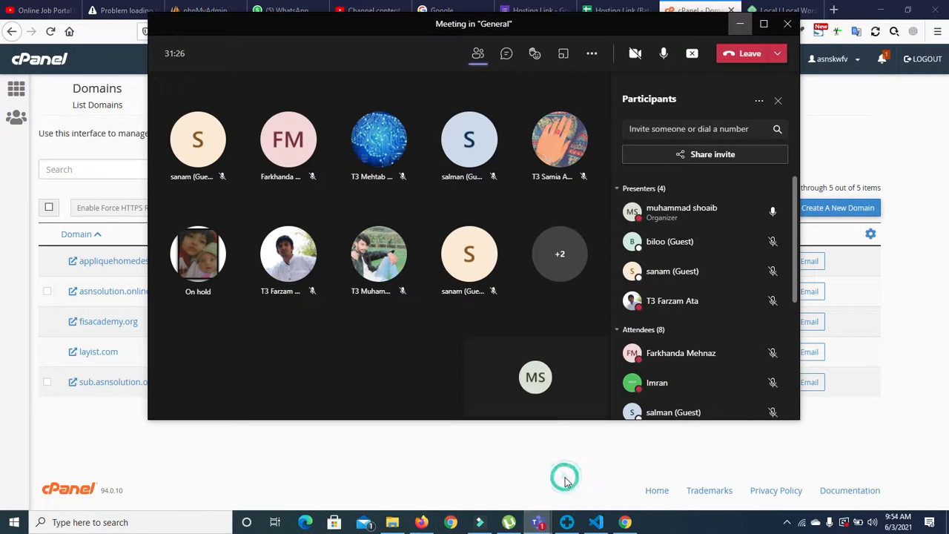
left_click(540, 521)
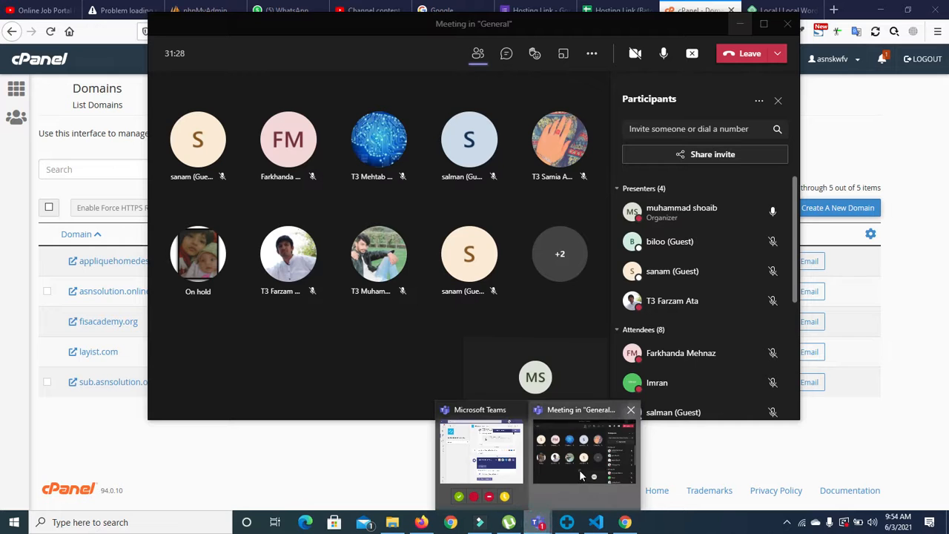
left_click(740, 24)
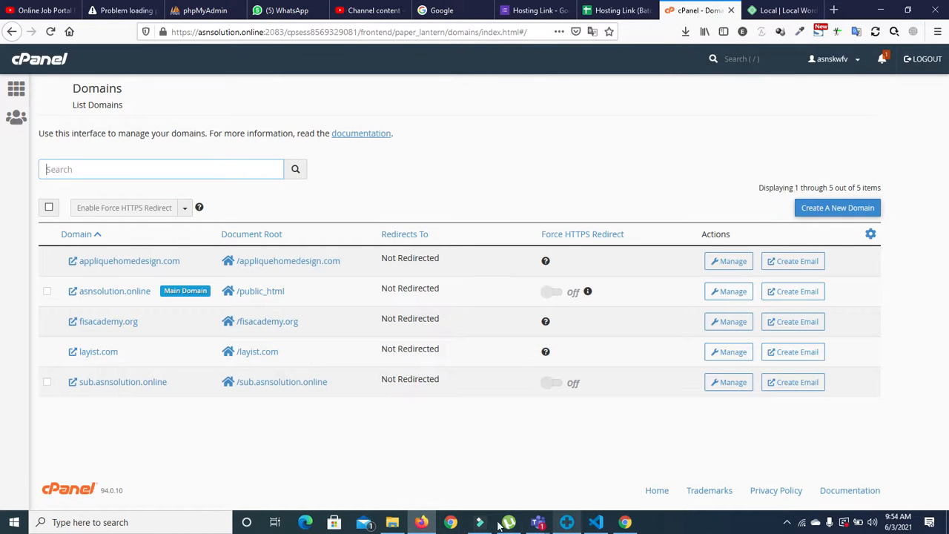
Step: Go back to the cPanel main page and open Subdomains from the Domains section
mouse_move(538, 522)
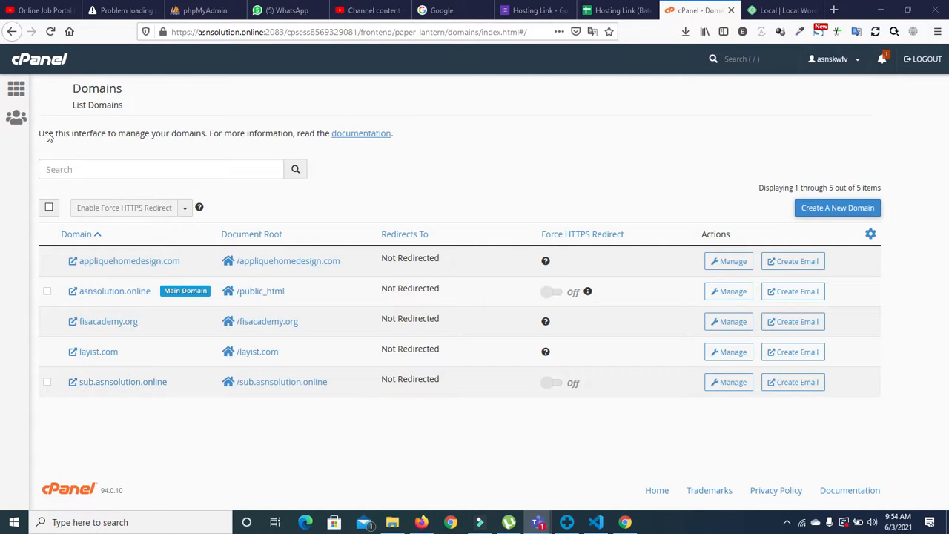
left_click(9, 32)
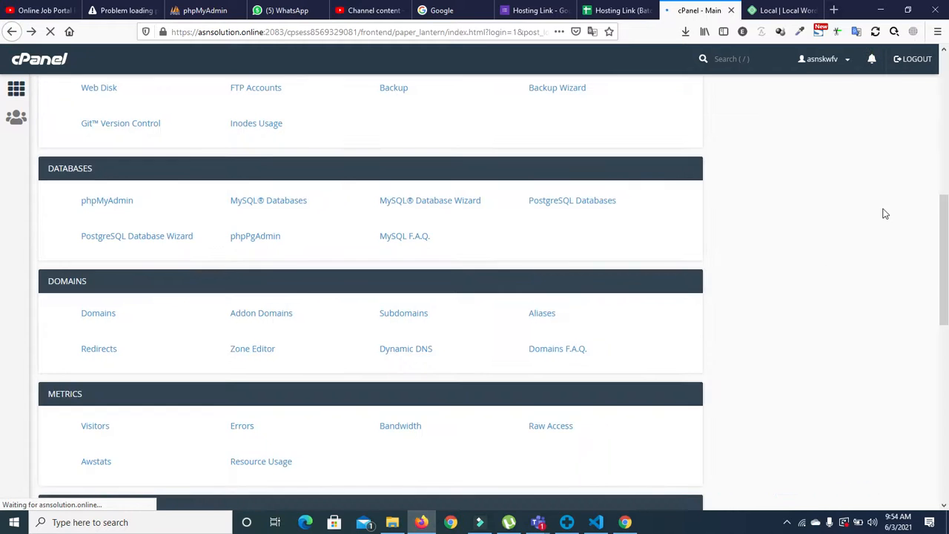
left_click(402, 318)
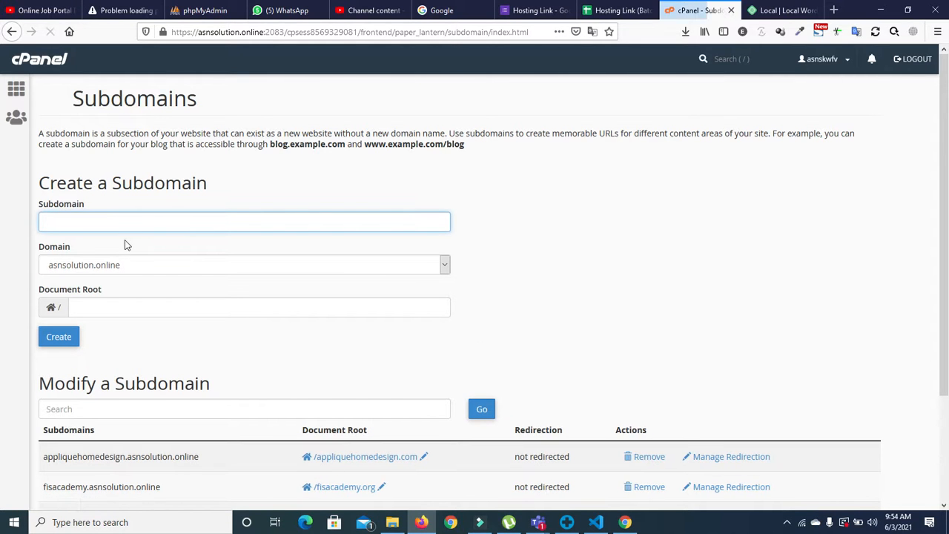
Step: Keep asnsolution.online as the parent domain in the Create a Subdomain form
left_click(113, 265)
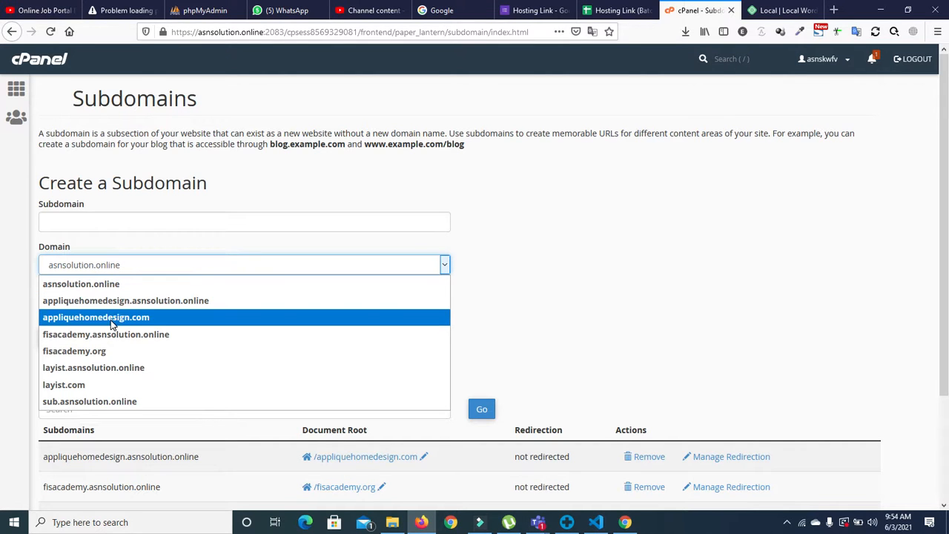
left_click(101, 285)
left_click(93, 221)
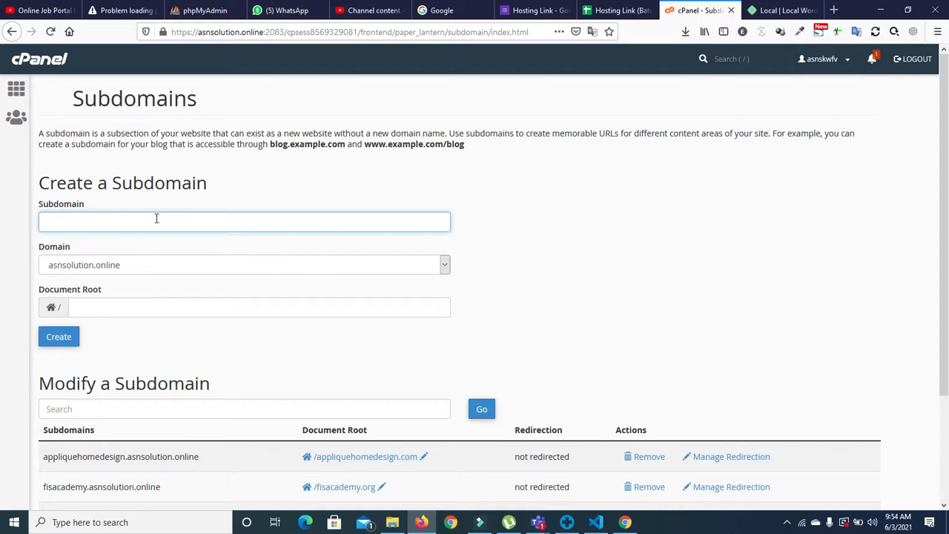
Step: Review existing subdomains, selecting layist and appliquehomedesign, then go back to the previous page
scroll(4, 238, "down", 3)
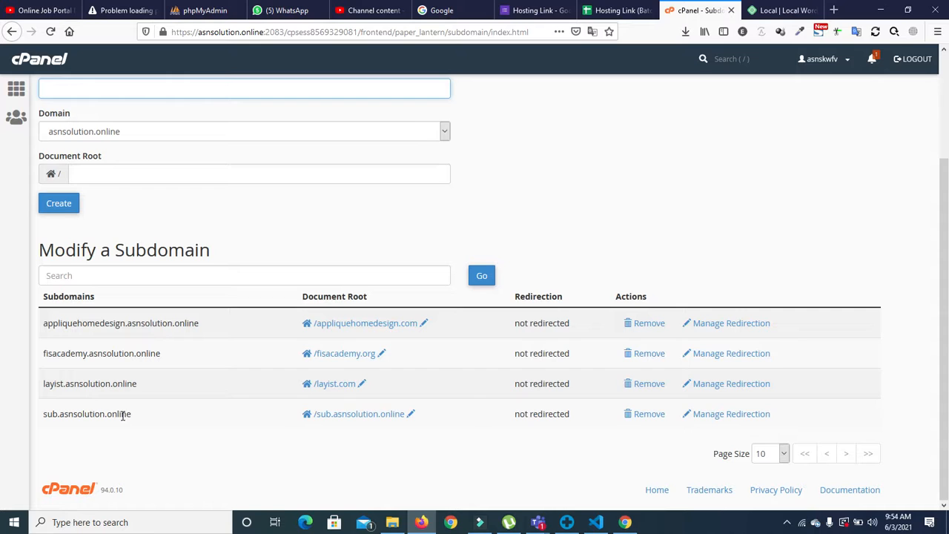
left_click_drag(65, 384, 88, 356)
left_click_drag(43, 323, 124, 327)
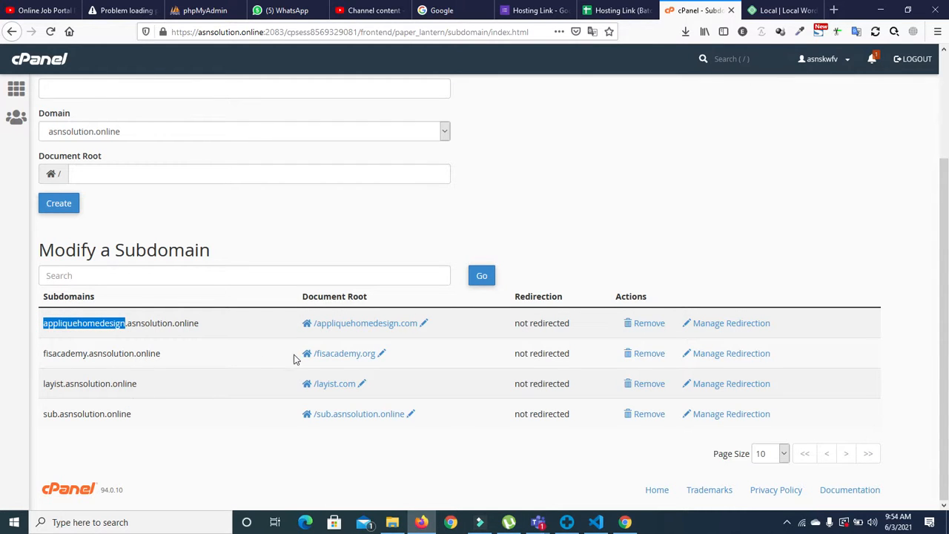
left_click(16, 28)
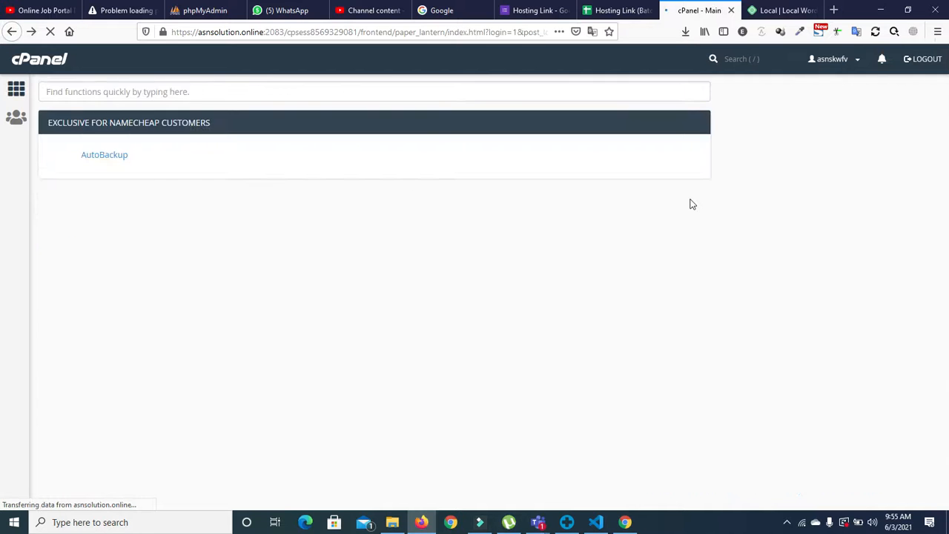
Step: Scroll the Softaculous scripts carousel back to WordPress and open its installer
left_click_drag(948, 233, 939, 417)
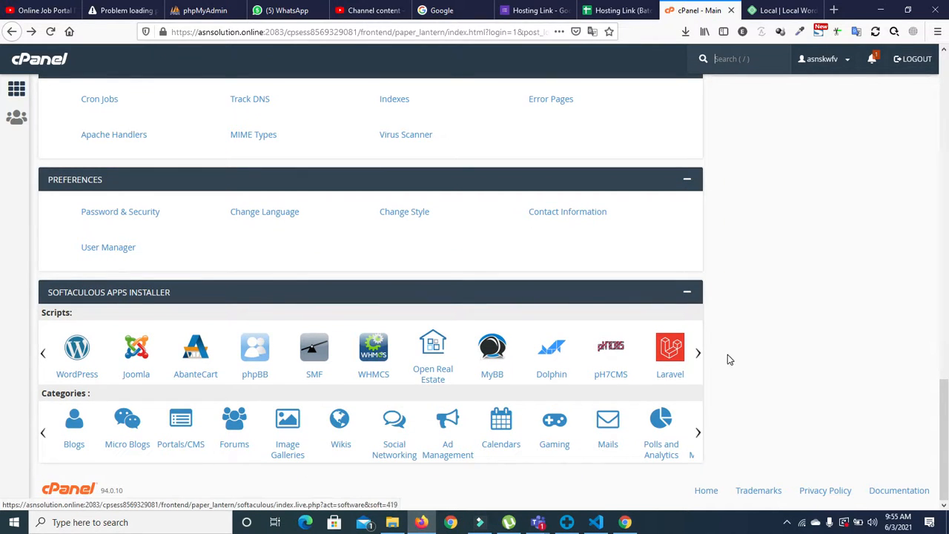
left_click(698, 353)
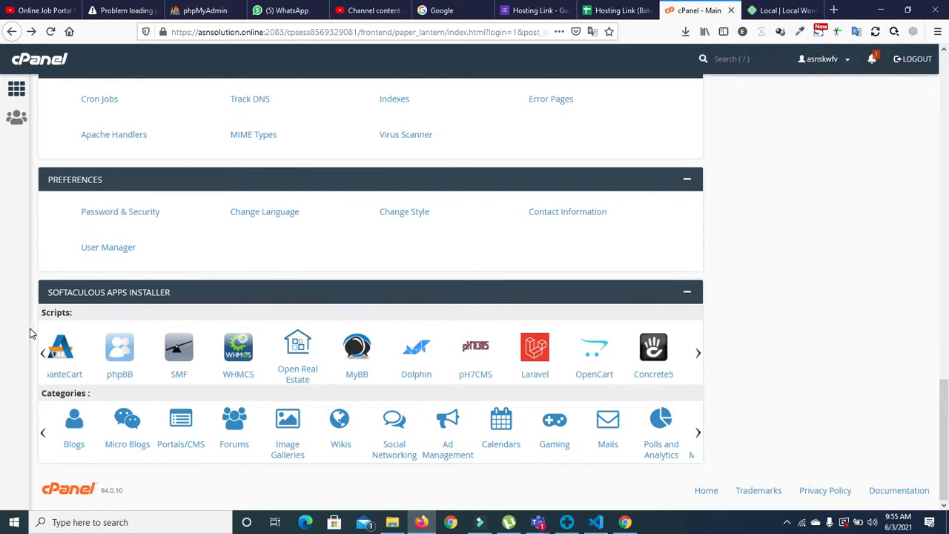
left_click(42, 353)
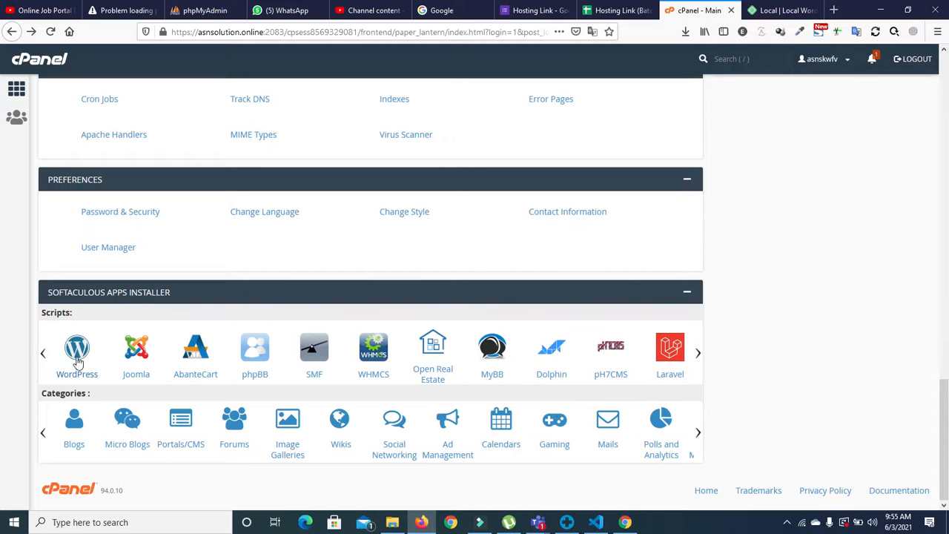
left_click(77, 349)
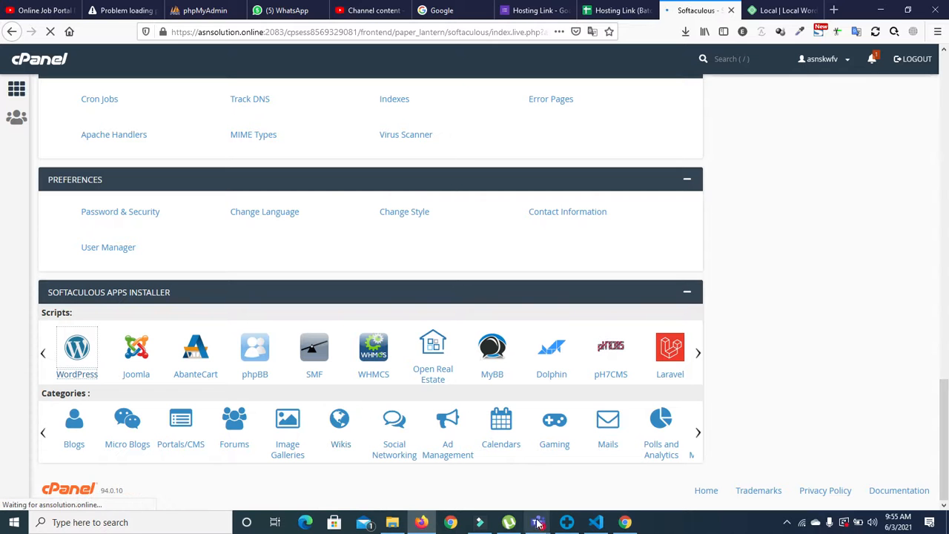
Step: Open the WordPress Install form and choose sub.asnsolution.online as the install domain
mouse_move(539, 524)
mouse_move(602, 447)
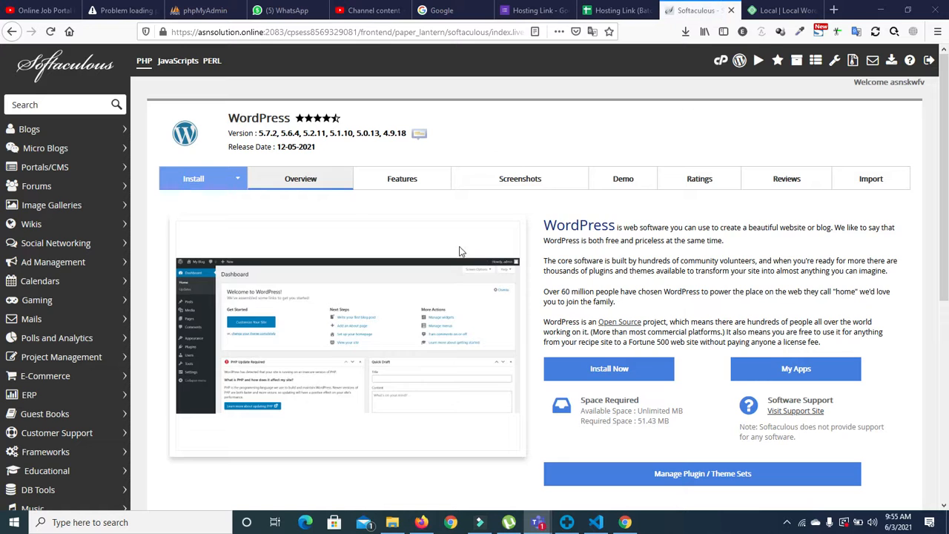
left_click(191, 180)
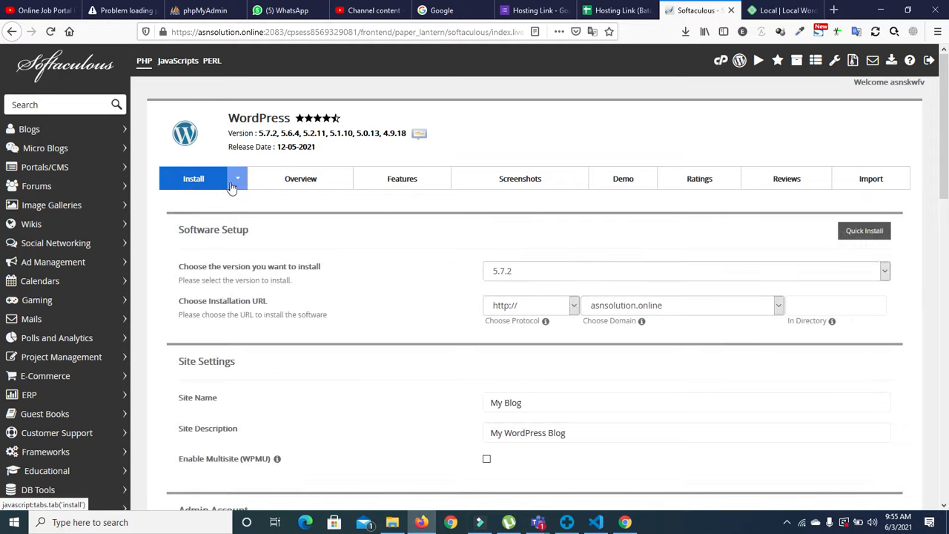
left_click(777, 307)
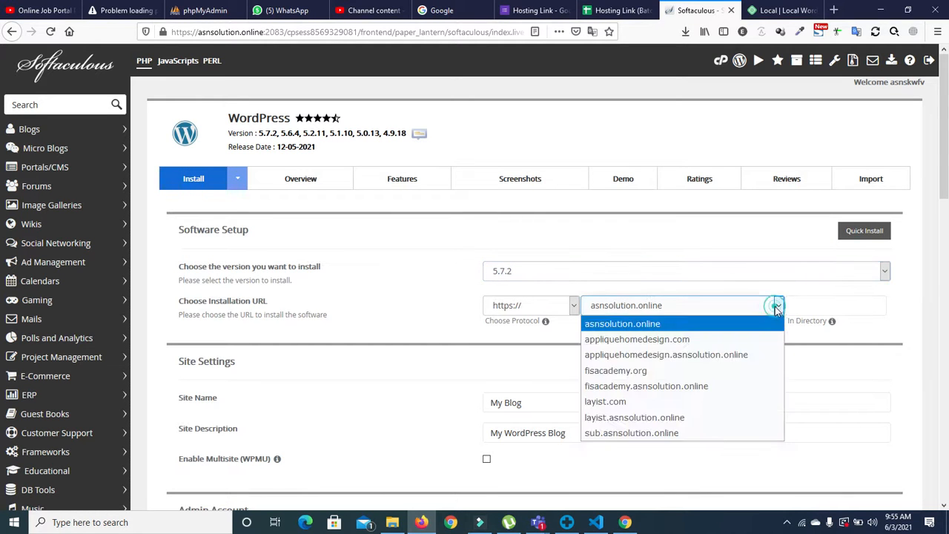
left_click(636, 436)
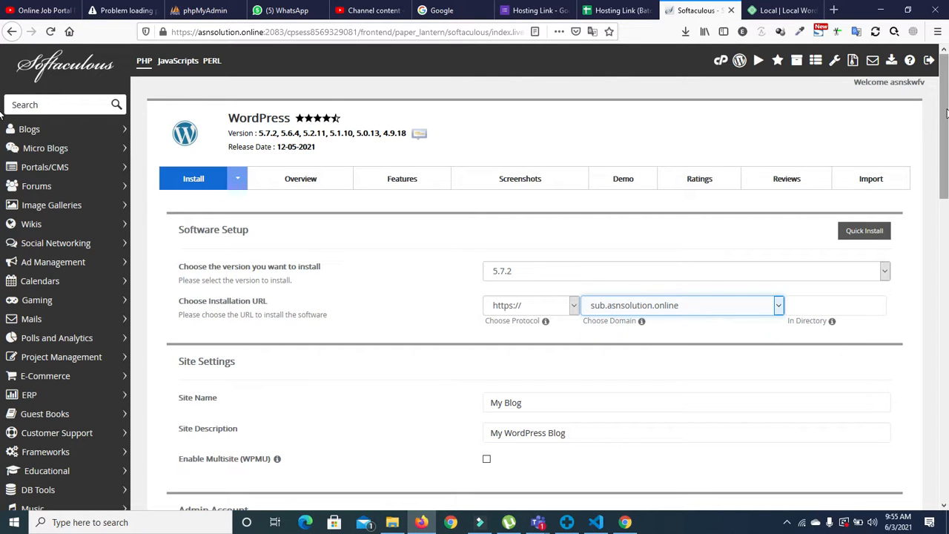
left_click_drag(945, 115, 946, 162)
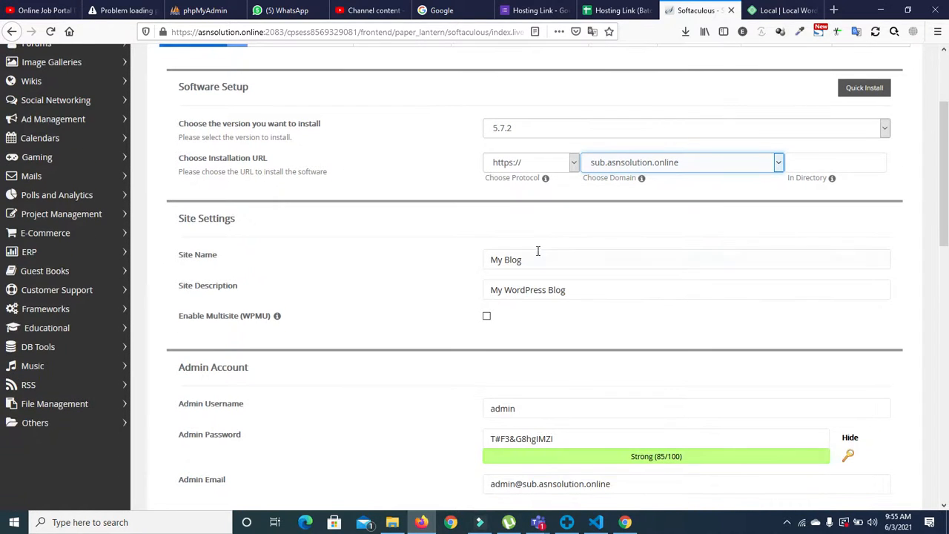
Step: Rename the site to 'my Blog' and replace the admin password with a simpler one
triple_click(536, 256)
left_click(536, 260)
key("BackSpace")
key("BackSpace")
key("BackSpace")
key("BackSpace")
key("BackSpace")
key("BackSpace")
key("BackSpace")
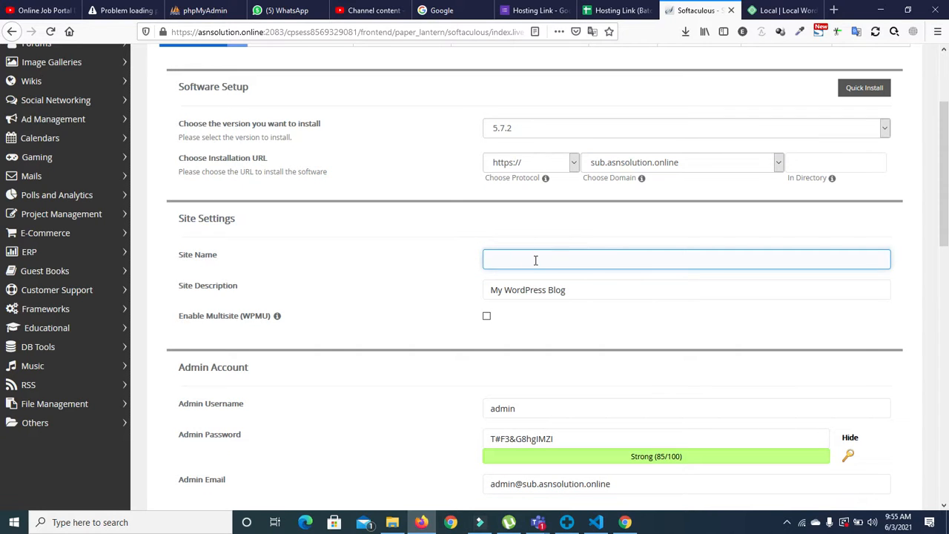
type("my Blog")
scroll(825, 239, "down", 4)
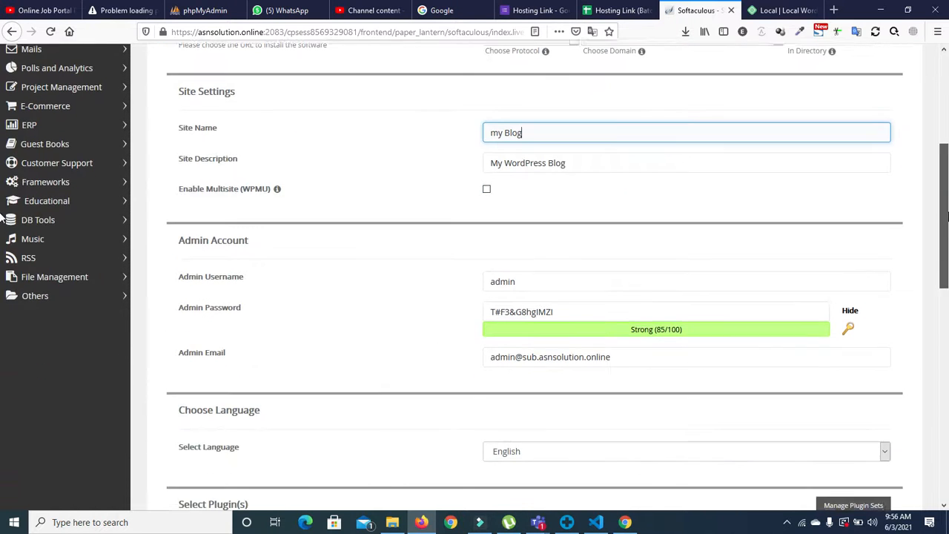
left_click(663, 283)
double_click(663, 283)
type("admin")
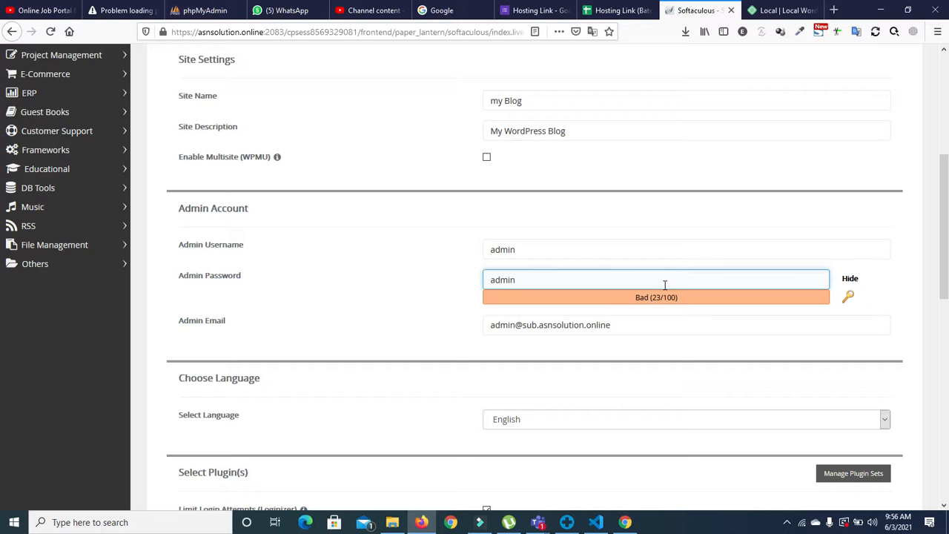
type("123")
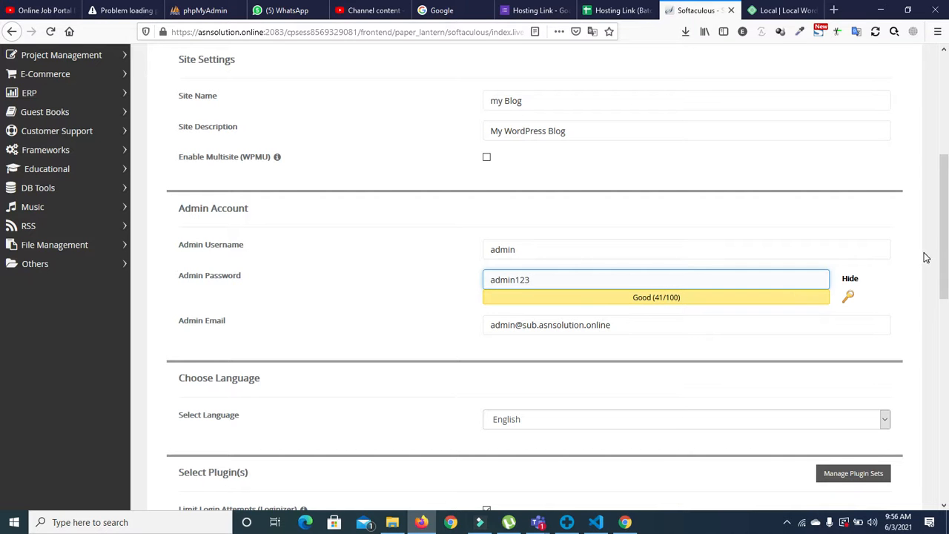
left_click_drag(948, 238, 948, 454)
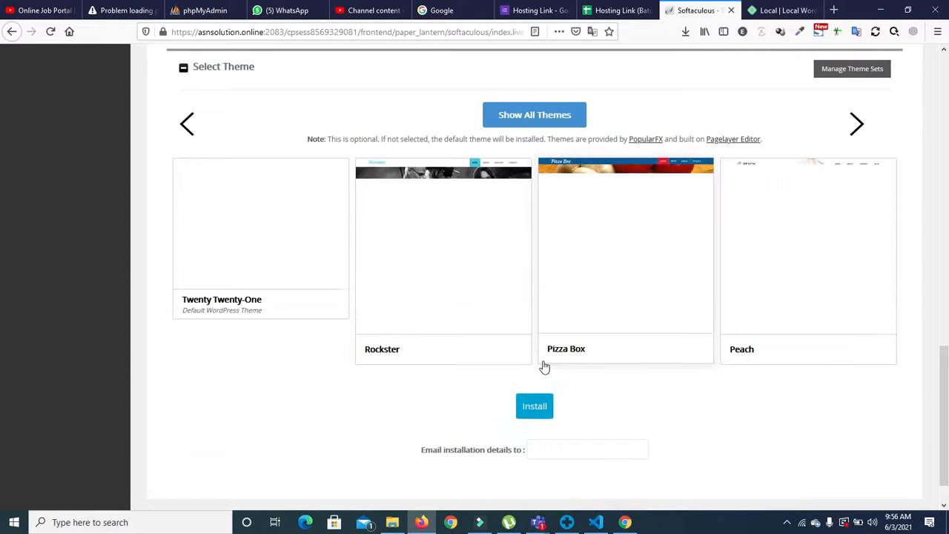
Step: Preview the Pizza Box theme, then return to cPanel and reopen a fresh WordPress install form
left_click(542, 361)
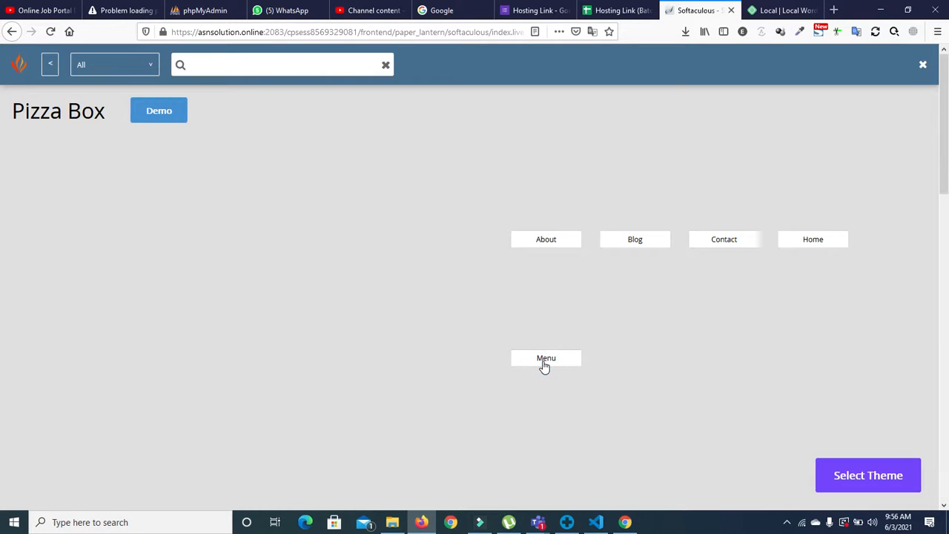
left_click(13, 36)
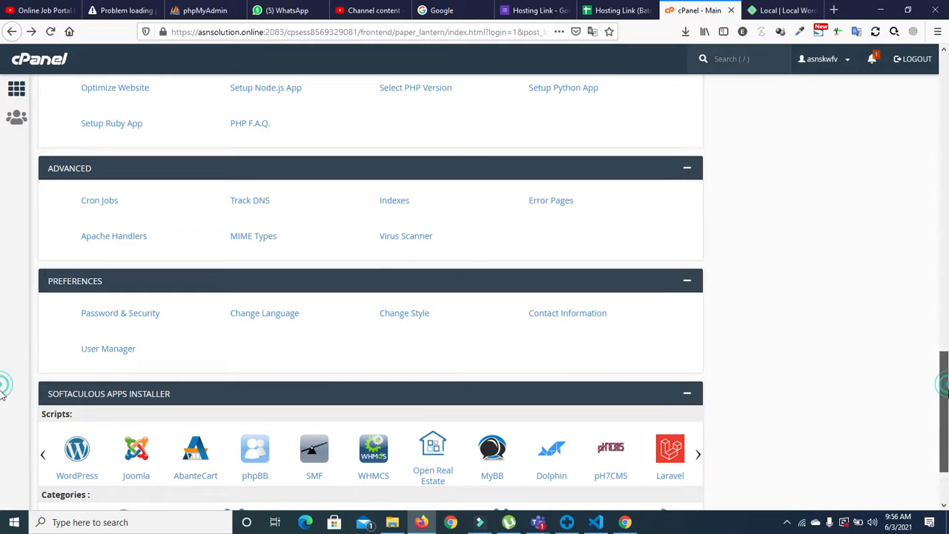
left_click(71, 445)
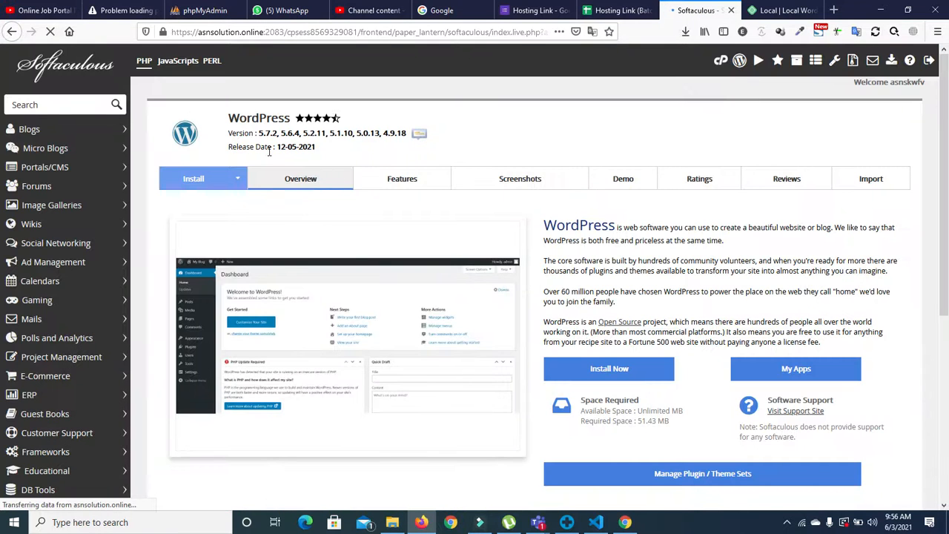
left_click(211, 180)
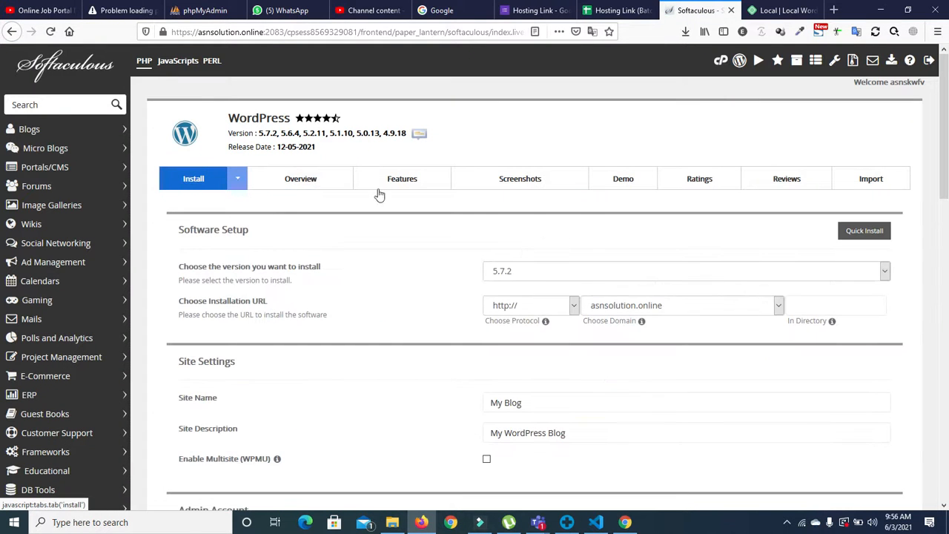
Step: Choose sub.asnsolution.online as the domain and replace the admin password
left_click(689, 304)
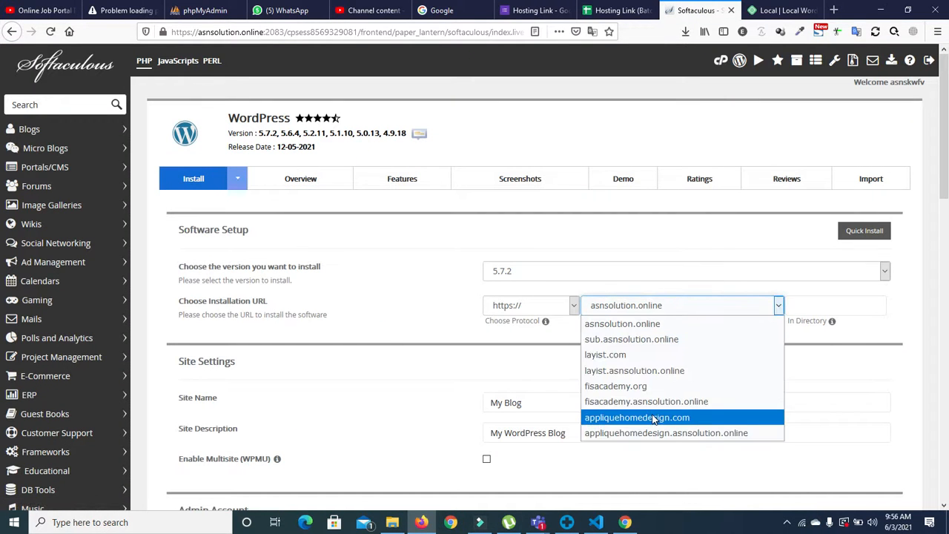
left_click(623, 339)
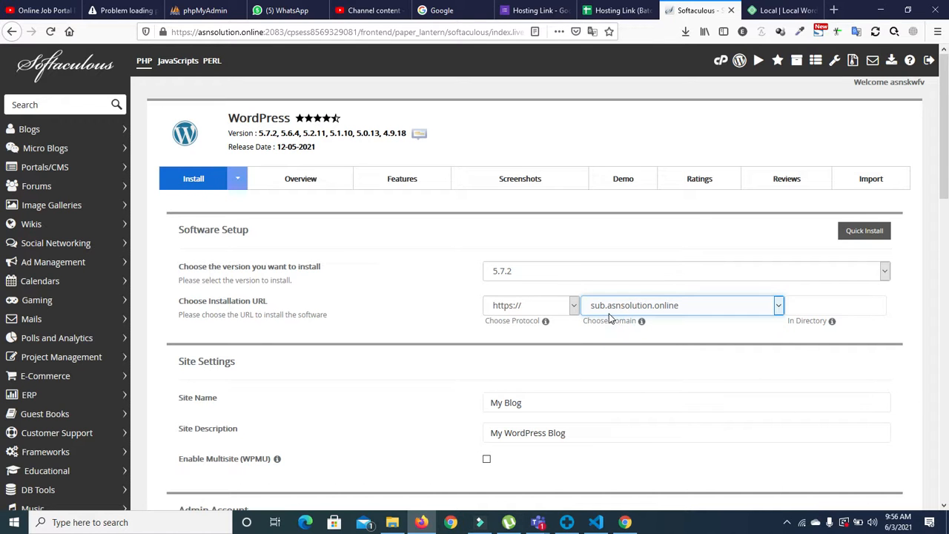
scroll(0, 282, "down", 5)
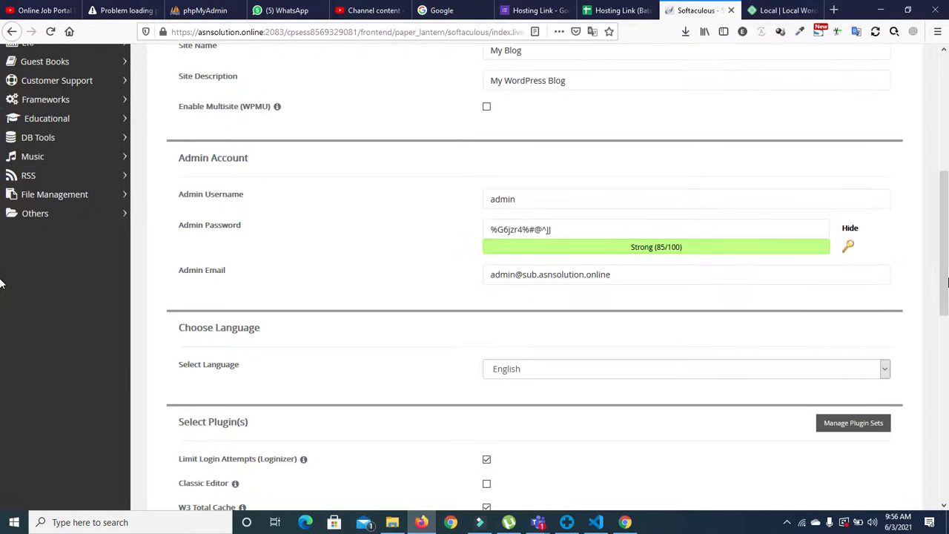
left_click(697, 235)
triple_click(697, 232)
type("admin123")
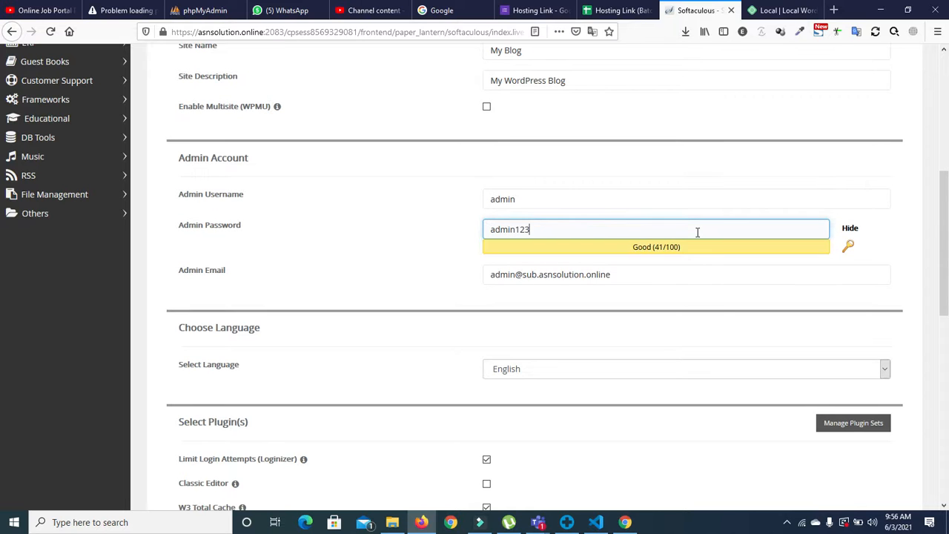
Step: Attempt the install, dismiss the weak-password alert, and lengthen the password to Strong (60/100)
scroll(1, 371, "down", 6)
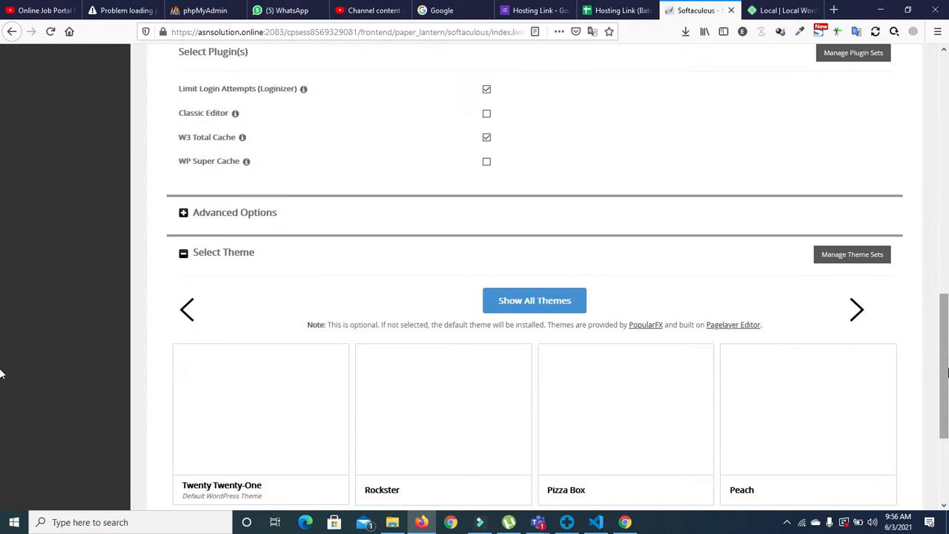
left_click(534, 406)
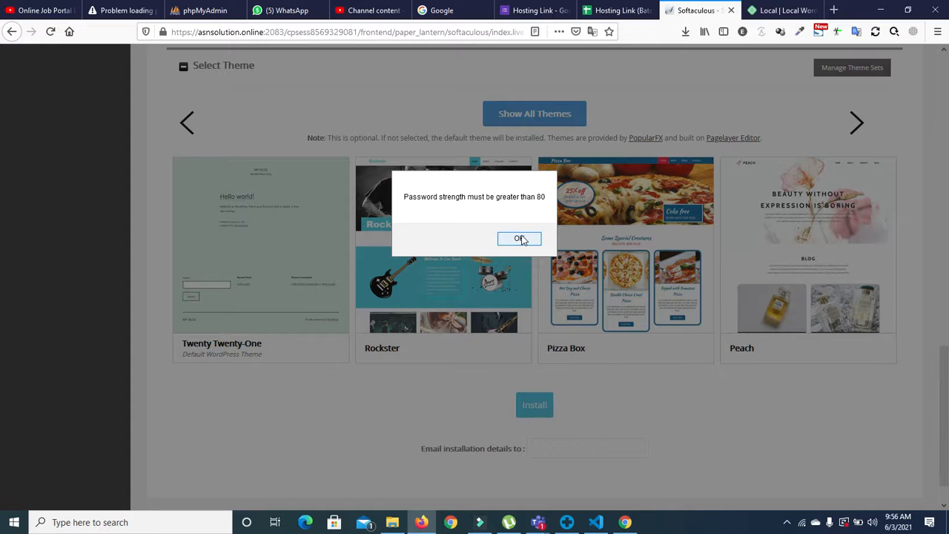
left_click(519, 239)
scroll(2, 252, "up", 5)
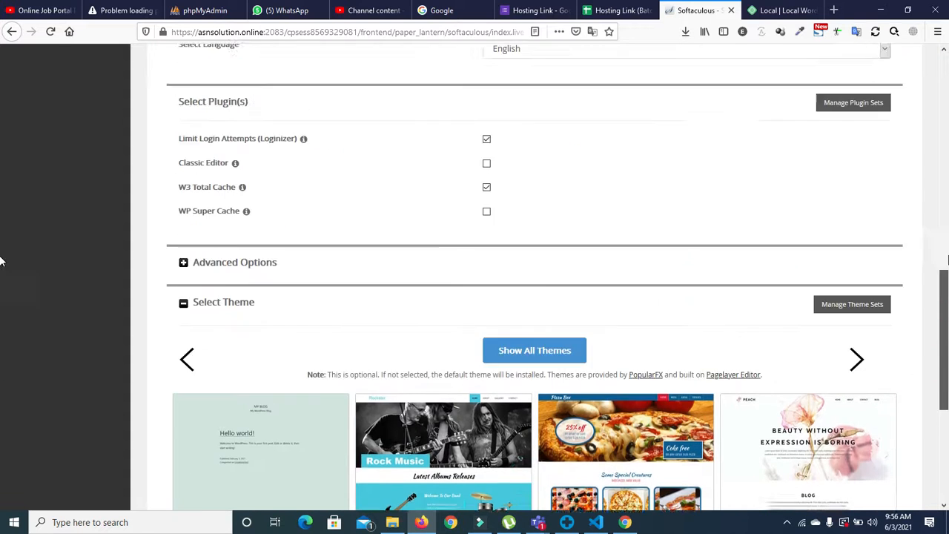
scroll(1, 222, "up", 2)
left_click(610, 166)
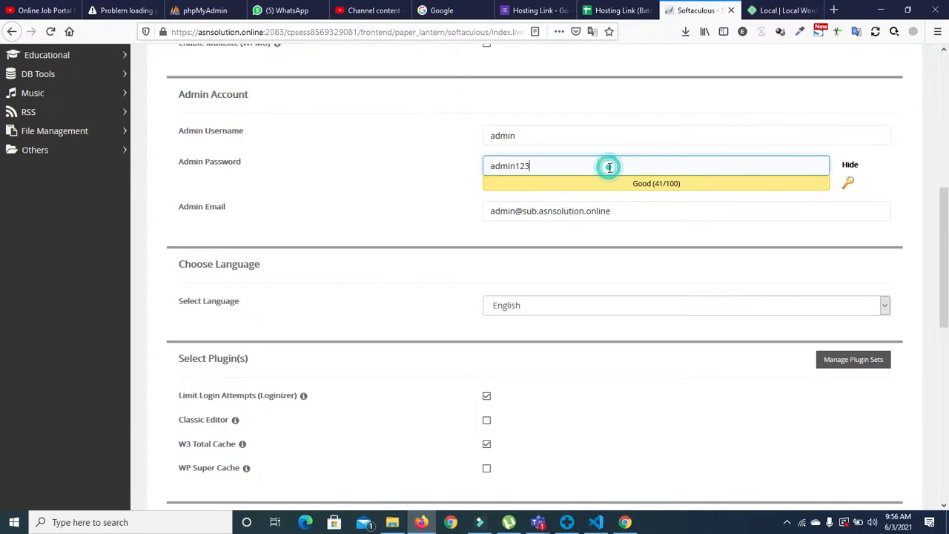
type(".")
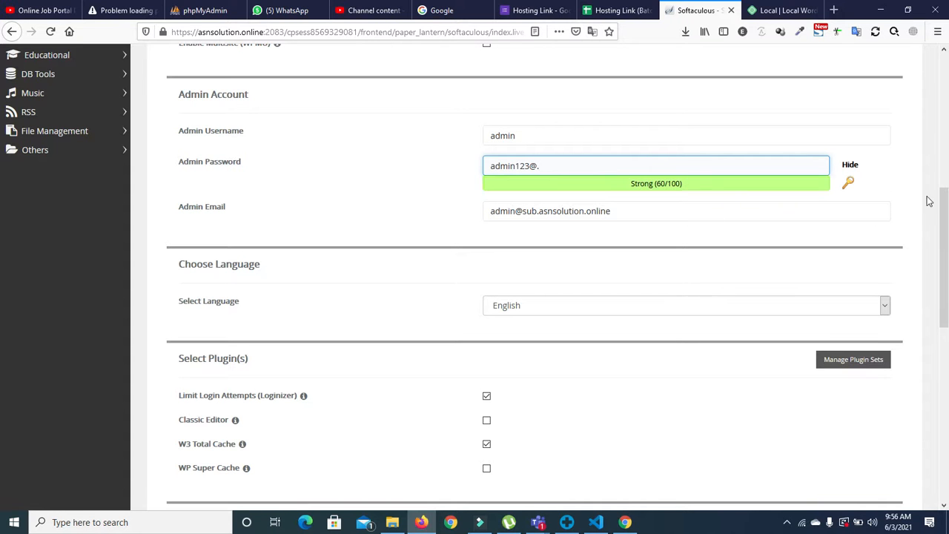
scroll(2, 307, "down", 7)
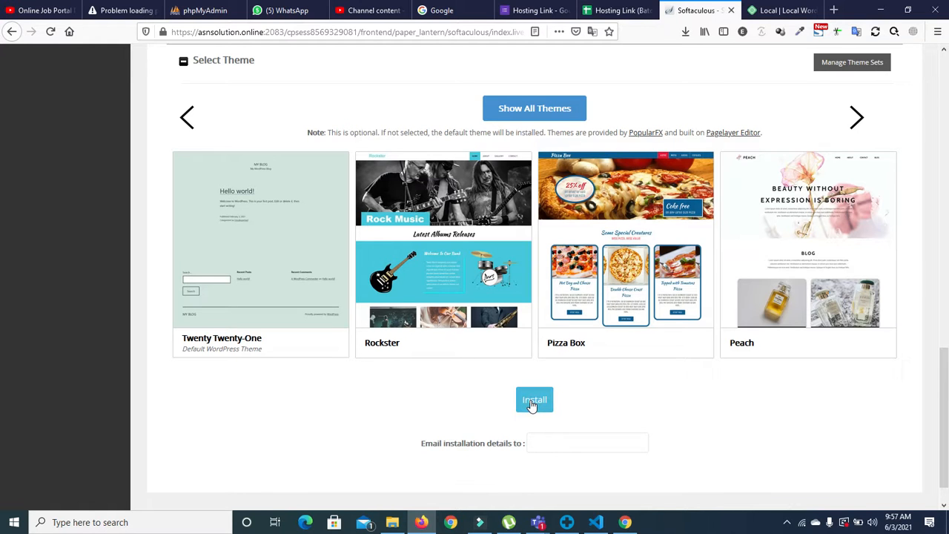
Step: Retry the install, dismiss the strength warning again, and delete the old admin password
left_click(531, 405)
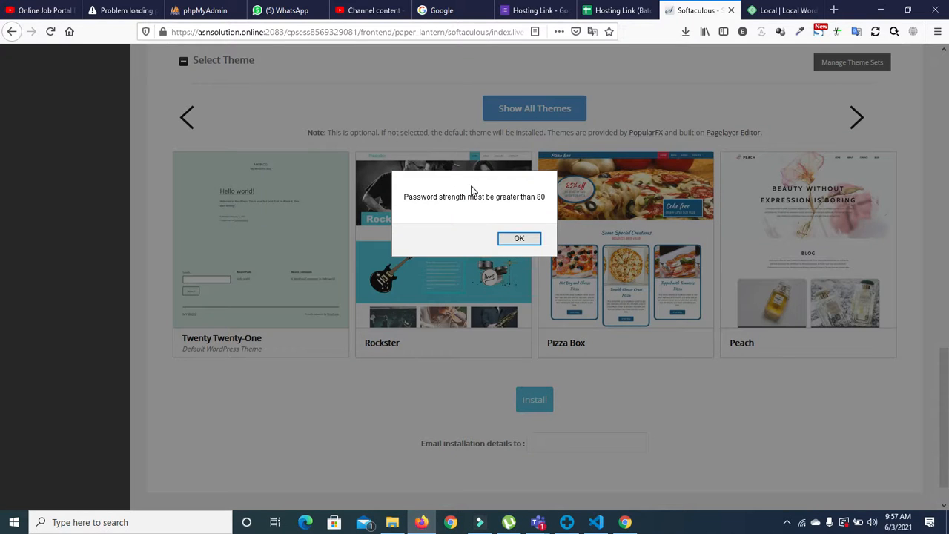
left_click(519, 240)
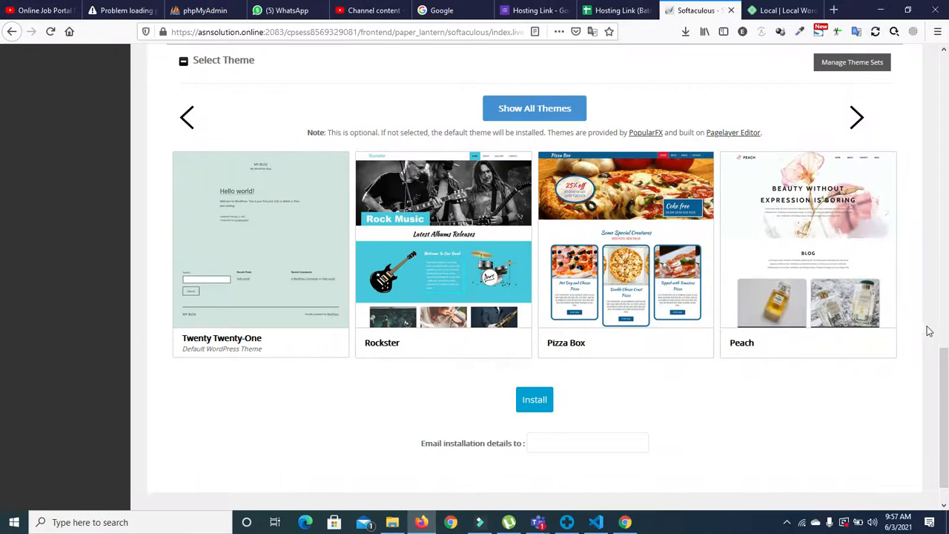
scroll(915, 222, "up", 8)
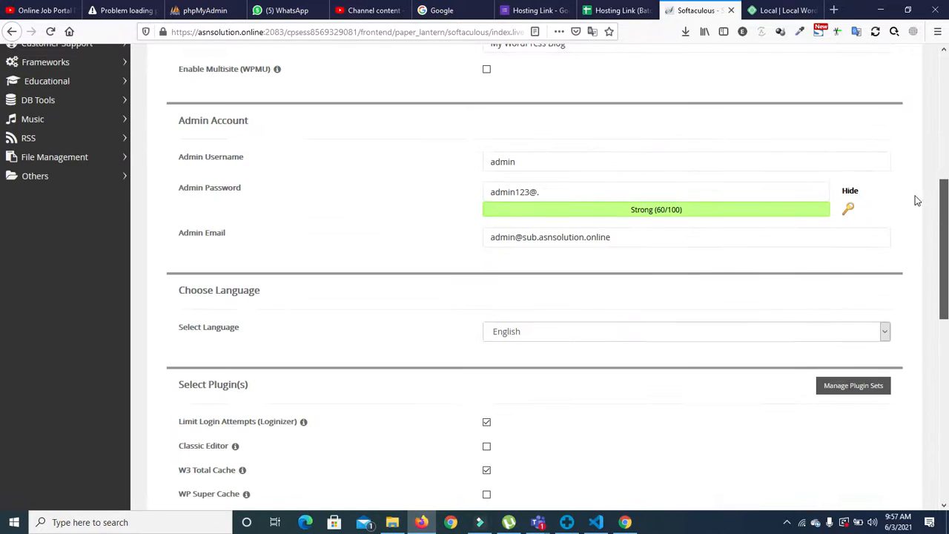
scroll(915, 194, "up", 1)
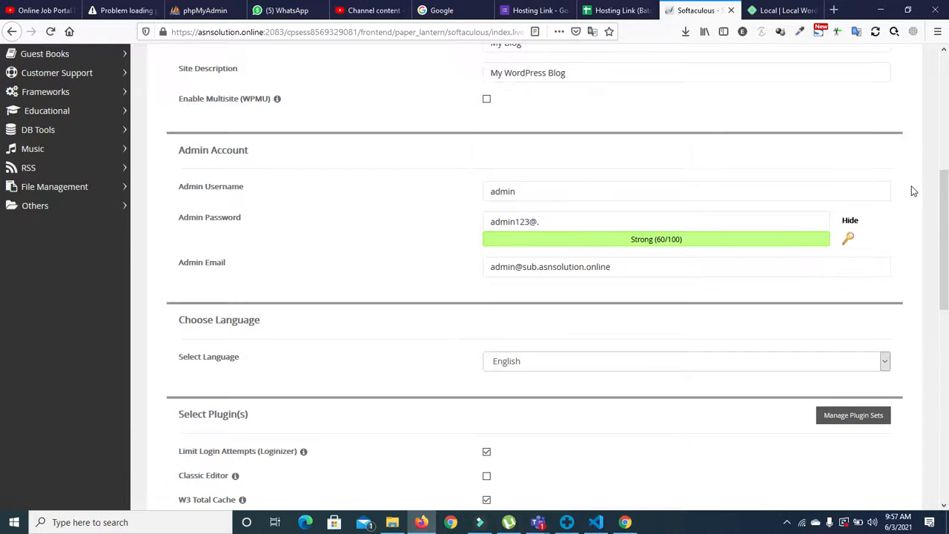
left_click(550, 222)
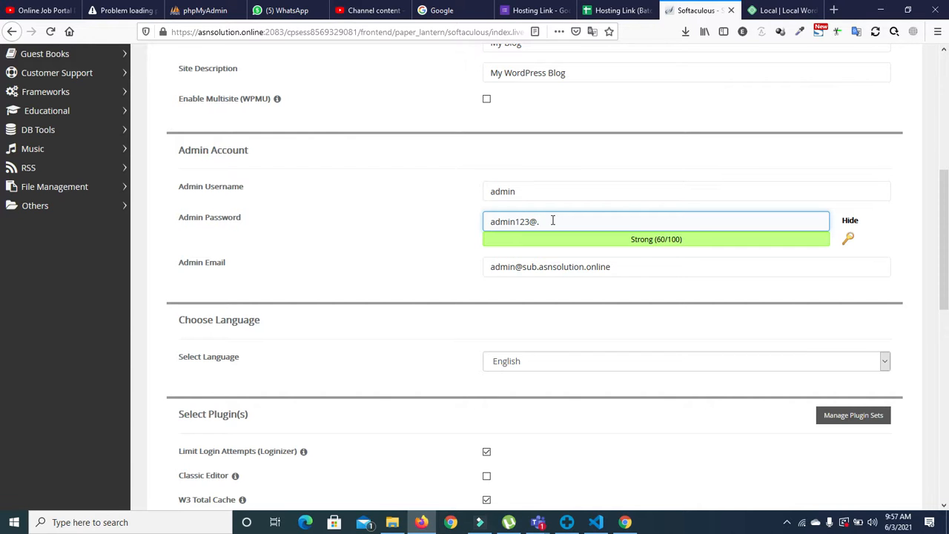
key("BackSpace")
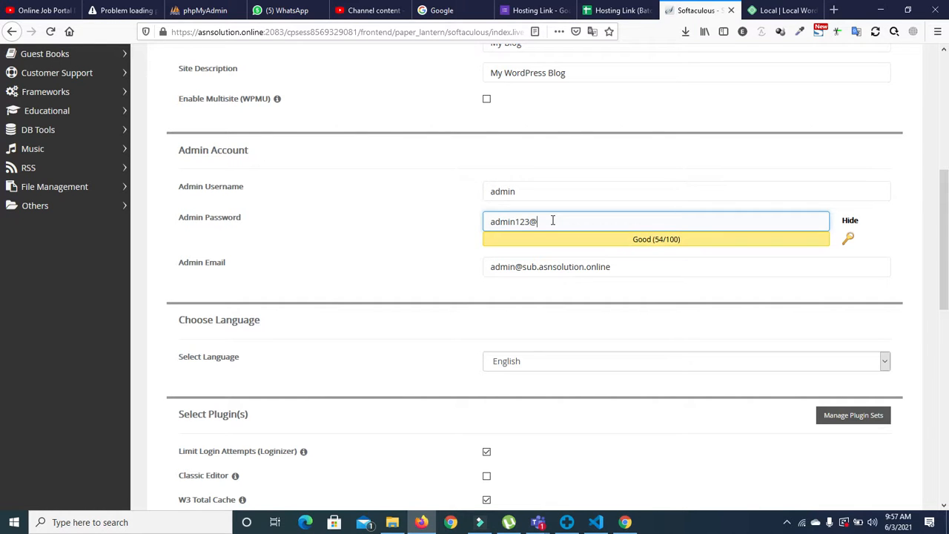
key("BackSpace")
key("BackSpace")
key("BackSpace")
key("BackSpace")
key("BackSpace")
key("BackSpace")
key("BackSpace")
key("BackSpace")
key("BackSpace")
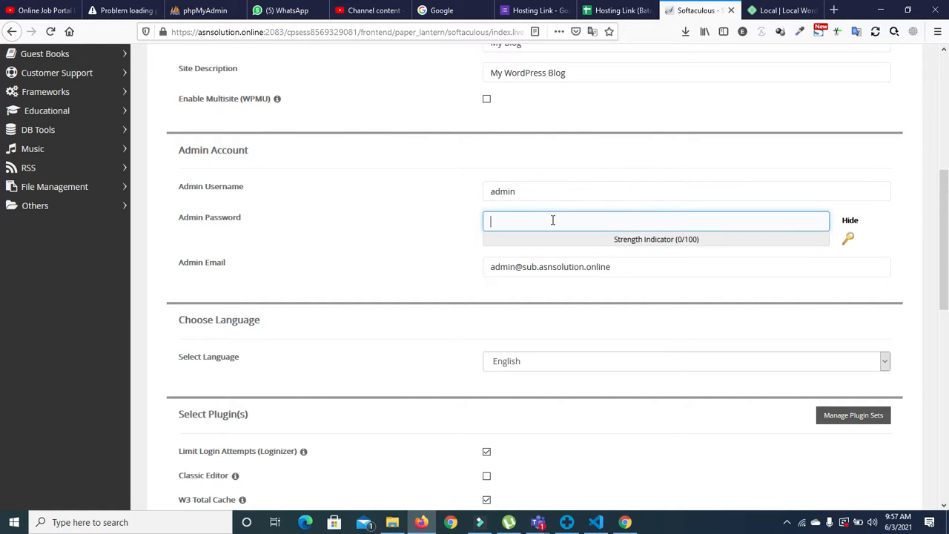
Step: Generate and copy a strong admin password, install WordPress, and open the new site's Dashboard
left_click(849, 240)
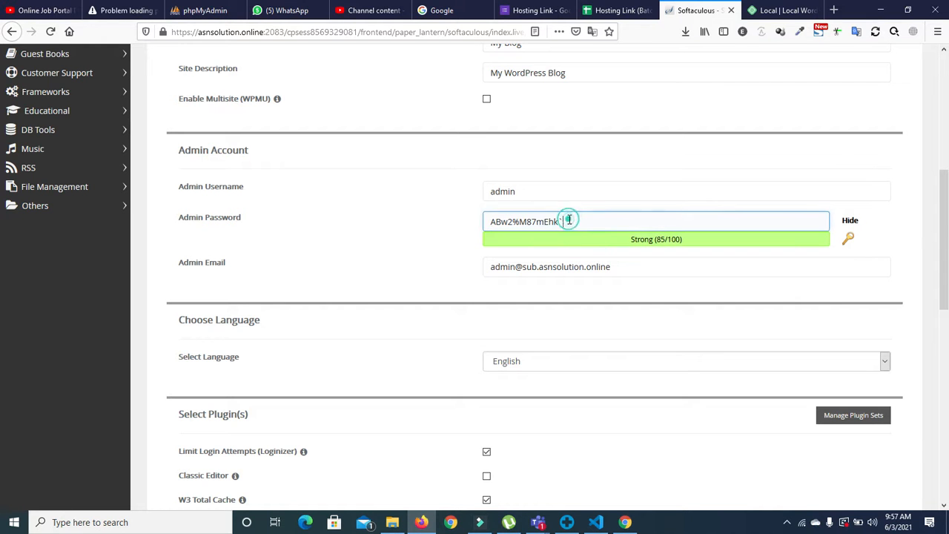
left_click_drag(568, 221, 462, 220)
key("ctrl+c")
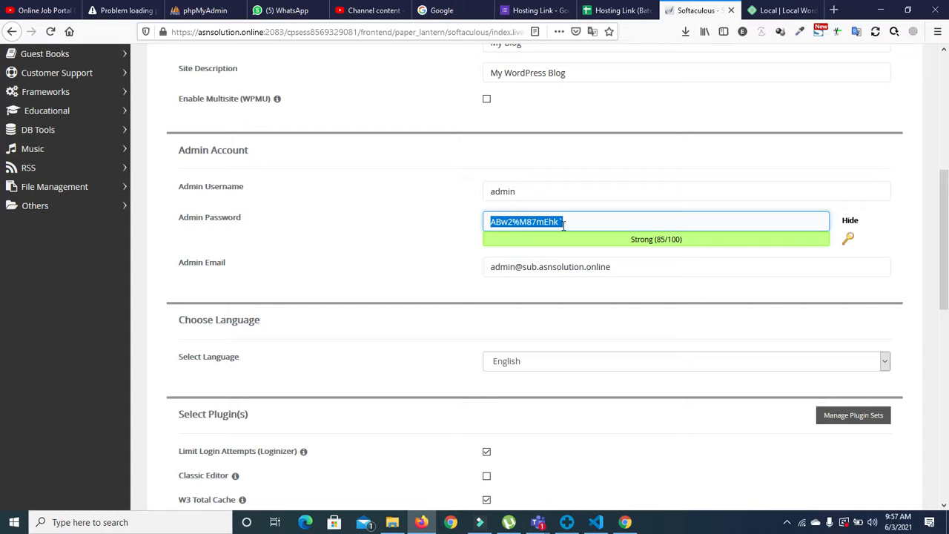
scroll(2, 322, "down", 5)
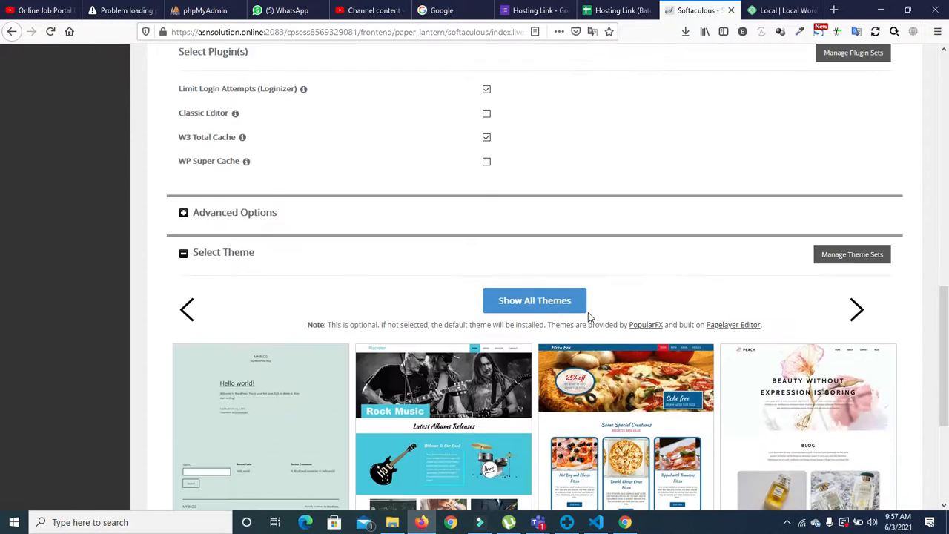
scroll(3, 314, "down", 3)
left_click(545, 364)
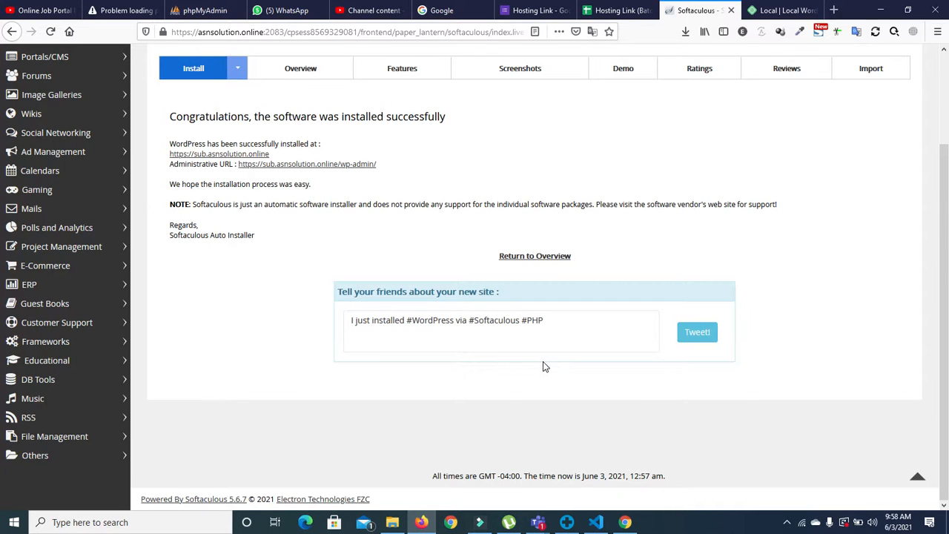
left_click(313, 165)
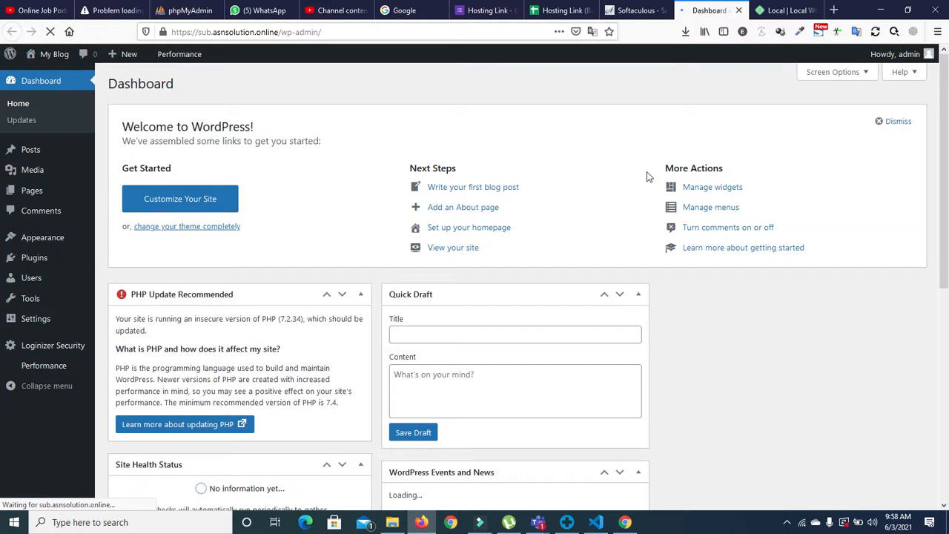
Step: View the admin Profile page, then log out of WordPress from the Howdy menu
left_click(907, 53)
left_click(855, 113)
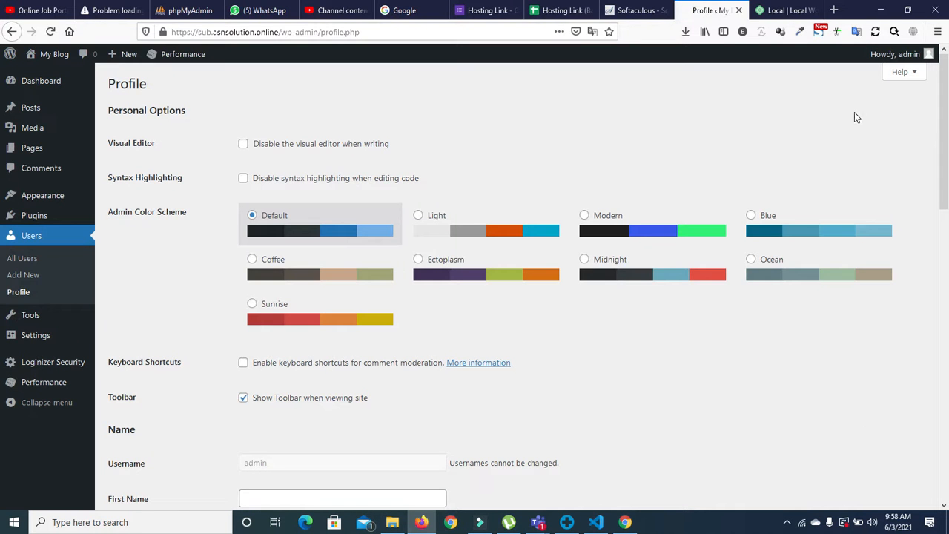
mouse_move(905, 54)
left_click(856, 113)
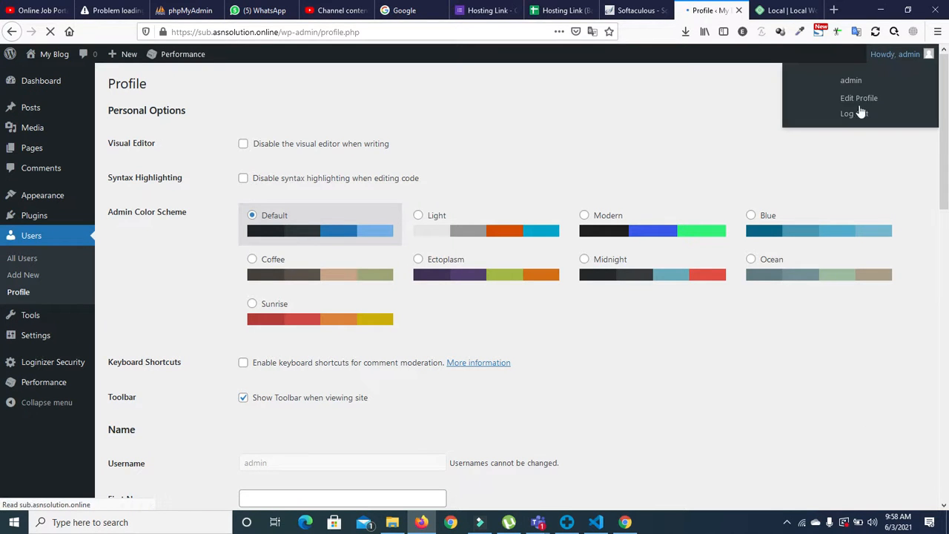
left_click(881, 51)
left_click(850, 115)
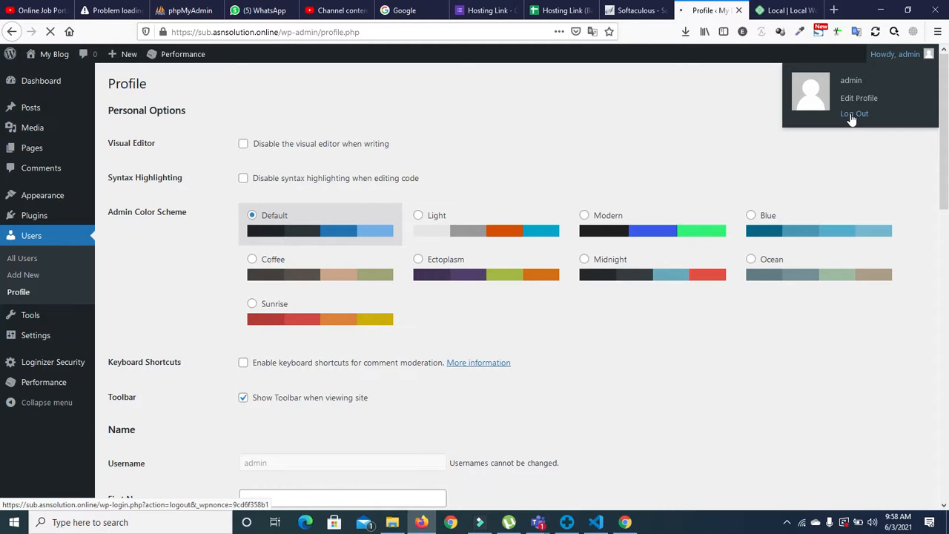
left_click(111, 523)
Step: Record the admin username and the pasted generated password in a new Notepad note
type("note")
left_click(84, 205)
type("admin")
key("Return")
key("ctrl+v")
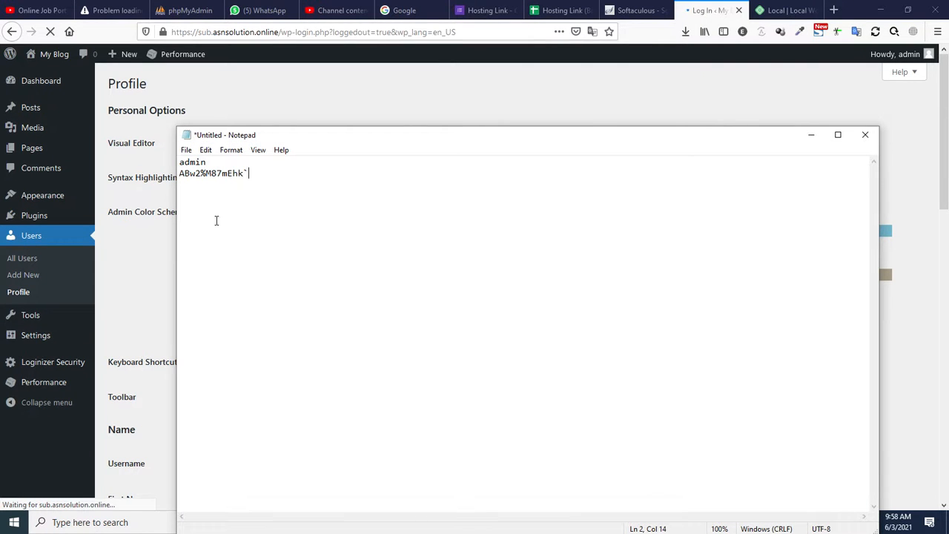
left_click(811, 134)
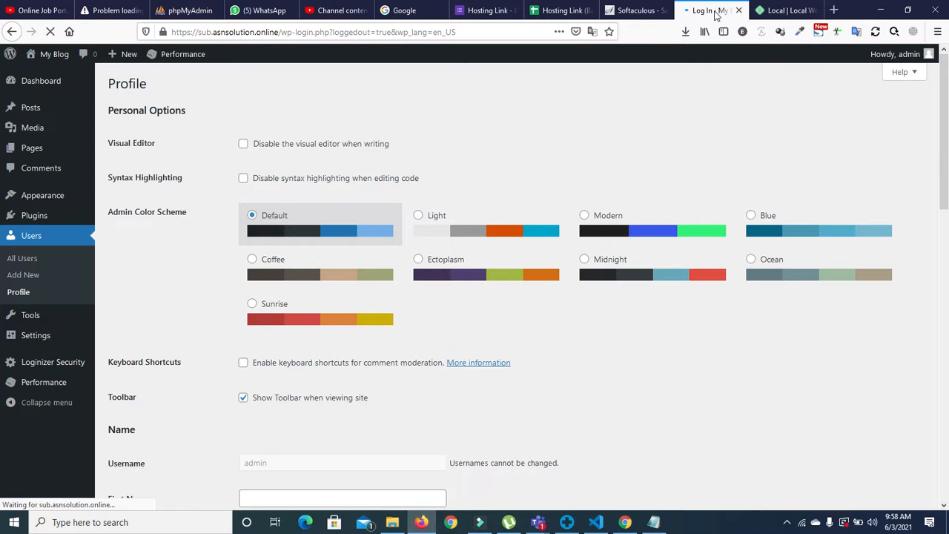
Step: Reload the stalled logout page so the WordPress login page appears
left_click(50, 33)
left_click(51, 33)
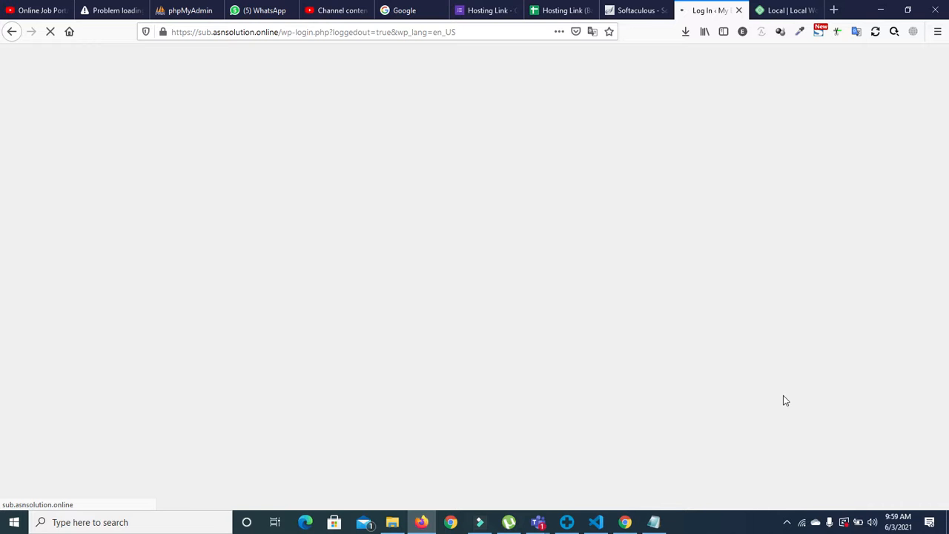
left_click(642, 11)
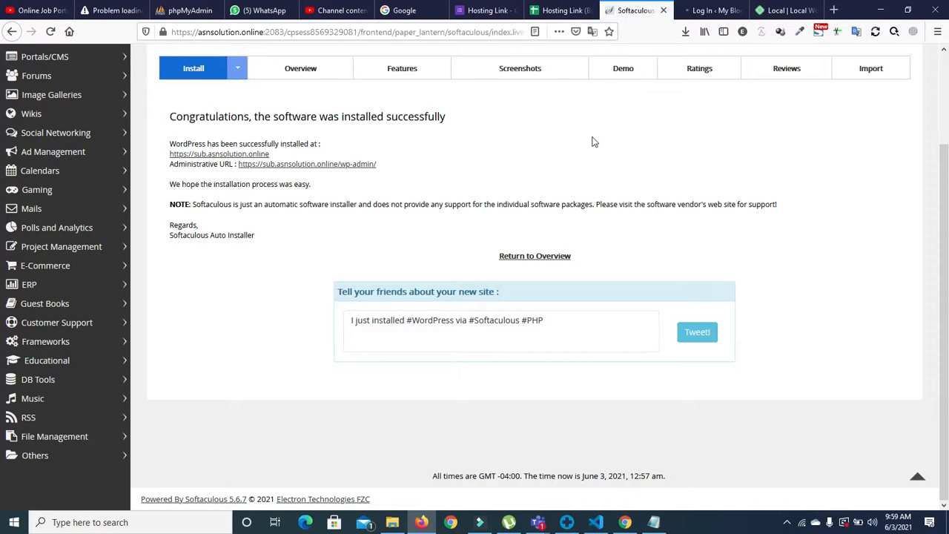
left_click(697, 12)
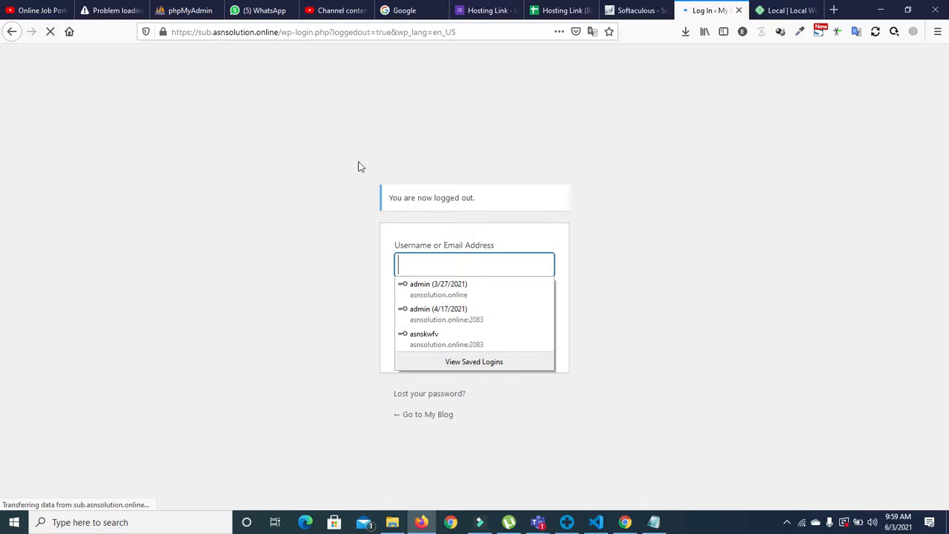
Step: Log in as admin with the pasted password and save the credentials in Firefox
type("admin")
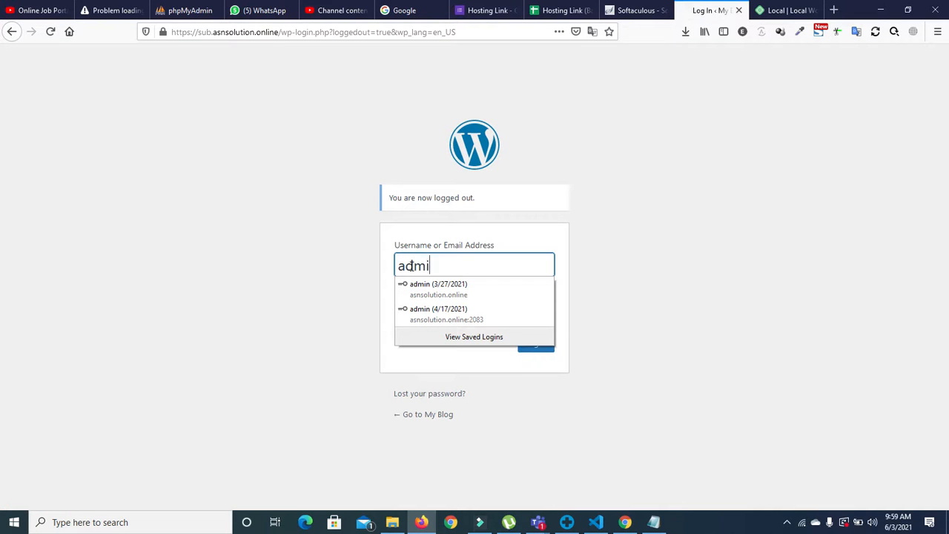
left_click(339, 303)
left_click(409, 305)
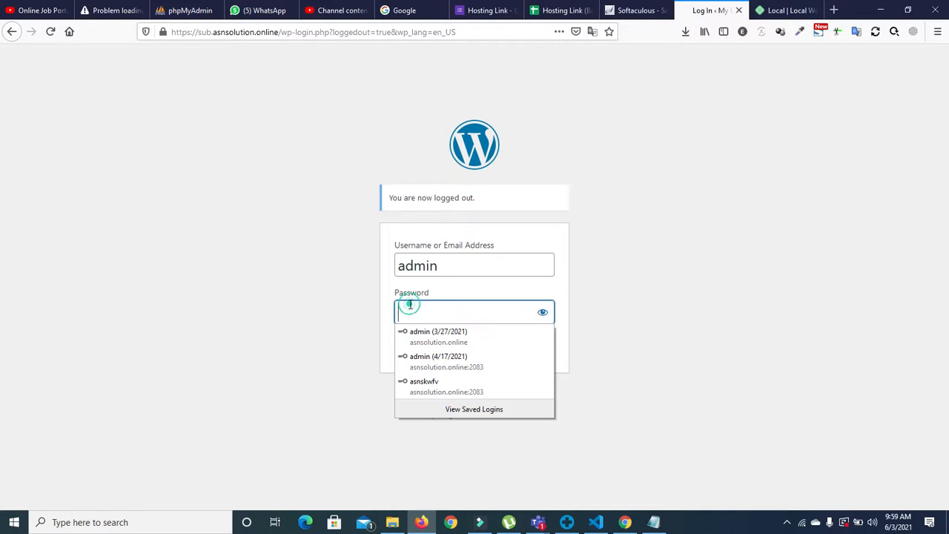
key("ctrl+v")
left_click(542, 313)
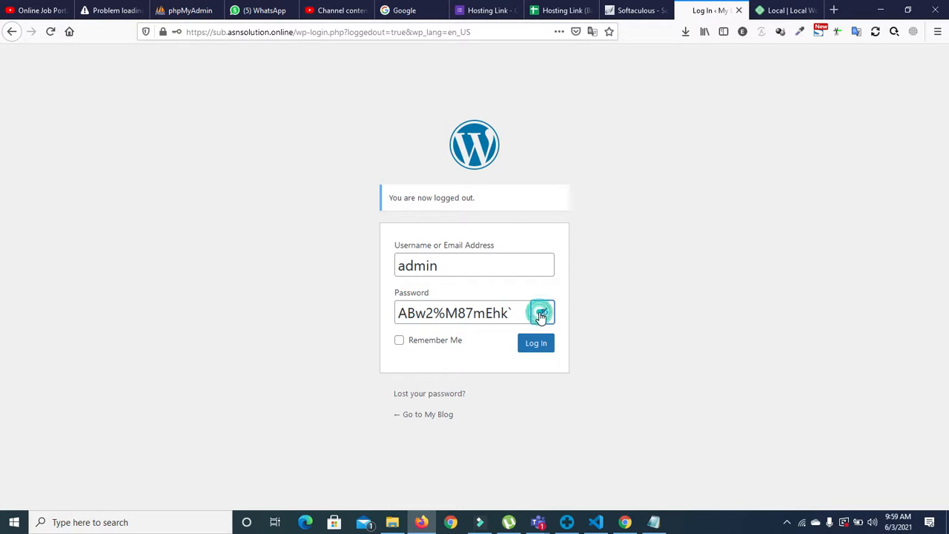
left_click(542, 313)
left_click(536, 351)
left_click(228, 149)
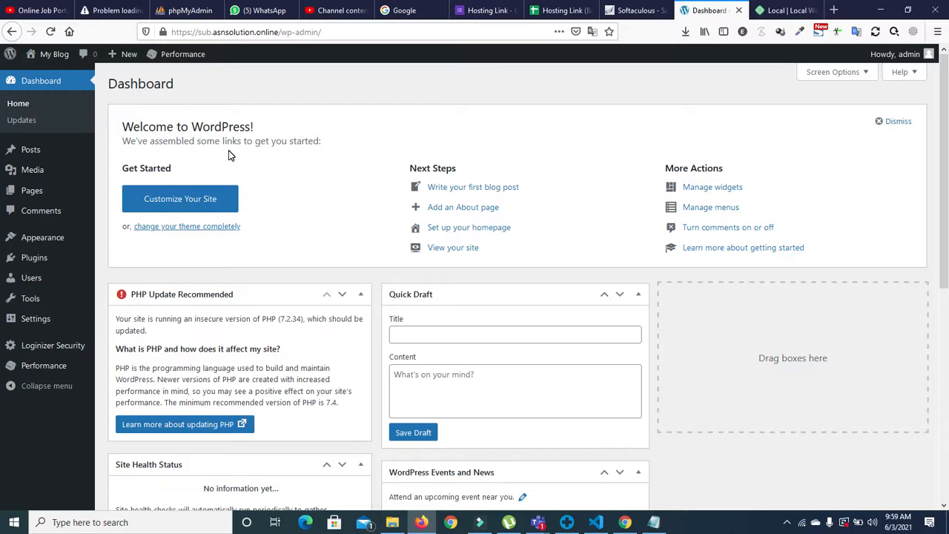
Step: Go to Appearance > Themes > Add New and minimise the Teams meeting window
left_click(40, 241)
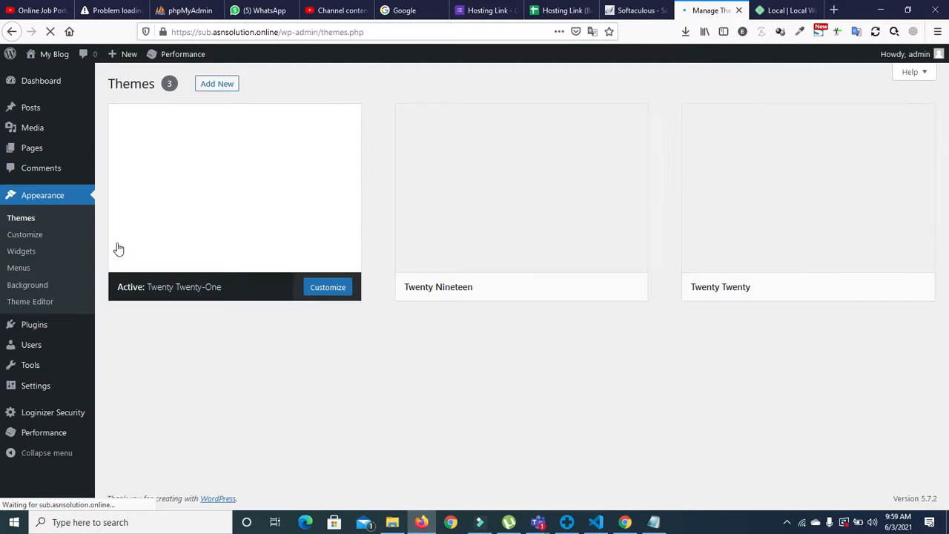
left_click(218, 84)
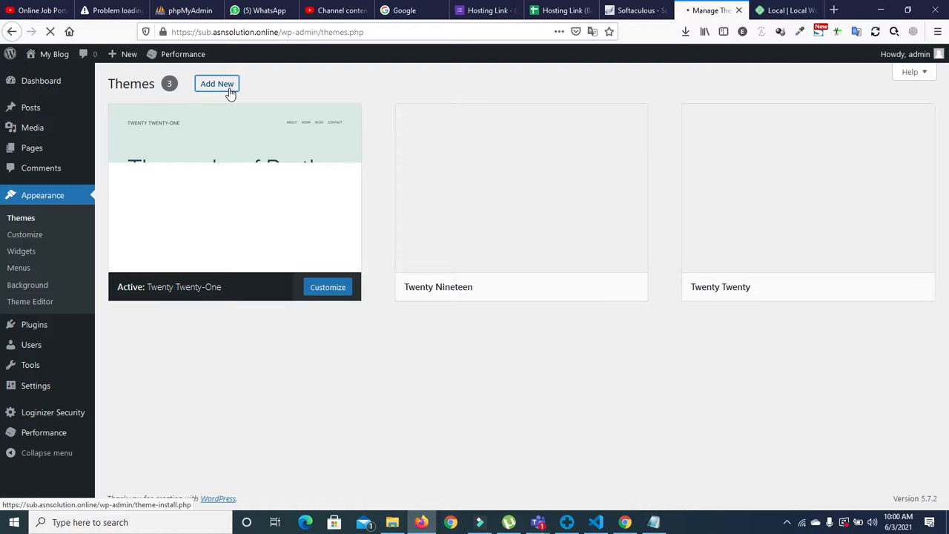
left_click(801, 523)
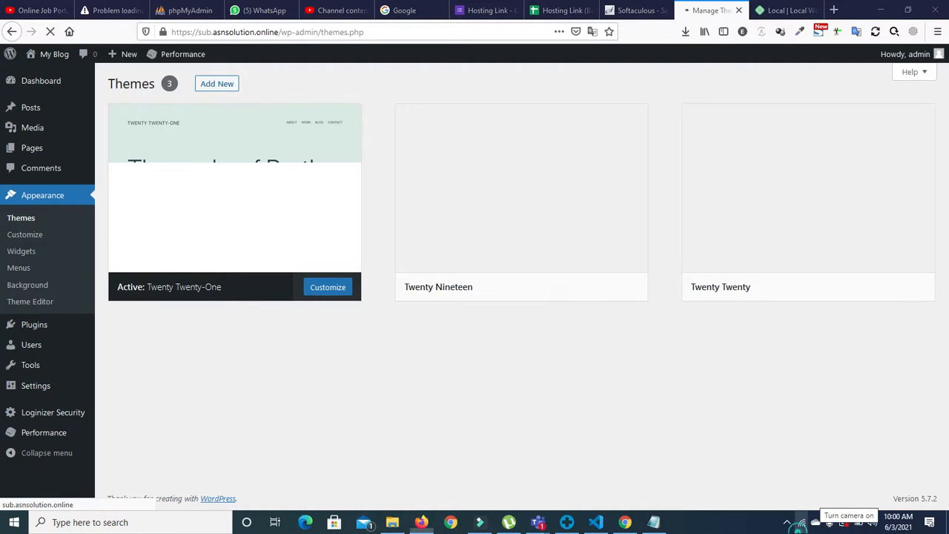
left_click(528, 360)
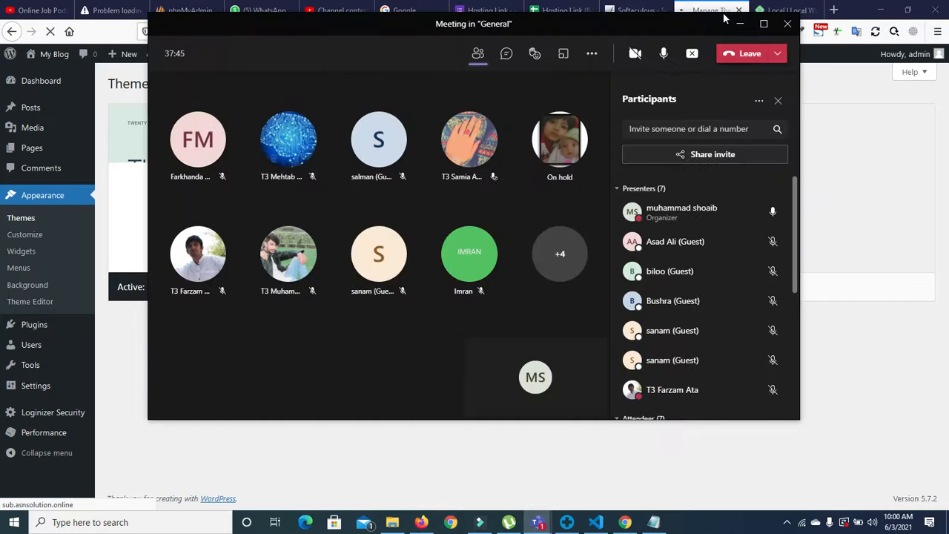
left_click(739, 23)
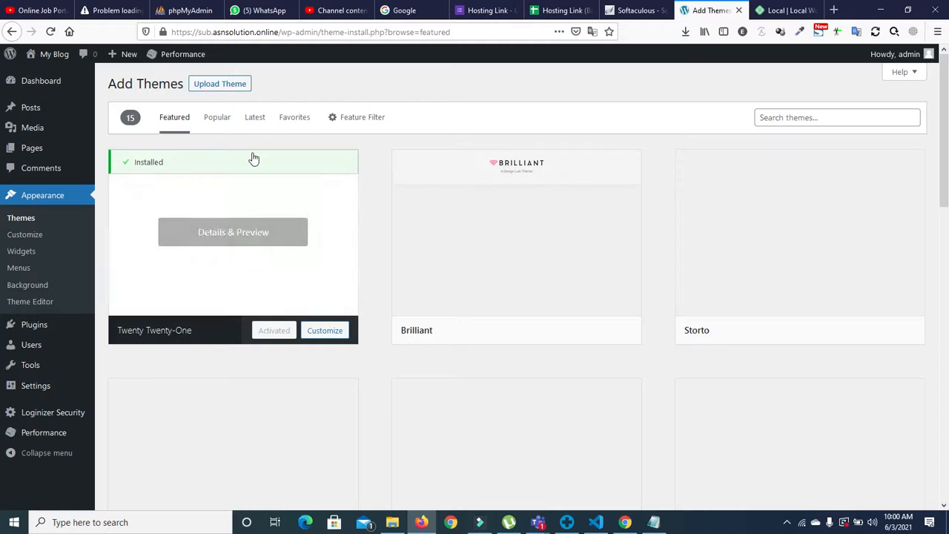
Step: Show the Popular themes list and bring a Teams window to the front
left_click(225, 123)
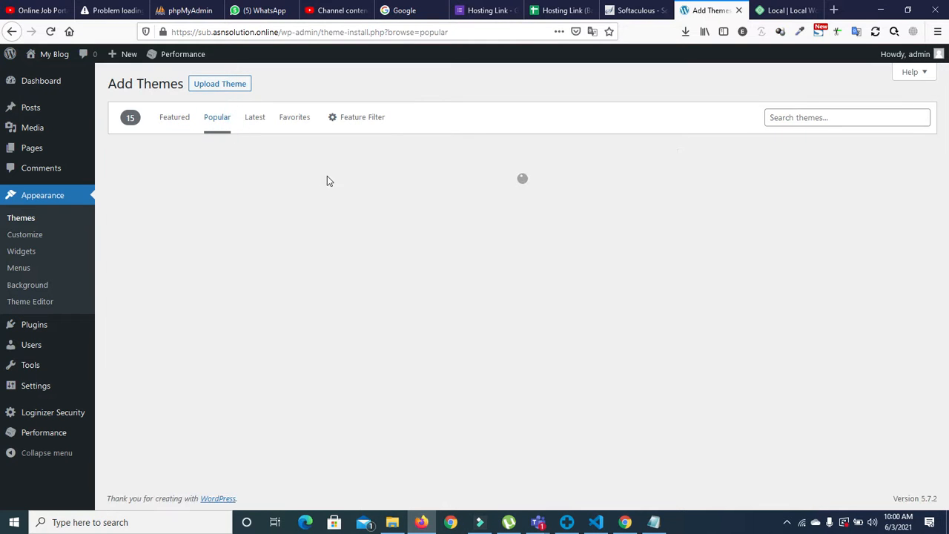
left_click(539, 522)
left_click(635, 464)
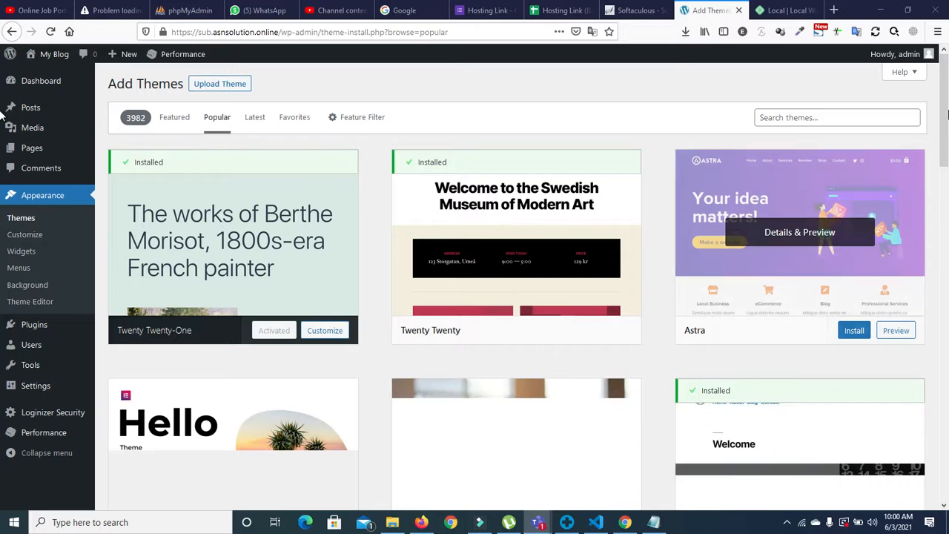
Step: Install and activate the Astra theme, then return to the Teams meeting window
left_click(855, 334)
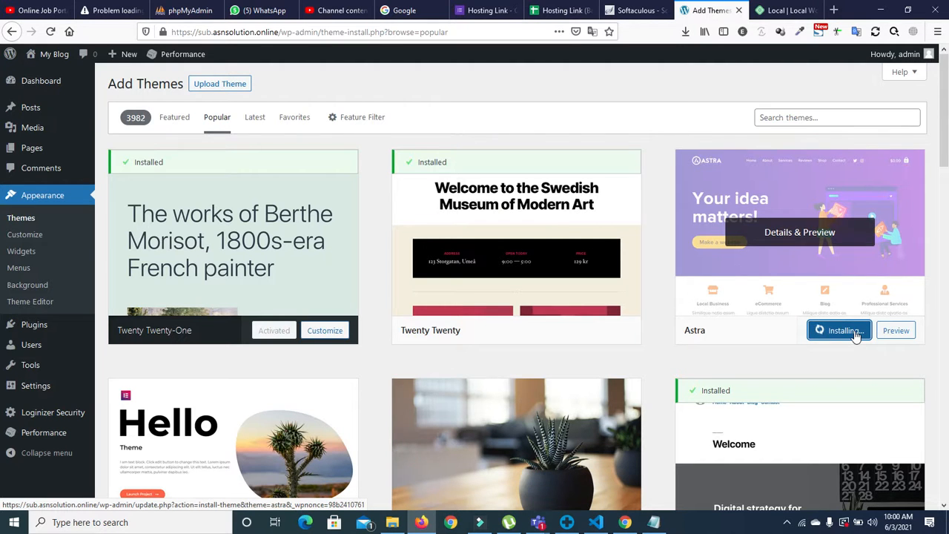
left_click(837, 334)
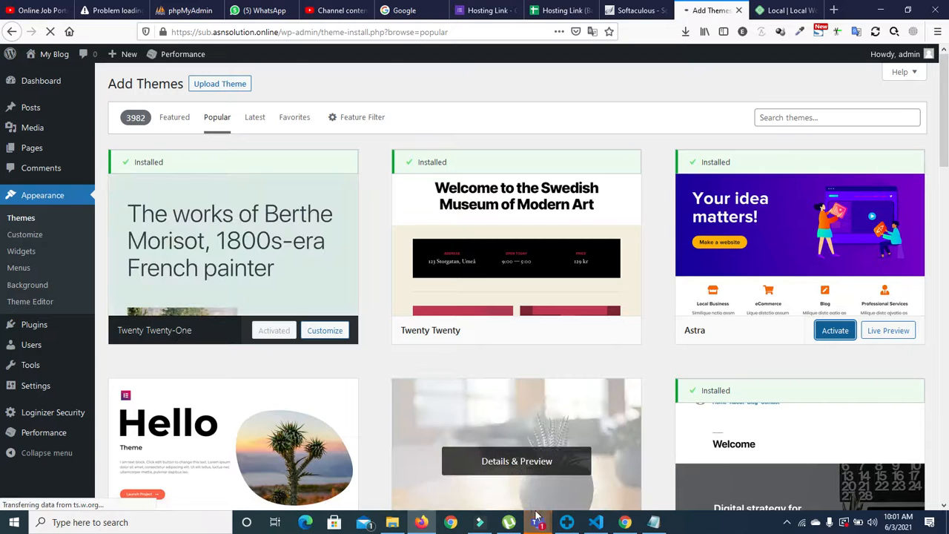
mouse_move(539, 522)
left_click(573, 458)
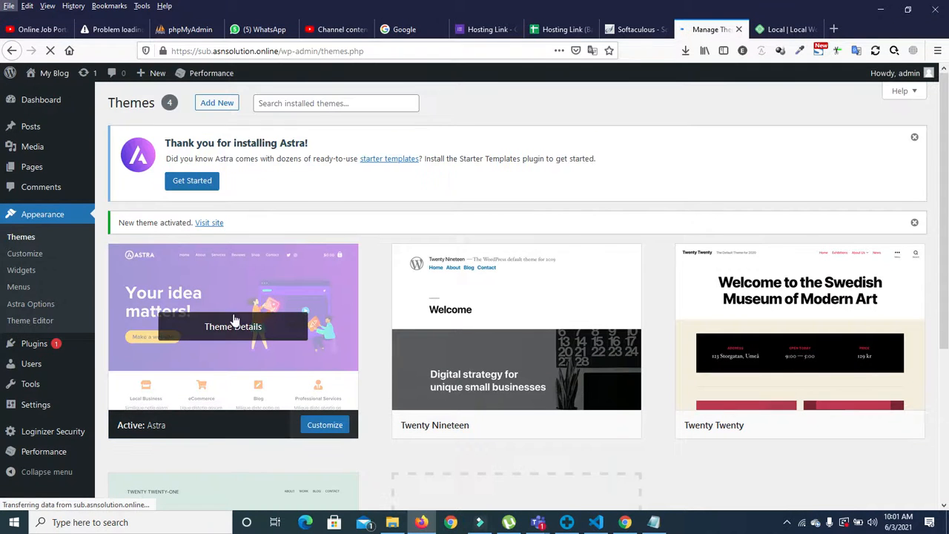
Step: Open the Astra theme details and its Astra Options page
left_click(234, 325)
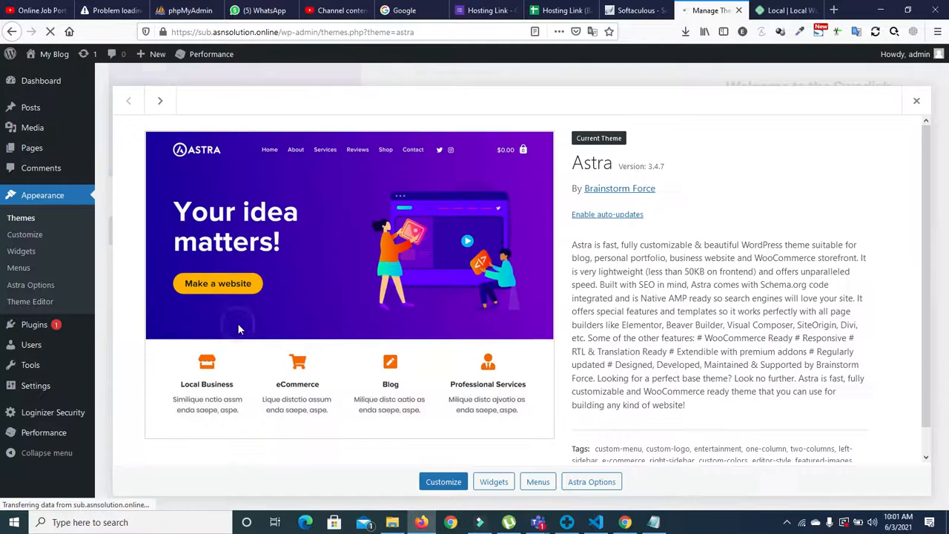
left_click(591, 484)
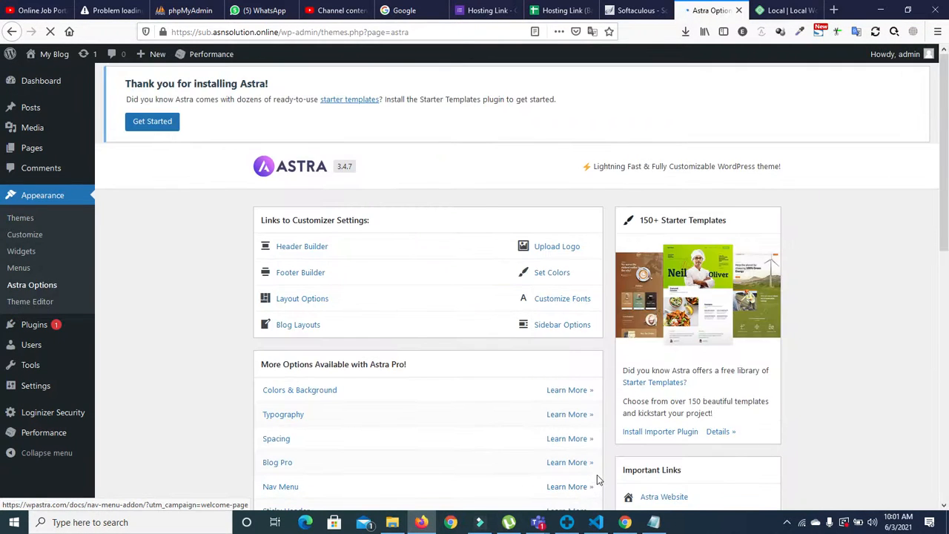
scroll(2, 324, "down", 8)
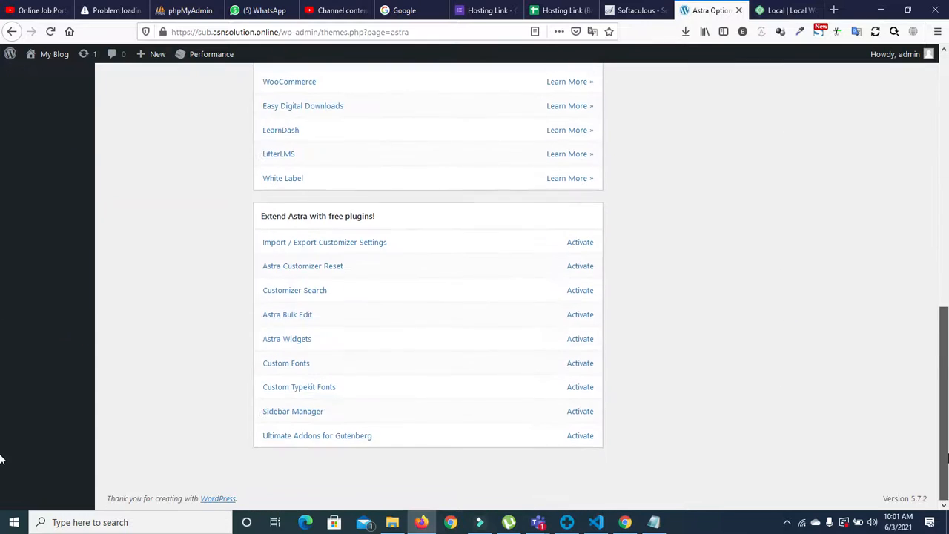
Step: Activate all nine free Astra plugins, from Import / Export Customizer Settings to Ultimate Addons for Gutenberg
left_click(571, 244)
left_click(576, 267)
left_click(579, 290)
left_click(579, 314)
left_click(576, 339)
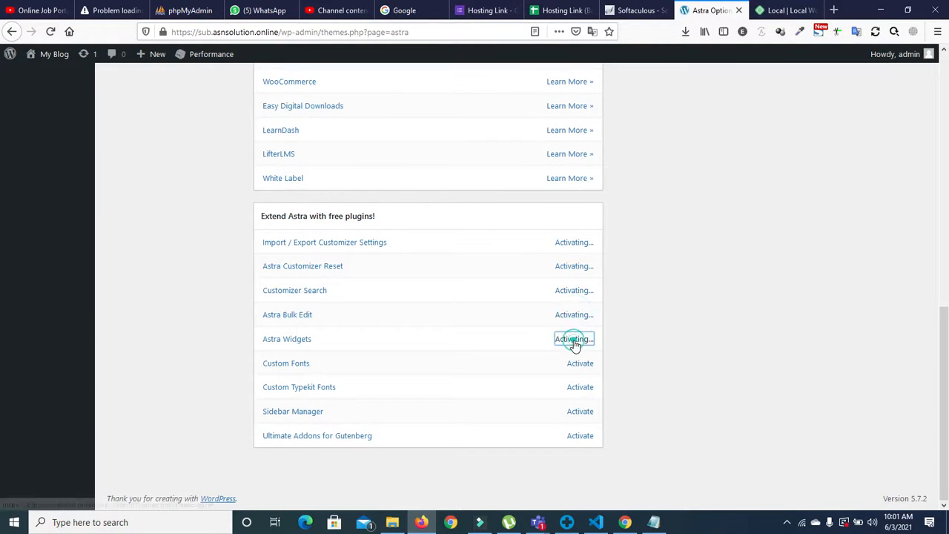
left_click(573, 364)
left_click(575, 387)
left_click(577, 412)
left_click(578, 436)
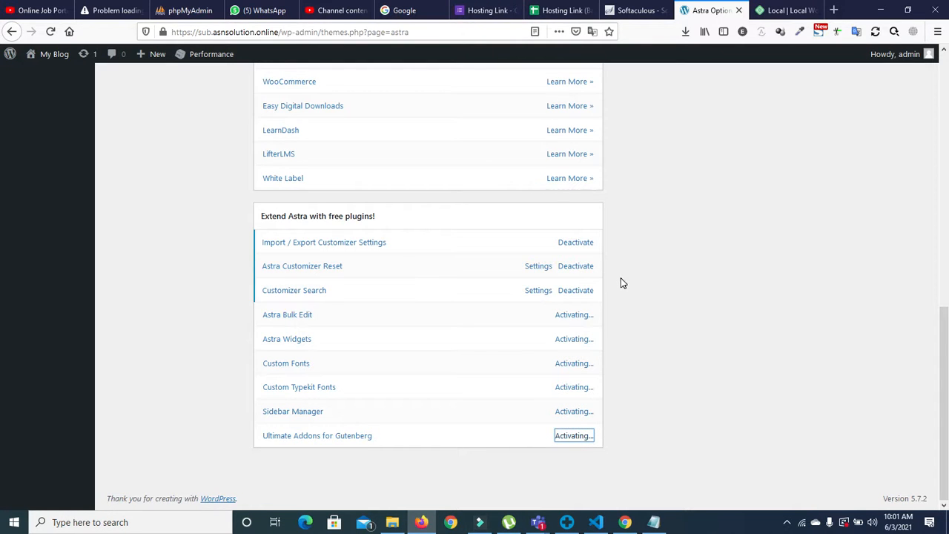
Step: Switch to the Microsoft Teams call window
left_click(542, 528)
left_click(615, 436)
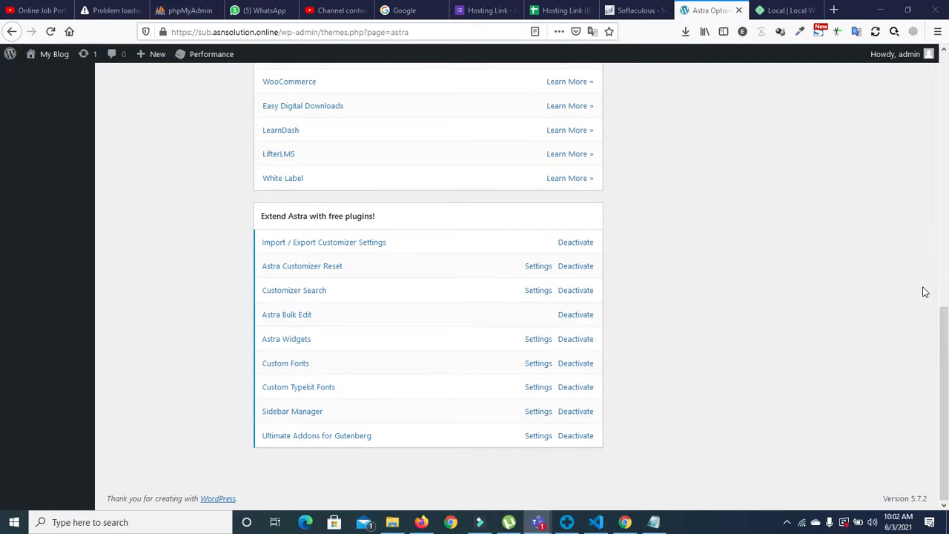
left_click_drag(940, 318, 942, 86)
Step: Go to the Pages list, briefly switch to the Teams call, and start a new page
left_click(27, 113)
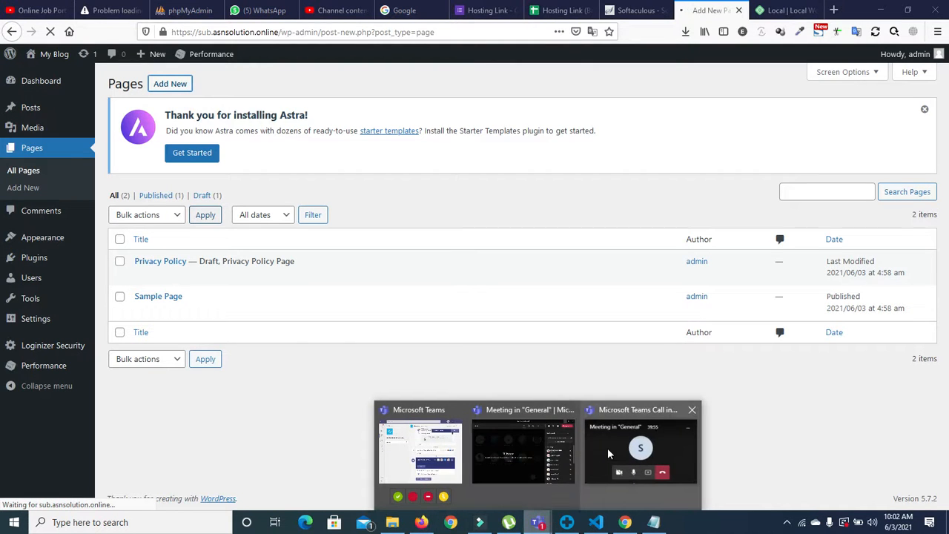
left_click(608, 451)
left_click(849, 486)
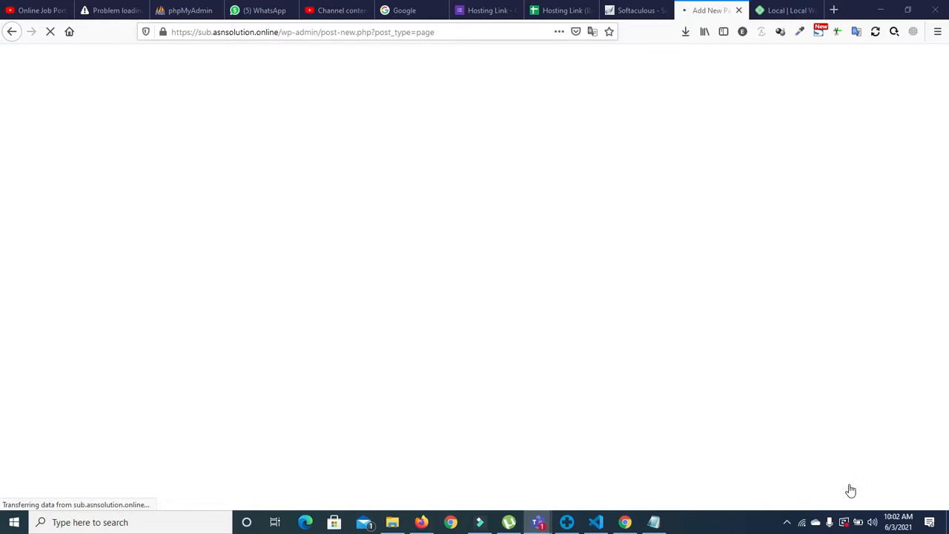
left_click(850, 491)
left_click(851, 491)
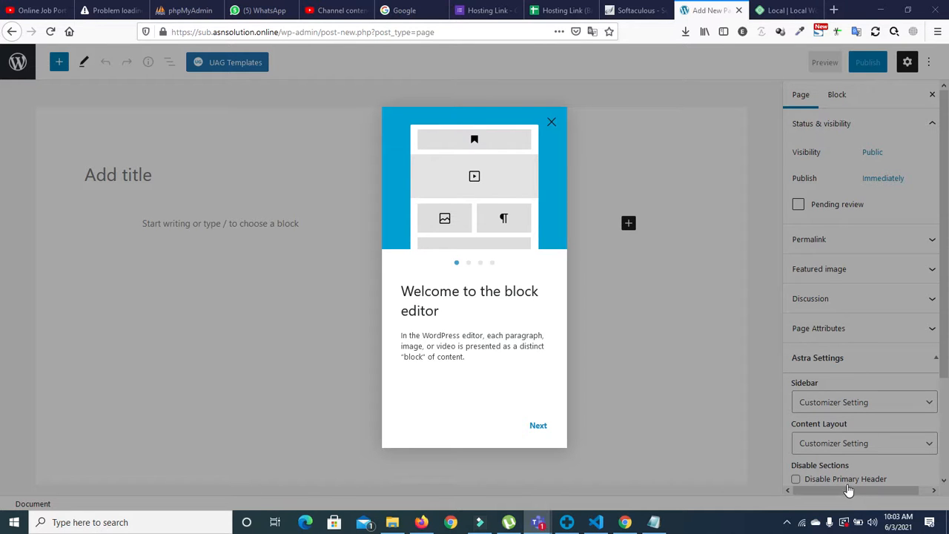
Step: Close the block editor welcome guide and title the new page 'home'
left_click(552, 123)
left_click(251, 169)
type("homwe")
key("BackSpace")
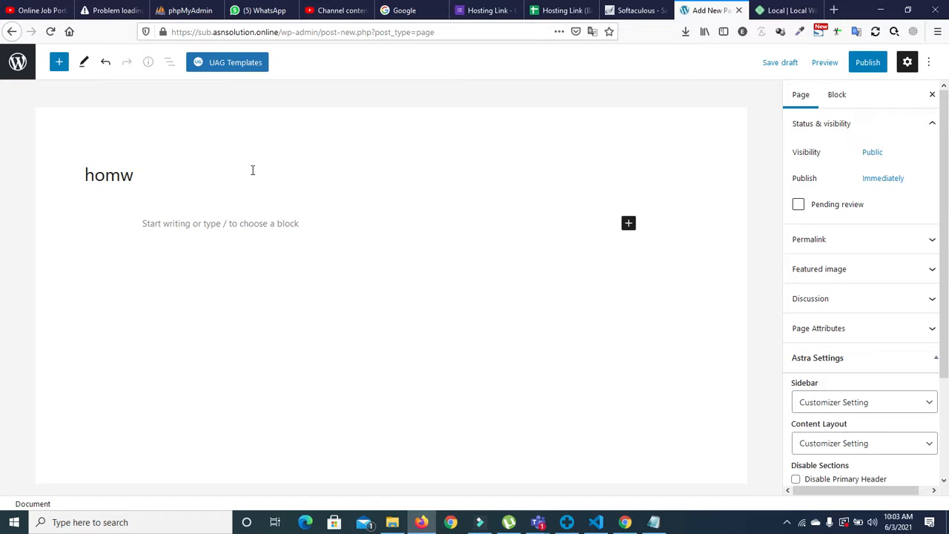
type("e")
Step: Publish the 'home' page and go back to the pages list
left_click(868, 63)
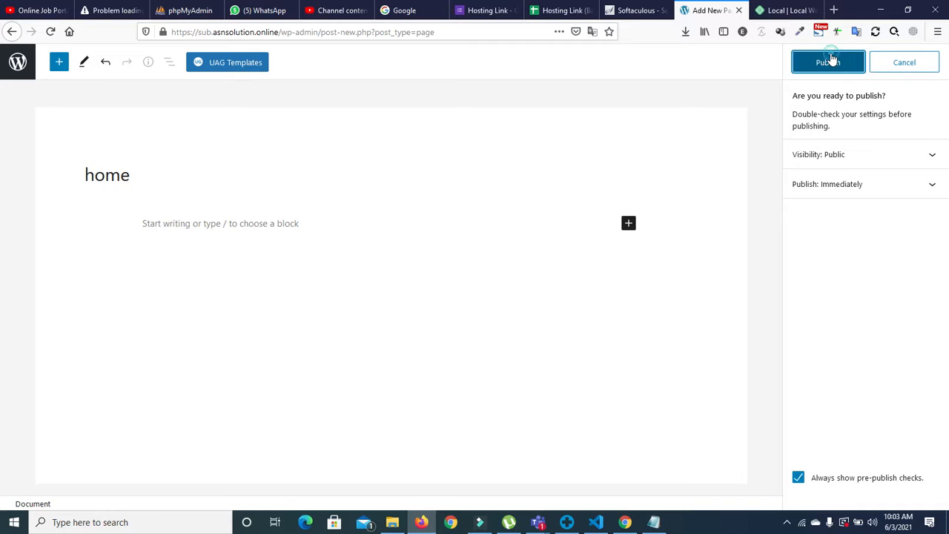
left_click(831, 61)
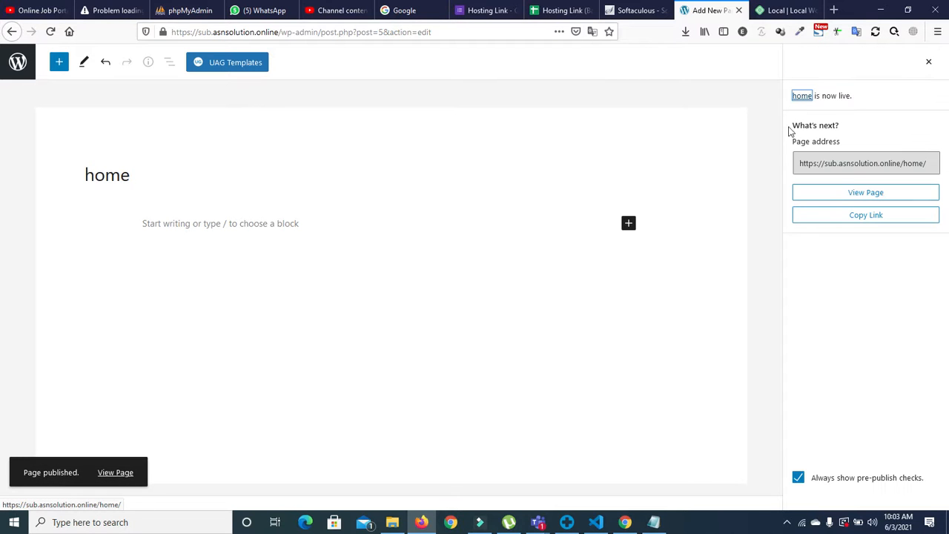
left_click(926, 60)
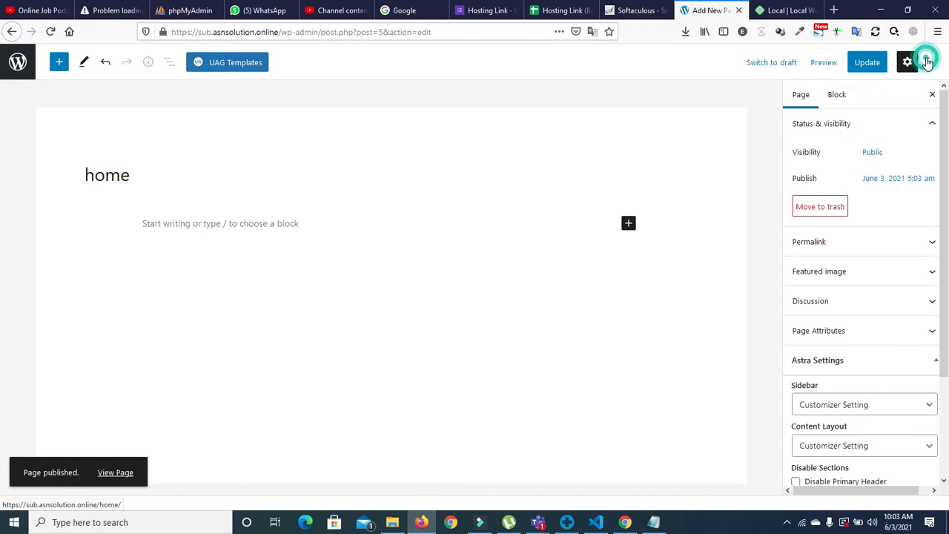
left_click(11, 31)
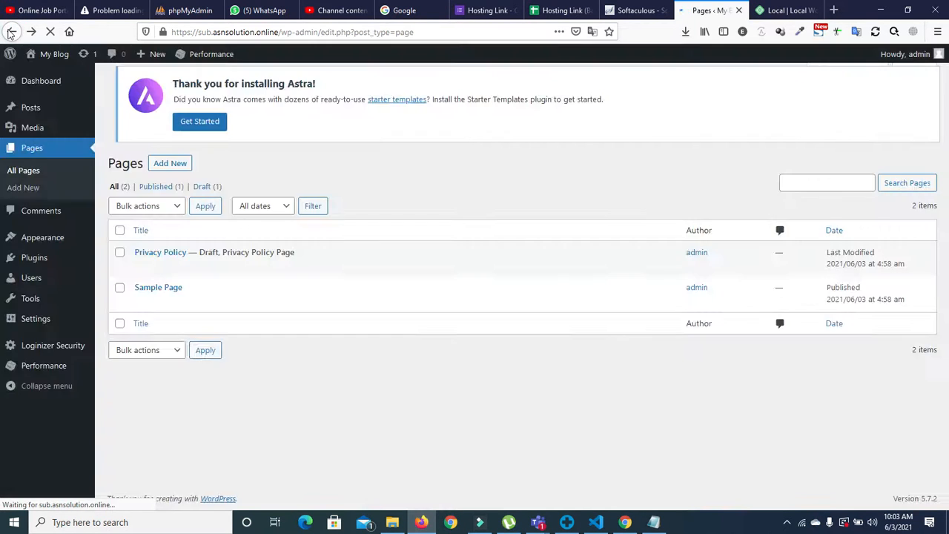
Step: Search plugins for 'elementor', then install and activate Elementor Website Builder
mouse_move(42, 256)
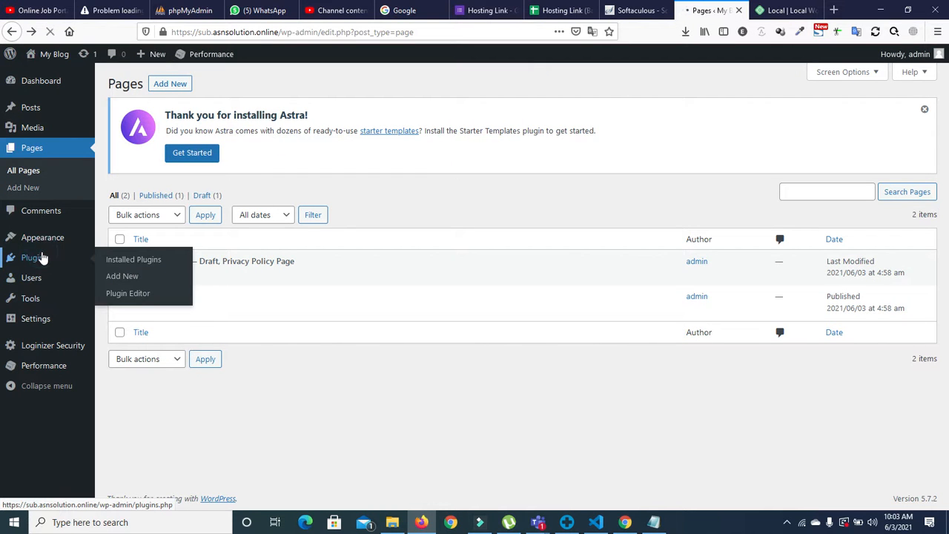
left_click(43, 258)
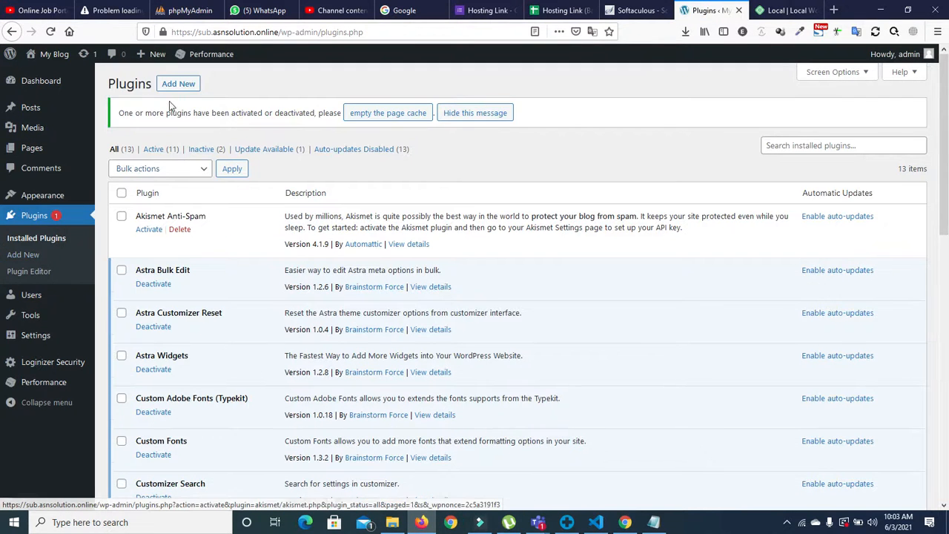
left_click(172, 88)
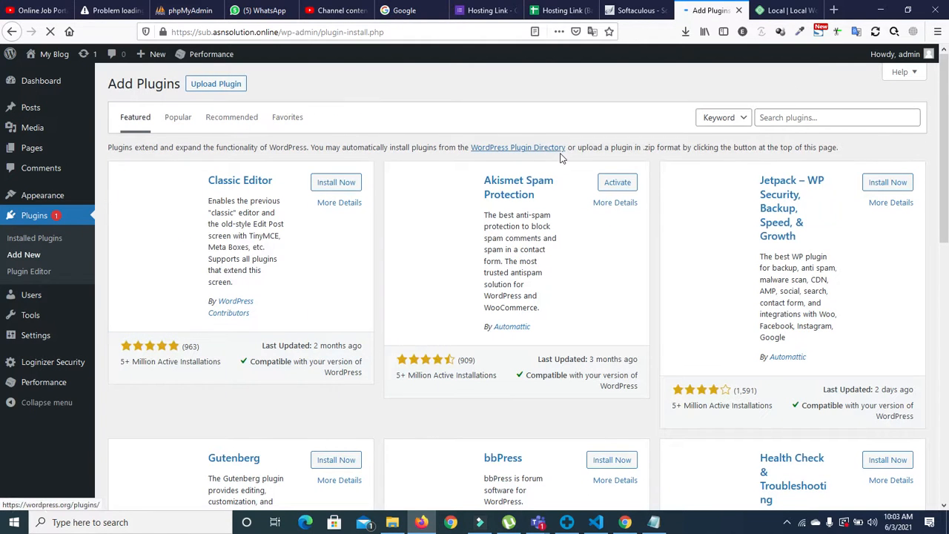
left_click(768, 118)
type("ele")
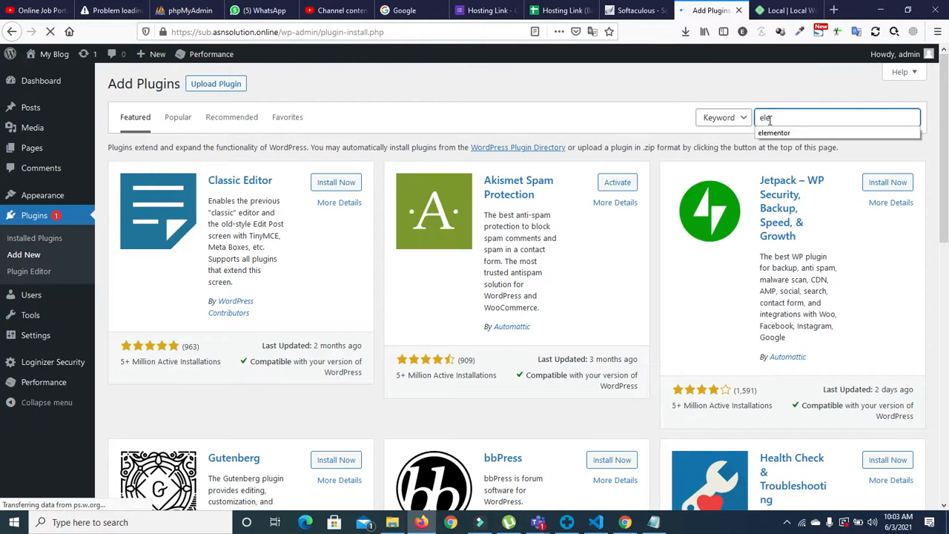
left_click(773, 133)
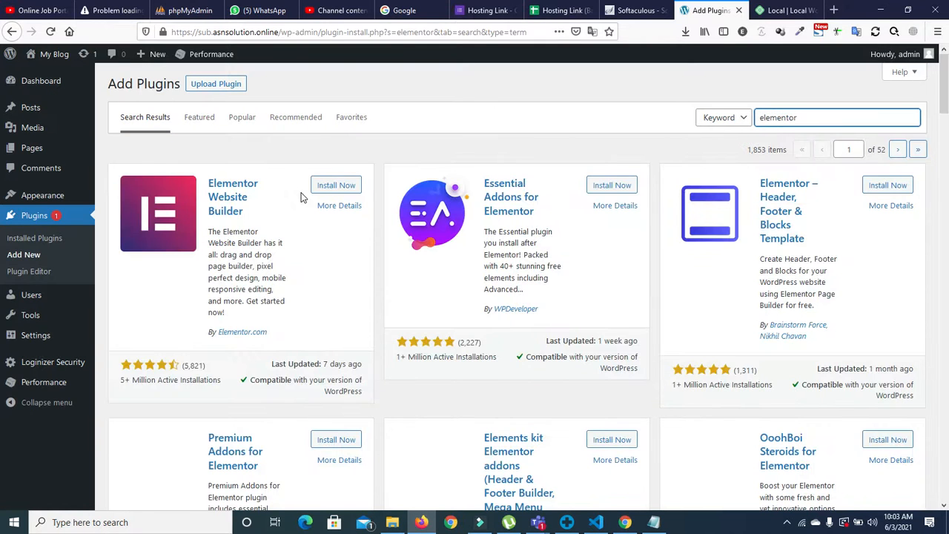
left_click(328, 189)
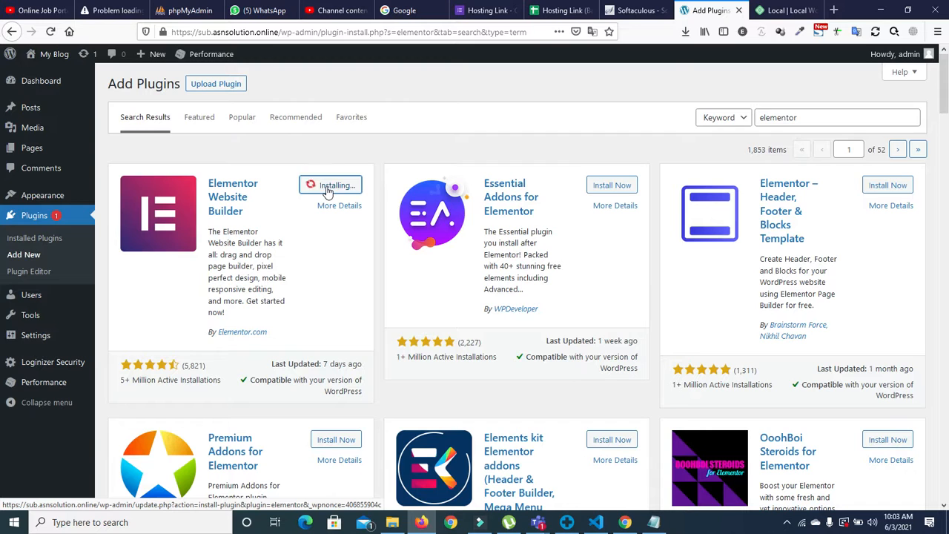
left_click(332, 190)
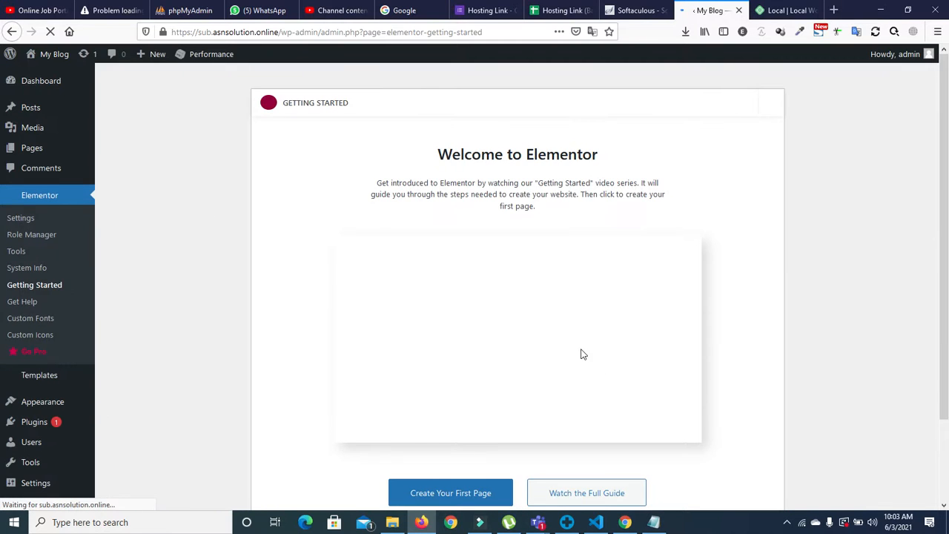
Step: Dismiss the Elementor introduction and open the 'home' page in the Elementor editor
left_click(772, 106)
mouse_move(34, 155)
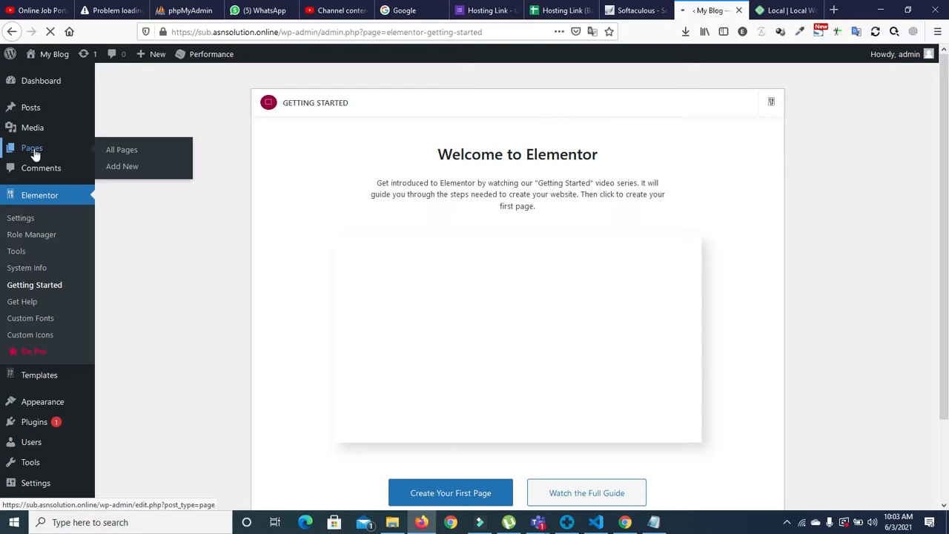
left_click(33, 152)
mouse_move(134, 174)
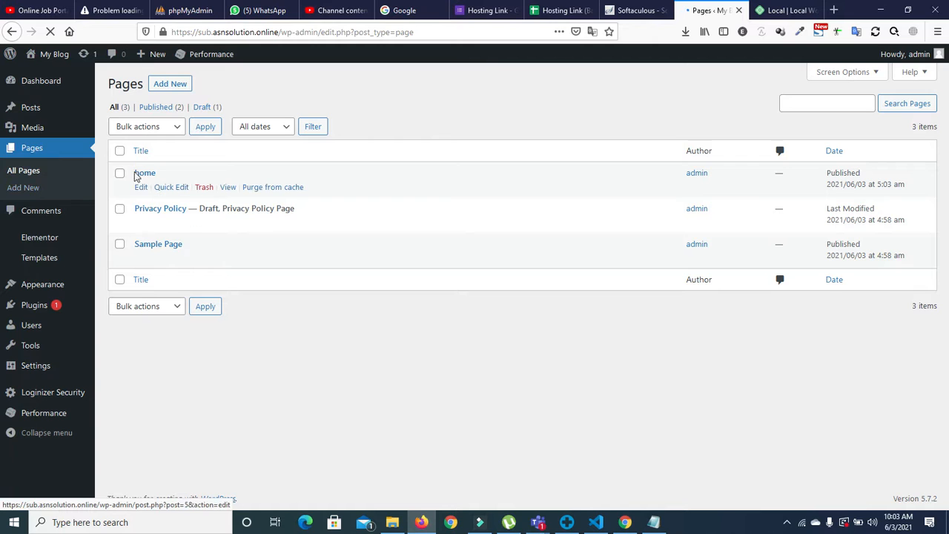
left_click(144, 190)
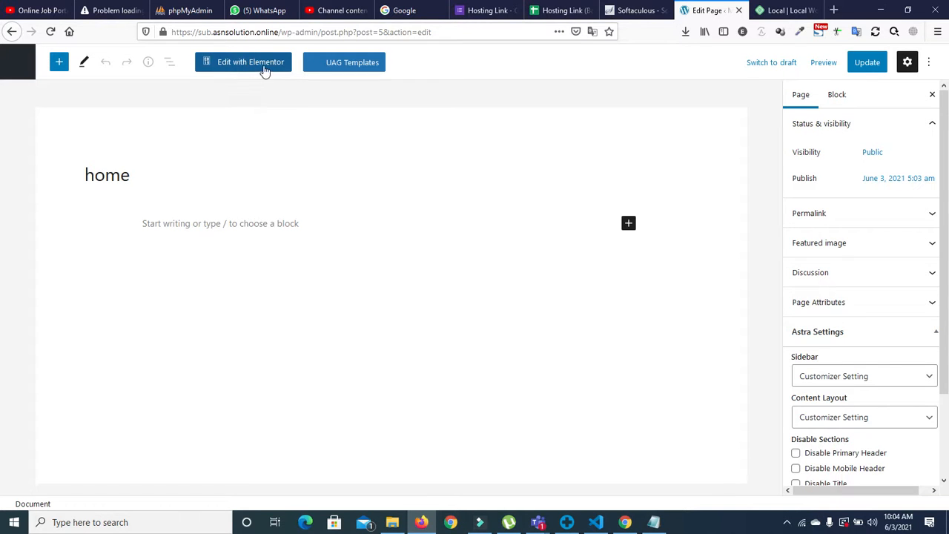
left_click(253, 66)
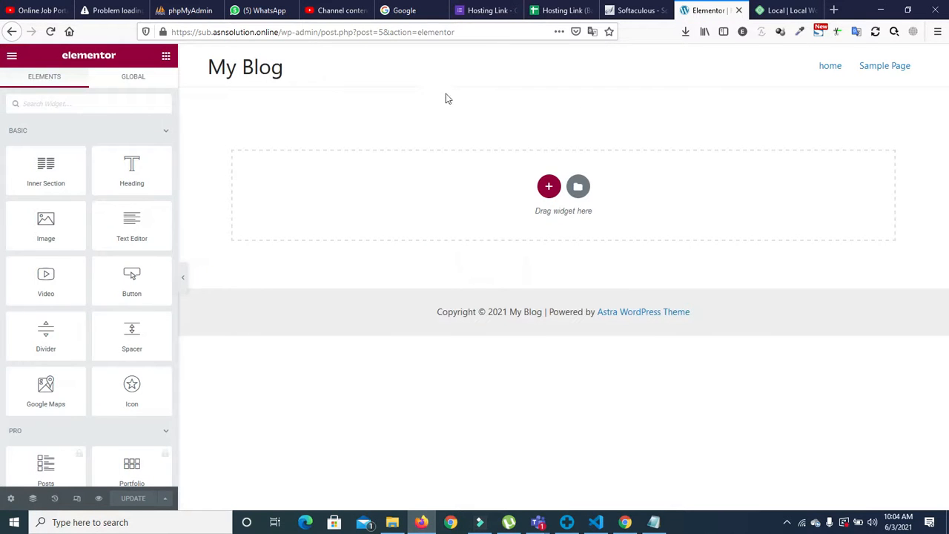
Step: Add a two-column section, drop an Image widget into the left column, and choose its picture
left_click(546, 186)
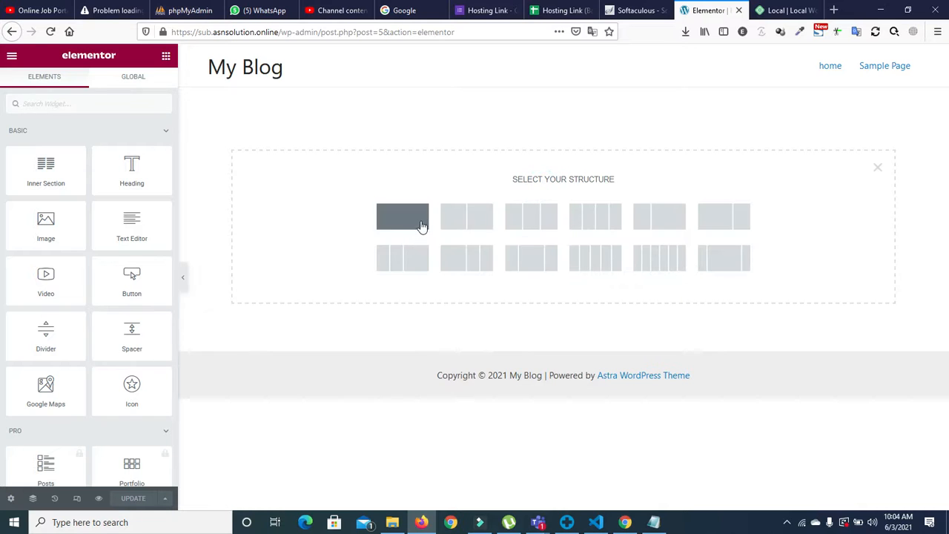
left_click(467, 216)
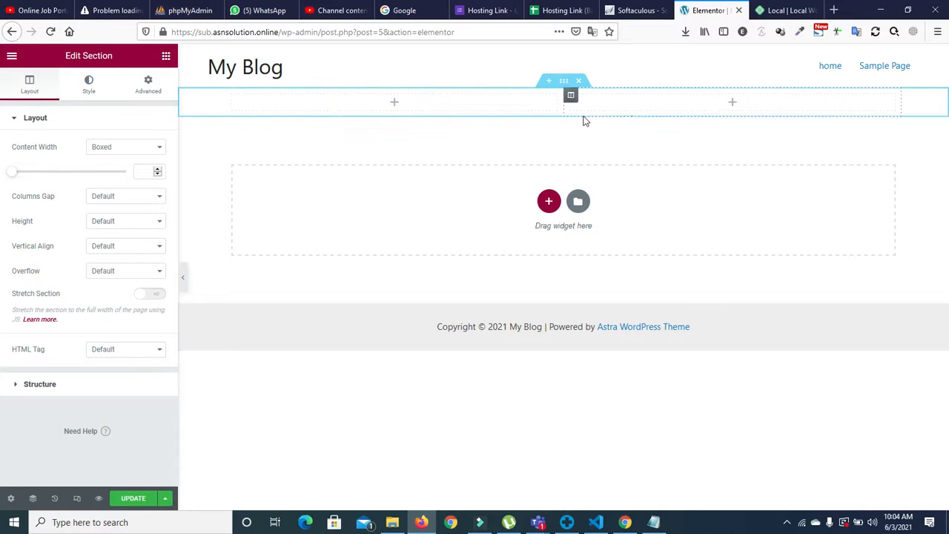
left_click(167, 56)
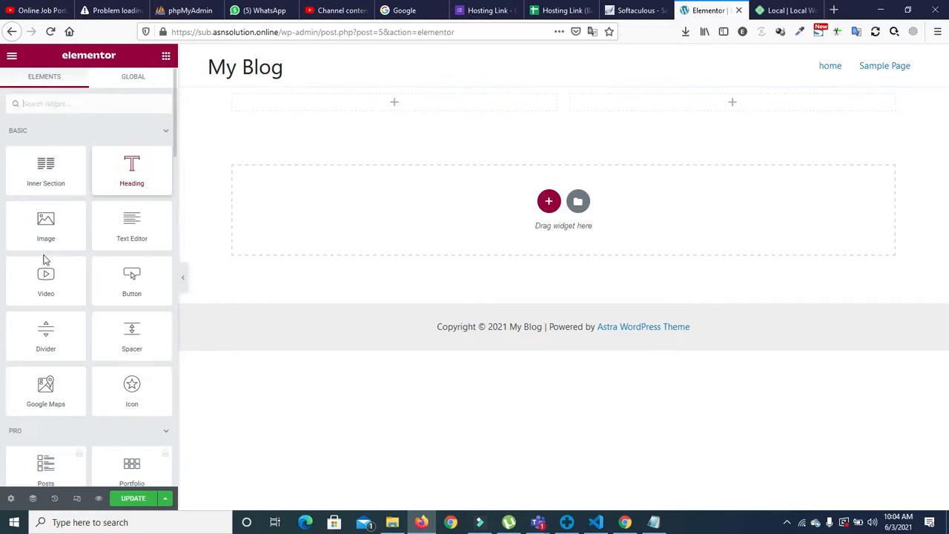
left_click_drag(46, 224, 391, 100)
left_click(358, 180)
mouse_move(80, 219)
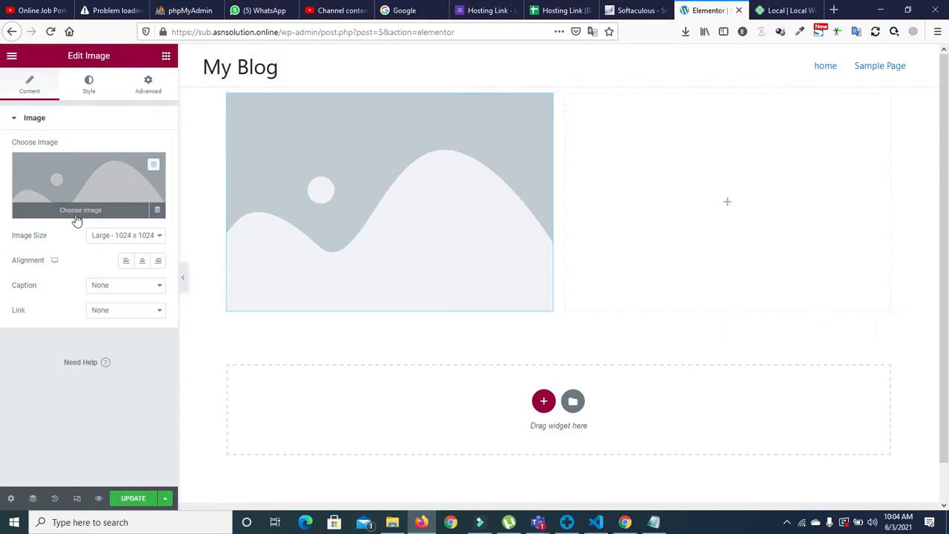
left_click(77, 202)
Step: Start a media upload and browse to the D:\new client ecomerce side folder
left_click(104, 101)
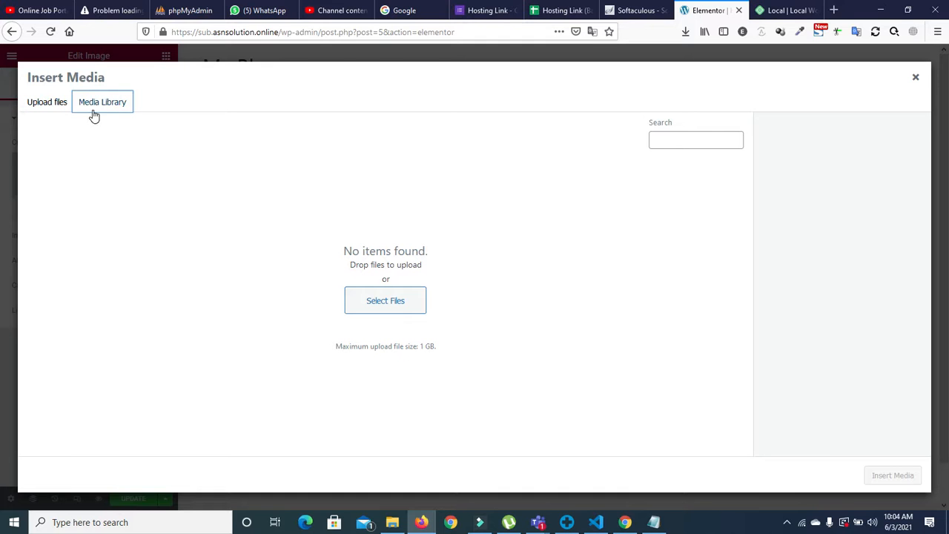
left_click(382, 297)
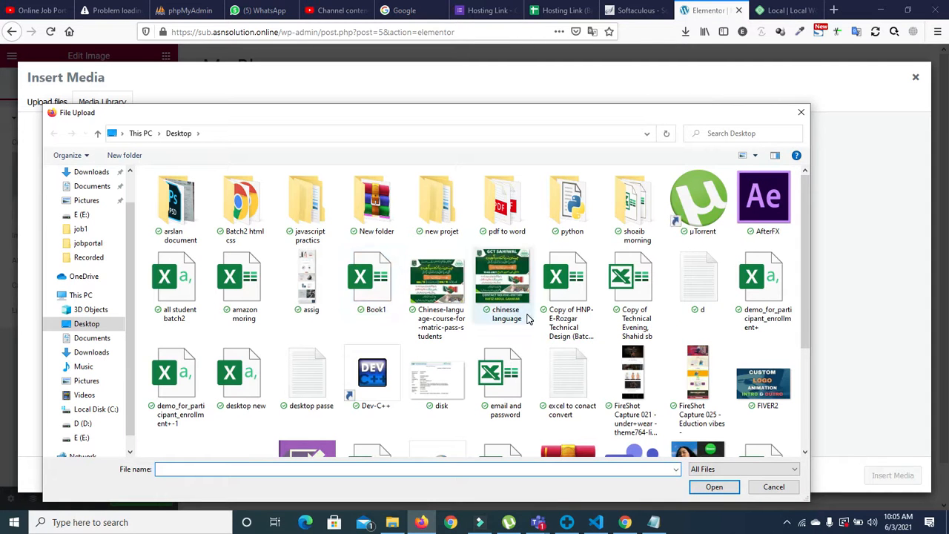
left_click(81, 438)
left_click(90, 425)
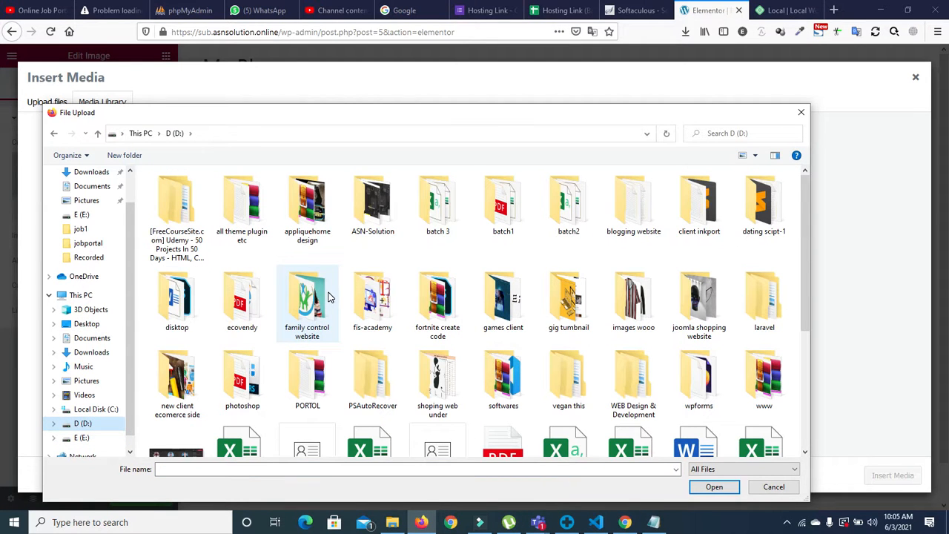
left_click(311, 296)
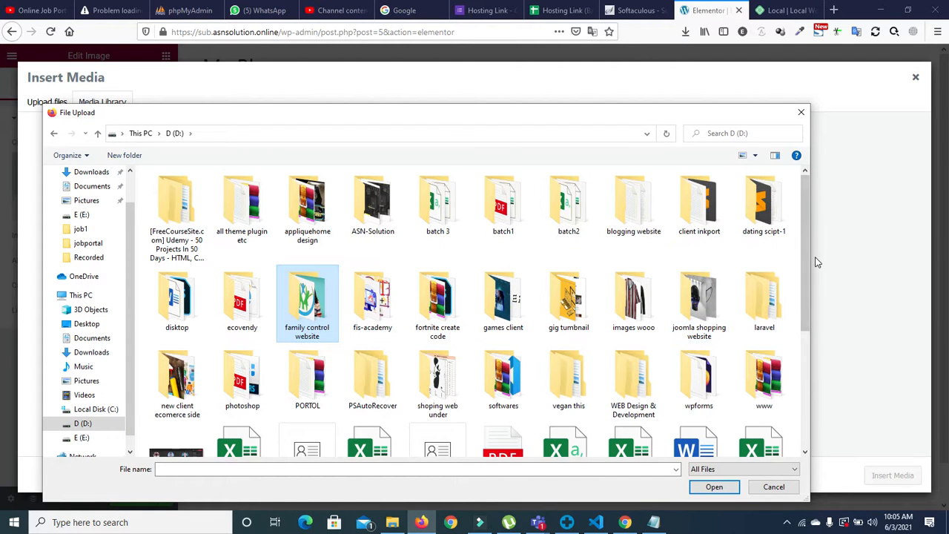
scroll(807, 259, "down", 1)
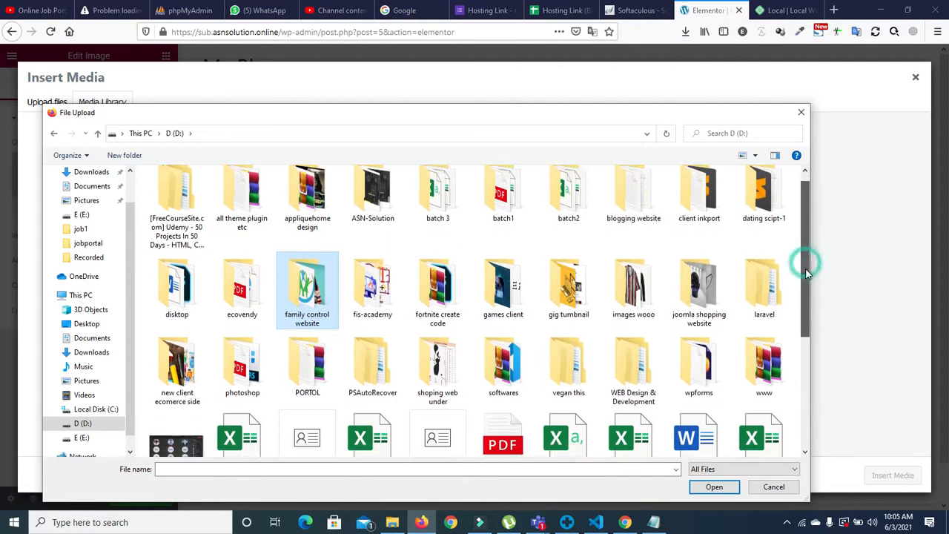
double_click(157, 363)
Step: Upload seven images from that folder and insert the laptop photo into the Image widget
left_click(176, 304)
left_click(242, 305, "ctrl")
left_click(297, 305, "ctrl")
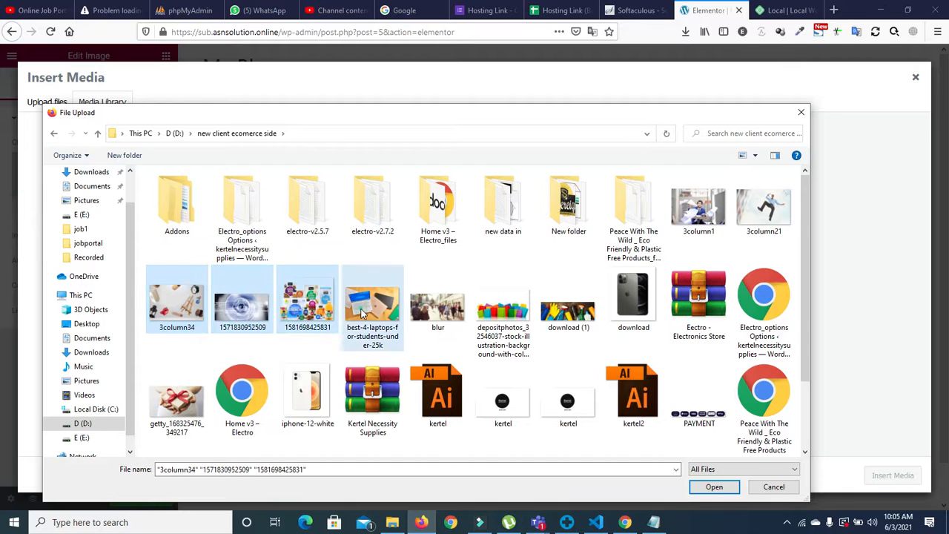
left_click(373, 305, "ctrl")
left_click(438, 304, "ctrl")
left_click(503, 304, "ctrl")
left_click(567, 315, "ctrl")
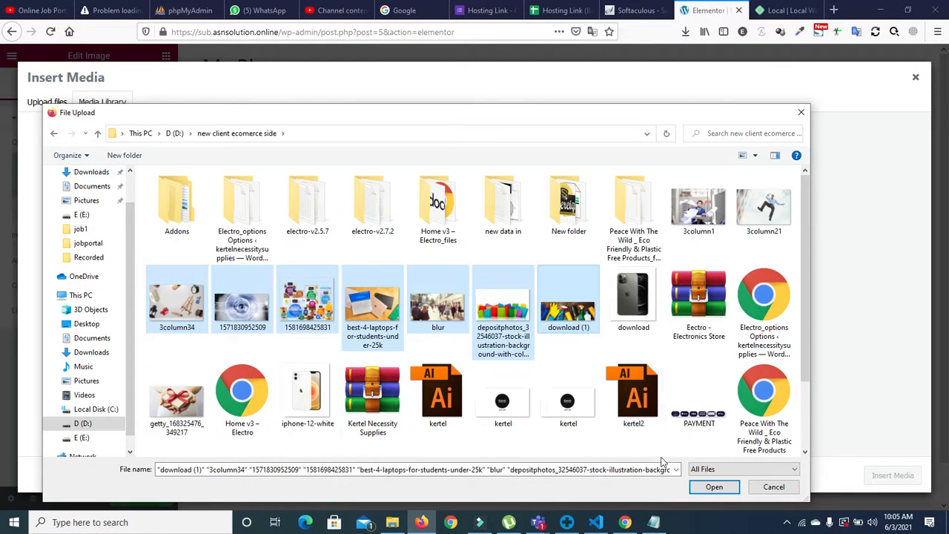
left_click(711, 487)
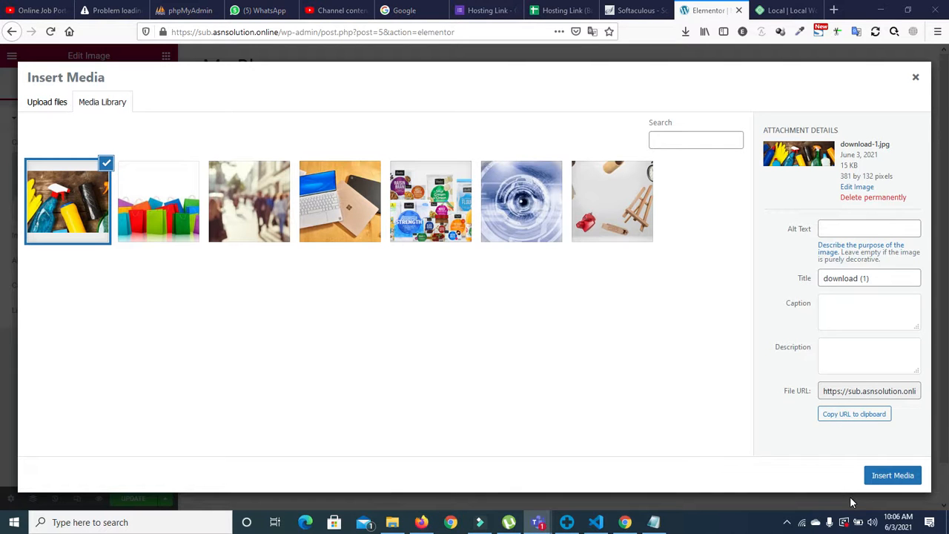
left_click(335, 209)
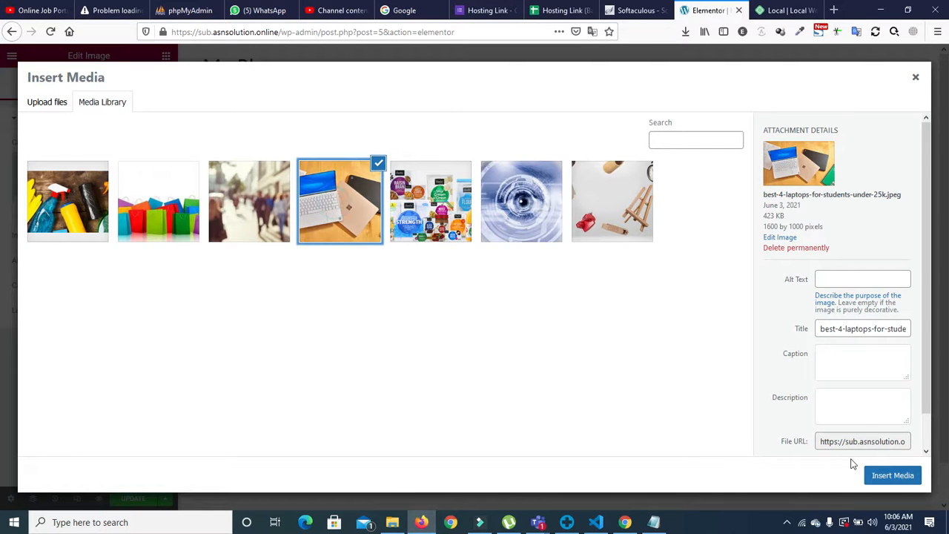
left_click(883, 476)
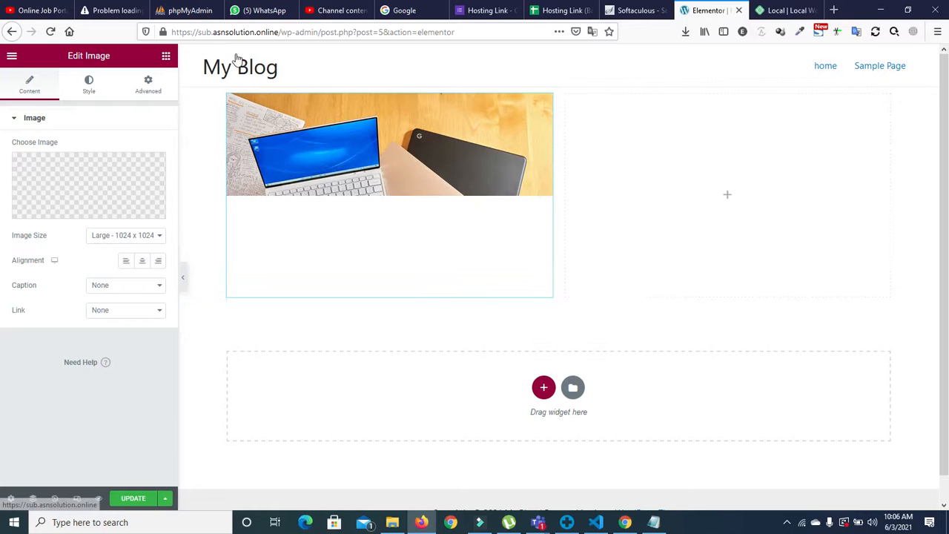
Step: Add a Heading widget to the right column and a Text Editor widget beneath it
left_click(147, 85)
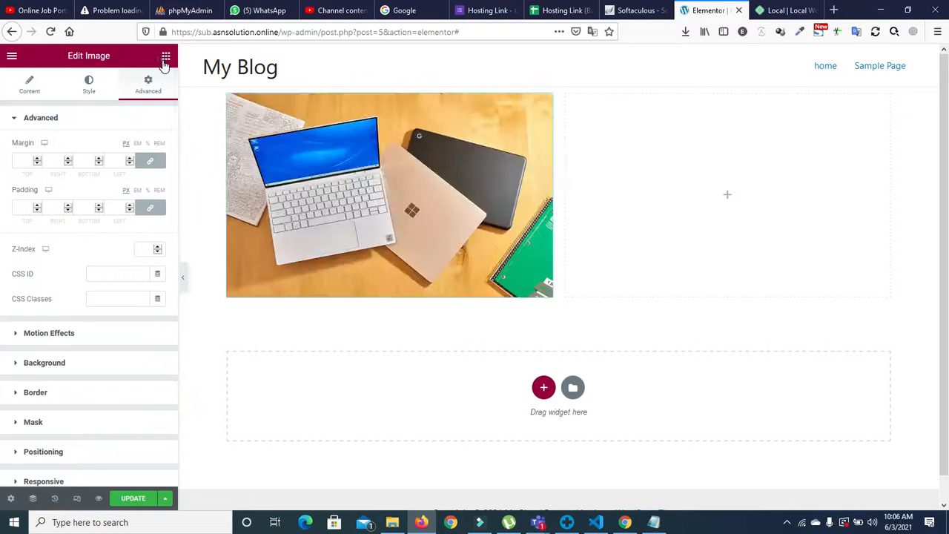
left_click(164, 56)
left_click_drag(115, 184, 750, 198)
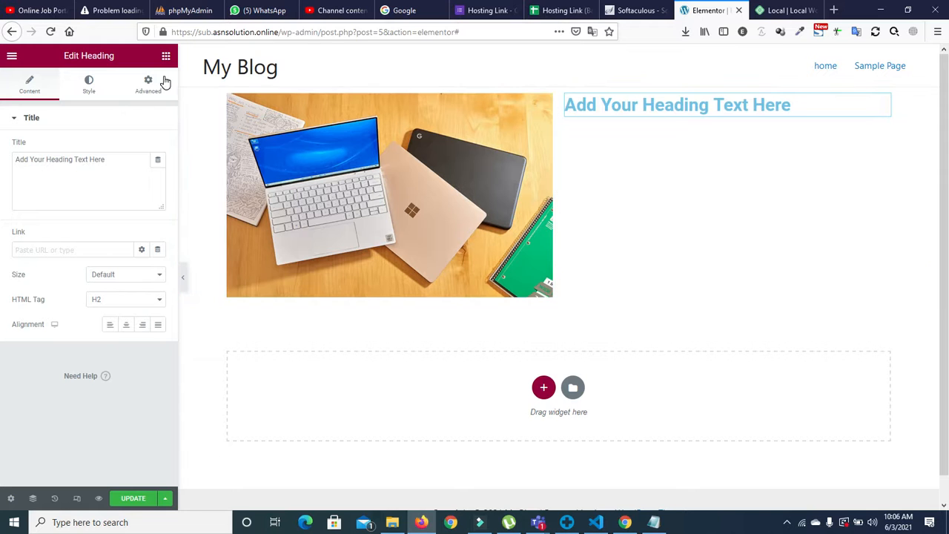
left_click(148, 86)
left_click(165, 55)
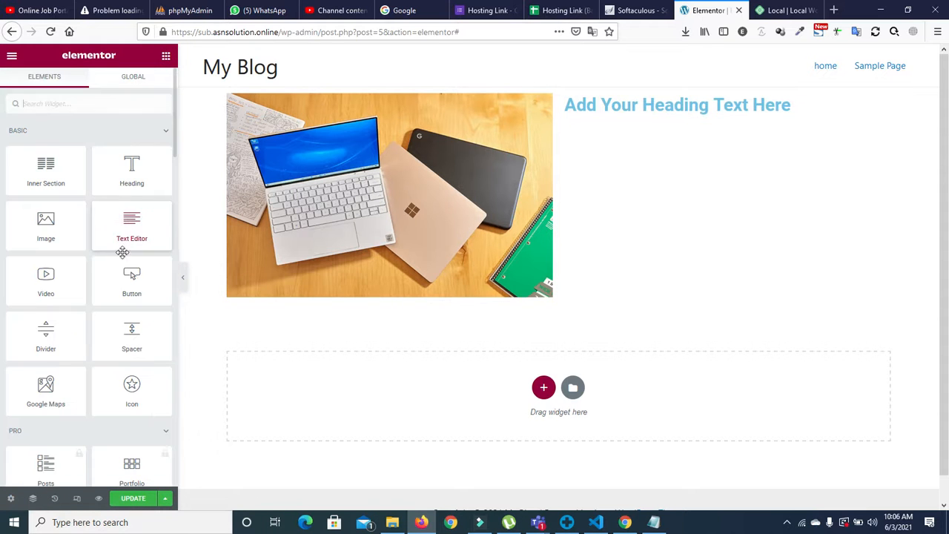
left_click_drag(126, 230, 688, 116)
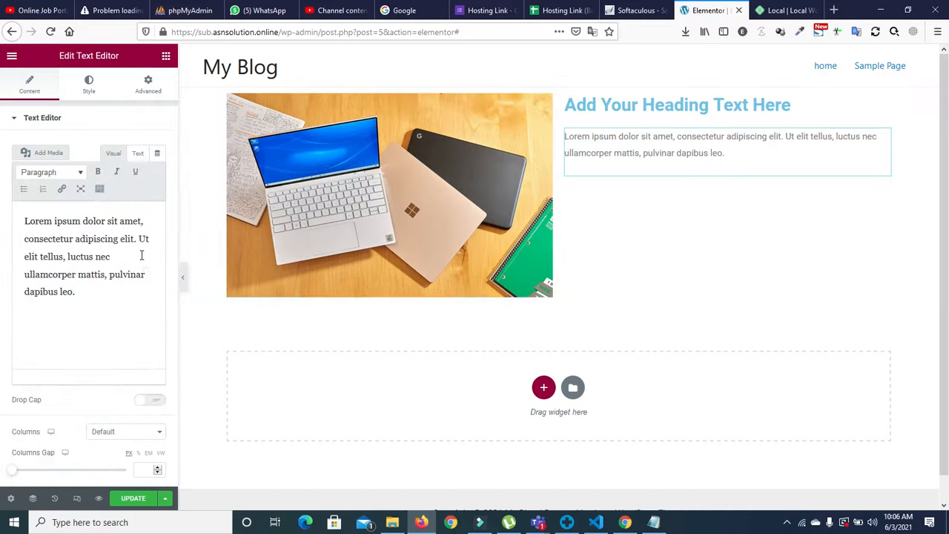
Step: Copy the Lorem ipsum paragraph and paste it into a new second paragraph
left_click_drag(86, 289, 21, 221)
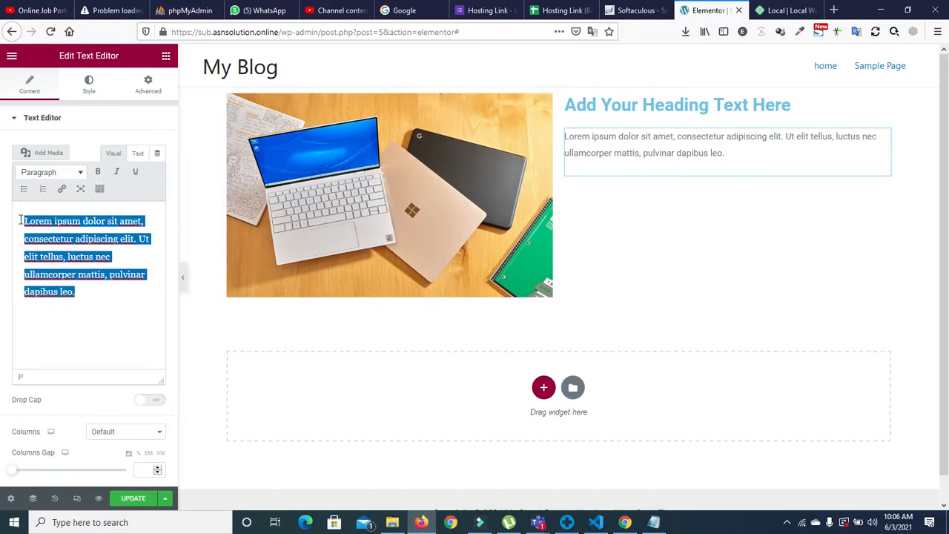
left_click(87, 292)
key("Return")
key("ctrl+v")
key("ctrl+v")
key("ctrl+v")
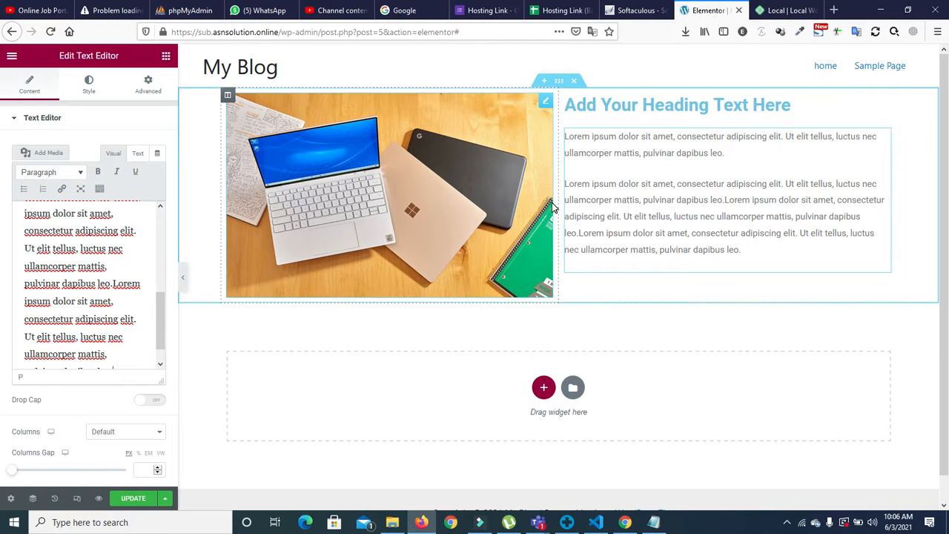
Step: Centre the 'Add Your Heading Text Here' heading
left_click(824, 489)
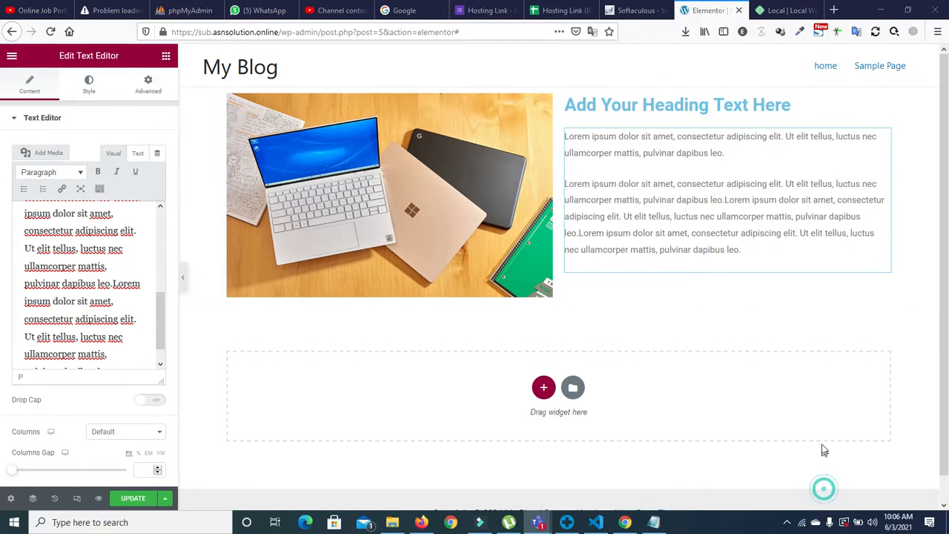
left_click(593, 324)
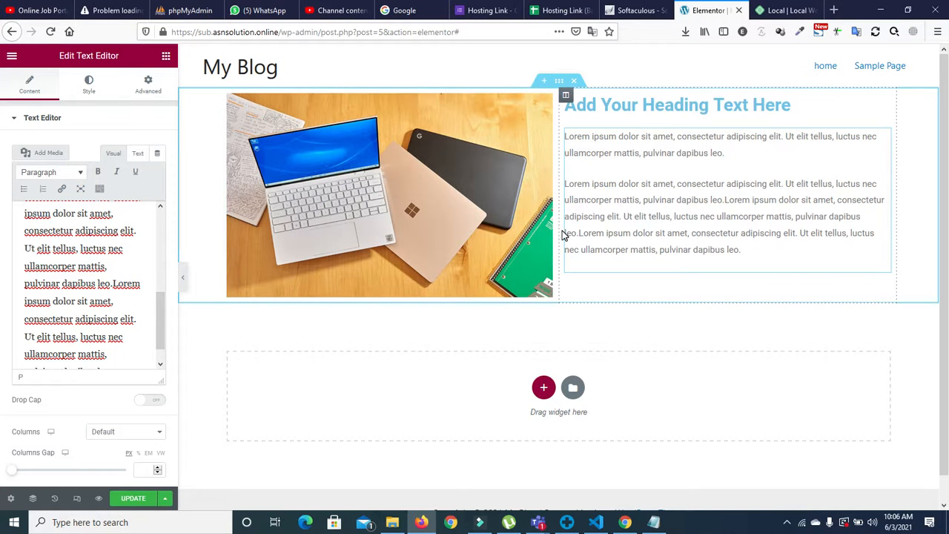
left_click(576, 108)
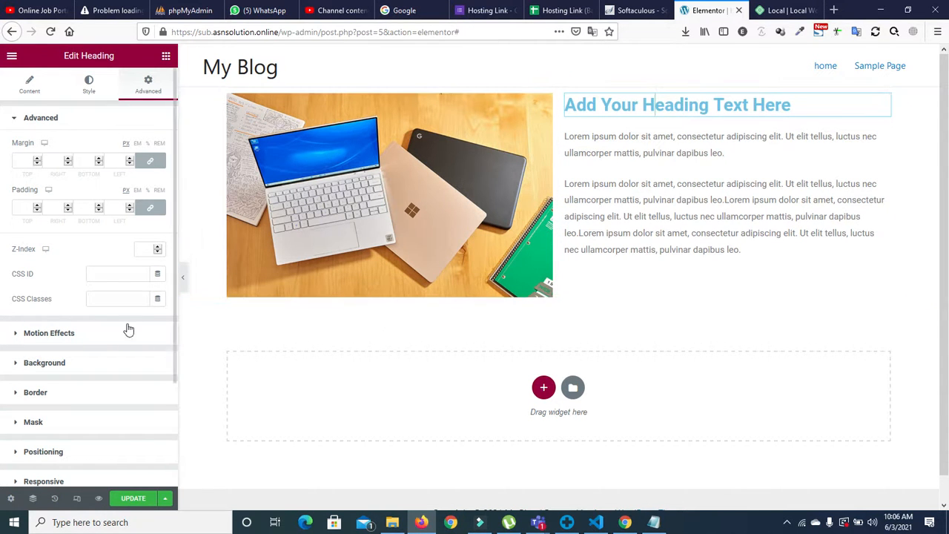
left_click(30, 85)
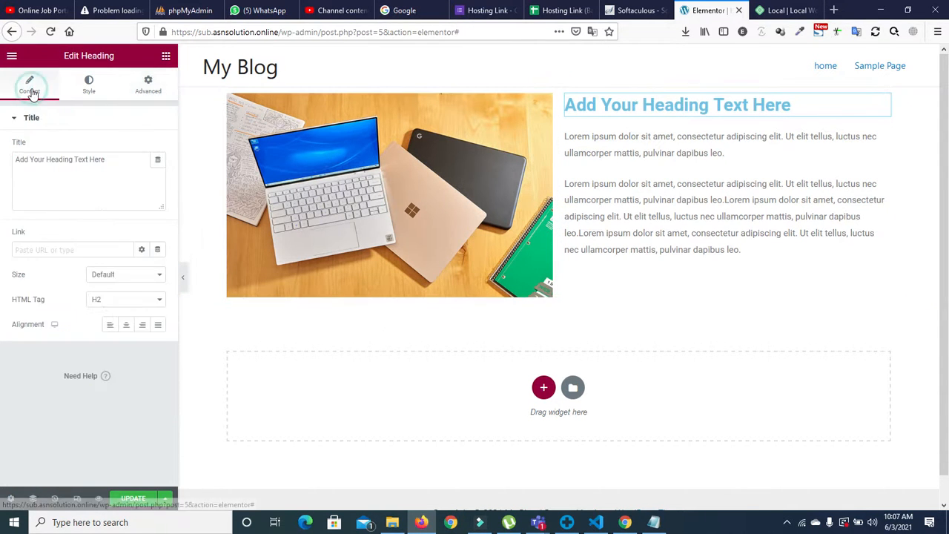
left_click(127, 329)
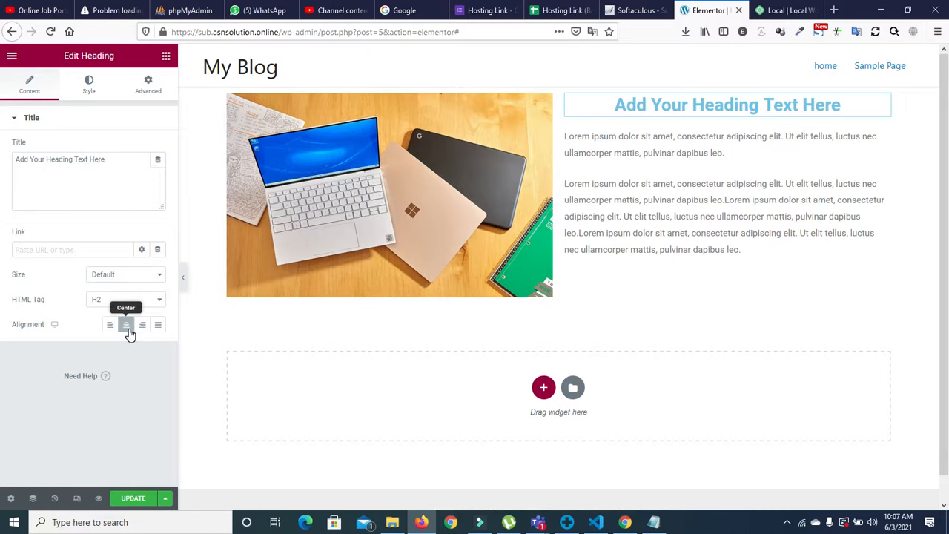
Step: Try centre alignment on the text block, set it back to left, then minimize the browser
left_click(644, 153)
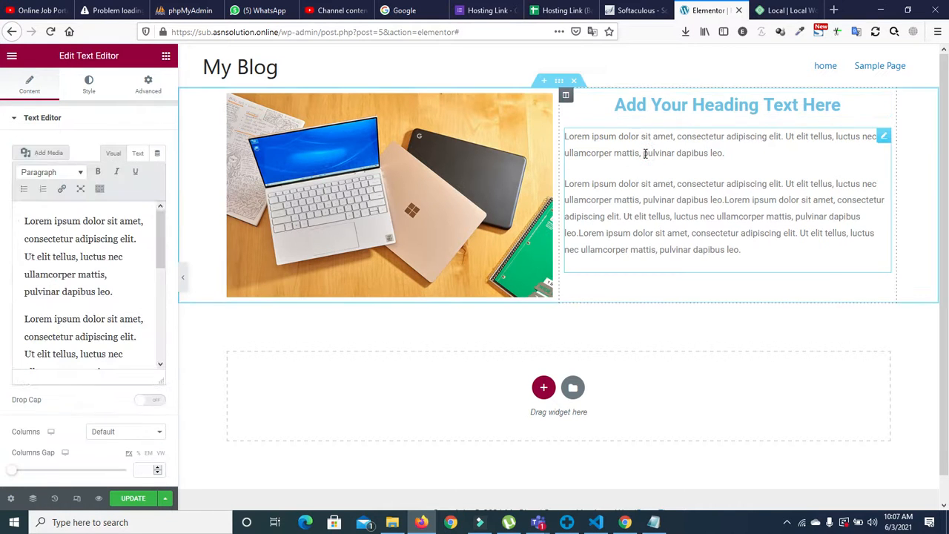
left_click(89, 84)
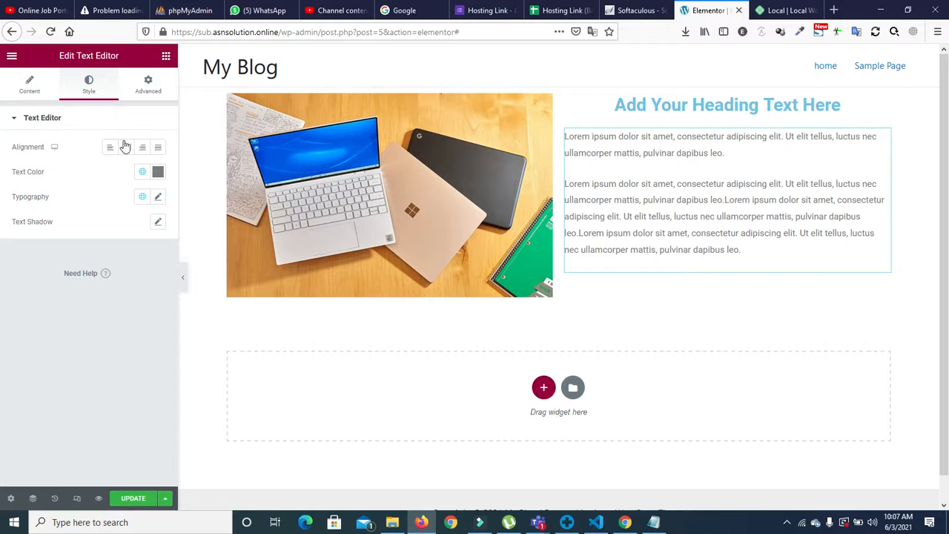
left_click(127, 147)
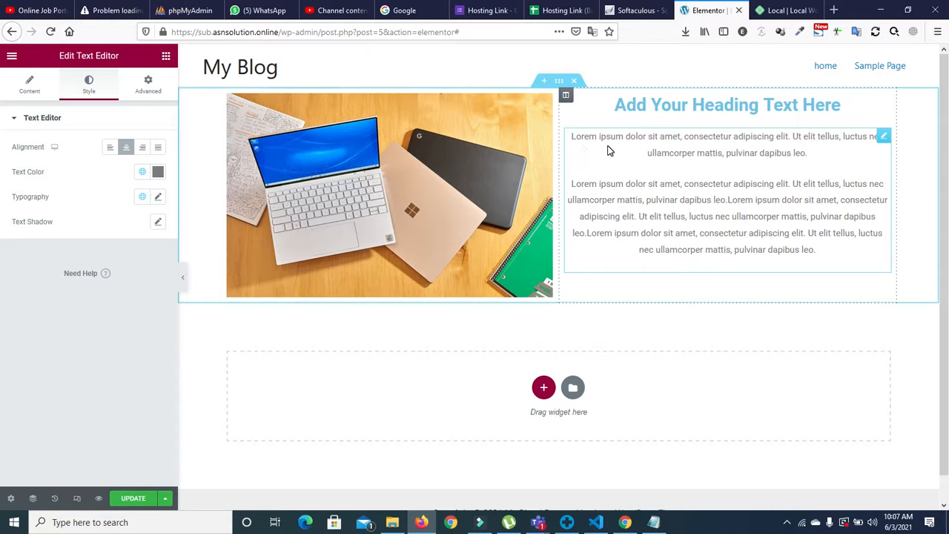
left_click(110, 148)
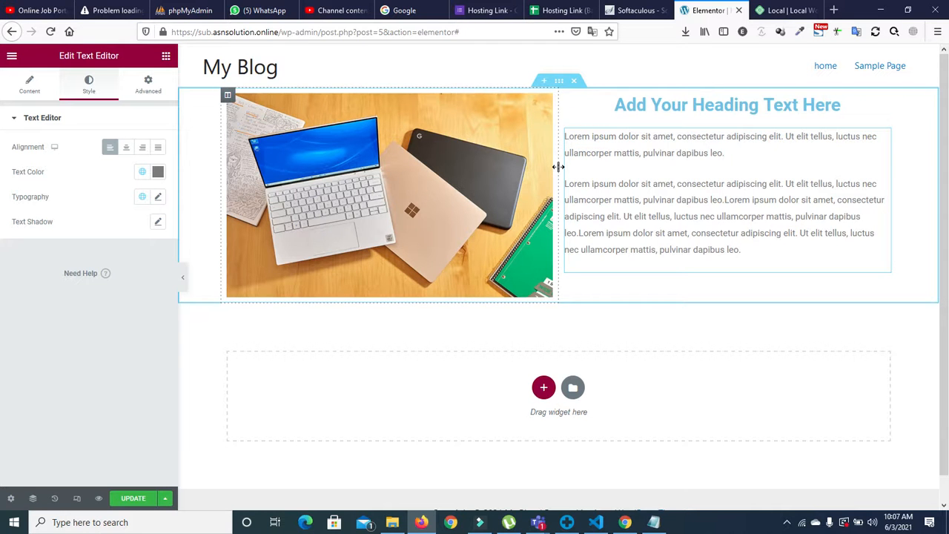
left_click(880, 13)
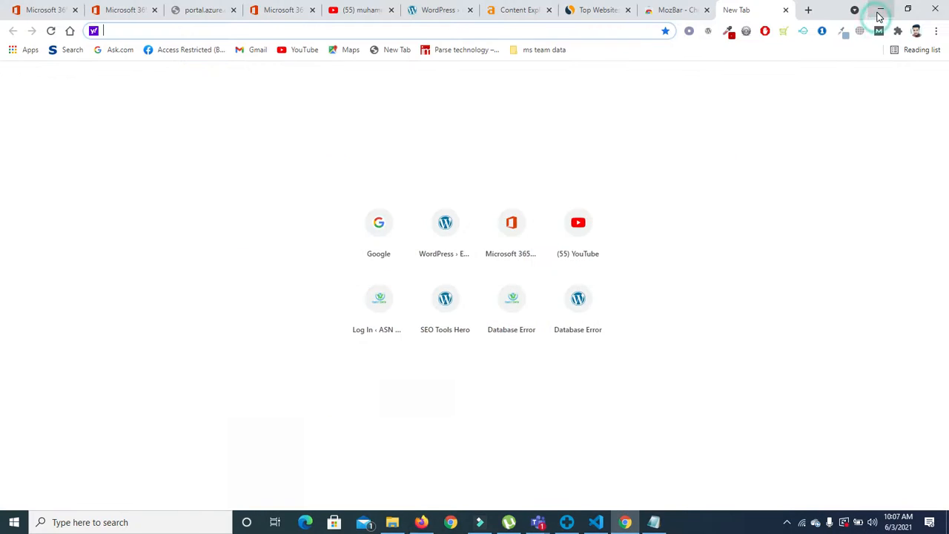
Step: Open the FireShot Capture 025 reference design in Photos and zoom into its About Us section
left_click(880, 13)
left_click(880, 13)
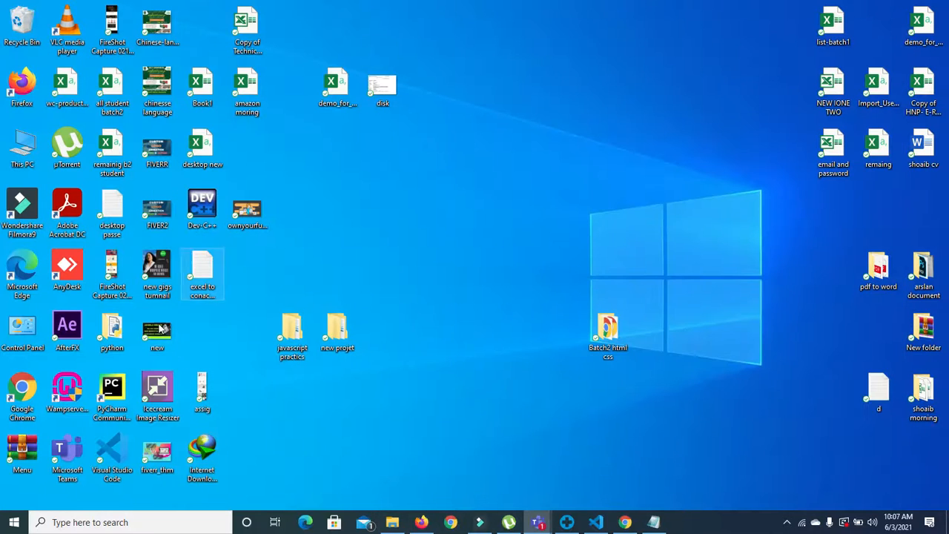
double_click(111, 265)
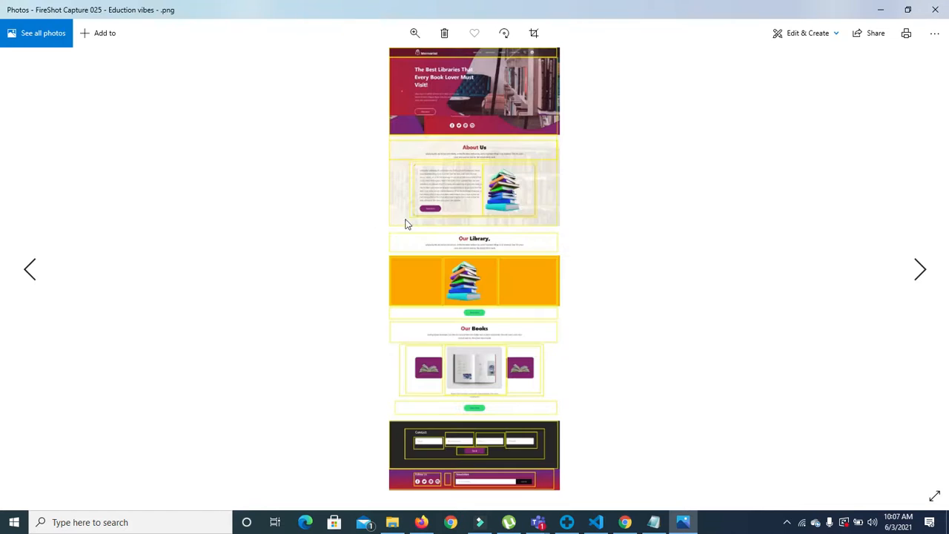
double_click(483, 231)
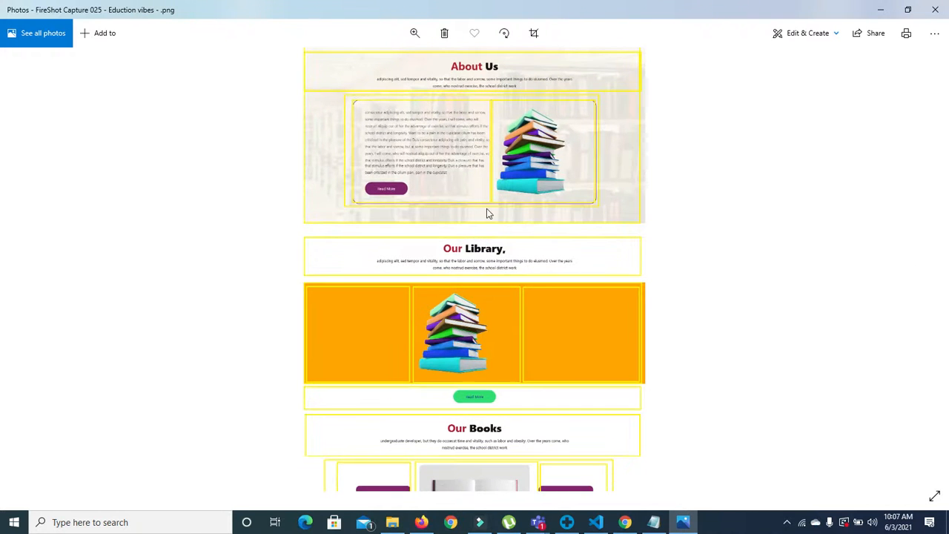
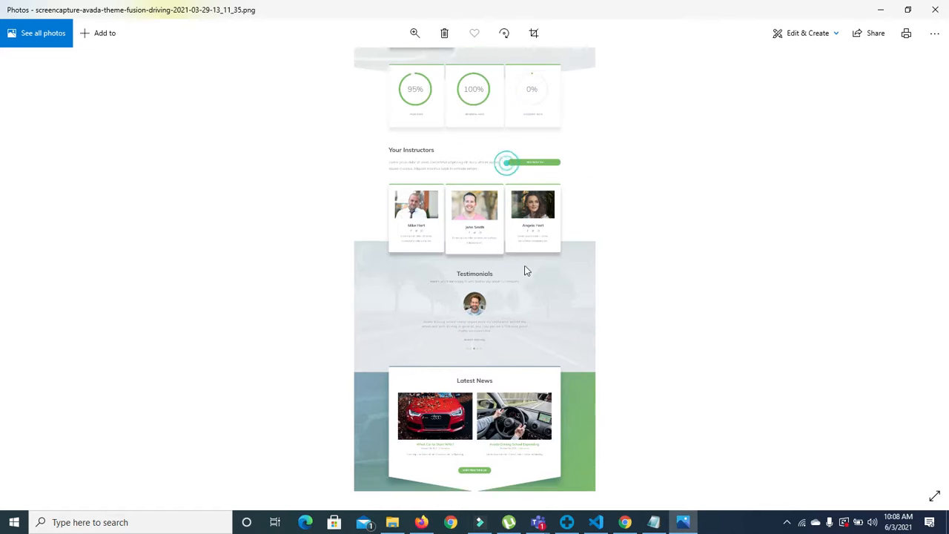
Step: Scroll the reference screenshot to view the Start Learning to Drive banner
scroll(519, 365, "down", 5)
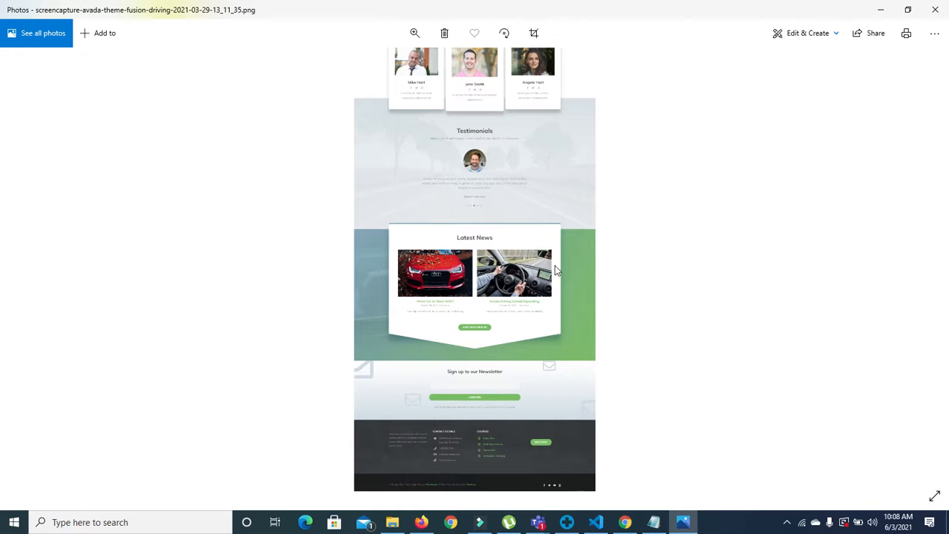
scroll(537, 364, "up", 5)
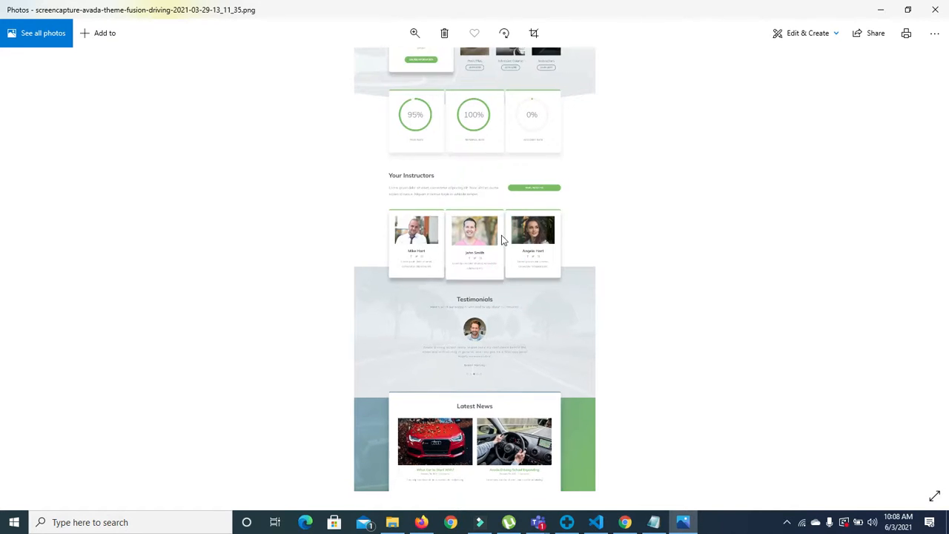
scroll(505, 258, "up", 2)
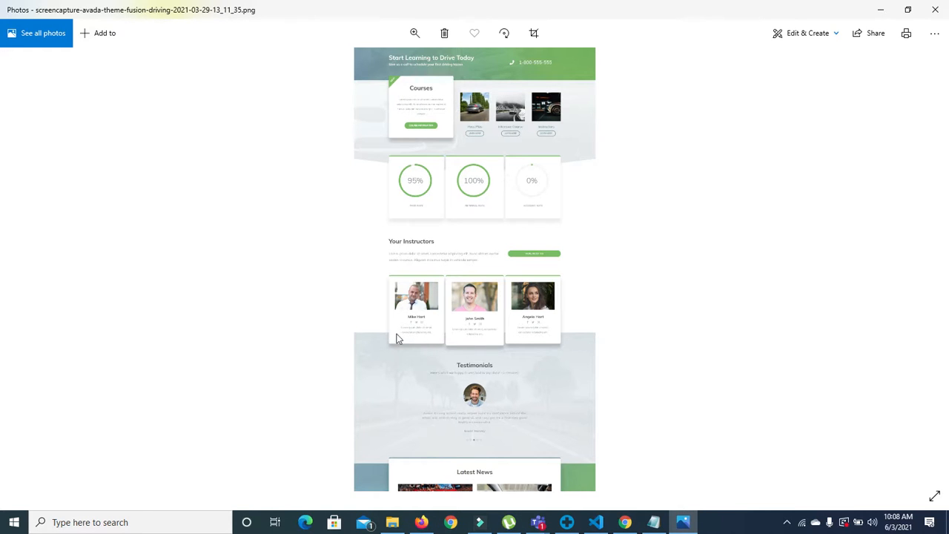
scroll(443, 198, "up", 1)
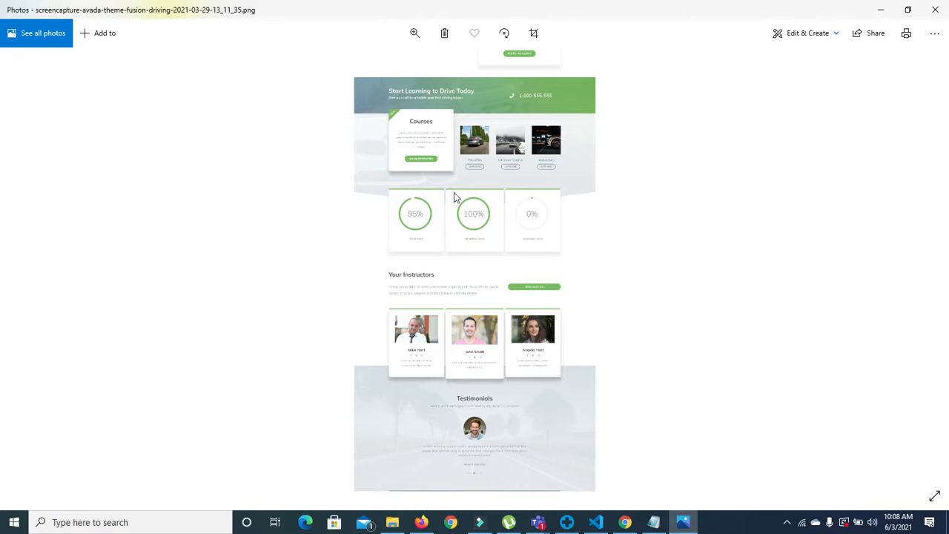
scroll(464, 215, "down", 3)
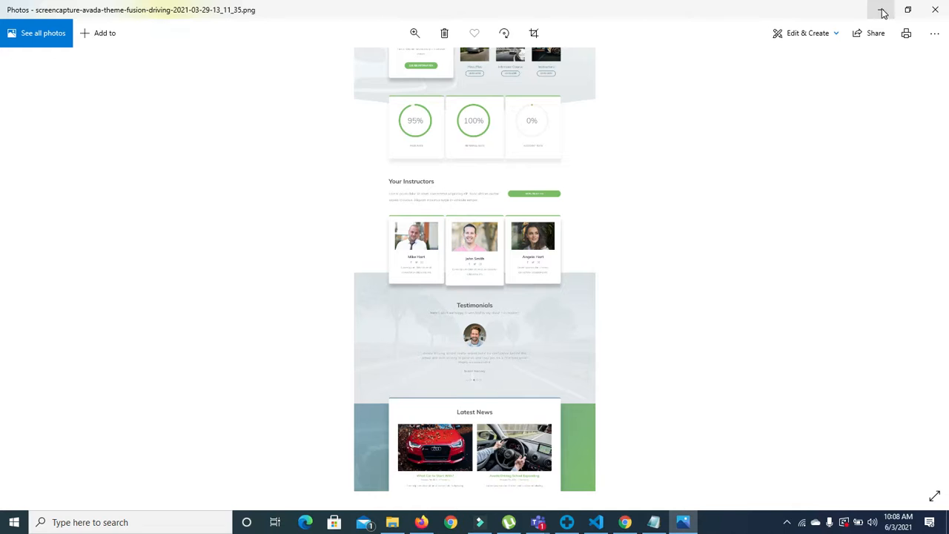
scroll(547, 233, "up", 3)
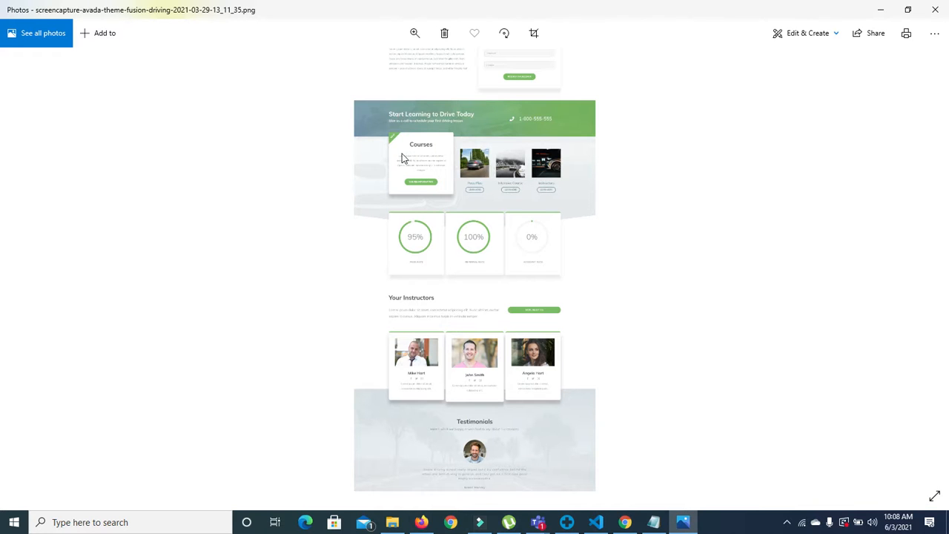
left_click_drag(456, 191, 470, 150)
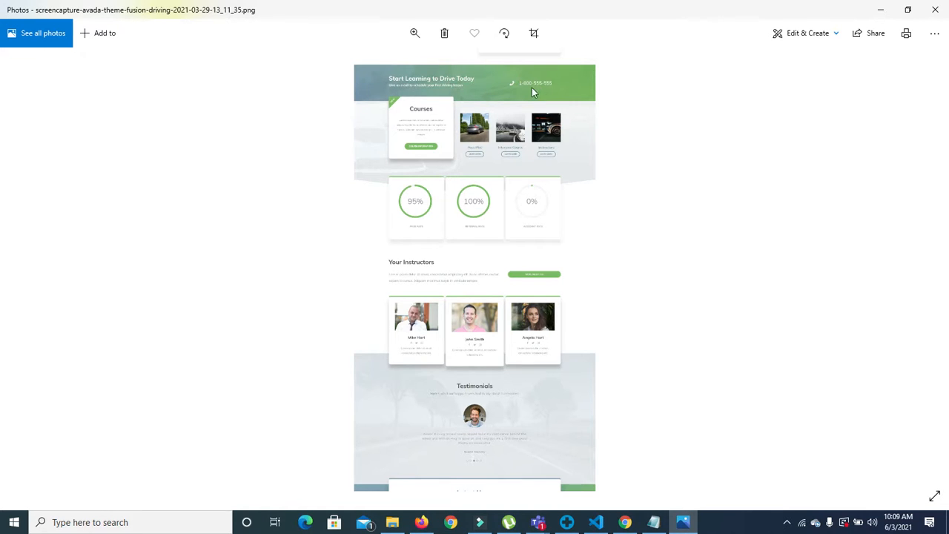
Step: Delete the laptop image-and-text section and add a new single-column section
left_click(884, 9)
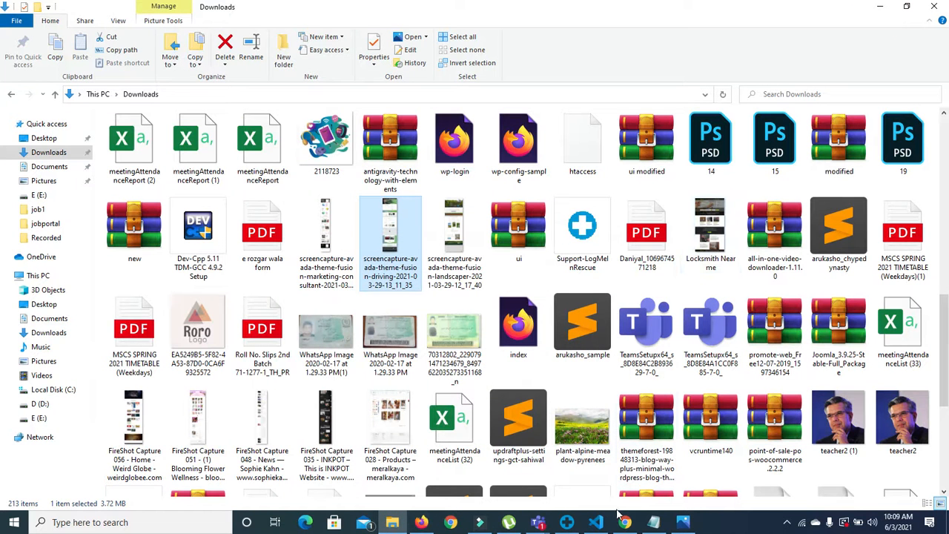
left_click(421, 522)
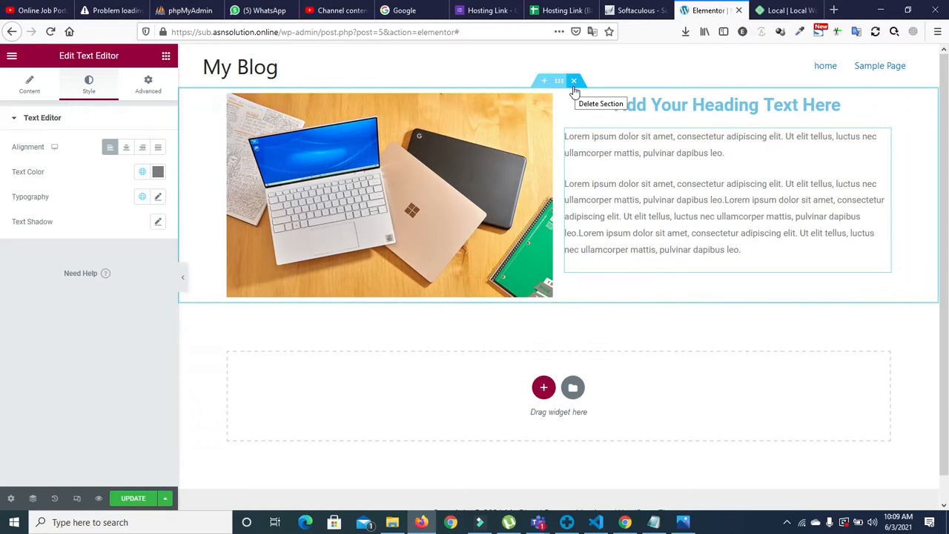
left_click(576, 84)
left_click(545, 192)
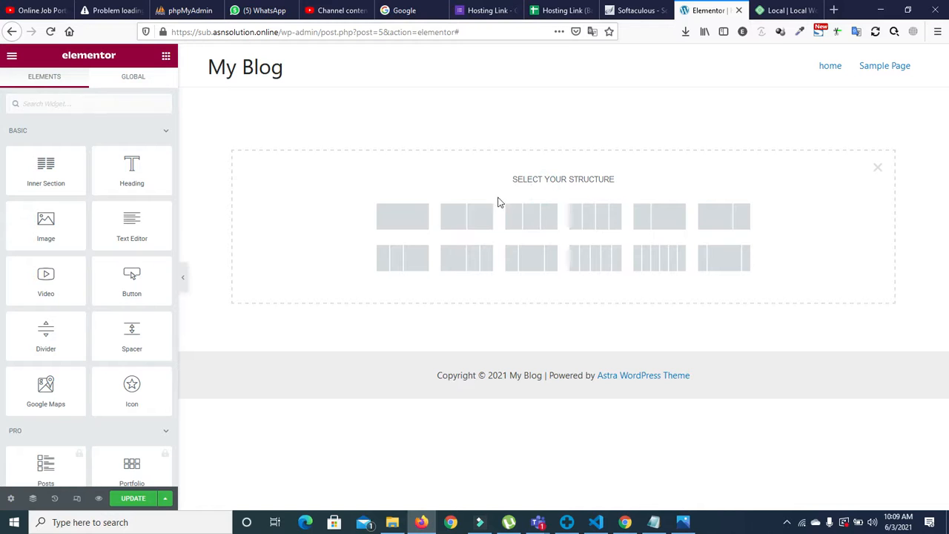
left_click(427, 218)
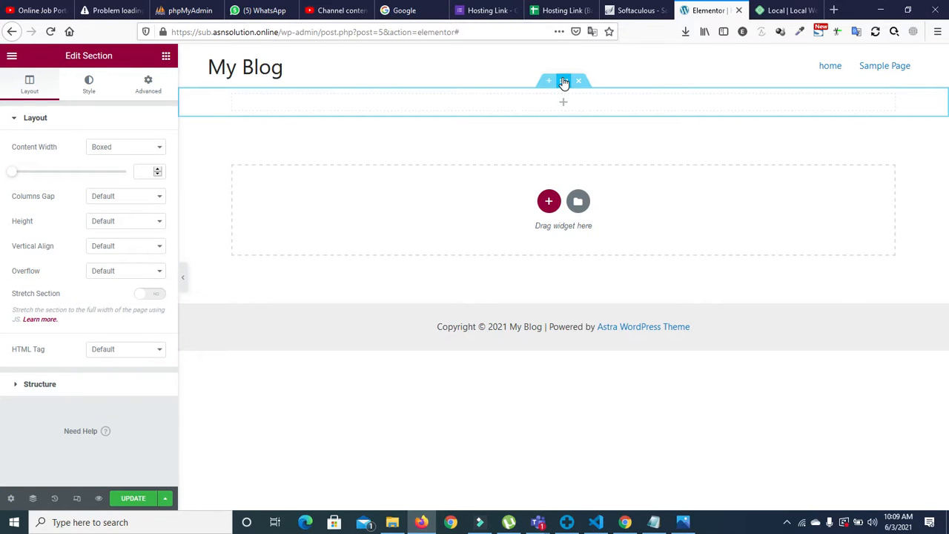
Step: Give the section a classic background using the laptop photo
left_click(95, 84)
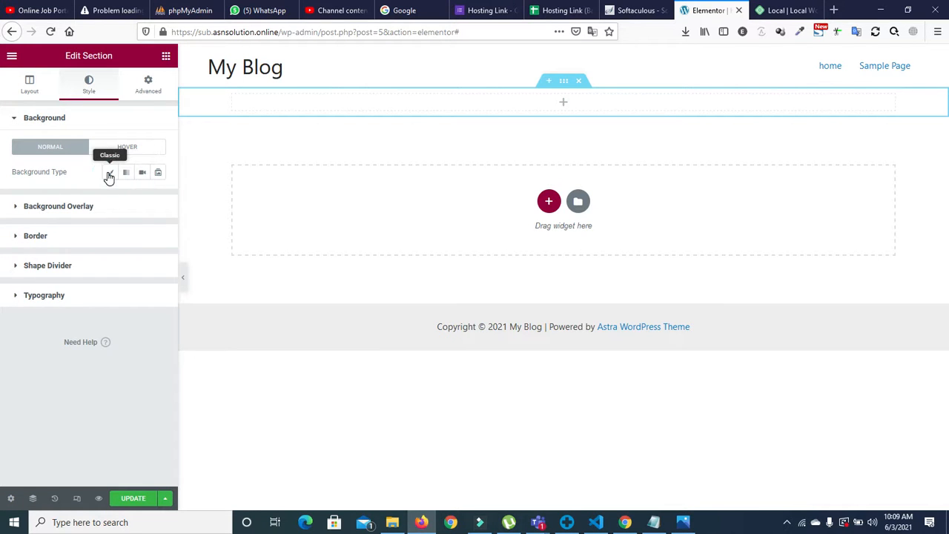
left_click(110, 173)
left_click(93, 256)
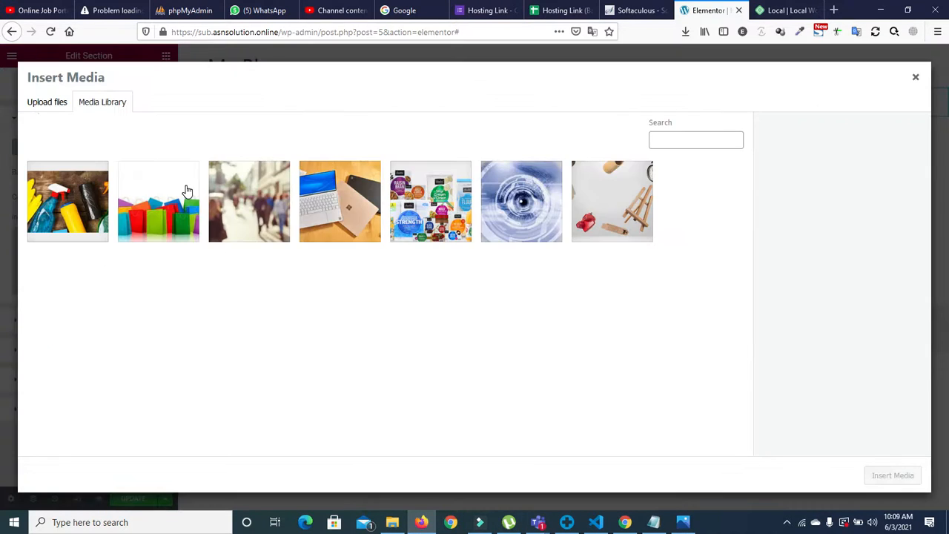
left_click(352, 226)
left_click(843, 437)
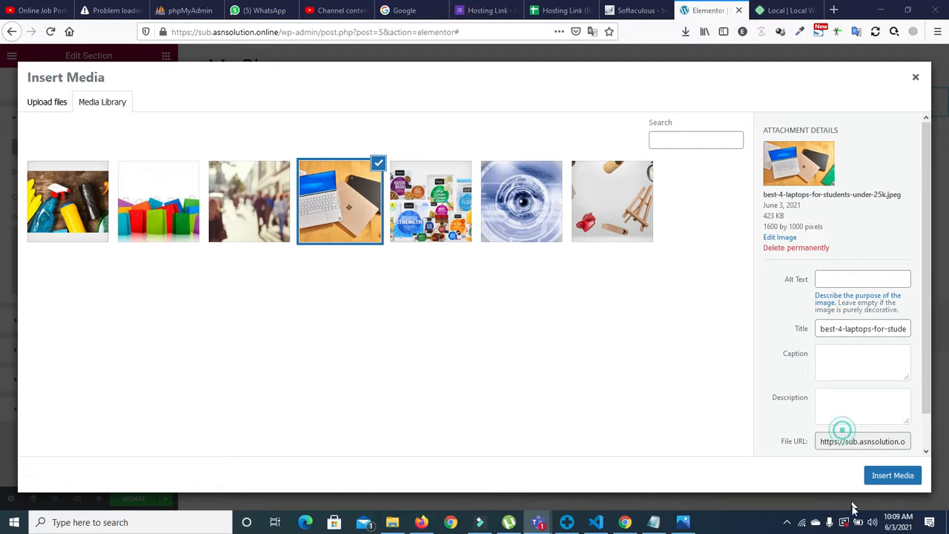
left_click(884, 473)
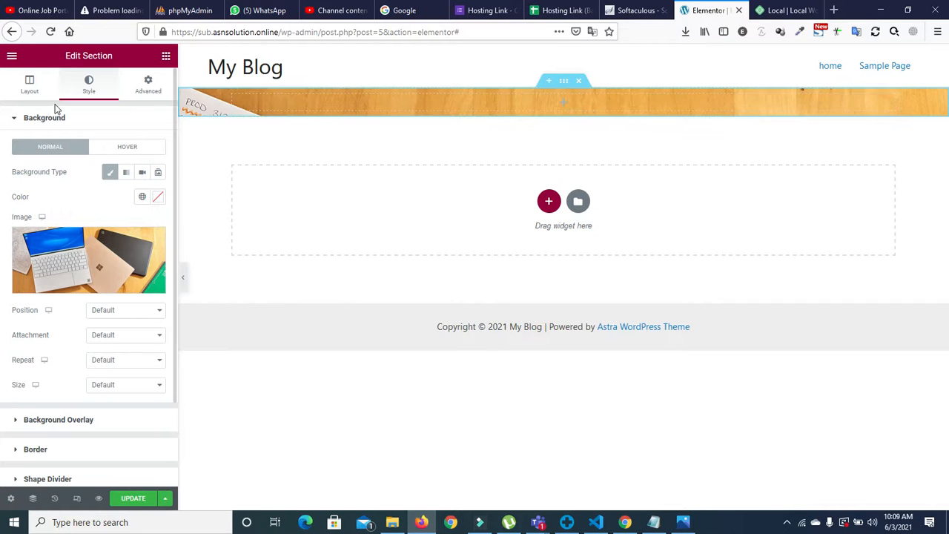
left_click(17, 119)
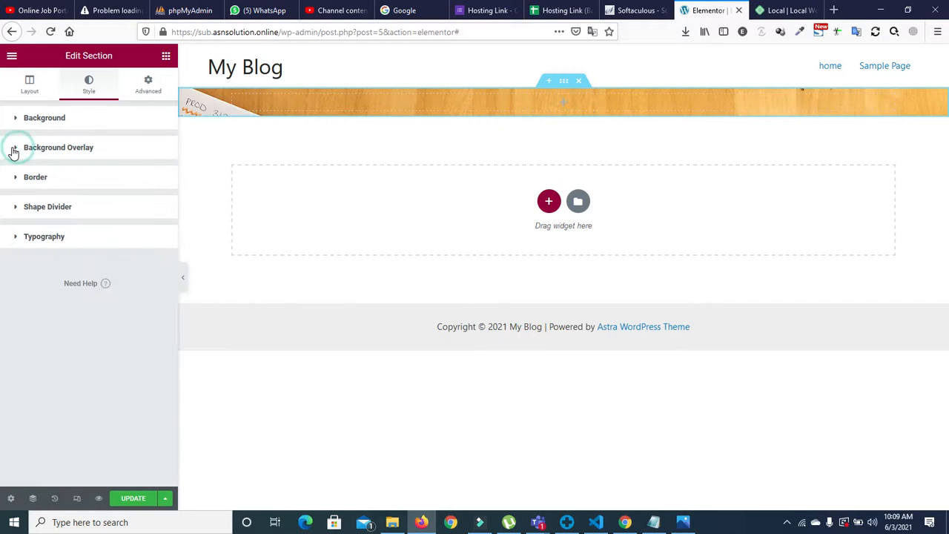
Step: Add a classic overlay in the green Accent global colour at 0.63 opacity
left_click(14, 152)
left_click(139, 202)
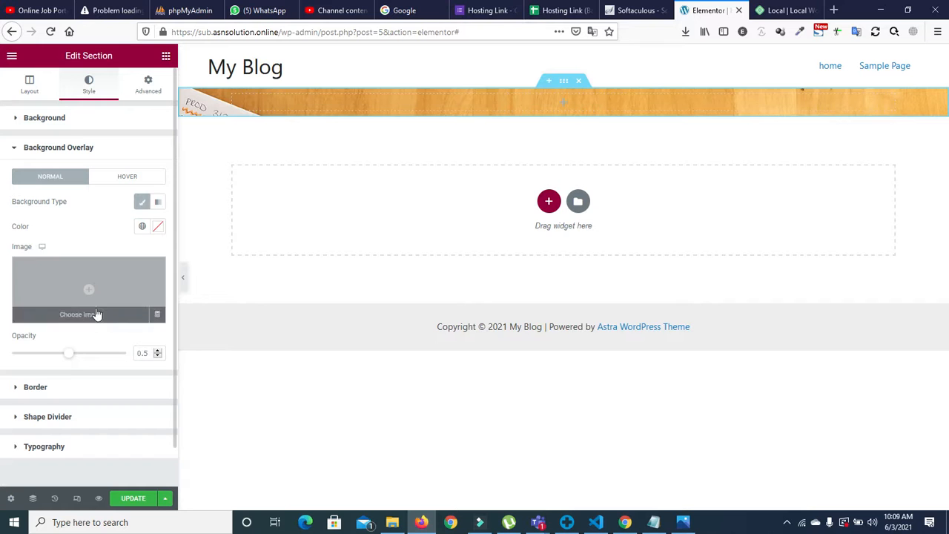
left_click(143, 227)
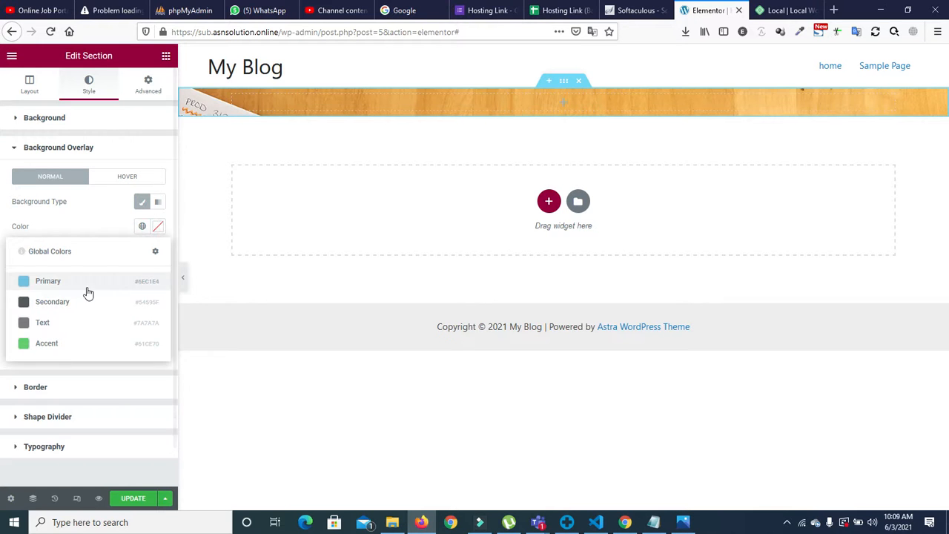
left_click(47, 341)
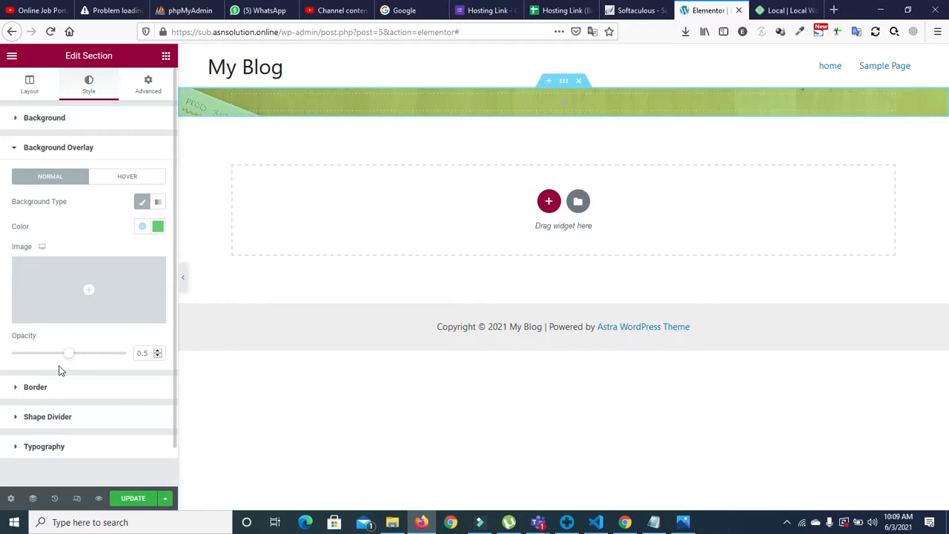
left_click_drag(69, 354, 86, 364)
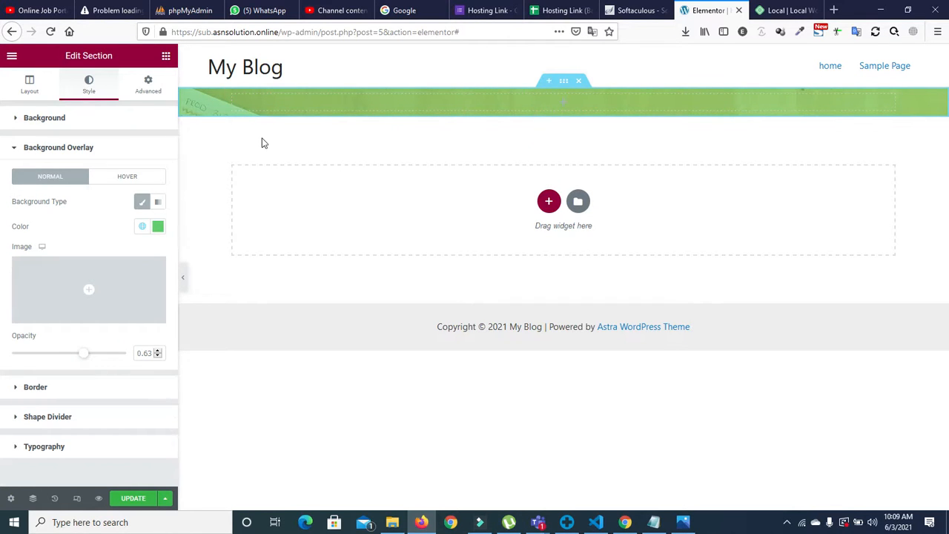
left_click(19, 148)
Step: Set the section's minimum height to 132 px, then bring back the reference screenshot
left_click(27, 80)
left_click(117, 222)
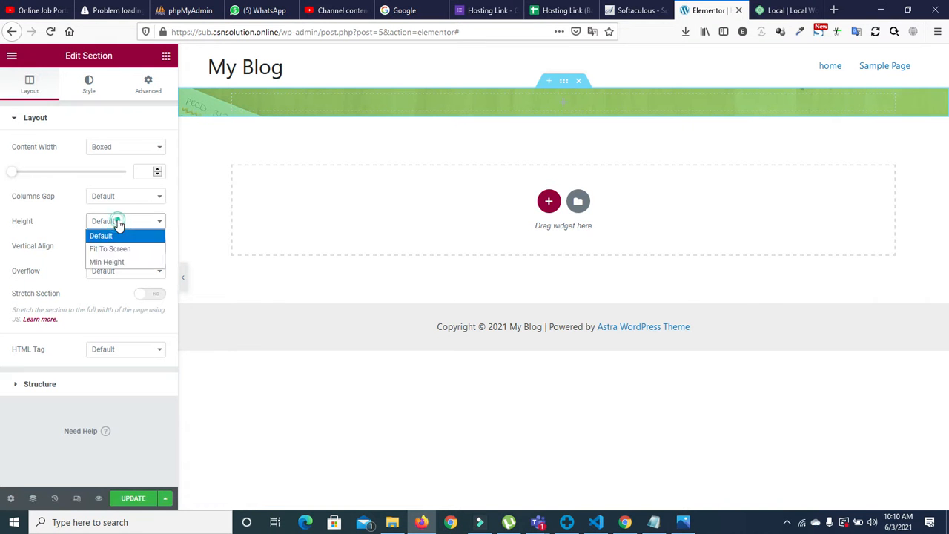
left_click(115, 263)
left_click_drag(43, 261, 25, 256)
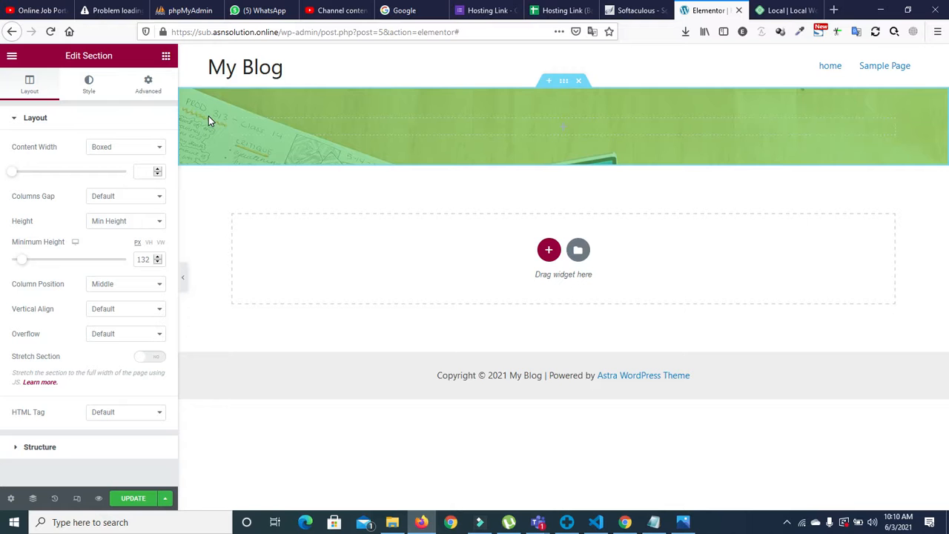
left_click(681, 523)
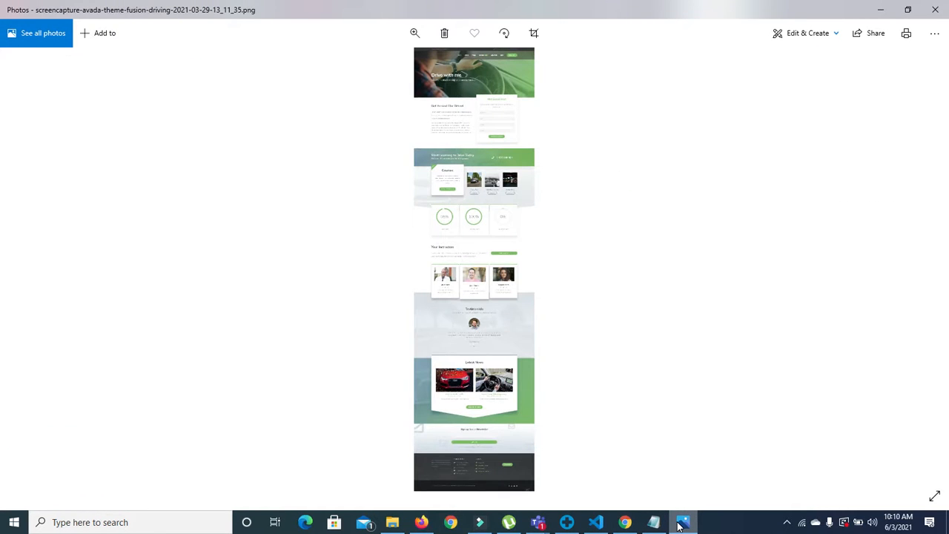
Step: Add a two-column inner section to the banner, trying and then deleting a text block
left_click(681, 523)
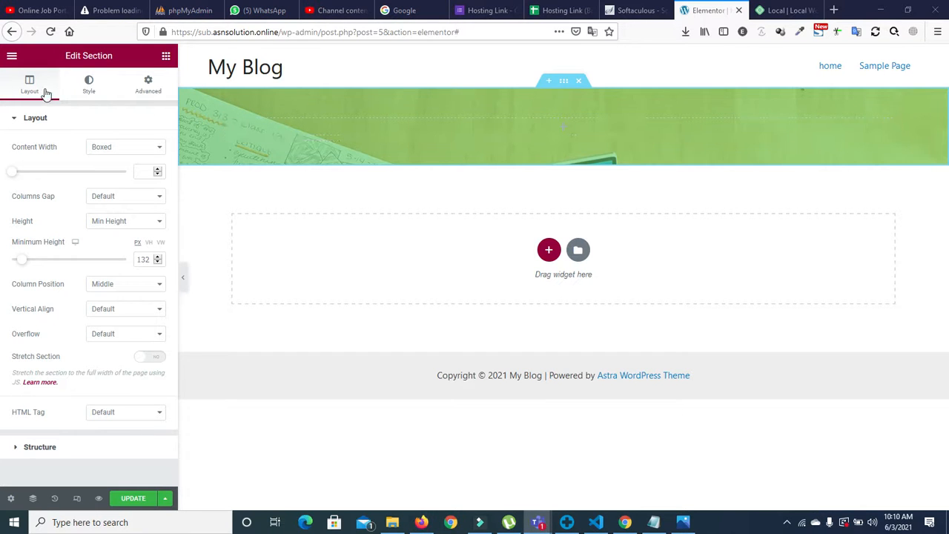
left_click(167, 56)
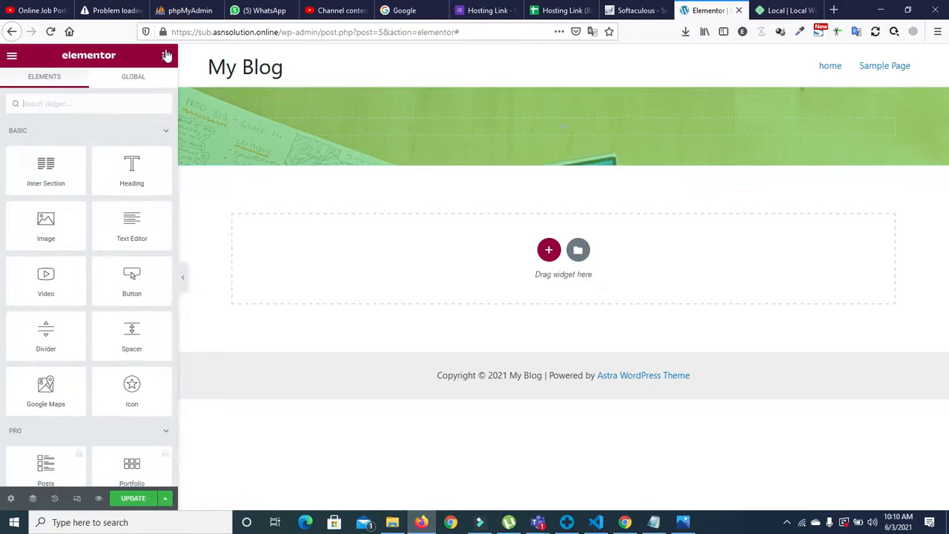
left_click_drag(46, 169, 549, 124)
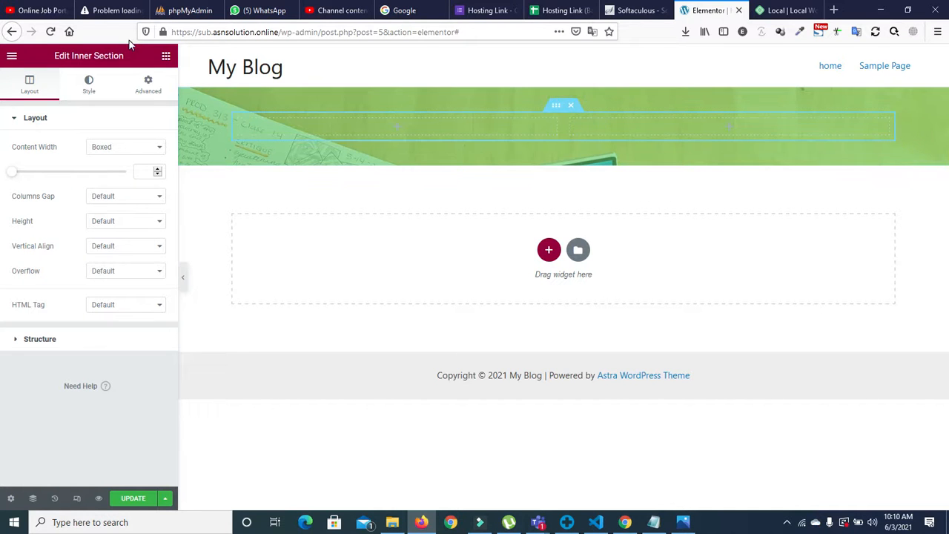
left_click(165, 57)
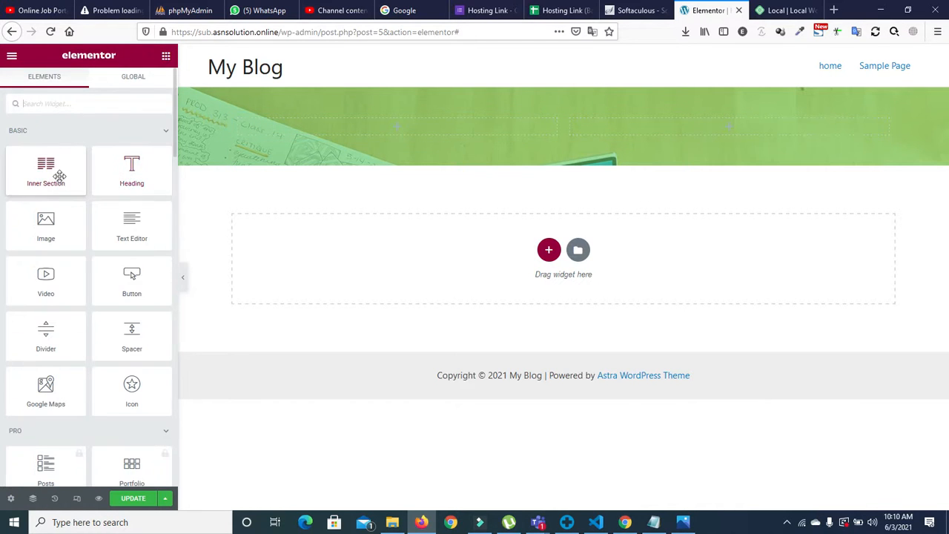
left_click_drag(131, 232, 381, 127)
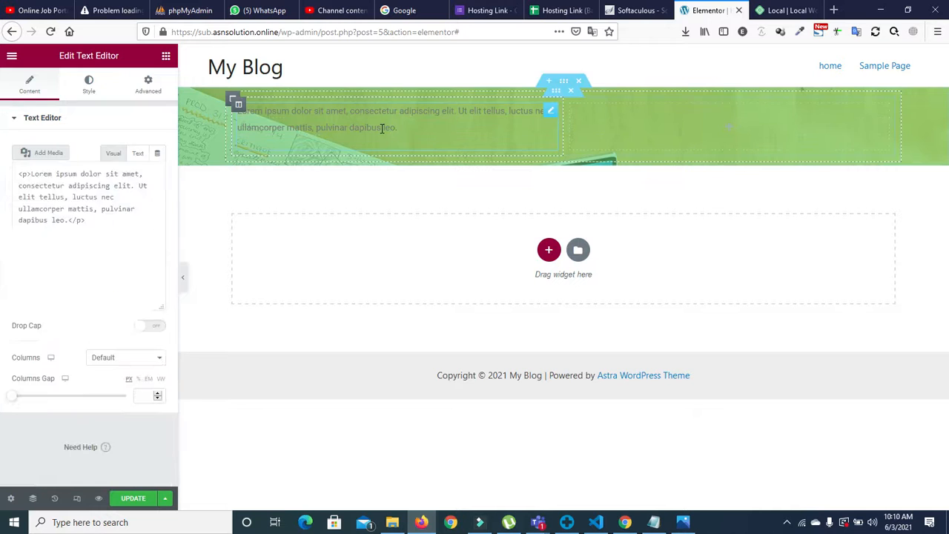
right_click(550, 116)
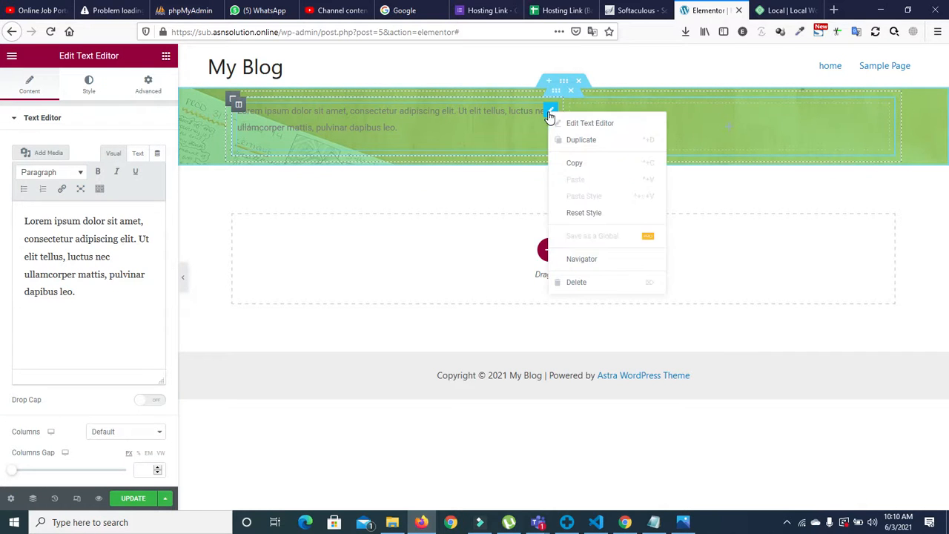
left_click(564, 283)
Step: Add an H2 heading with default size, then replace it with a Text Editor block
left_click_drag(134, 167, 369, 131)
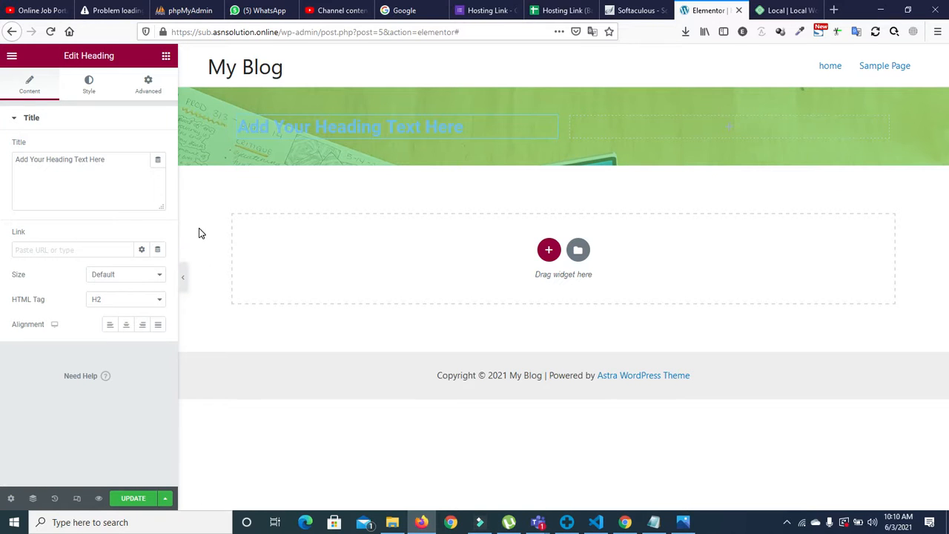
left_click(151, 281)
left_click(152, 282)
left_click(154, 299)
left_click(155, 299)
right_click(551, 126)
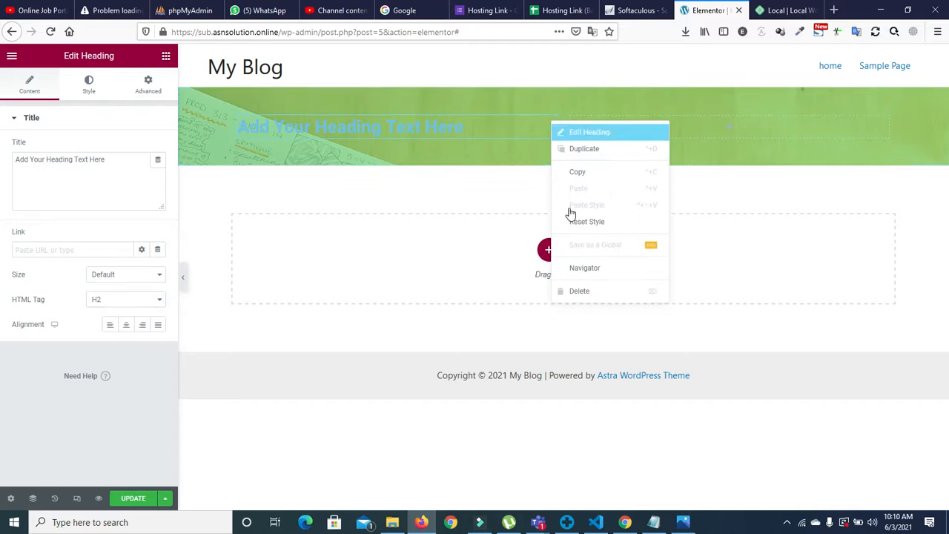
left_click(579, 299)
left_click_drag(132, 226, 391, 123)
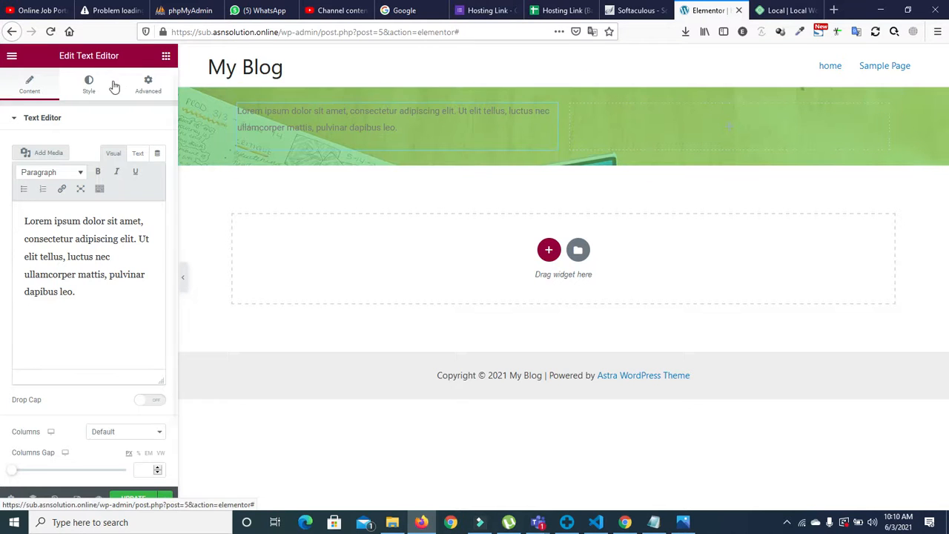
Step: Set the banner paragraph's text colour to white #FFFFFF
left_click(89, 83)
left_click(142, 172)
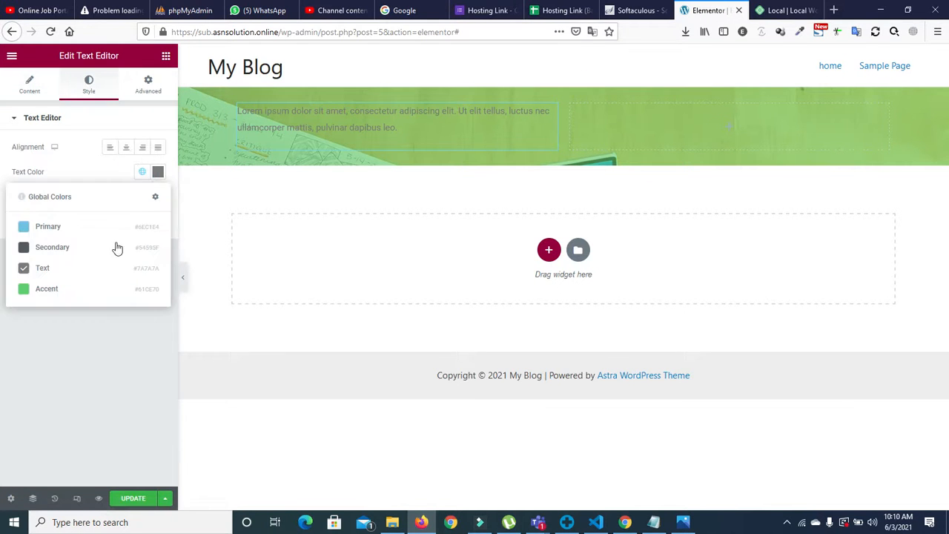
left_click(70, 230)
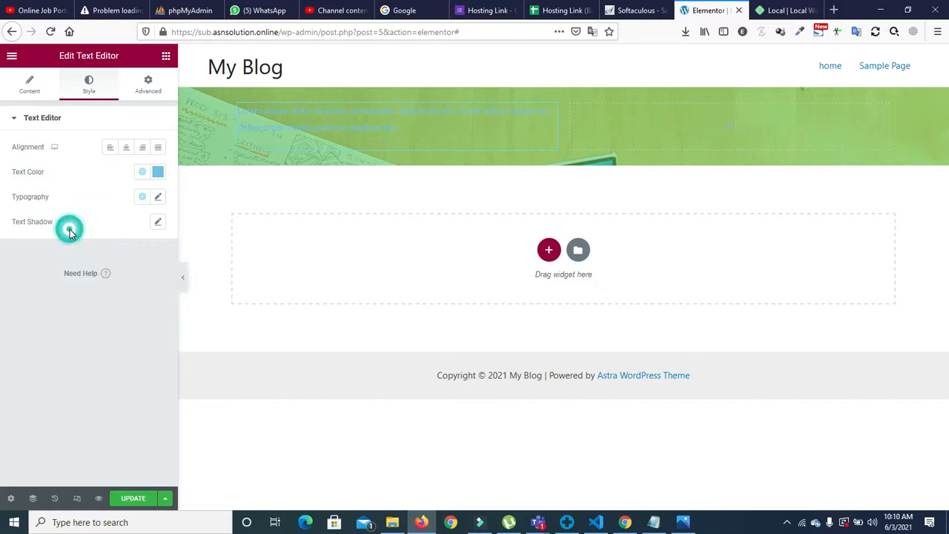
left_click(158, 171)
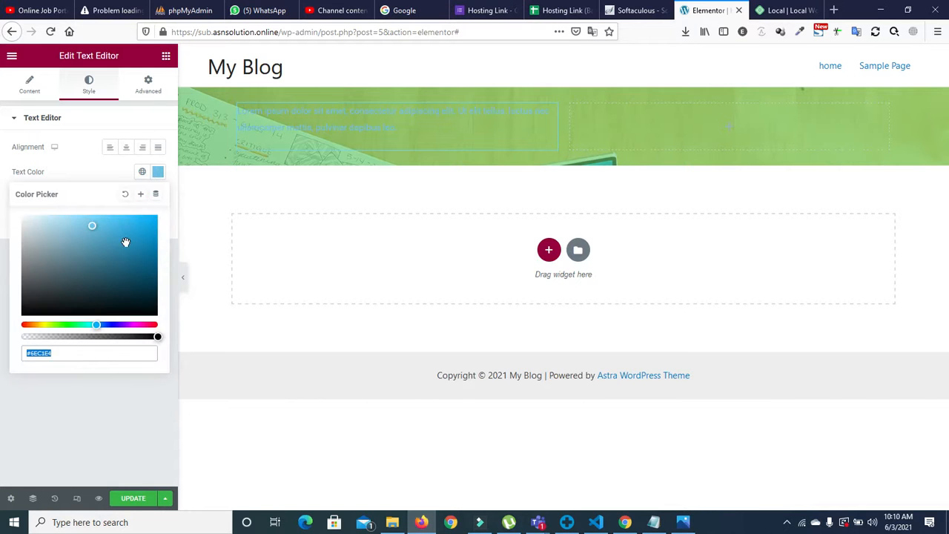
left_click_drag(94, 228, 2, 219)
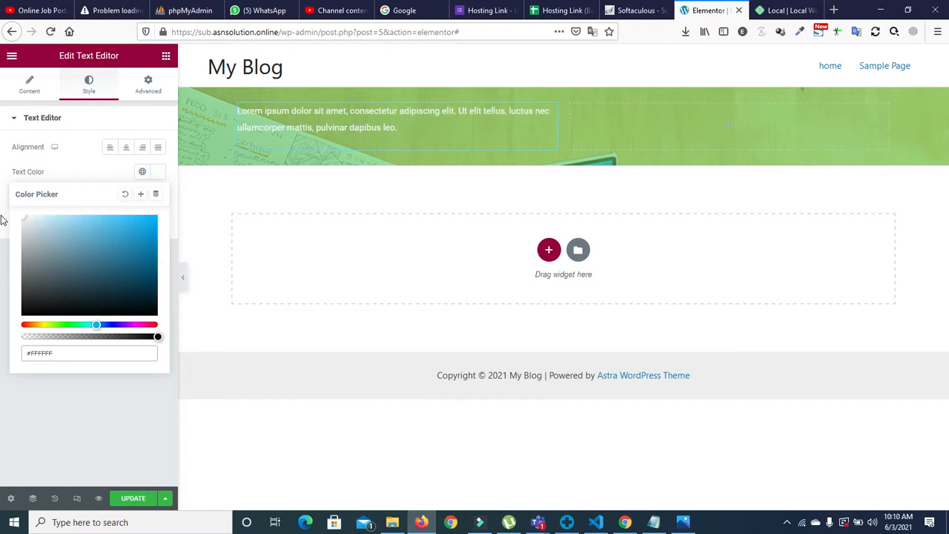
left_click(86, 156)
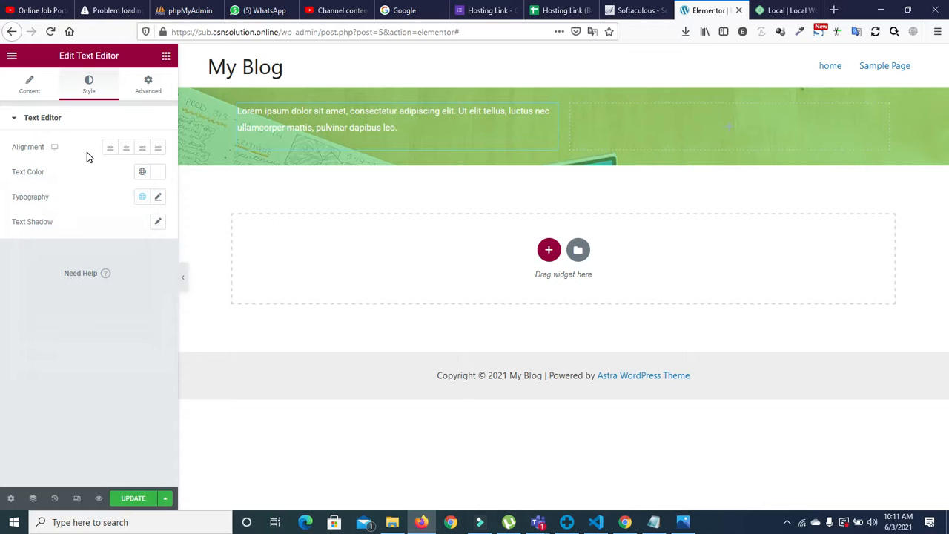
left_click(156, 173)
left_click(158, 175)
Step: Raise the paragraph's font size to 19, then reopen the reference screenshot in Photos
left_click(158, 197)
left_click(148, 289)
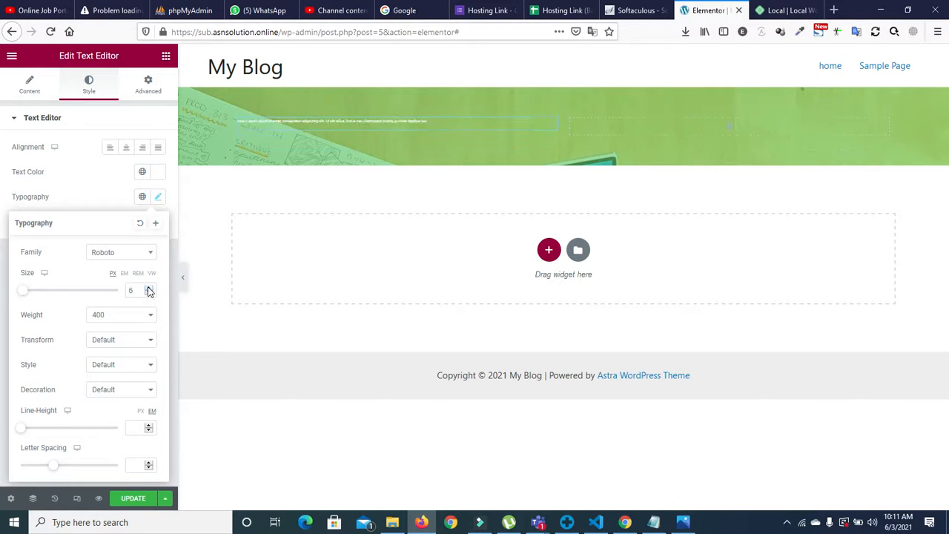
left_click(149, 289)
left_click(149, 288)
left_click(148, 288)
left_click(148, 288)
left_click(148, 289)
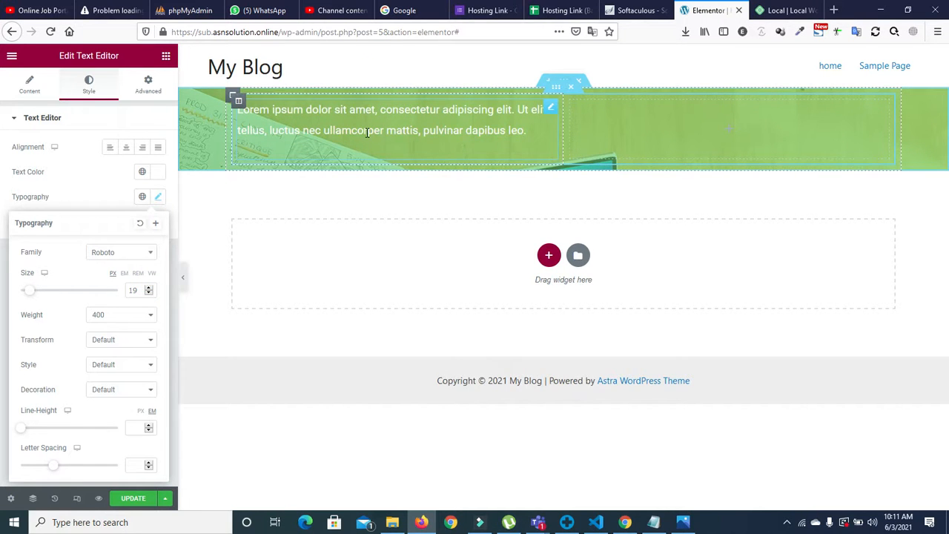
left_click(85, 172)
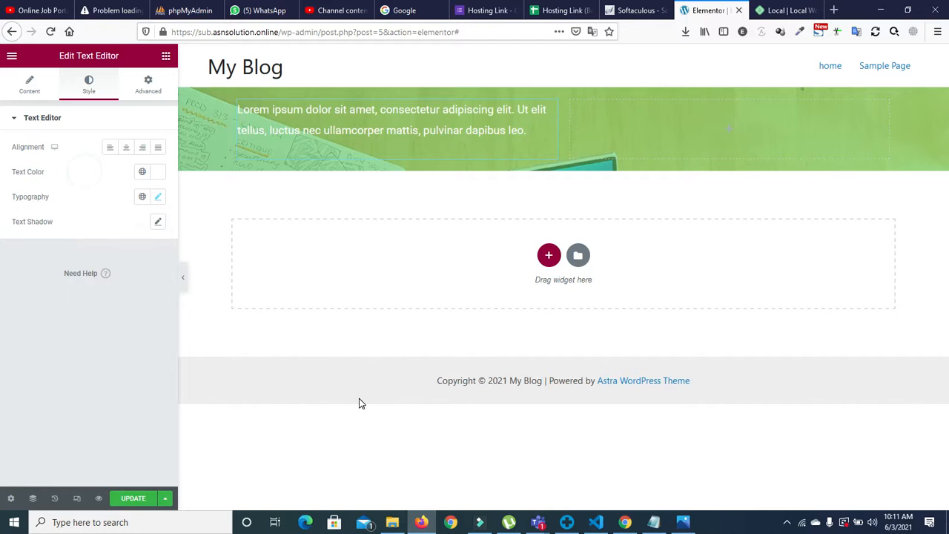
left_click(683, 522)
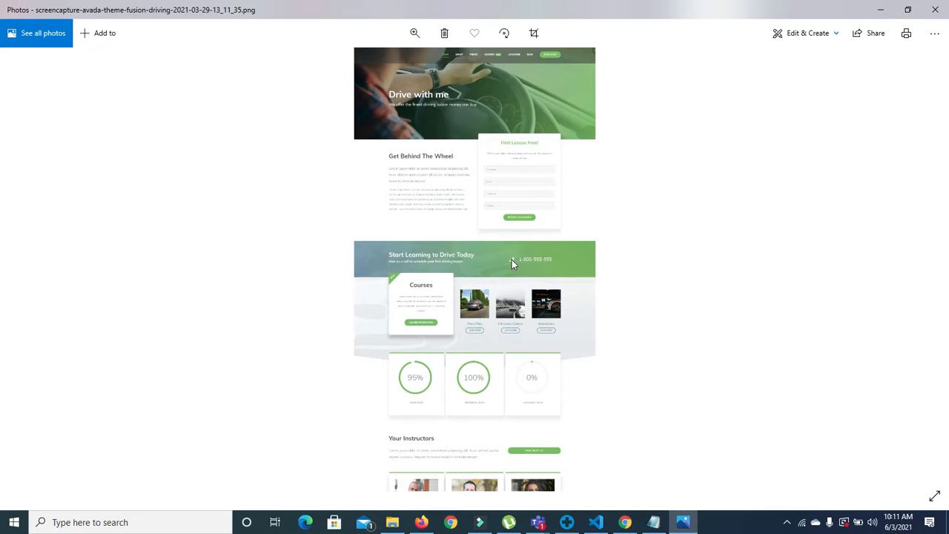
Step: Delete the paragraph text from 'elit tellus' to the end
left_click(883, 12)
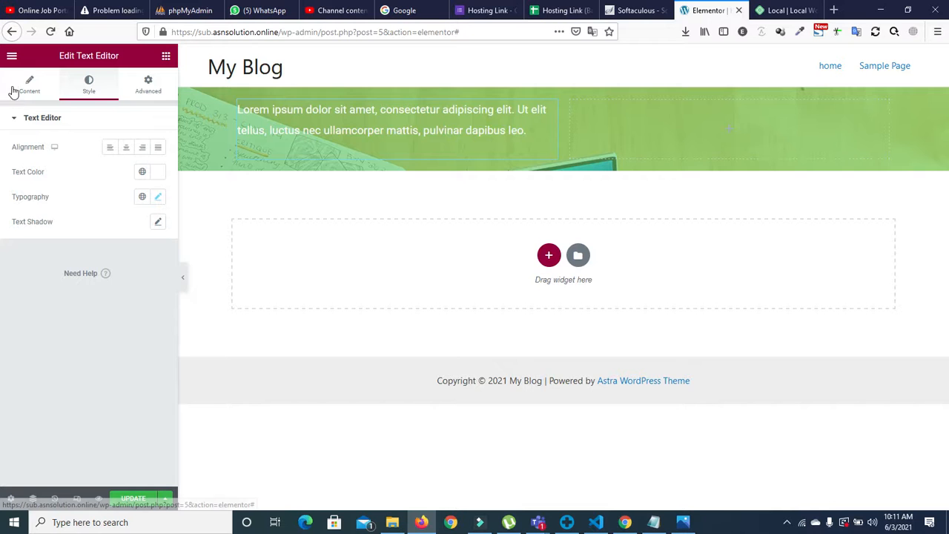
left_click(22, 88)
left_click_drag(77, 292, 22, 260)
key("ctrl+c")
key("BackSpace")
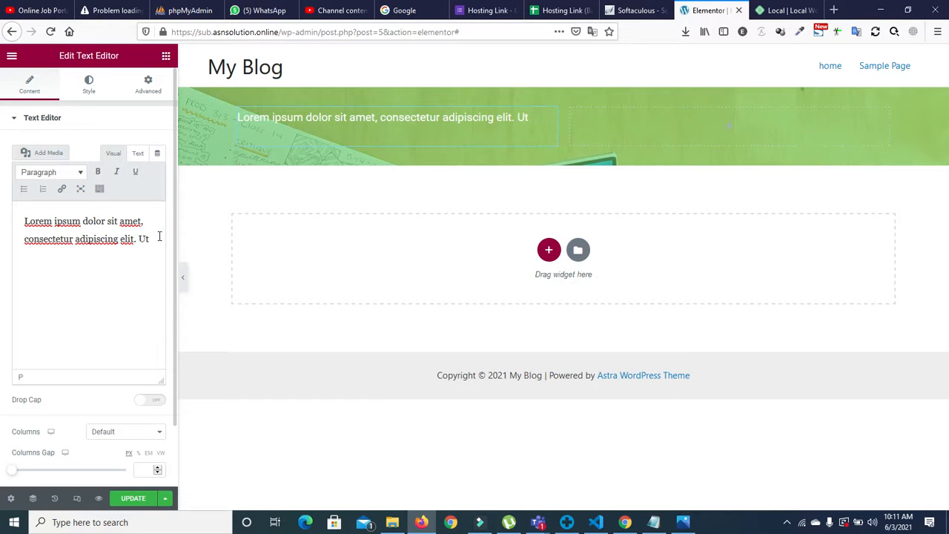
Step: Add a heading and then a second text block under the paragraph, deleting both
left_click(167, 56)
left_click_drag(132, 165, 399, 149)
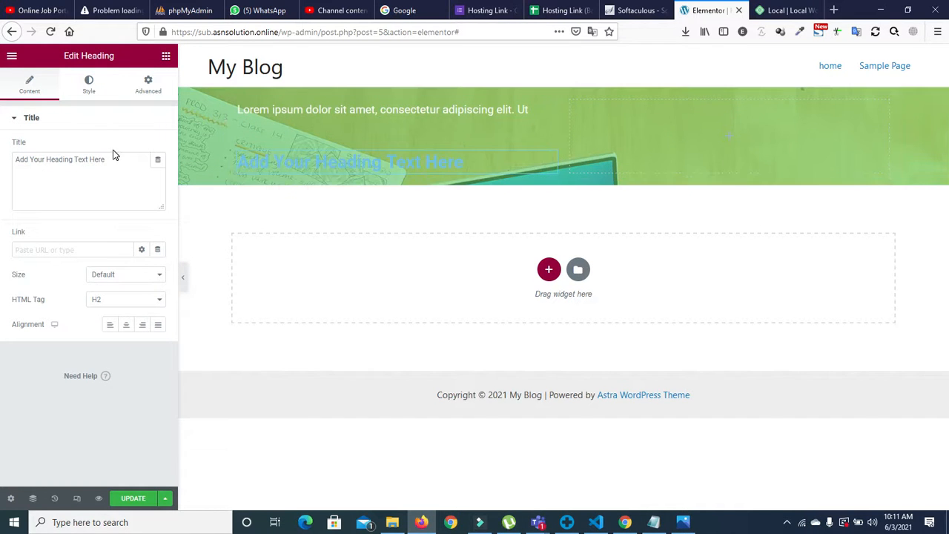
right_click(552, 158)
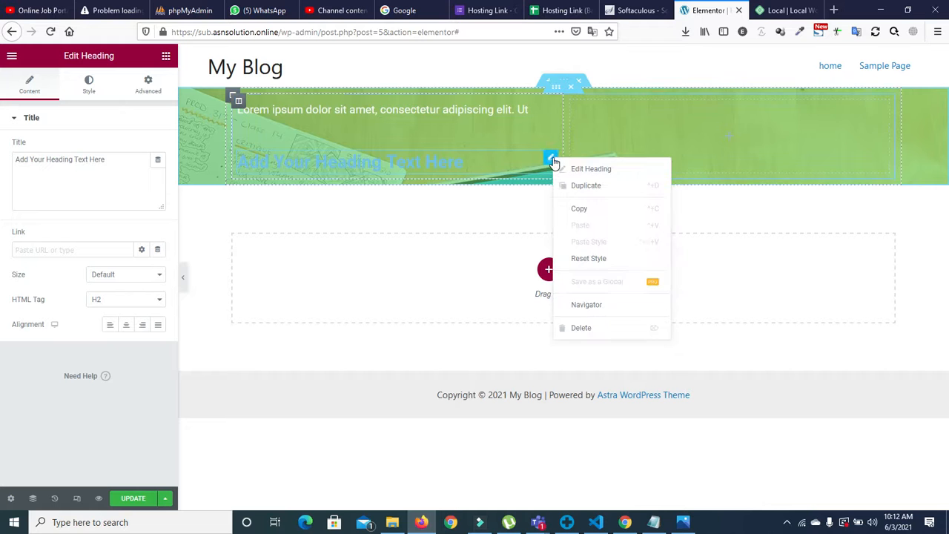
left_click(580, 327)
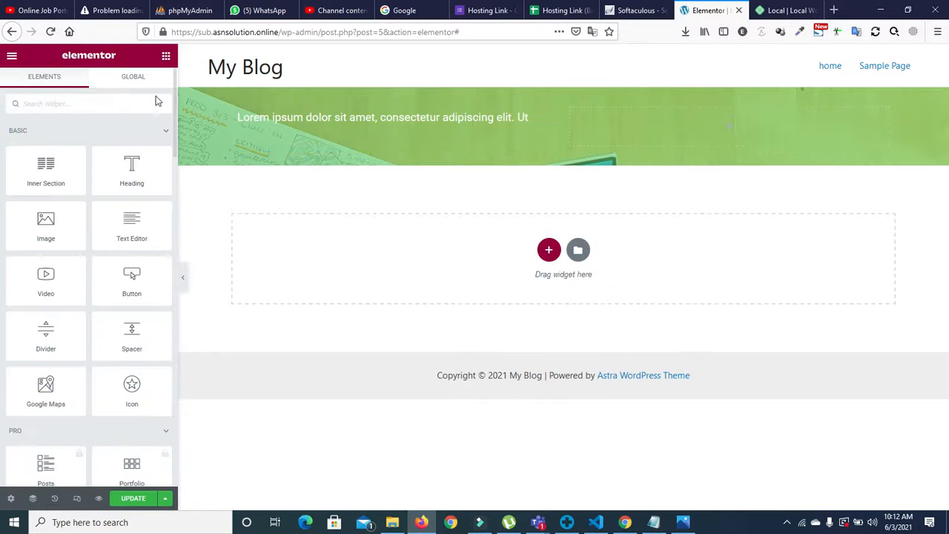
left_click_drag(131, 231, 363, 148)
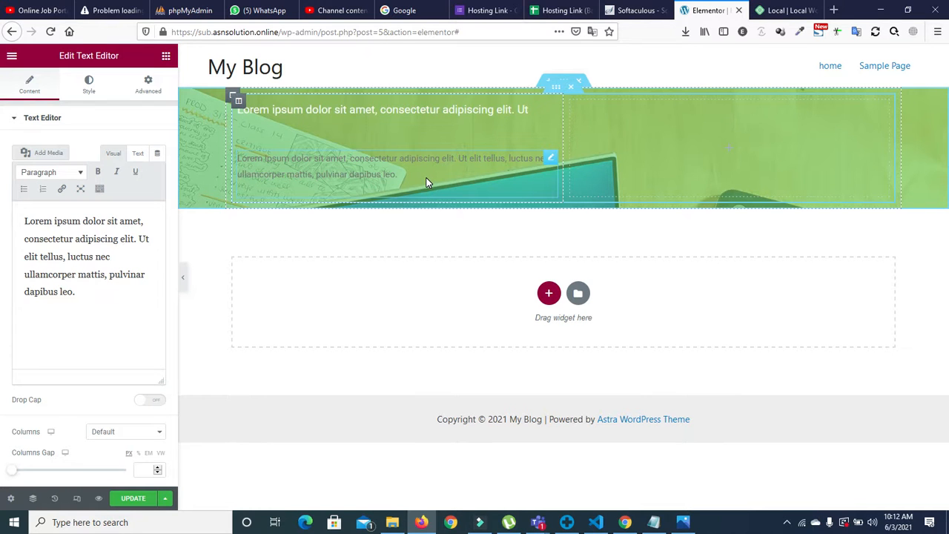
right_click(549, 159)
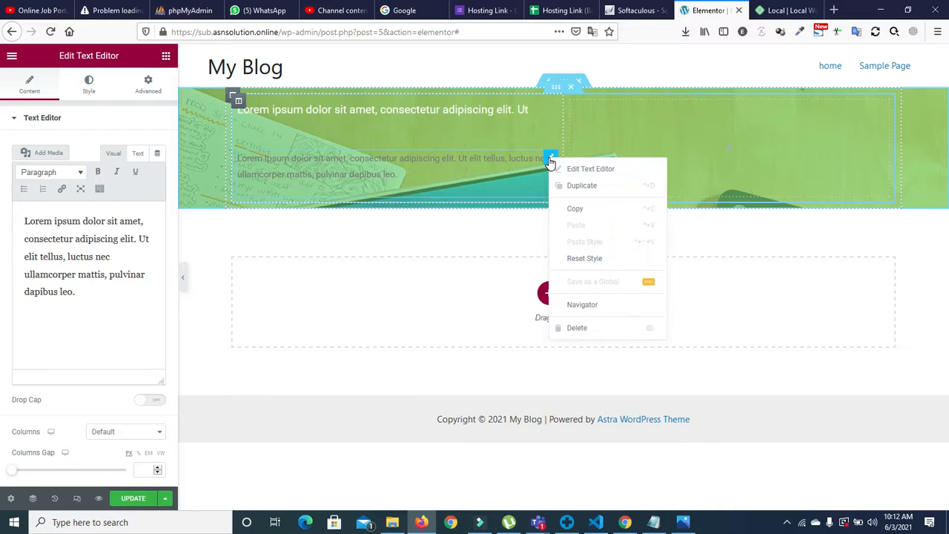
left_click(575, 328)
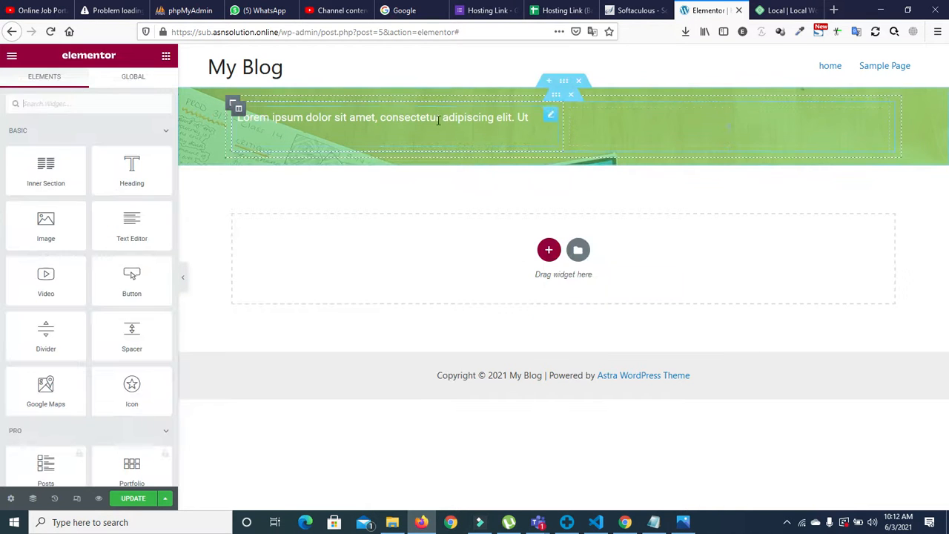
Step: Paste the removed second sentence back into the banner paragraph and join it on
left_click(533, 113)
left_click(152, 238)
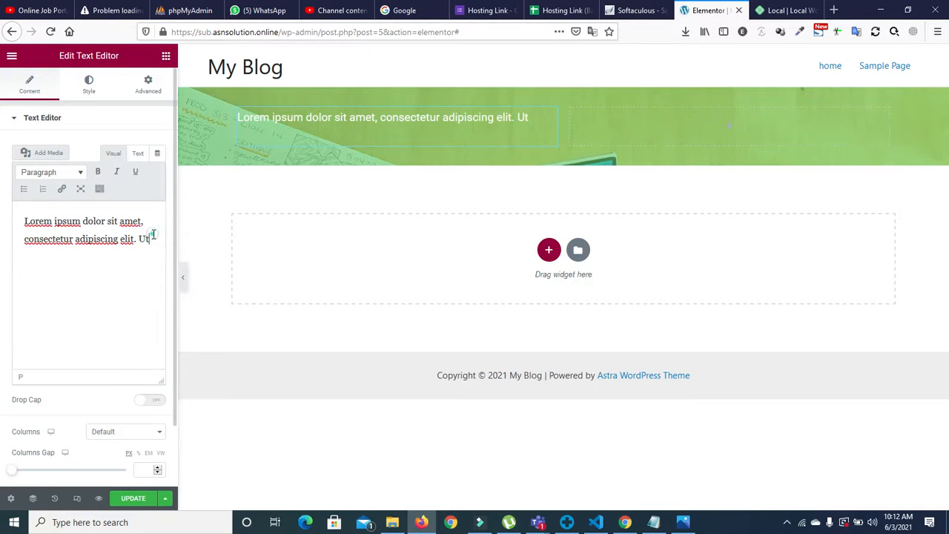
key("Return")
key("Return")
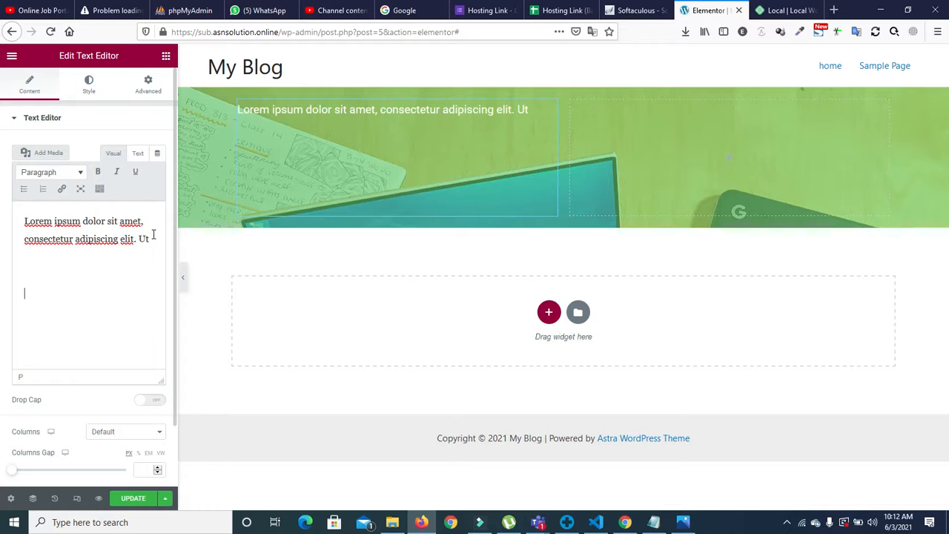
key("BackSpace")
key("BackSpace")
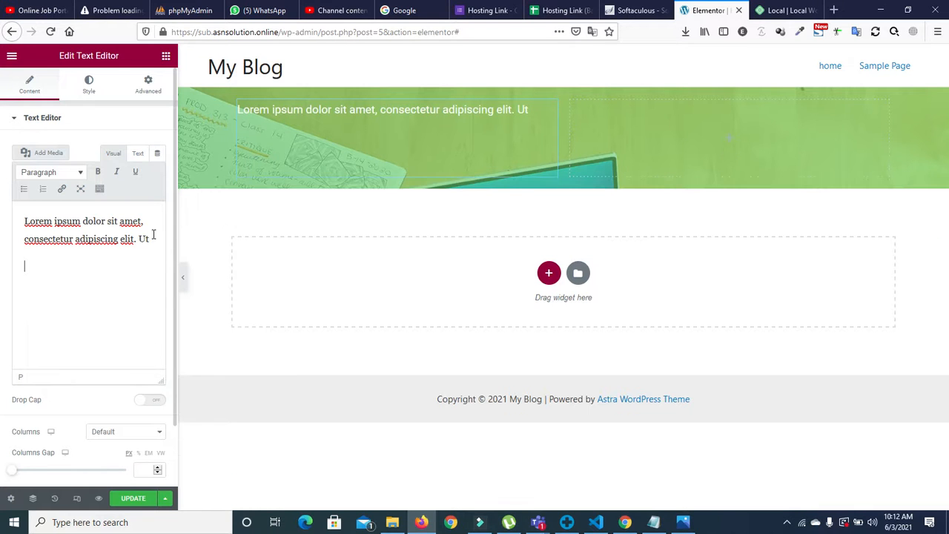
key("ctrl+v")
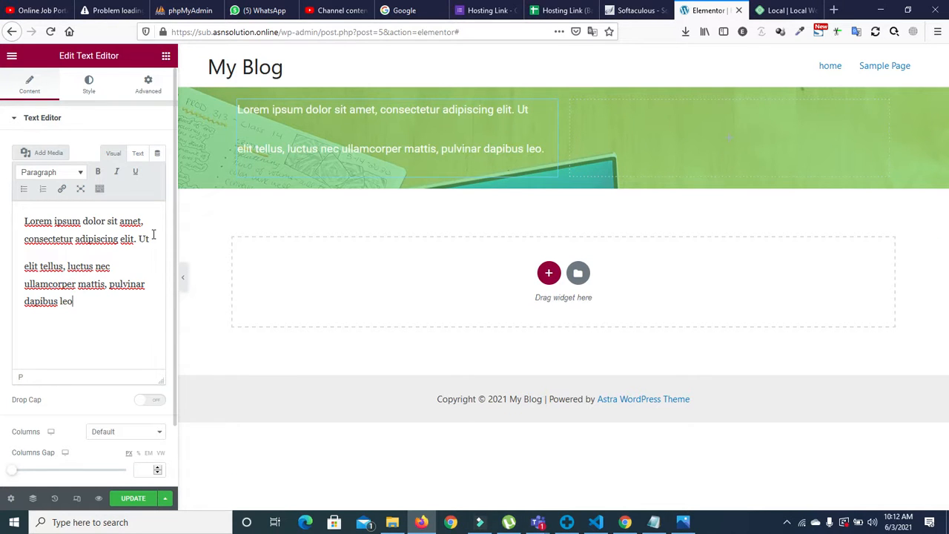
left_click(21, 267)
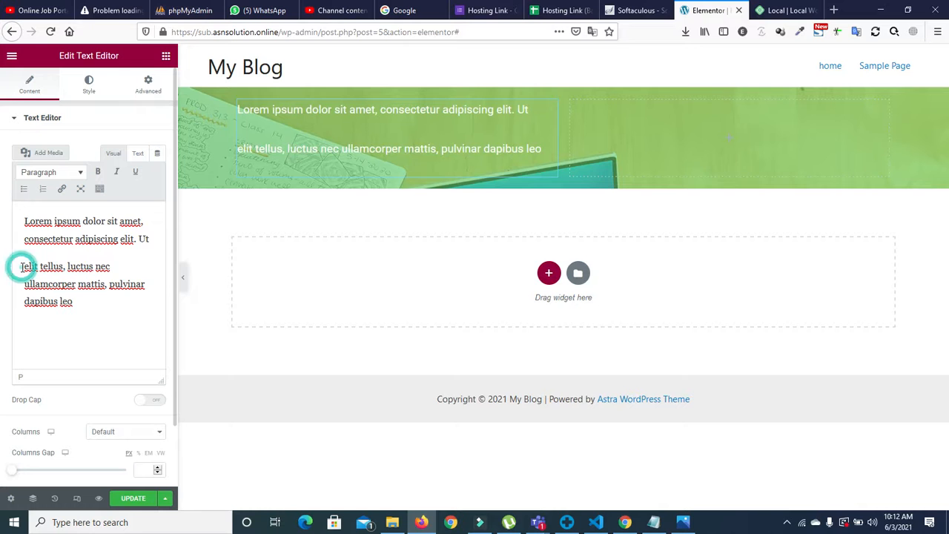
key("BackSpace")
left_click_drag(22, 261, 79, 292)
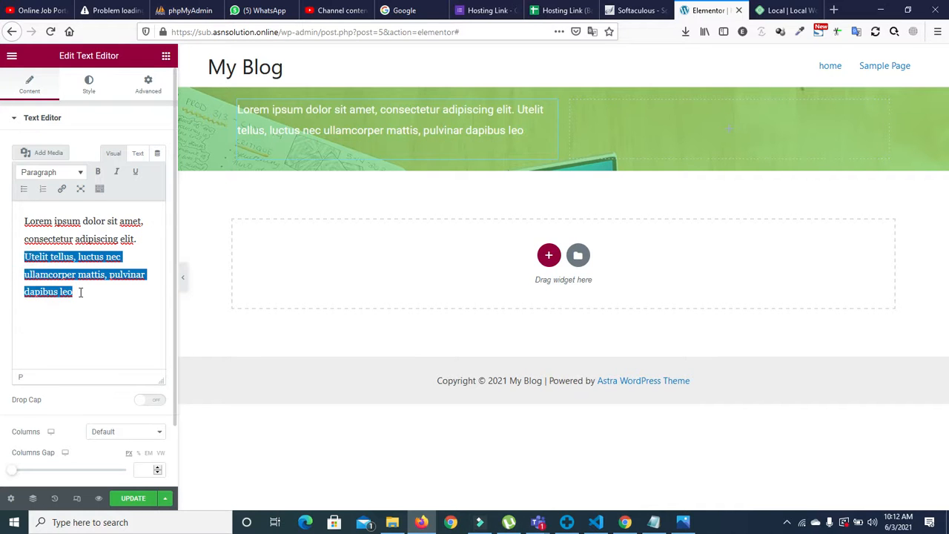
Step: Format the second sentence as Heading 6, then revert it to Paragraph
left_click(78, 175)
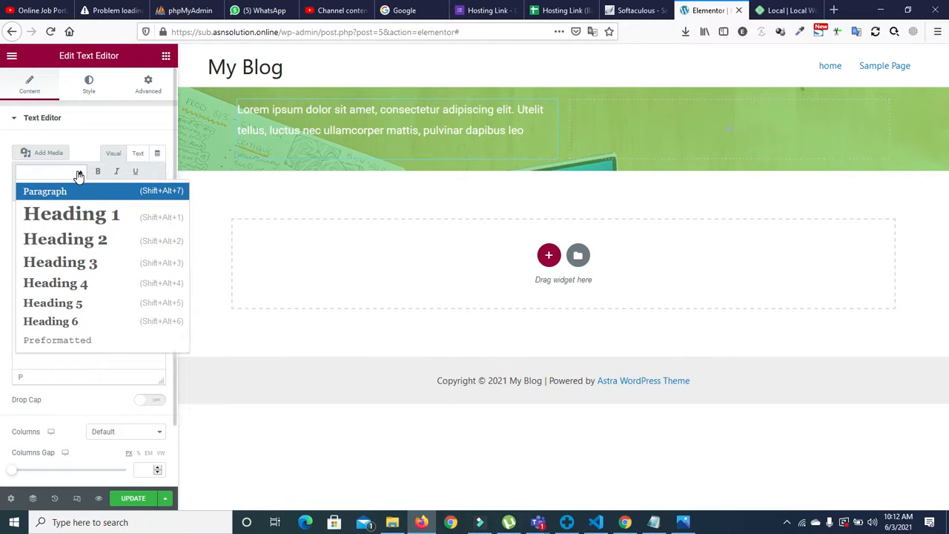
left_click(80, 321)
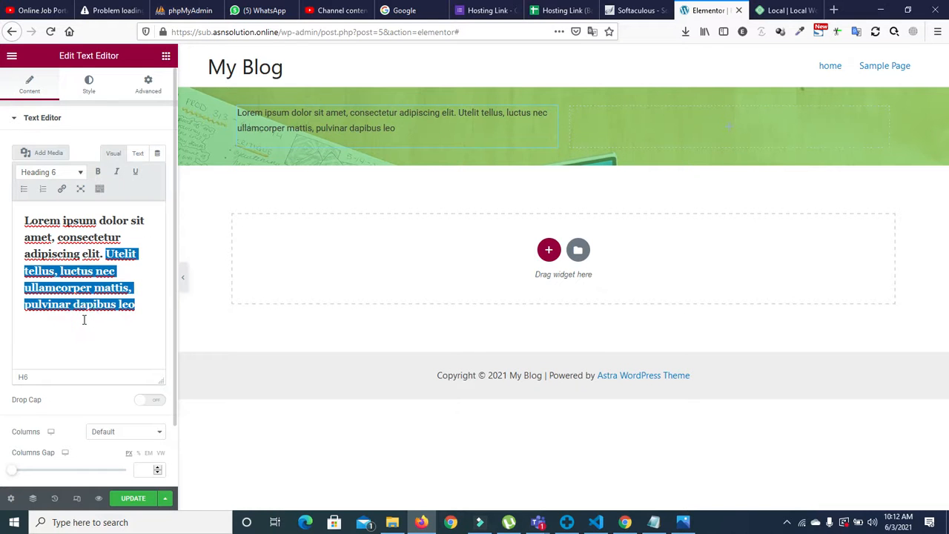
left_click(117, 339)
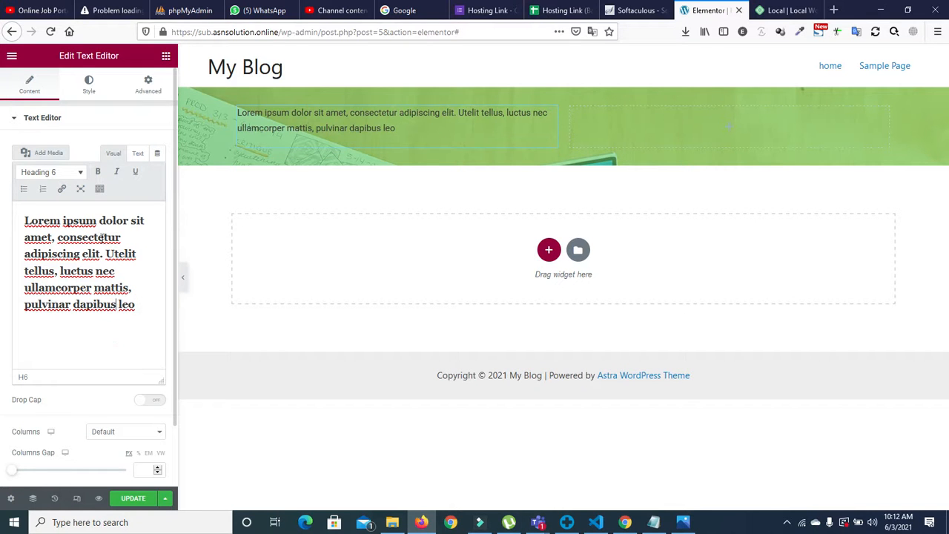
left_click_drag(105, 254, 139, 306)
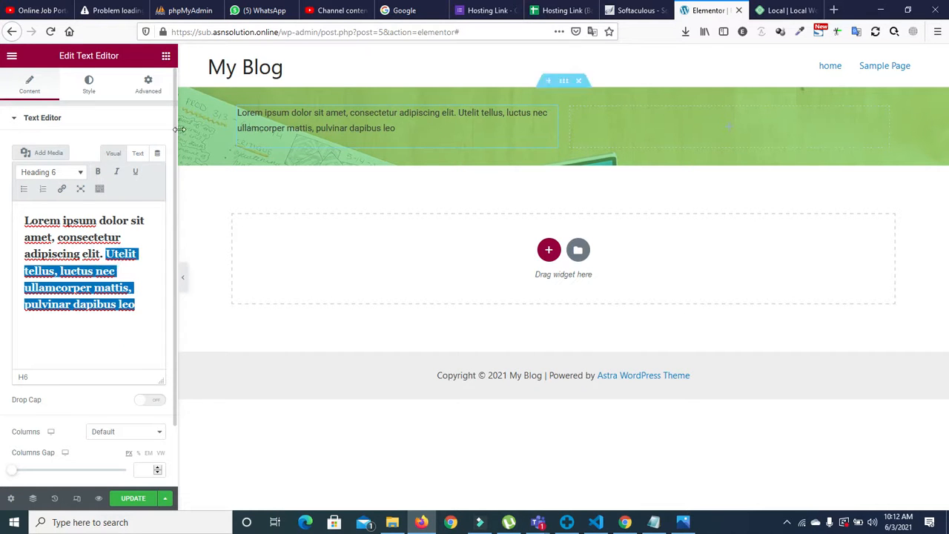
left_click(84, 172)
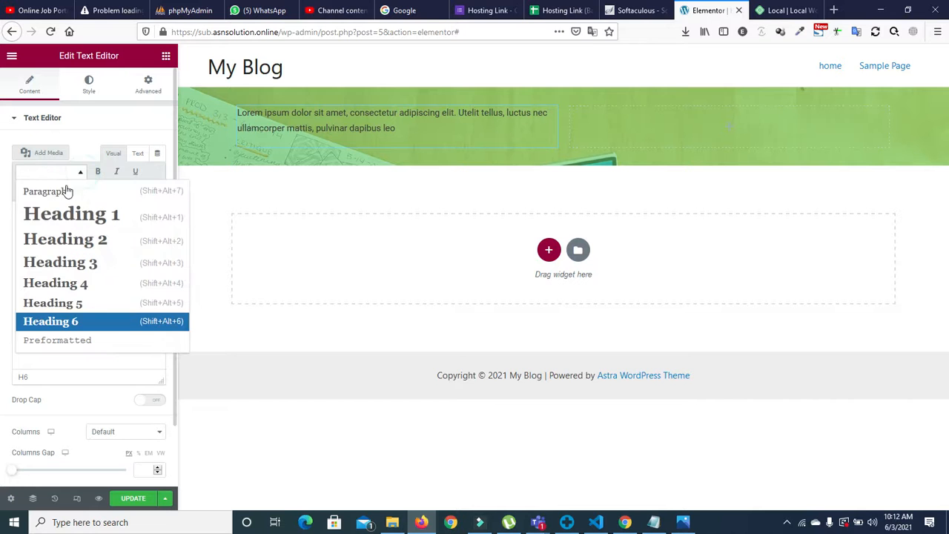
left_click(41, 192)
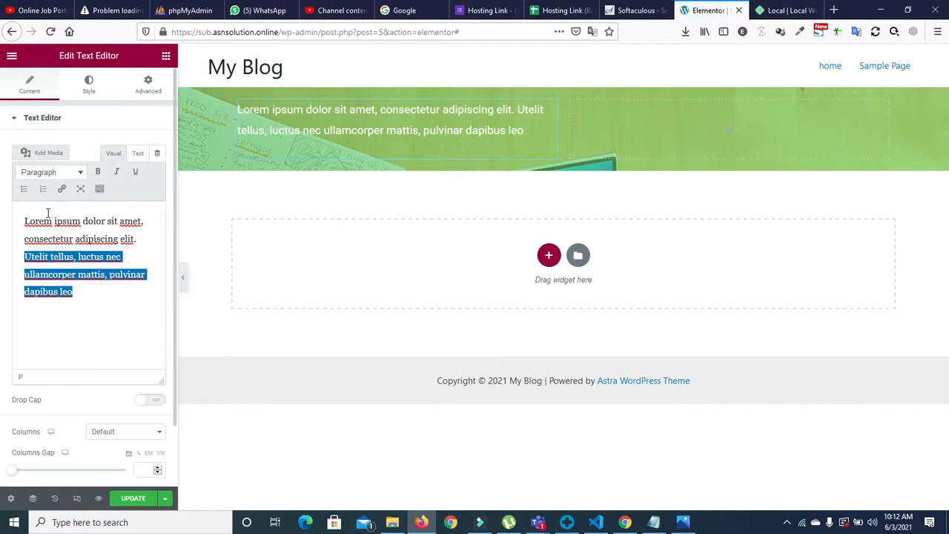
Step: Bold the first sentence and italicise the text after it
left_click_drag(22, 219, 141, 239)
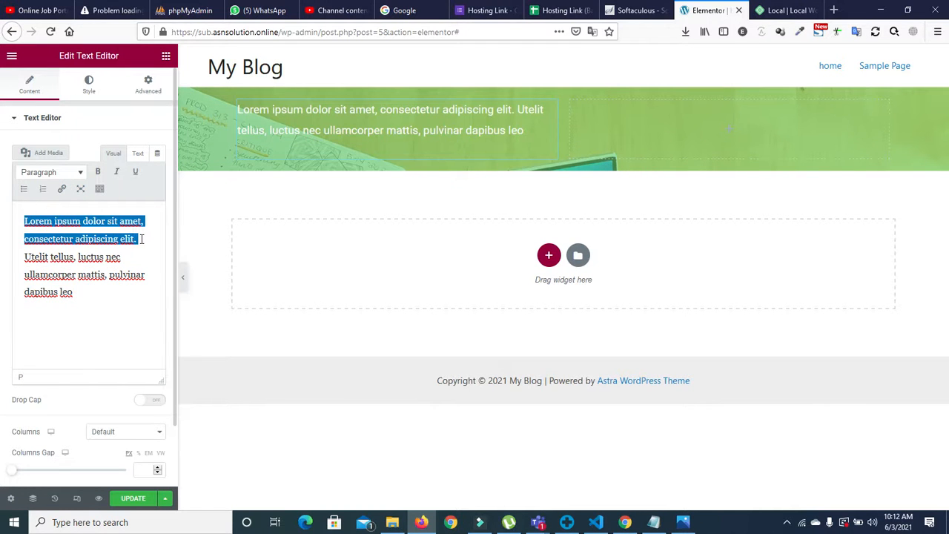
left_click(97, 172)
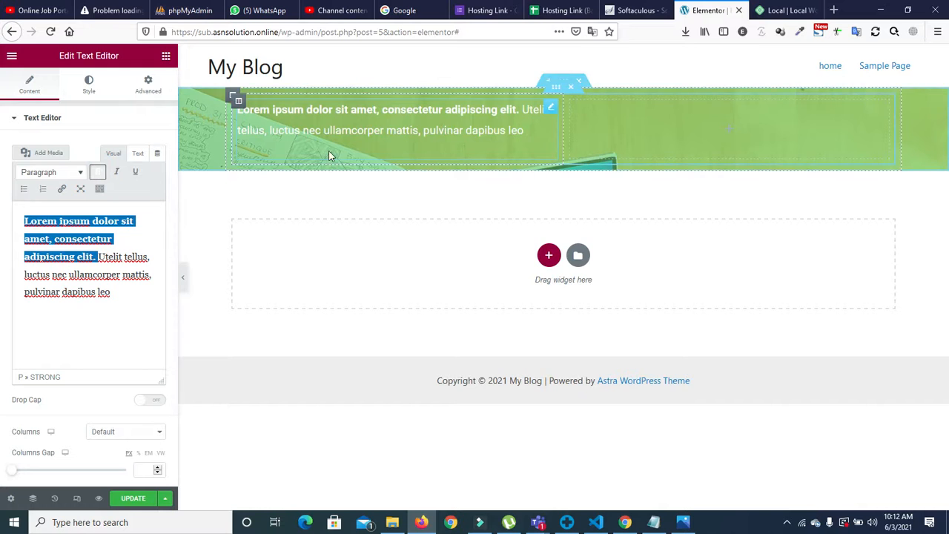
left_click_drag(97, 257, 115, 290)
left_click(99, 256)
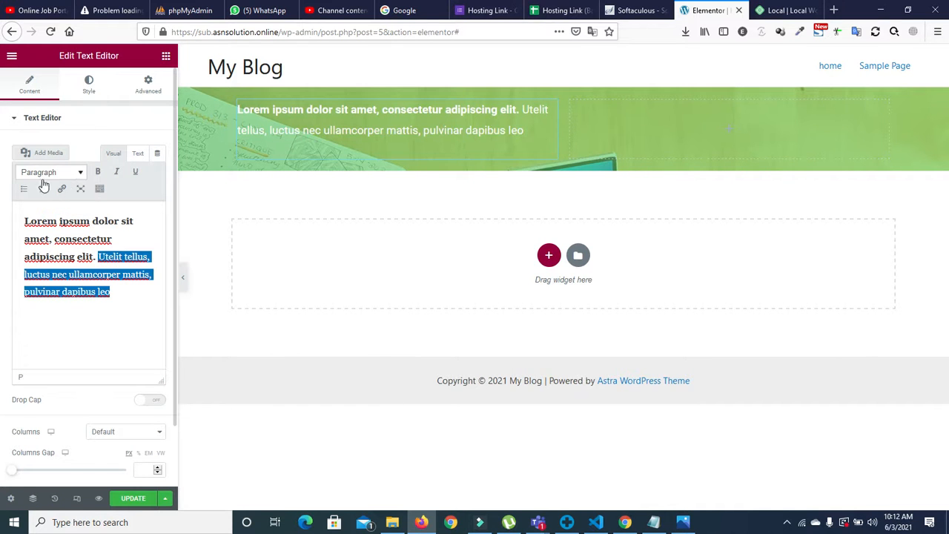
left_click(115, 173)
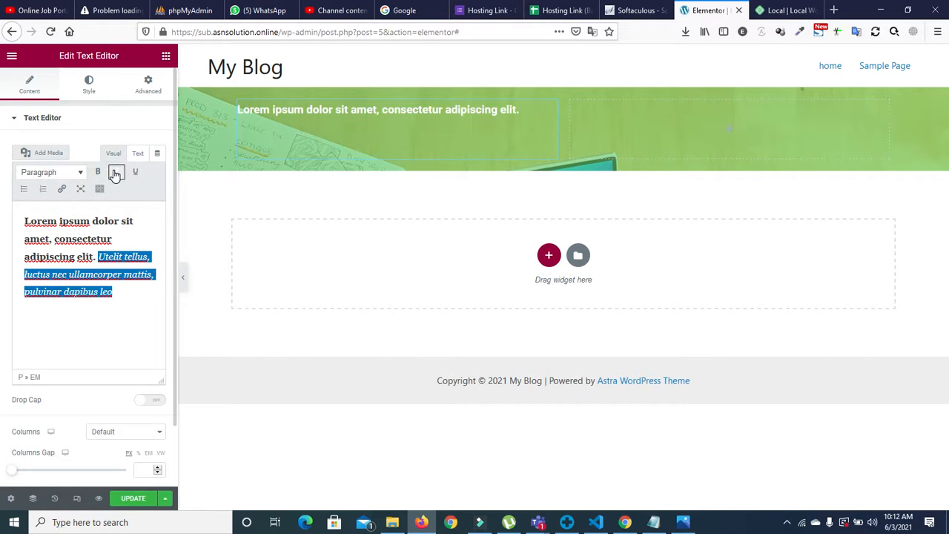
left_click(115, 175)
left_click(115, 175)
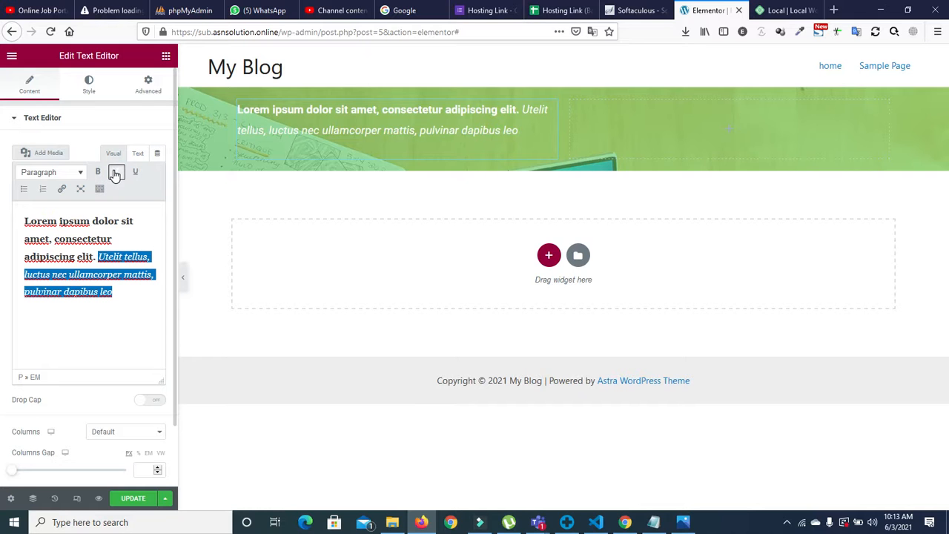
Step: Delete the italic text, leaving only the bold first sentence ending in 'elit.'
left_click(96, 256)
key("Return")
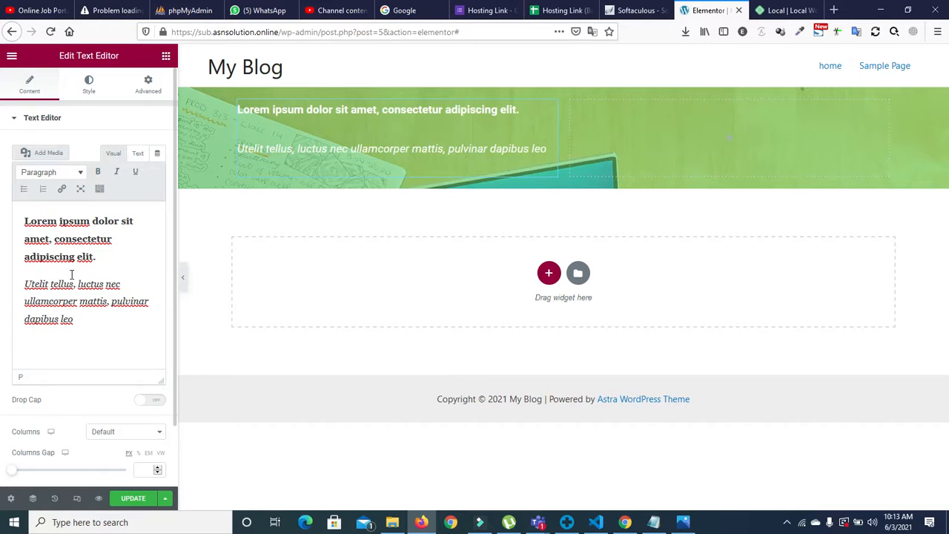
key("BackSpace")
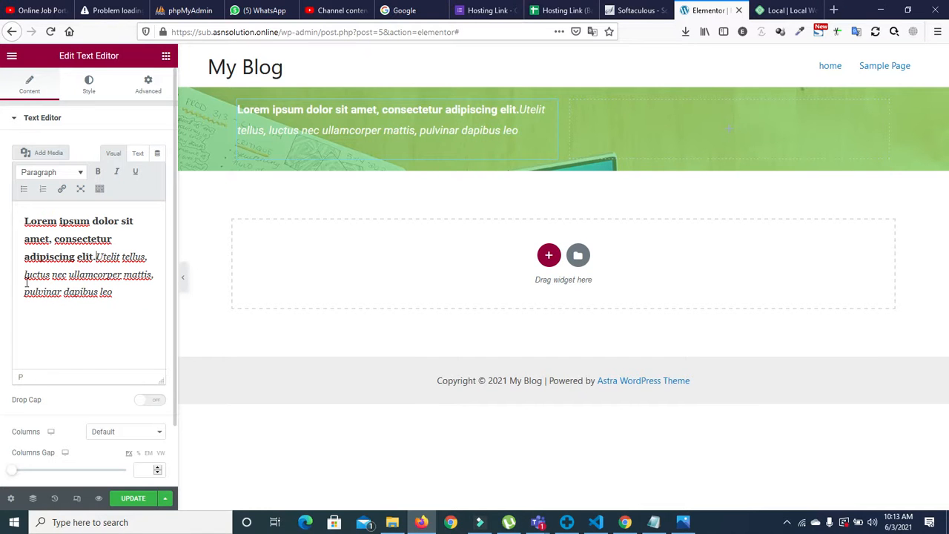
left_click_drag(124, 305, 94, 256)
key("BackSpace")
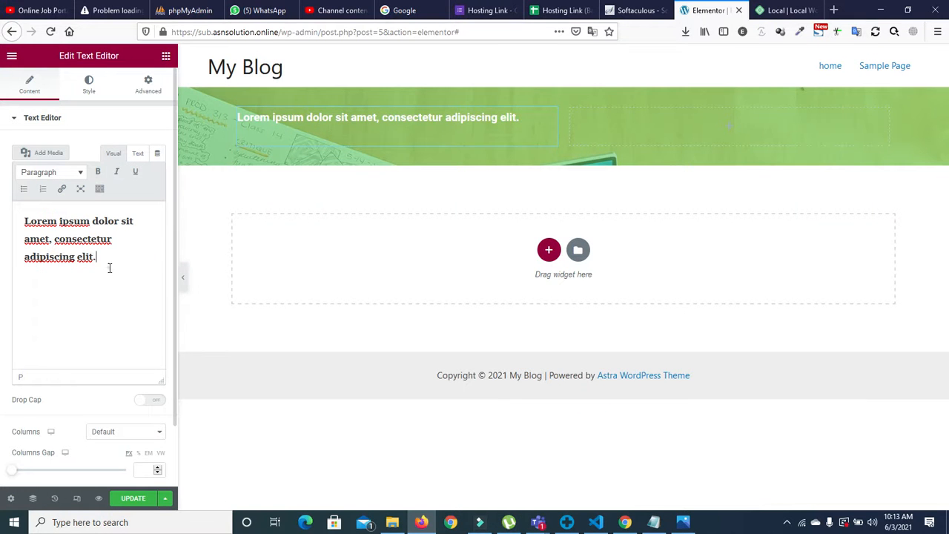
double_click(86, 254)
left_click(96, 256)
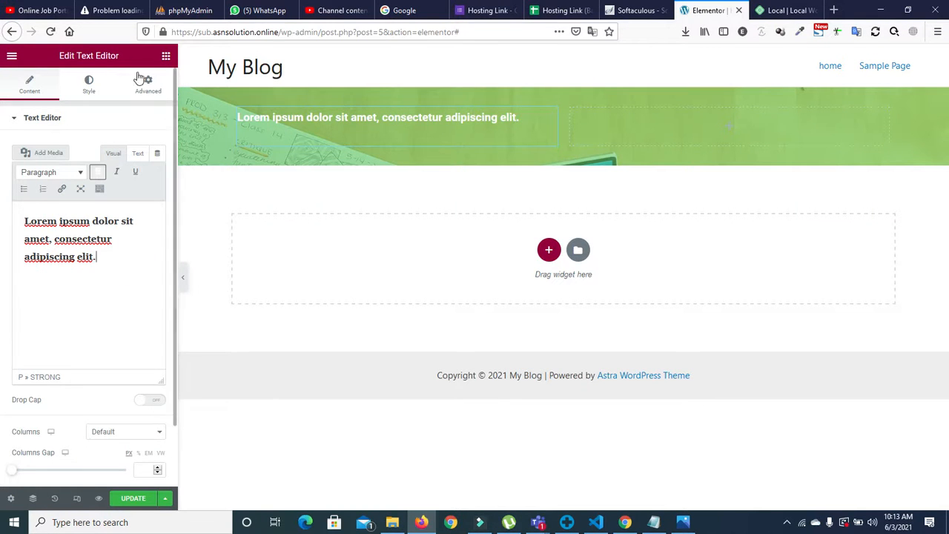
left_click(167, 59)
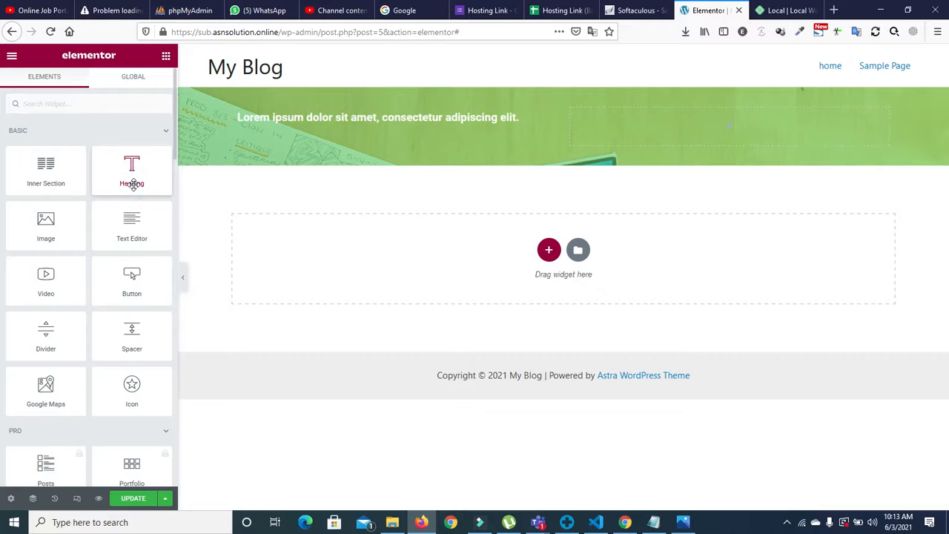
Step: Add a text block to the green header and trim off the end of its text
left_click_drag(133, 210, 366, 130)
left_click_drag(97, 303, 28, 256)
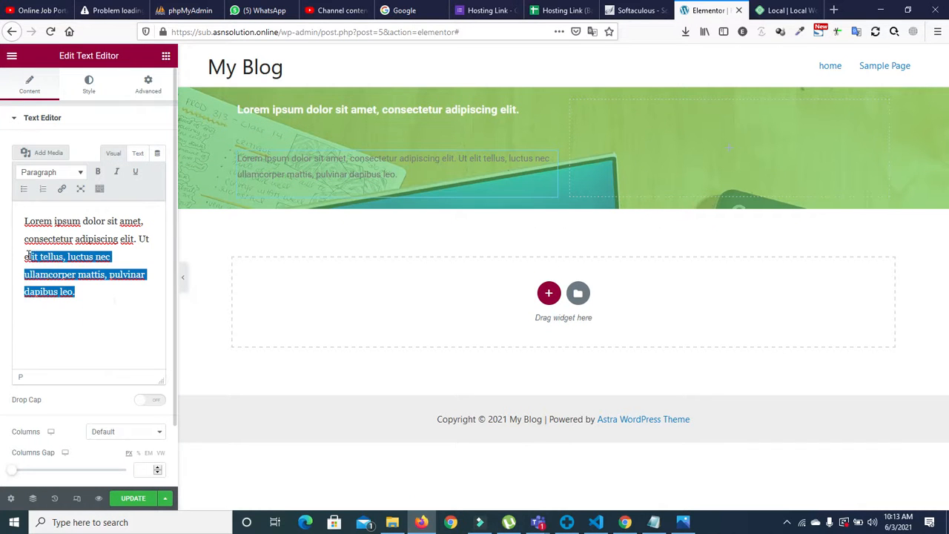
key("BackSpace")
Step: Make the new paragraph white #FFFFFF and save white as a new global colour
left_click(90, 81)
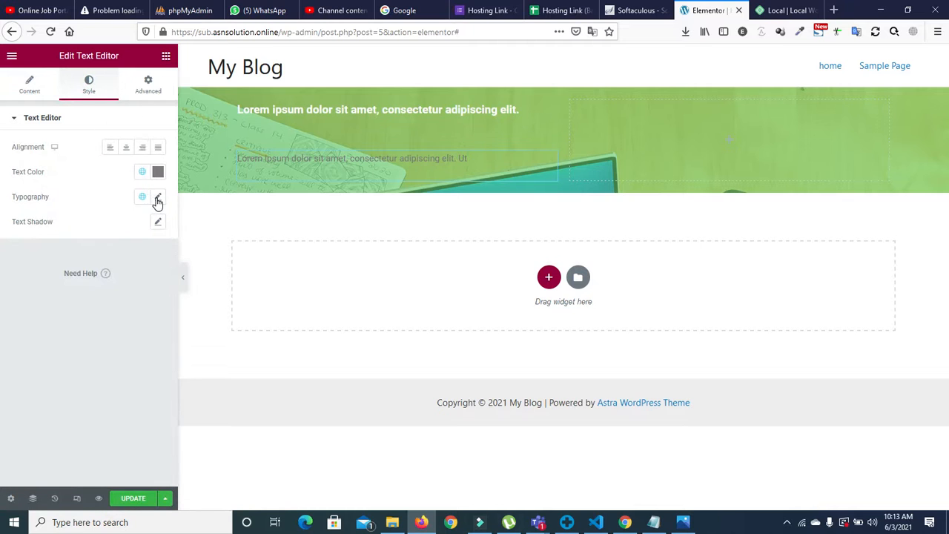
left_click(156, 172)
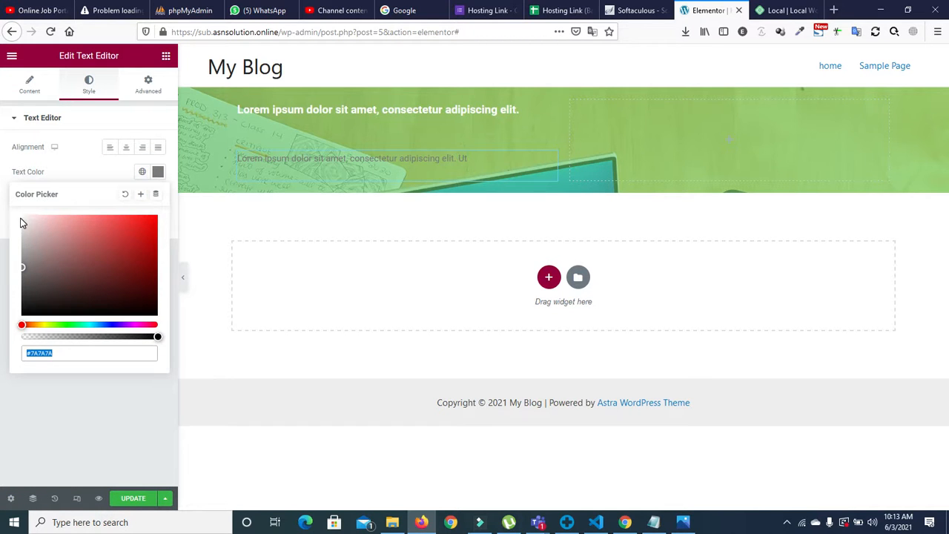
left_click(24, 219)
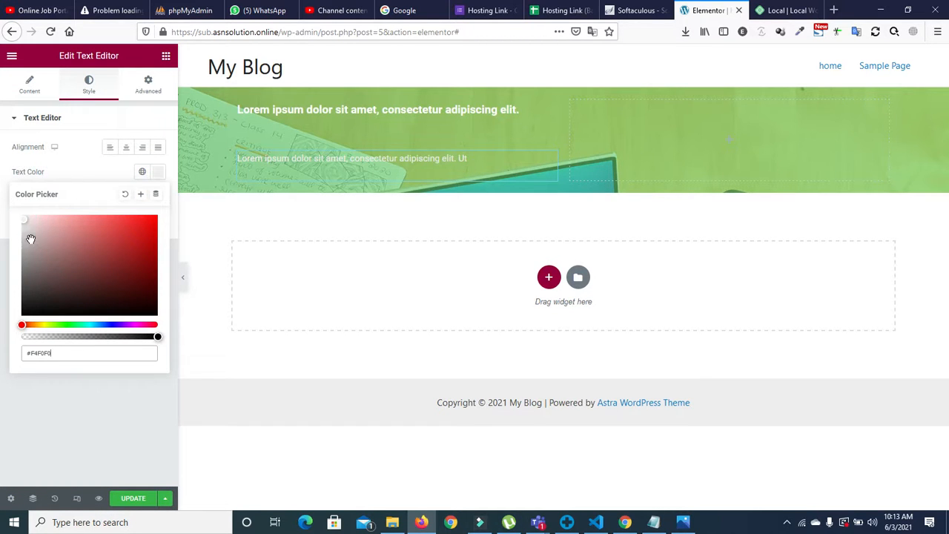
left_click_drag(25, 224, 22, 199)
left_click(78, 167)
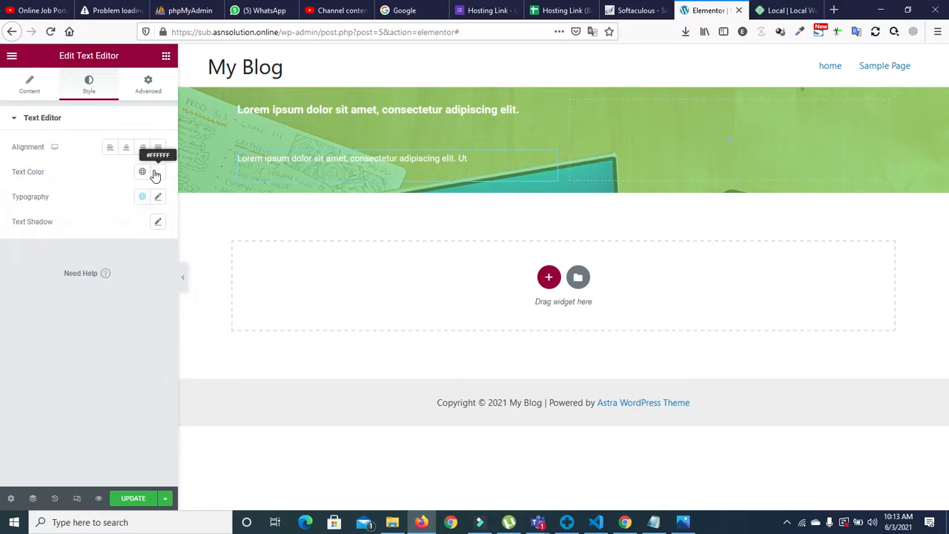
left_click(153, 172)
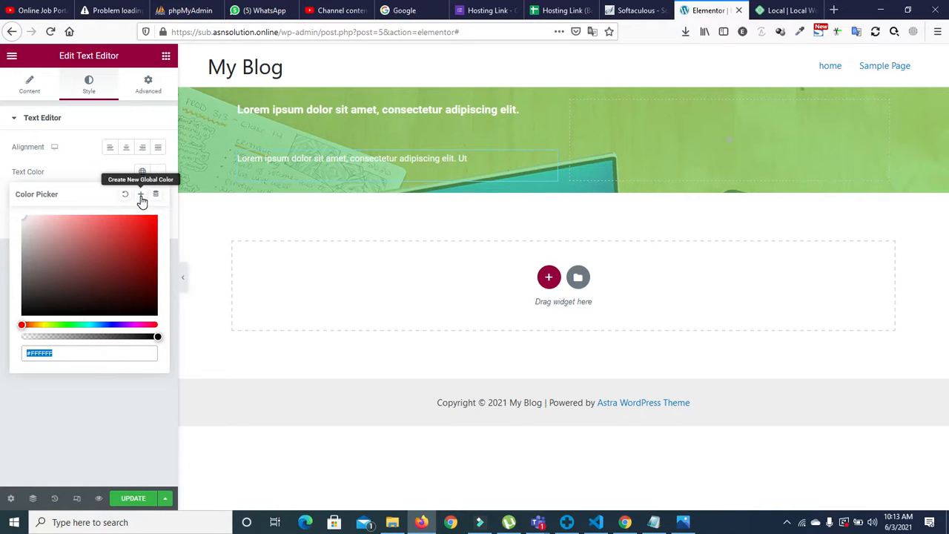
left_click(141, 196)
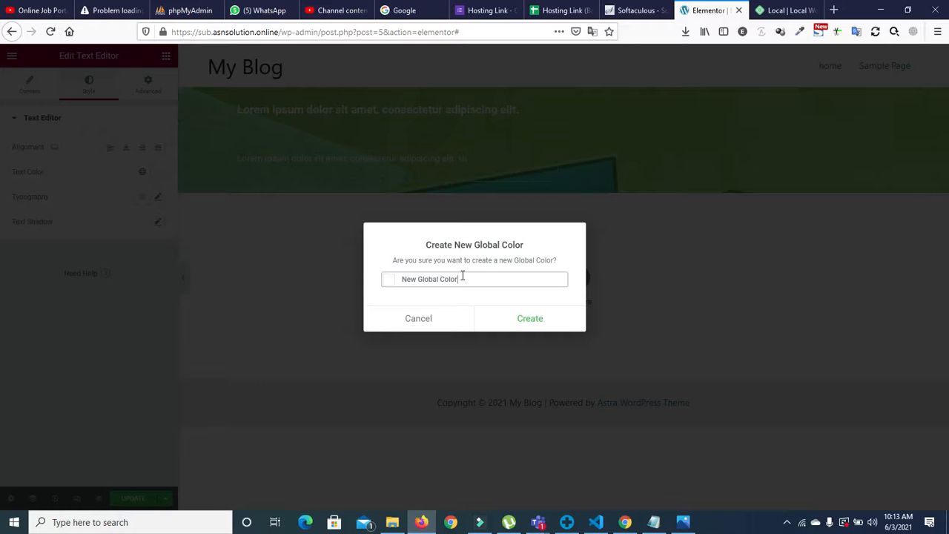
left_click(521, 319)
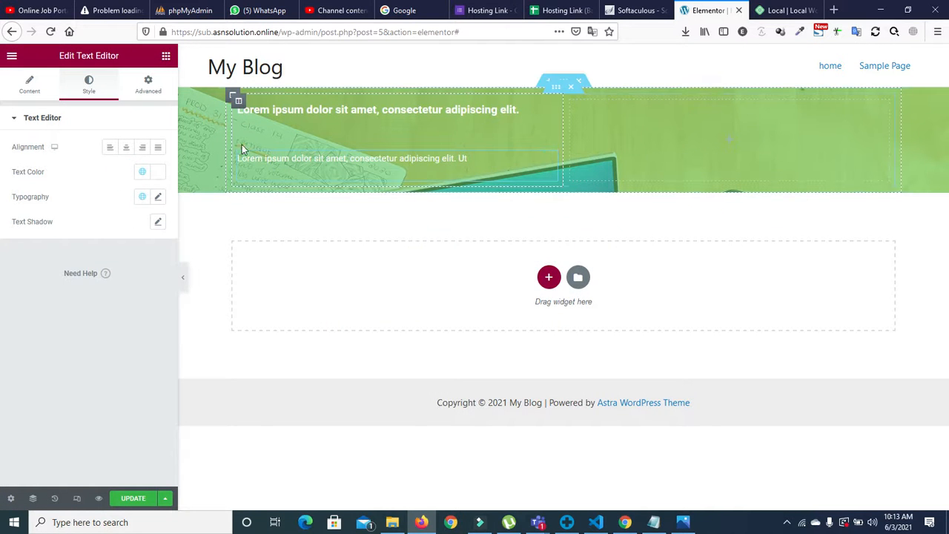
left_click(642, 149)
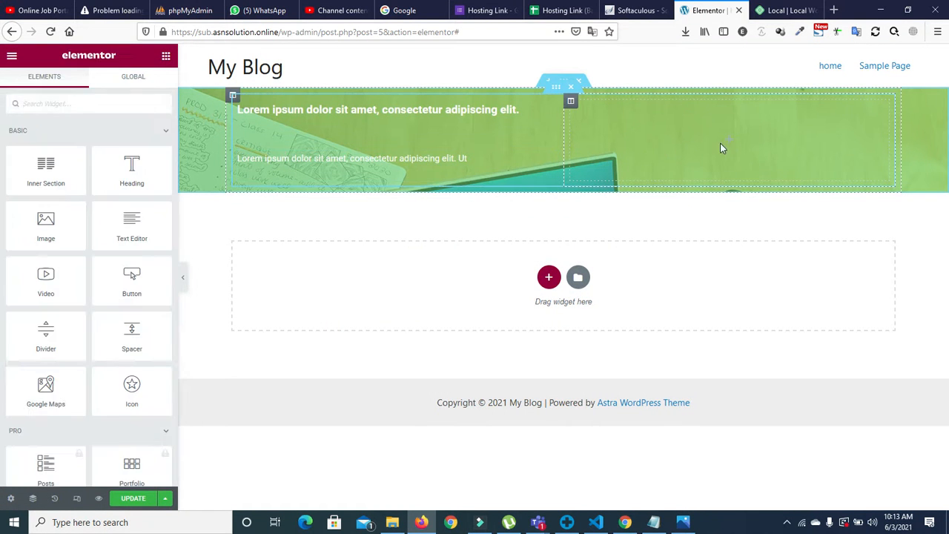
Step: Add an inner section and a star Icon widget, then delete the inner section with its contents
left_click_drag(46, 169, 725, 132)
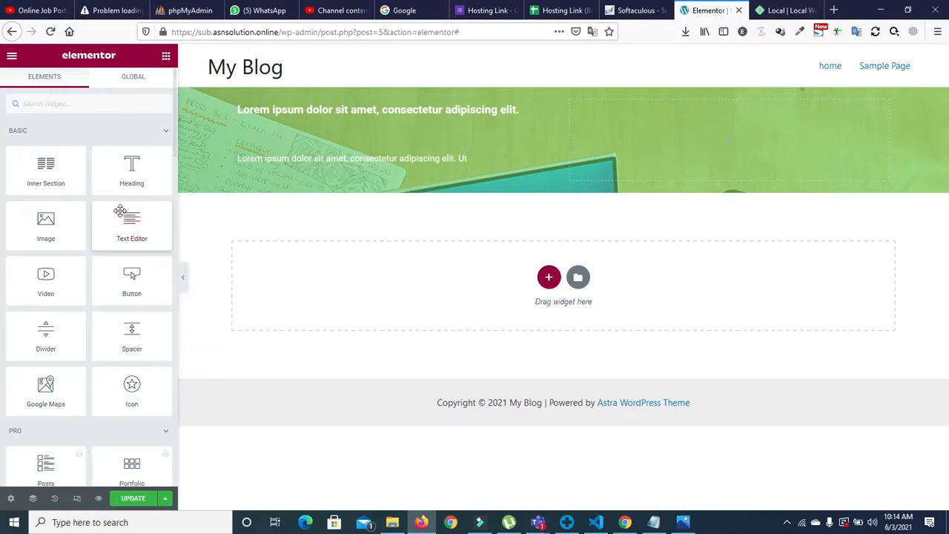
left_click(128, 97)
type("icon")
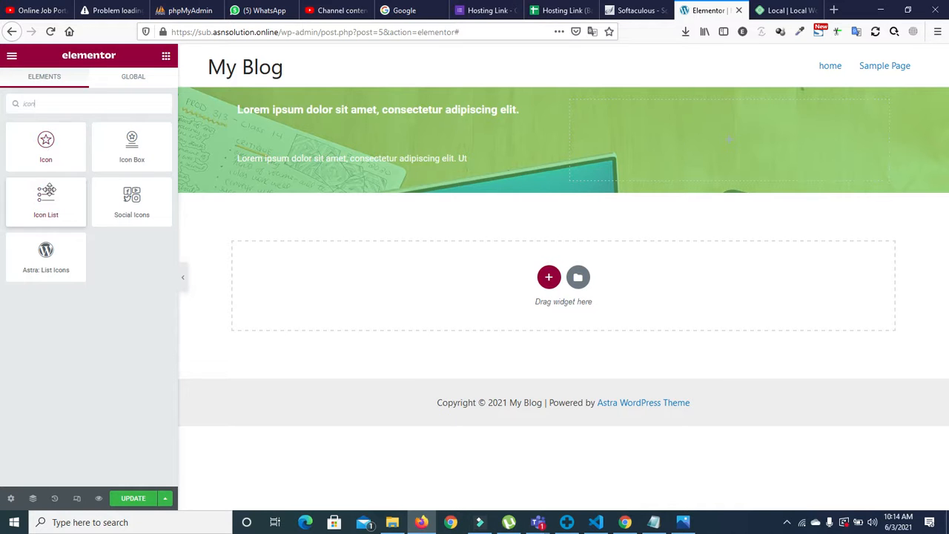
left_click_drag(48, 153, 693, 136)
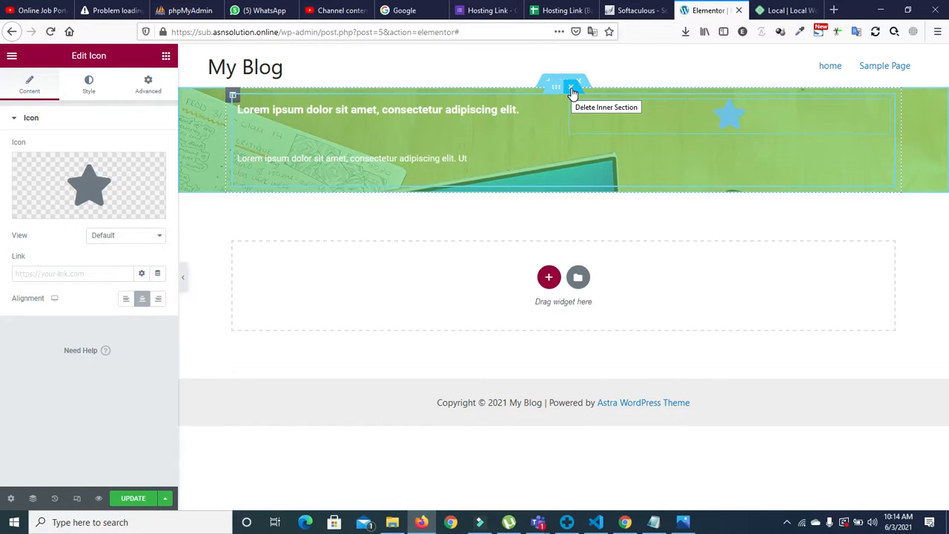
left_click(572, 88)
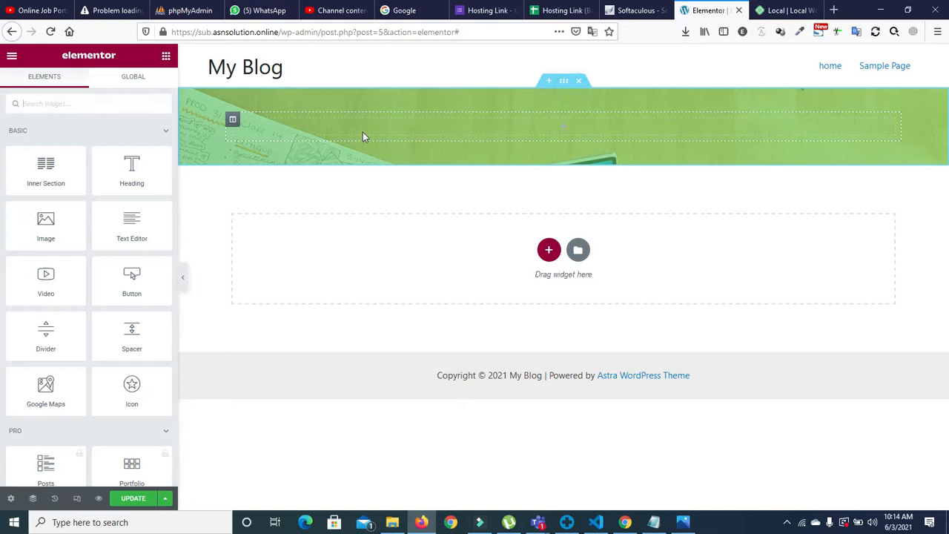
Step: Duplicate the column into two, add a lorem ipsum text block on the left and duplicate it
right_click(233, 130)
left_click(244, 151)
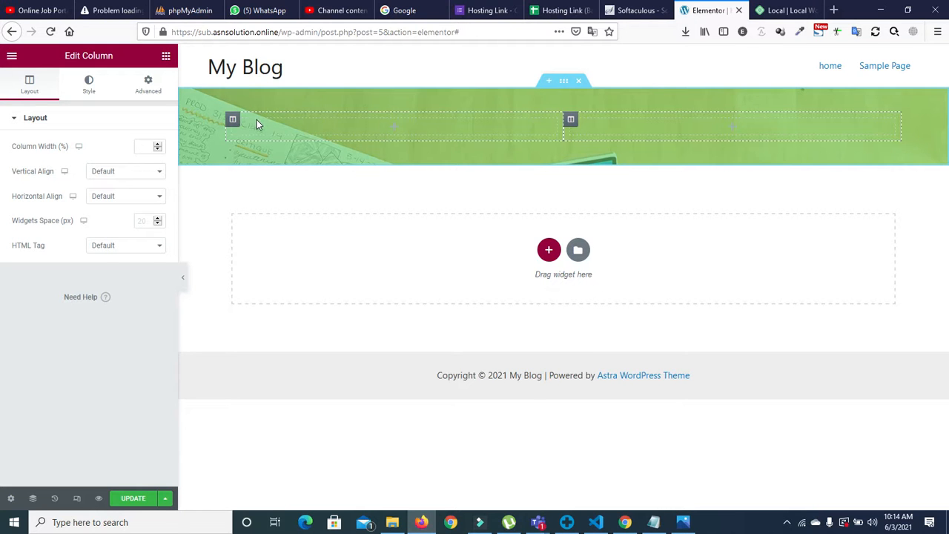
left_click(165, 56)
mouse_move(131, 165)
left_mouse_down()
mouse_move(373, 126)
mouse_move(134, 165)
left_mouse_up()
left_click_drag(131, 222, 386, 124)
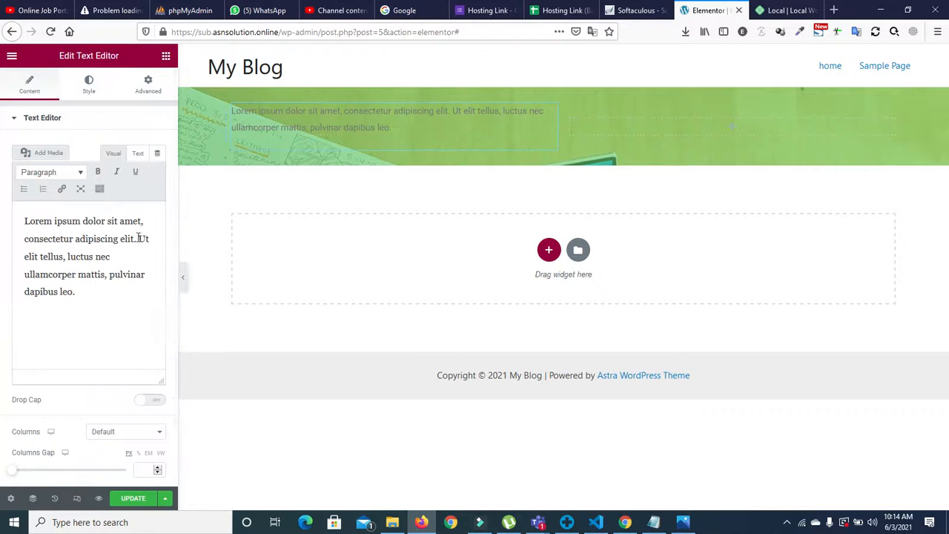
left_click(166, 55)
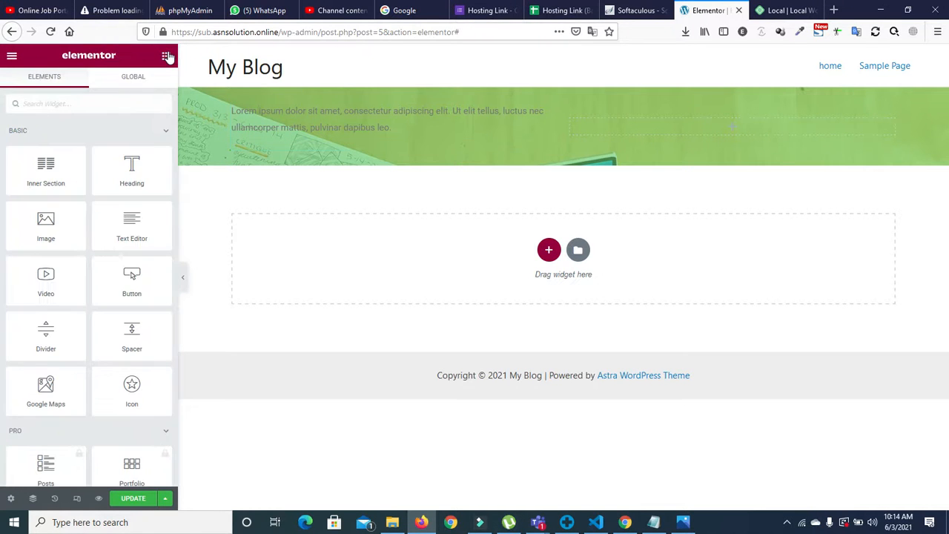
right_click(551, 113)
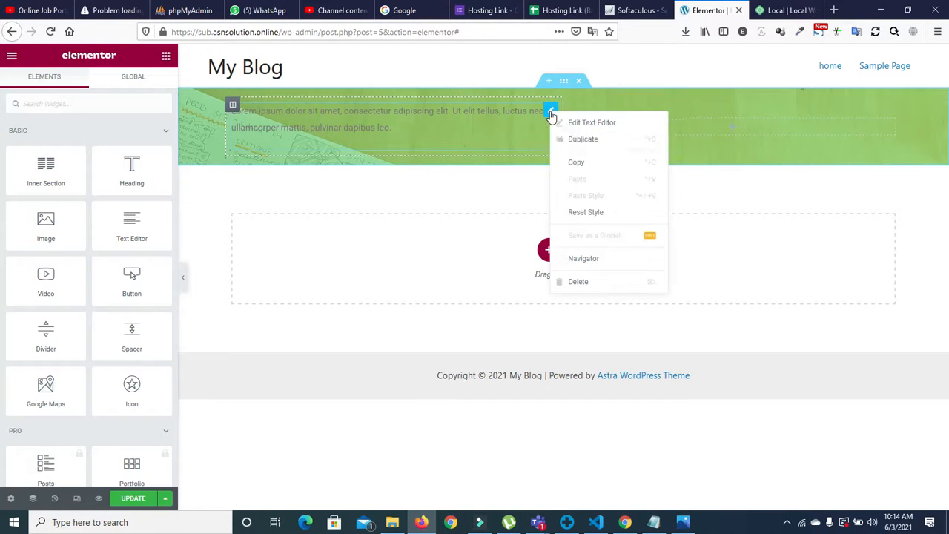
left_click(564, 140)
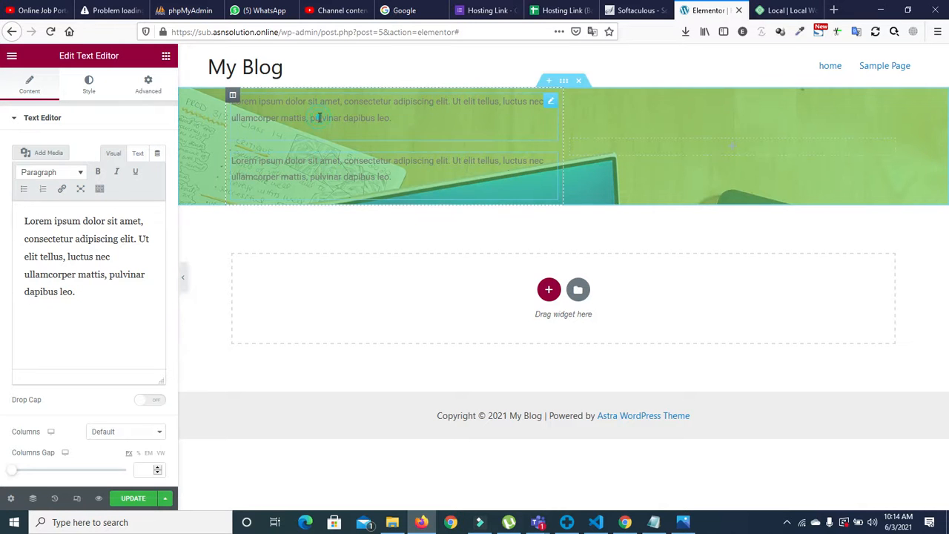
Step: Apply the white New Global Color to the first paragraph's text
left_click(88, 79)
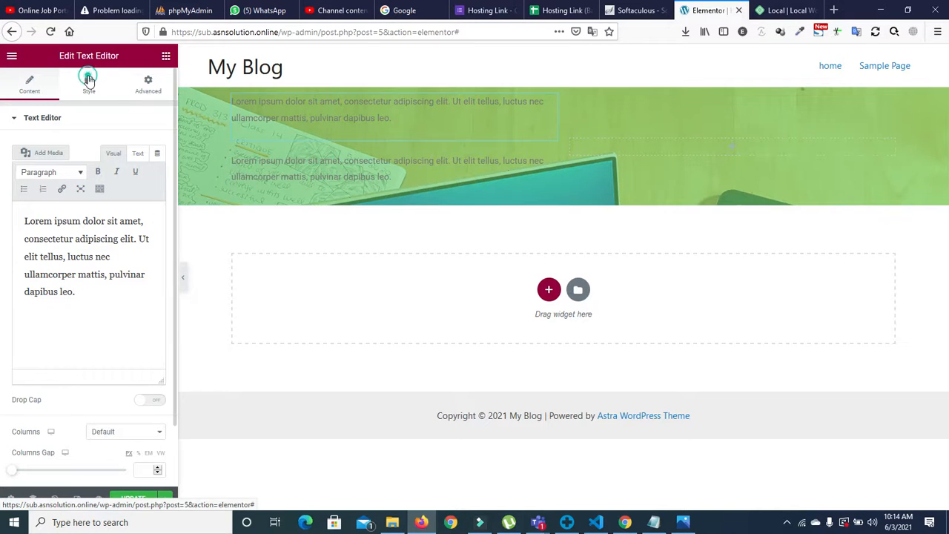
left_click(142, 171)
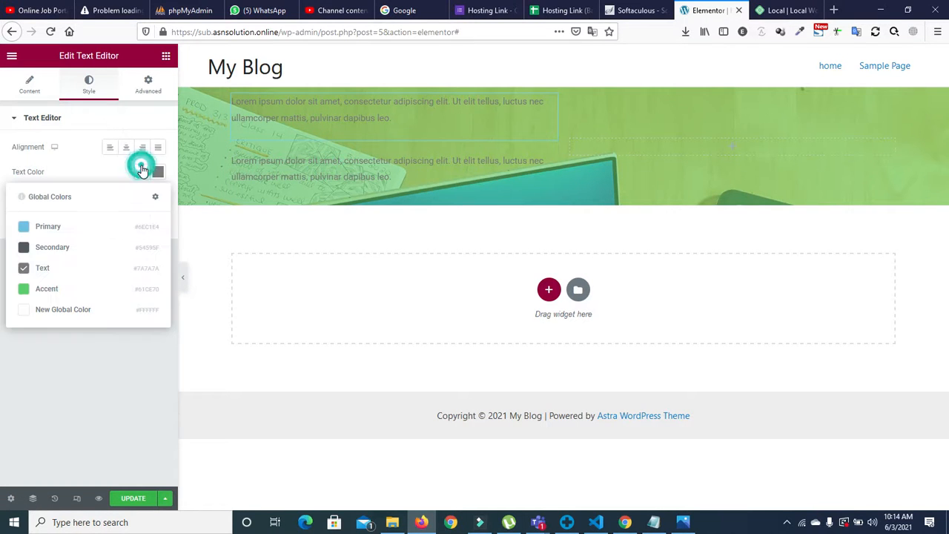
left_click(38, 307)
left_click(312, 165)
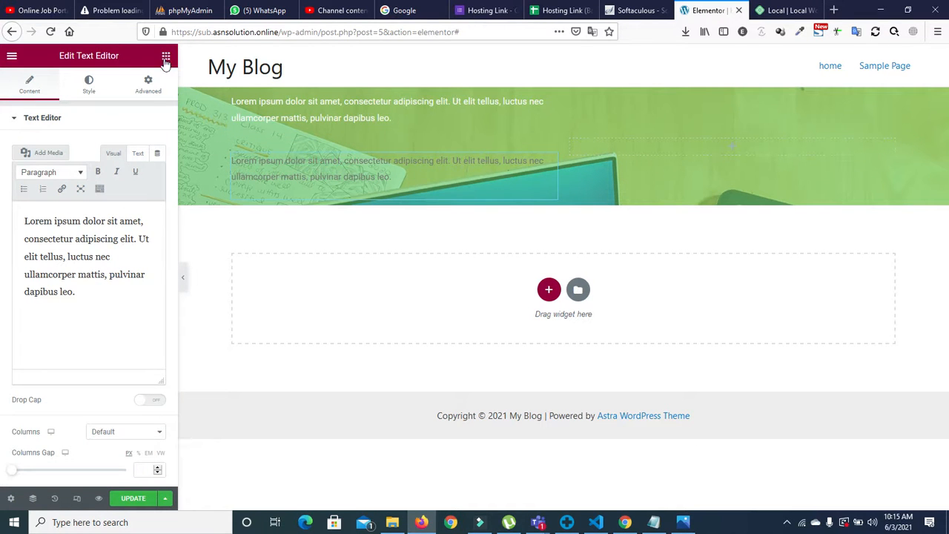
Step: Set the top hero text's typography size to 24
left_click(262, 108)
left_click(89, 83)
left_click(154, 196)
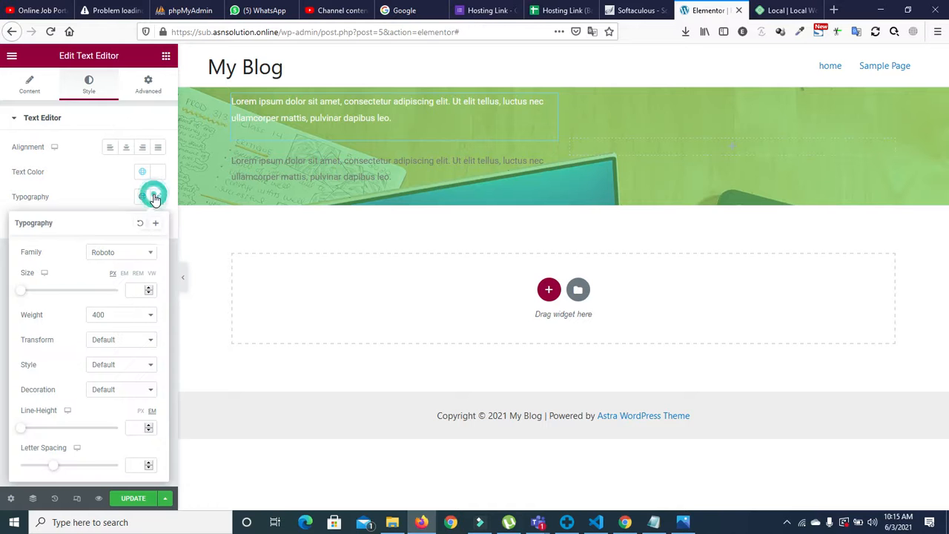
left_click(148, 290)
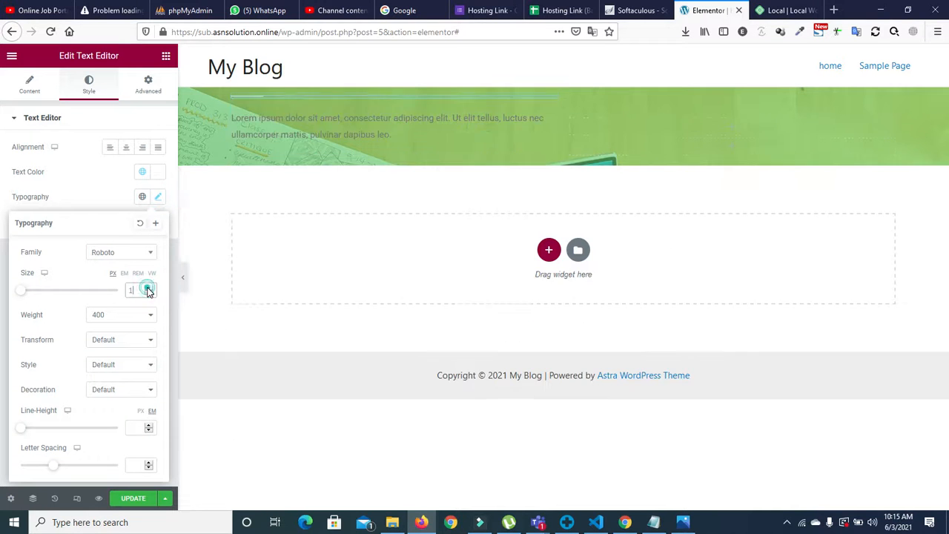
left_click_drag(149, 289, 148, 289)
left_click(148, 294)
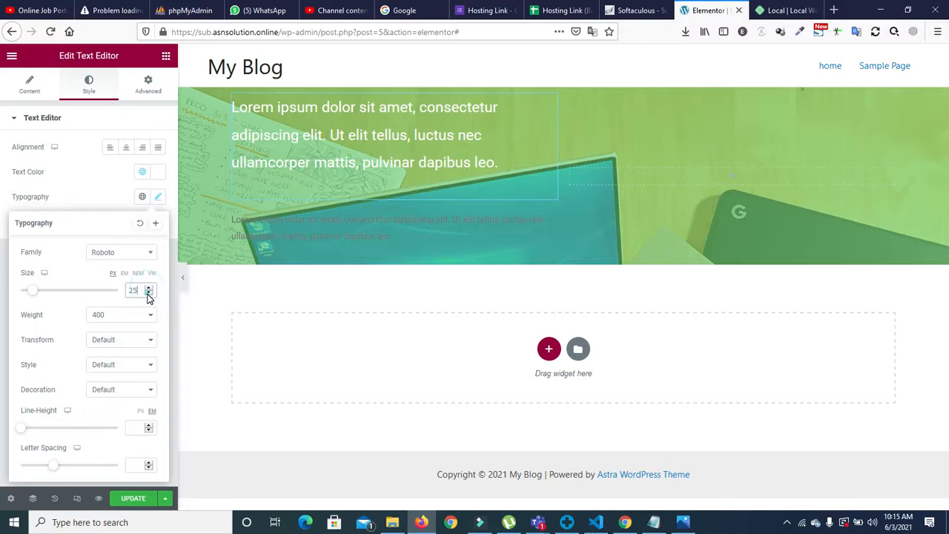
Step: Trim the hero text to 'Lorem ipsum dolor sit amet, consectetur adi'
left_click(30, 84)
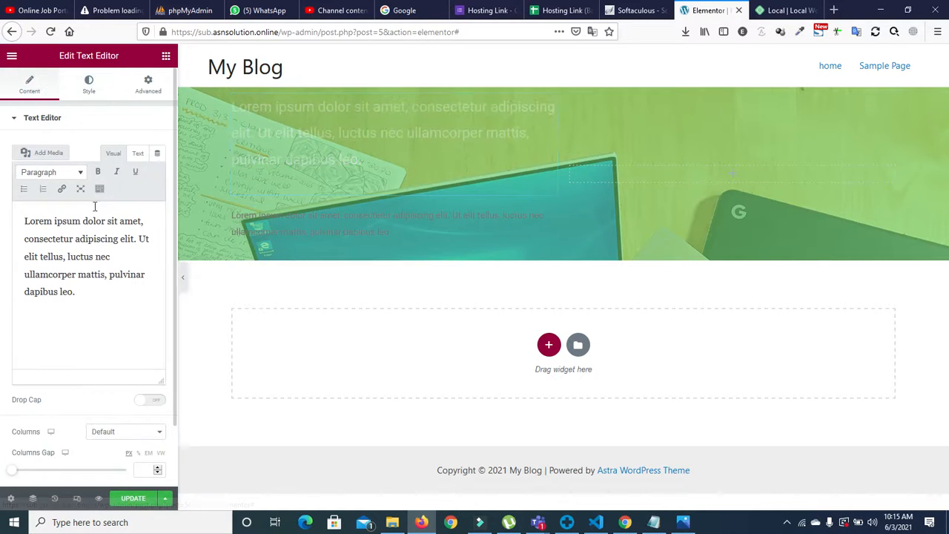
left_click_drag(94, 294, 25, 257)
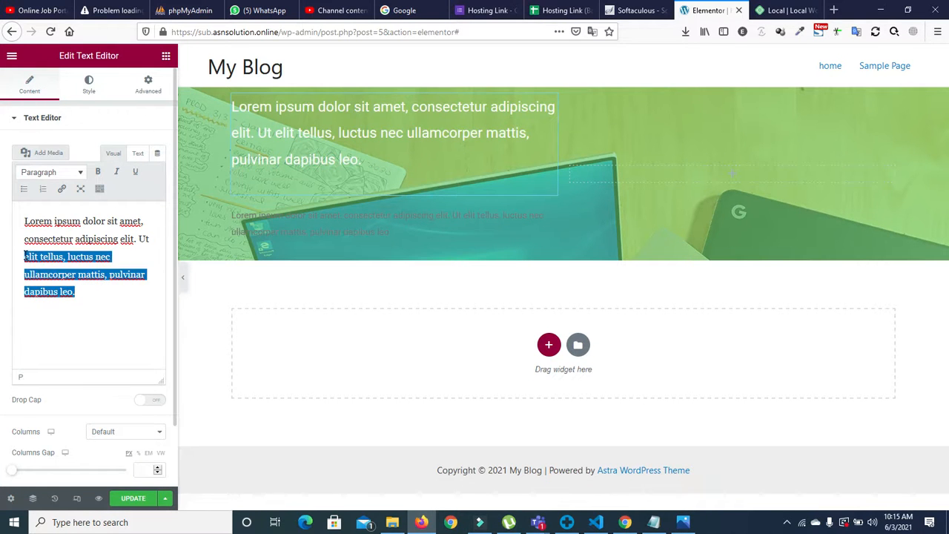
key("BackSpace")
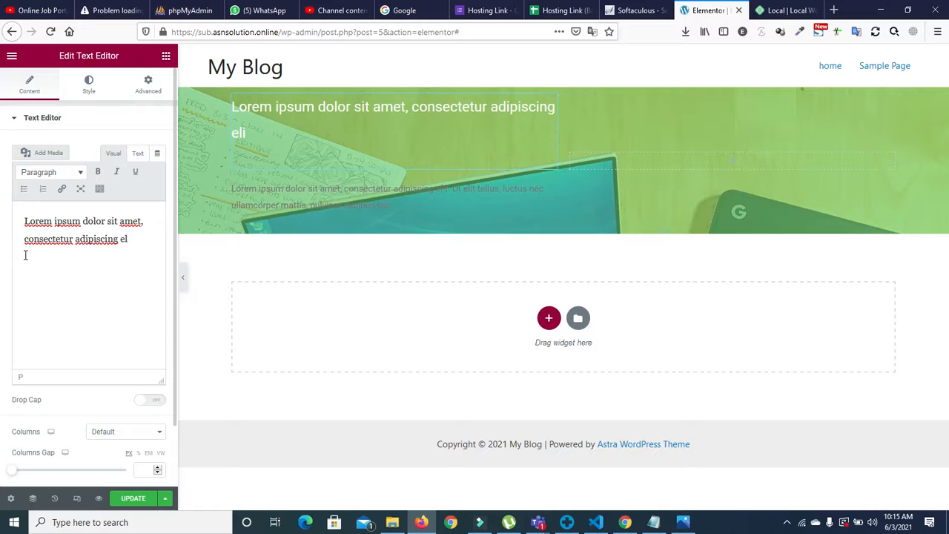
key("BackSpace")
key("BackSpace")
key("BackSpace")
key("BackSpace")
key("BackSpace")
key("BackSpace")
key("BackSpace")
key("BackSpace")
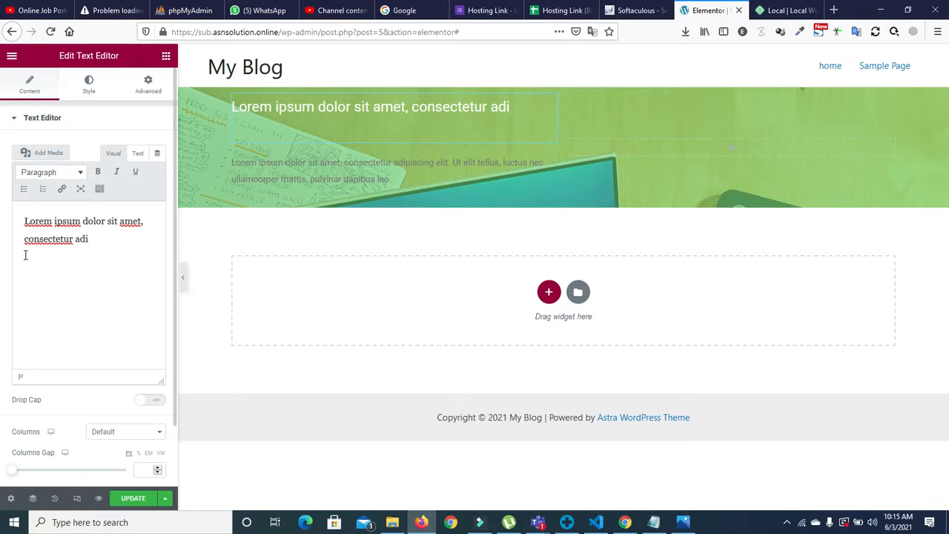
Step: Turn the paragraph below the hero text white using the global colour
left_click(294, 165)
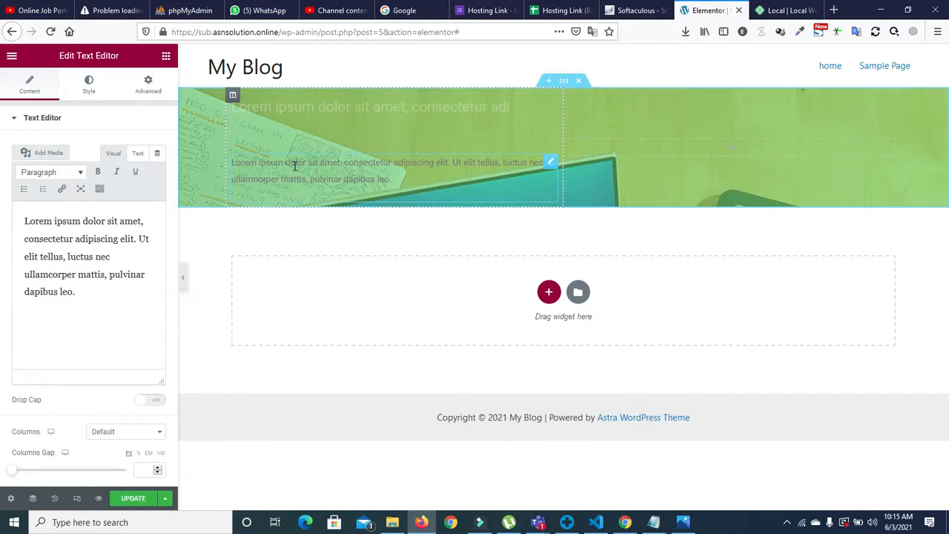
left_click(86, 84)
left_click(145, 174)
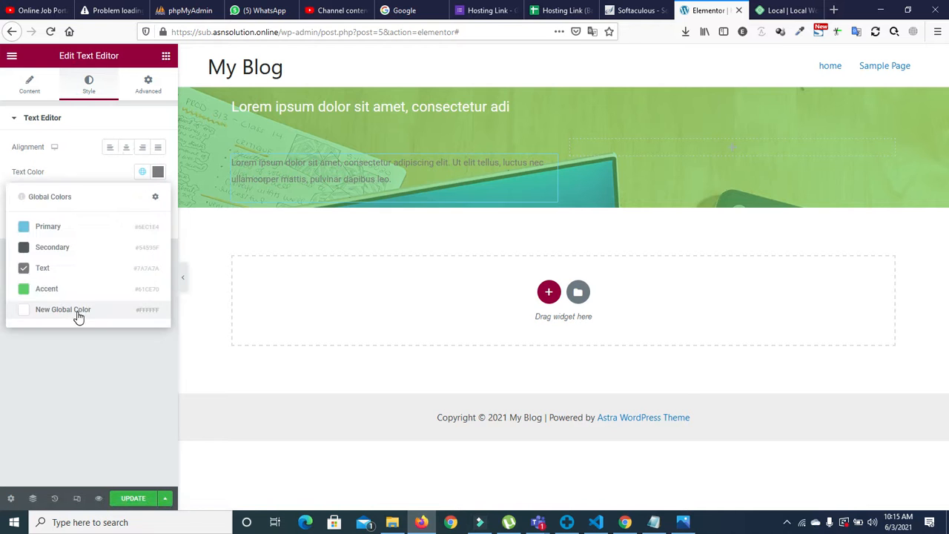
left_click(77, 308)
left_click(628, 139)
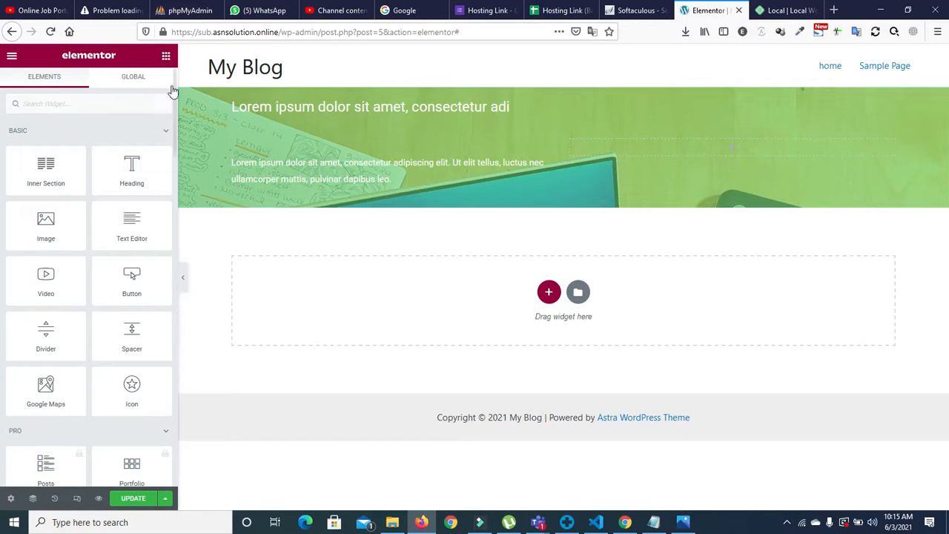
Step: Drop an inner section into the hero's right column and add an Icon widget to it
left_click_drag(67, 160, 733, 145)
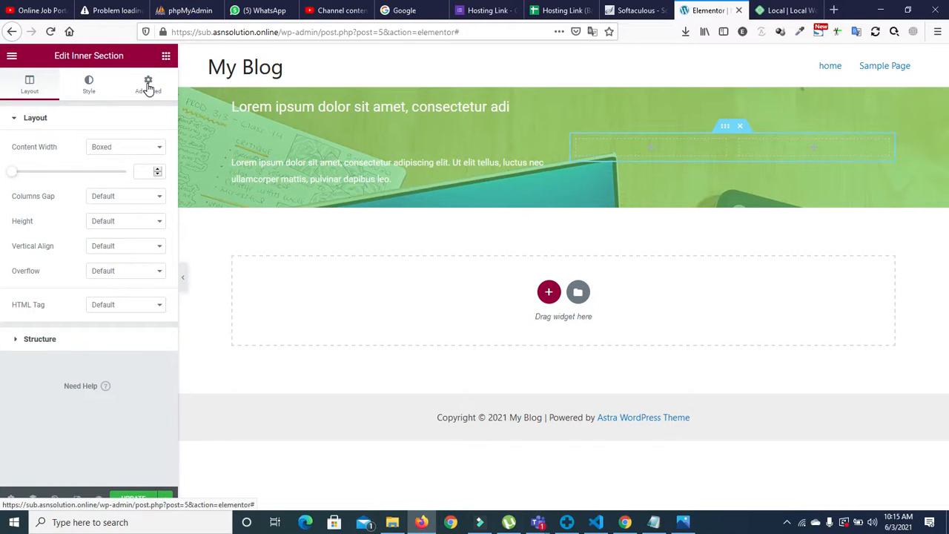
left_click(166, 56)
left_click(72, 108)
type("icon")
left_click_drag(51, 137, 654, 143)
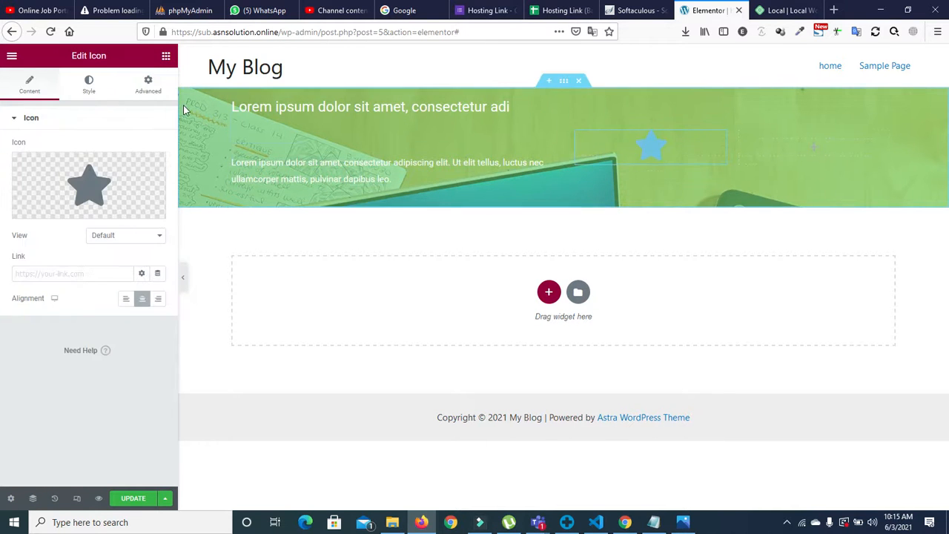
left_click(166, 55)
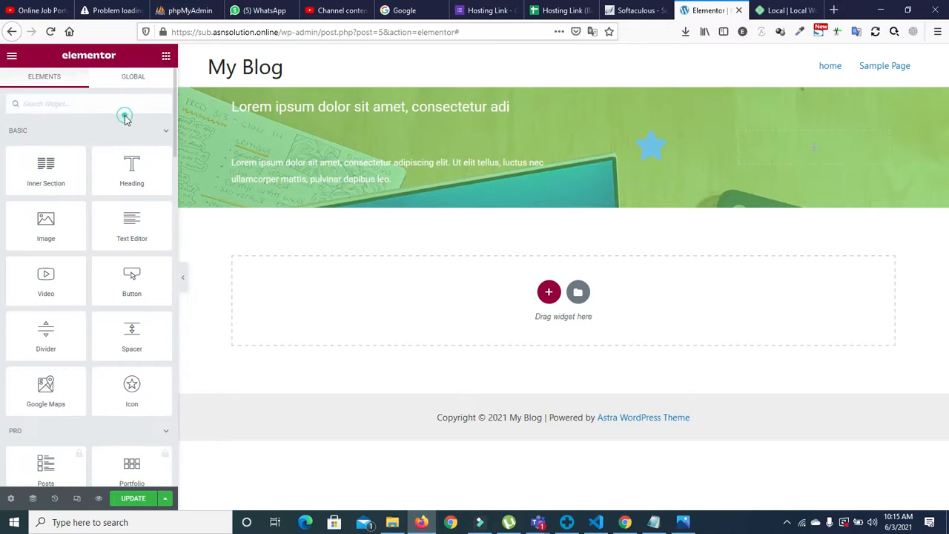
Step: Add a Text Editor widget beside the icon and replace its placeholder with the phone number
type("iext")
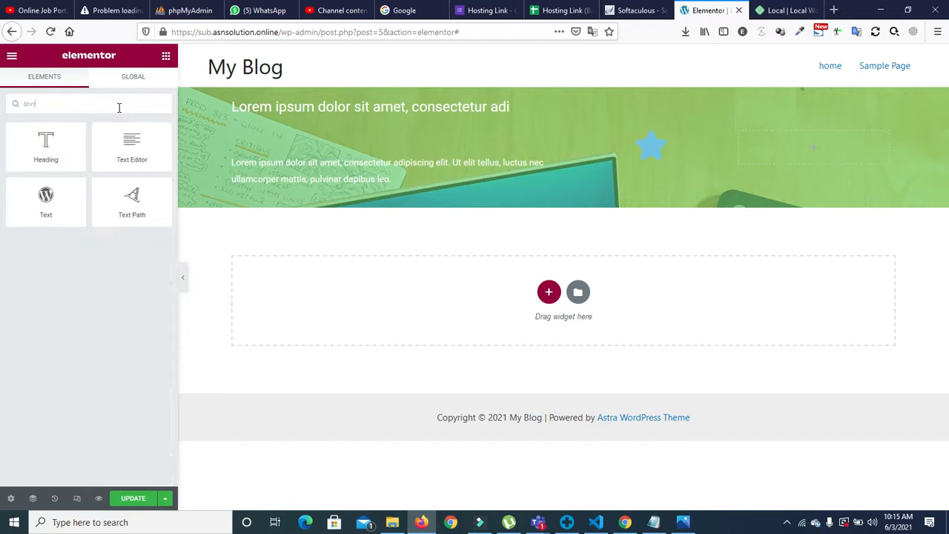
left_click_drag(126, 144, 792, 154)
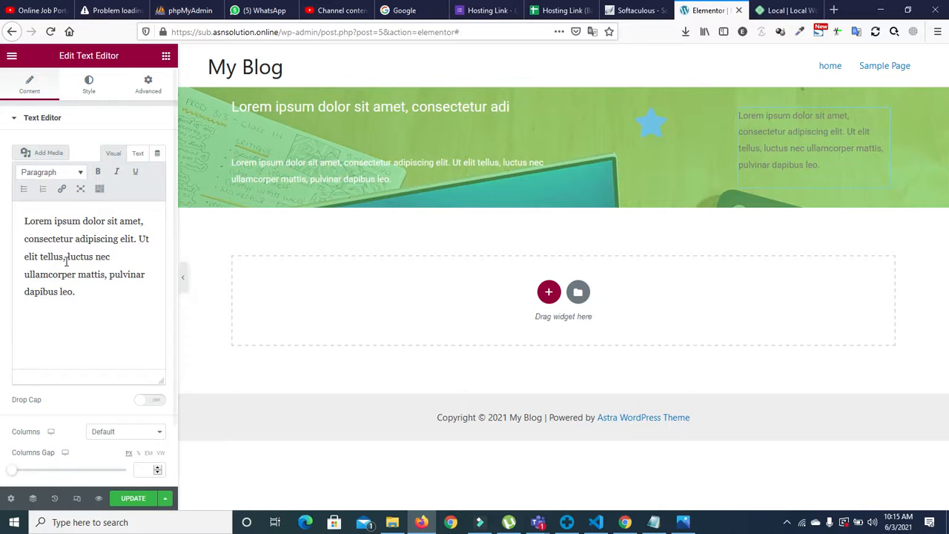
triple_click(80, 291)
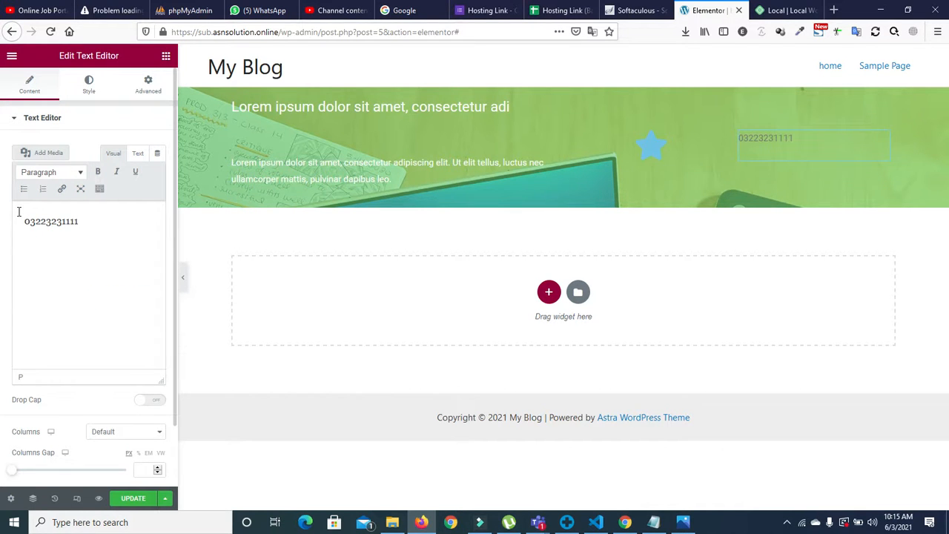
Step: Replace the star icon with the Phone alt icon from the Icon Library
left_click(656, 152)
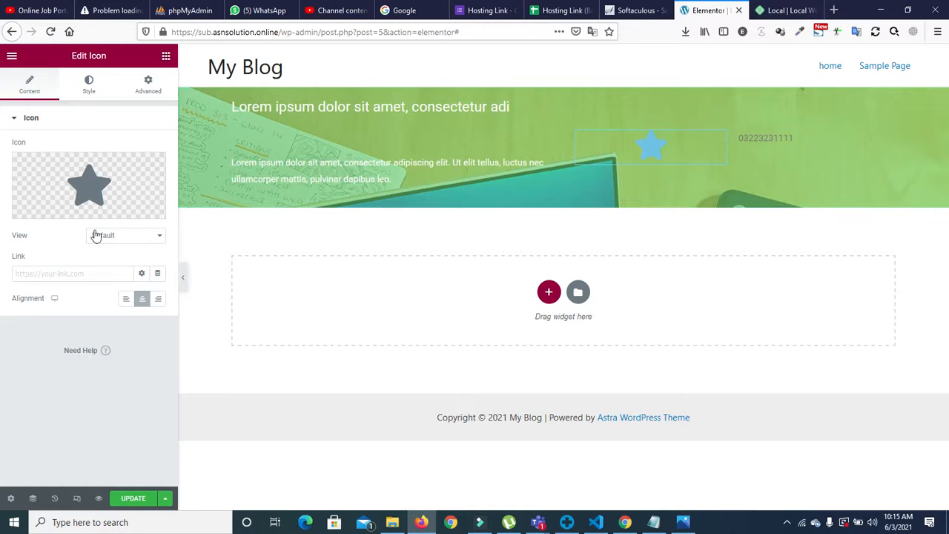
left_click(91, 90)
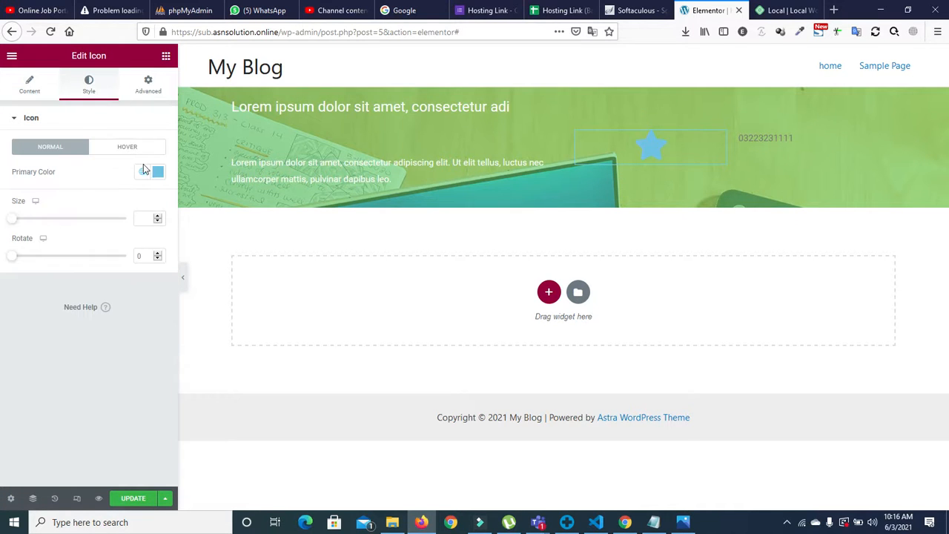
left_click(20, 79)
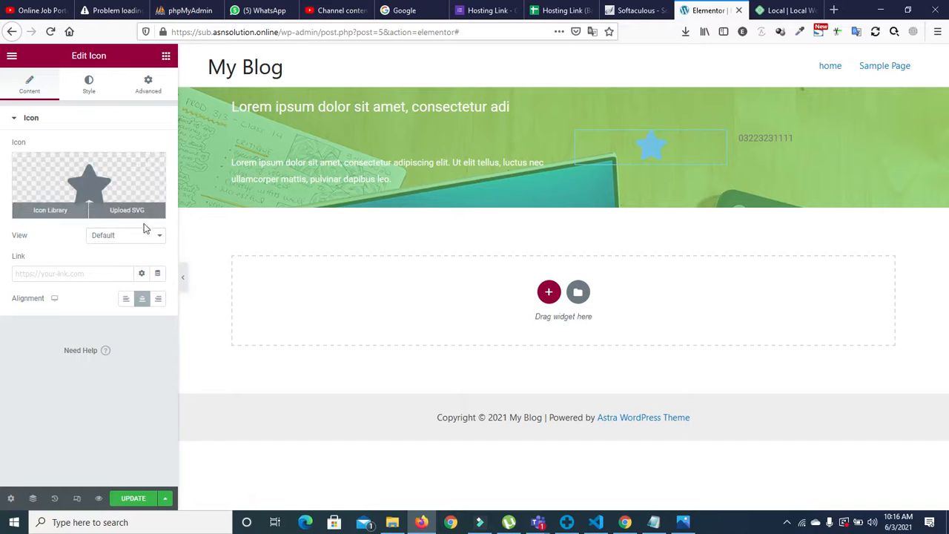
left_click(127, 199)
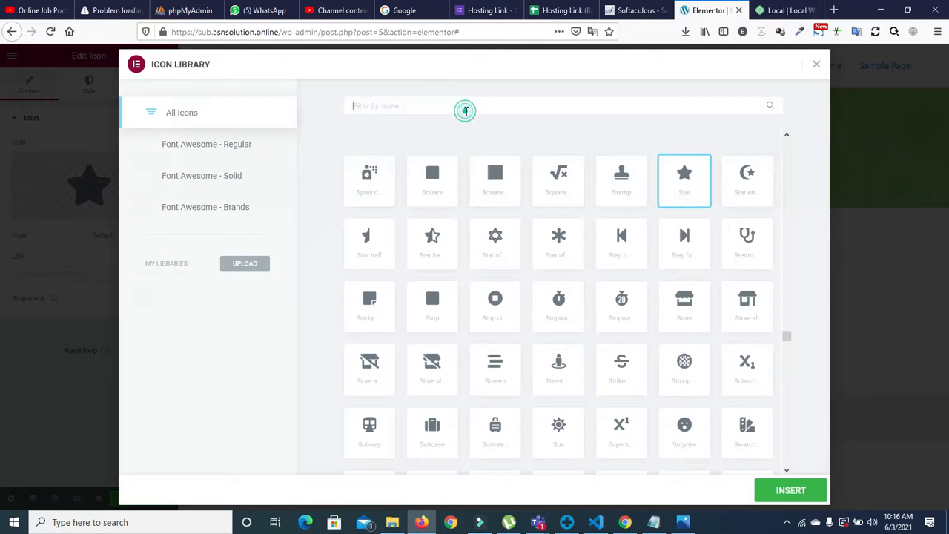
type("phone")
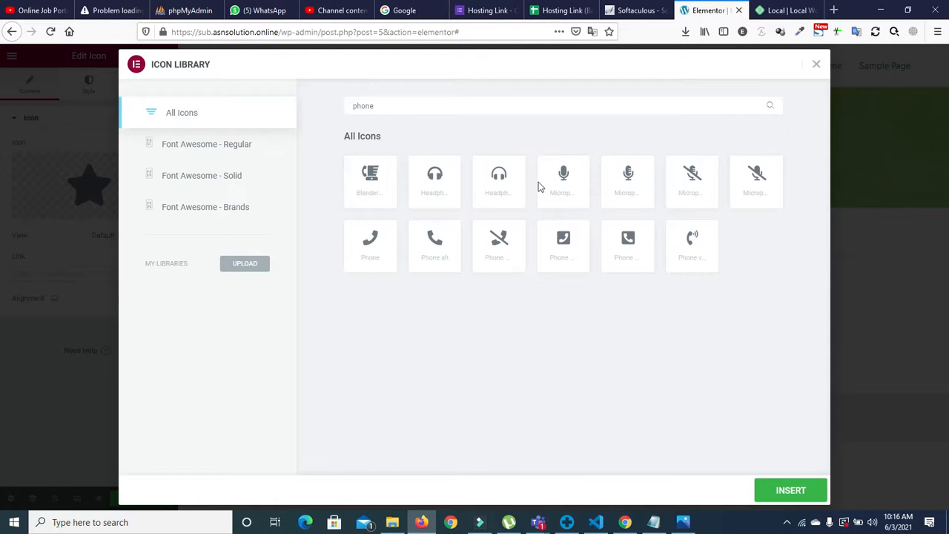
left_click(445, 242)
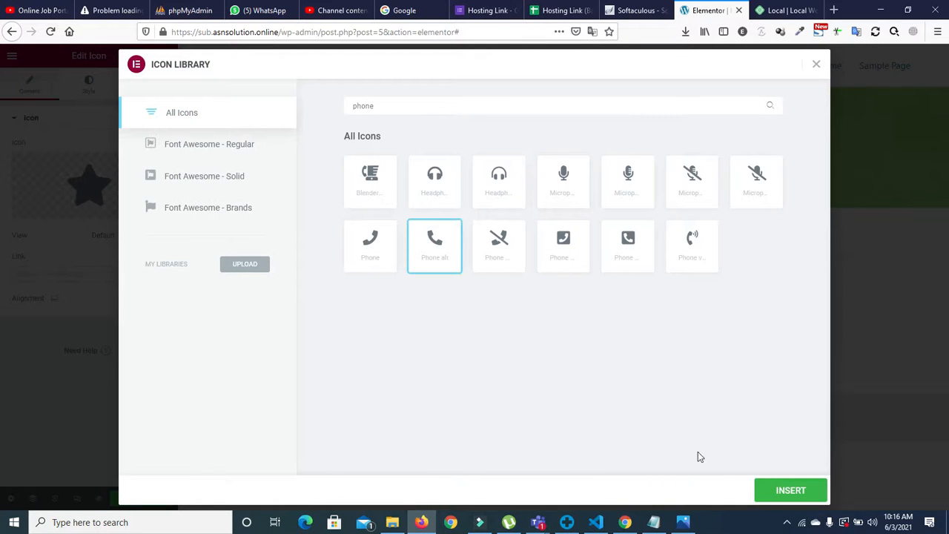
left_click(758, 495)
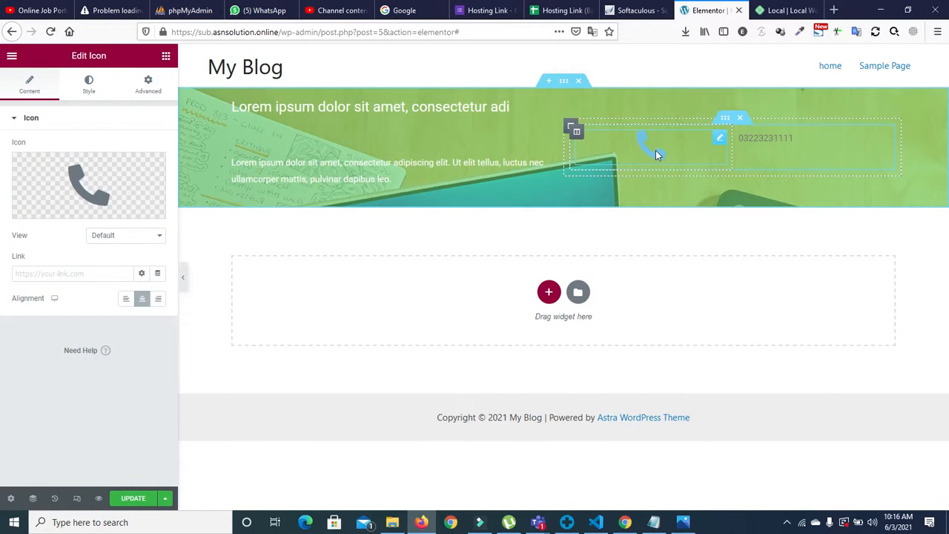
Step: Enlarge the phone icon to size 26, narrow its column to about 32%, and right-align it
left_click(80, 84)
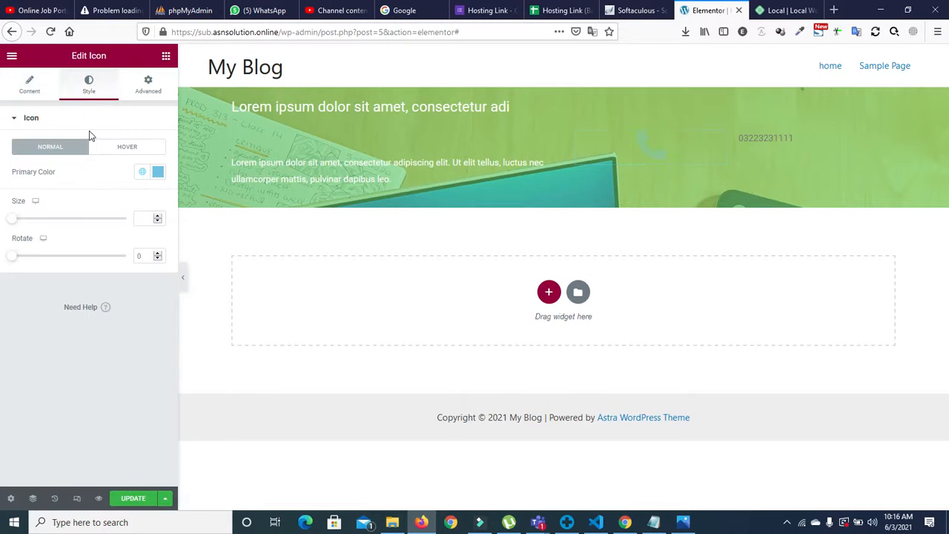
mouse_move(9, 222)
left_mouse_down()
mouse_move(46, 222)
mouse_move(18, 223)
left_mouse_up()
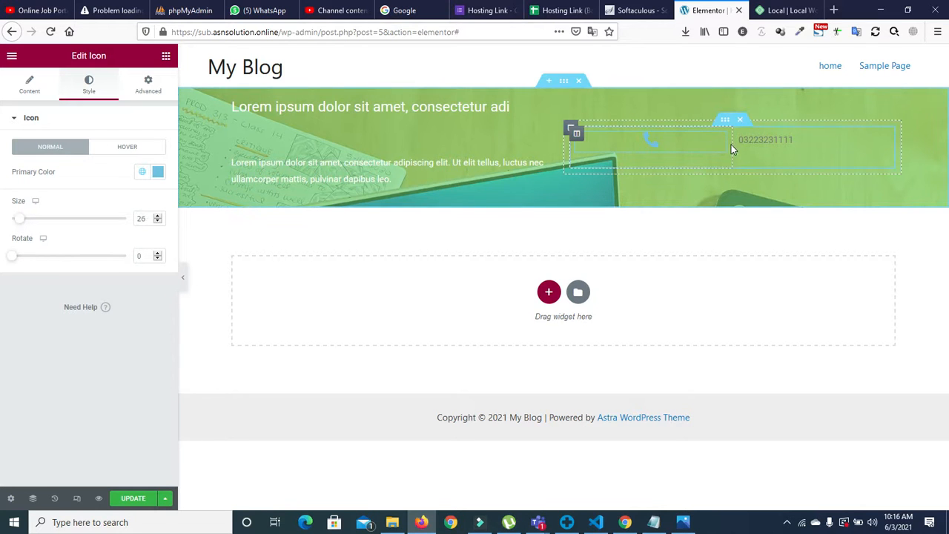
left_click_drag(733, 145, 671, 147)
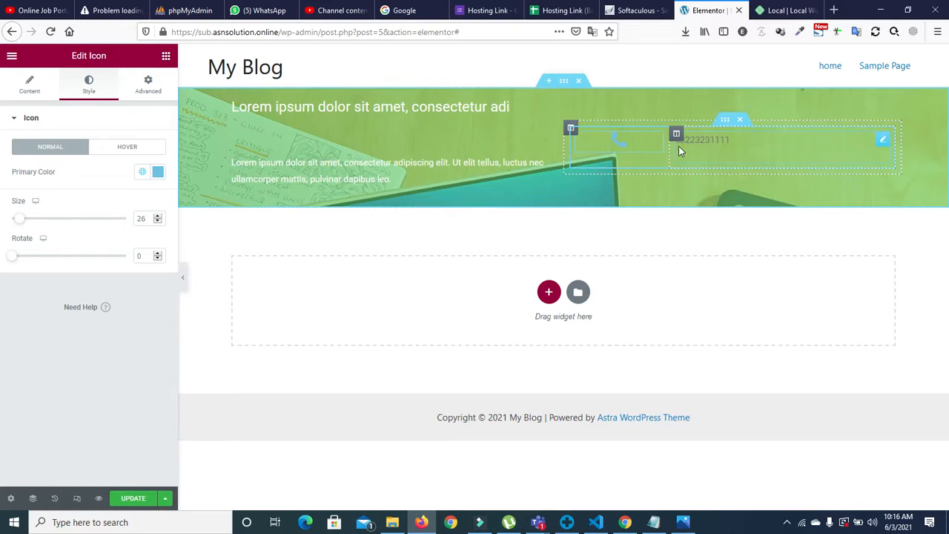
left_click_drag(669, 147, 675, 146)
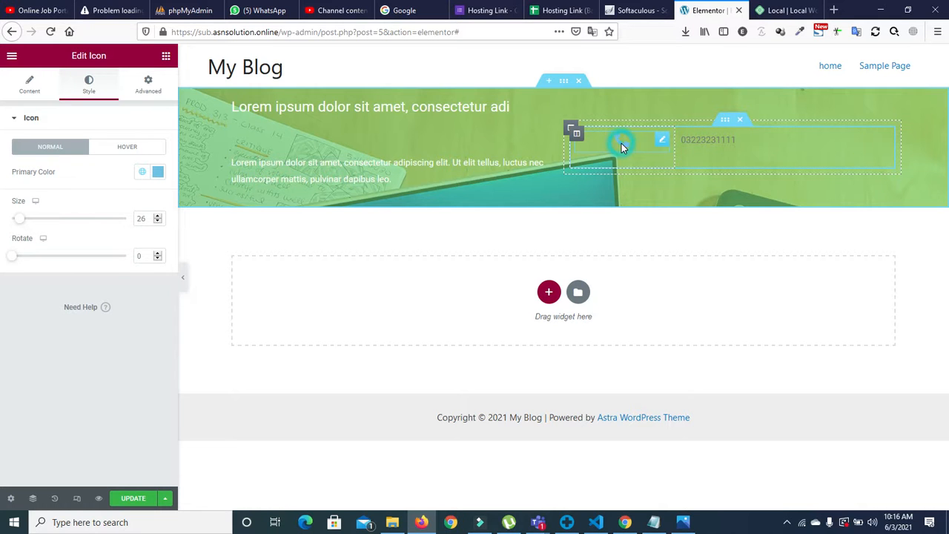
left_click(29, 85)
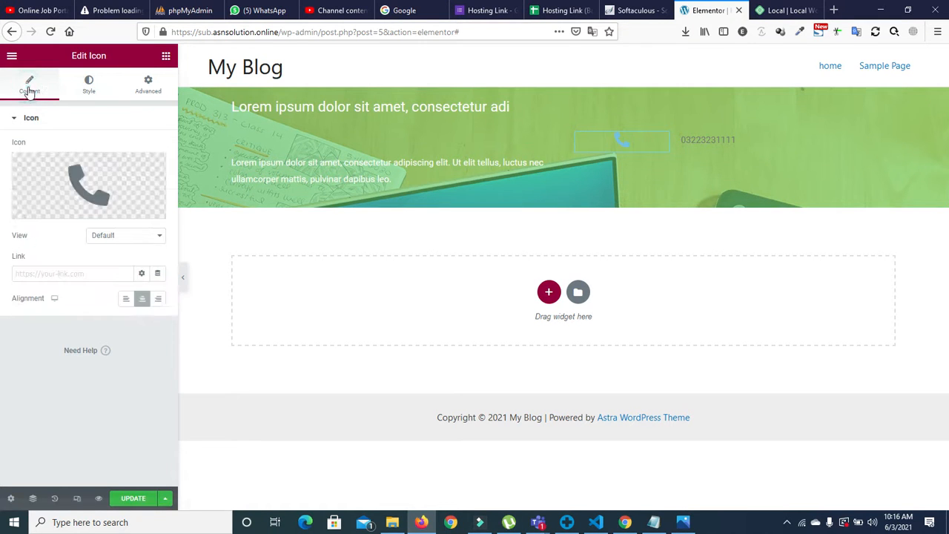
left_click(157, 299)
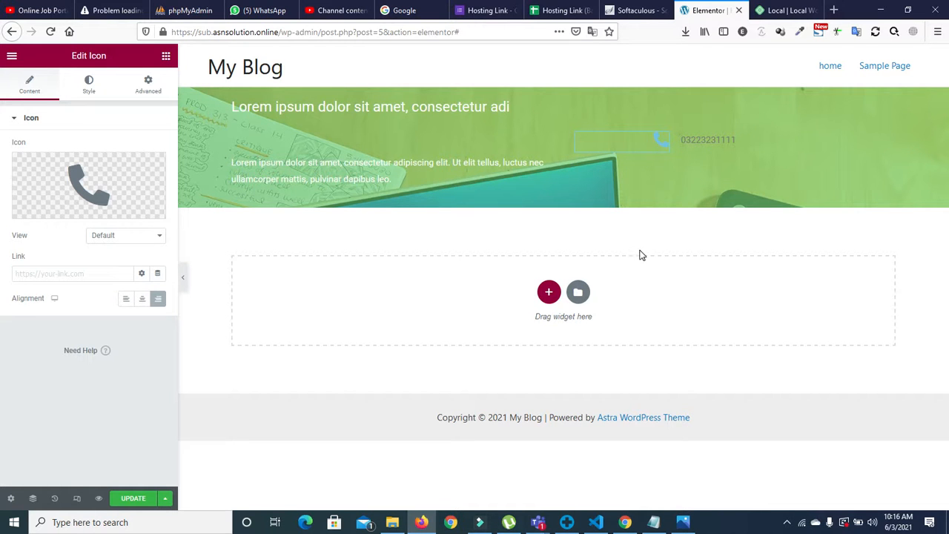
left_click(681, 523)
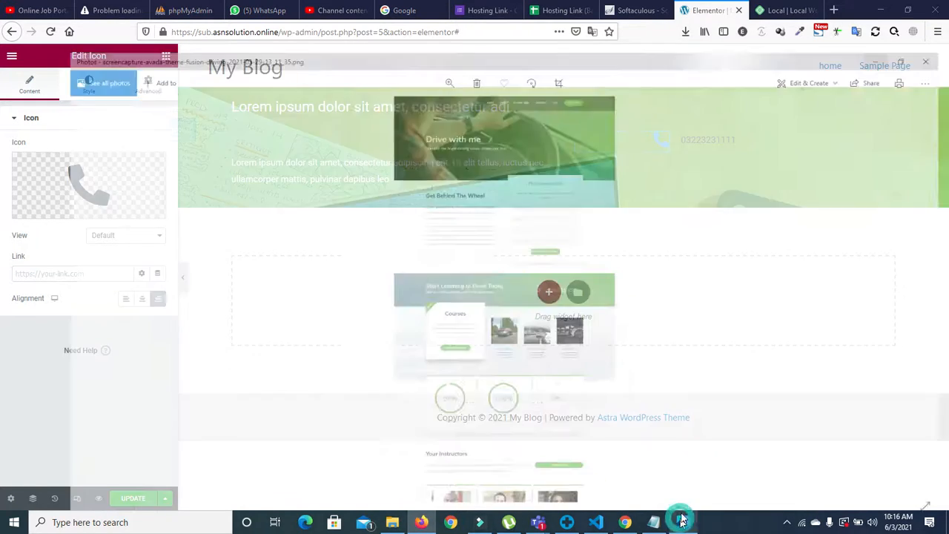
scroll(482, 129, "up", 3)
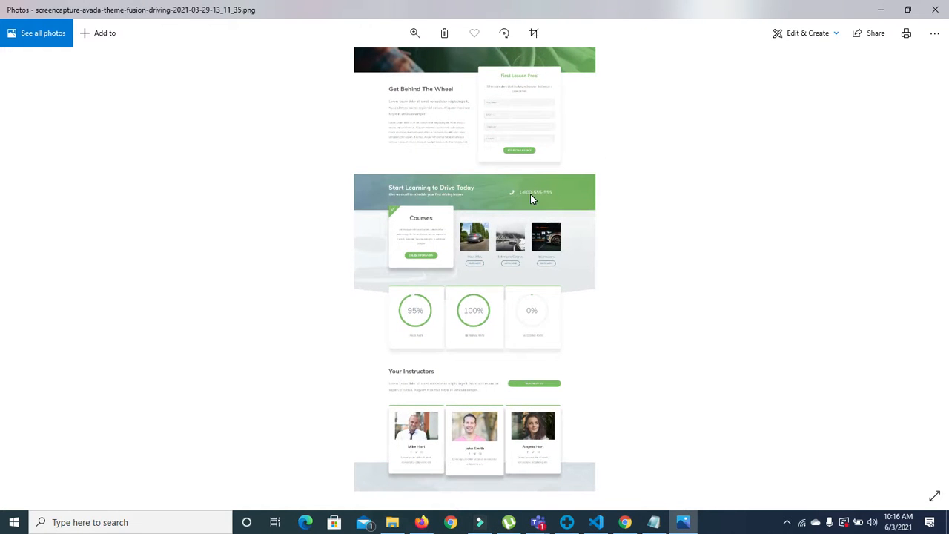
left_click(881, 13)
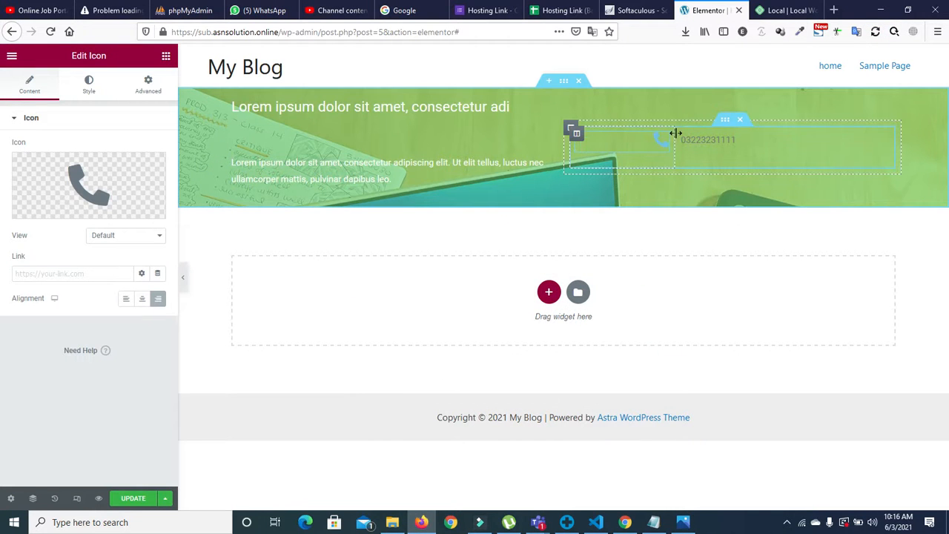
Step: Insert the missing digit into the hero phone number and make its text white
left_click(704, 140)
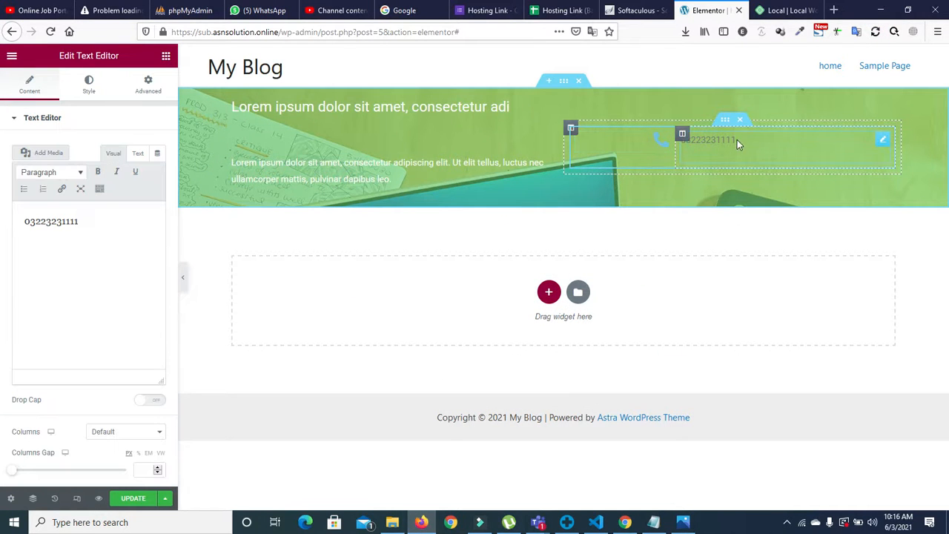
left_click(51, 217)
type("2")
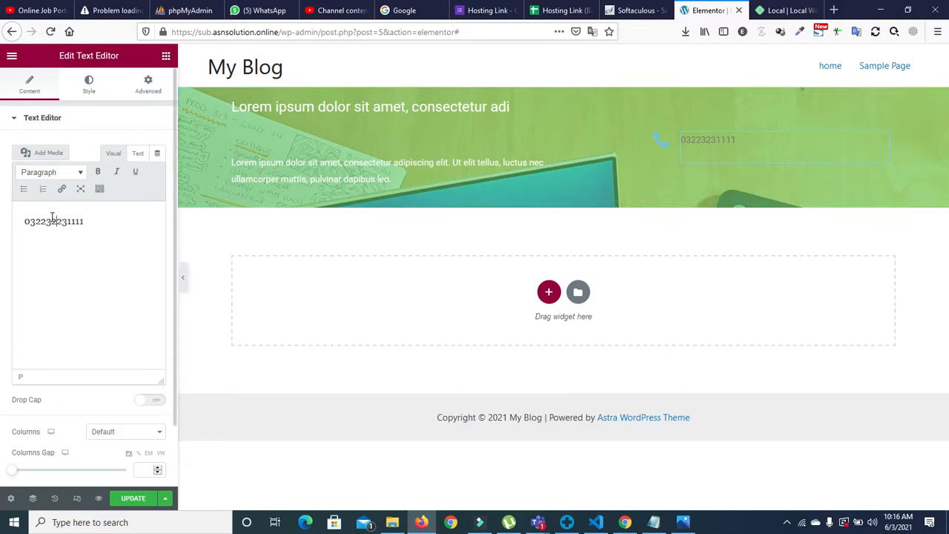
left_click(82, 83)
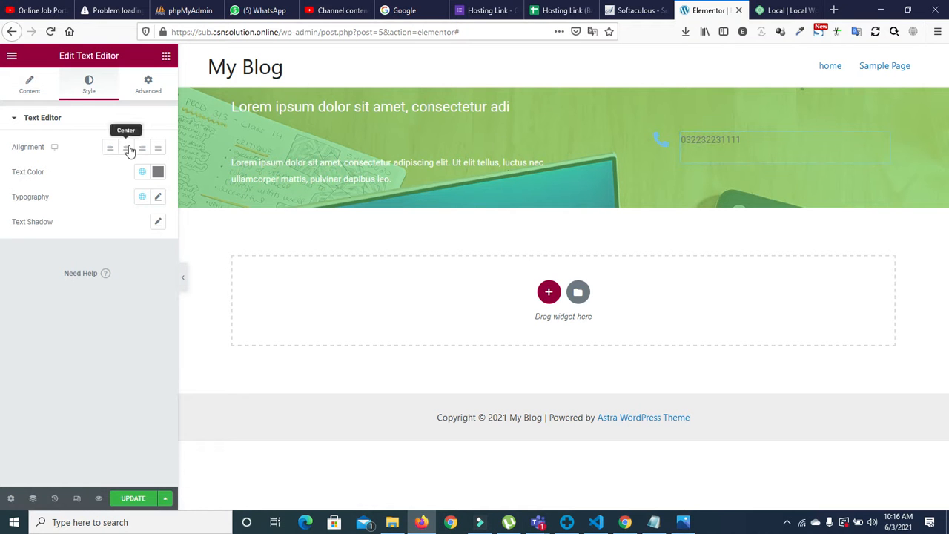
left_click(141, 173)
left_click(73, 306)
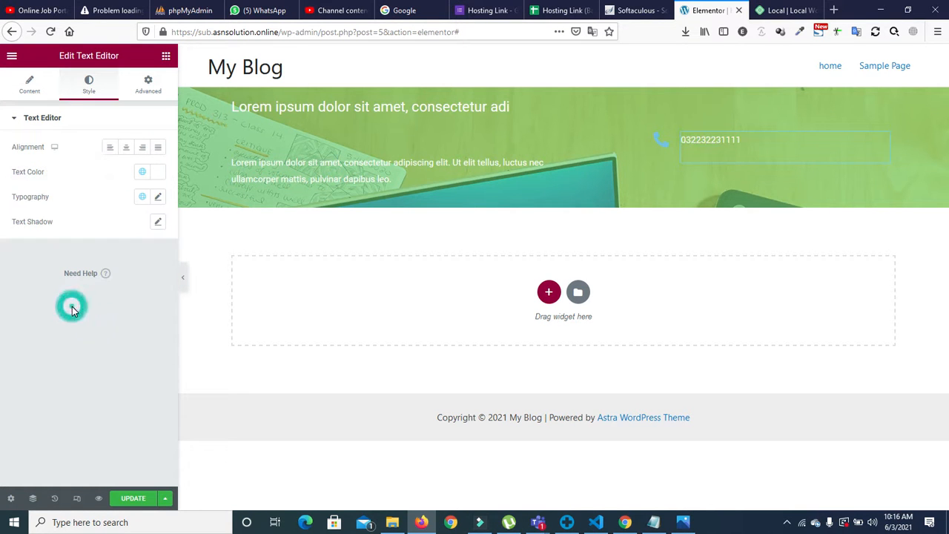
left_click(665, 142)
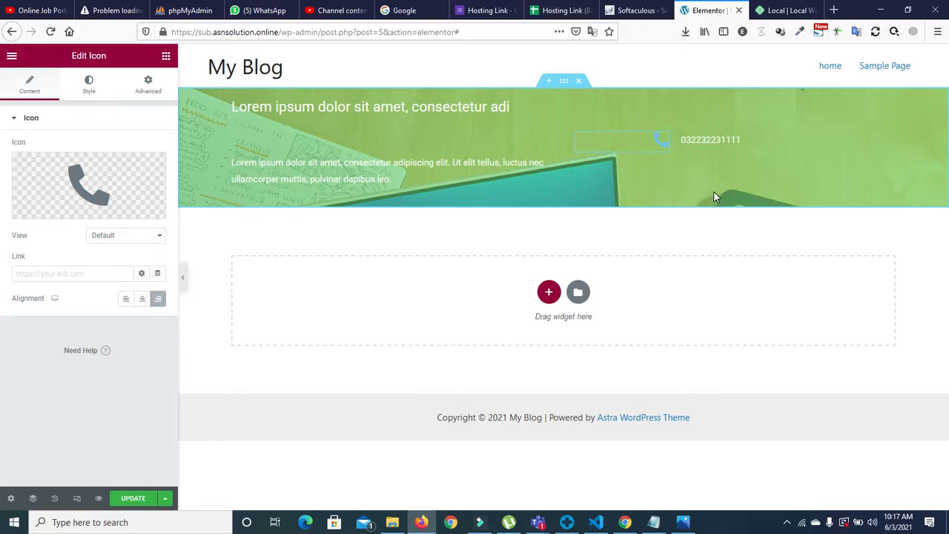
left_click(352, 163)
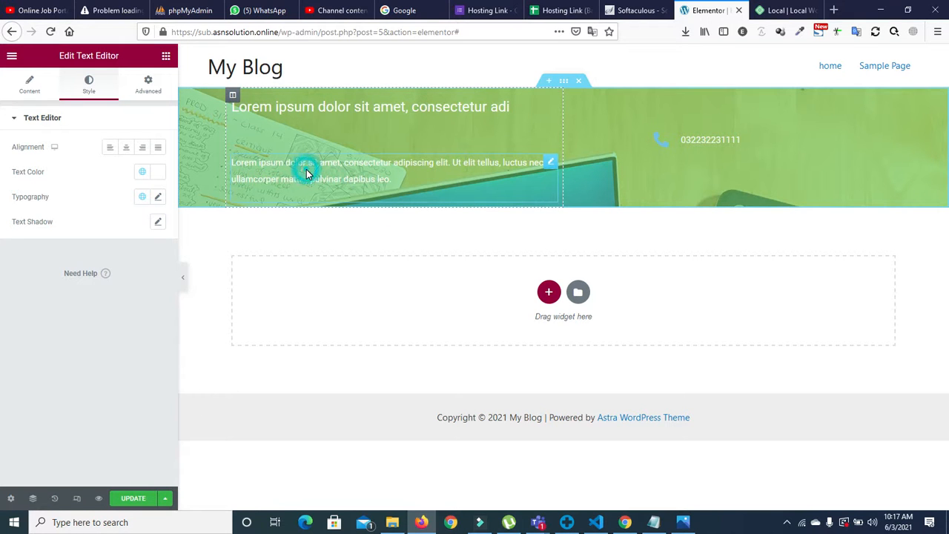
Step: Unlink the hero paragraph's margin and set its top margin to -46 px
left_click(156, 92)
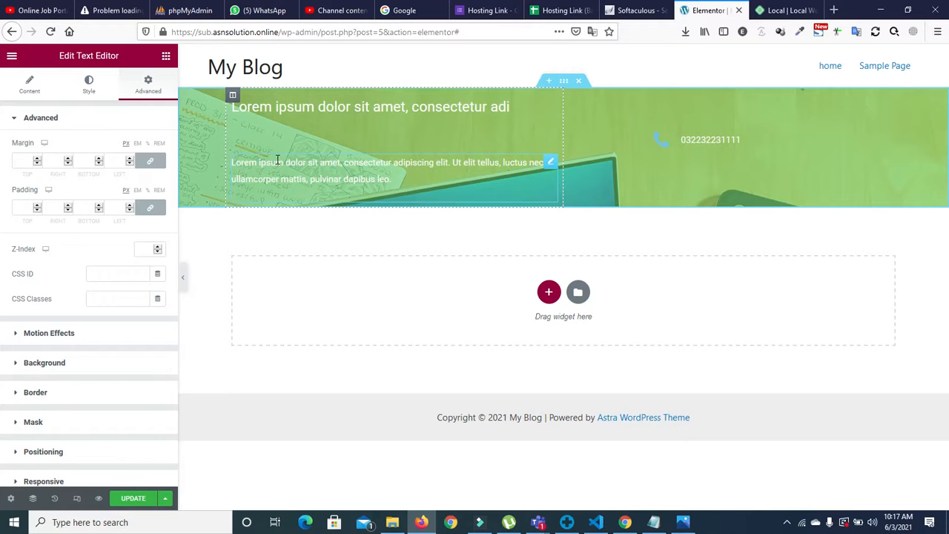
left_click(150, 160)
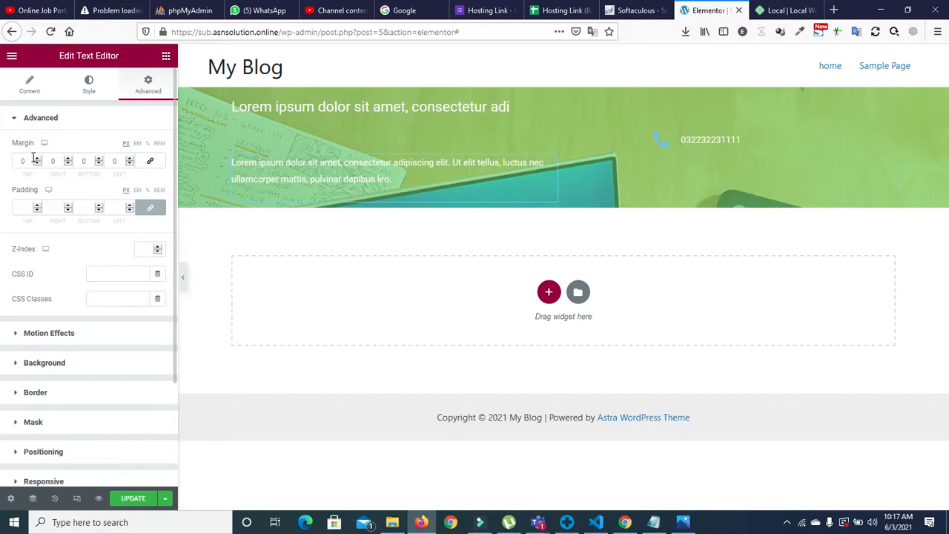
left_click(37, 164)
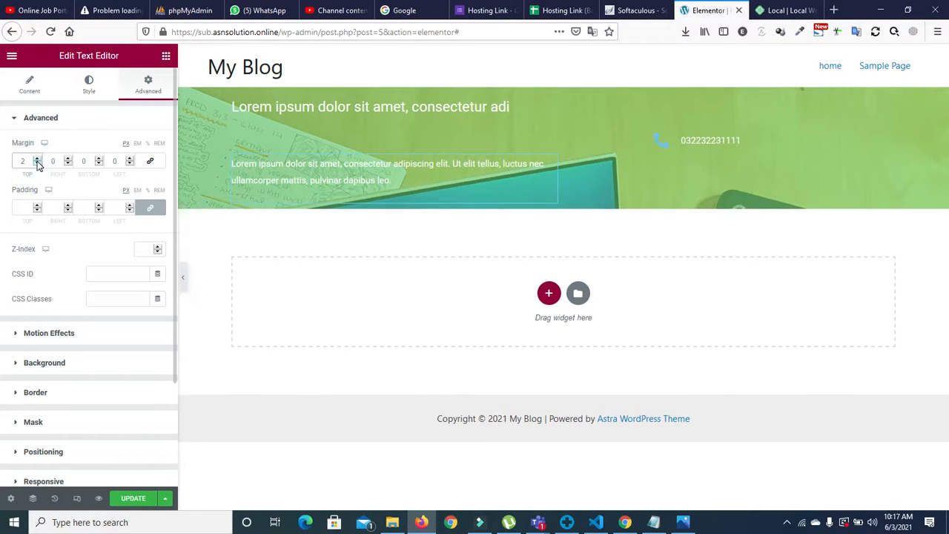
left_click_drag(37, 163, 37, 164)
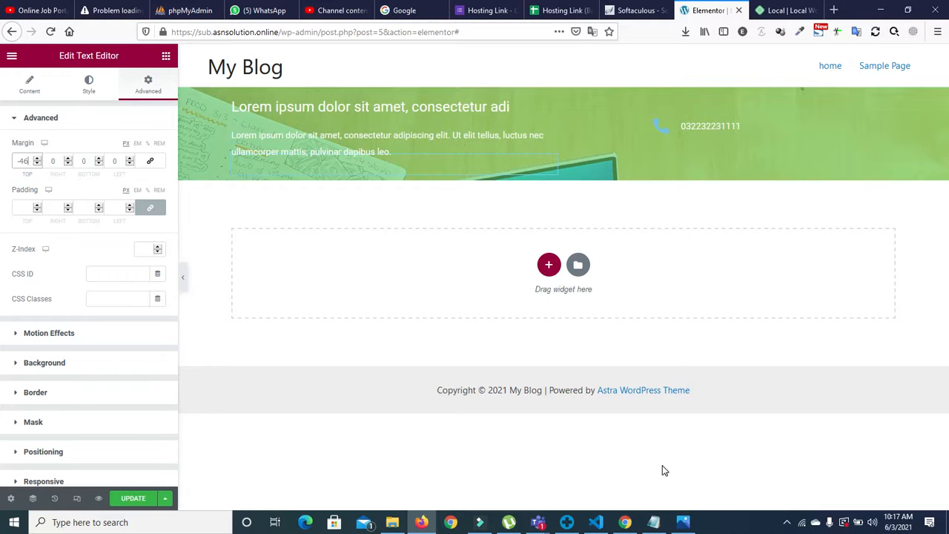
left_click(683, 522)
Step: Zoom in on the driving-theme reference screenshot in Photos, then minimize it
scroll(458, 171, "up", 2)
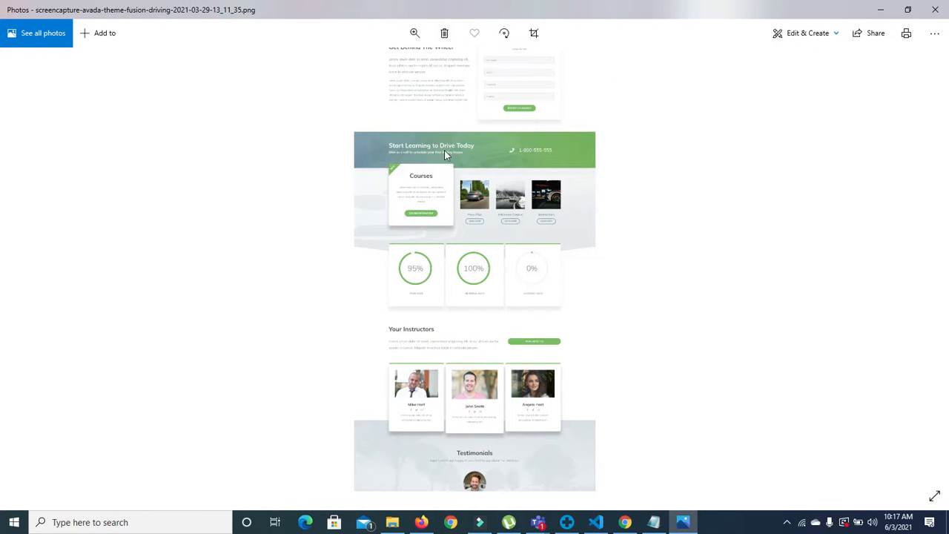
left_click(683, 522)
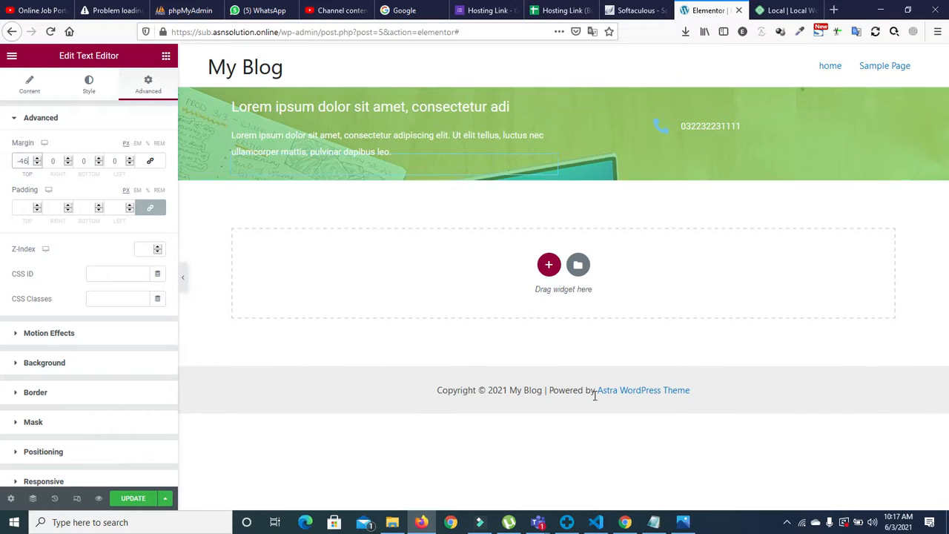
left_click(683, 522)
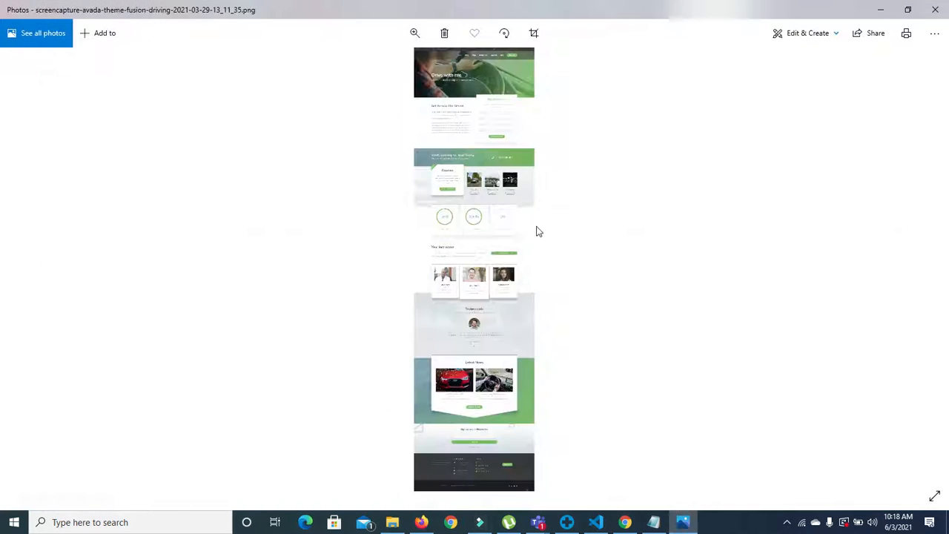
scroll(459, 172, "up", 2)
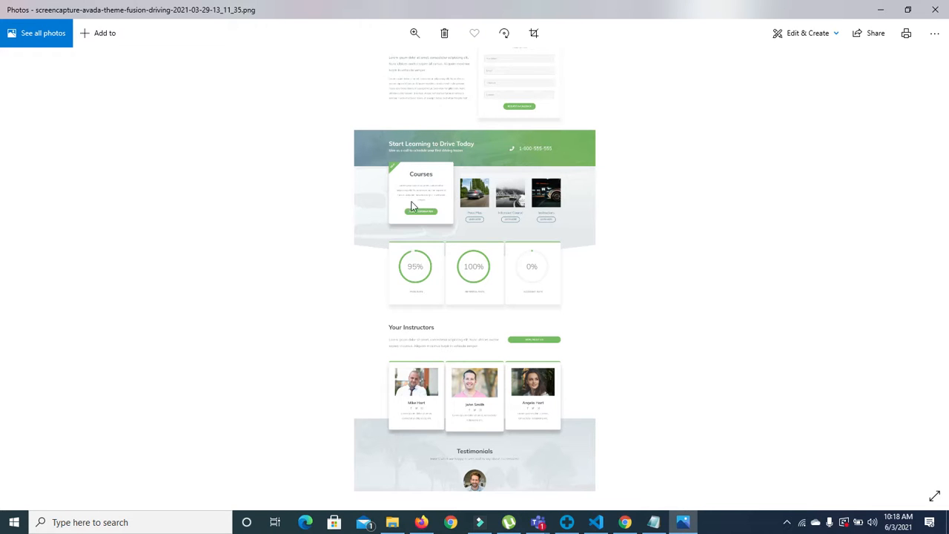
left_click(881, 10)
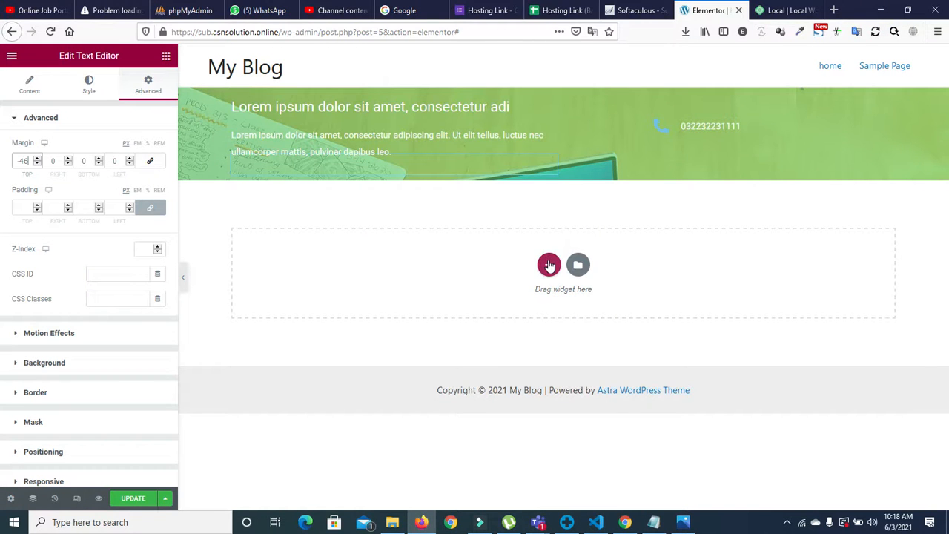
Step: Add a four-column section below the hero and resize its columns to roughly a quarter each
left_click(549, 264)
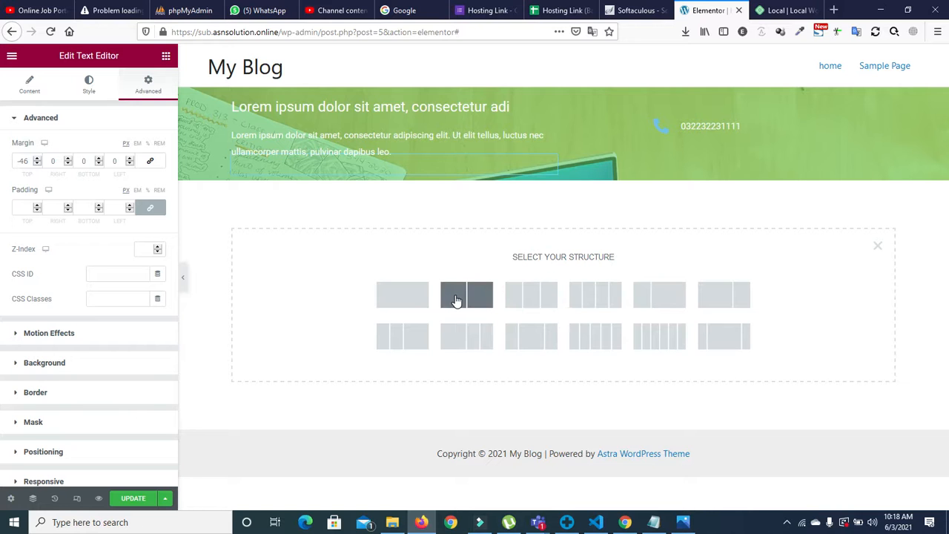
left_click(587, 307)
left_click(394, 200)
left_click_drag(394, 199, 409, 201)
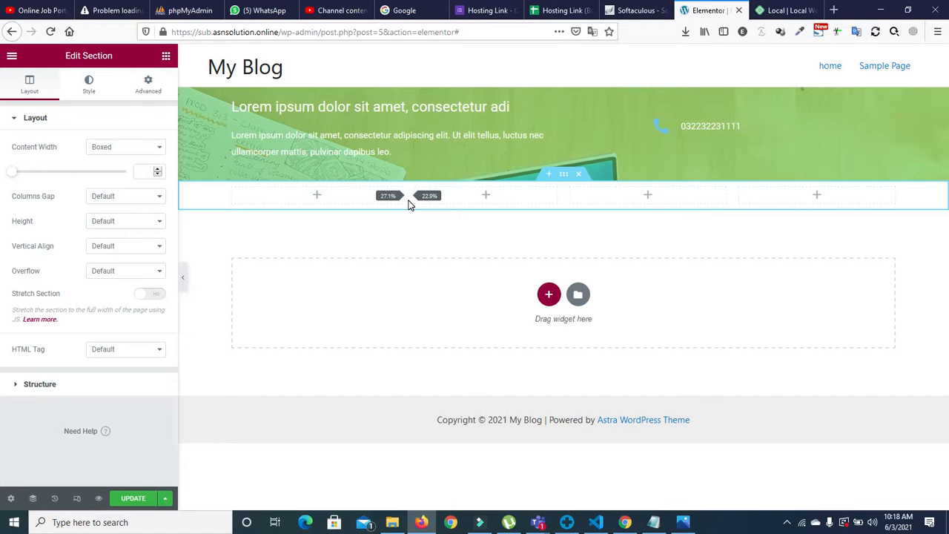
left_click_drag(408, 201, 422, 202)
left_click_drag(564, 198, 570, 203)
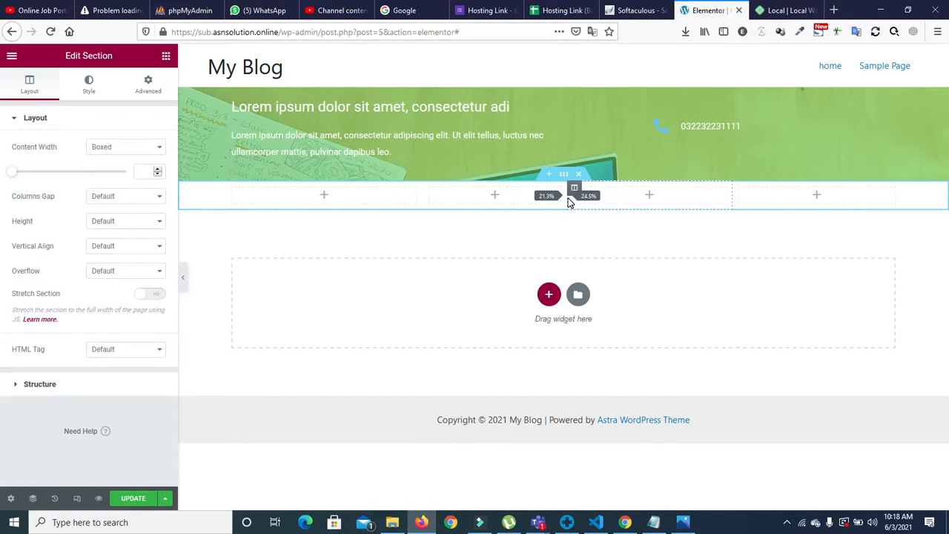
left_click_drag(569, 203, 571, 203)
left_click_drag(570, 203, 569, 204)
left_click_drag(564, 205, 564, 204)
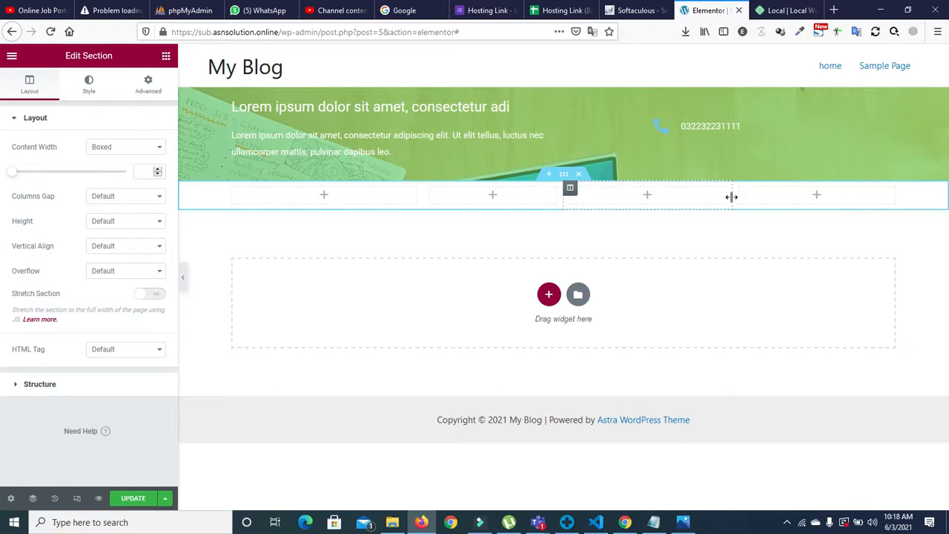
left_click_drag(731, 197, 729, 202)
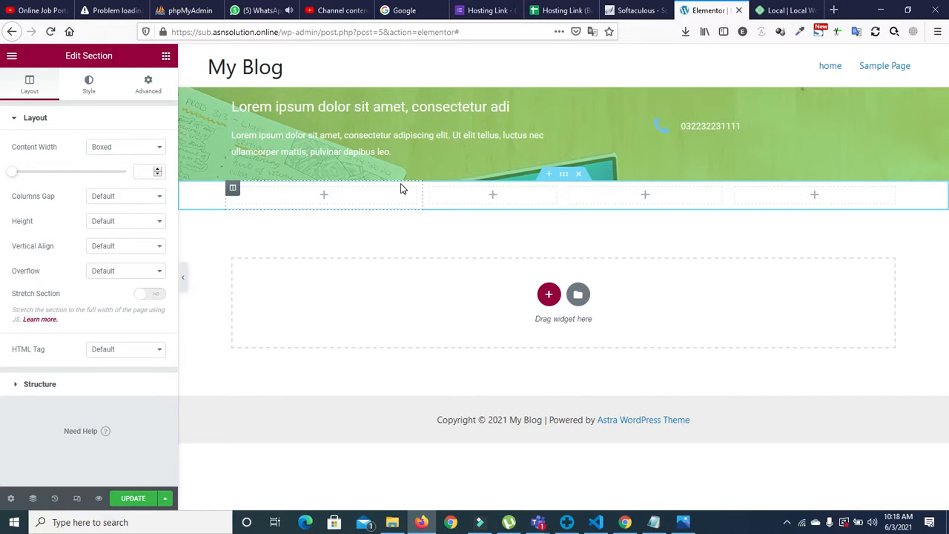
Step: Widen the first column to about 31%, then delete the four-column section
left_click(849, 493)
left_click(849, 493)
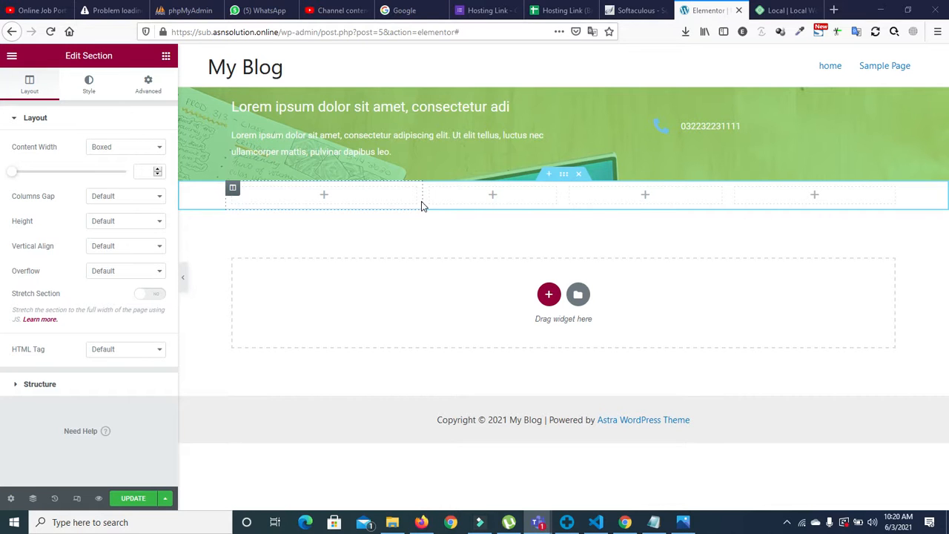
mouse_move(423, 203)
left_mouse_down()
mouse_move(440, 206)
mouse_move(419, 204)
left_mouse_up()
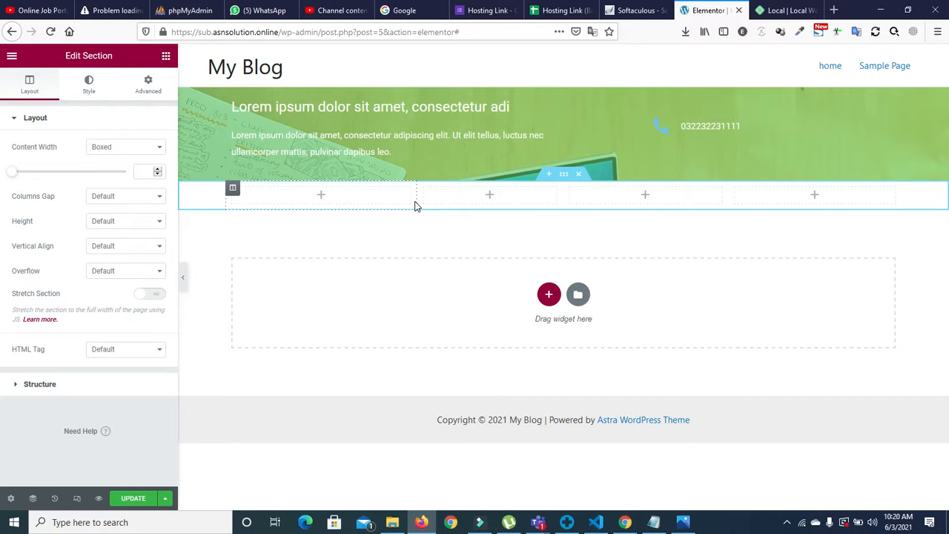
left_click(583, 174)
Step: Try a three-column layout with a wide first column, then delete it
left_click(551, 266)
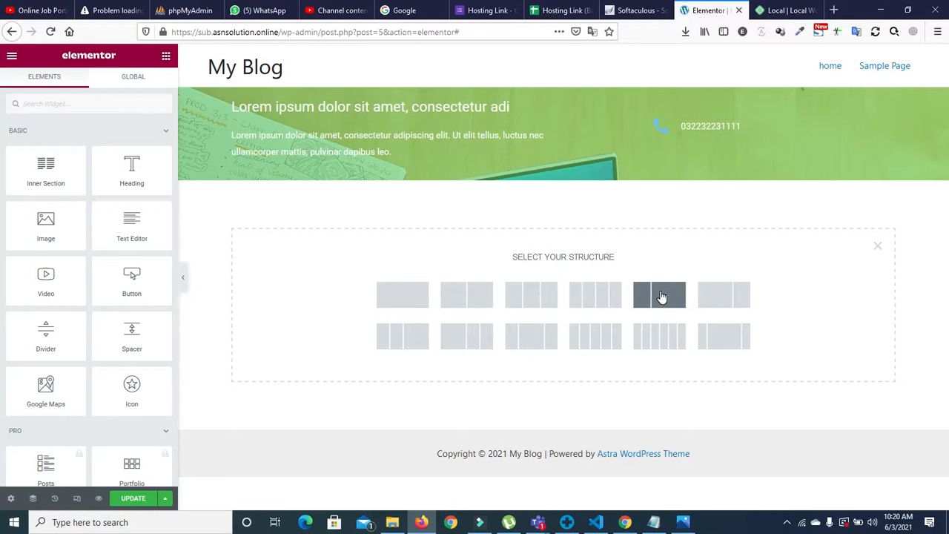
left_click(469, 340)
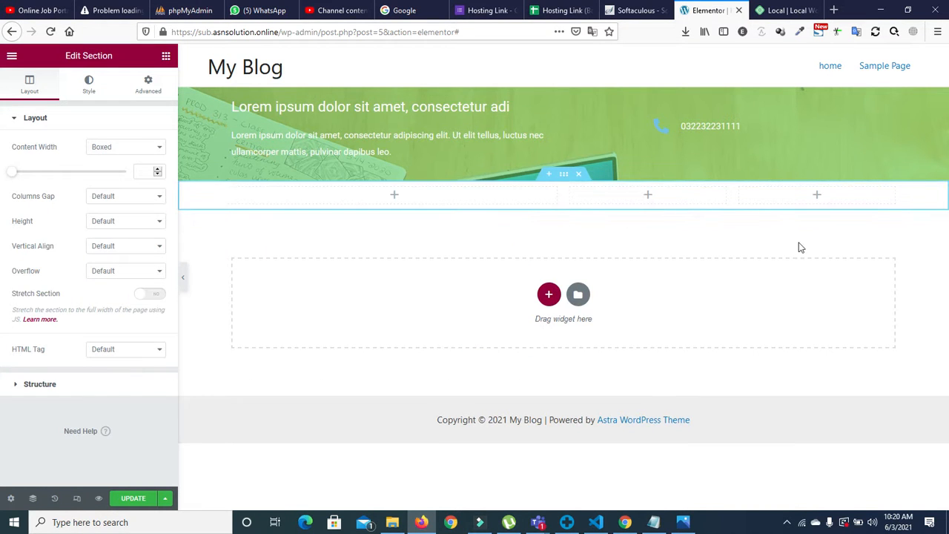
right_click(740, 192)
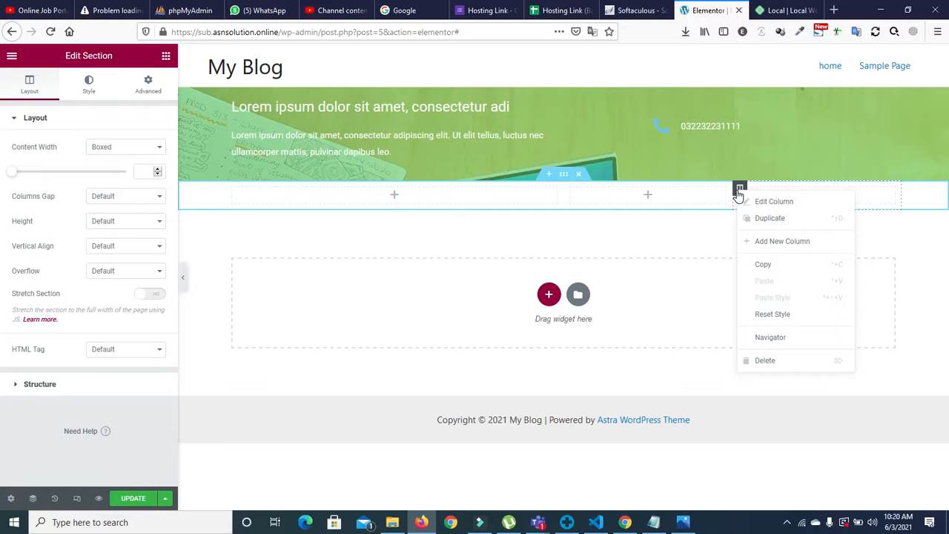
left_click(581, 174)
Step: Try a four-column layout again, delete it, and reopen the structure chooser
left_click(550, 265)
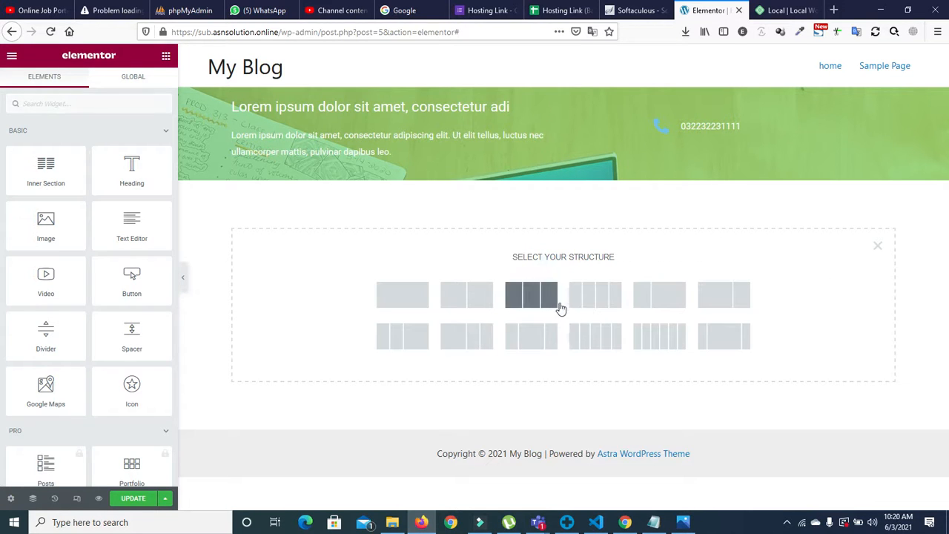
left_click(604, 304)
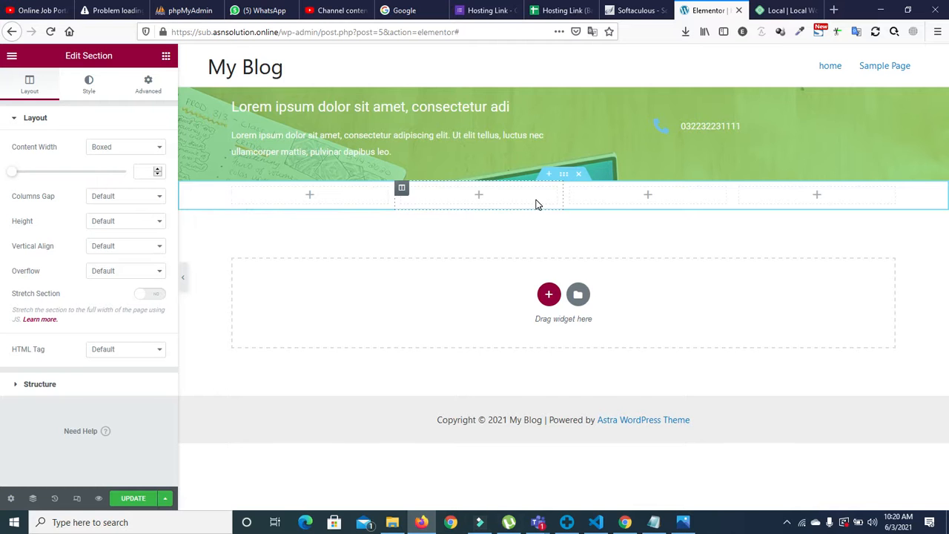
left_click_drag(394, 192, 425, 195)
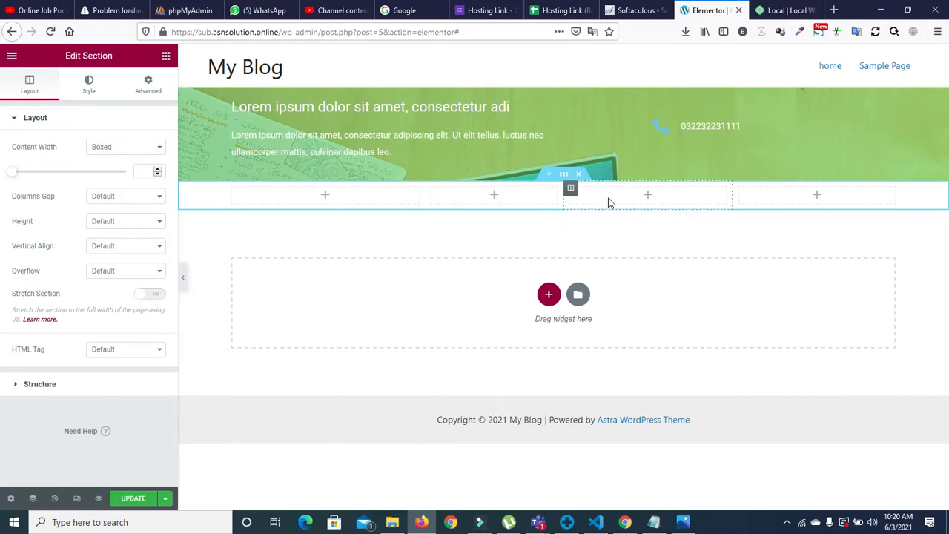
left_click(579, 174)
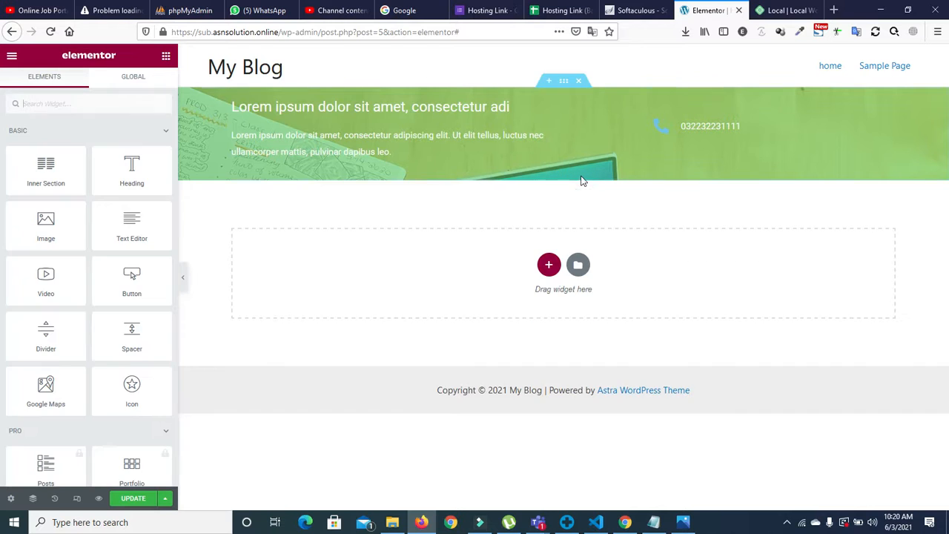
left_click(550, 263)
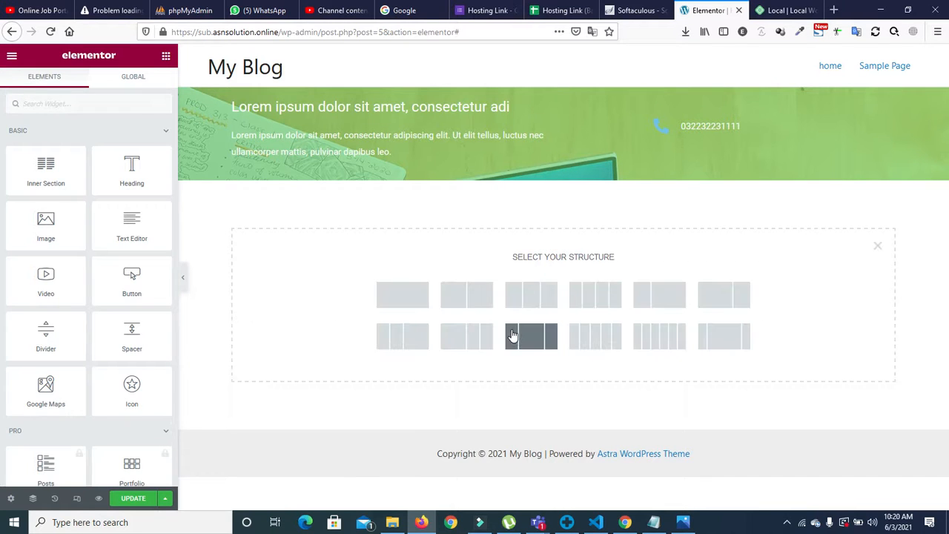
Step: Add a 50/25/25 three-column section and duplicate its last column to make a fourth
left_click(475, 335)
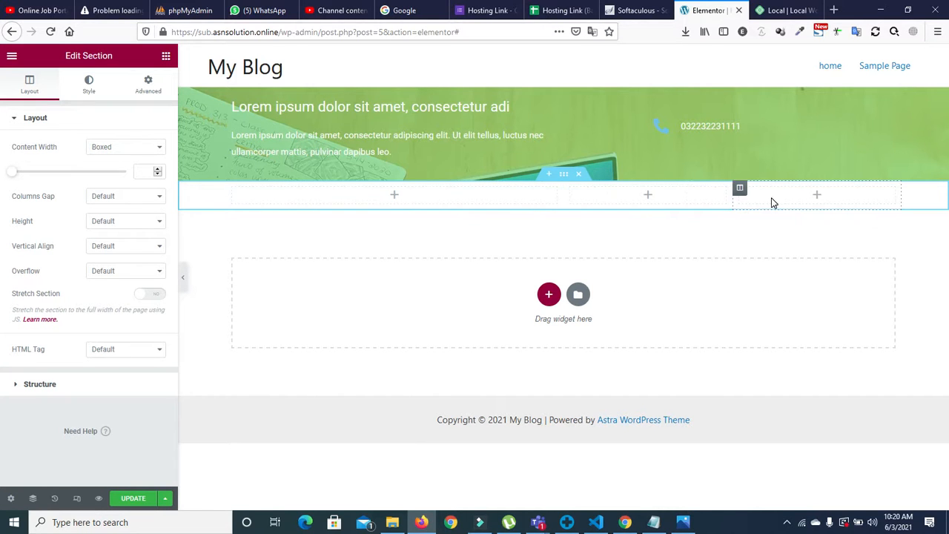
right_click(740, 188)
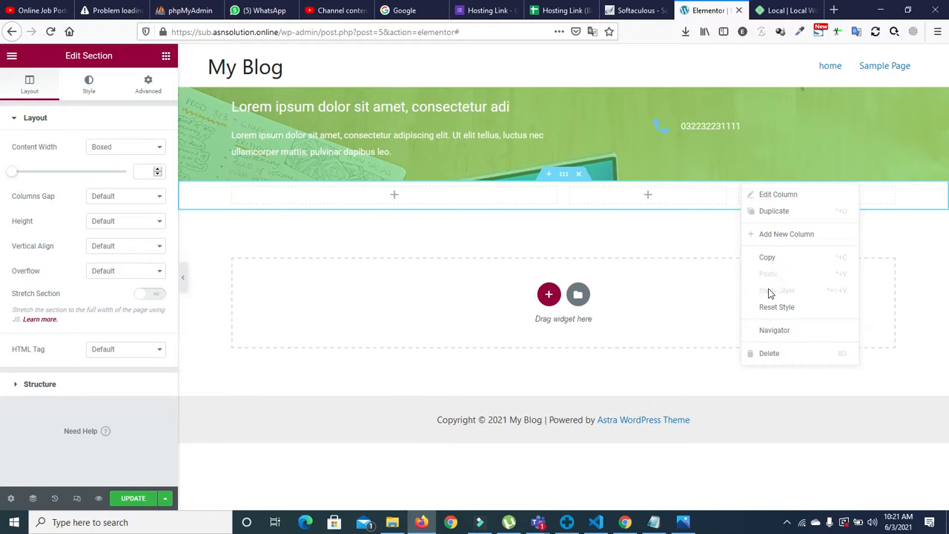
left_click(764, 216)
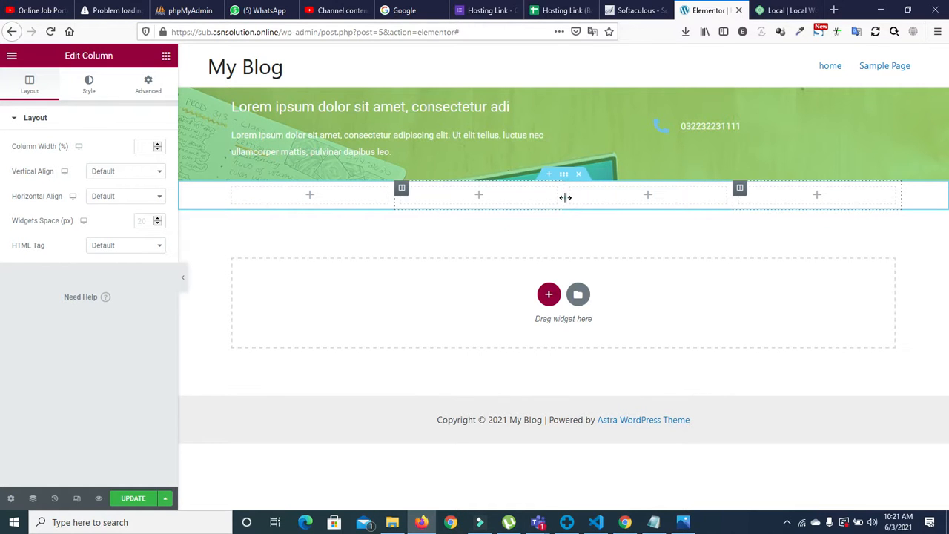
Step: Resize the columns: first widest, middle two near 25% and 23.5%, last at 20%
left_click_drag(566, 198, 592, 200)
left_click_drag(733, 203, 763, 205)
left_click_drag(397, 201, 439, 208)
left_click_drag(589, 197, 605, 204)
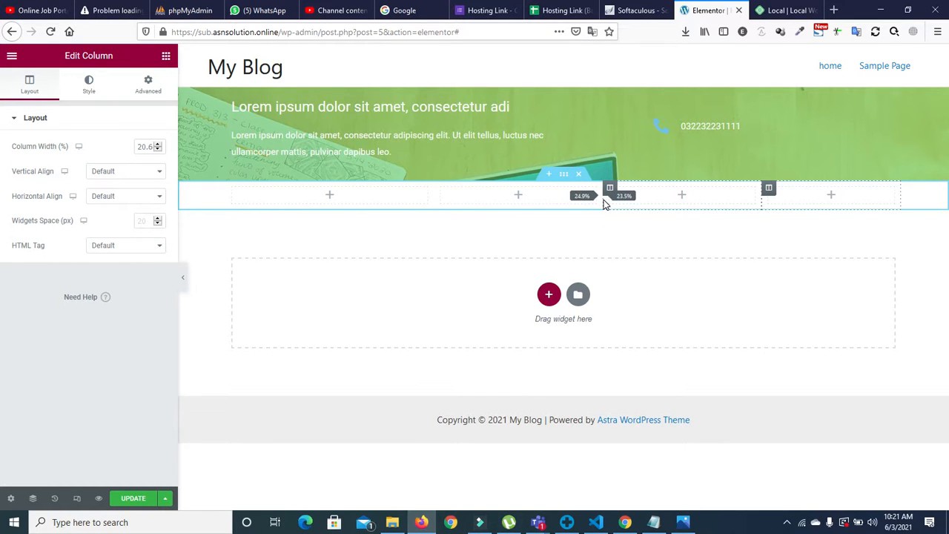
left_click_drag(603, 199, 611, 204)
left_click_drag(610, 204, 617, 205)
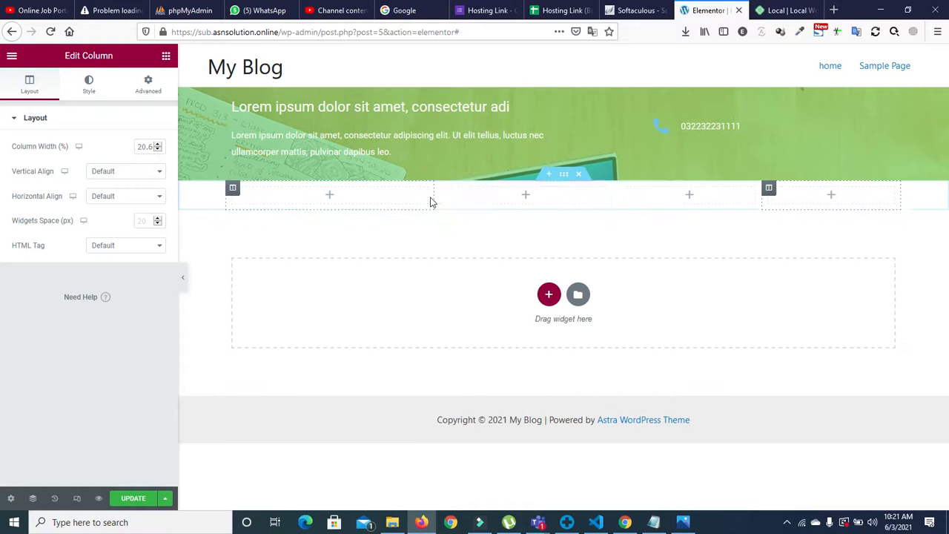
left_click_drag(434, 198, 456, 198)
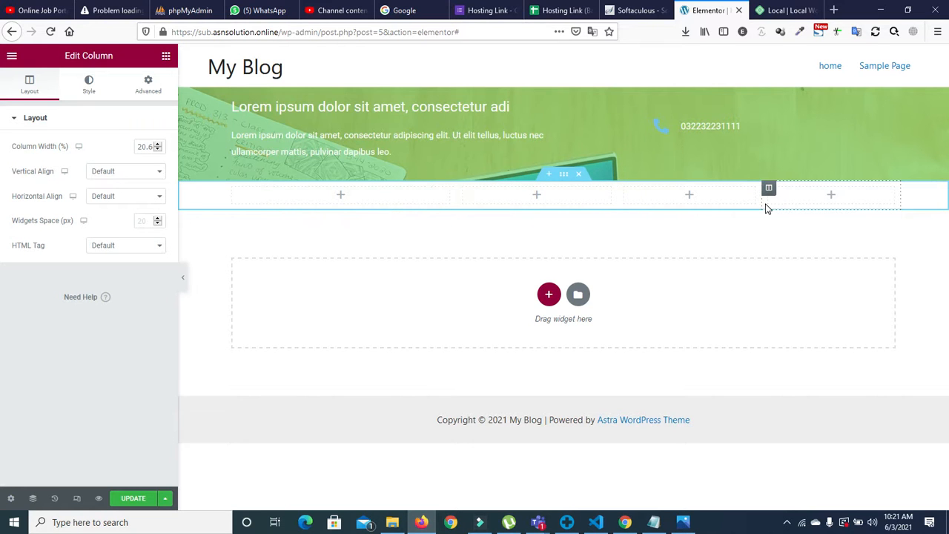
left_click_drag(763, 201, 769, 208)
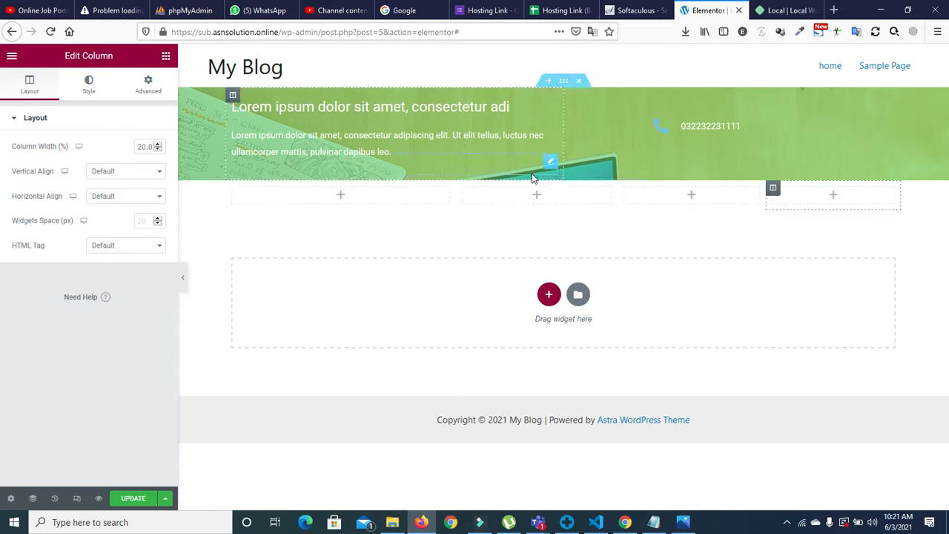
Step: Insert the shopping-bags photo into the second column and add a heading beneath it
left_click(167, 55)
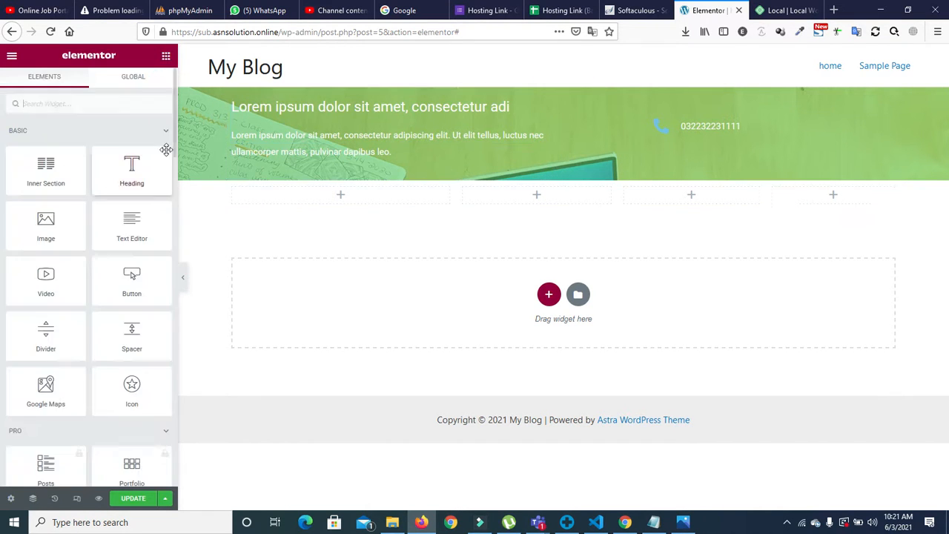
left_click_drag(46, 221, 547, 194)
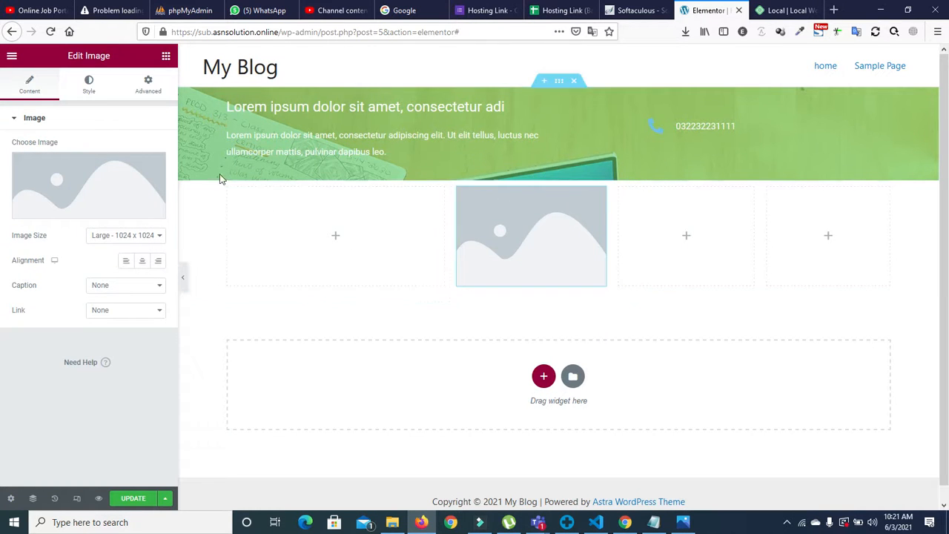
left_click(111, 185)
left_click(182, 221)
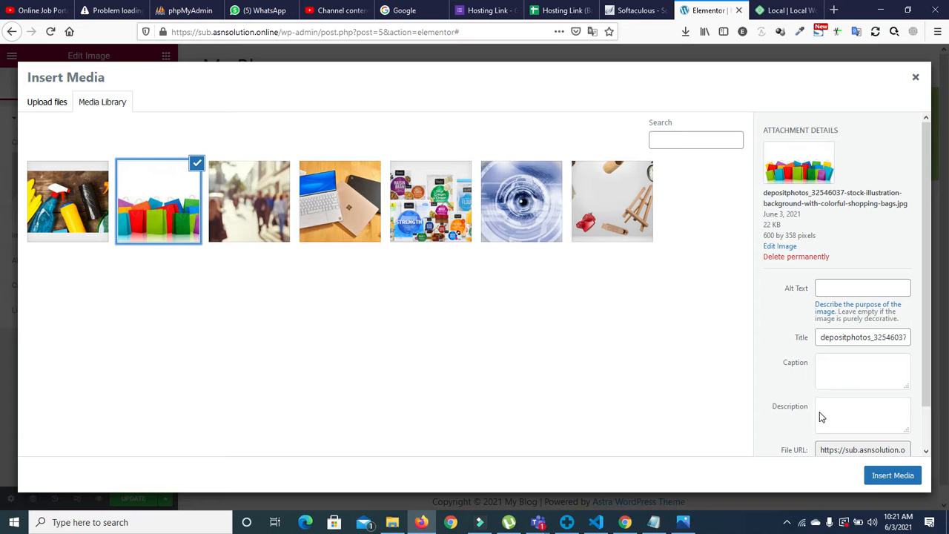
left_click(884, 476)
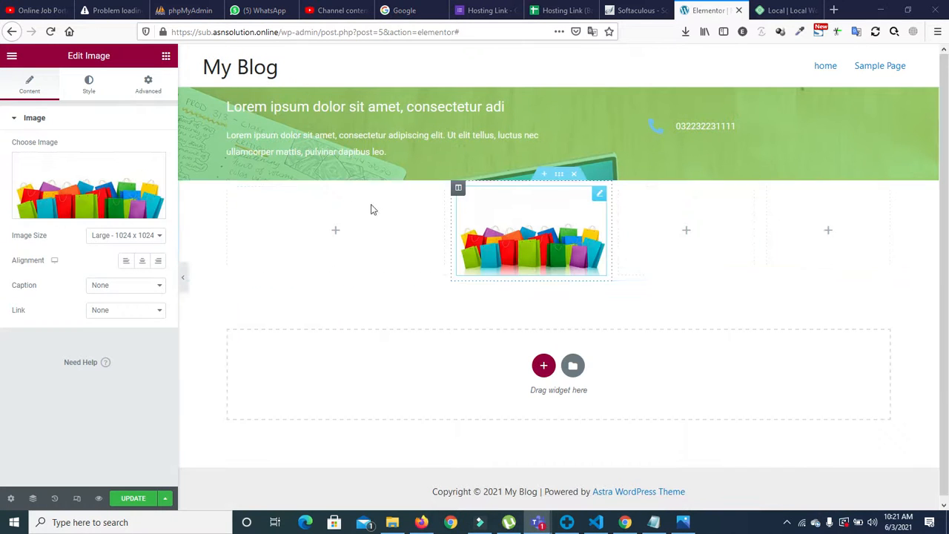
left_click(166, 56)
left_click_drag(130, 189, 539, 281)
Step: Replace the image card's heading text with 'Technical desgin'
left_click_drag(121, 159, 77, 157)
key("BackSpace")
key("BackSpace")
key("BackSpace")
key("BackSpace")
key("BackSpace")
key("BackSpace")
key("BackSpace")
key("BackSpace")
key("BackSpace")
key("BackSpace")
key("BackSpace")
key("BackSpace")
key("BackSpace")
key("BackSpace")
key("BackSpace")
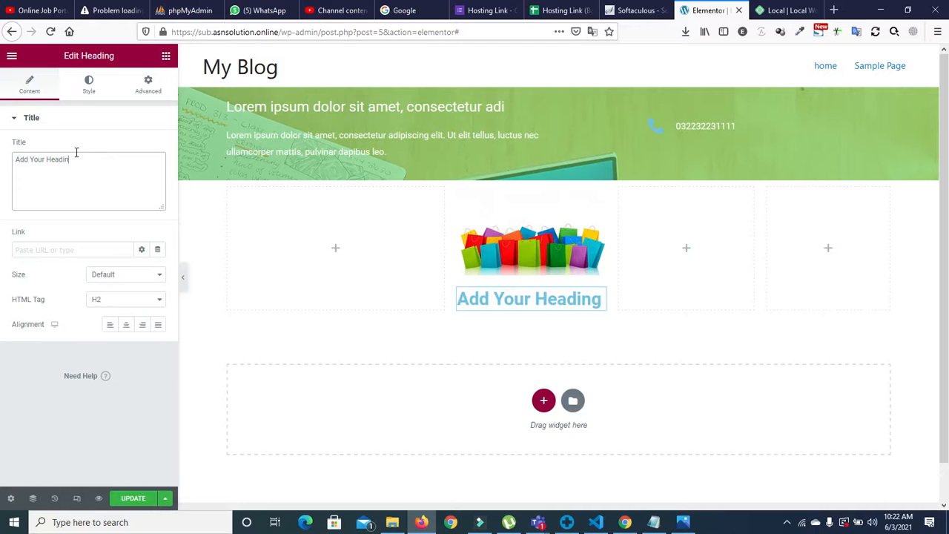
key("BackSpace")
key("BackSpace")
key("BackSpace")
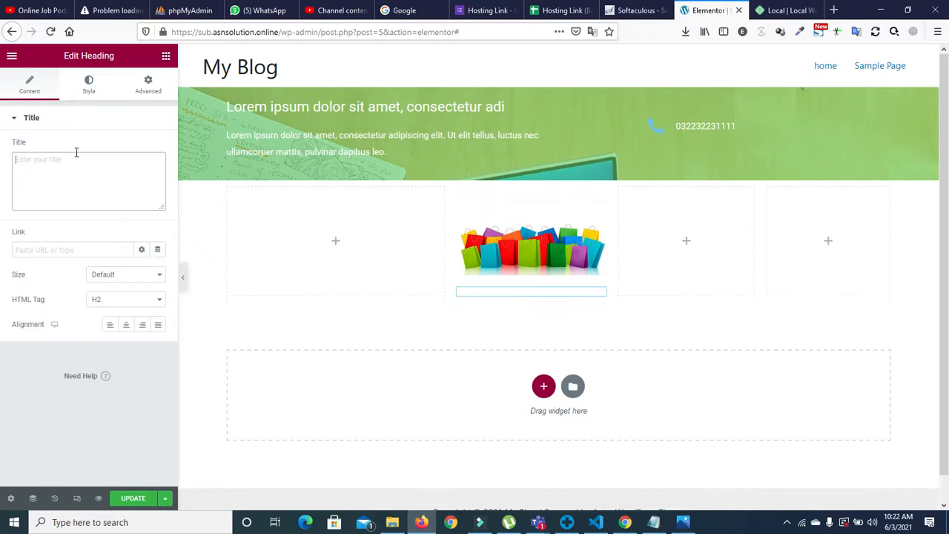
type("Tech")
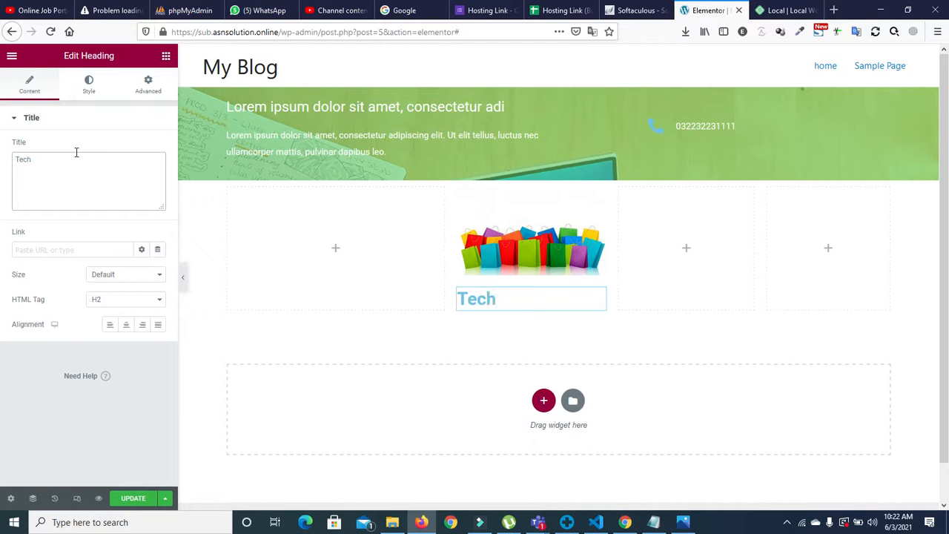
type("nical desgin")
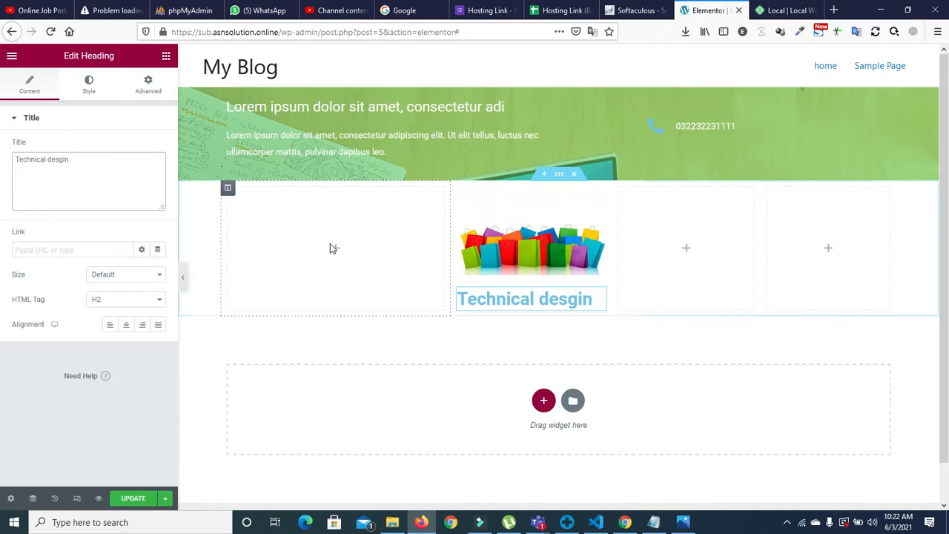
Step: Set the heading's typography font size to 20
left_click(97, 84)
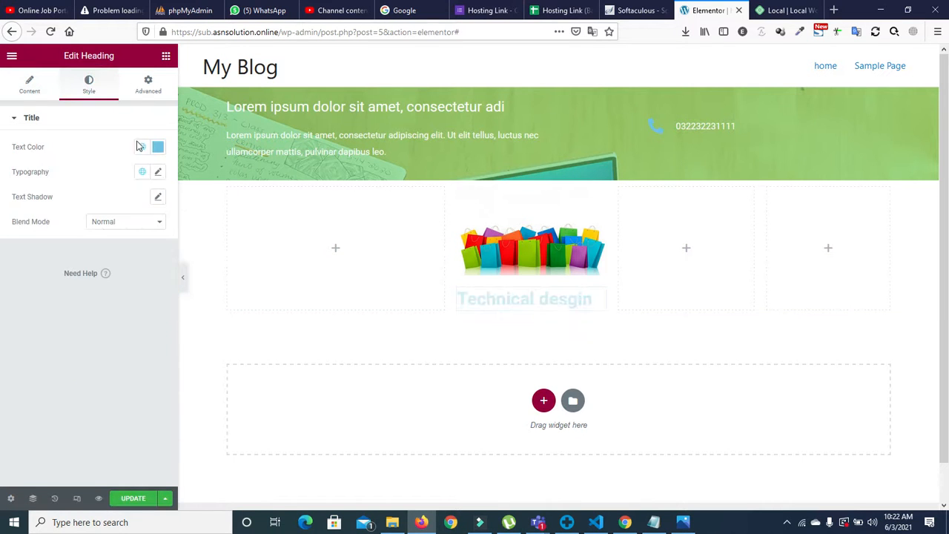
left_click(158, 172)
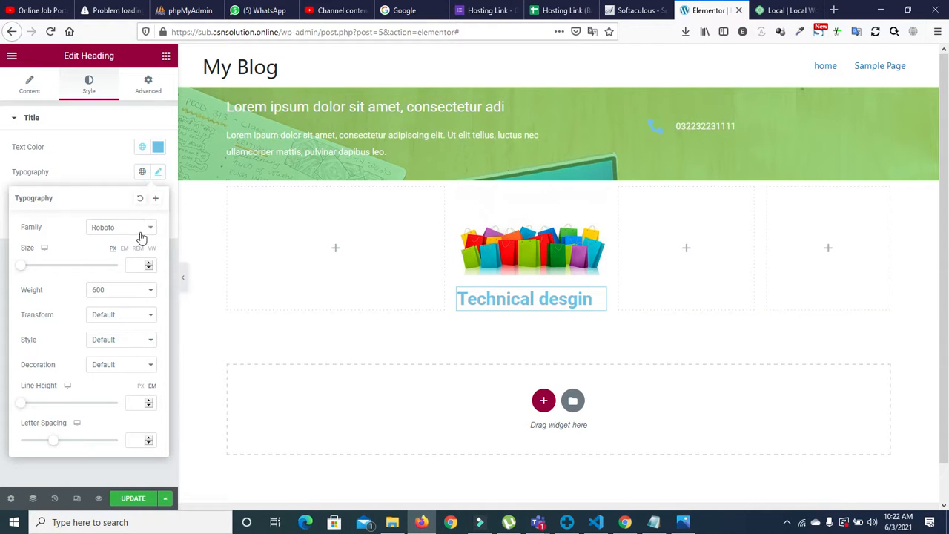
left_click(149, 267)
left_click(148, 266)
left_click(148, 265)
left_click(149, 264)
left_click(149, 264)
left_click(149, 264)
left_click(148, 264)
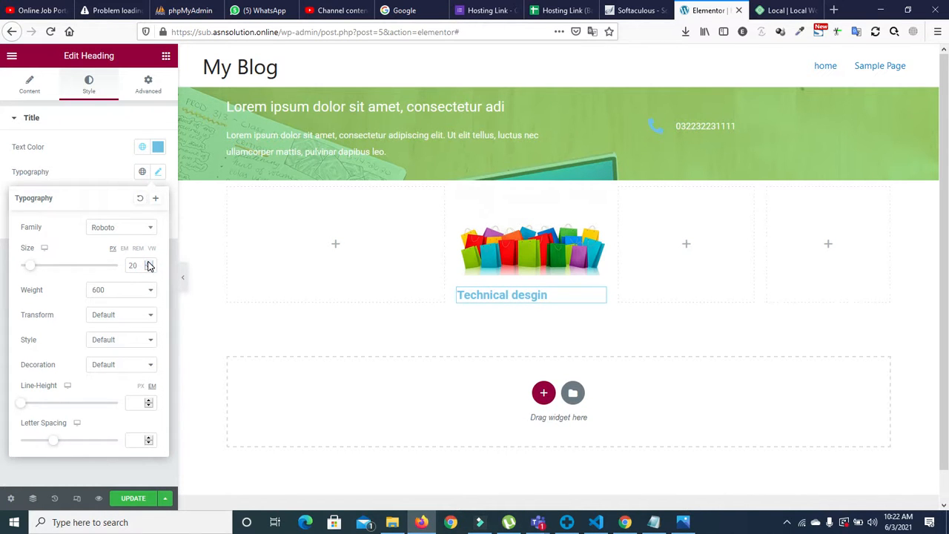
Step: Compare several font weights and settle on weight 600 for the heading
left_click(112, 295)
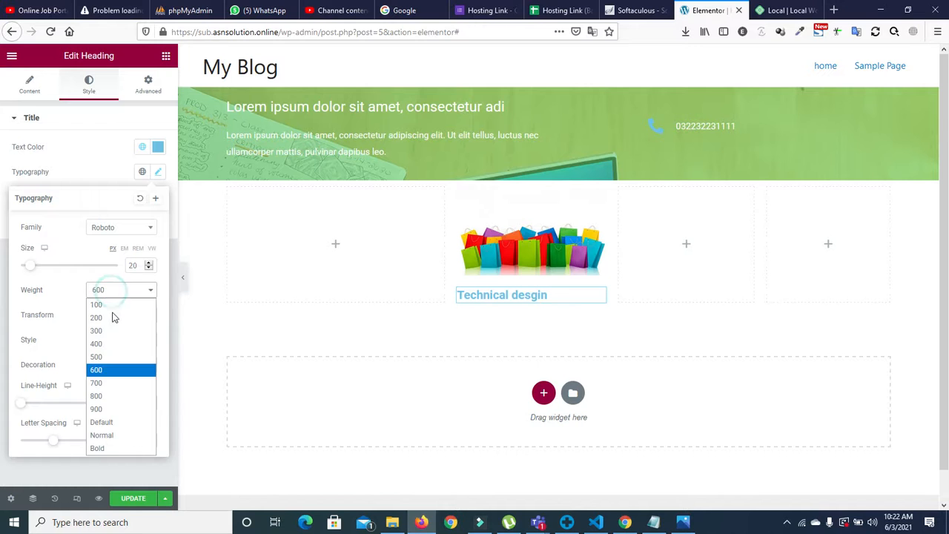
left_click(107, 448)
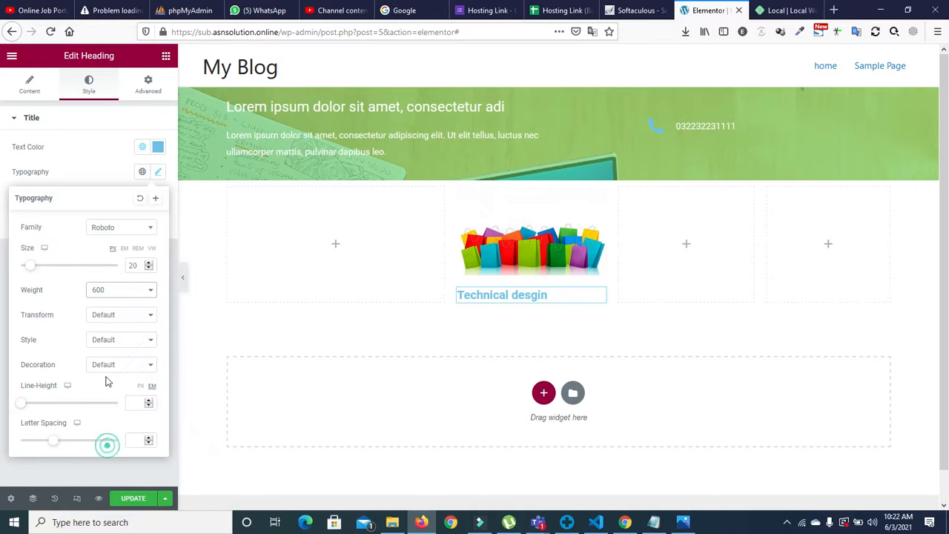
left_click(109, 292)
left_click(108, 319)
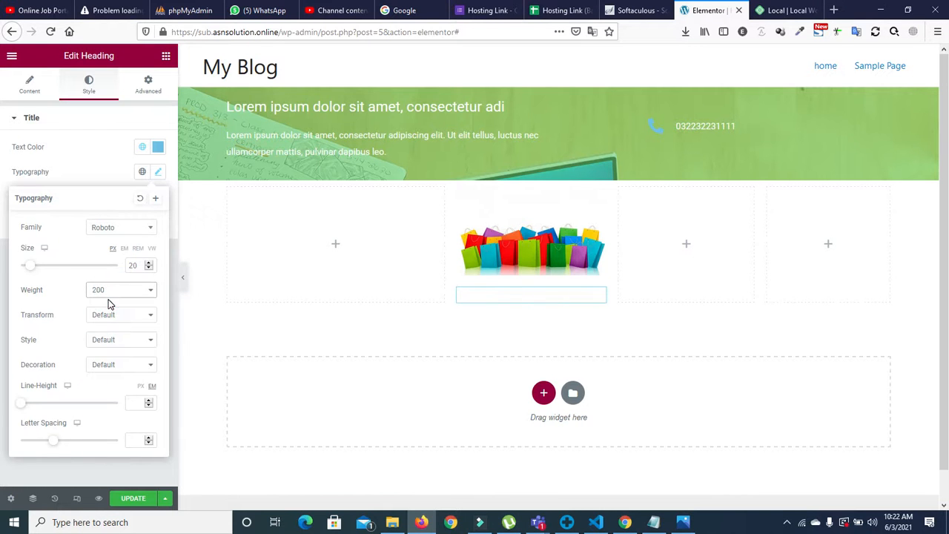
left_click(110, 289)
left_click(107, 336)
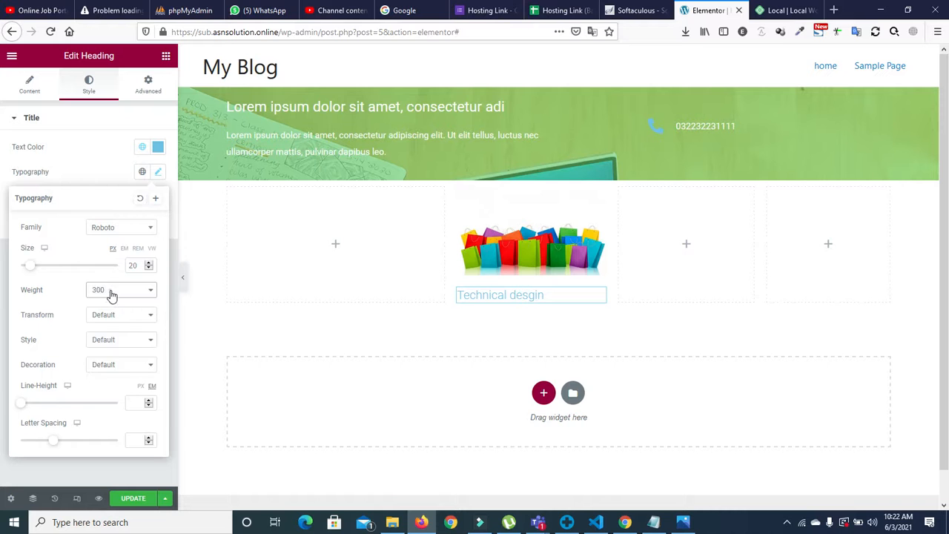
left_click(111, 291)
left_click(108, 345)
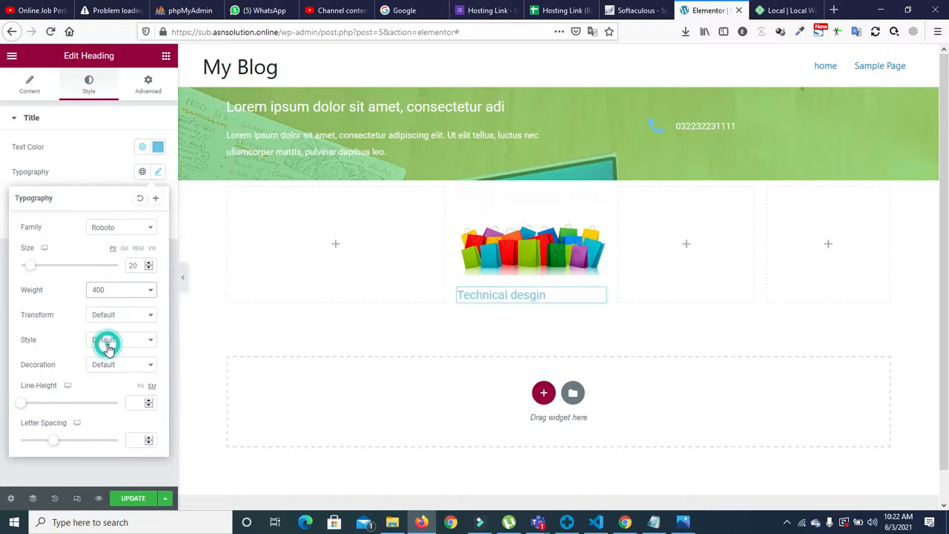
left_click(110, 291)
left_click(108, 366)
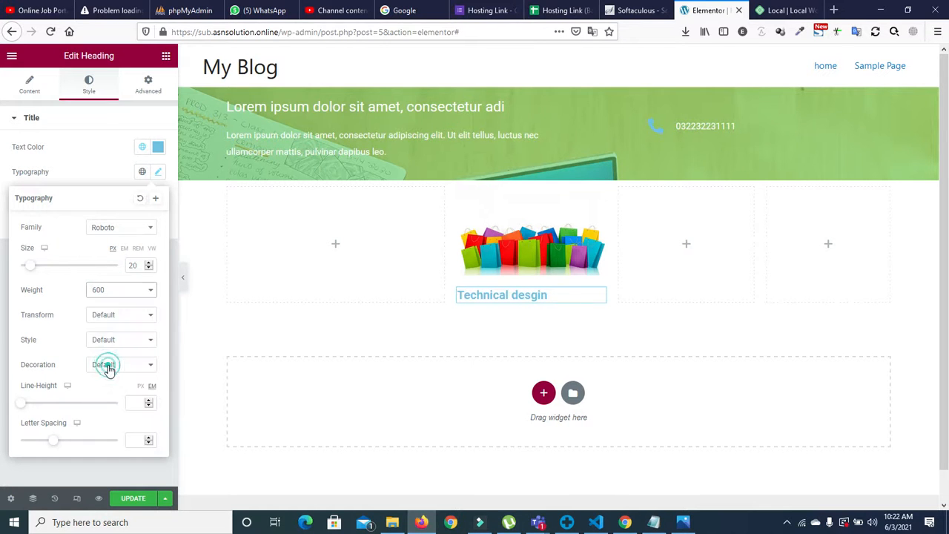
Step: Set the heading's text transform to Uppercase after trying the other options
left_click(111, 318)
left_click(115, 344)
left_click(115, 317)
left_click(115, 356)
left_click(115, 319)
left_click(119, 368)
left_click(120, 318)
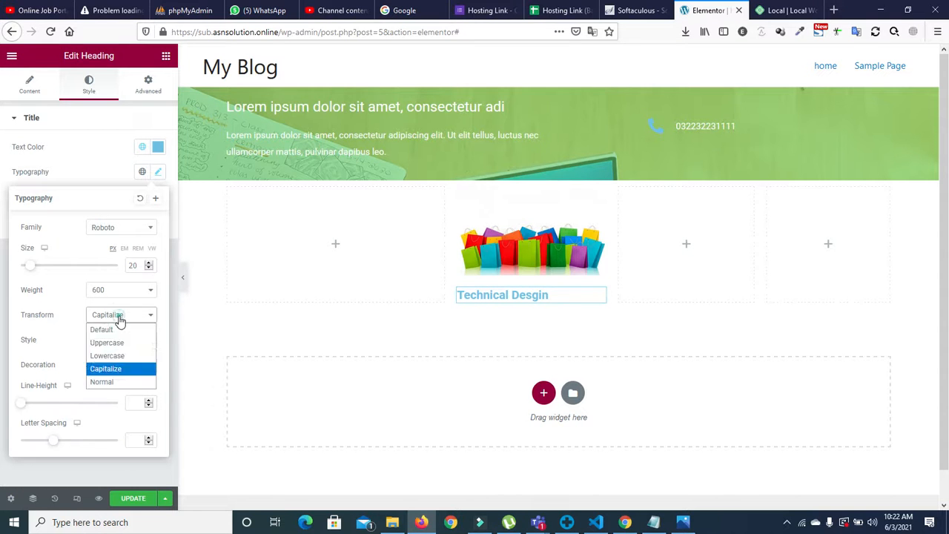
left_click(118, 382)
left_click(120, 317)
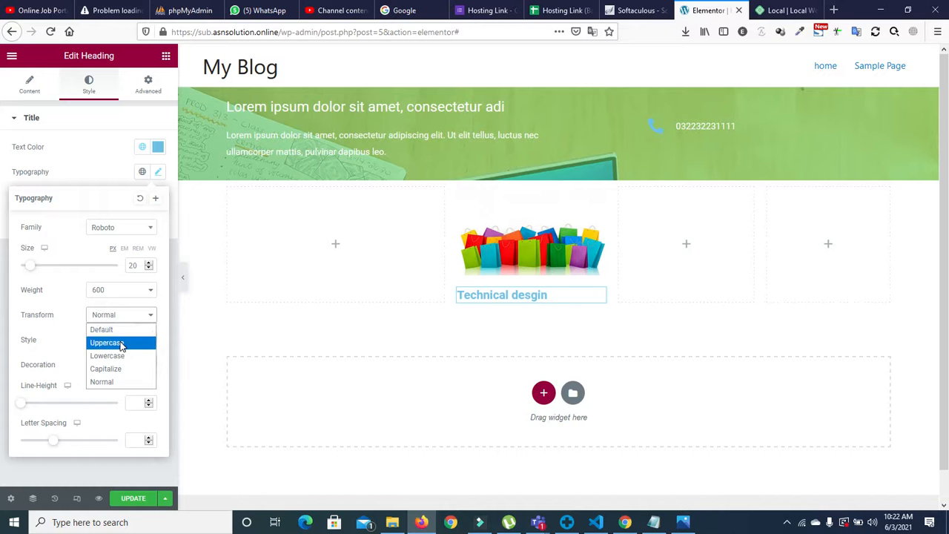
left_click(121, 344)
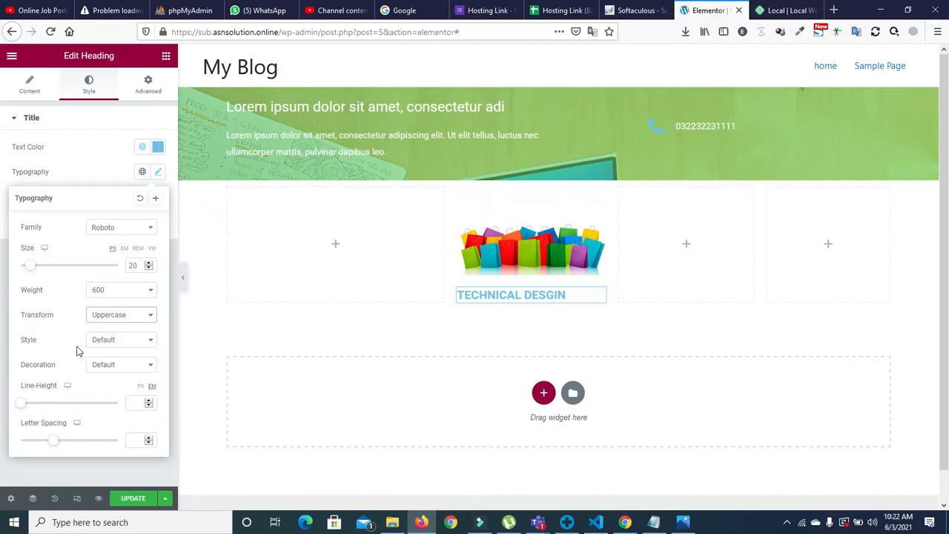
Step: Keep Normal font style and no text decoration, and set letter spacing to 2.7
left_click(115, 348)
left_click(116, 366)
left_click(112, 342)
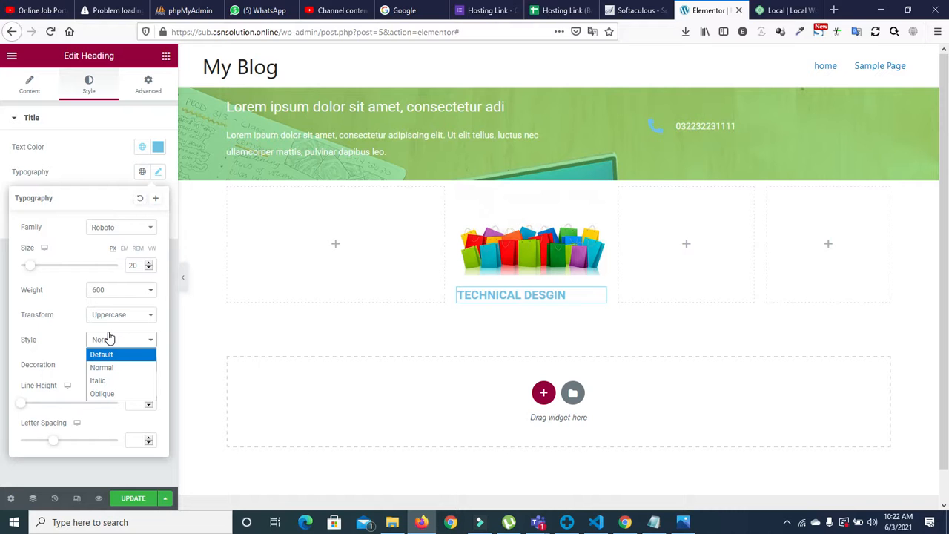
left_click(110, 340)
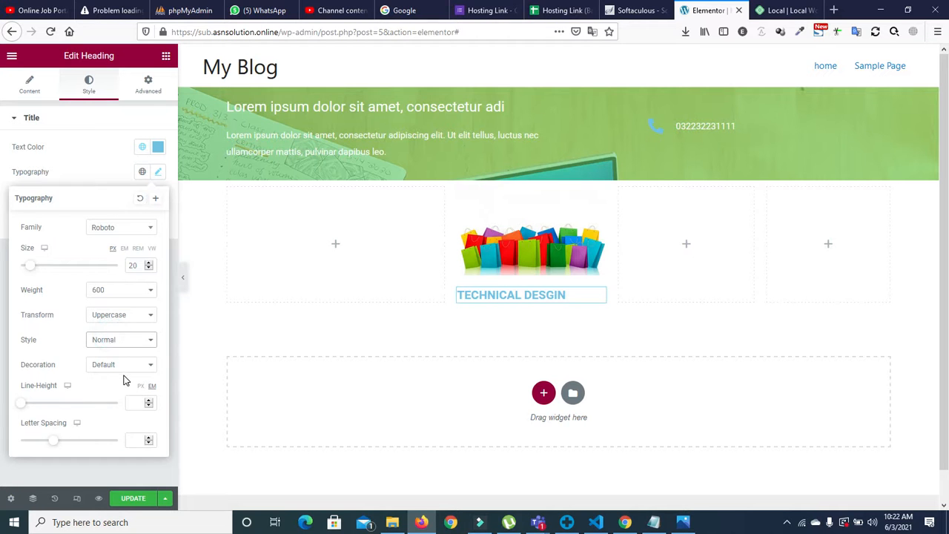
left_click(121, 365)
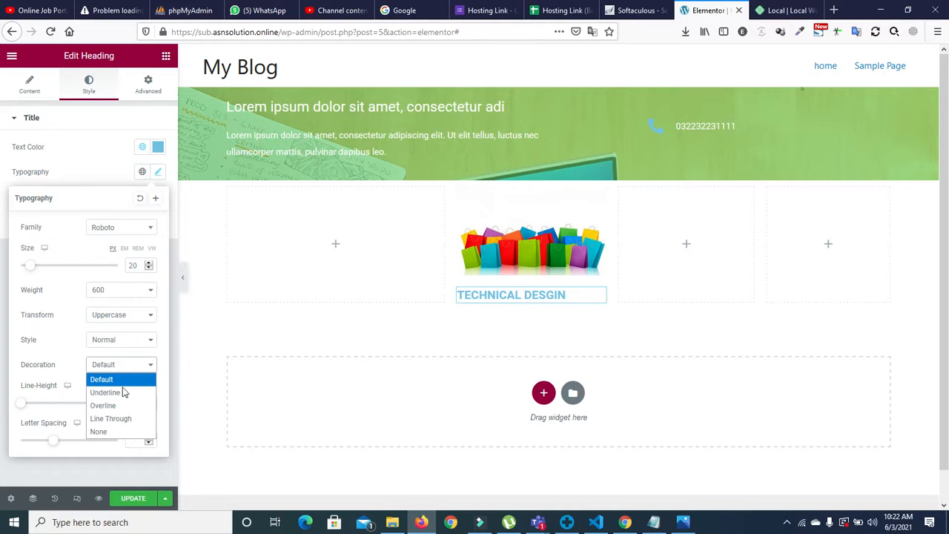
left_click(121, 393)
left_click(121, 364)
left_click(117, 406)
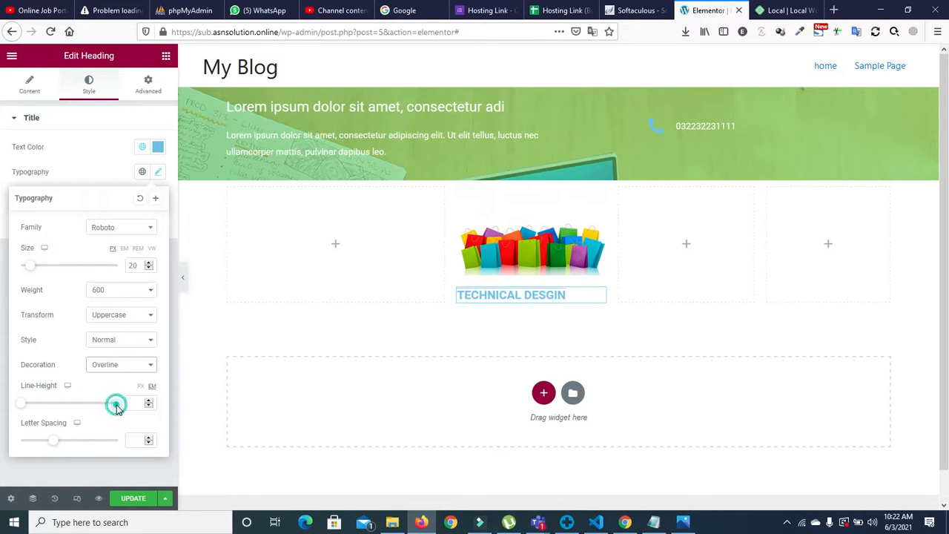
left_click(119, 365)
left_click(111, 416)
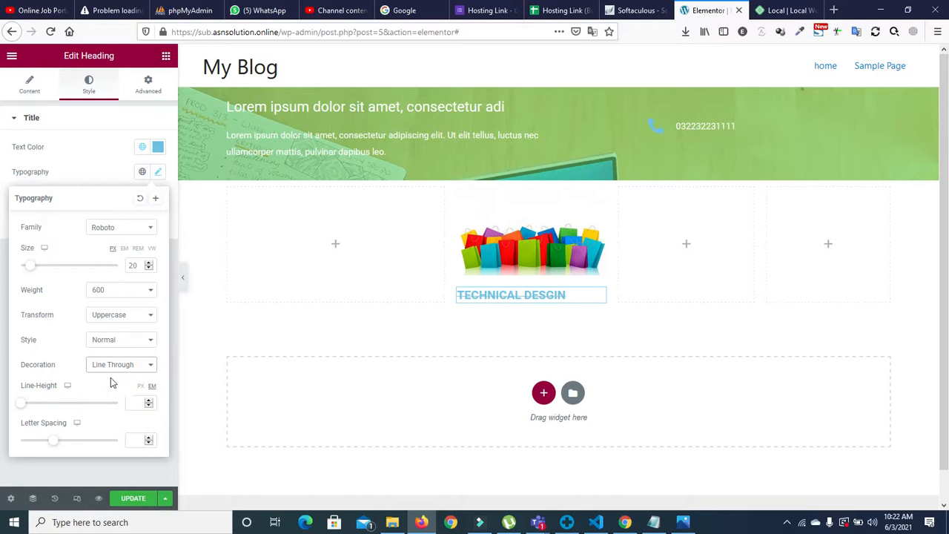
left_click(109, 365)
left_click(115, 429)
mouse_move(56, 443)
left_mouse_down()
mouse_move(83, 445)
mouse_move(74, 445)
left_mouse_up()
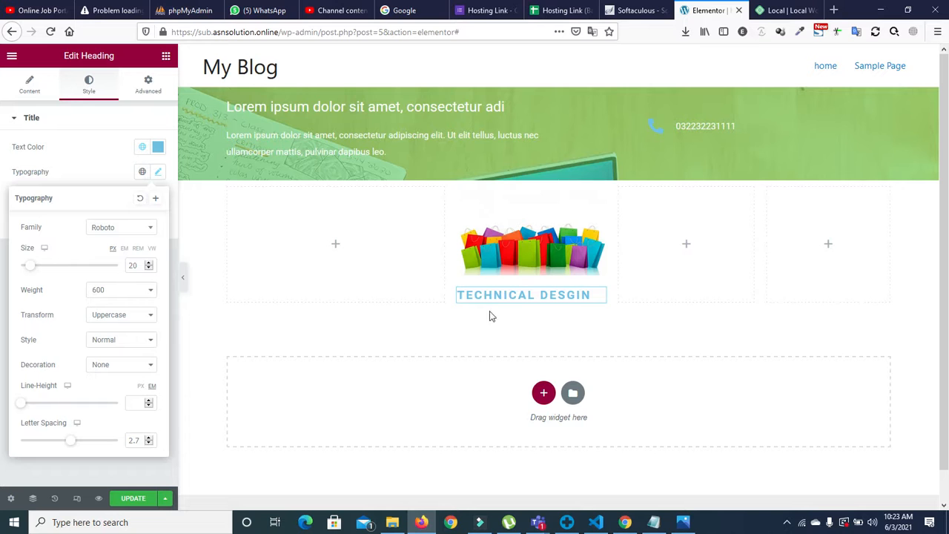
Step: Add a Button widget beneath the heading in the image card
left_click(110, 145)
left_click(166, 56)
left_click_drag(128, 281, 522, 308)
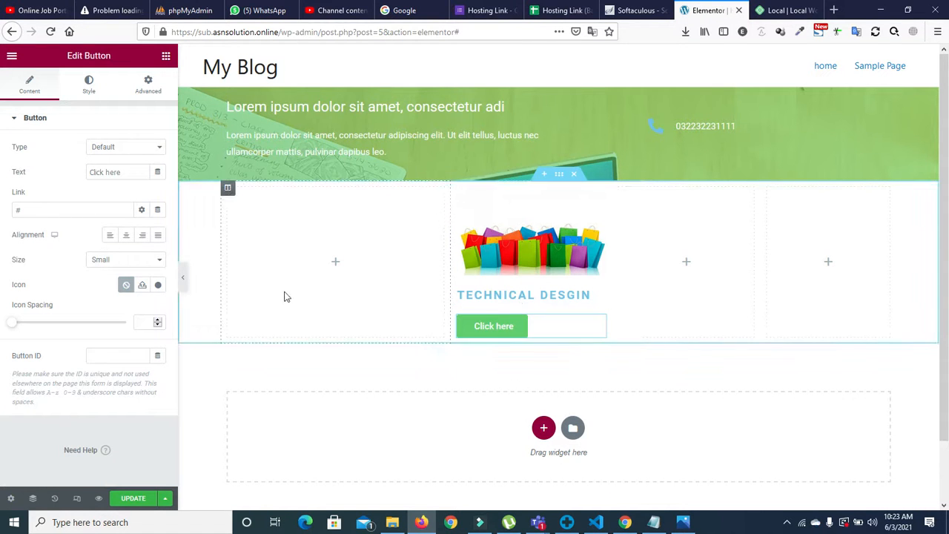
Step: Make the button the blue Info style
left_click(127, 236)
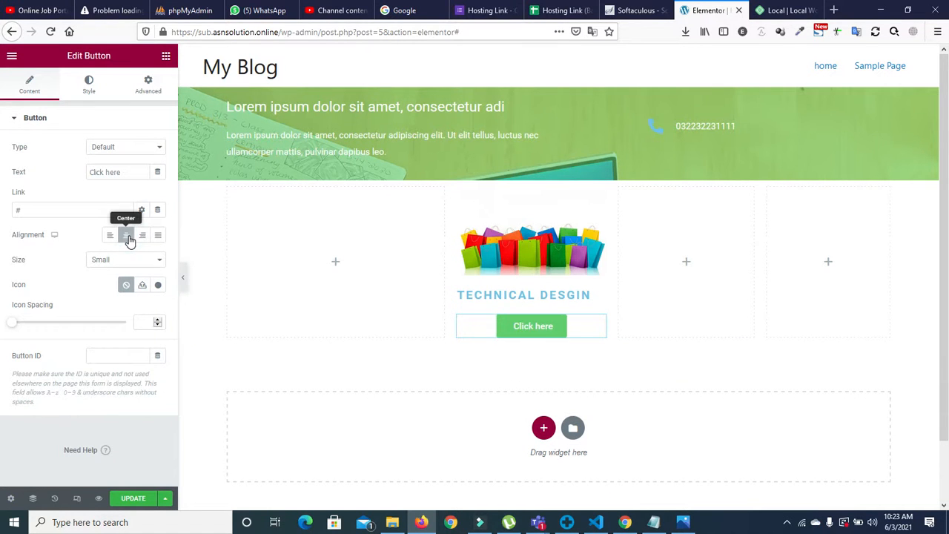
left_click(129, 237)
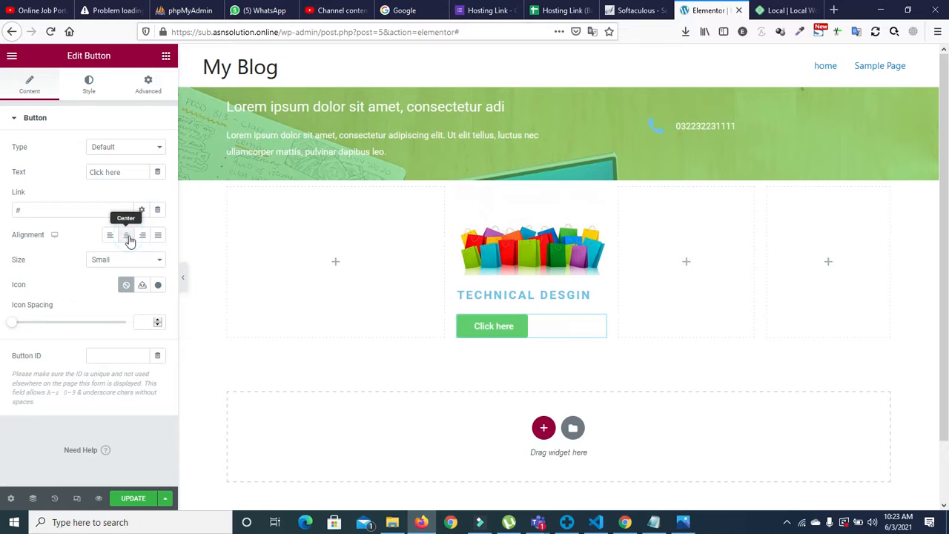
left_click(127, 148)
left_click(119, 188)
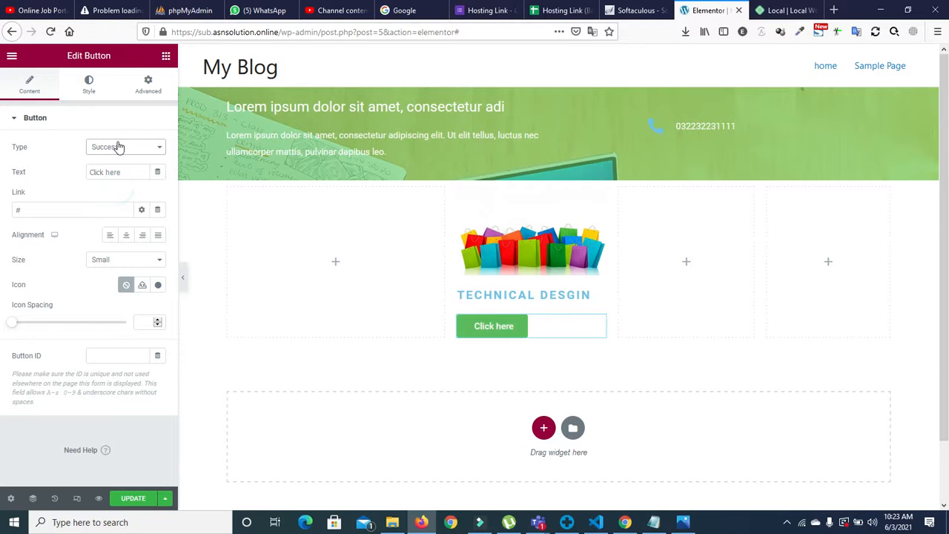
left_click(121, 149)
left_click(121, 163)
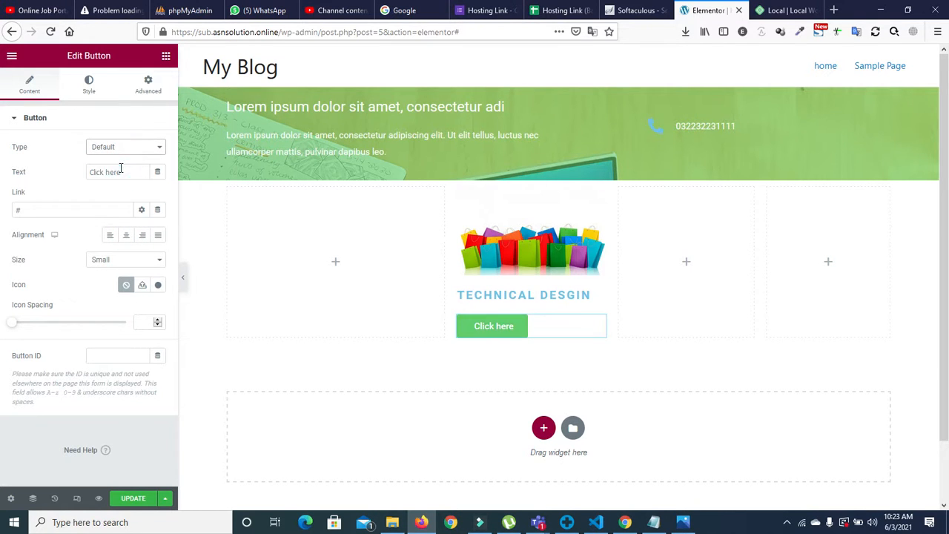
left_click(123, 147)
left_click(117, 172)
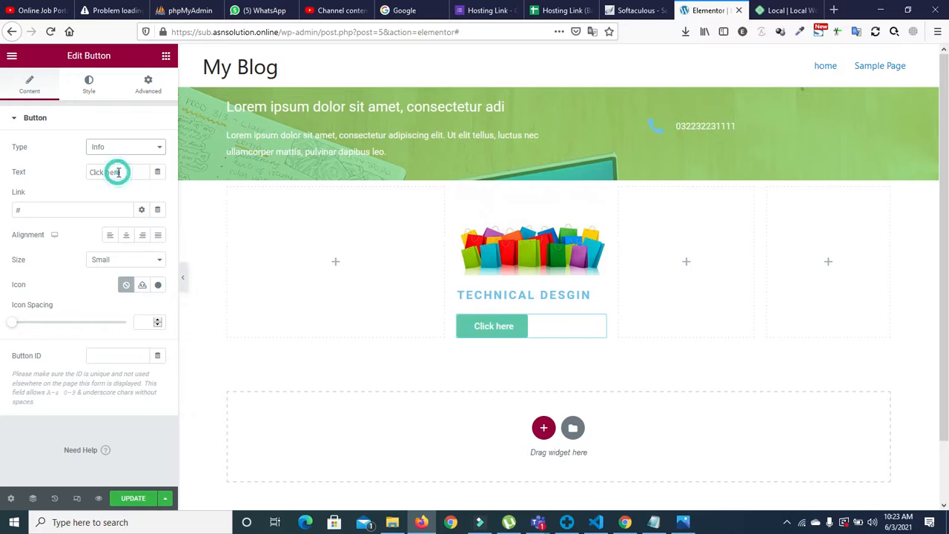
Step: Centre the button in the card and label it 'Read more'
left_click(141, 235)
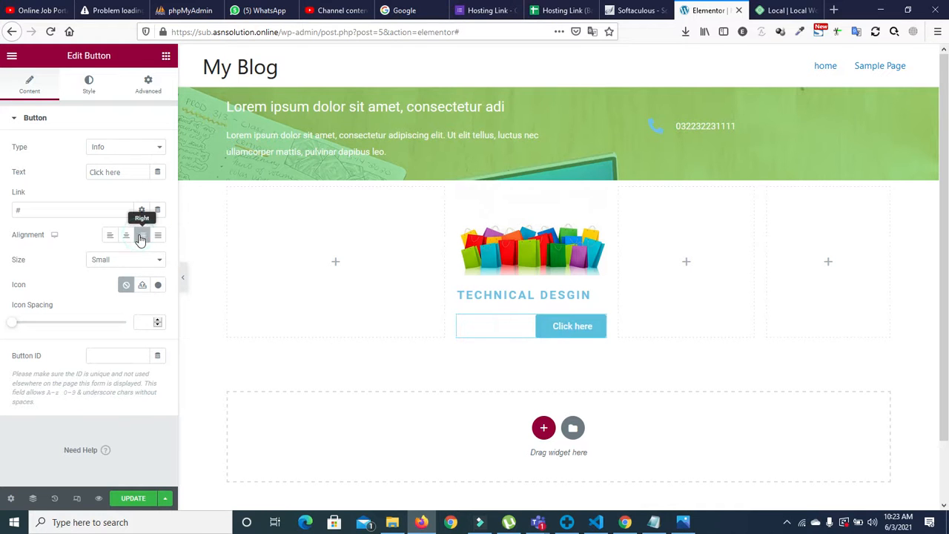
left_click(128, 236)
triple_click(117, 173)
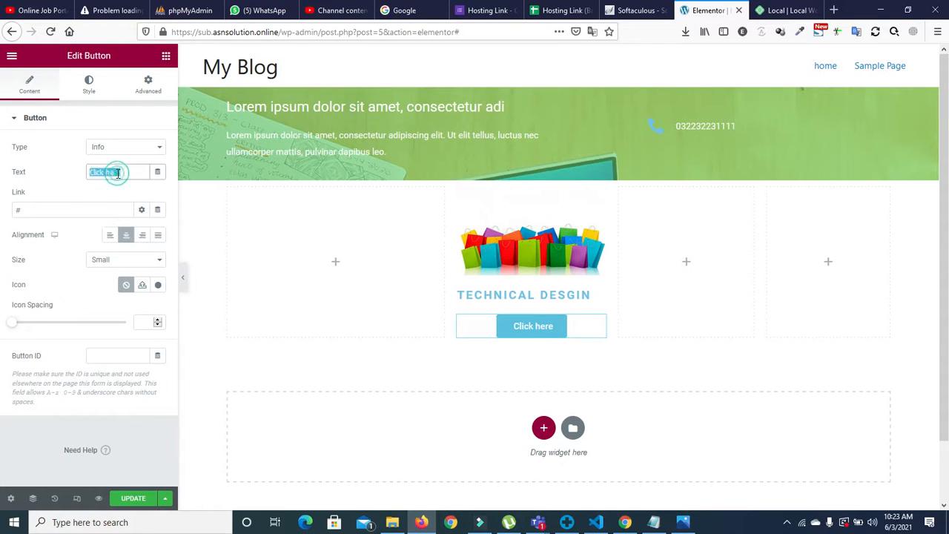
type("Read")
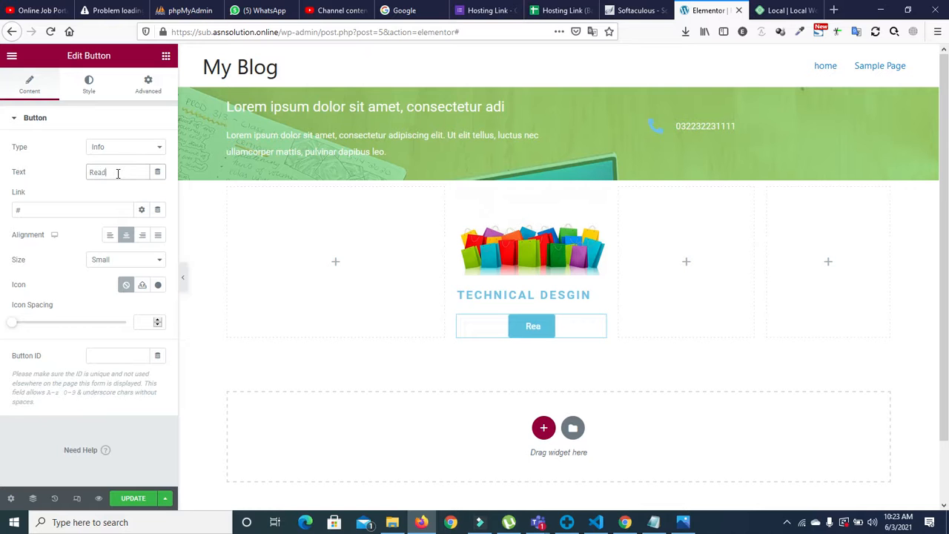
type(" more")
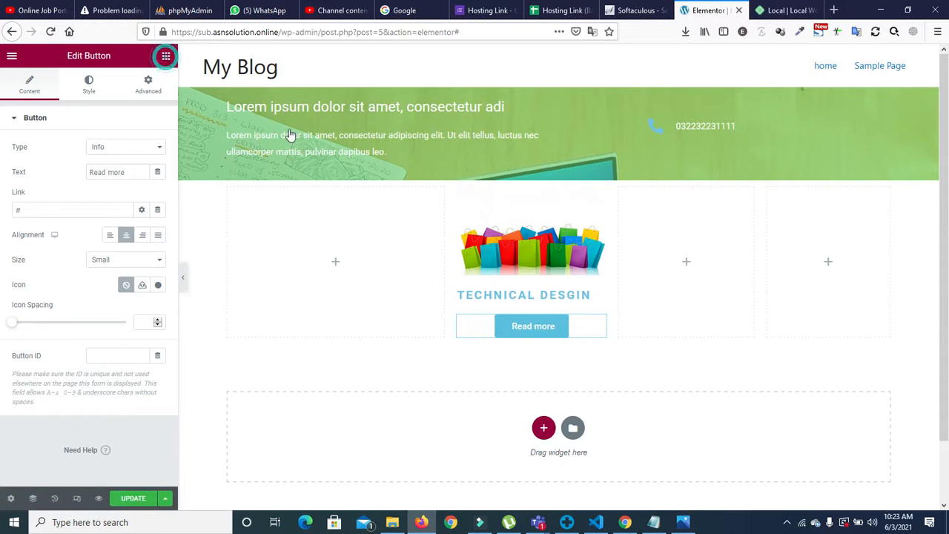
left_click(166, 56)
Step: Duplicate the product card column twice to make three cards
right_click(458, 188)
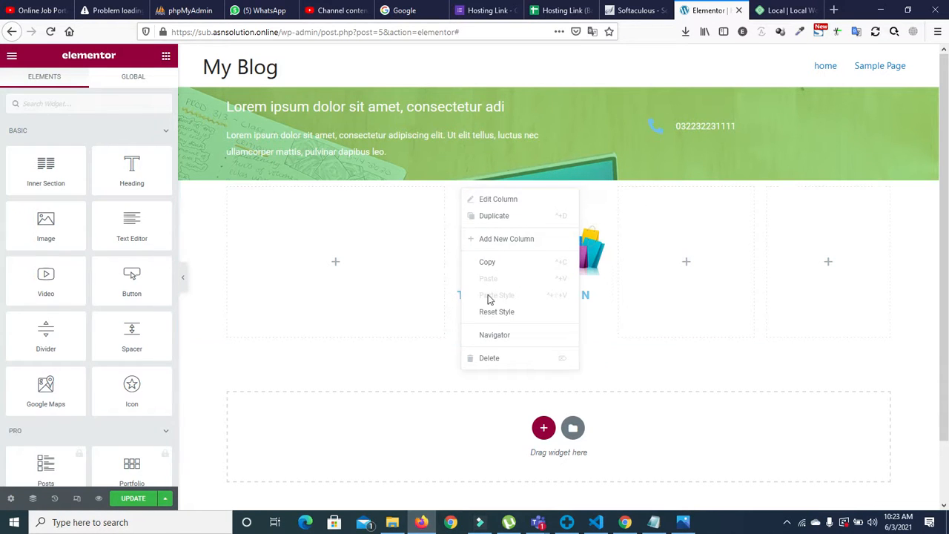
left_click(491, 218)
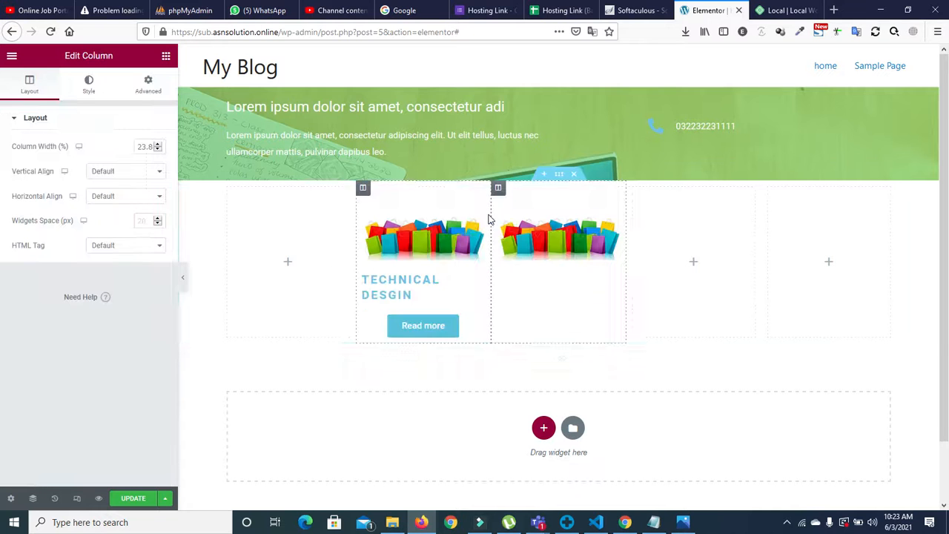
right_click(362, 189)
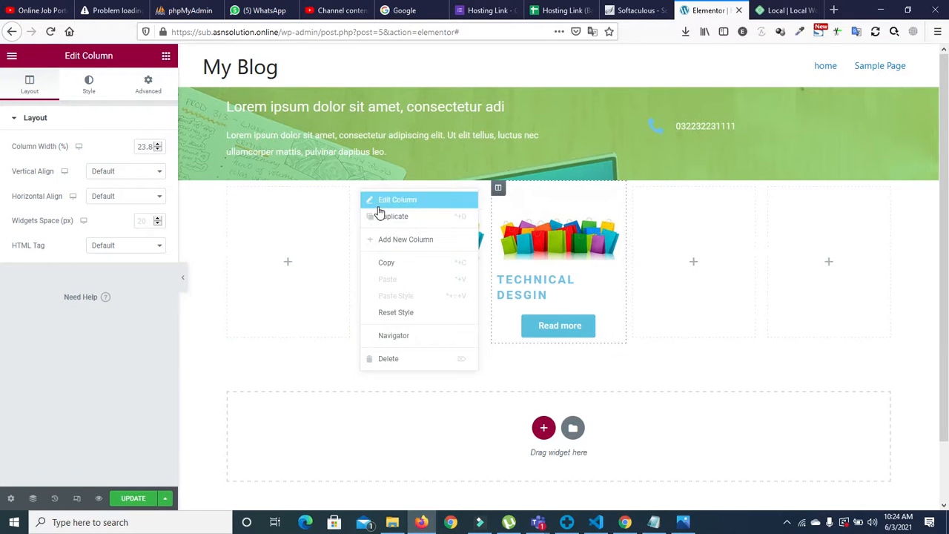
left_click(381, 217)
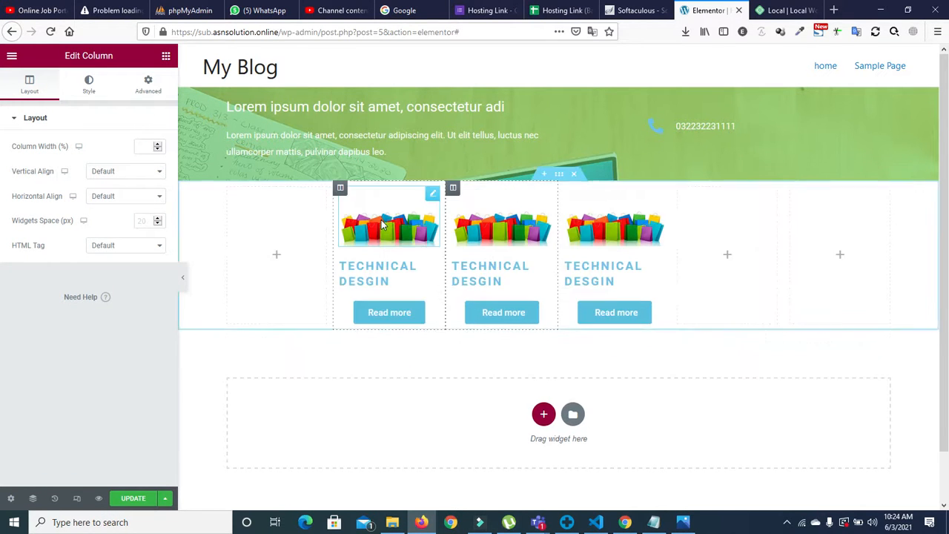
Step: Delete the two extra empty columns on the right of the row
right_click(681, 190)
left_click(713, 363)
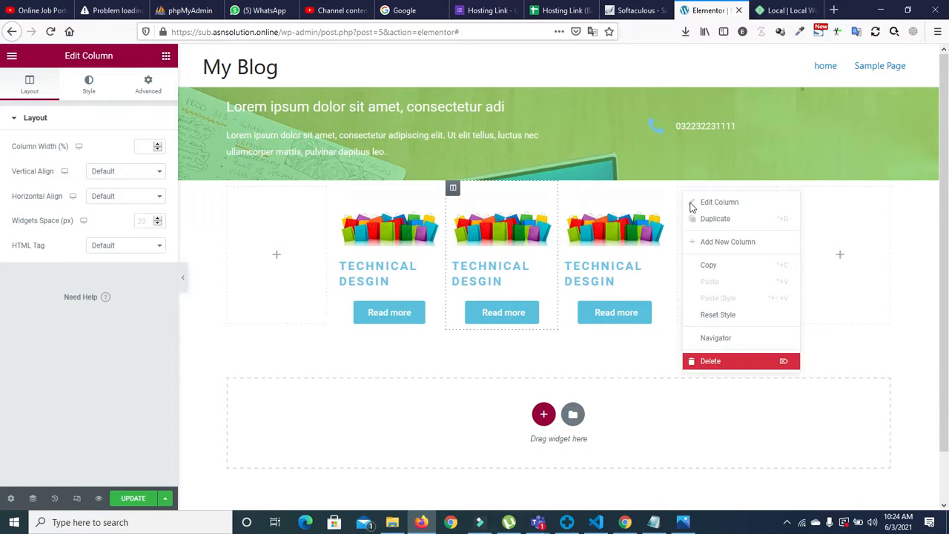
right_click(771, 190)
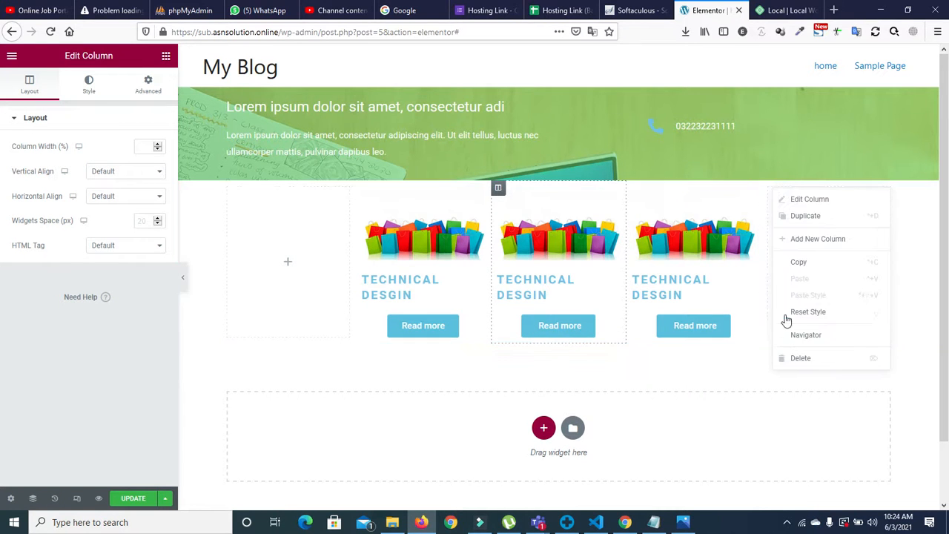
left_click(793, 359)
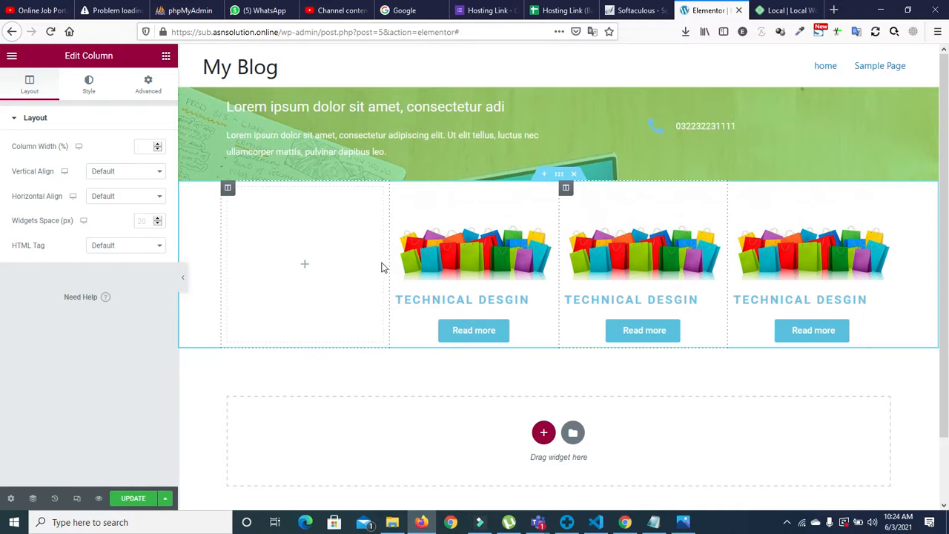
Step: Drag the column borders to widen the empty left column and size each card about 20%
left_click_drag(389, 262, 414, 263)
left_click_drag(569, 265, 577, 265)
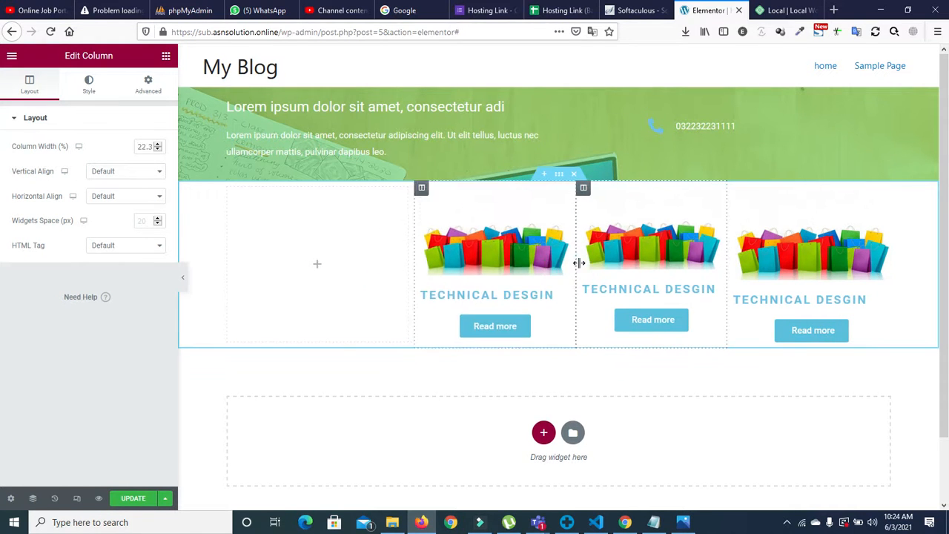
left_click_drag(415, 252, 485, 261)
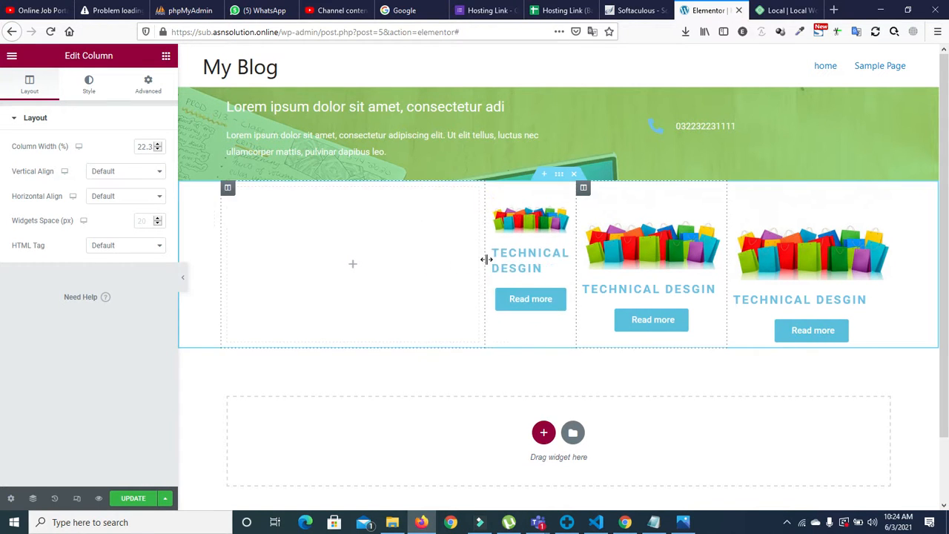
left_click(576, 260)
left_click_drag(593, 265, 609, 265)
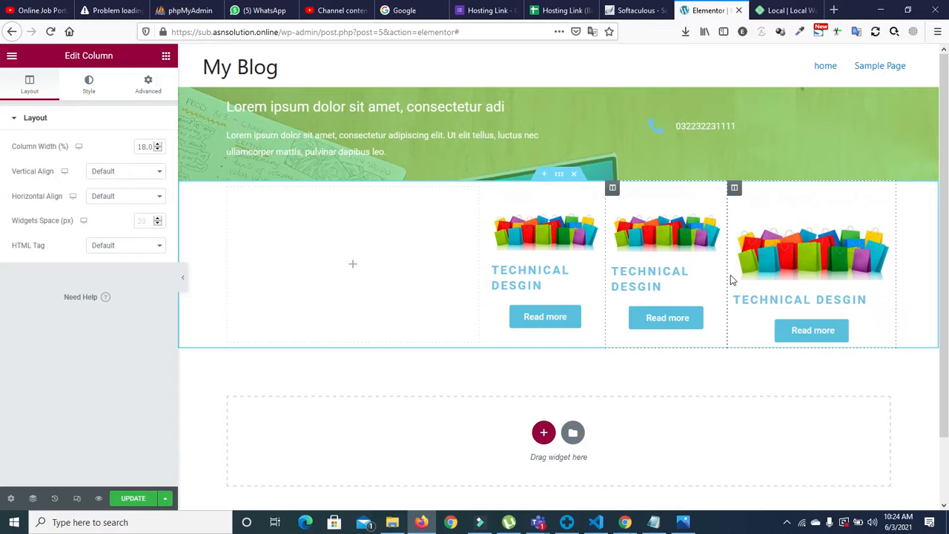
left_click_drag(727, 264, 756, 267)
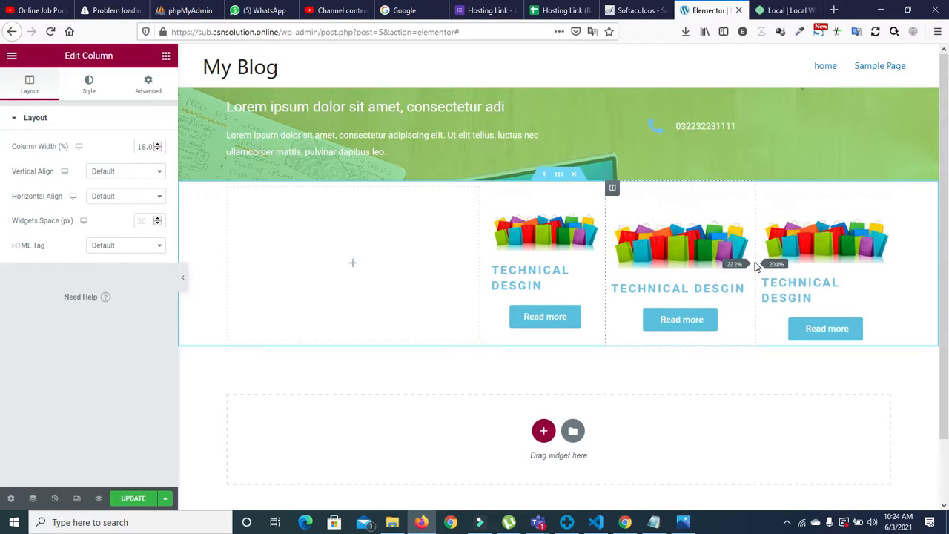
left_click_drag(608, 274, 625, 280)
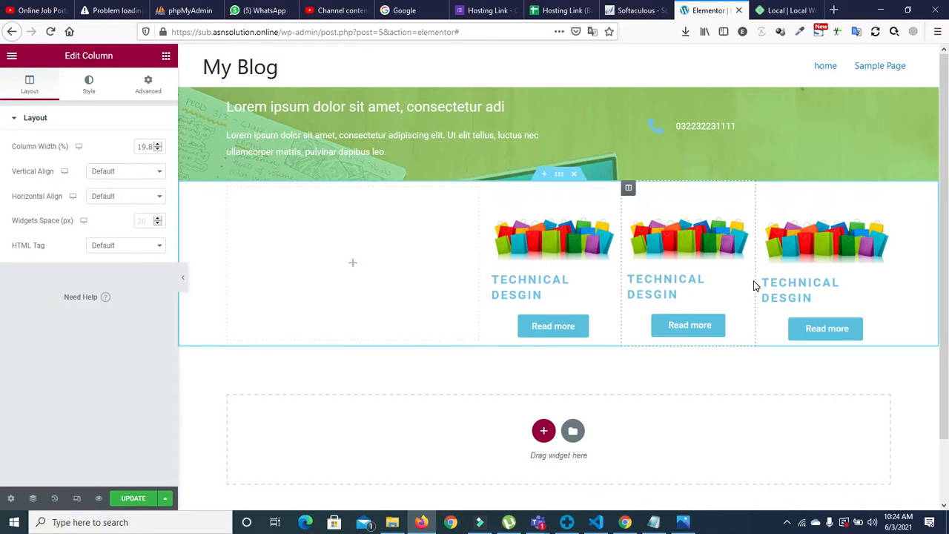
left_click_drag(755, 286, 759, 280)
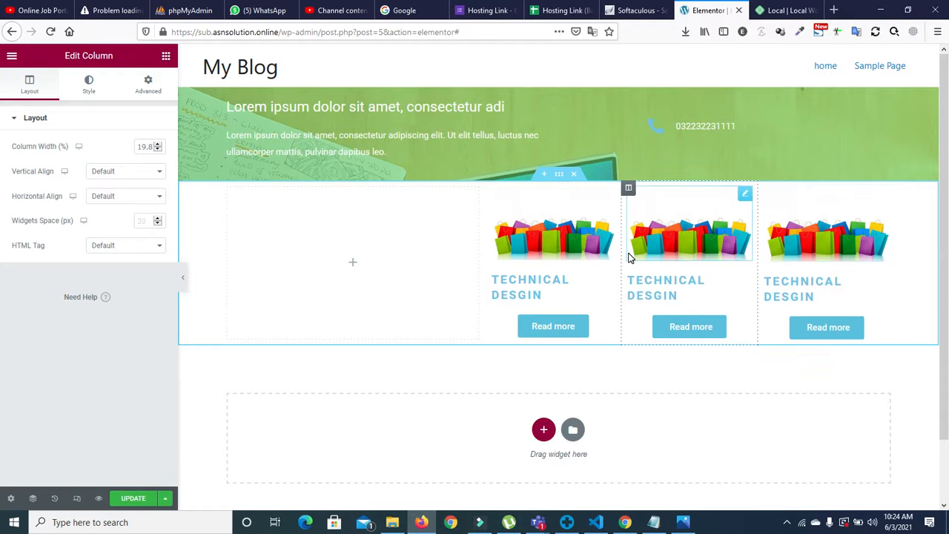
left_click(353, 266)
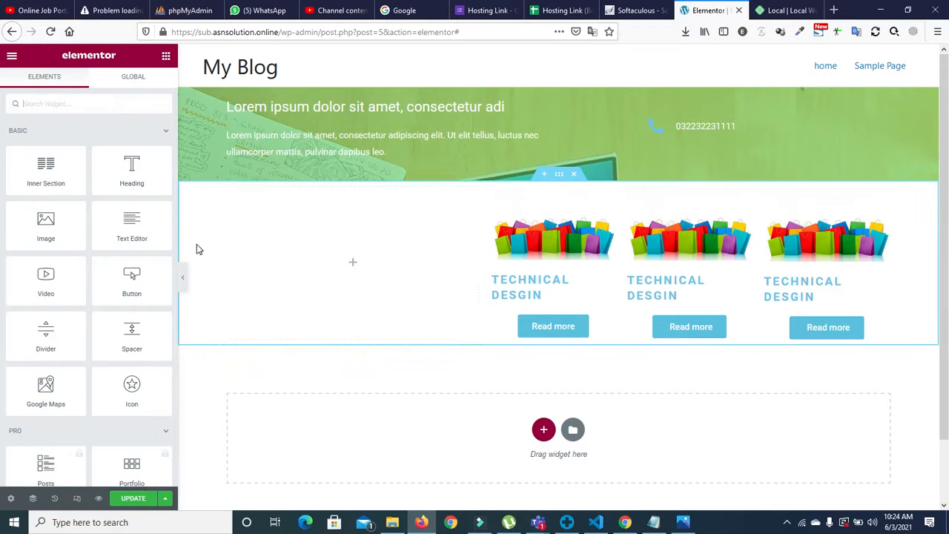
Step: Give the empty left column a classic #F6F3F3 light grey background, then show the reference screenshot
left_click(228, 189)
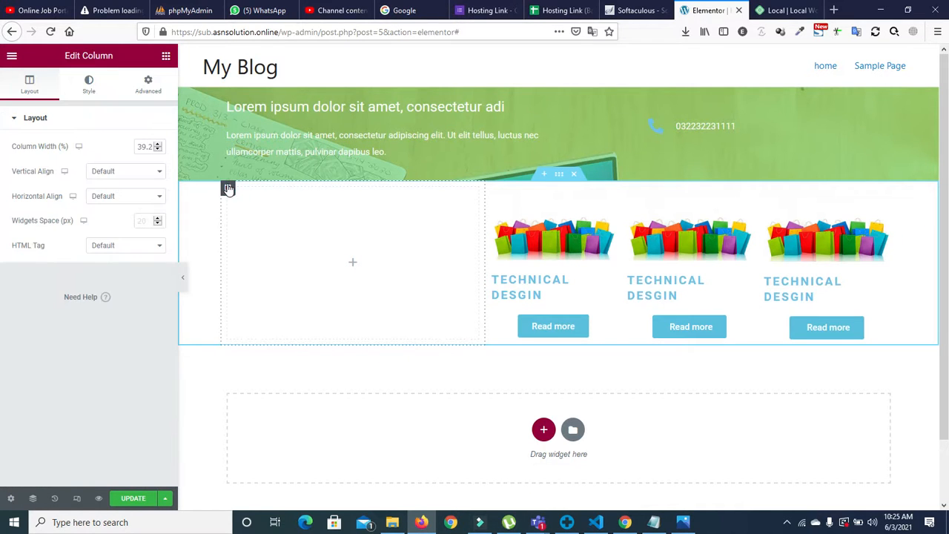
left_click(88, 86)
left_click(123, 176)
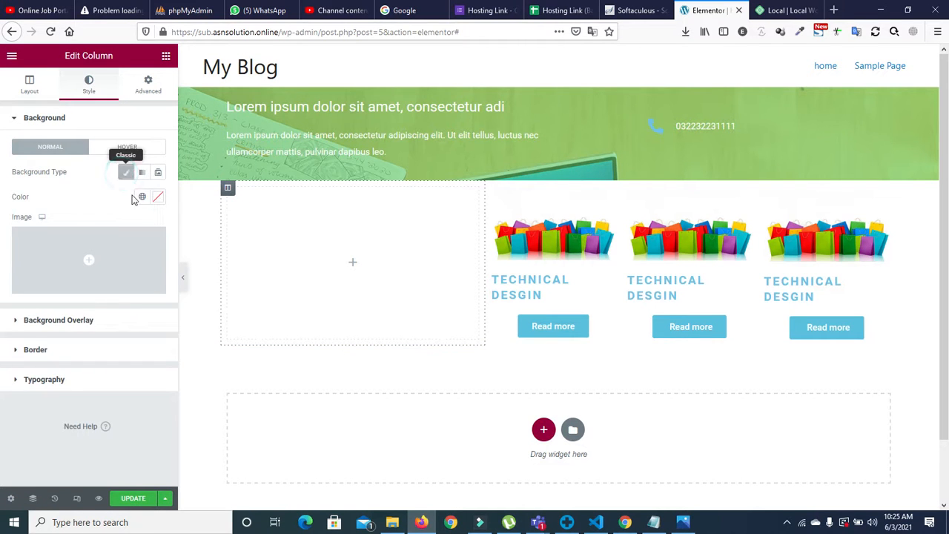
left_click(142, 197)
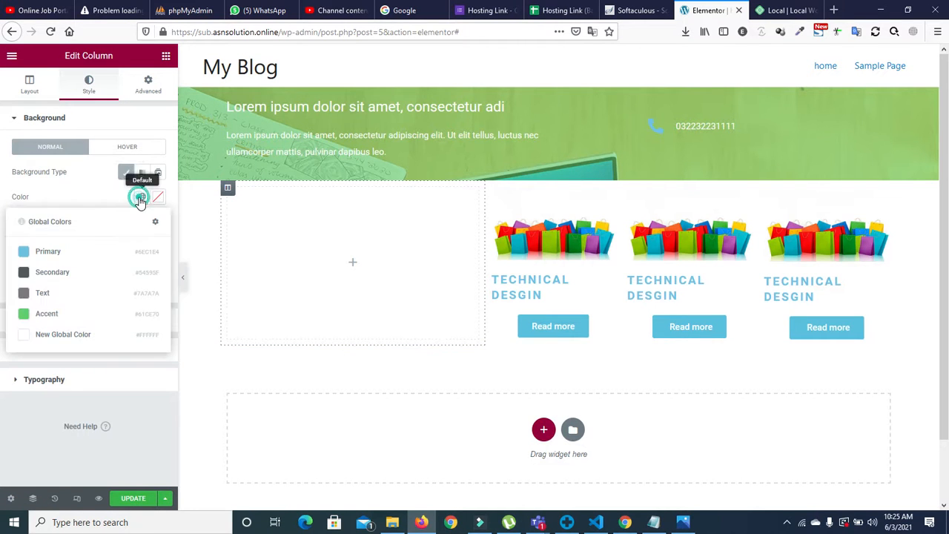
left_click(71, 331)
left_click(156, 197)
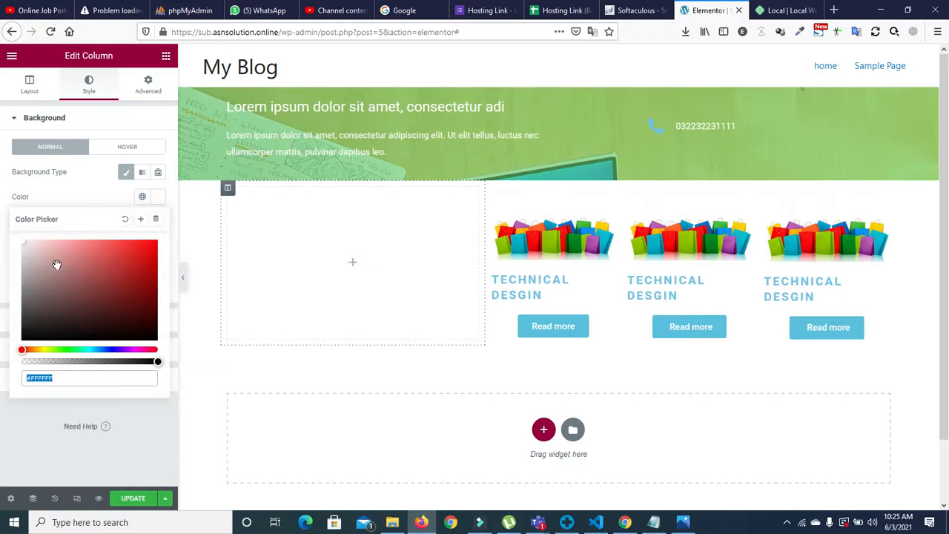
left_click(23, 244)
left_click(75, 194)
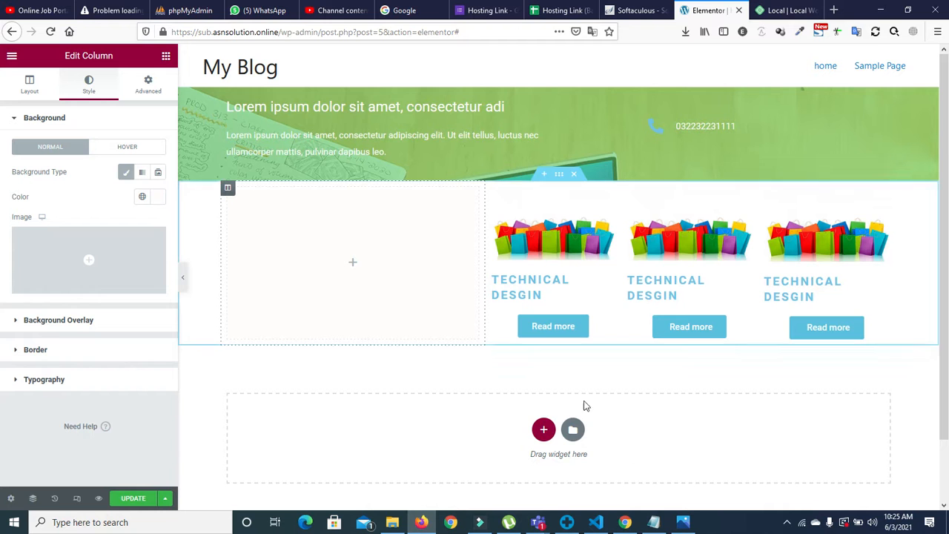
left_click(683, 522)
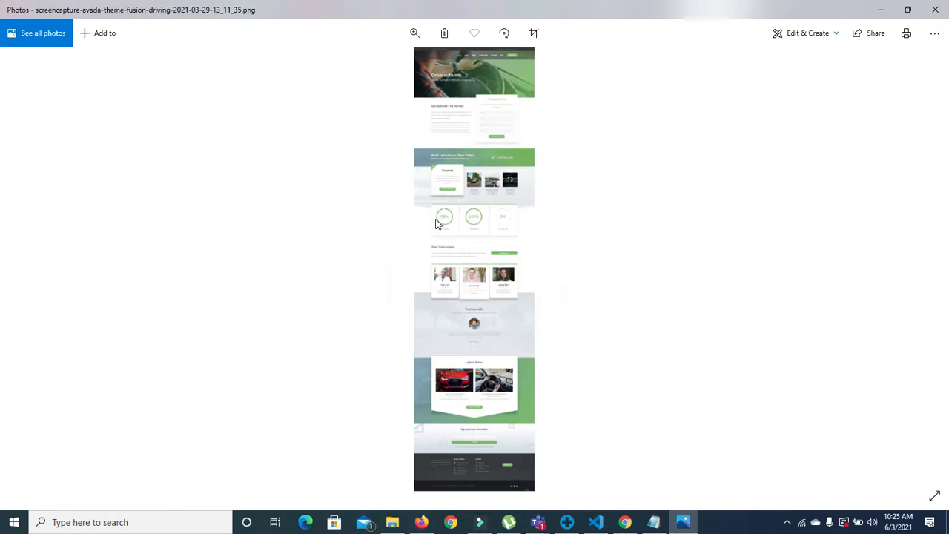
Step: Zoom into the reference design's Courses card row, then minimize the screenshot
double_click(445, 181)
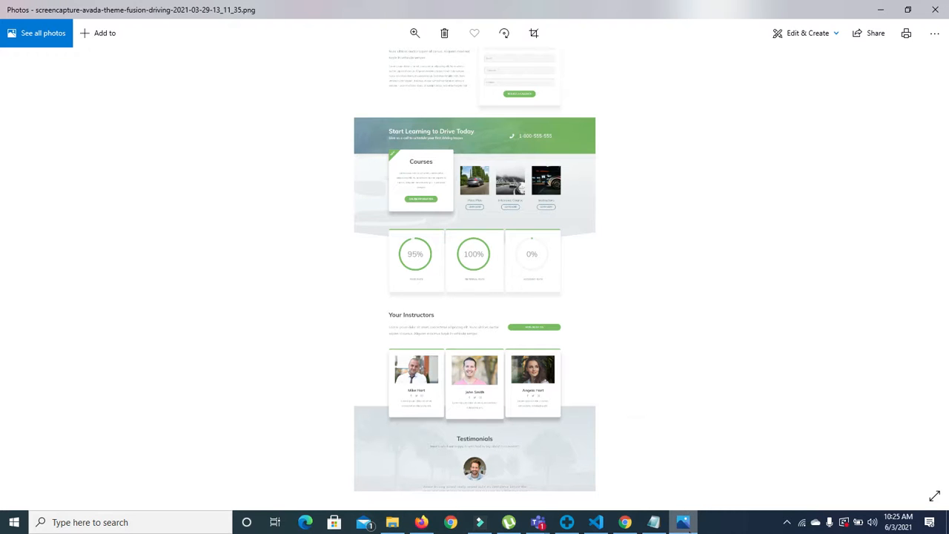
left_click(683, 520)
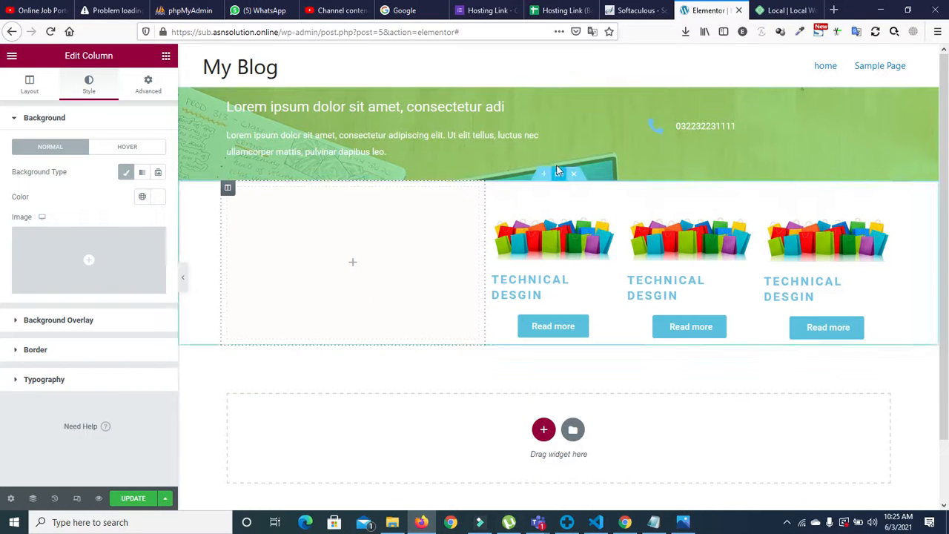
Step: Set blur.jpg as the card section's classic background image
left_click(560, 176)
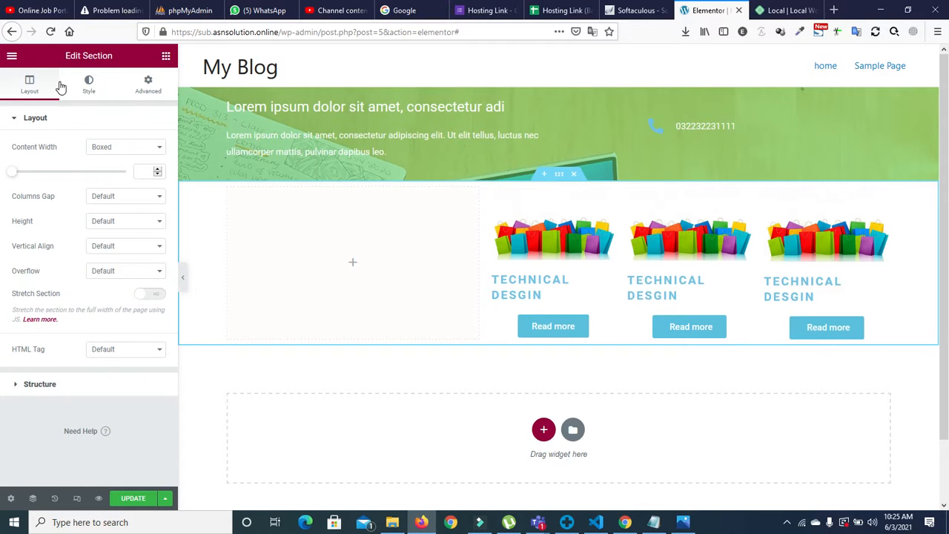
left_click(88, 81)
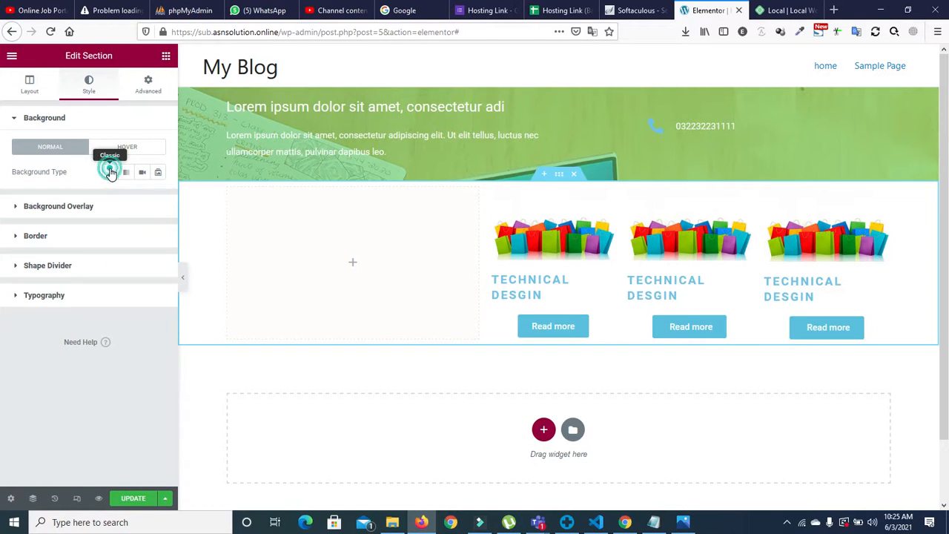
left_click(110, 173)
left_click(102, 254)
left_click(255, 204)
left_click(894, 475)
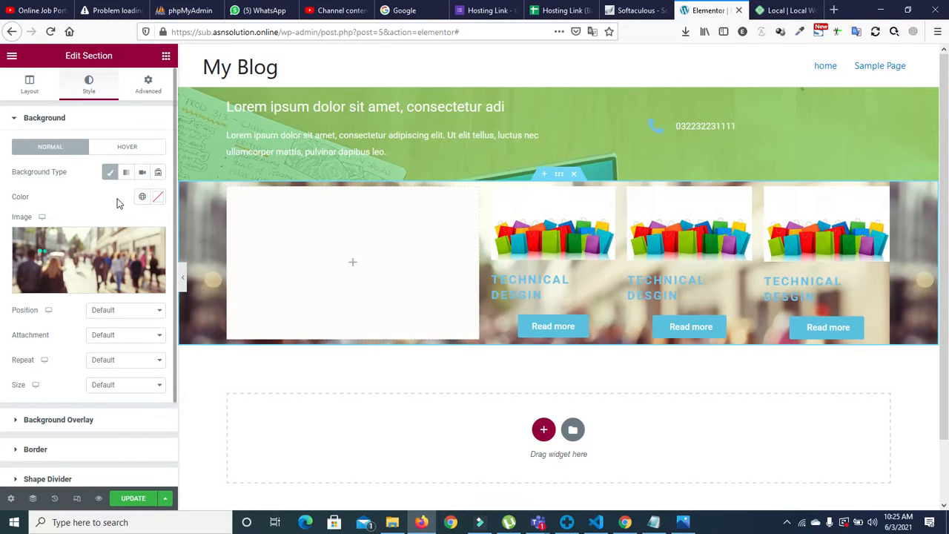
Step: Add a classic overlay in the dark grey Secondary colour with raised opacity
left_click(12, 120)
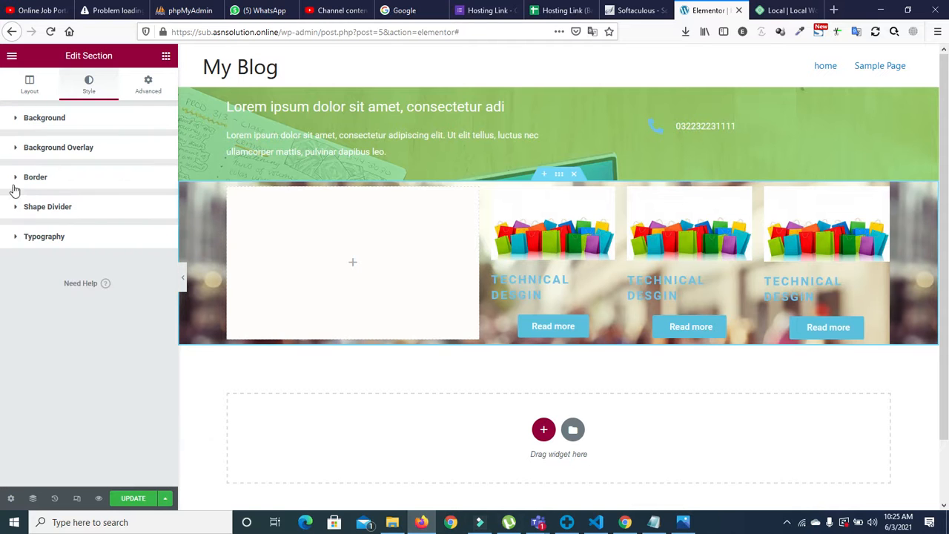
left_click(17, 146)
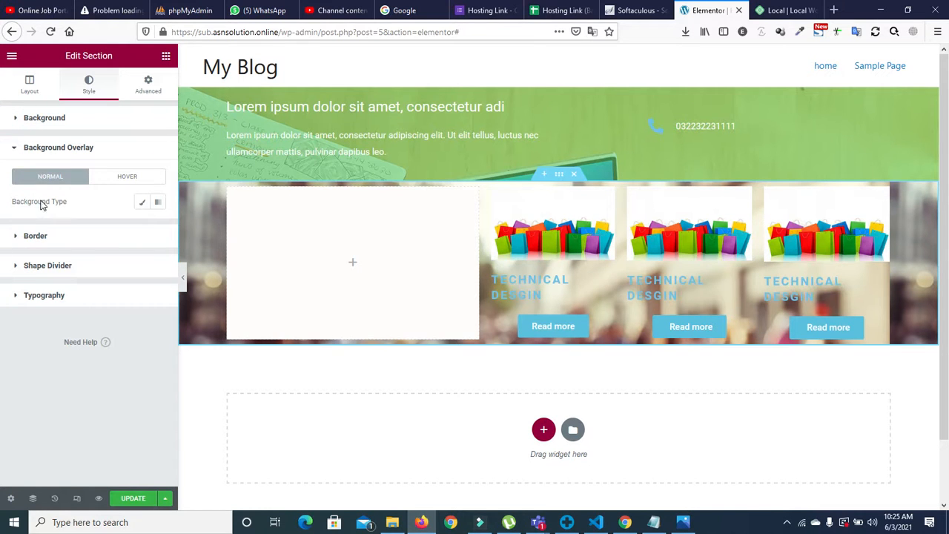
left_click(140, 202)
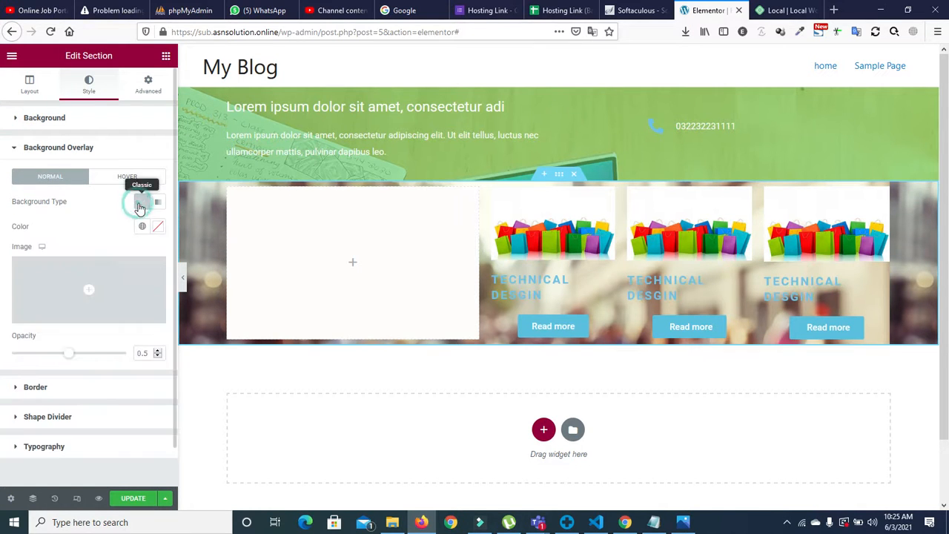
left_click(141, 226)
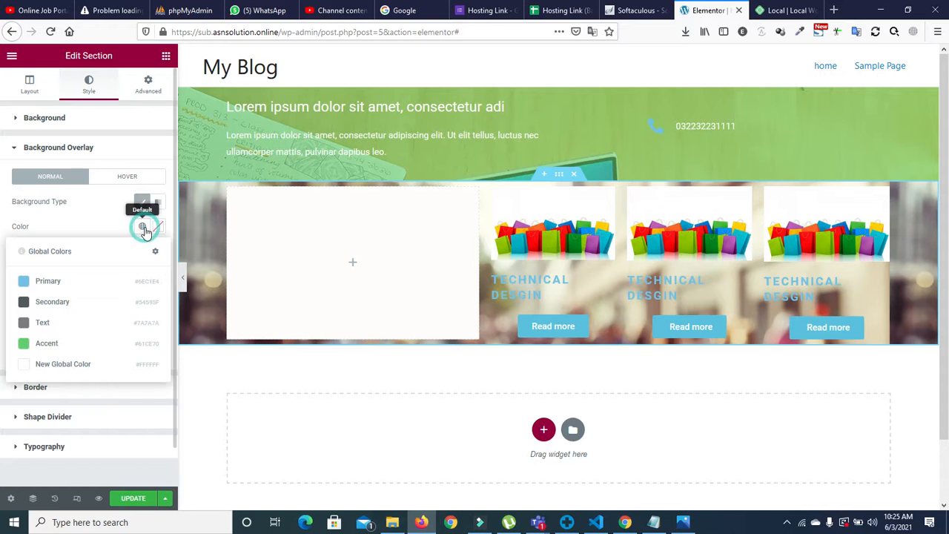
left_click(59, 310)
mouse_move(68, 358)
left_mouse_down()
mouse_move(93, 358)
mouse_move(81, 358)
left_mouse_up()
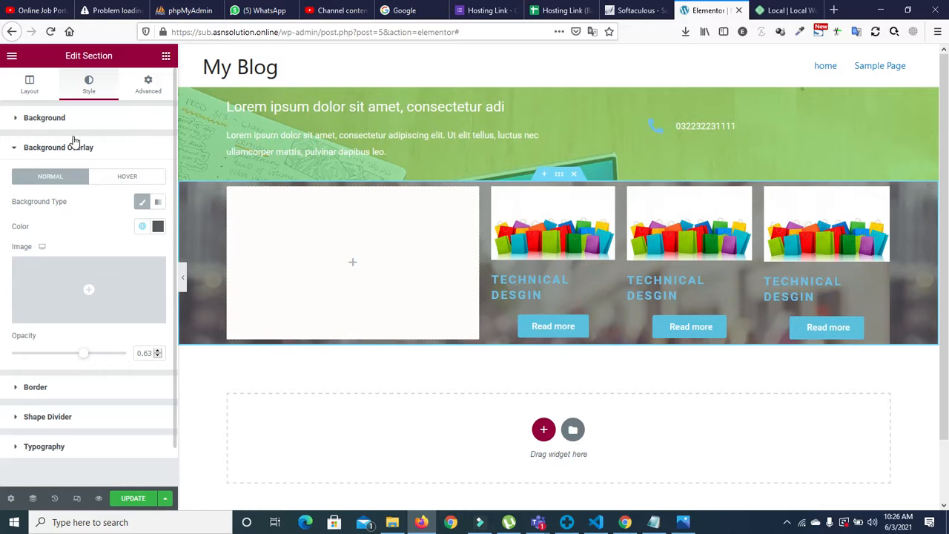
Step: Keep attachment Default, set the background to No-repeat and size Cover
left_click(19, 120)
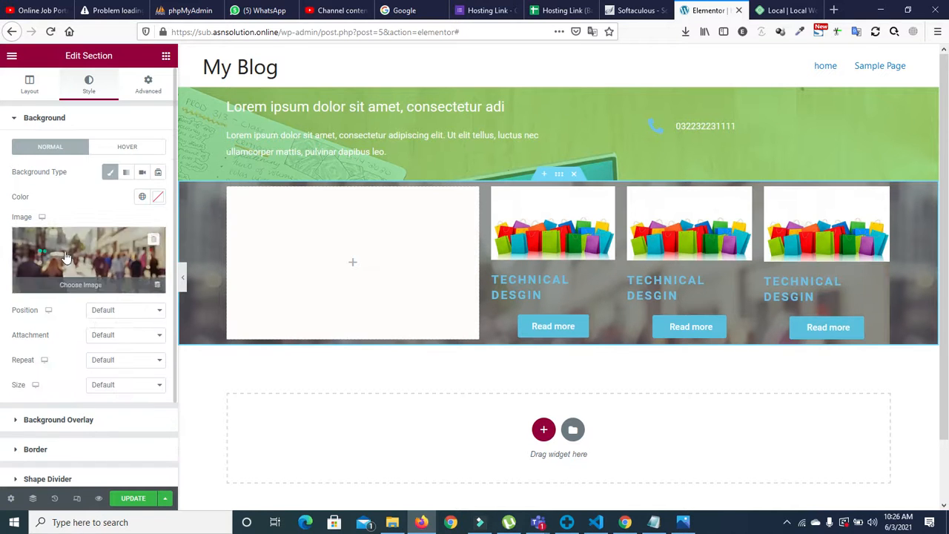
left_click(110, 337)
left_click(112, 349)
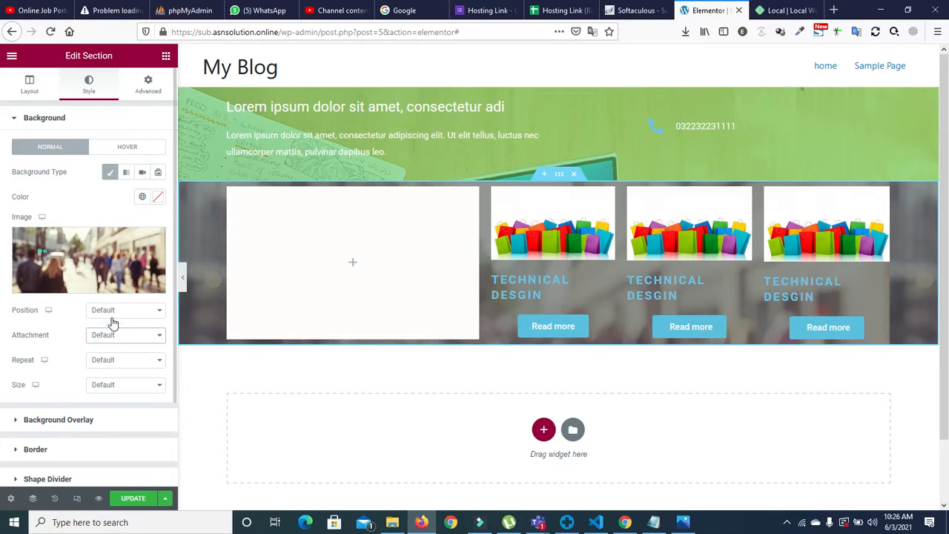
left_click(112, 362)
left_click(105, 387)
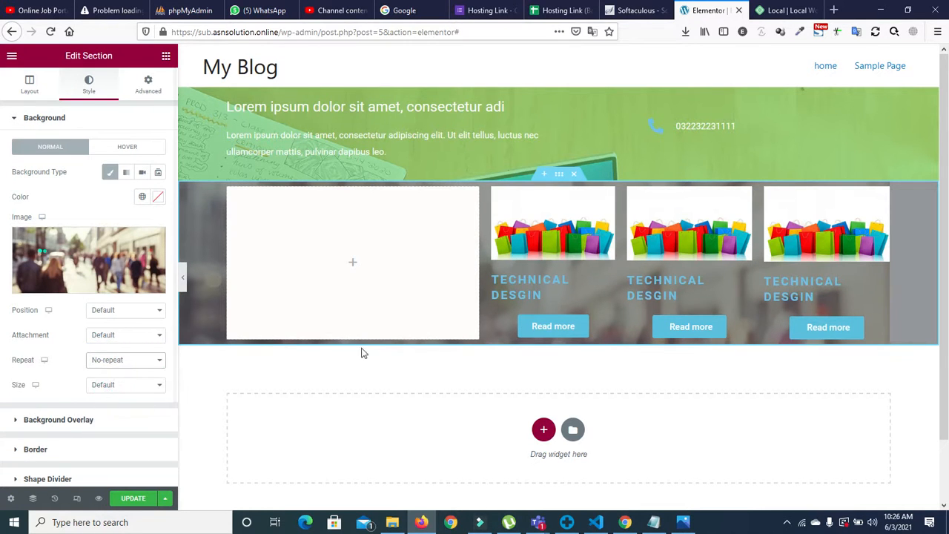
left_click(125, 385)
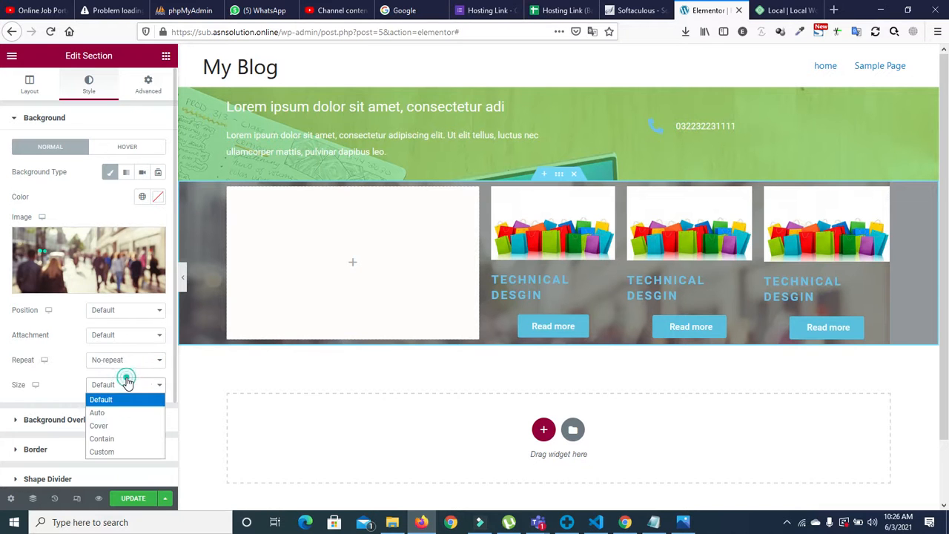
left_click(115, 427)
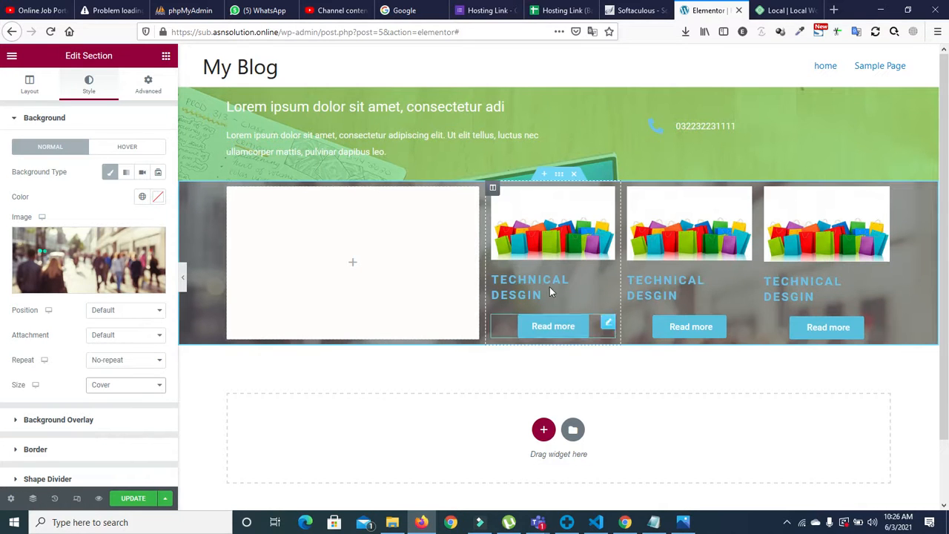
Step: Give the section a Min Height of about 549 px
left_click(28, 84)
left_click(114, 223)
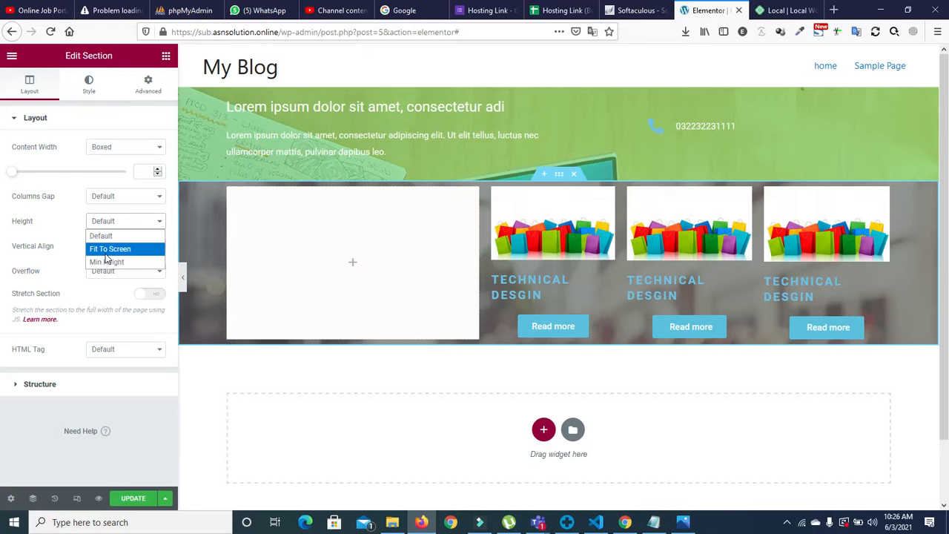
left_click(108, 250)
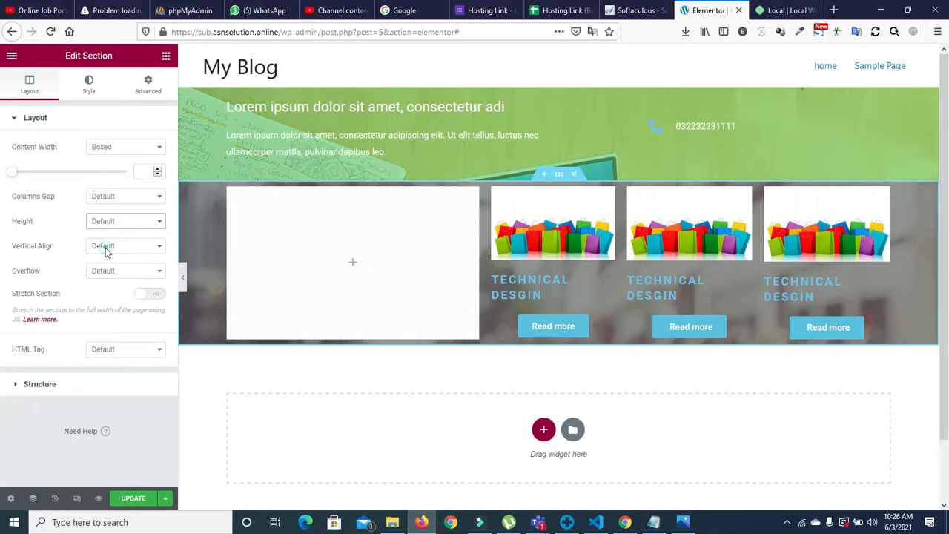
left_click(104, 224)
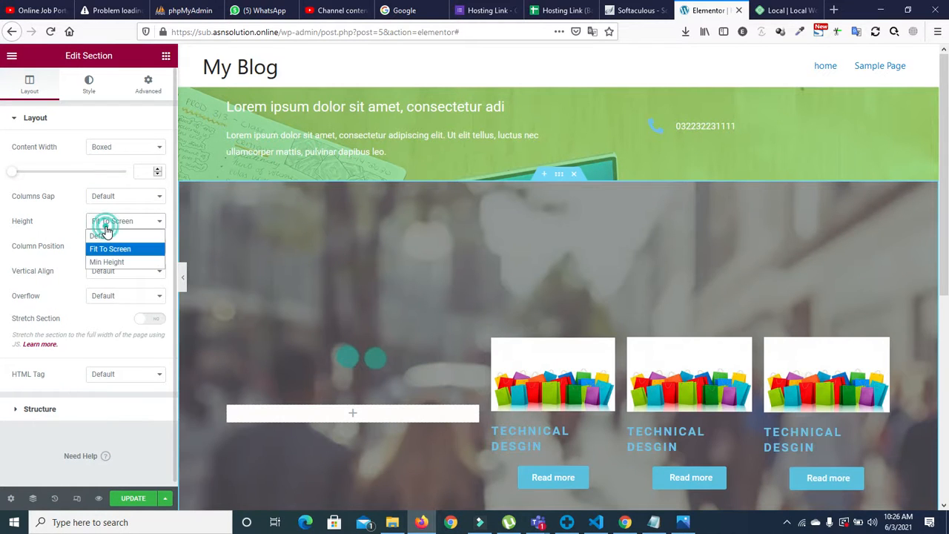
left_click(106, 259)
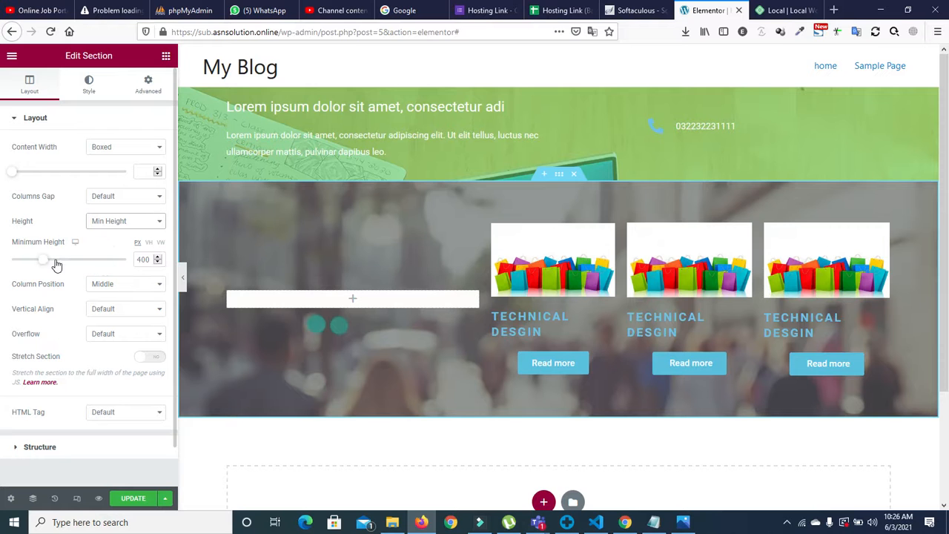
left_click_drag(45, 261, 59, 262)
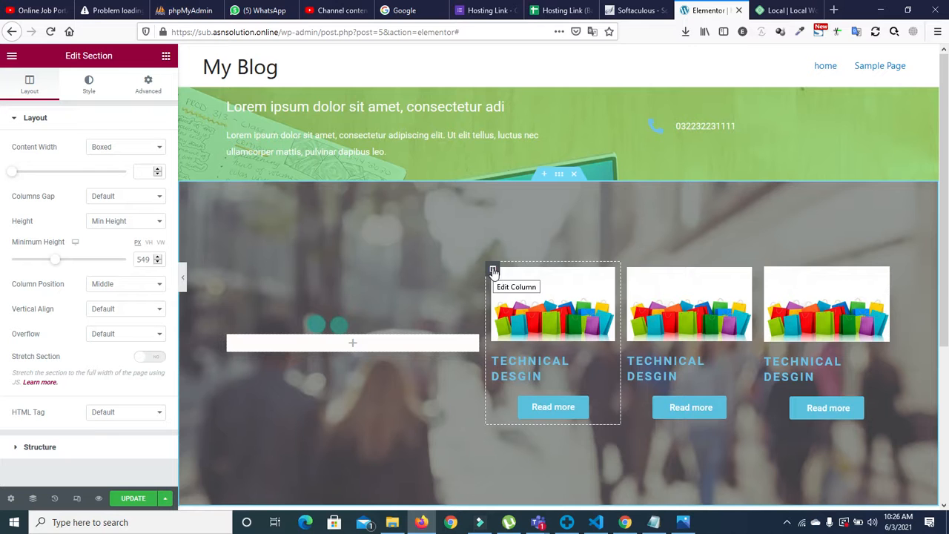
Step: Try Top and Start alignments on the empty left column, then reset both to Default
left_click(228, 337)
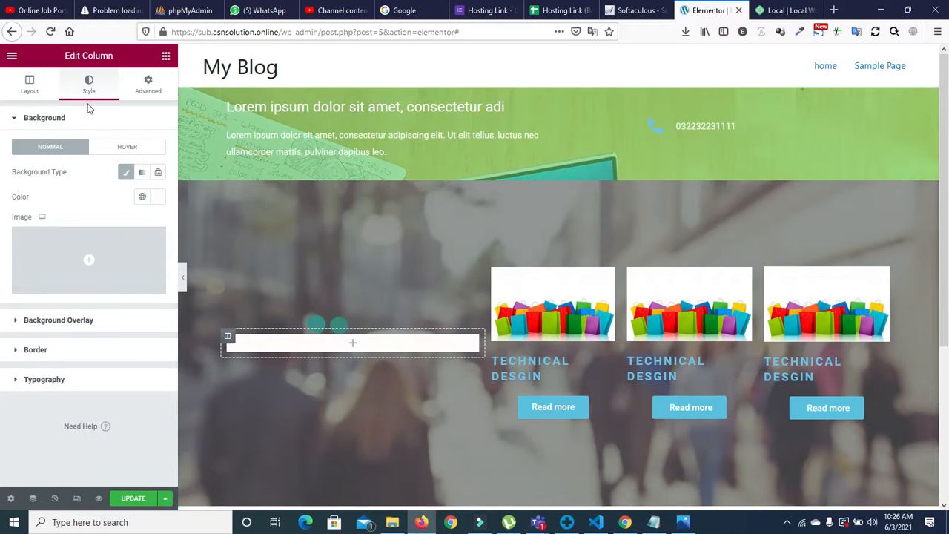
left_click(32, 88)
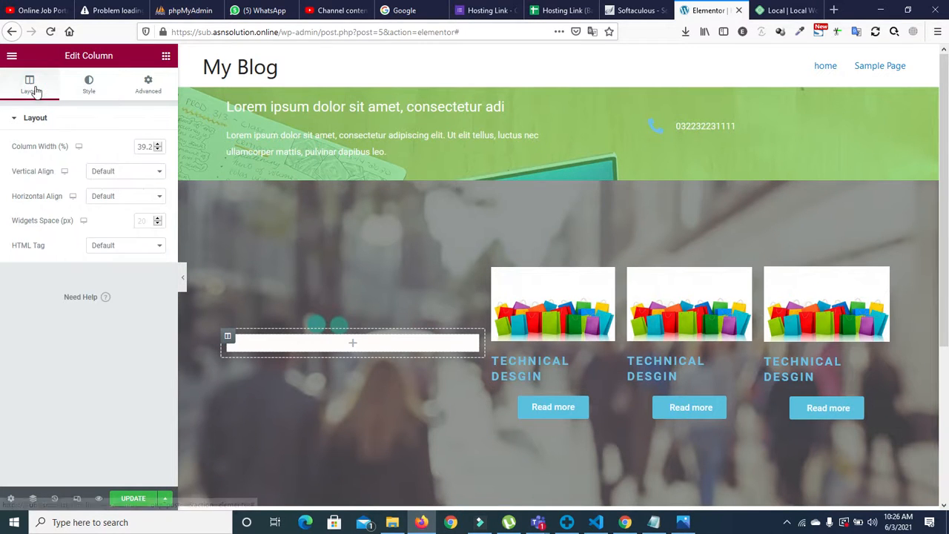
left_click(118, 170)
left_click(115, 199)
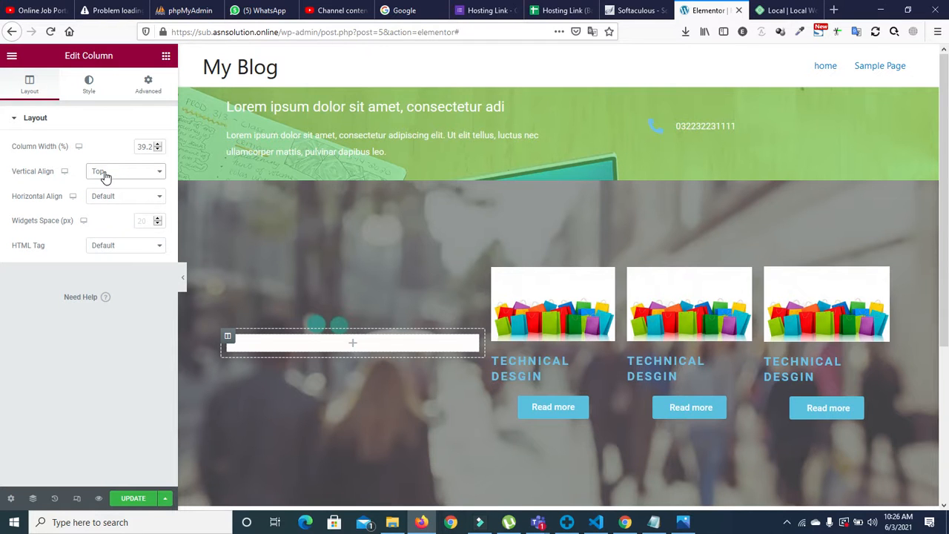
left_click(108, 196)
left_click(104, 223)
left_click(107, 198)
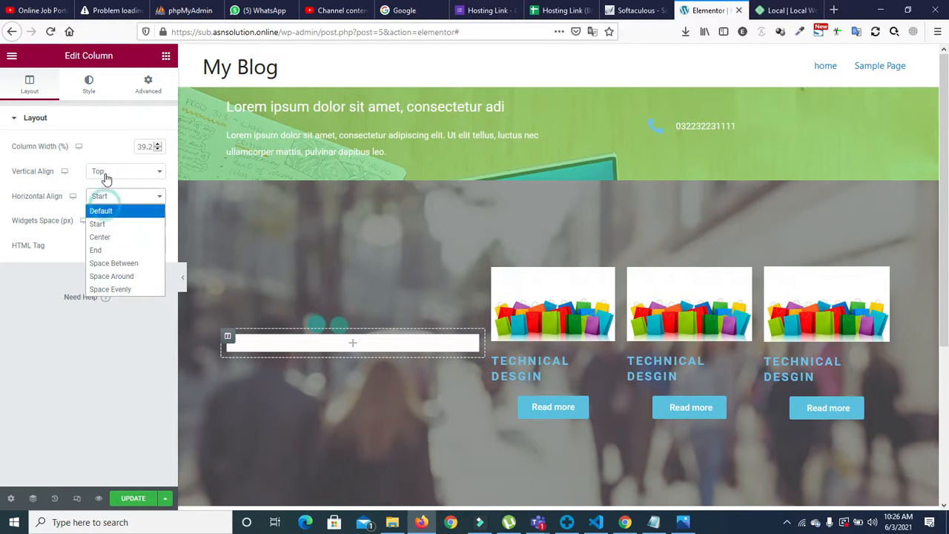
left_click(106, 211)
left_click(105, 171)
left_click(112, 185)
left_click(354, 345)
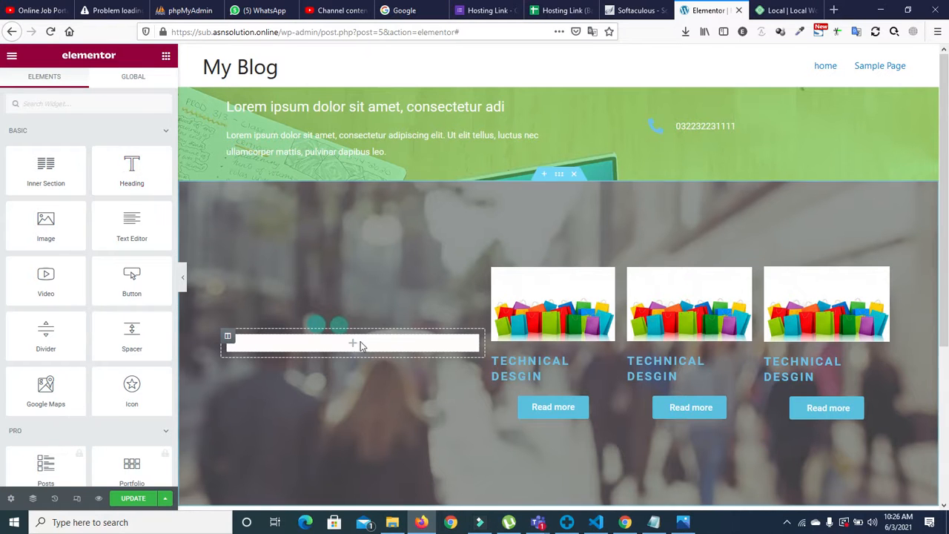
Step: Drop a Heading widget into the empty left column and set its font size to 19
left_click_drag(140, 153, 363, 338)
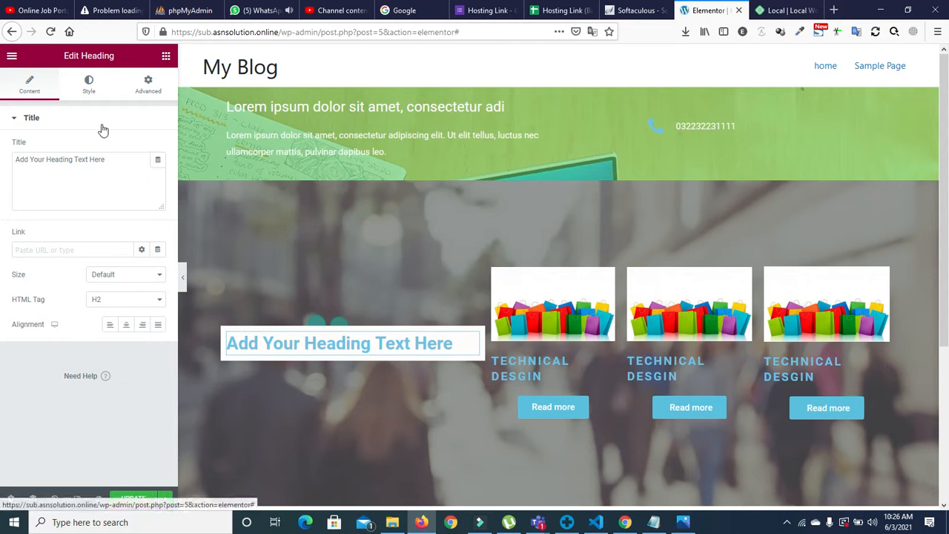
left_click(91, 86)
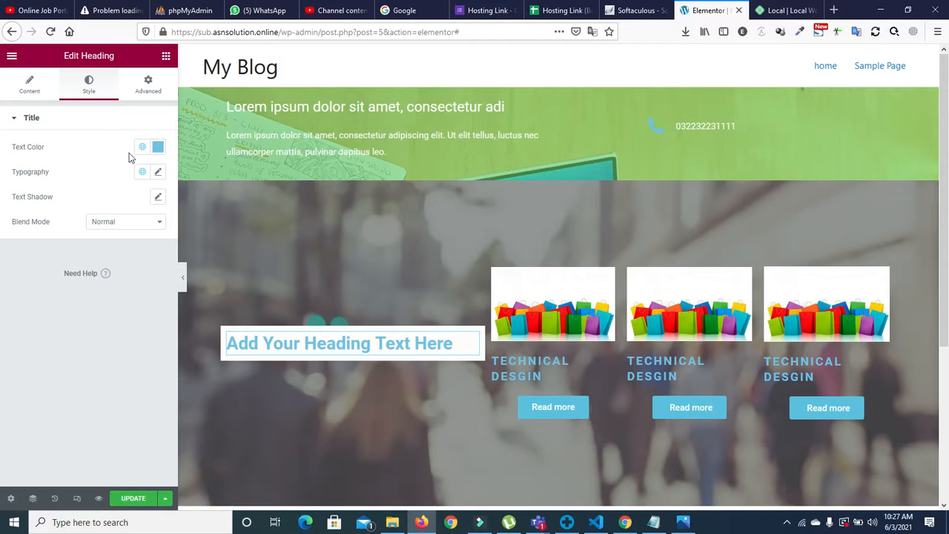
left_click(158, 174)
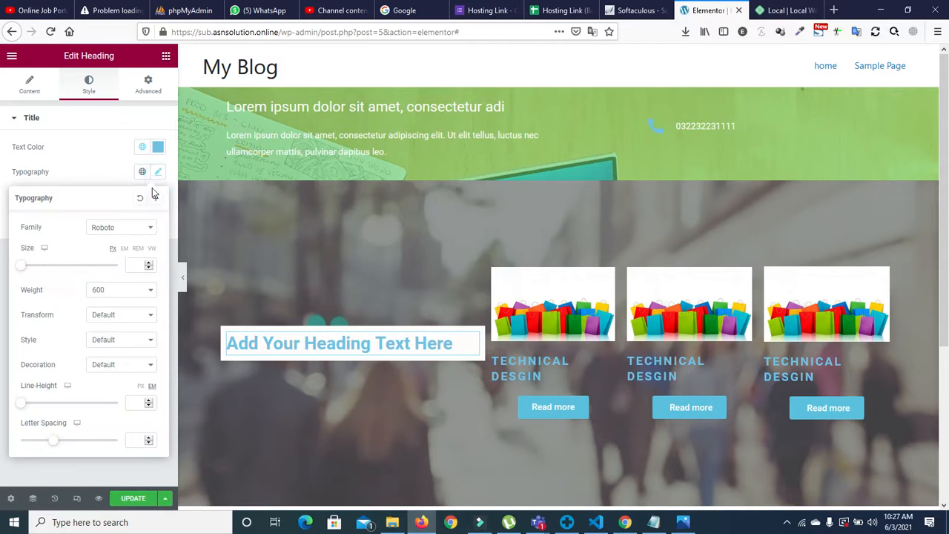
left_click(149, 266)
left_click(149, 264)
left_click(150, 265)
left_click(149, 264)
left_click(150, 265)
left_click(149, 264)
left_click(149, 265)
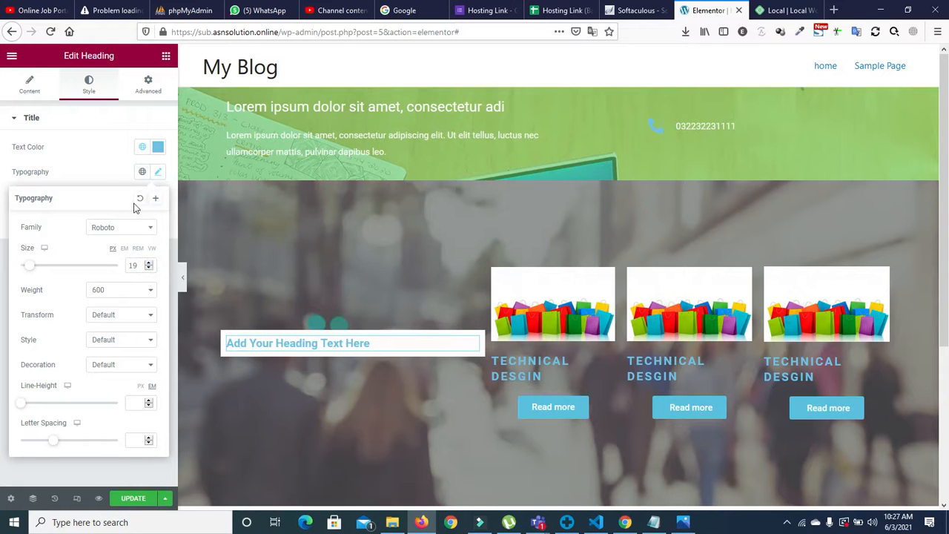
Step: Set the heading's alignment to Center
left_click(29, 87)
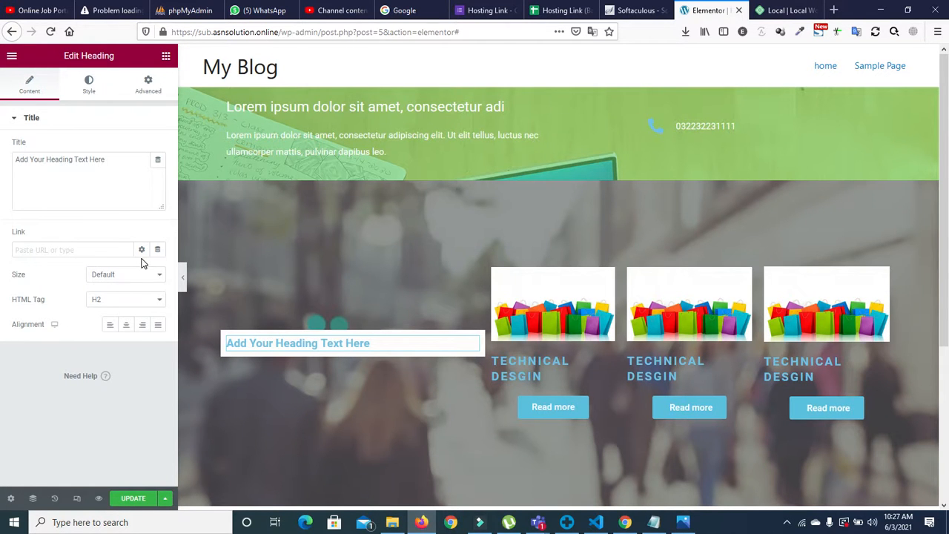
left_click(88, 84)
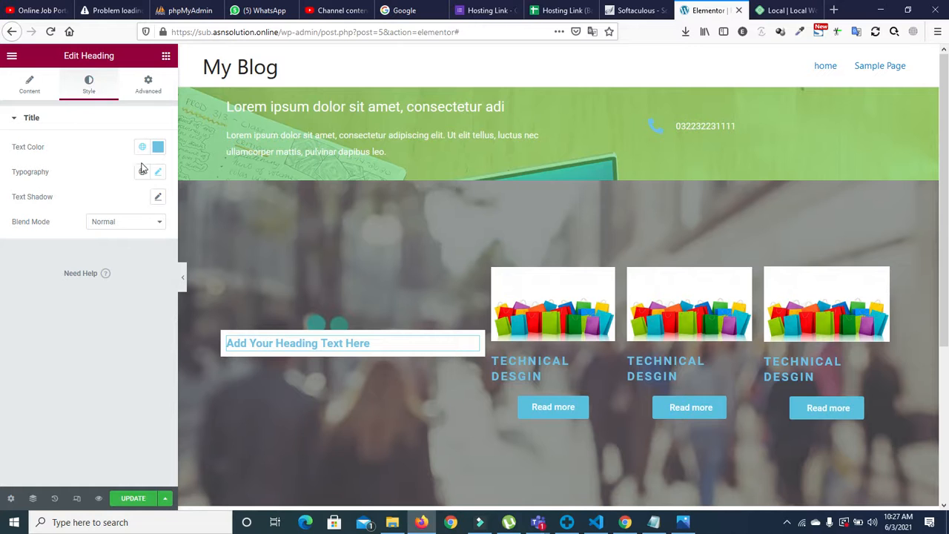
left_click(40, 87)
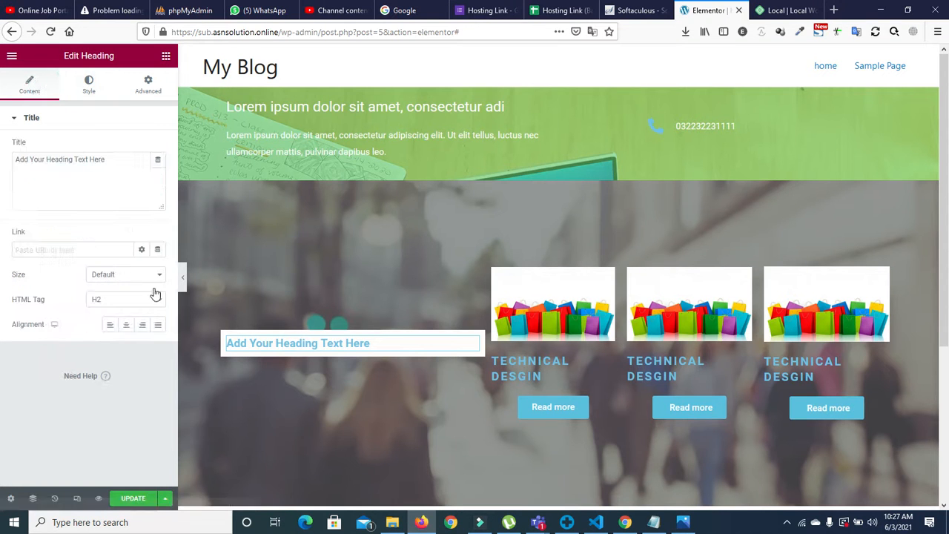
left_click(129, 324)
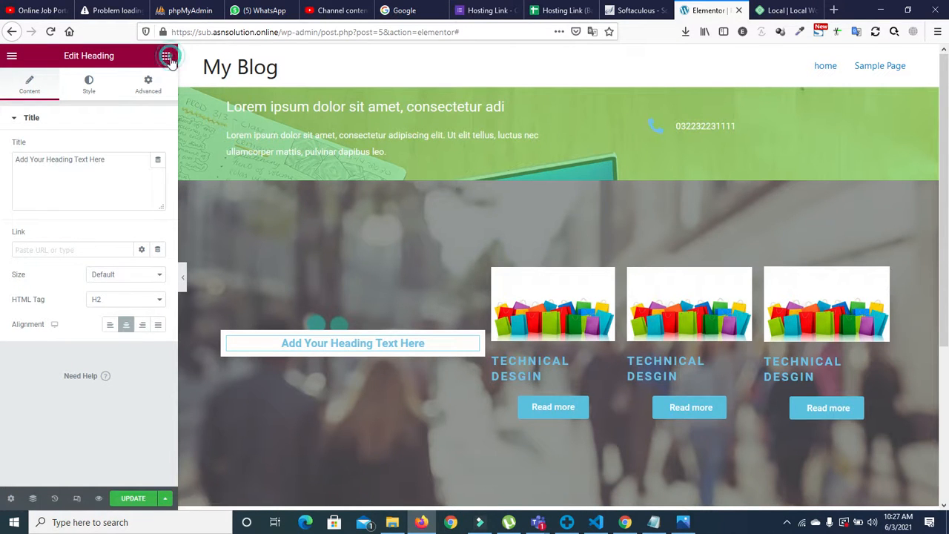
left_click(166, 56)
Step: Add a Text Editor block below the heading and paste a copy of its lorem paragraph
left_click_drag(132, 223, 337, 349)
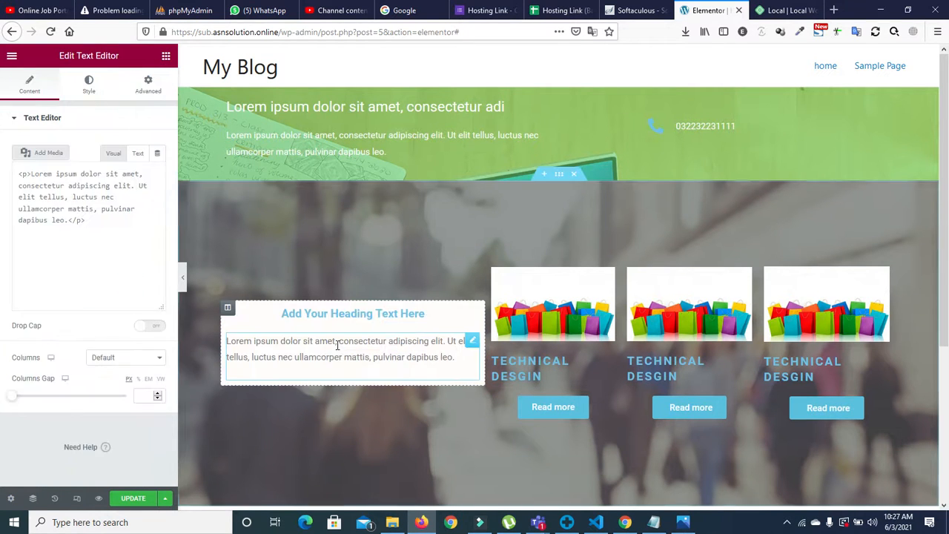
left_click_drag(88, 292, 26, 211)
key("ctrl+c")
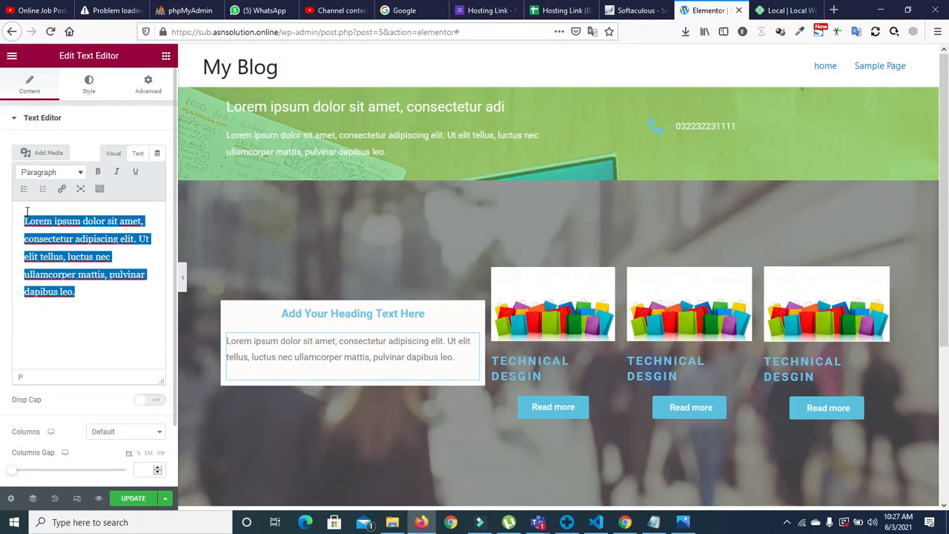
left_click(76, 300)
key("Return")
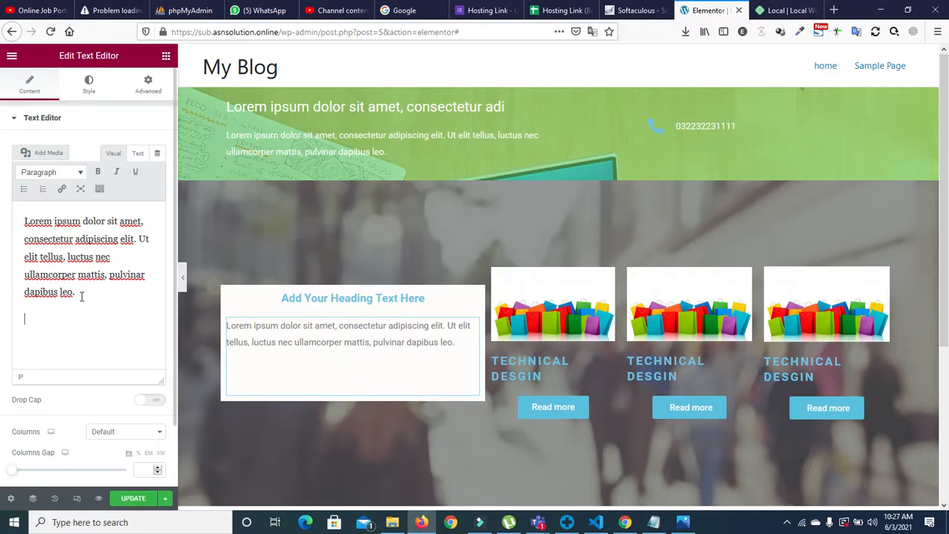
key("ctrl+v")
Step: Merge the two lorem paragraphs into one, then add a second lorem paragraph after it
left_click(21, 299)
key("BackSpace")
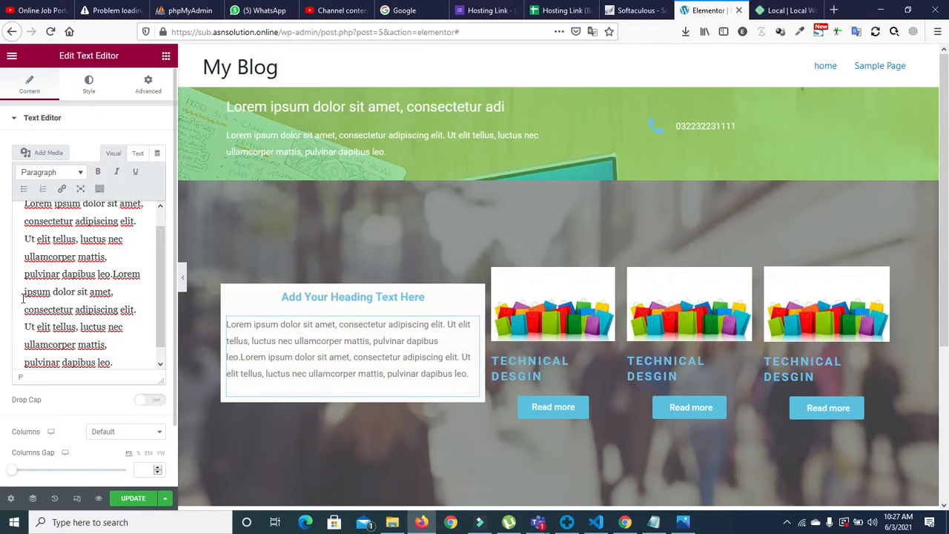
left_click(125, 357)
key("Return")
key("ctrl+v")
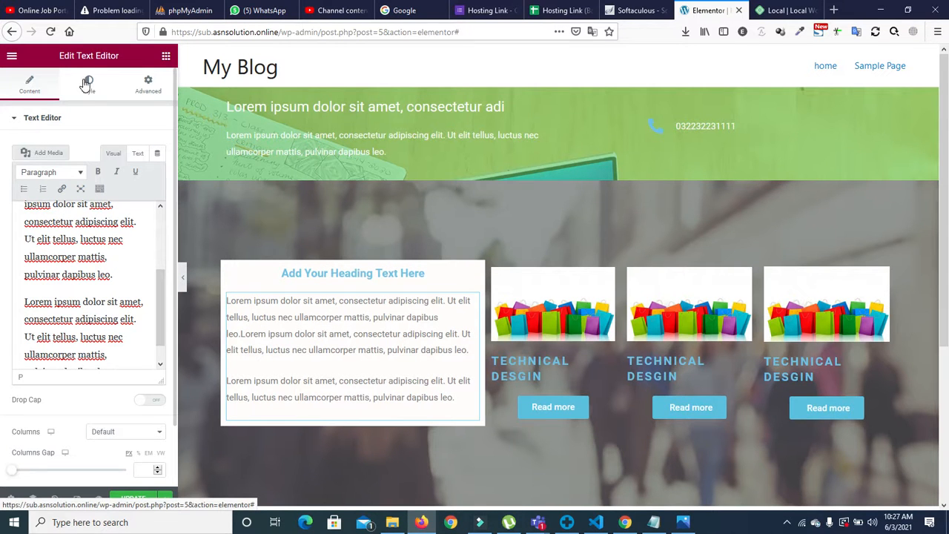
Step: Place a Button widget below the card's paragraphs and centre it
left_click(166, 56)
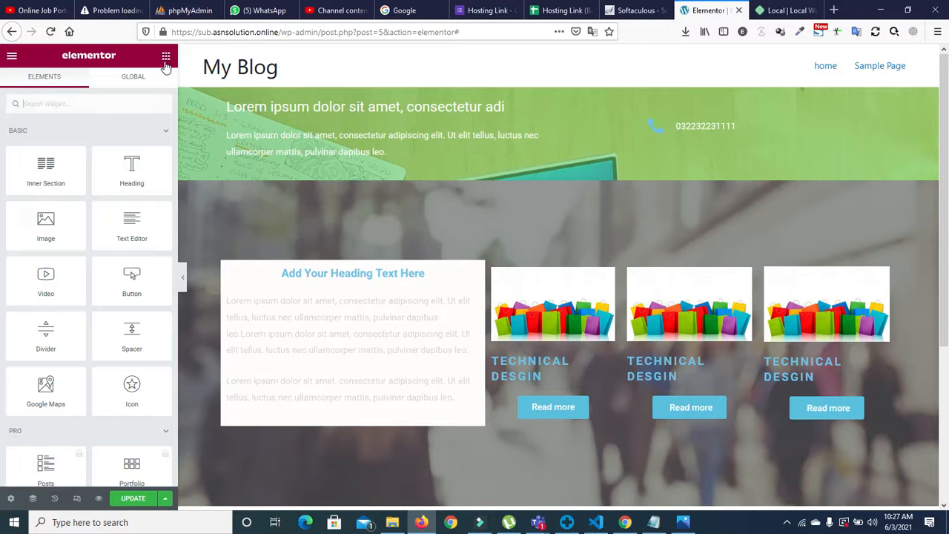
left_click_drag(110, 294, 349, 413)
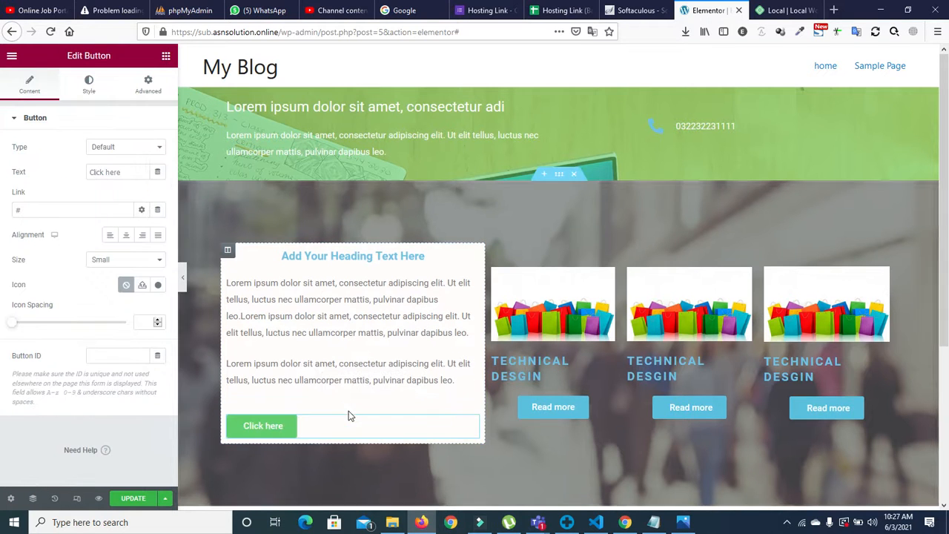
left_click(129, 236)
Step: Change the button label to 'Click here Submit'
left_click(123, 173)
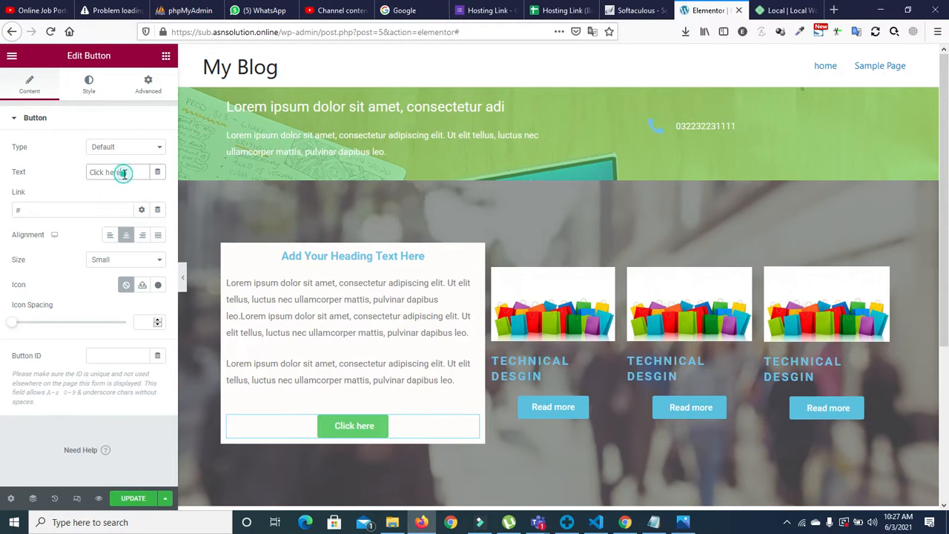
type("S")
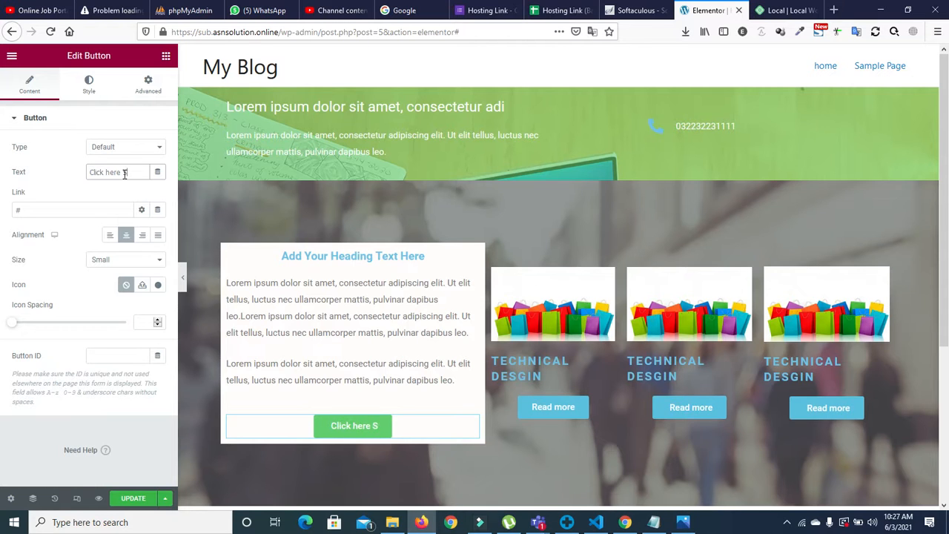
type("umbit")
key("BackSpace")
key("BackSpace")
key("BackSpace")
key("BackSpace")
type("bmit")
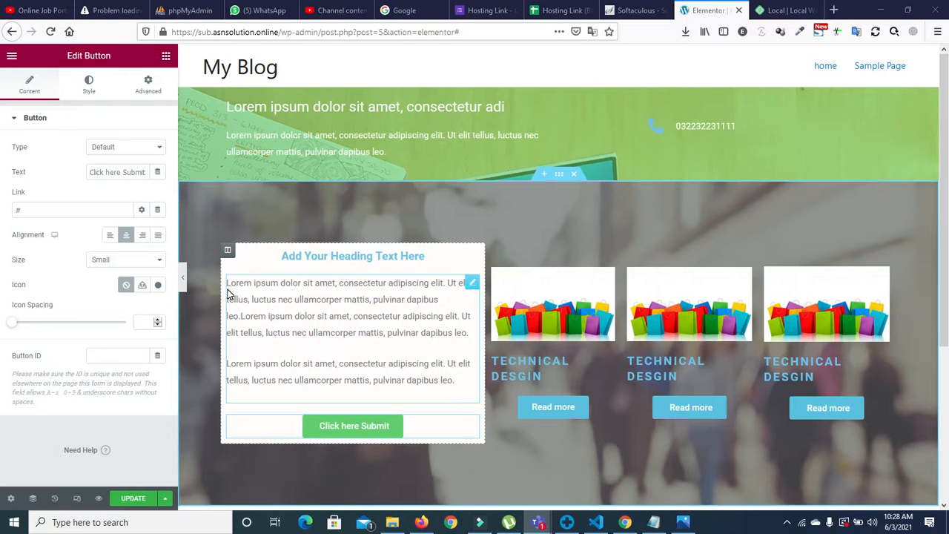
Step: Open the paragraph block's Advanced spacing settings, leaving its padding at 0
left_click(147, 89)
left_click(326, 321)
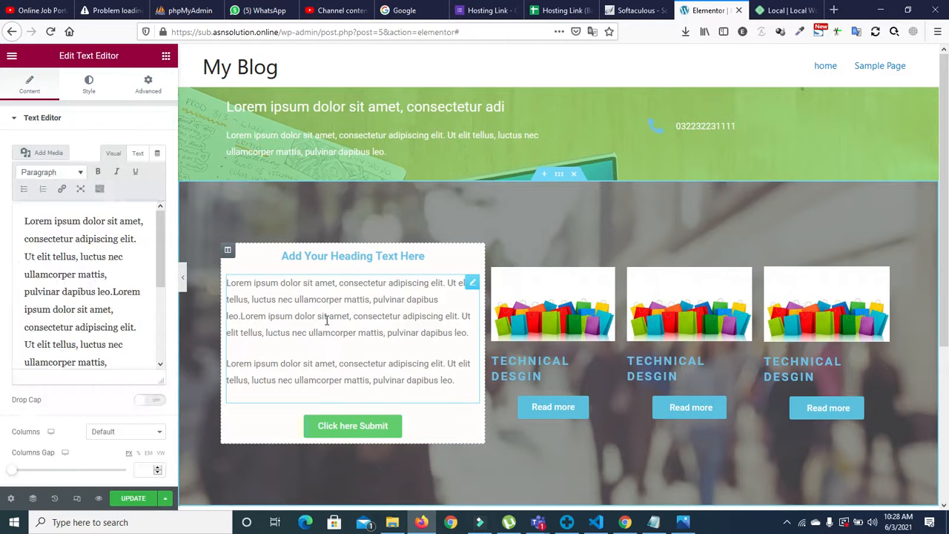
left_click(143, 92)
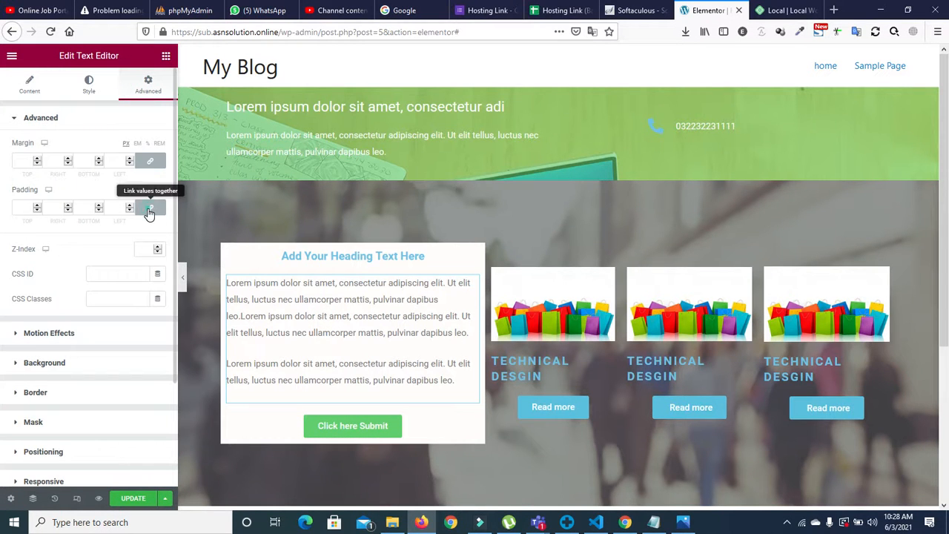
left_click(149, 211)
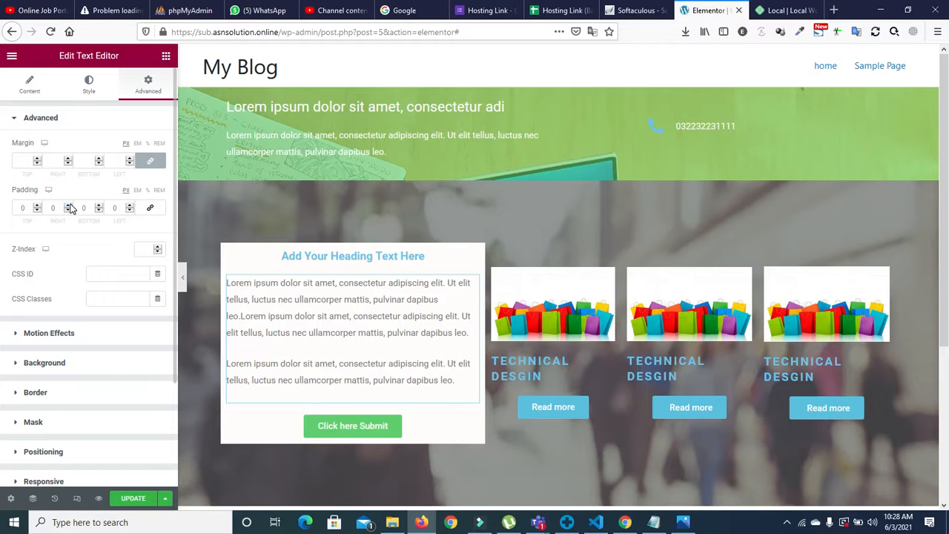
left_click(69, 205)
left_click(67, 210)
left_click(130, 212)
left_click(151, 208)
Step: Unlink the paragraph block's margins and raise the right margin to 19 and the left to 38
left_click(149, 161)
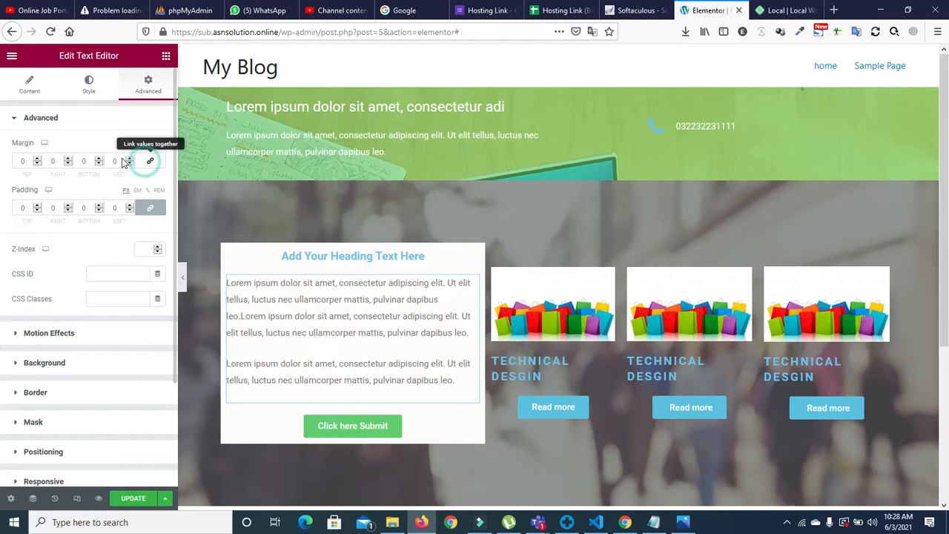
left_click(68, 164)
left_click(68, 164)
left_click(68, 158)
left_click(68, 158)
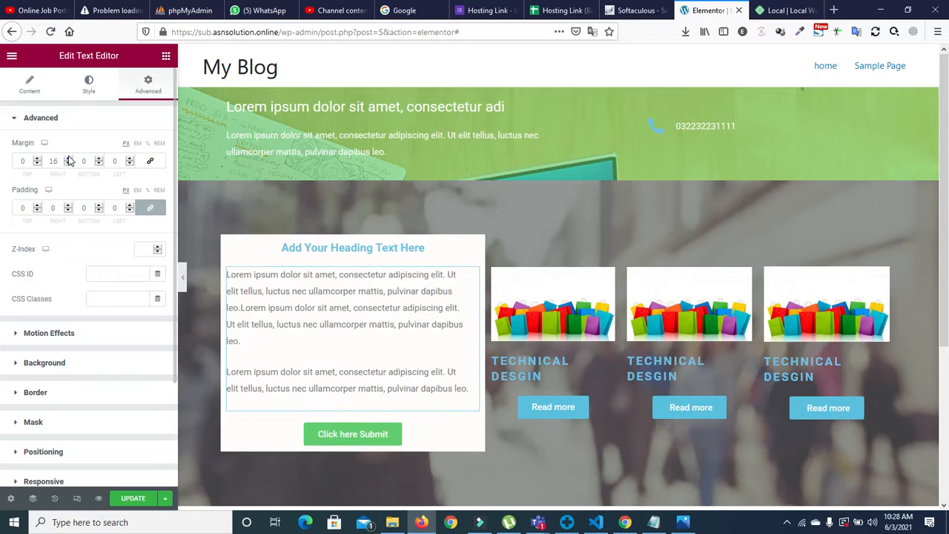
left_click(68, 158)
left_click(130, 161)
left_click(130, 161)
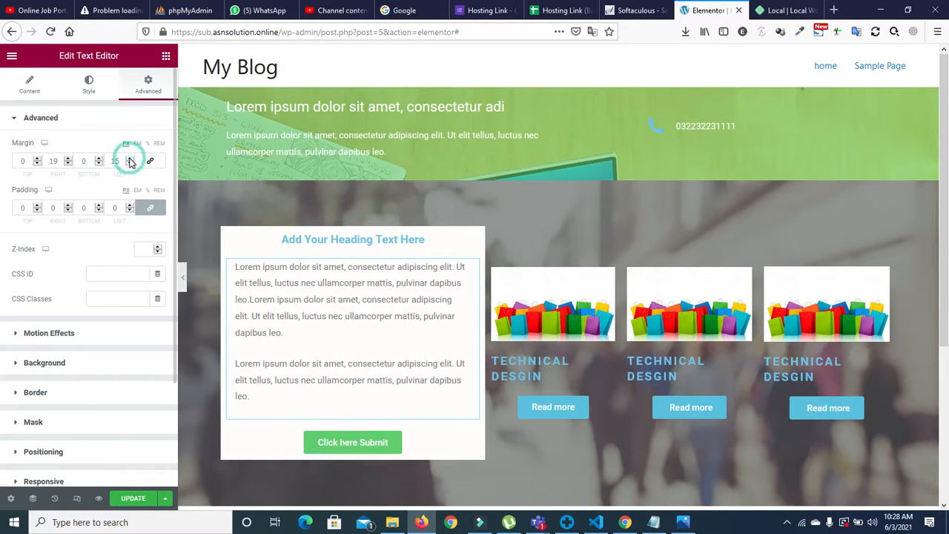
left_click(130, 160)
left_click(130, 161)
left_click(130, 161)
left_click(130, 161)
left_click(130, 161)
left_click(130, 161)
left_click(129, 161)
left_click(129, 161)
left_click(129, 161)
left_click(130, 161)
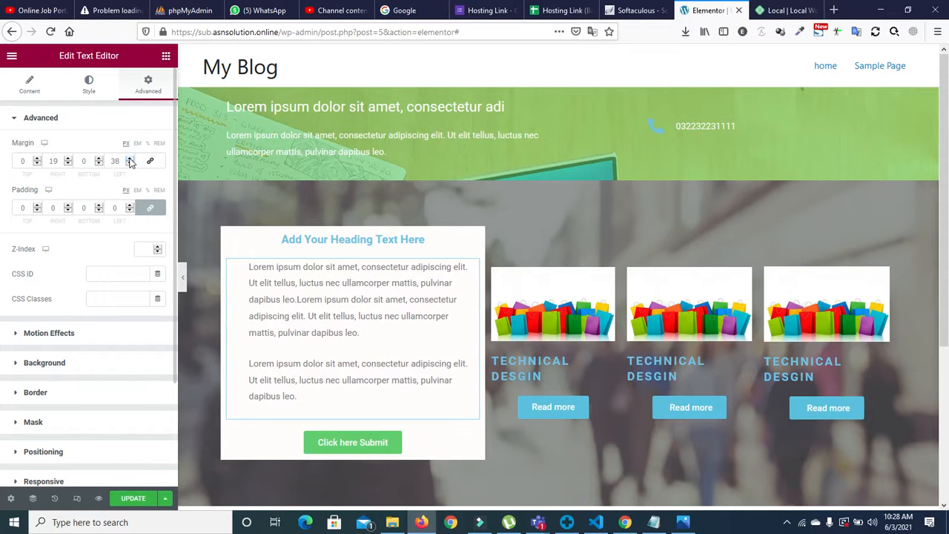
Step: Set both right and left margins to 40, then save the page and preview it
left_click(68, 161)
left_click(68, 161)
left_click(68, 161)
left_click(69, 161)
left_click(68, 161)
left_click(68, 161)
left_click(69, 161)
left_click(69, 161)
left_click(68, 161)
left_click(68, 161)
left_click(68, 161)
left_click(69, 160)
left_click(68, 161)
left_click(68, 160)
left_click(69, 161)
left_click(68, 161)
left_click(69, 161)
left_click(68, 161)
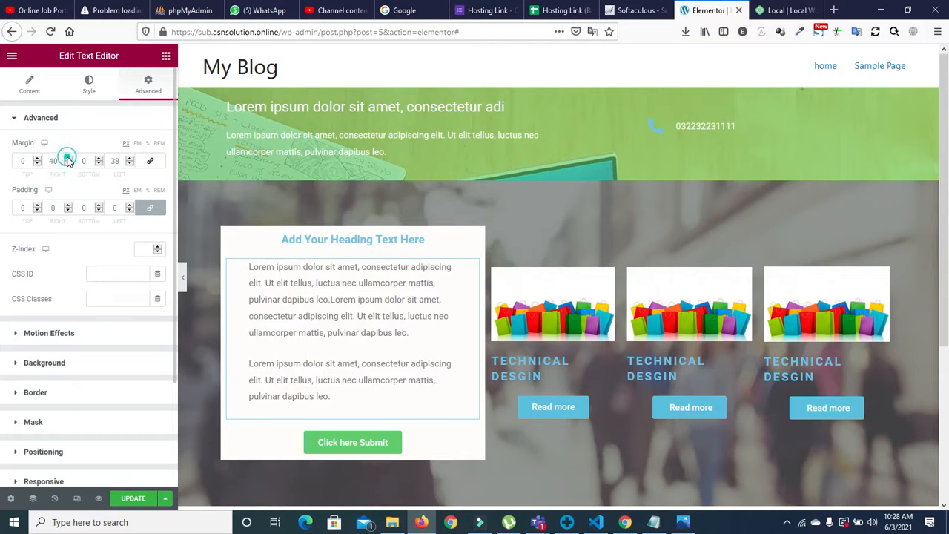
left_click(69, 160)
left_click(130, 158)
left_click(130, 157)
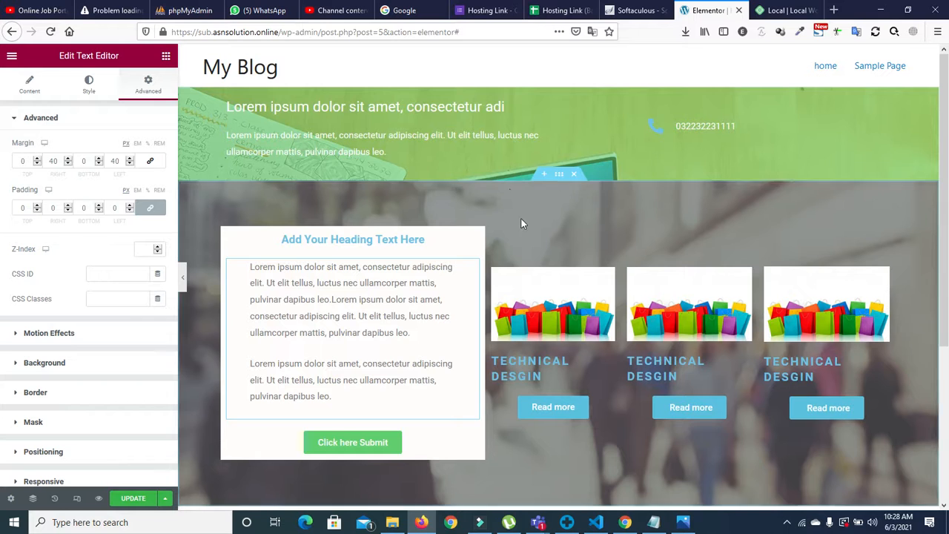
left_click(144, 500)
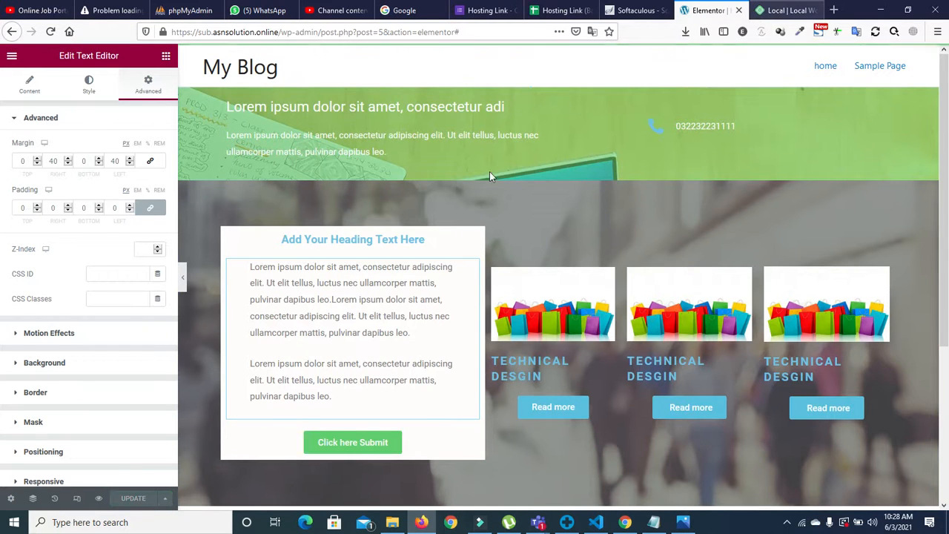
left_click(99, 499)
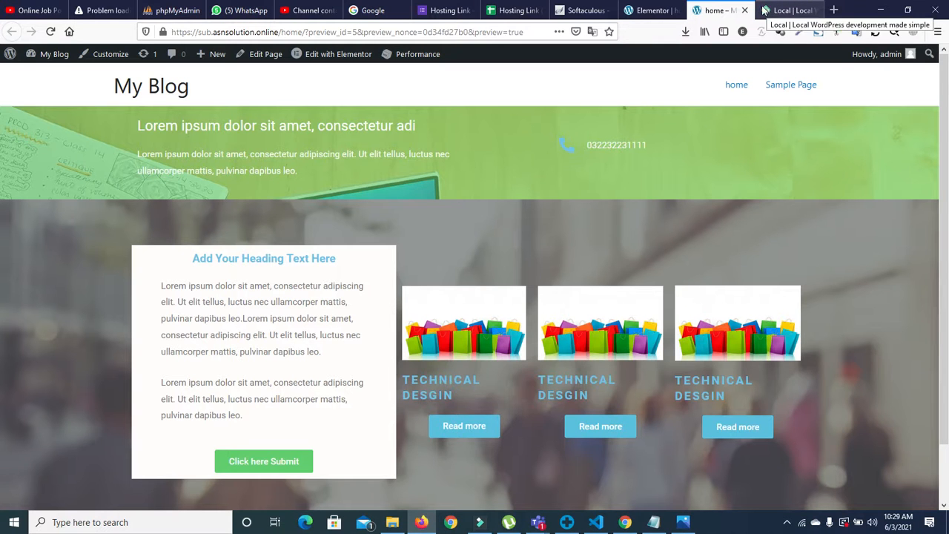
Step: Switch from the page preview back to the Elementor editor tab
left_click(649, 10)
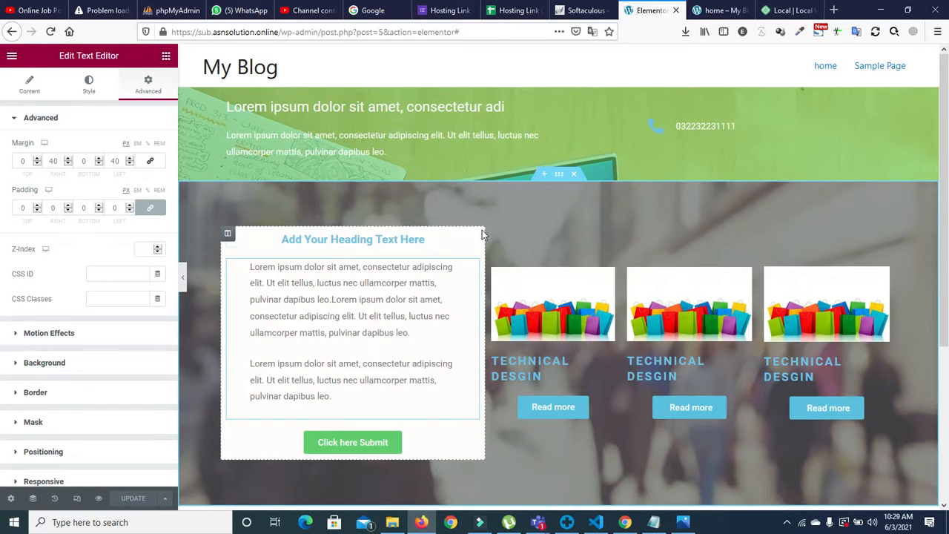
Step: Select the white card's column and raise its linked padding from 12 to 24 px
left_click(227, 234)
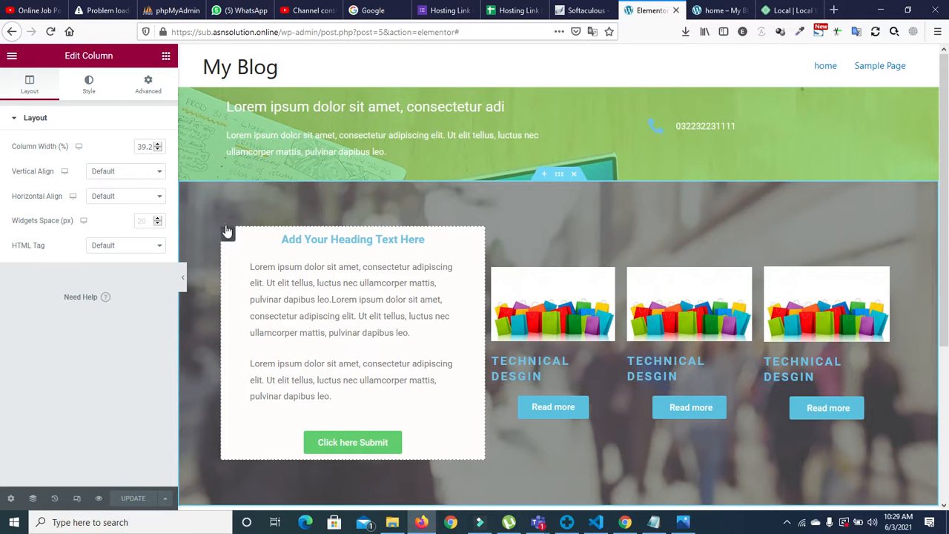
left_click(147, 86)
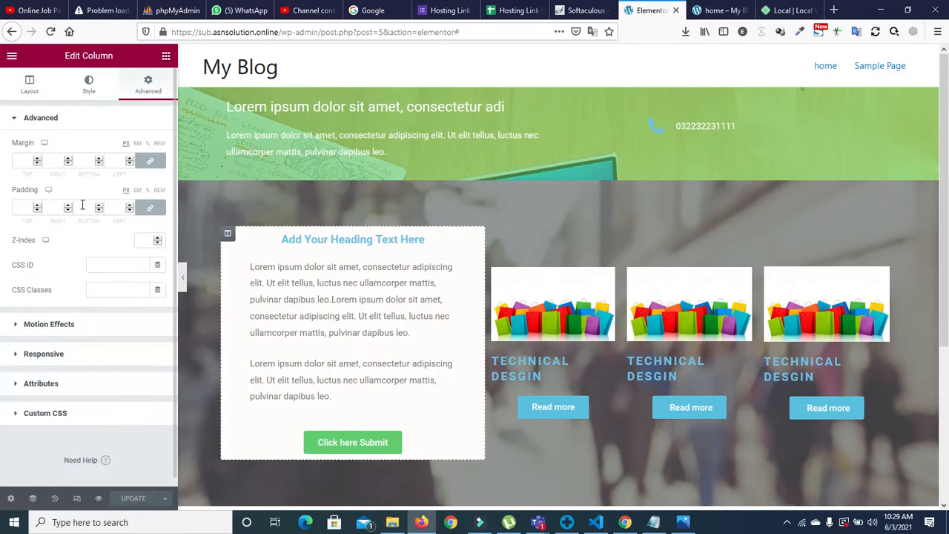
left_click(39, 206)
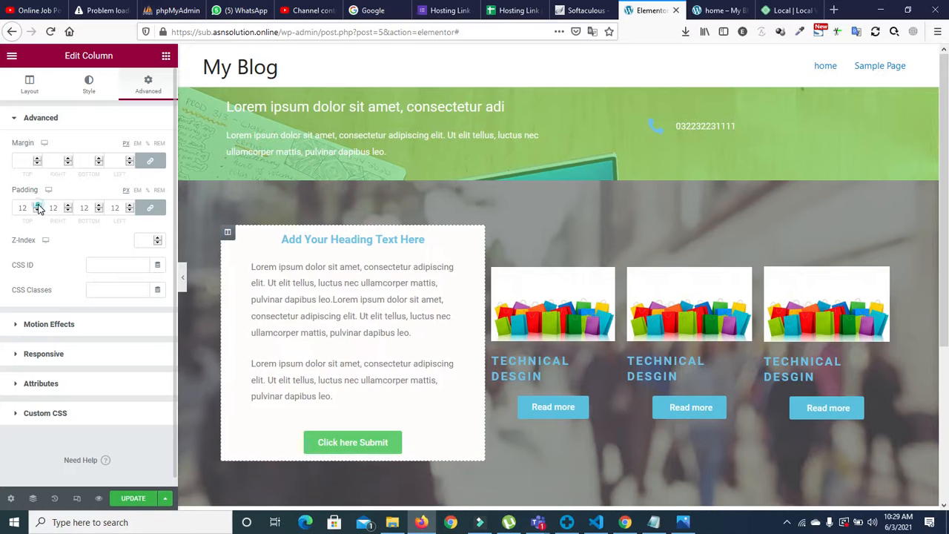
left_click(39, 206)
left_click(38, 206)
left_click(39, 206)
left_click(39, 206)
left_click(39, 208)
left_click(39, 208)
left_click(39, 207)
left_click(38, 208)
left_click(39, 208)
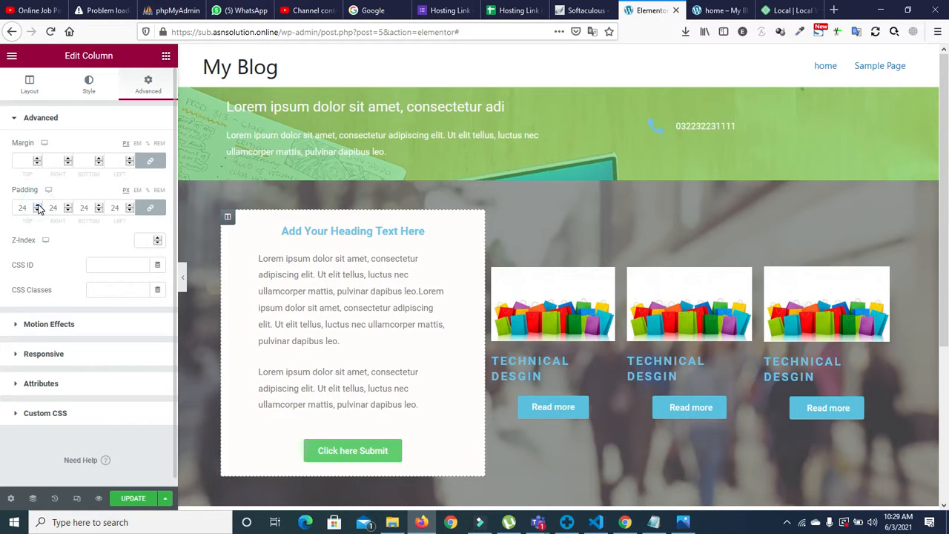
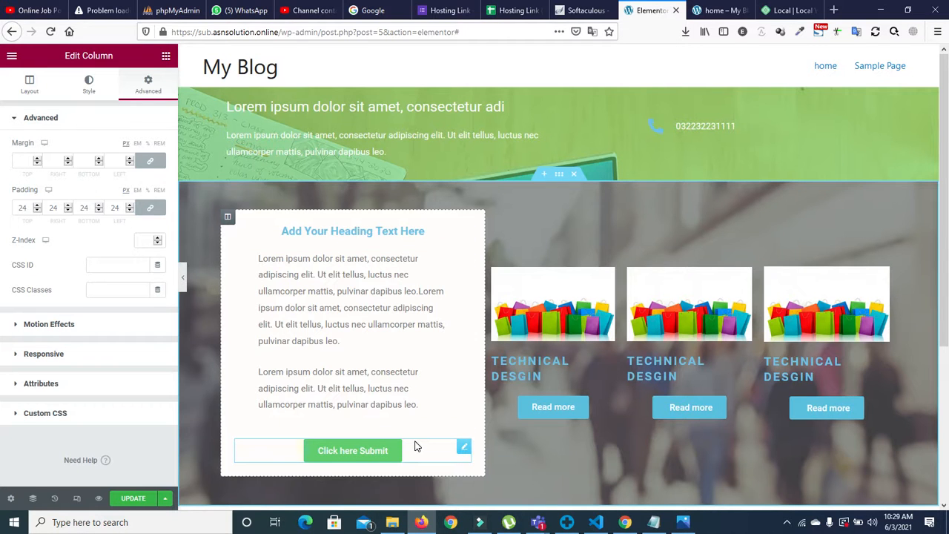
Step: Select the paragraph text widget inside the left white card
left_click(327, 288)
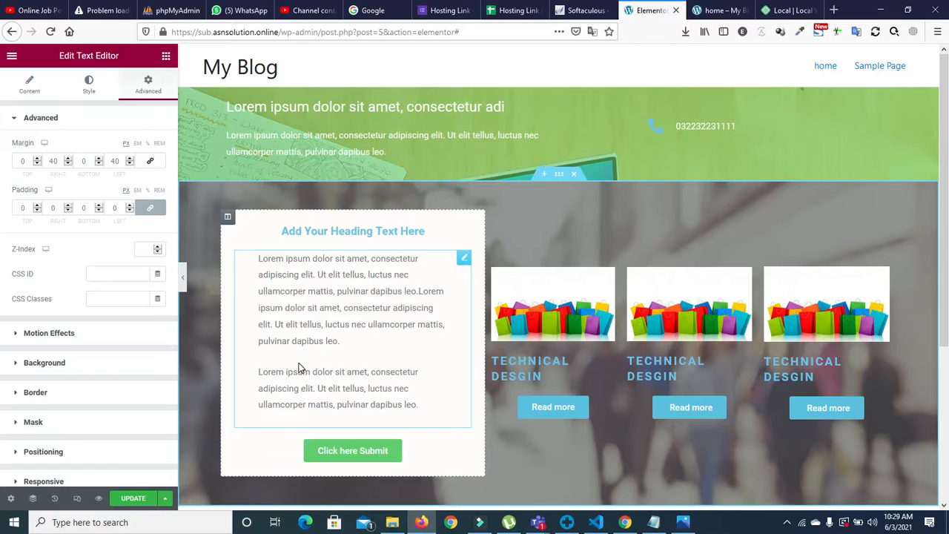
Step: Delete the break between the card's two paragraphs to join them into one
left_click(28, 84)
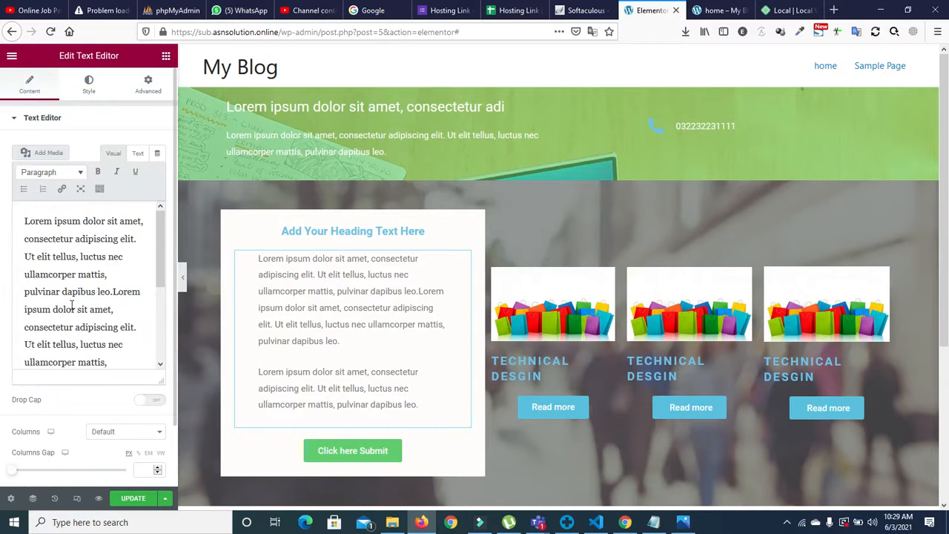
left_click_drag(159, 245, 2, 316)
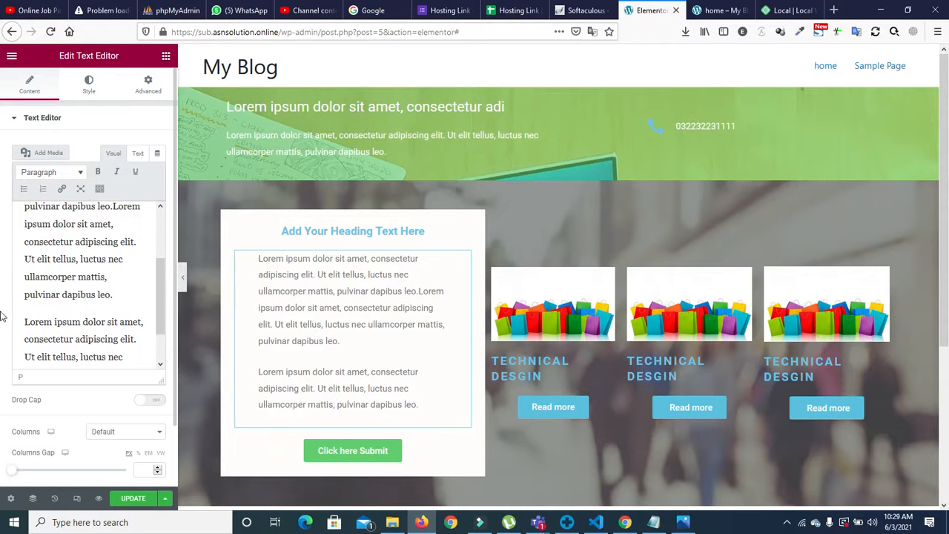
left_click(24, 321)
key("BackSpace")
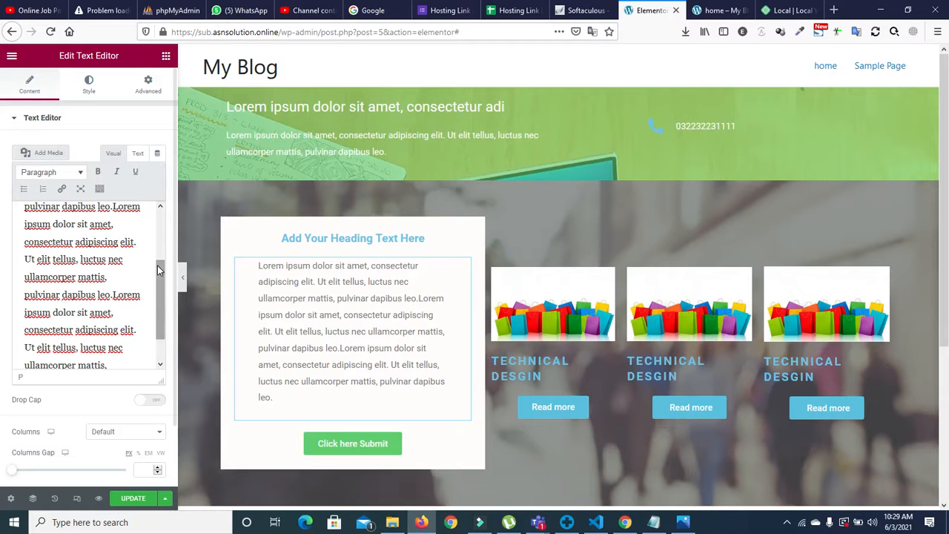
Step: Try a 2-column text layout, then set Columns back to 1
scroll(160, 317, "down", 1)
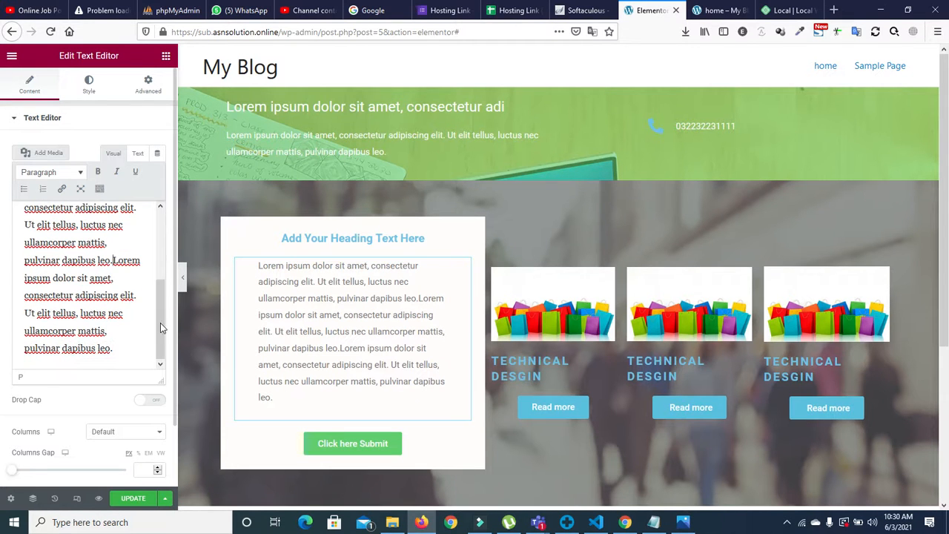
scroll(174, 354, "down", 2)
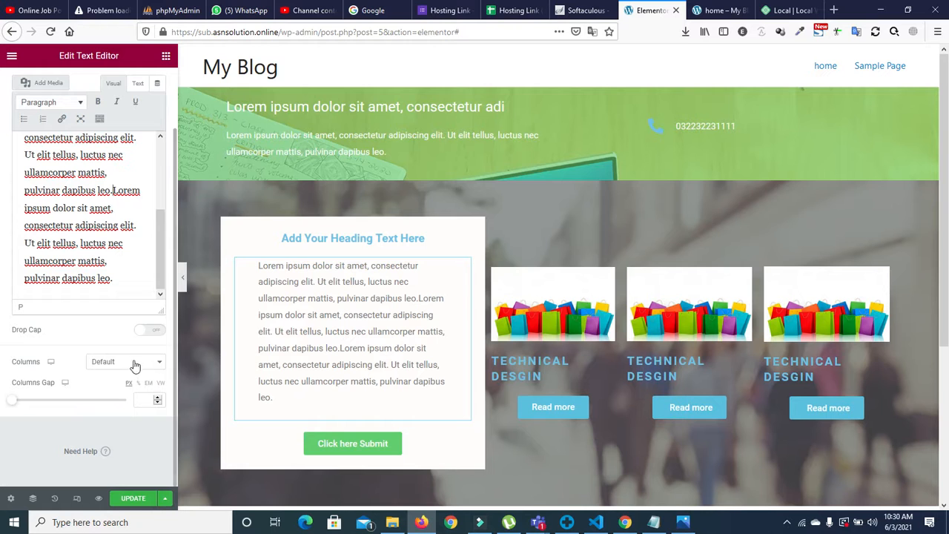
left_click(131, 361)
left_click(112, 230)
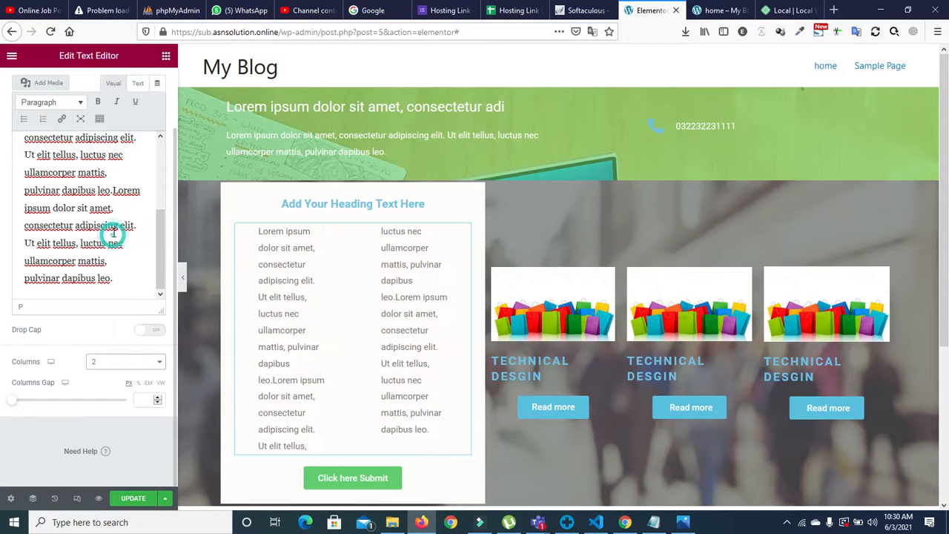
left_click(123, 364)
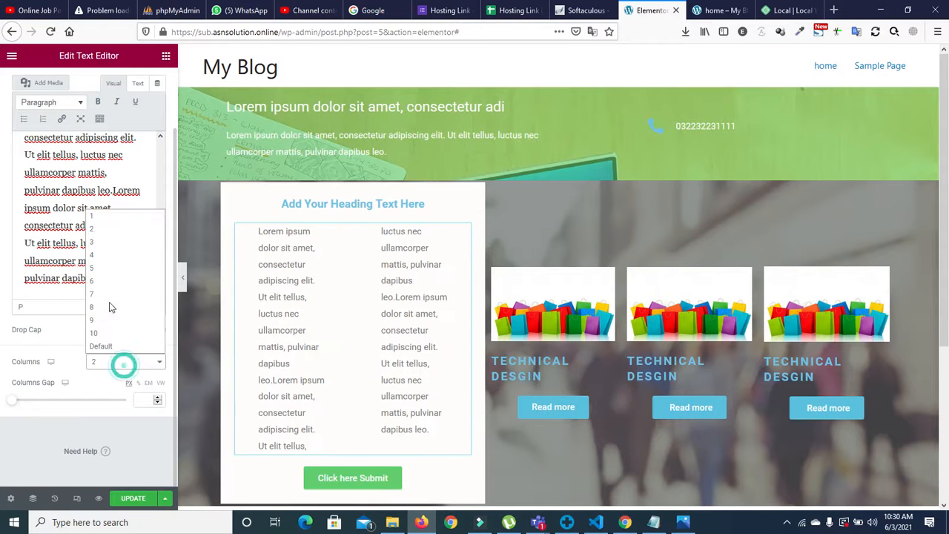
left_click(111, 217)
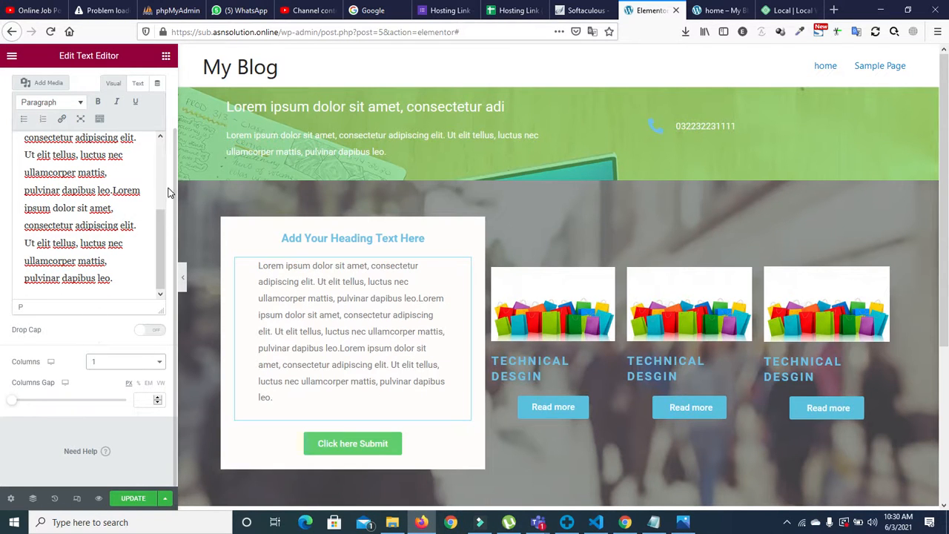
scroll(172, 104, "up", 2)
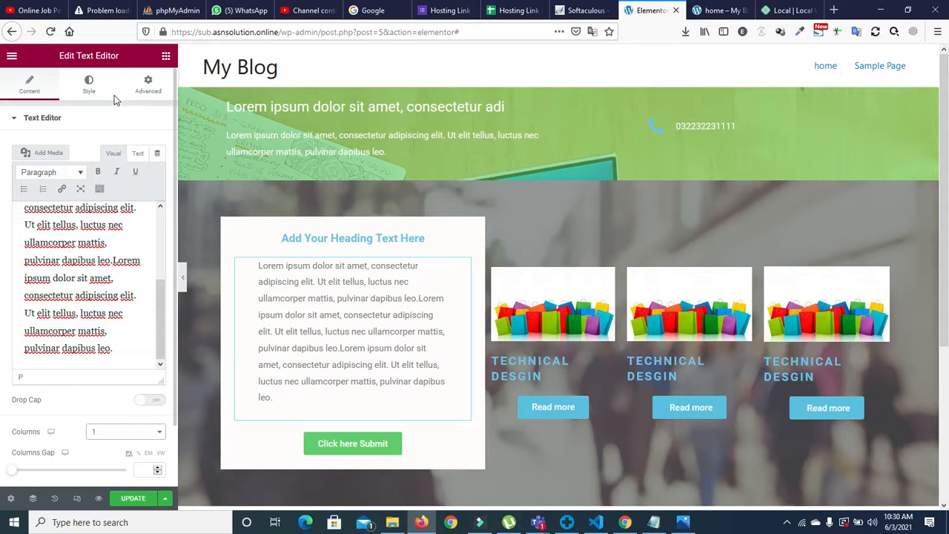
Step: Review the text's typography options, keeping the default font style and decoration
left_click(89, 84)
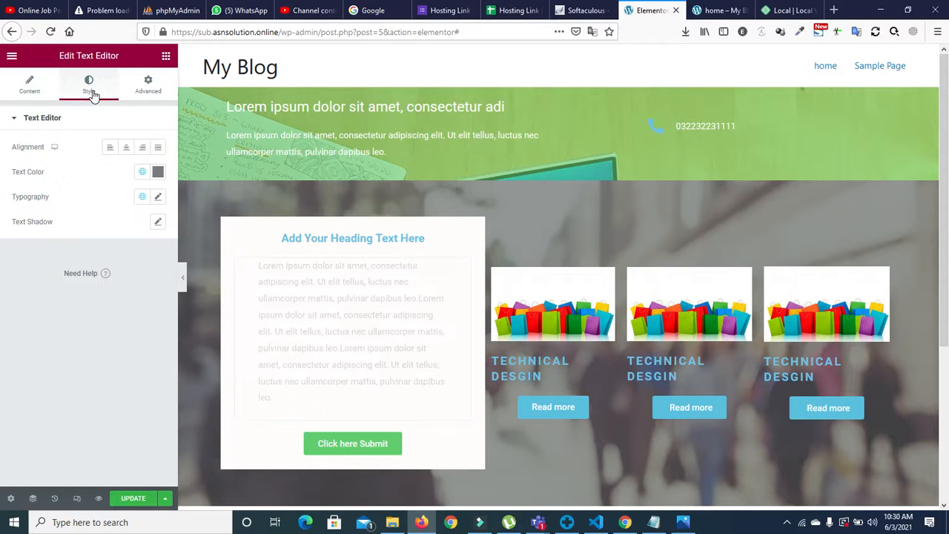
left_click(157, 198)
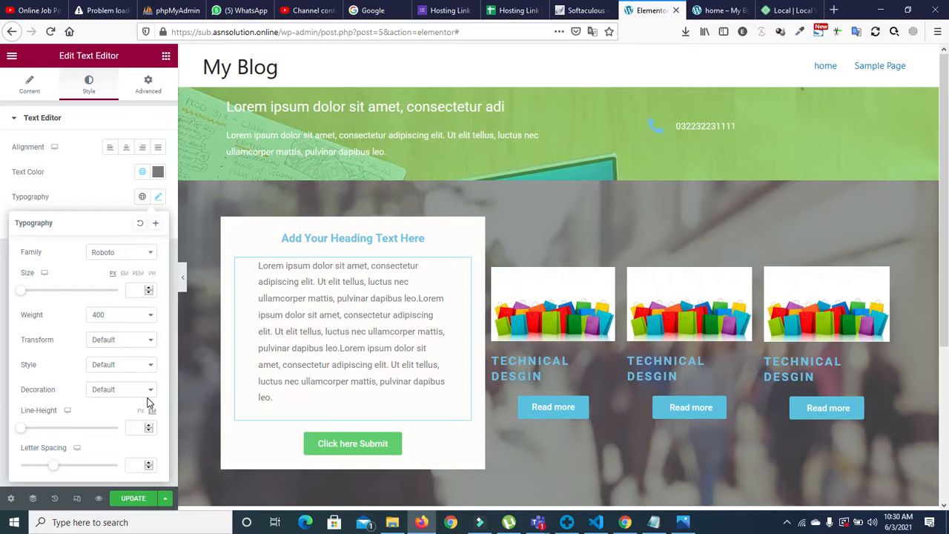
left_click(120, 365)
left_click(120, 368)
left_click(122, 394)
left_click(122, 397)
left_click(158, 197)
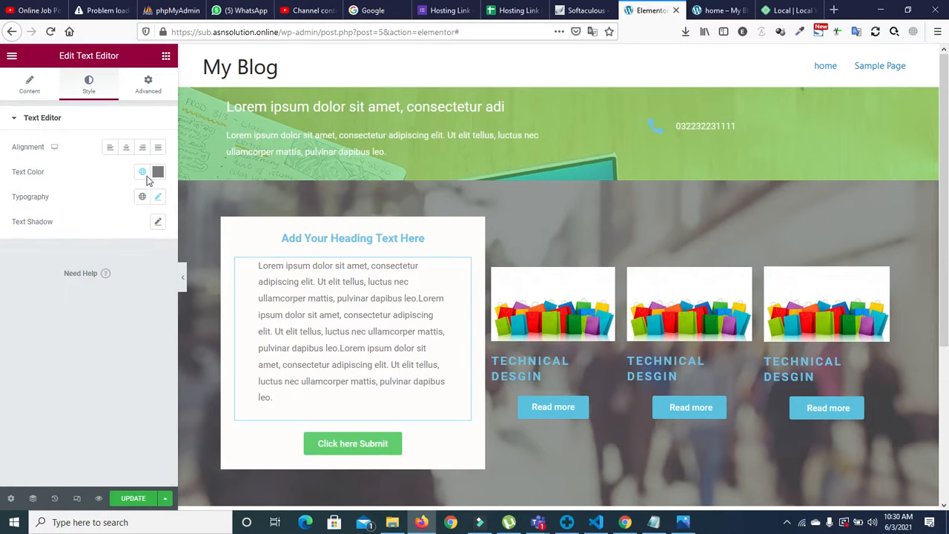
Step: Give the card column a box shadow: horizontal 10, vertical 12, blur 11, spread 7
left_click(228, 225)
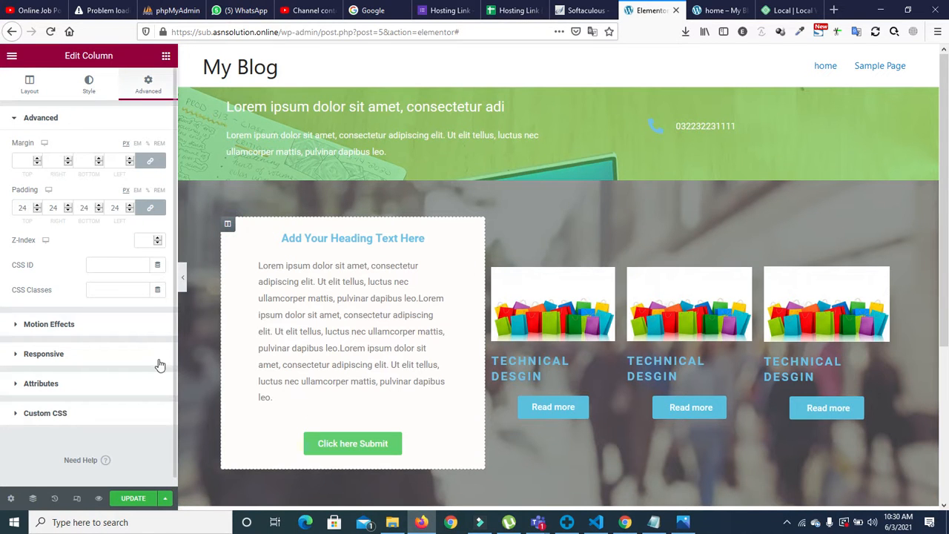
left_click(84, 83)
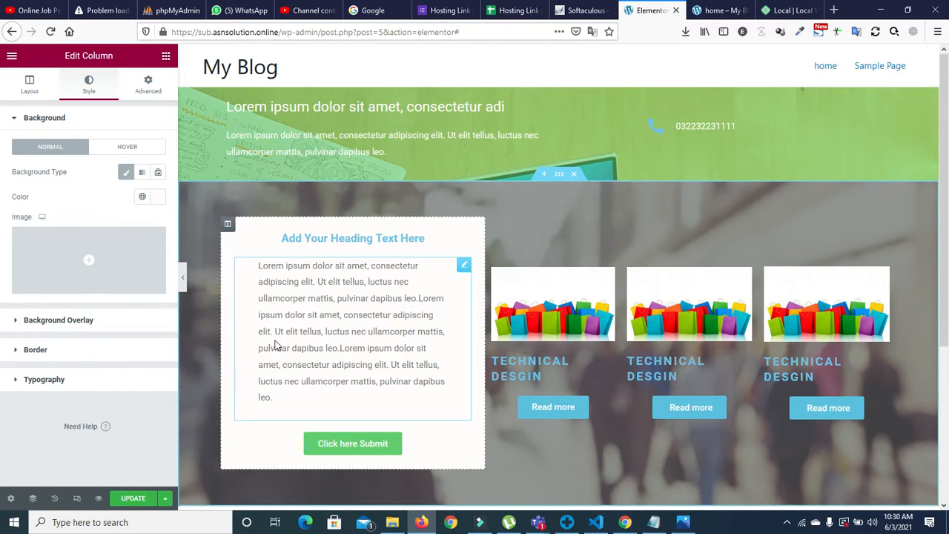
left_click(15, 317)
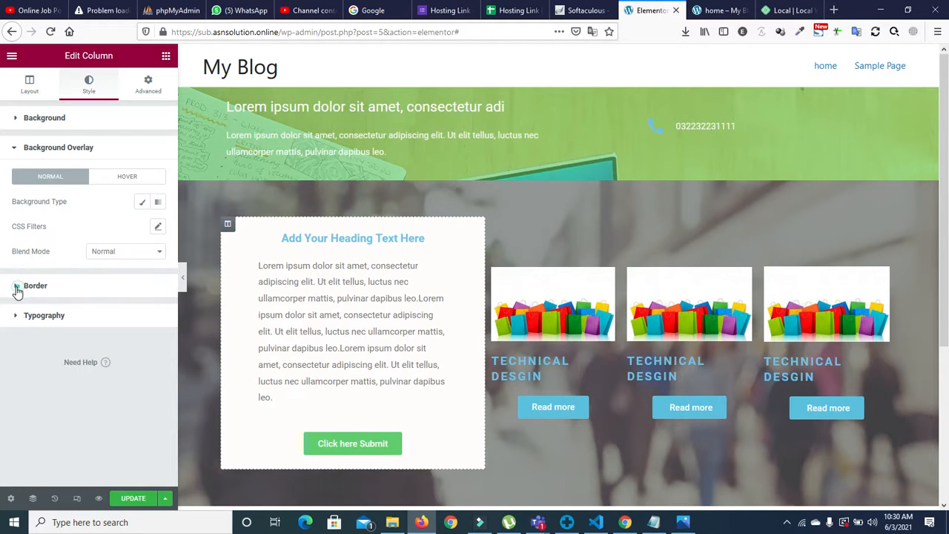
left_click(17, 285)
left_click(156, 304)
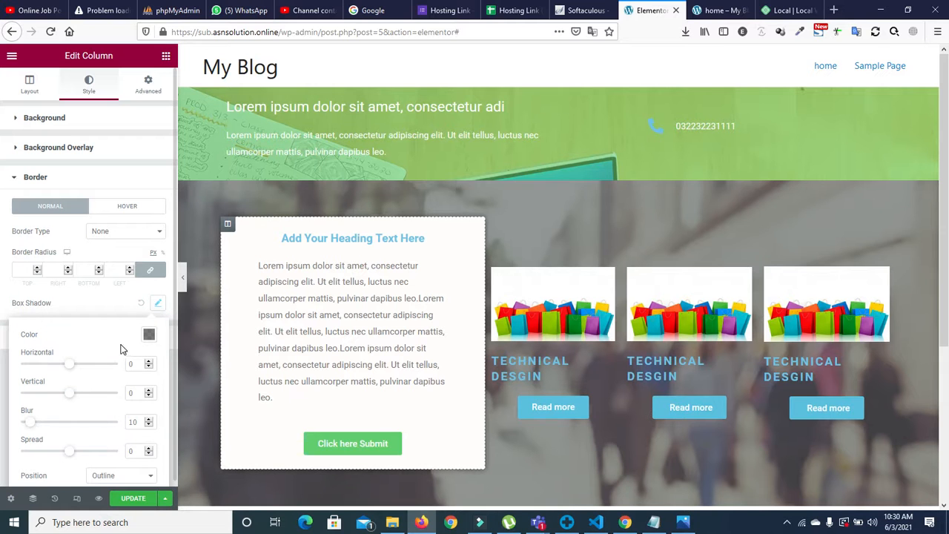
left_click_drag(73, 399, 81, 399)
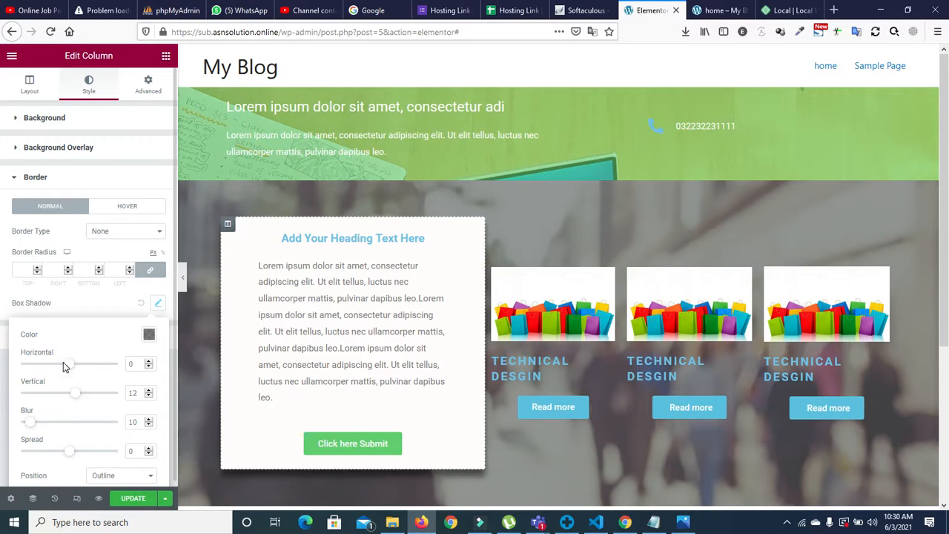
left_click_drag(70, 368, 76, 368)
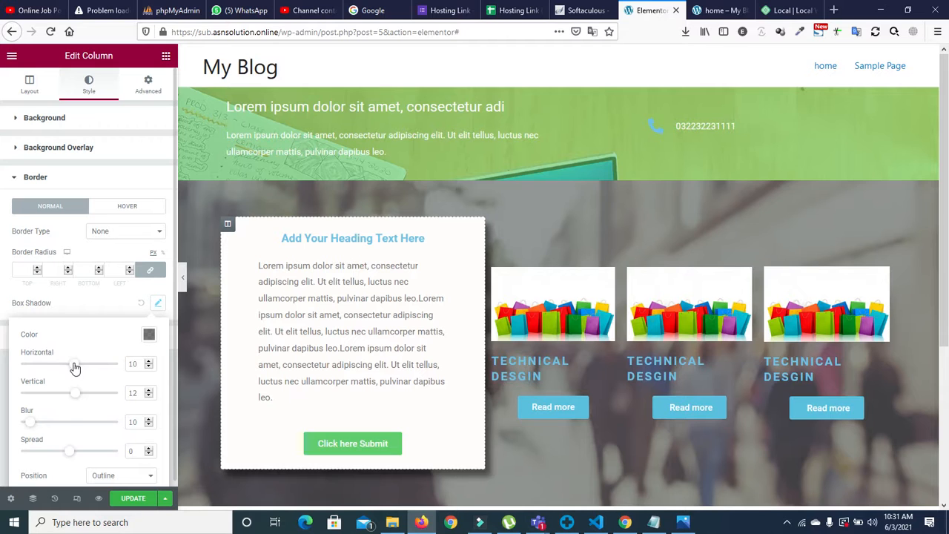
left_click_drag(69, 460, 72, 459)
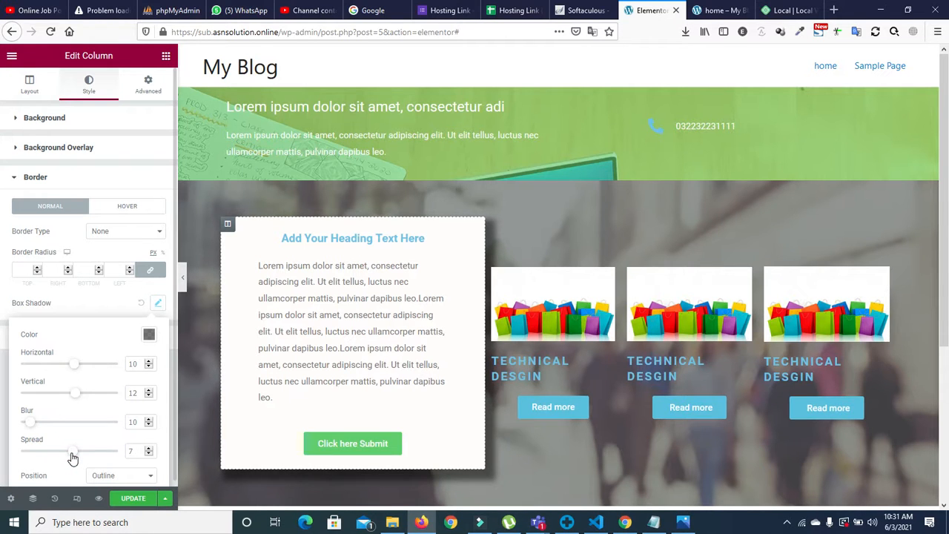
left_click_drag(26, 428, 37, 428)
left_click(123, 182)
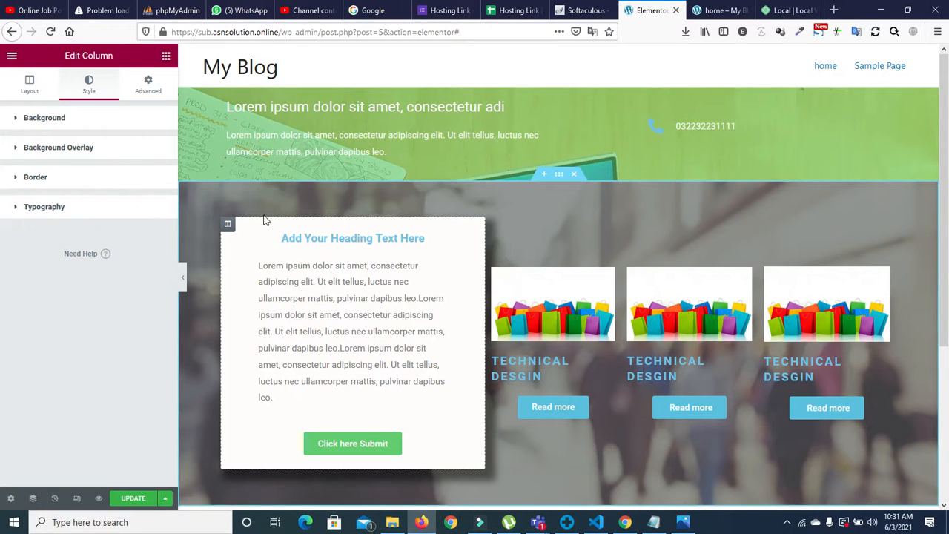
Step: Unlink the card column's margins and set its top margin to -155 px
left_click(228, 223)
left_click(147, 84)
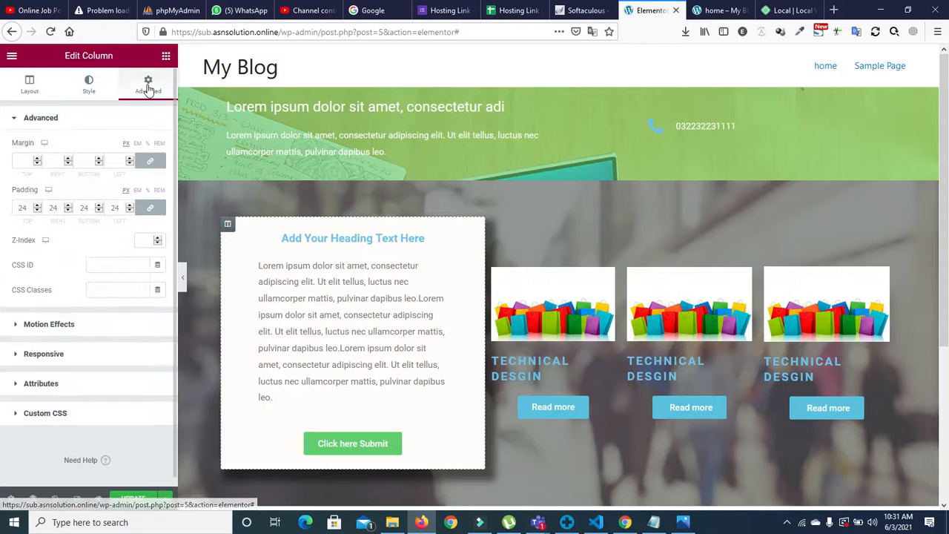
left_click(148, 162)
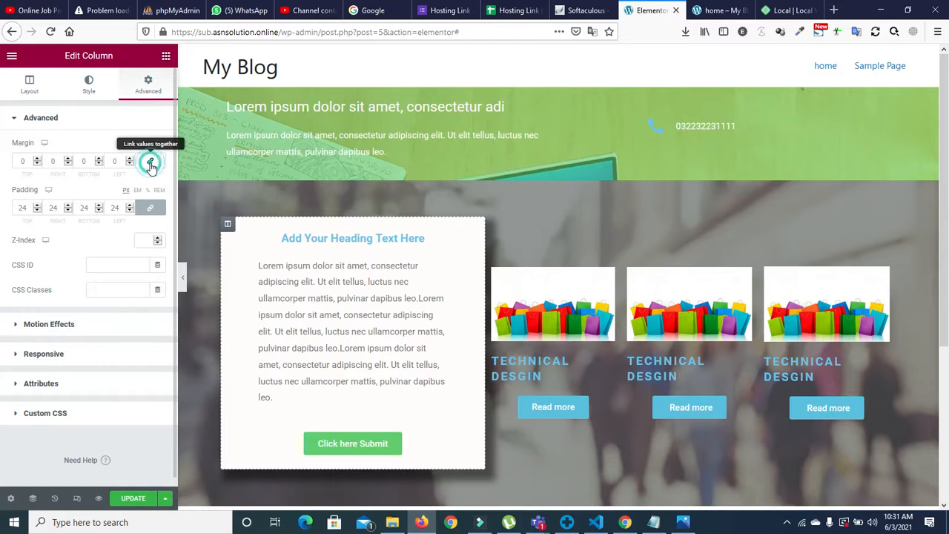
left_click(36, 159)
left_click(37, 164)
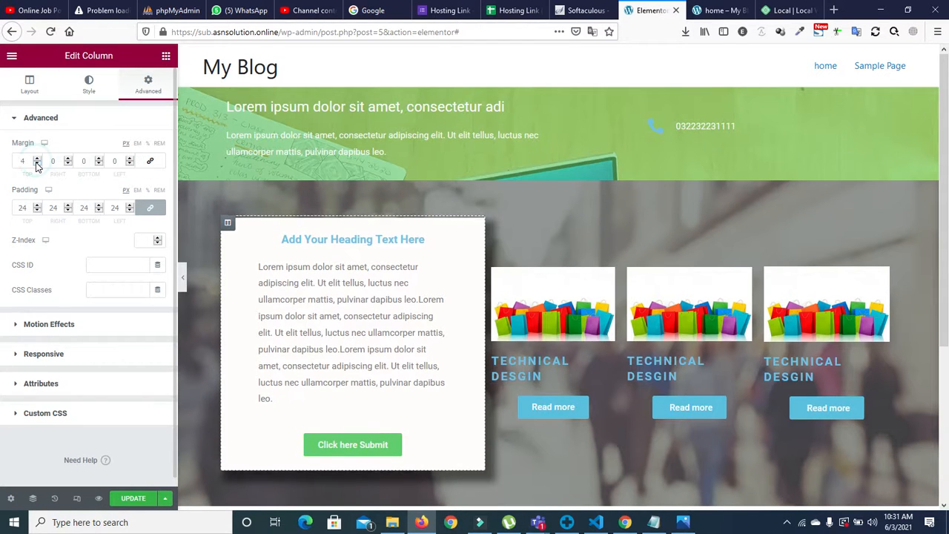
left_click(37, 164)
left_click(37, 164)
left_click(37, 164)
left_click(37, 163)
left_click(37, 164)
left_click(37, 164)
left_click(37, 164)
left_click(37, 164)
left_click(37, 164)
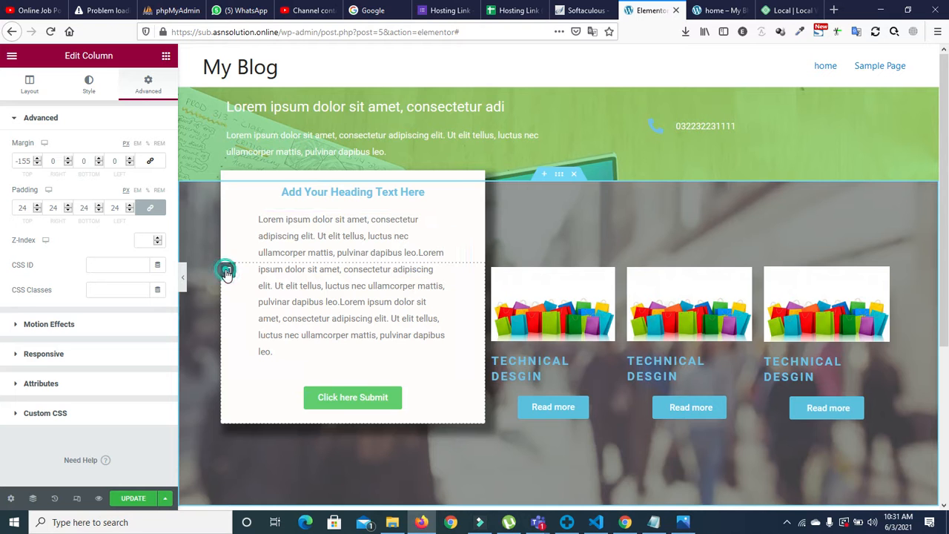
left_click(87, 81)
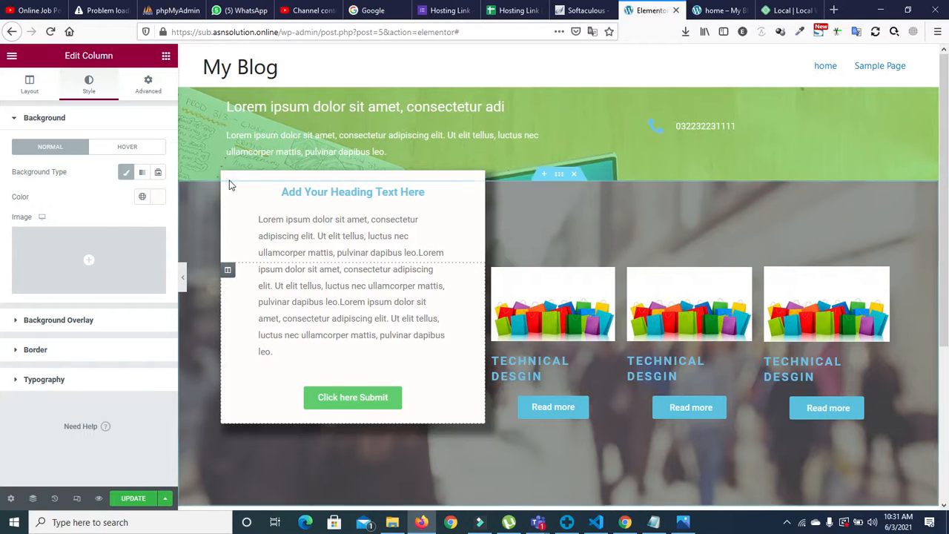
Step: Round the card column's corners with a 14 px border radius
left_click(18, 350)
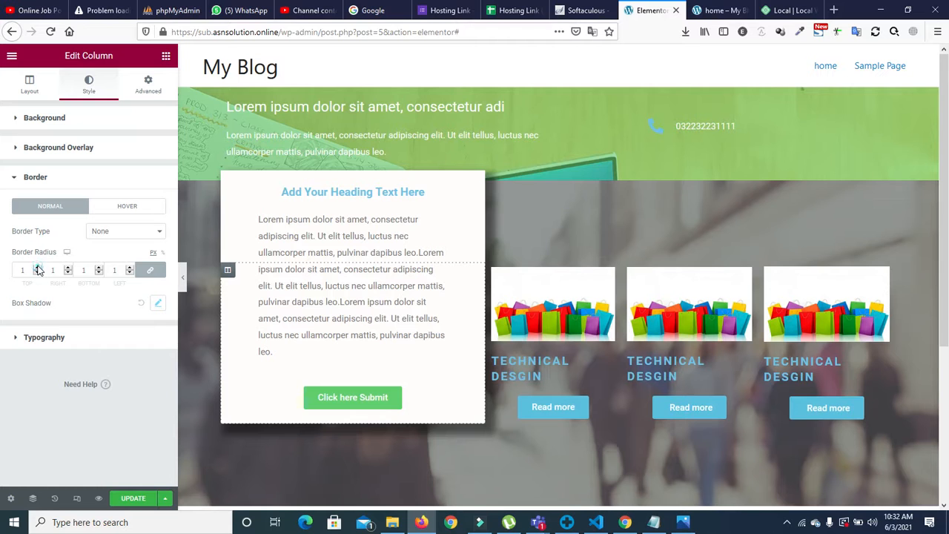
left_click(38, 269)
left_click(38, 268)
left_click(38, 268)
left_click(38, 272)
left_click(38, 272)
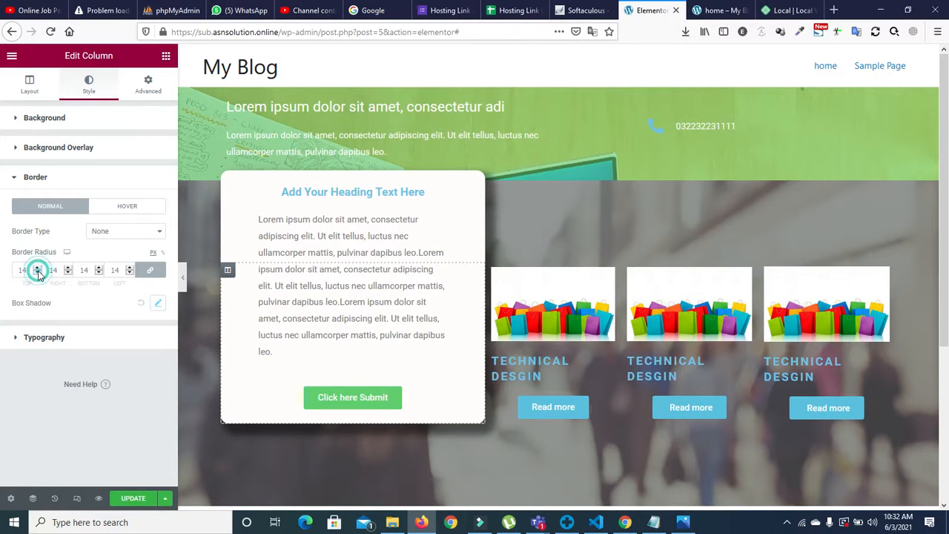
Step: Lift the Click here Submit button with an unlinked -22 px top margin
left_click(368, 410)
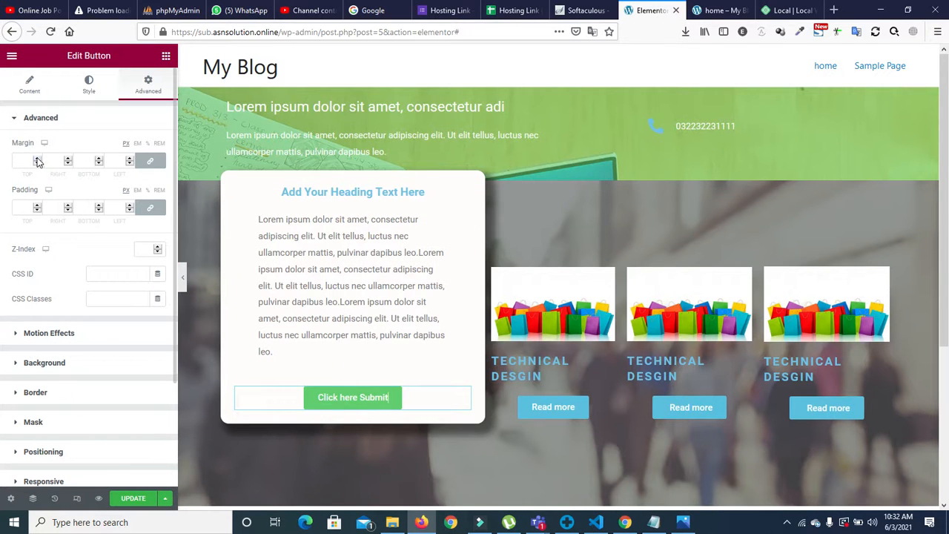
left_click(150, 160)
left_click(37, 164)
left_click(38, 164)
left_click(37, 164)
left_click(37, 164)
left_click_drag(38, 165, 38, 165)
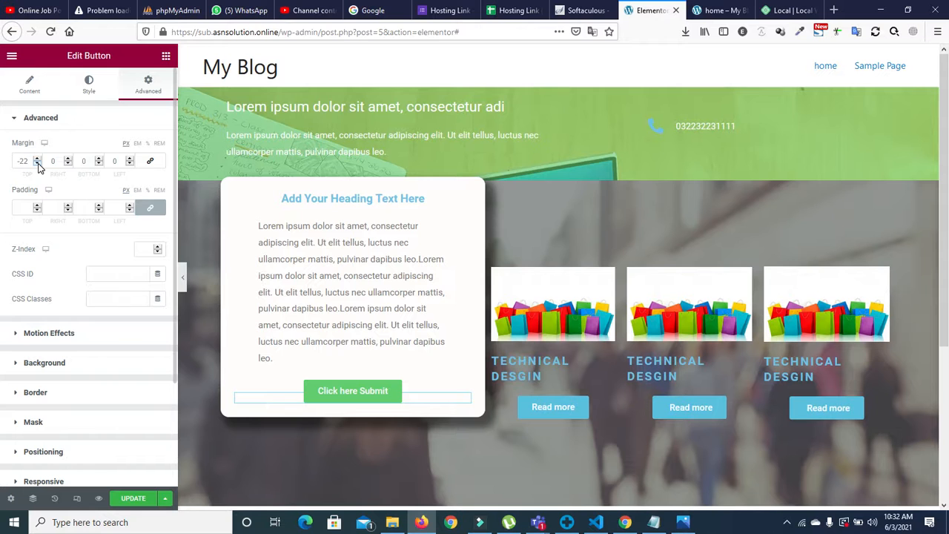
left_click(228, 277)
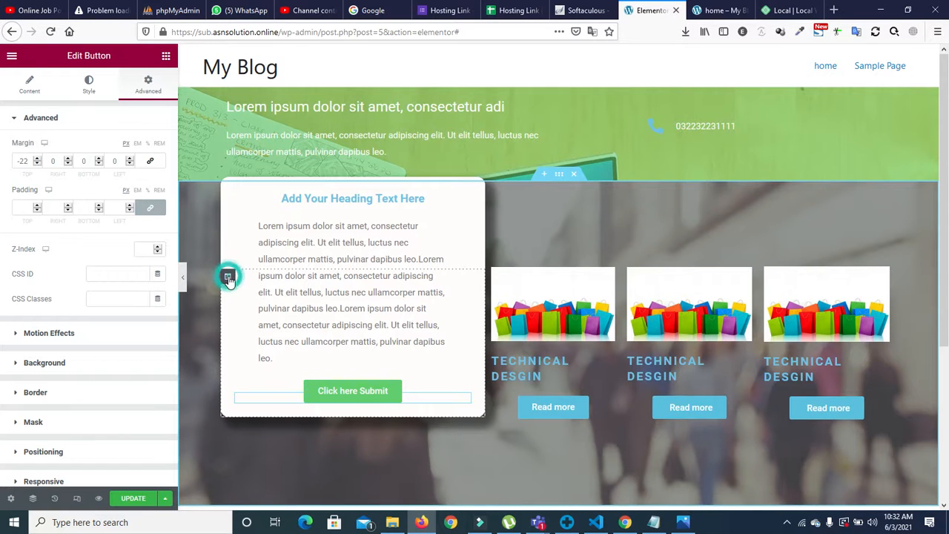
Step: Nudge the card column's top and bottom margins, then reset the top margin to 0
left_click(142, 89)
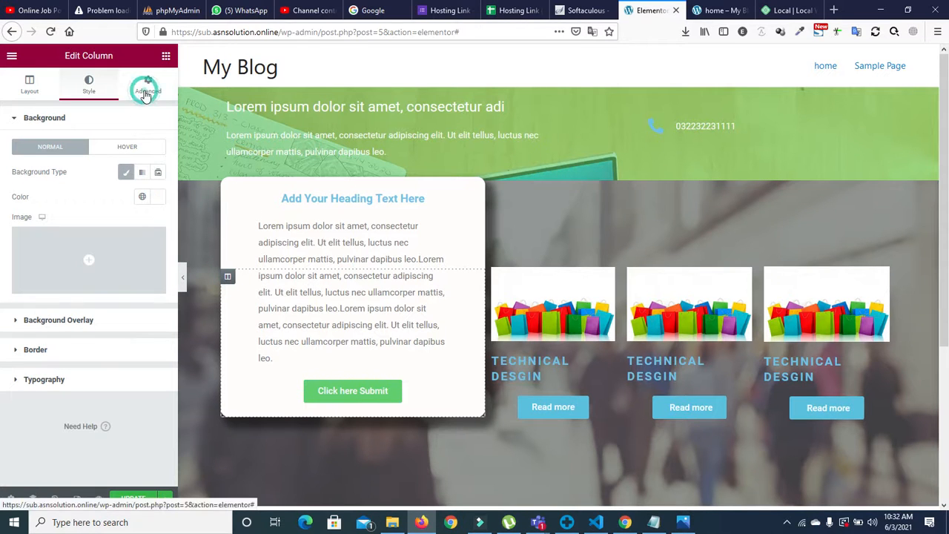
left_click(37, 163)
left_click(36, 163)
left_click(36, 163)
left_click(36, 163)
left_click(37, 164)
left_click(36, 164)
left_click(36, 163)
left_click(36, 164)
left_click(36, 164)
left_click(36, 164)
left_click(37, 164)
left_click(37, 164)
left_click(98, 159)
left_click(98, 159)
left_click(98, 159)
left_click(99, 159)
left_click(98, 160)
left_click(99, 160)
left_click(99, 159)
left_click_drag(34, 161, 18, 160)
type("00")
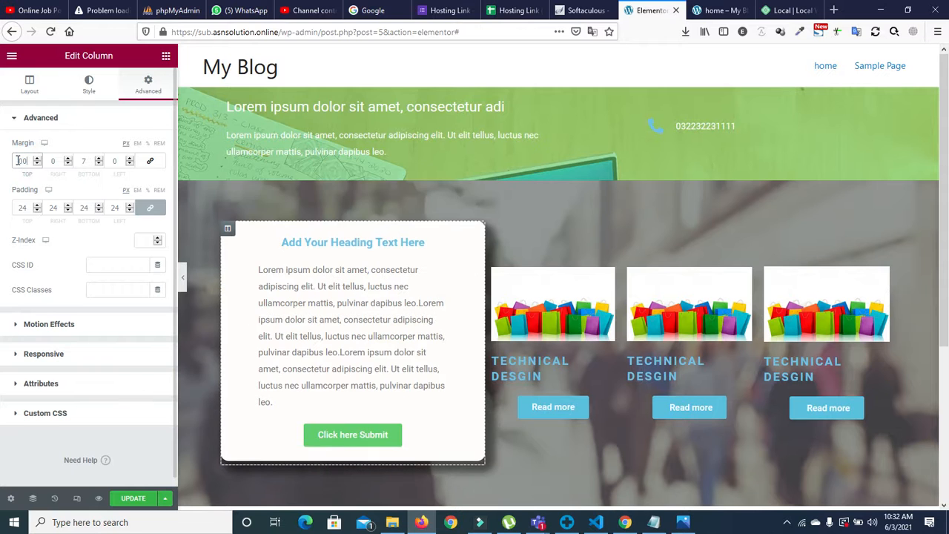
Step: Raise the card column's bottom margin to 136 px
left_click(99, 159)
left_click(99, 159)
left_click(100, 159)
left_click(99, 159)
left_click(99, 160)
left_click(100, 159)
left_click(99, 160)
left_click(100, 159)
left_click(99, 159)
left_click(99, 158)
left_click(99, 158)
left_click(99, 158)
left_click(99, 159)
left_click(99, 159)
left_click(100, 159)
left_click(99, 160)
left_click(99, 160)
left_click(99, 159)
left_click(99, 159)
left_click(99, 159)
left_click(99, 160)
left_click(100, 159)
left_click(99, 160)
left_click(99, 159)
left_click(99, 159)
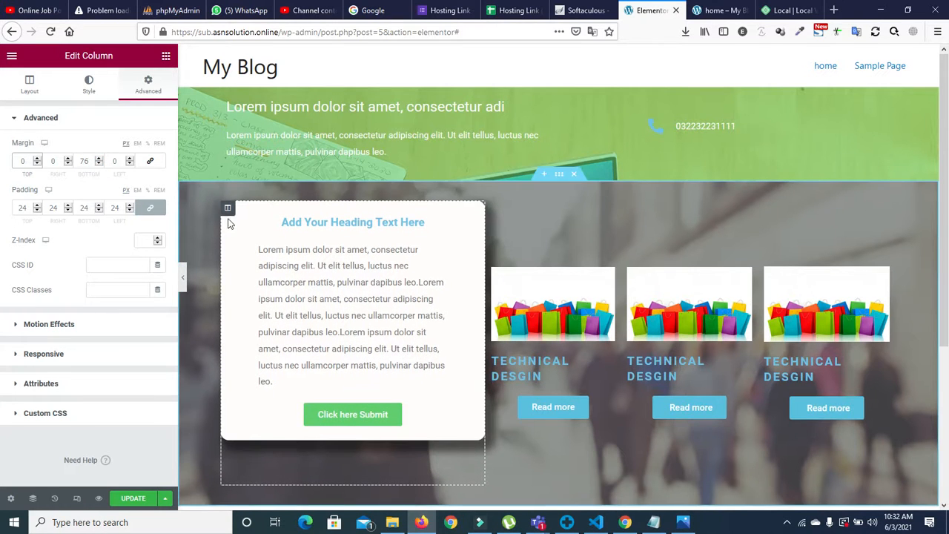
left_click(99, 160)
left_click(99, 159)
left_click(100, 159)
left_click(99, 160)
left_click(99, 159)
left_click(99, 160)
left_click(100, 159)
left_click(100, 160)
left_click(100, 159)
left_click(99, 159)
left_click(99, 159)
left_click(100, 160)
left_click(100, 160)
left_click(99, 160)
left_click(100, 160)
left_click(99, 159)
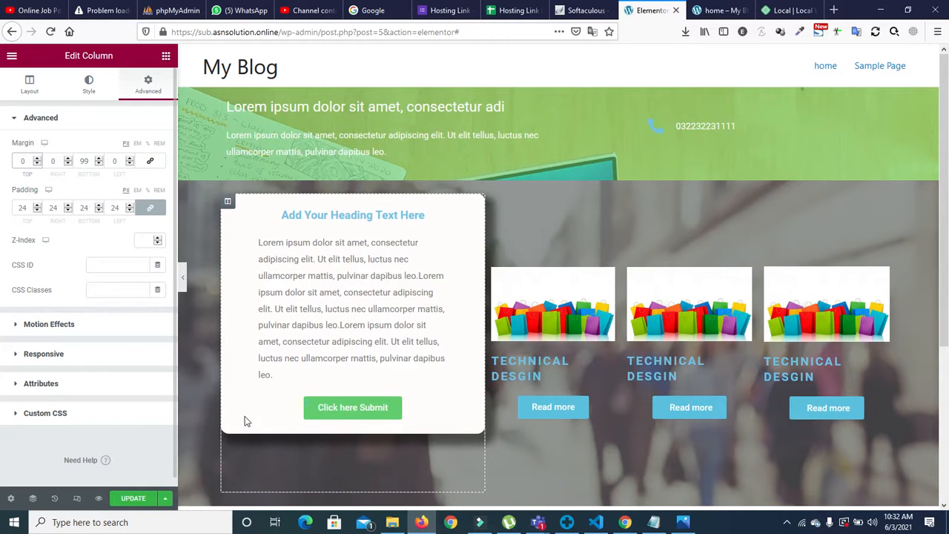
left_click(100, 159)
left_click(99, 159)
left_click(99, 159)
left_click(99, 160)
left_click(100, 160)
left_click(99, 160)
left_click(99, 160)
left_click(100, 161)
left_click(100, 160)
left_click(100, 160)
left_click(99, 160)
left_click(100, 161)
left_click(99, 161)
left_click(99, 161)
left_click(100, 160)
left_click(99, 161)
left_click(100, 160)
left_click(99, 161)
left_click(99, 160)
left_click(100, 160)
left_click(99, 160)
left_click(99, 160)
left_click(99, 161)
left_click(99, 160)
left_click(100, 160)
left_click(99, 161)
left_click(100, 160)
left_click(100, 160)
left_click(99, 161)
left_click(99, 161)
left_click(100, 160)
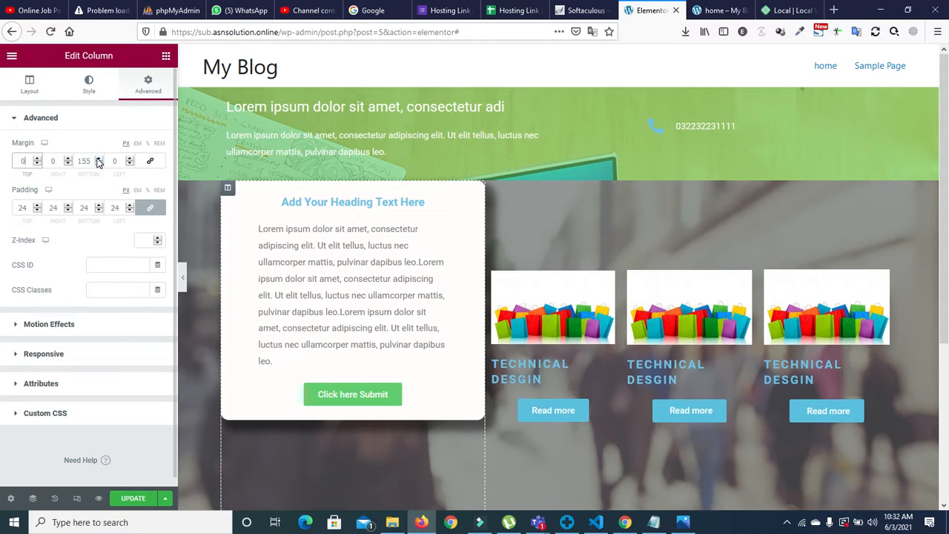
left_click(99, 164)
left_click(98, 164)
left_click(98, 164)
left_click(99, 164)
left_click(99, 164)
left_click(99, 164)
left_click(99, 164)
left_click(99, 164)
left_click(99, 164)
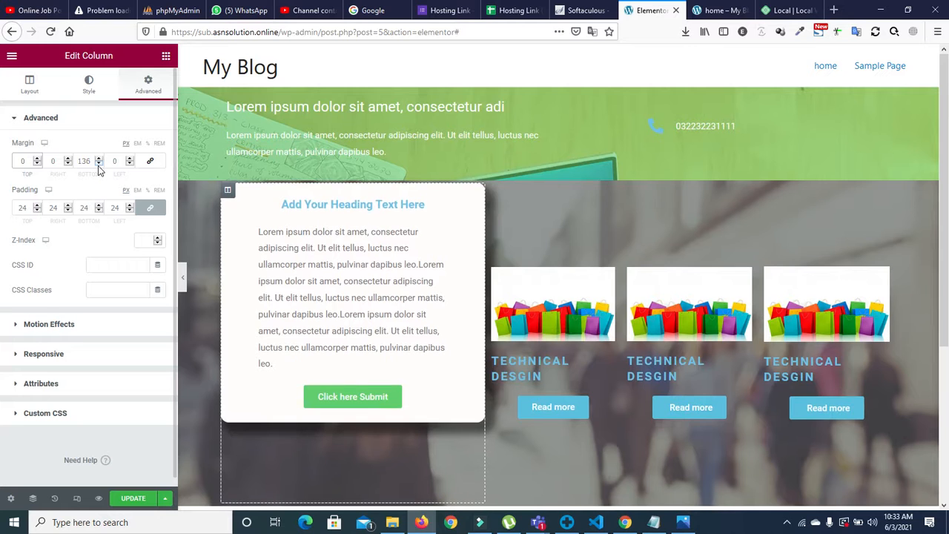
Step: Pull the card up over the header band with a -60 px top margin
left_click(39, 164)
left_click(38, 164)
left_click(39, 164)
left_click(38, 164)
left_click(39, 164)
left_click(38, 164)
left_click(39, 164)
left_click(39, 164)
left_click(39, 164)
left_click(38, 164)
left_click(38, 164)
left_click(38, 164)
left_click(39, 164)
left_click(39, 164)
left_click(38, 164)
left_click(38, 163)
left_click(39, 164)
left_click(38, 164)
left_click(38, 164)
left_click(39, 164)
left_click(39, 164)
left_click(38, 164)
left_click(39, 164)
left_click(39, 164)
left_click(38, 164)
left_click(39, 164)
left_click(39, 164)
left_click(39, 163)
left_click(38, 164)
left_click(39, 164)
left_click(38, 164)
left_click(38, 164)
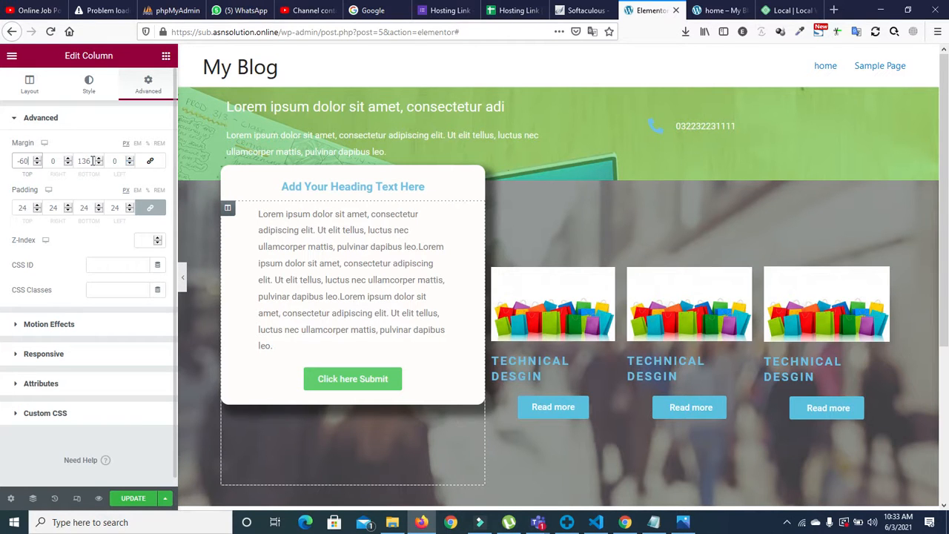
Step: Shift the card slightly left with a -17 px left margin
left_click(130, 164)
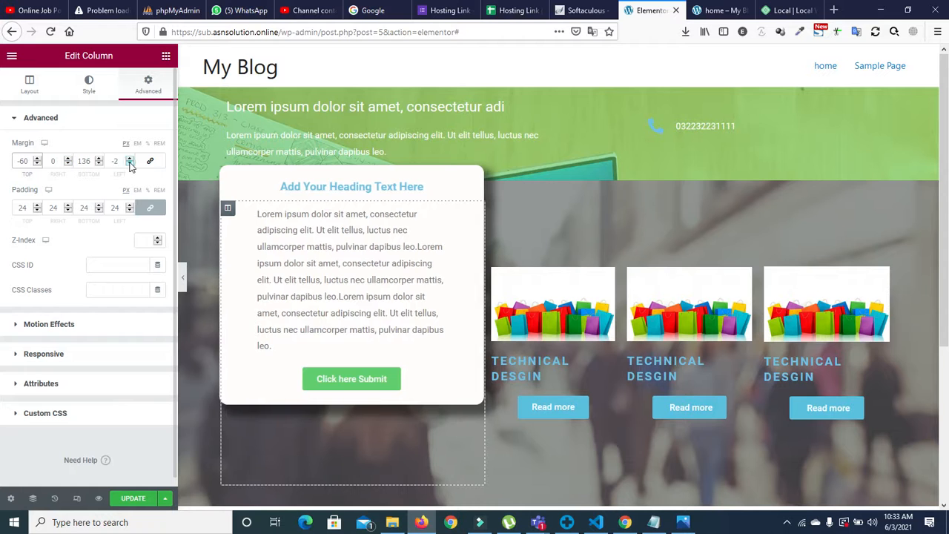
left_click(130, 164)
left_click(130, 164)
left_click(130, 164)
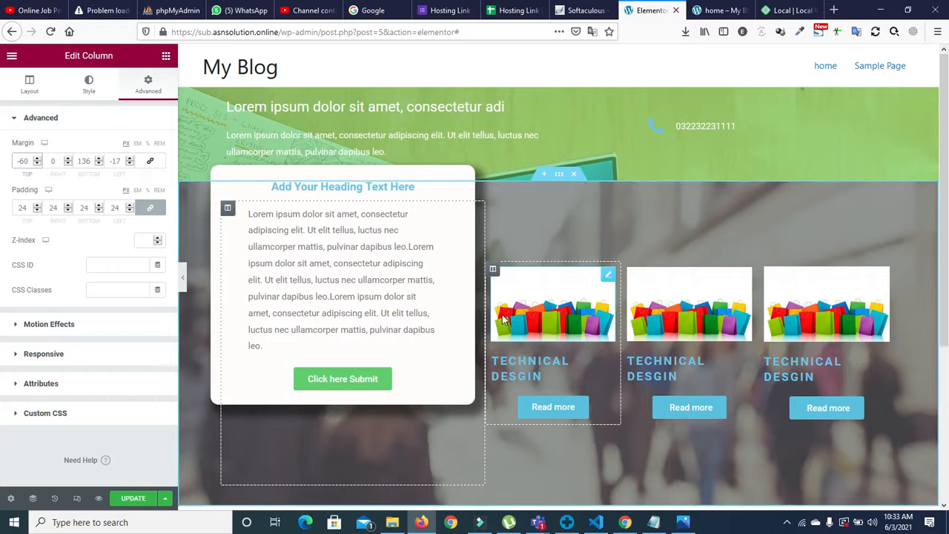
Step: Unlink the first image column's margins and set its bottom margin to 50
left_click(493, 271)
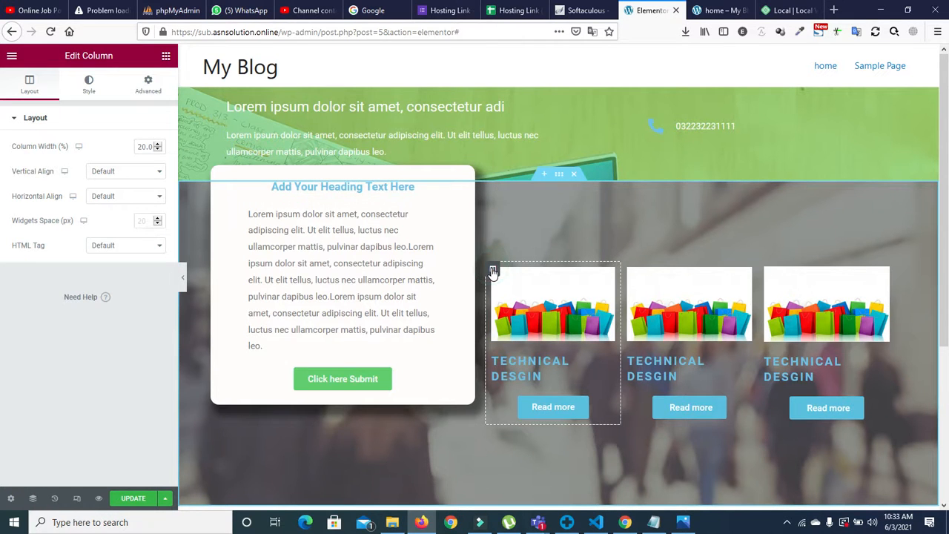
left_click(148, 83)
left_click(100, 160)
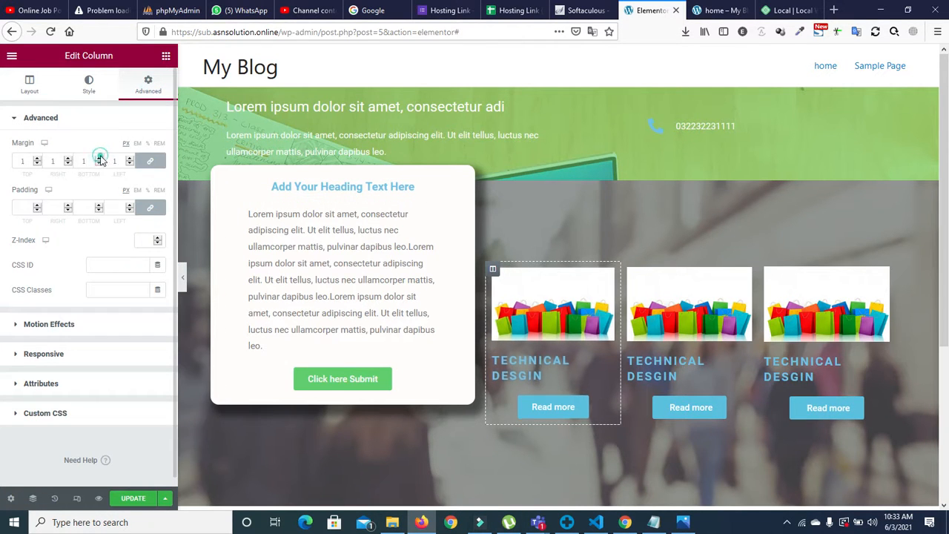
left_click(99, 163)
left_click(150, 160)
left_click(99, 161)
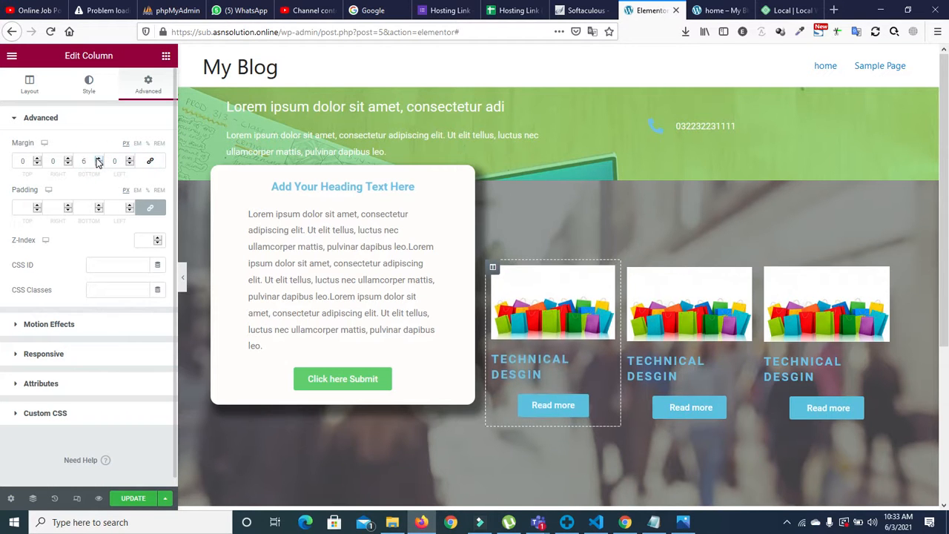
left_click_drag(99, 160, 99, 160)
double_click(81, 161)
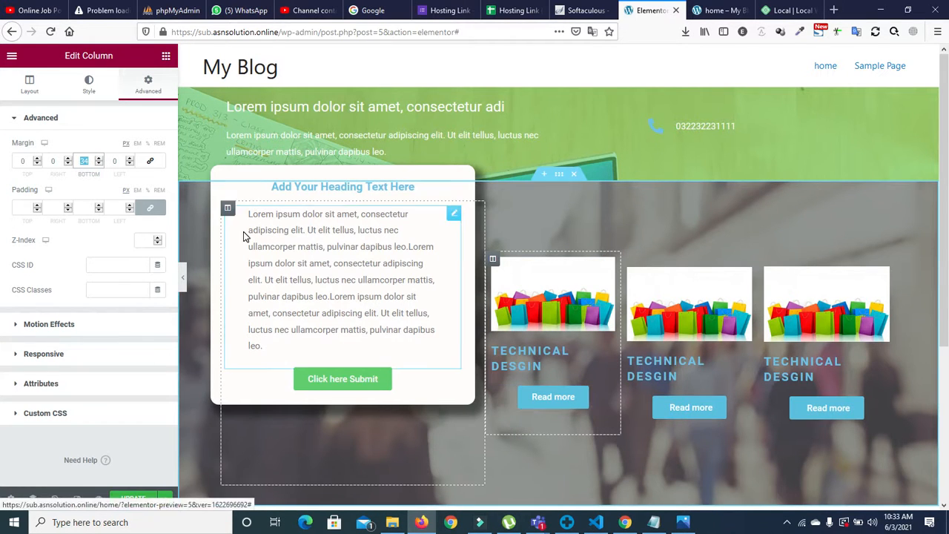
left_click(88, 162)
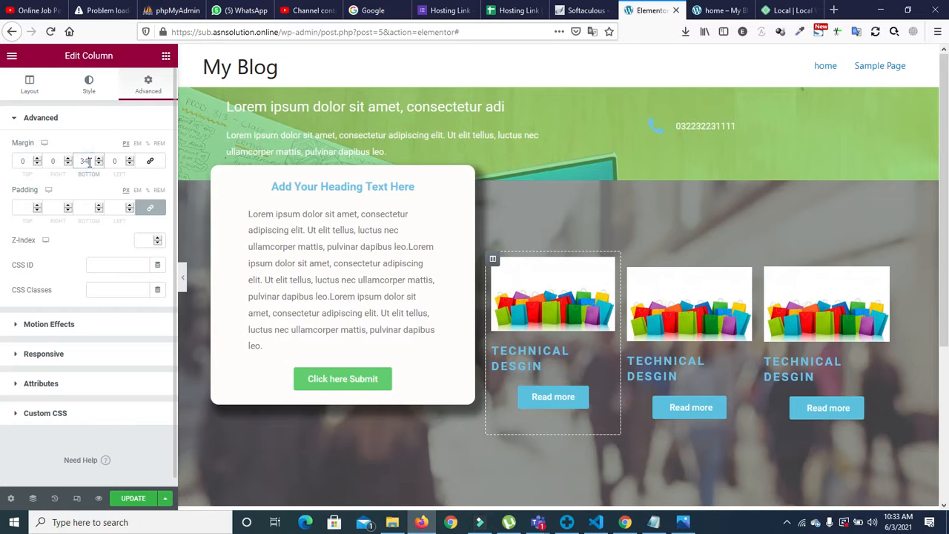
key("BackSpace")
key("BackSpace")
type("0")
type("5")
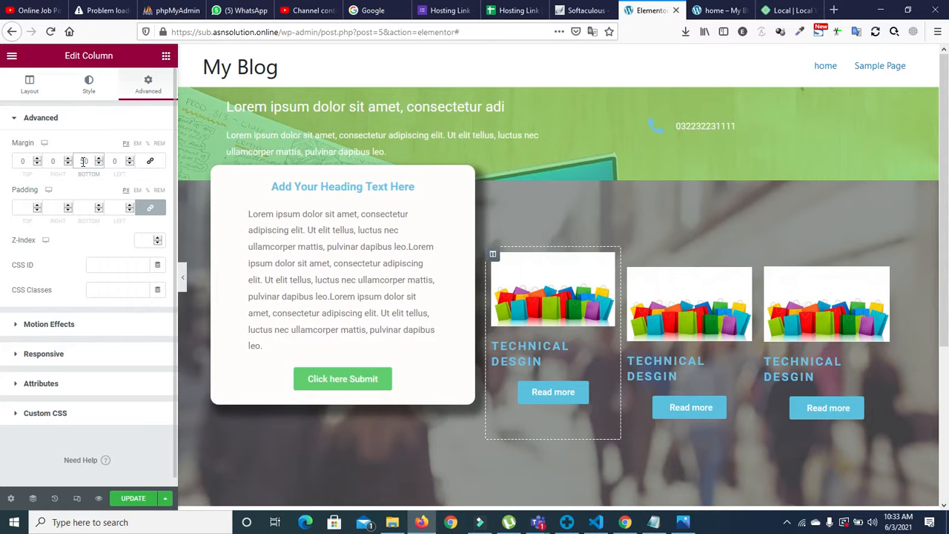
left_click_drag(92, 160, 77, 158)
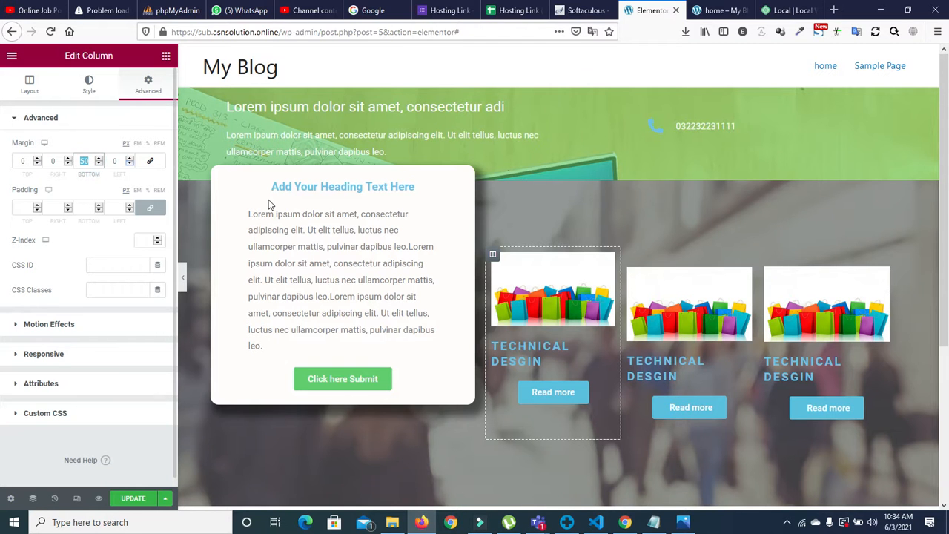
Step: Unlink the middle image's margins and enter 2 as its bottom margin
left_click(701, 315)
left_click(152, 85)
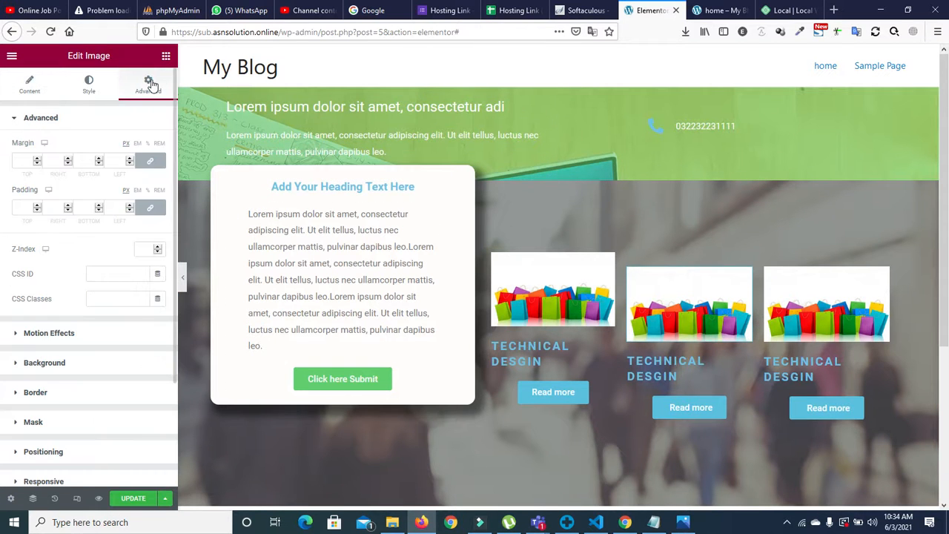
left_click(166, 56)
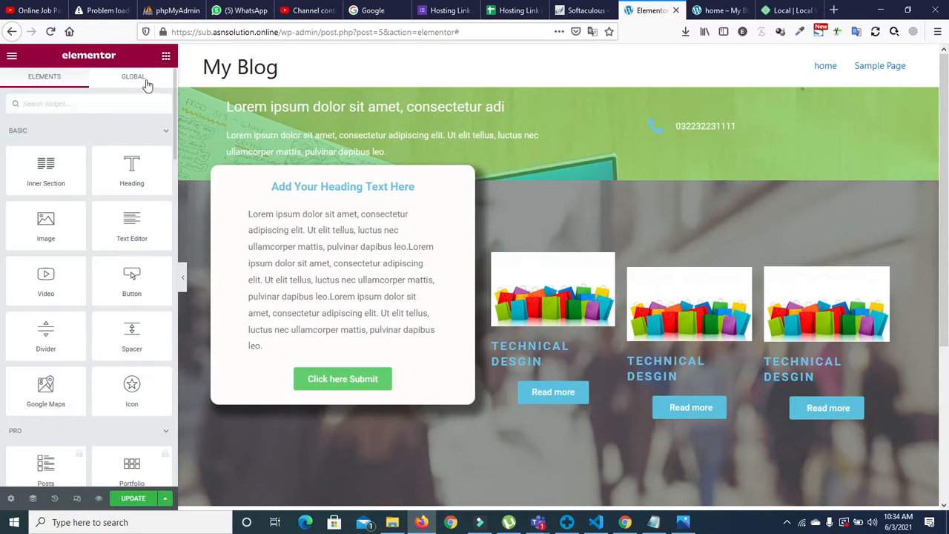
left_click(675, 289)
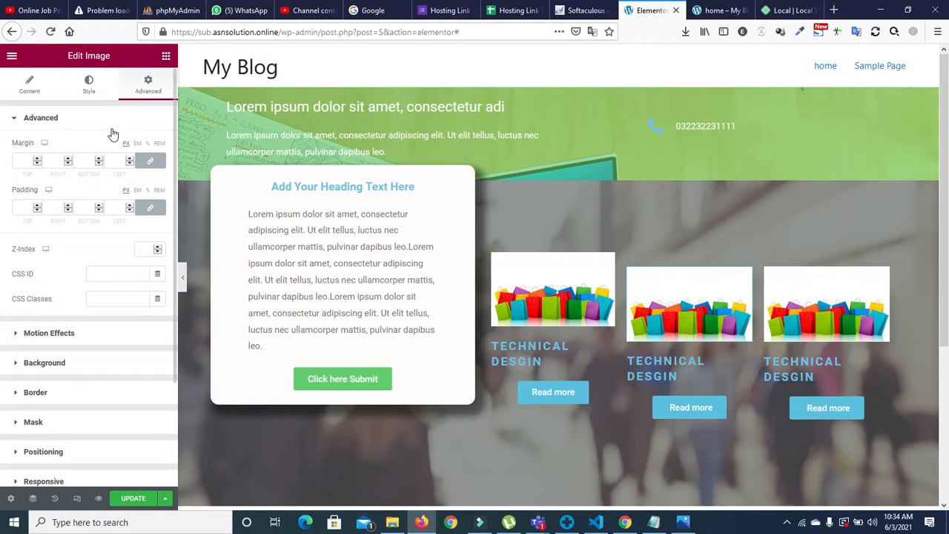
left_click(150, 160)
left_click(94, 160)
left_click(81, 161)
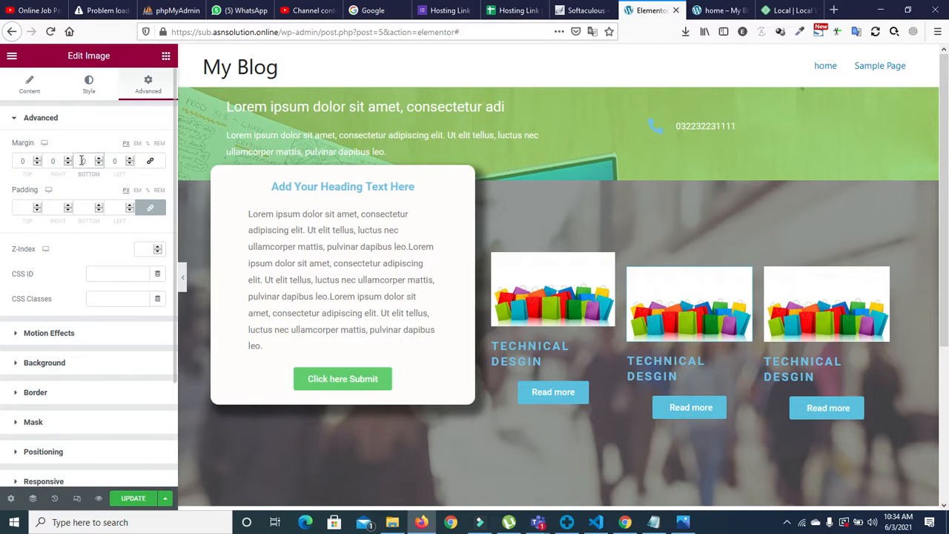
type("2")
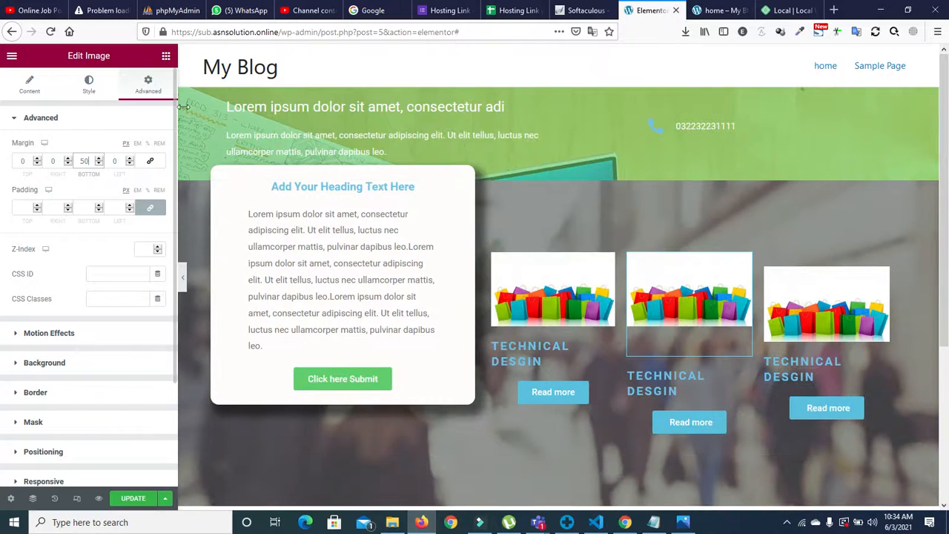
Step: Nudge up the margins of the third image
left_click(825, 301)
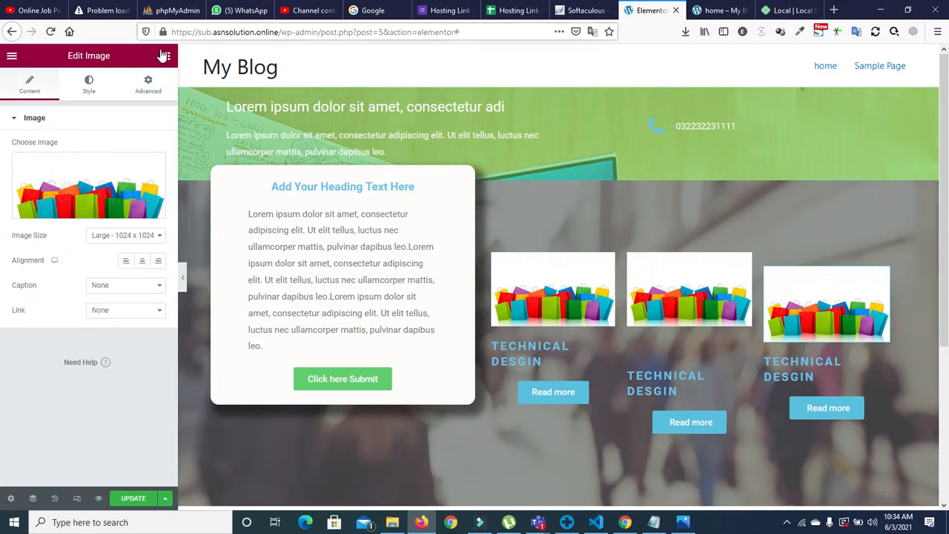
left_click(154, 83)
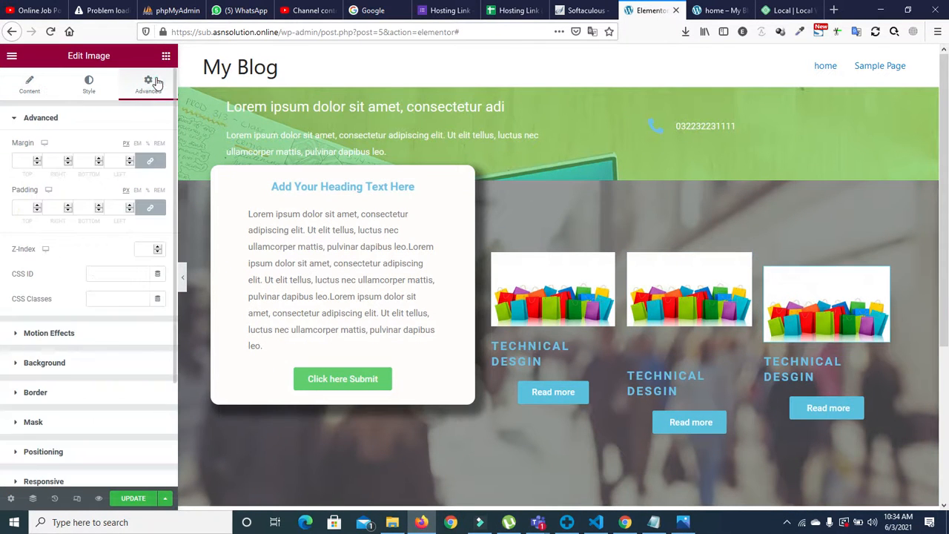
left_click(98, 158)
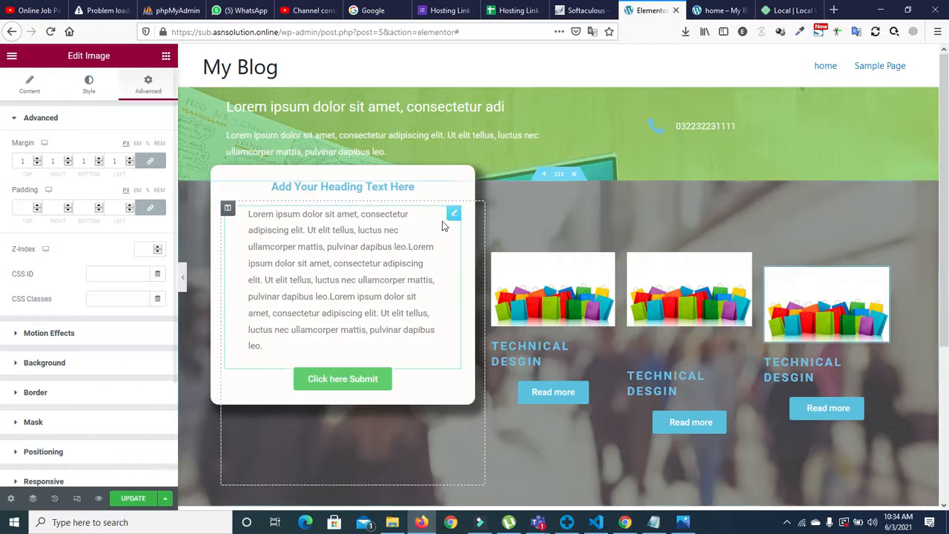
Step: Reset the middle image's bottom margin to 0
left_click(684, 282)
double_click(87, 160)
type("0")
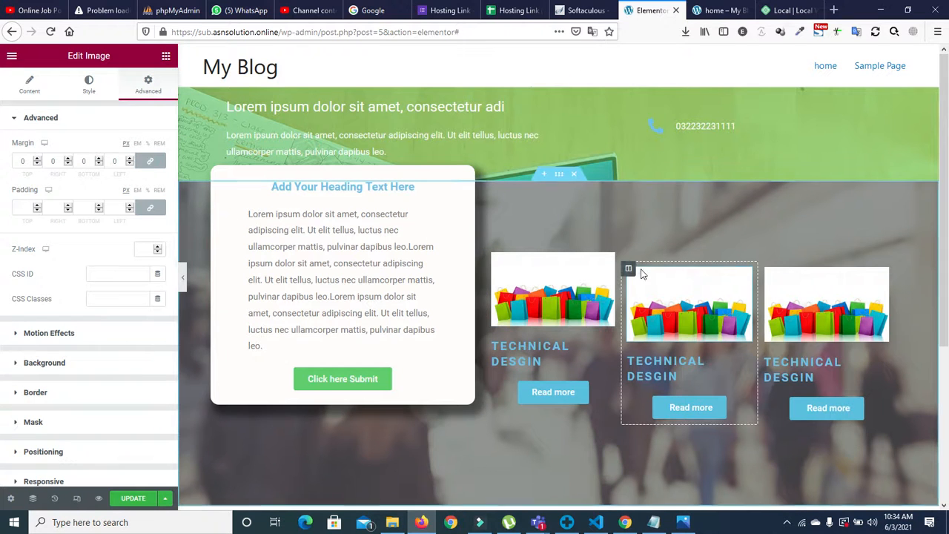
left_click(630, 270)
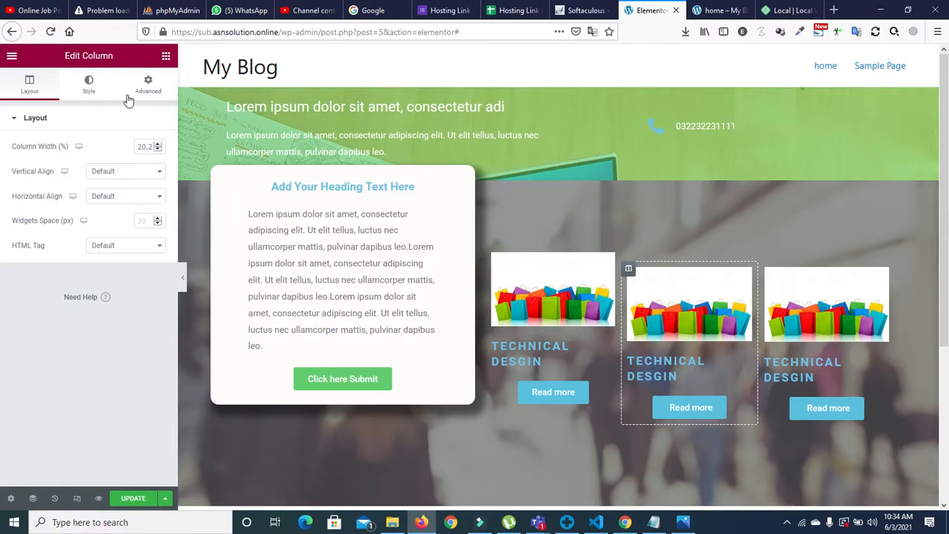
Step: Unlink the middle card column's margins and set its bottom margin to 50
left_click(150, 89)
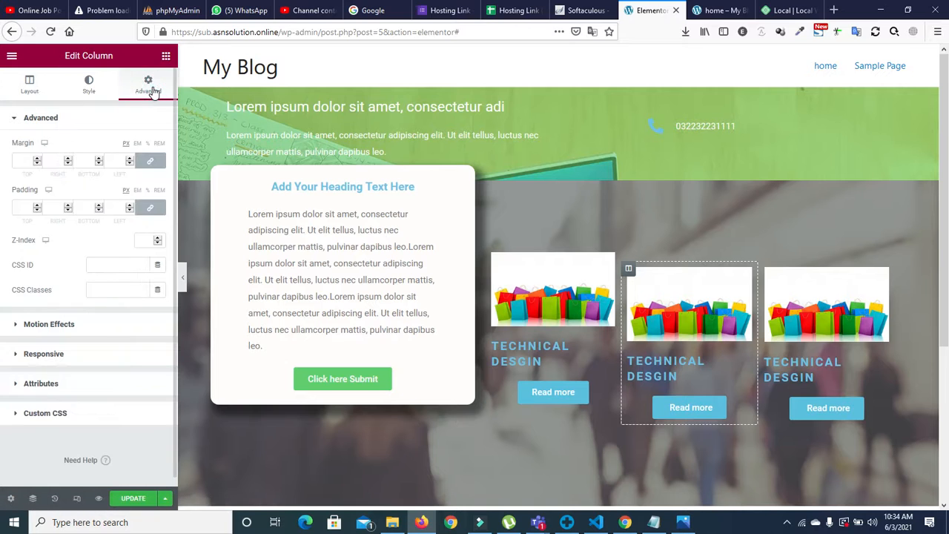
left_click(149, 160)
left_click(84, 160)
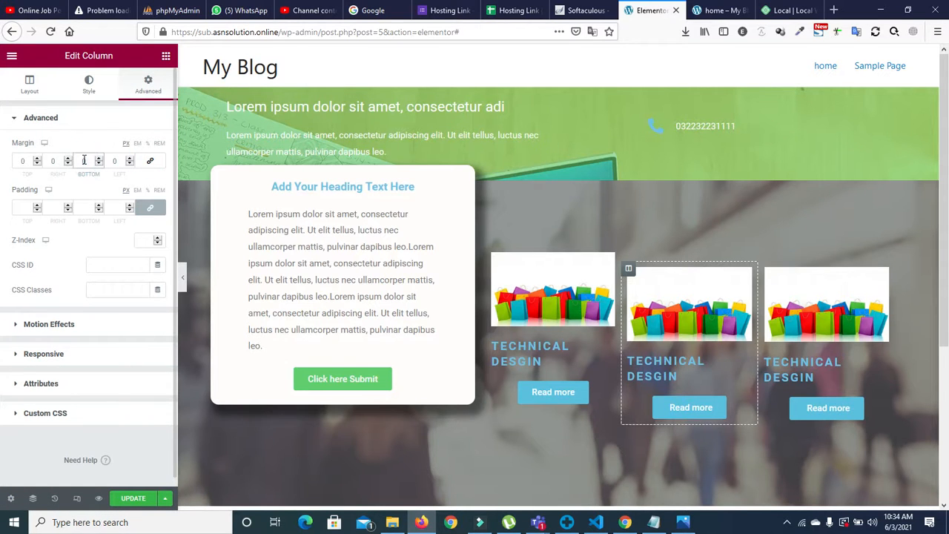
type("50")
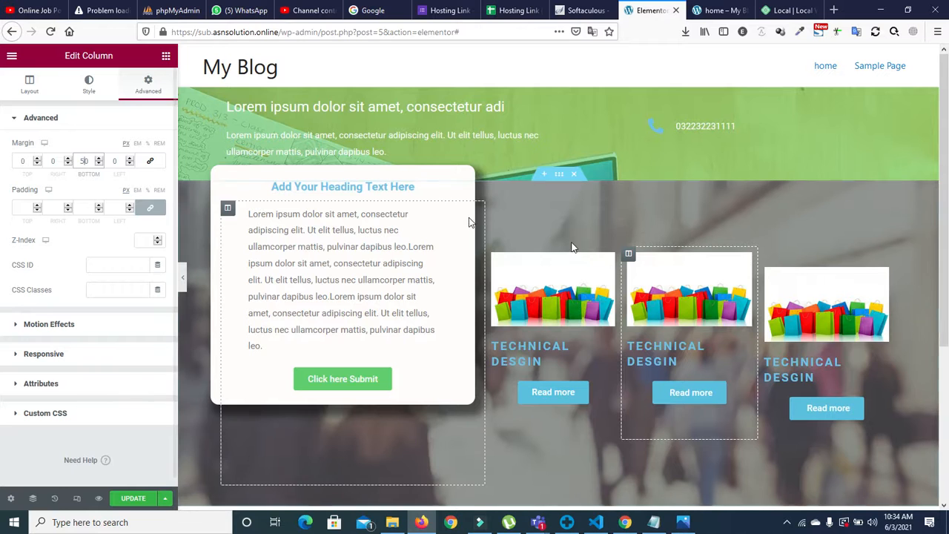
Step: Unlink the third card column's margins and set only its bottom margin, leaving the other sides at 0
left_click(765, 270)
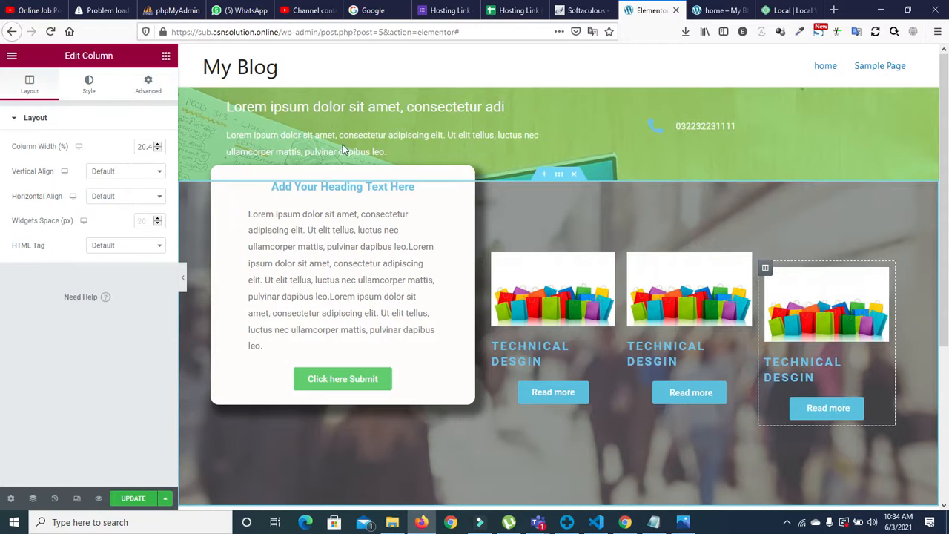
left_click(166, 56)
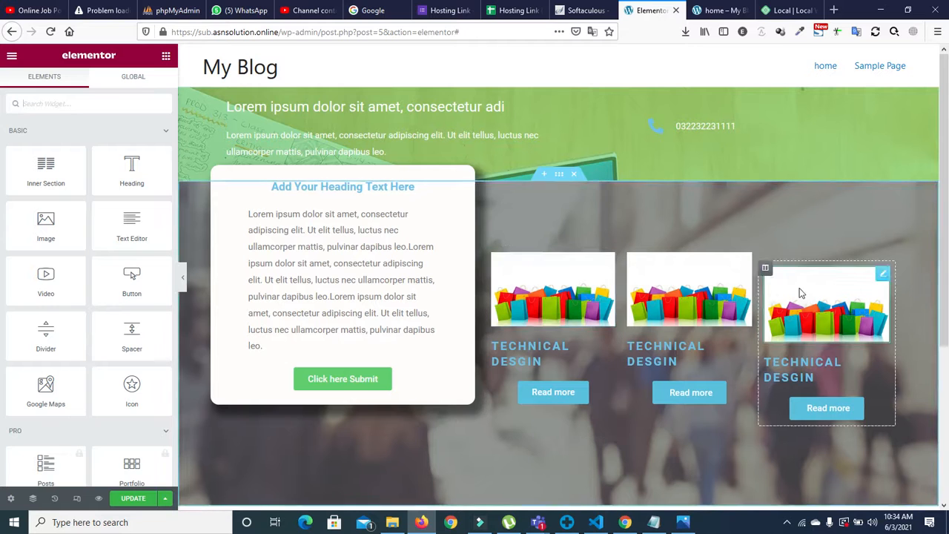
left_click(764, 268)
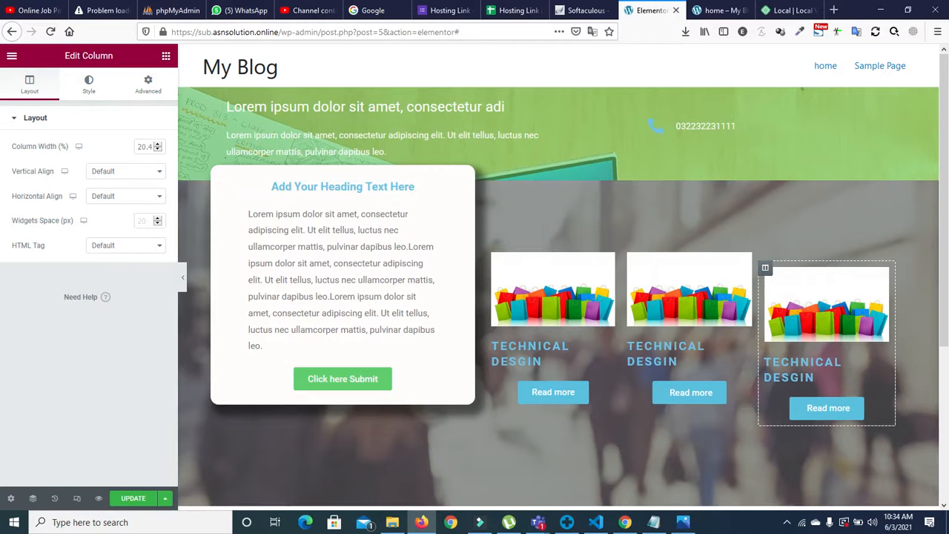
left_click(149, 83)
left_click(86, 157)
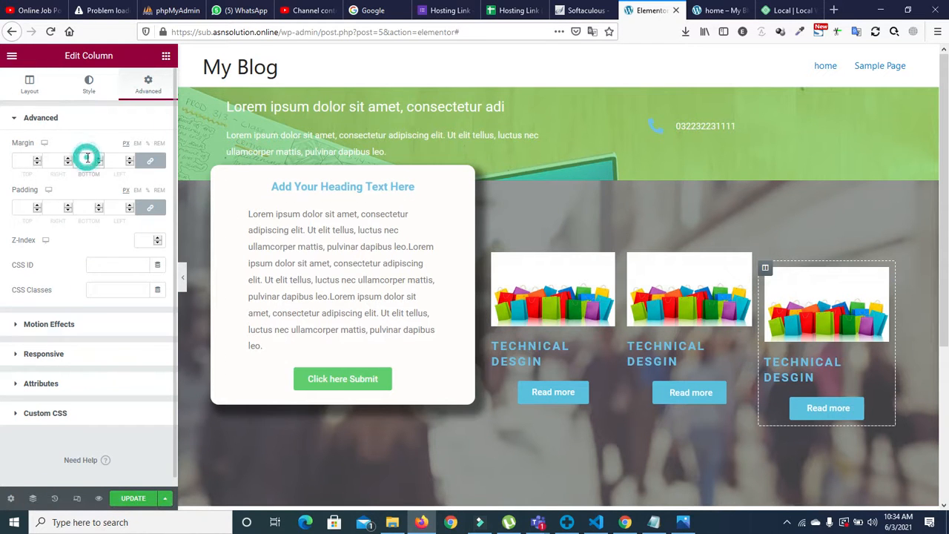
type("50")
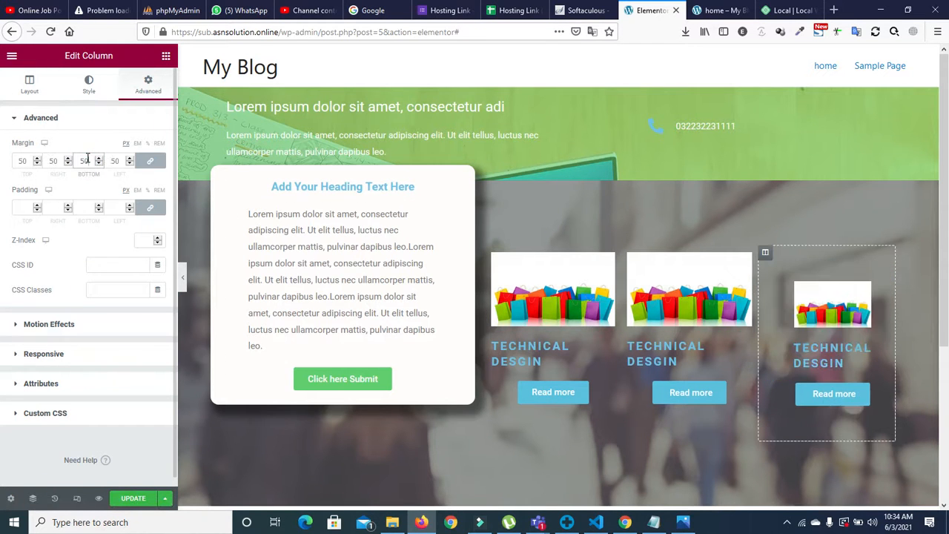
key("BackSpace")
key("BackSpace")
left_click(149, 162)
left_click(83, 160)
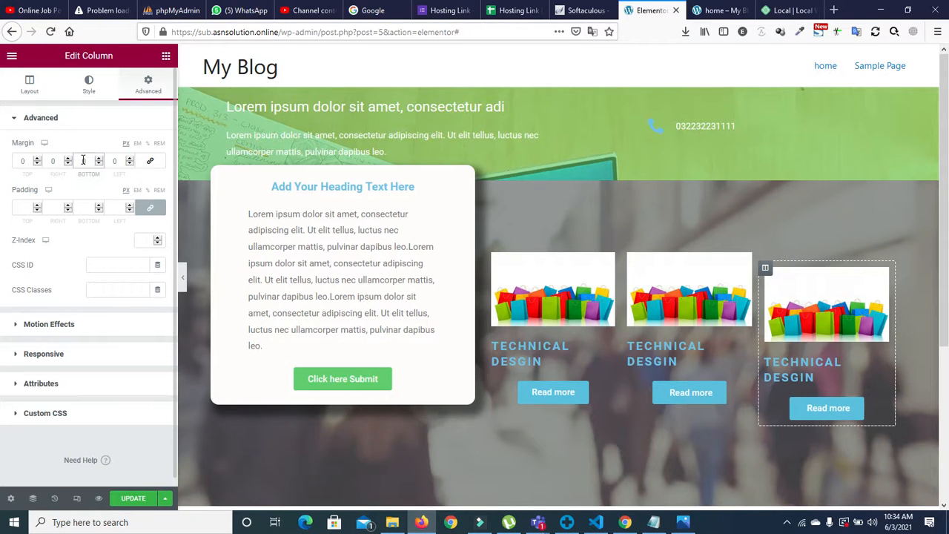
type("30")
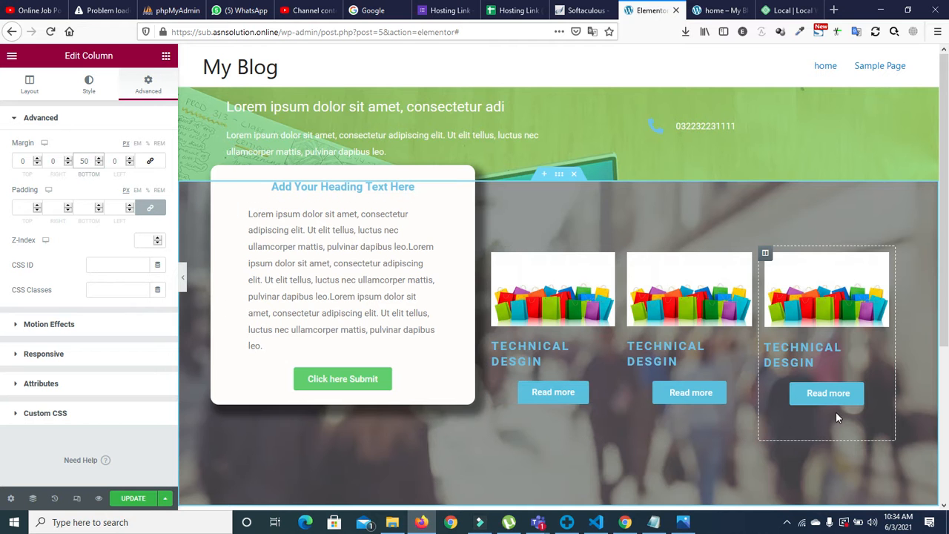
scroll(830, 413, "down", 2)
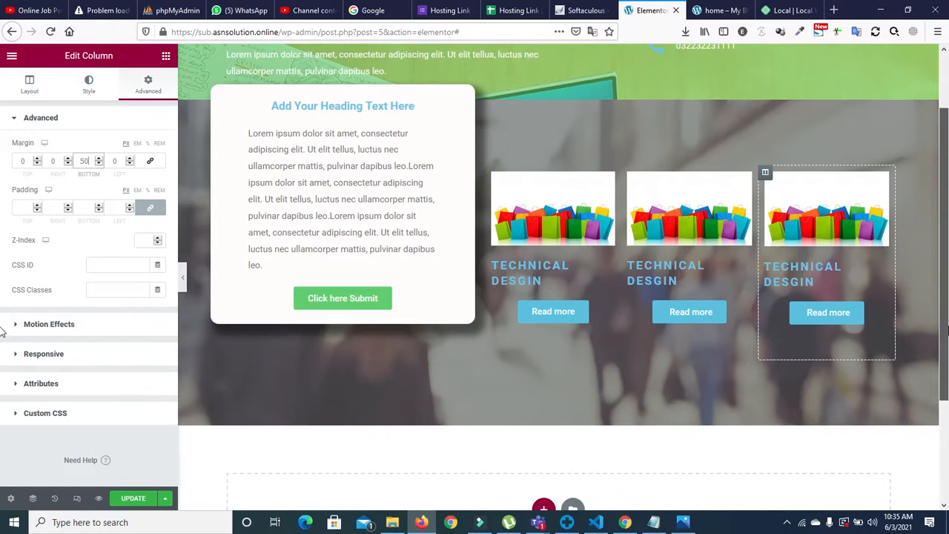
scroll(556, 297, "up", 2)
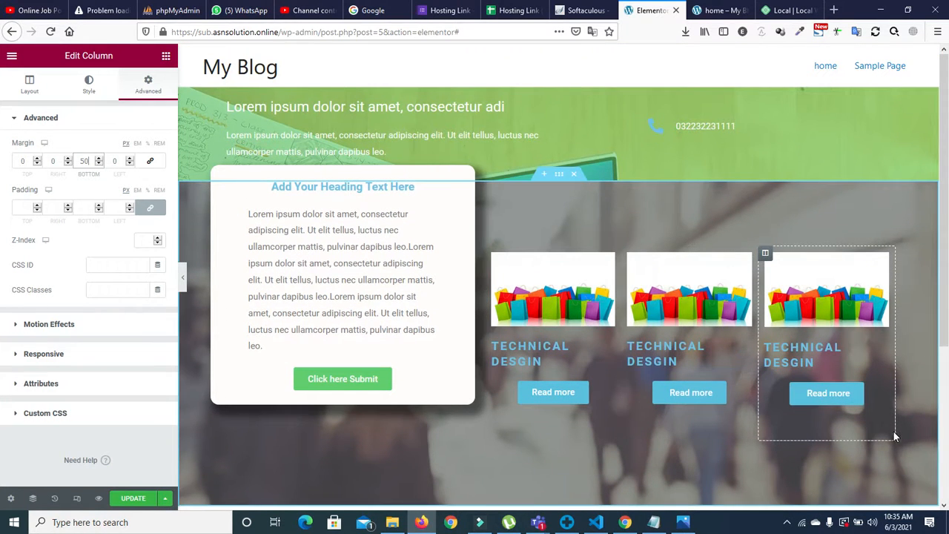
Step: Select the first card's column and bring up its width settings
left_click(531, 273)
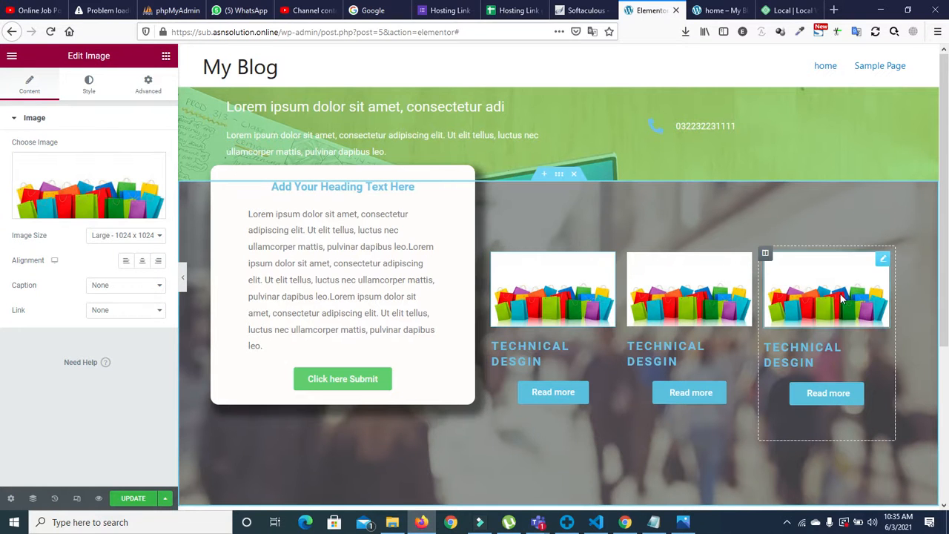
left_click(494, 255)
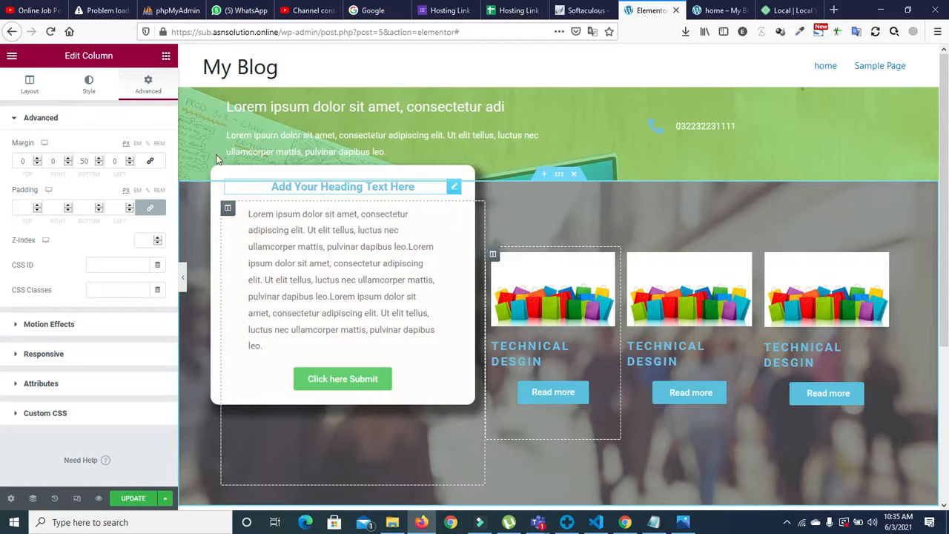
left_click(37, 85)
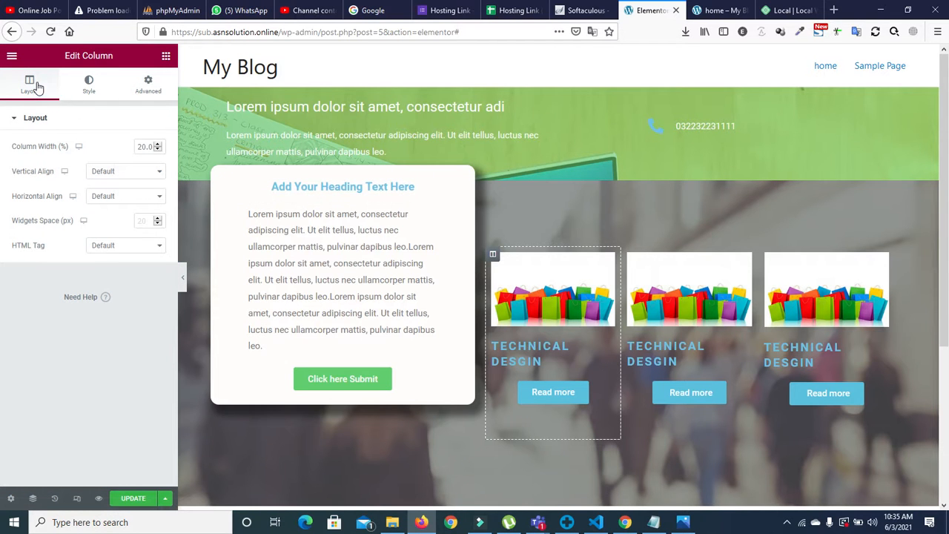
Step: Set the first and second card columns' width to 20.4%
left_click(152, 146)
key("BackSpace")
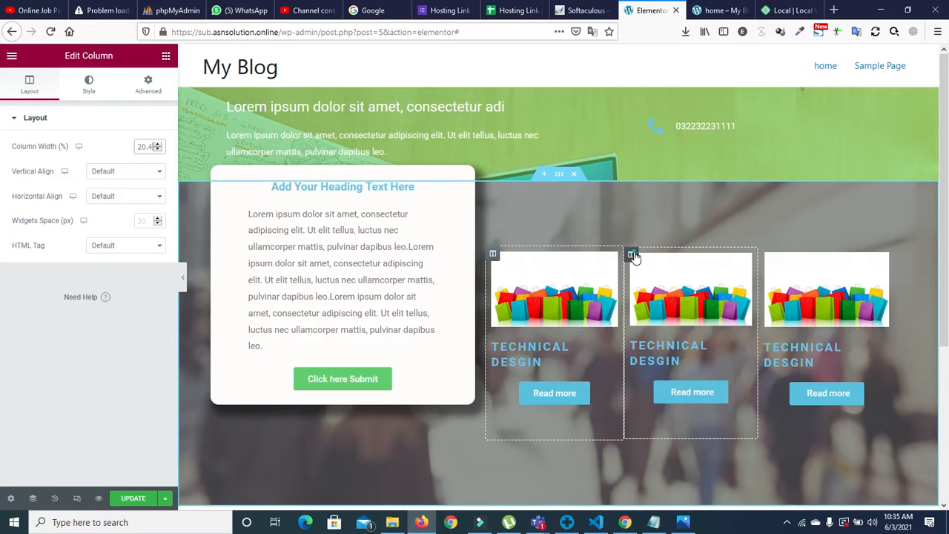
left_click(631, 255)
left_click(27, 84)
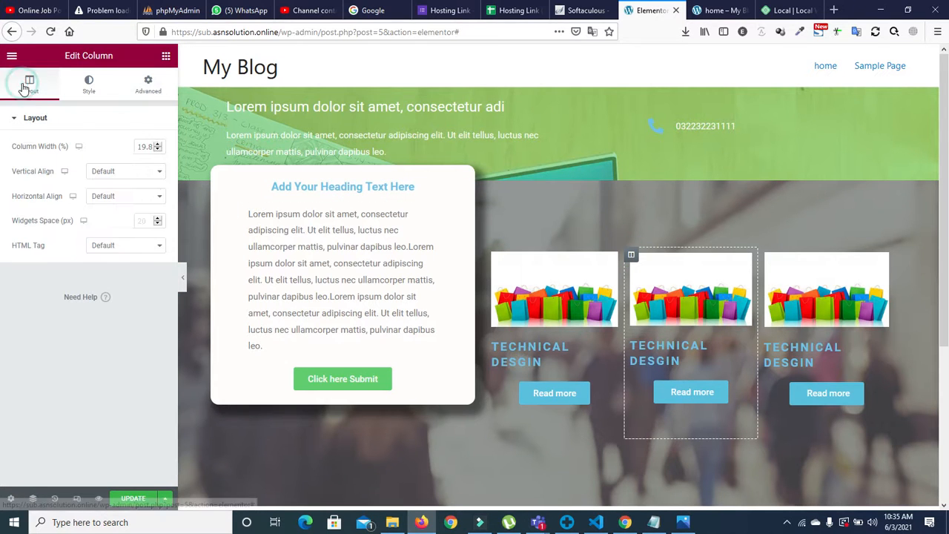
left_click(153, 144)
scroll(153, 144, "up", 8)
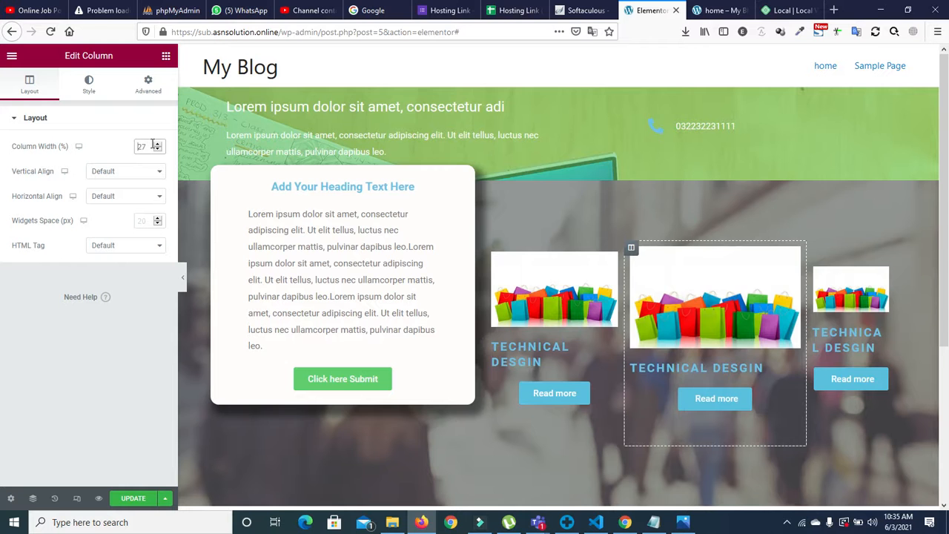
key("ctrl+z")
key("ctrl+shift+z")
key("BackSpace")
key("BackSpace")
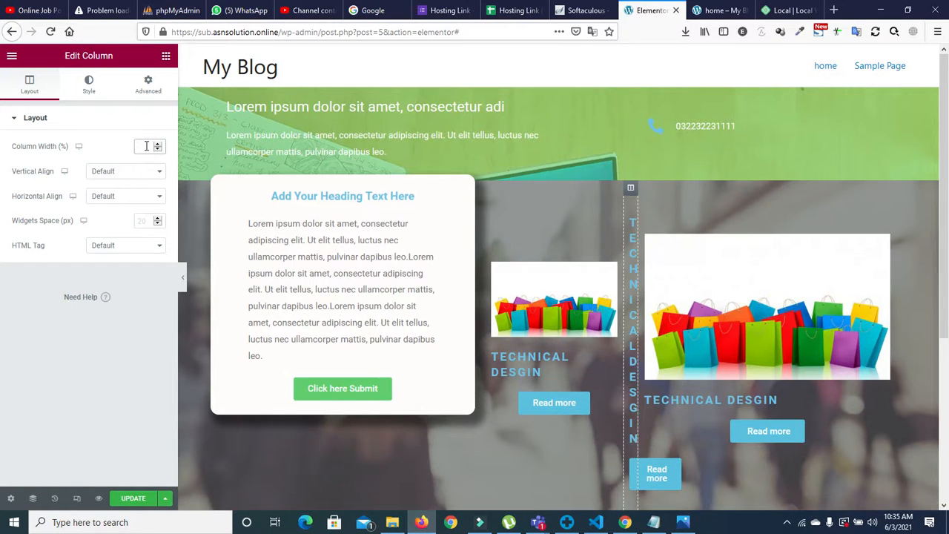
type("20")
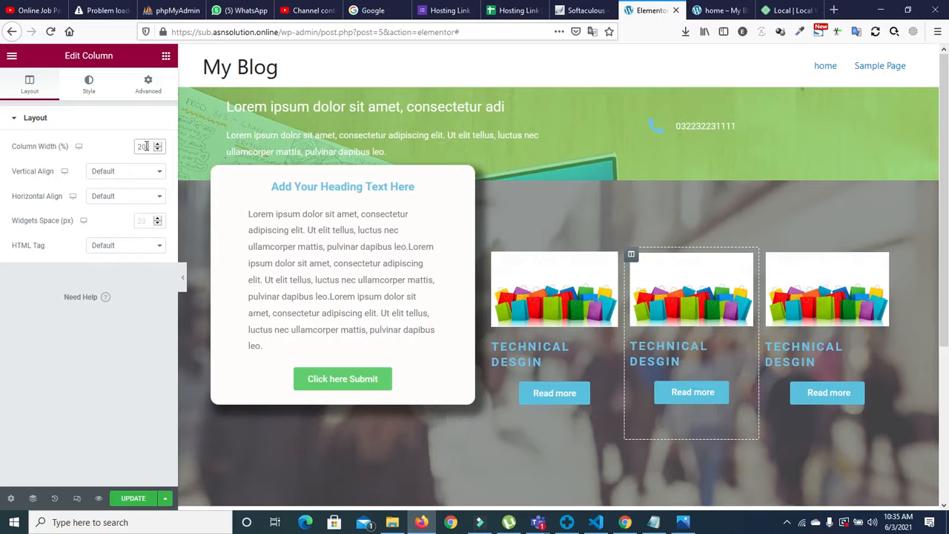
type(".4")
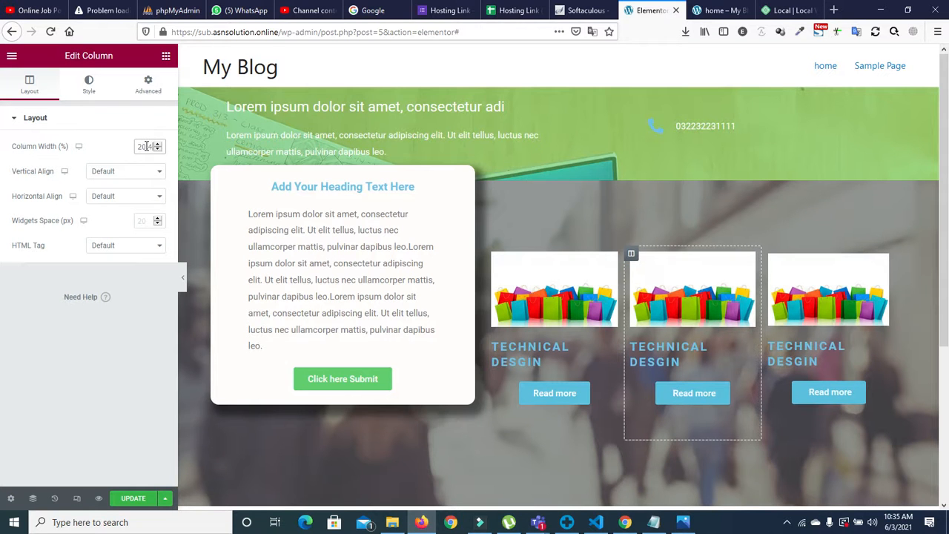
Step: Set the third card column's width to 20.4% as well
left_click(769, 256)
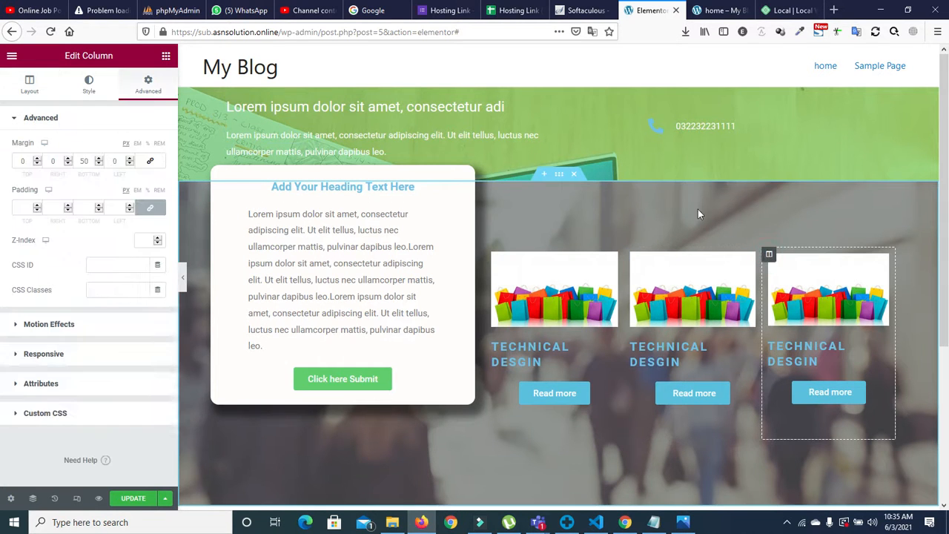
left_click(30, 83)
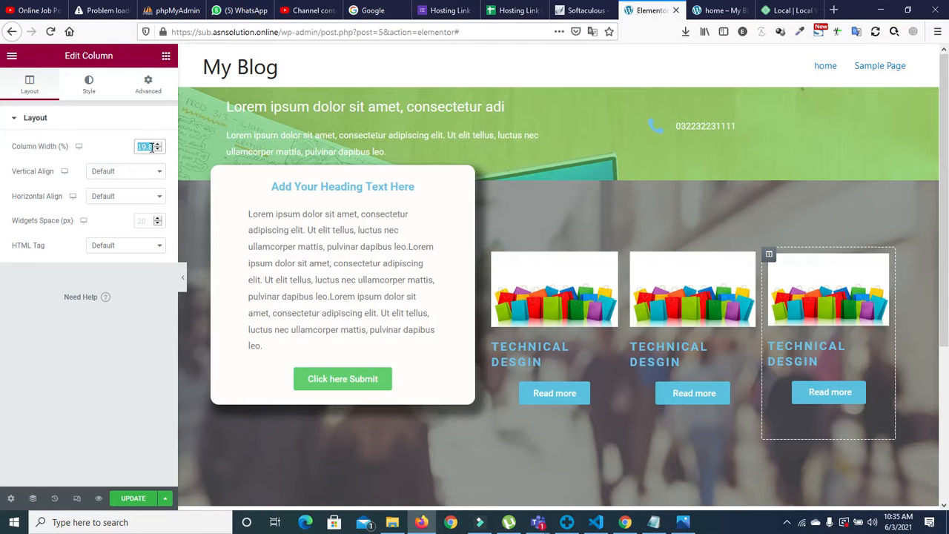
type("20")
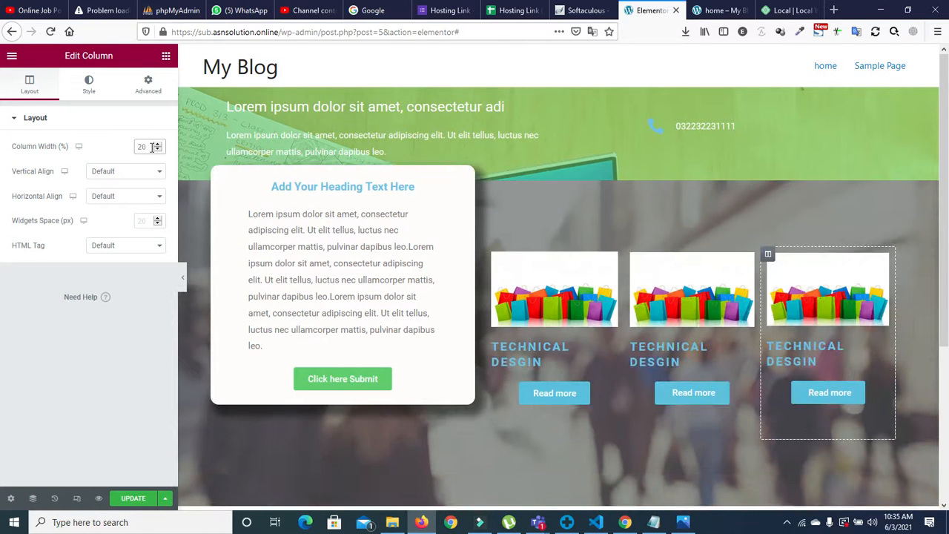
type(".4")
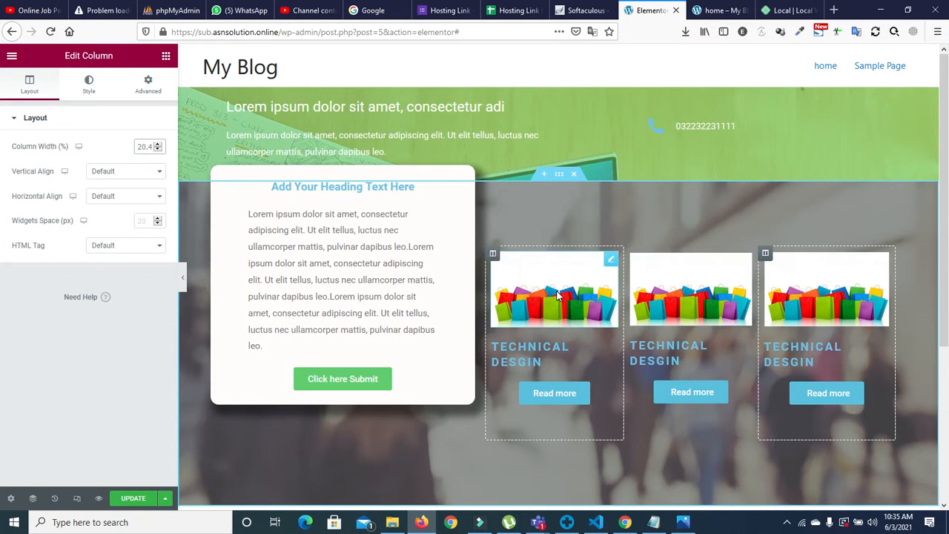
Step: Reduce the first and second TECHNICAL DESGIN headings' font size to 17
left_click(525, 347)
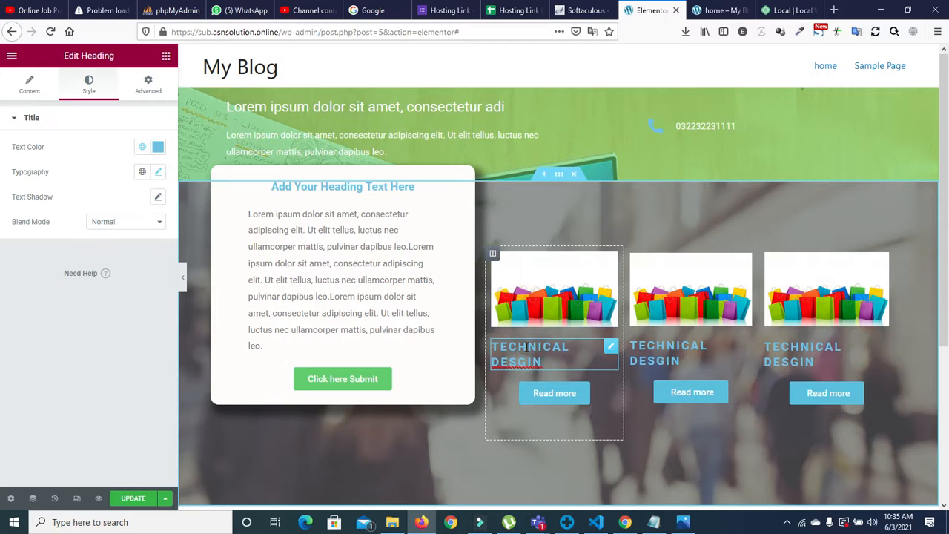
left_click(157, 172)
left_click(148, 268)
left_click(149, 269)
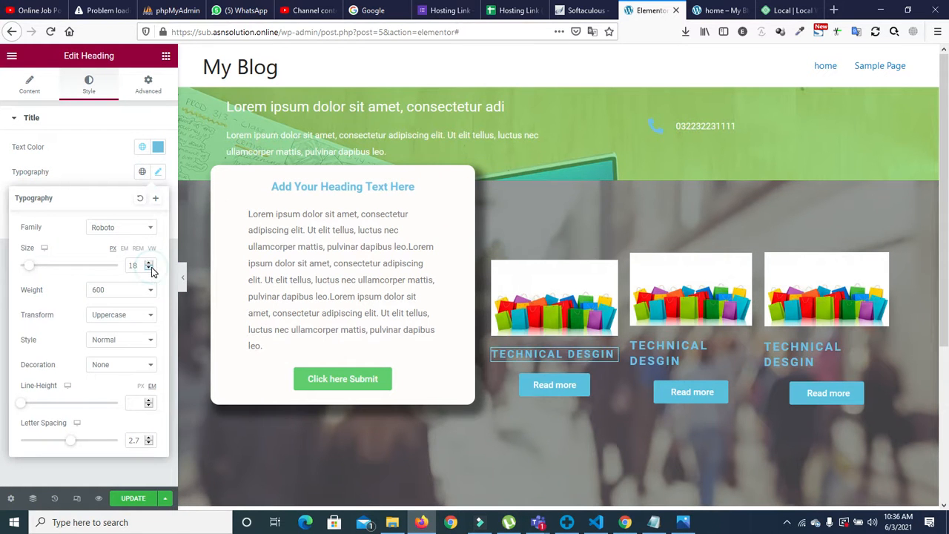
left_click(149, 269)
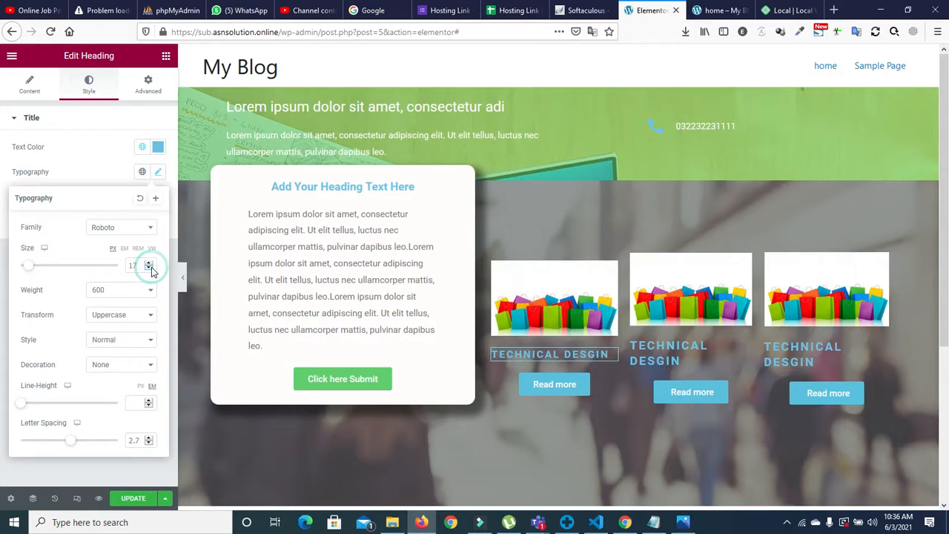
left_click(650, 344)
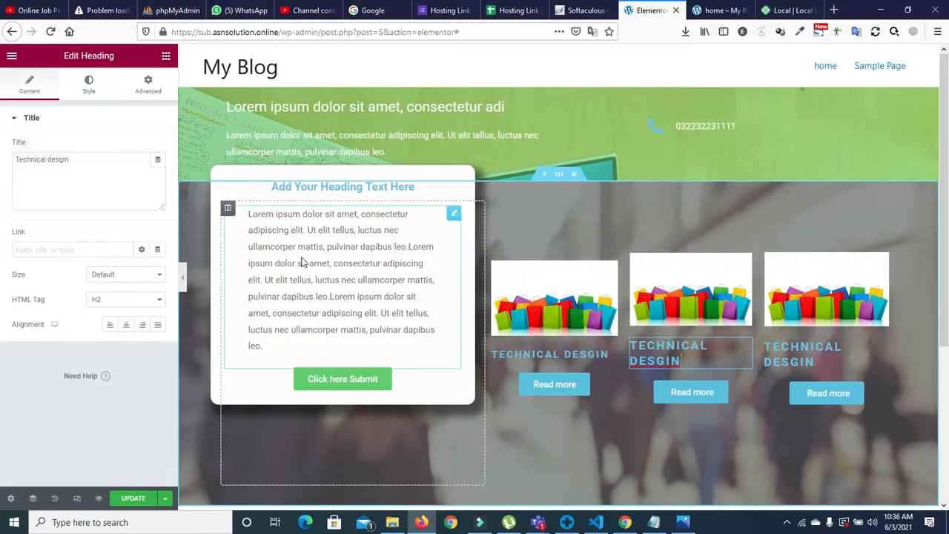
left_click(89, 83)
left_click(157, 173)
left_click(149, 269)
left_click(150, 269)
left_click(148, 269)
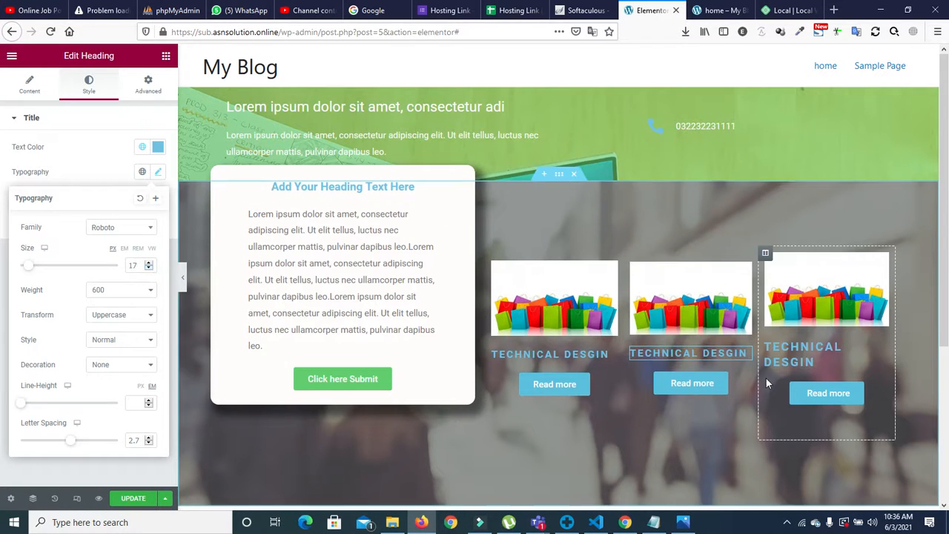
Step: Reduce the third TECHNICAL DESGIN heading's font size to 17
left_click(777, 358)
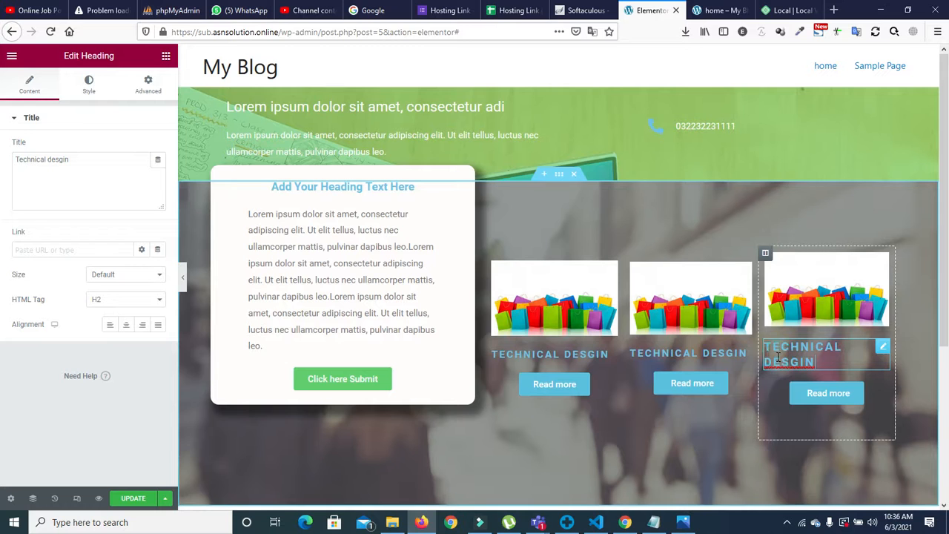
left_click(89, 83)
left_click(157, 171)
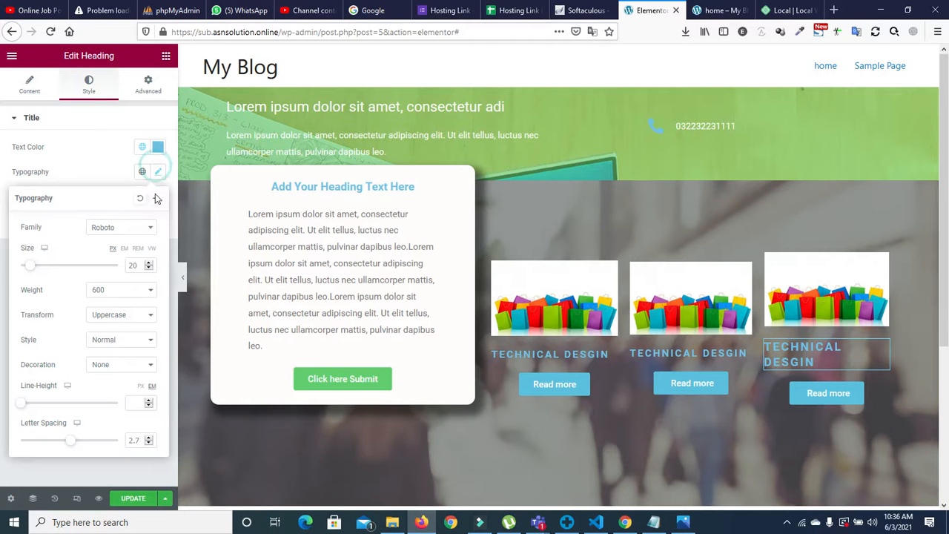
left_click(149, 269)
left_click(148, 268)
left_click(148, 269)
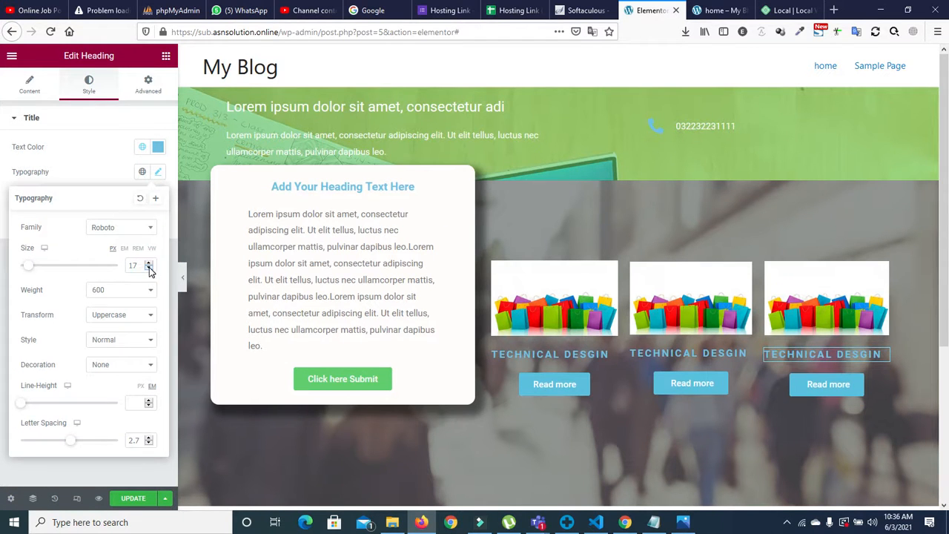
scroll(753, 300, "down", 2)
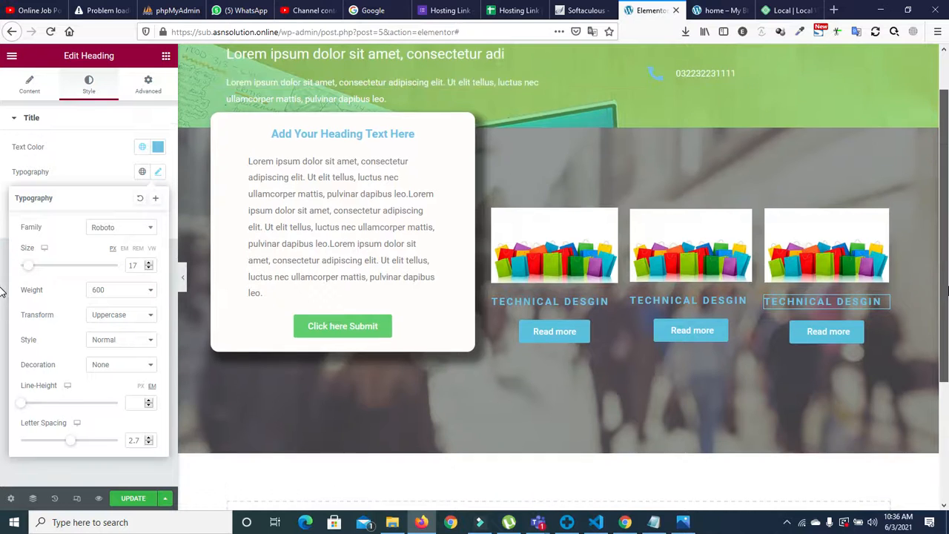
left_click_drag(948, 274, 948, 259)
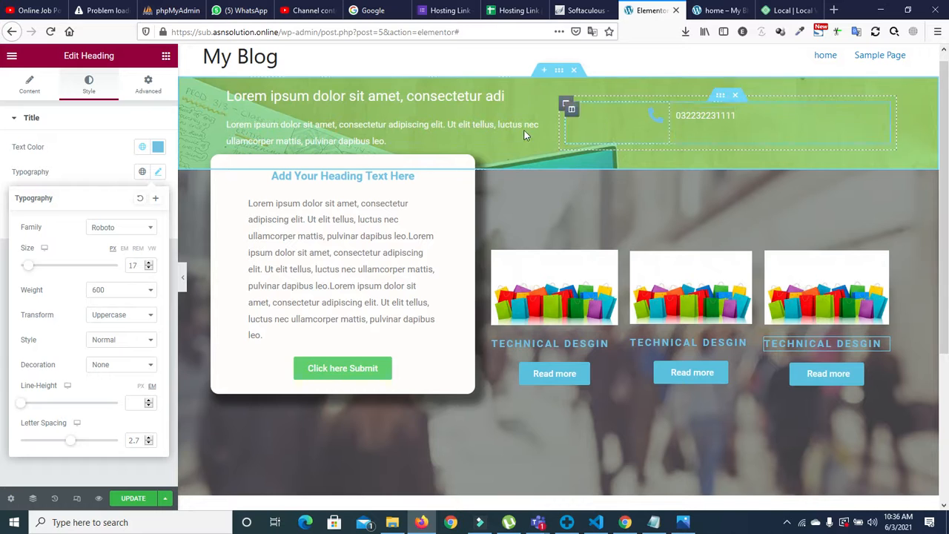
scroll(831, 211, "down", 3)
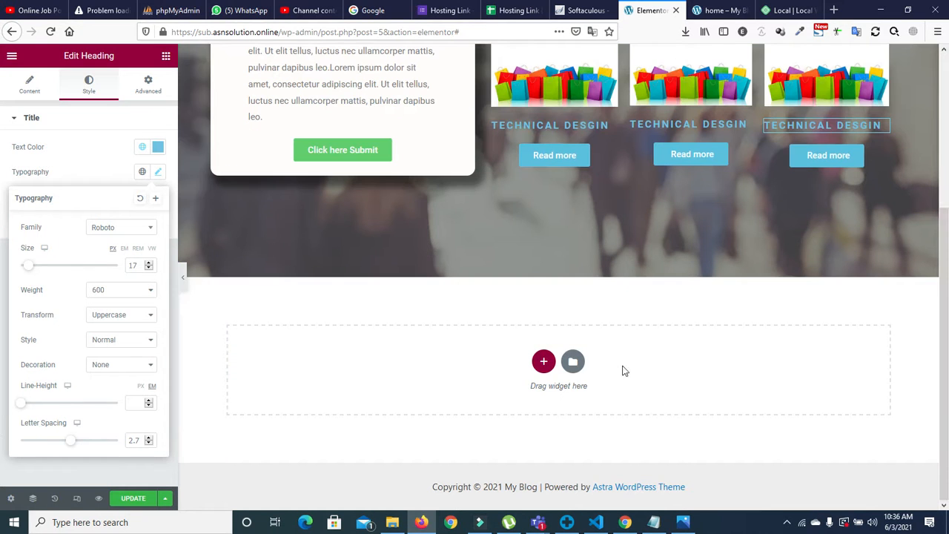
left_click(565, 245)
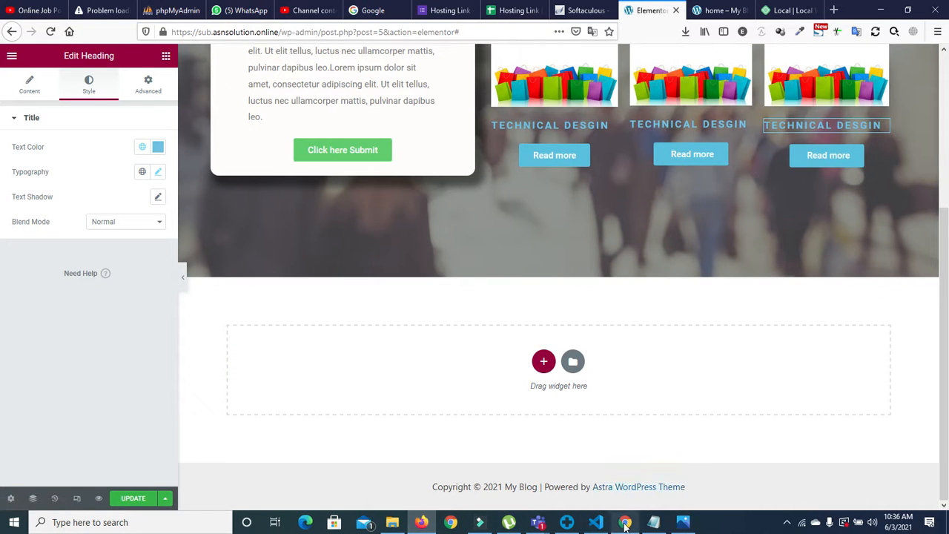
Step: View the reference design screenshot in Photos, then return to the editor
left_click(684, 522)
scroll(534, 243, "down", 2)
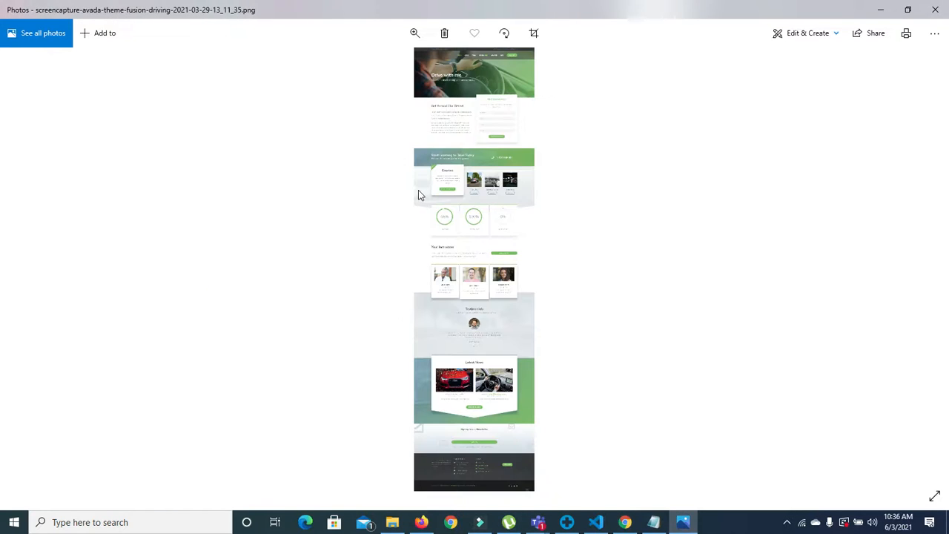
left_click(683, 522)
Step: Add a bottom shape divider to the background section, trying Fan Opacity, Mountains, Clouds and Pyramids
scroll(864, 331, "up", 3)
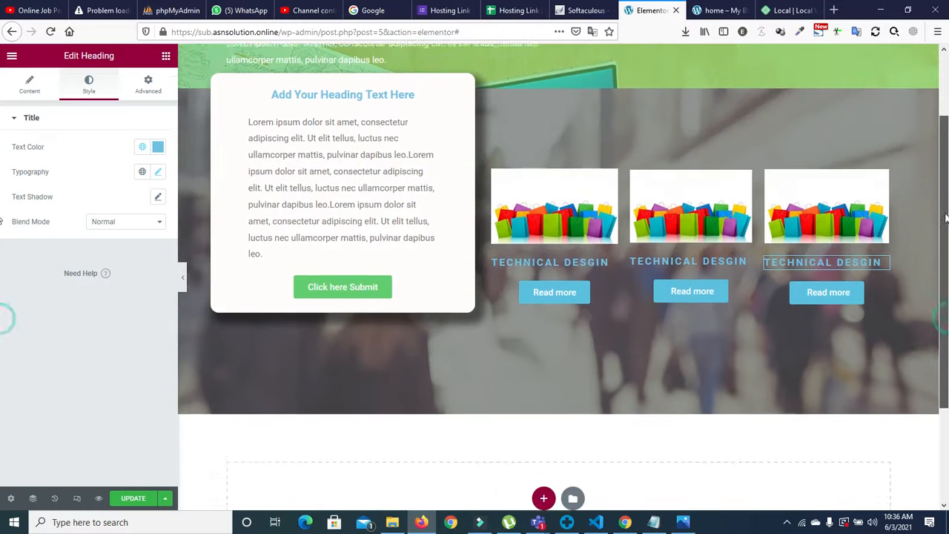
left_click(560, 145)
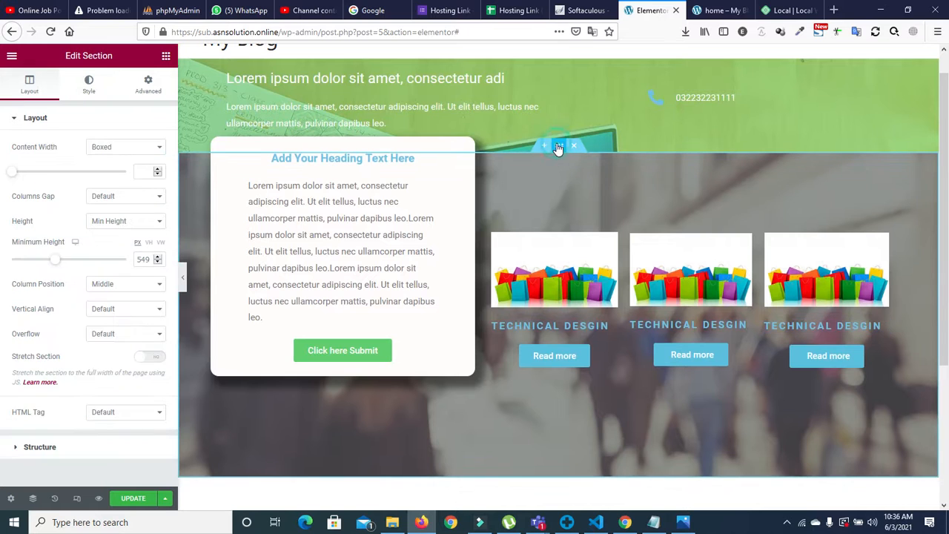
left_click(88, 83)
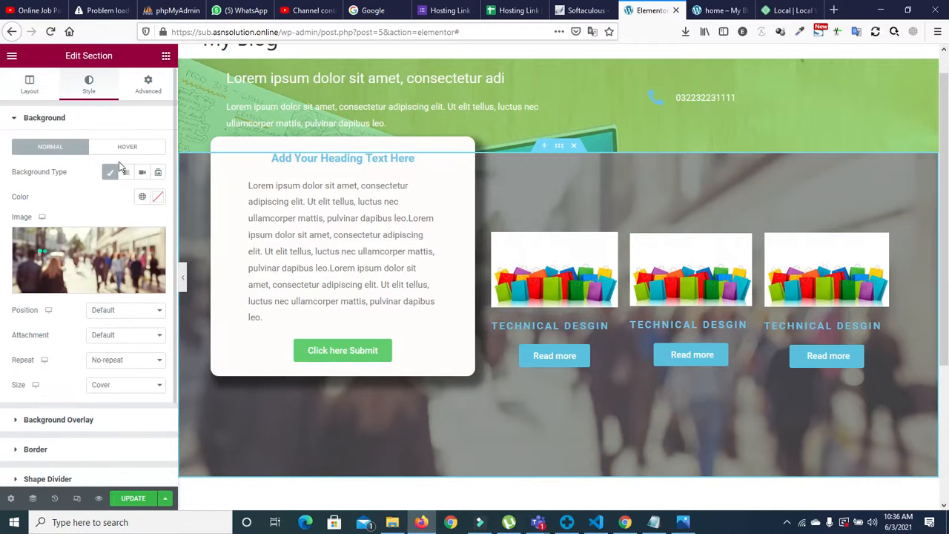
scroll(175, 382, "down", 2)
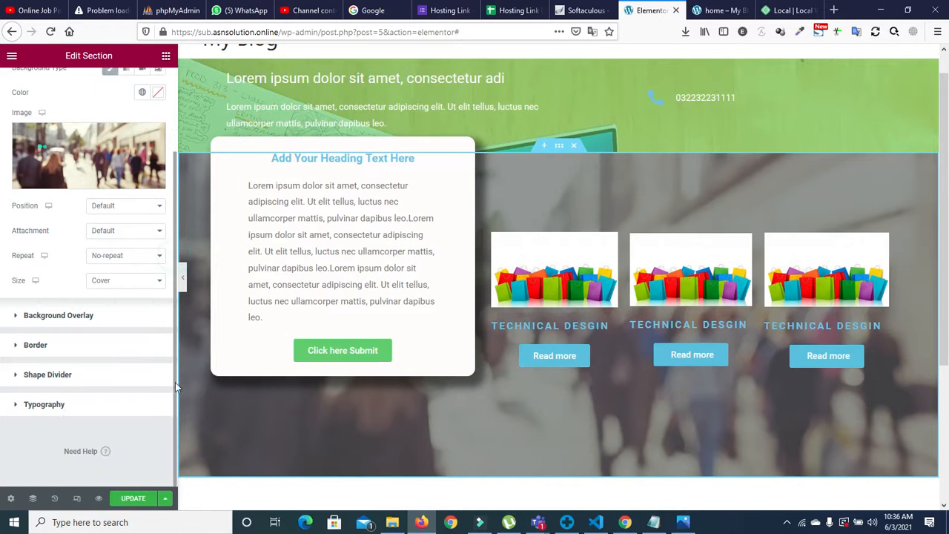
left_click(47, 377)
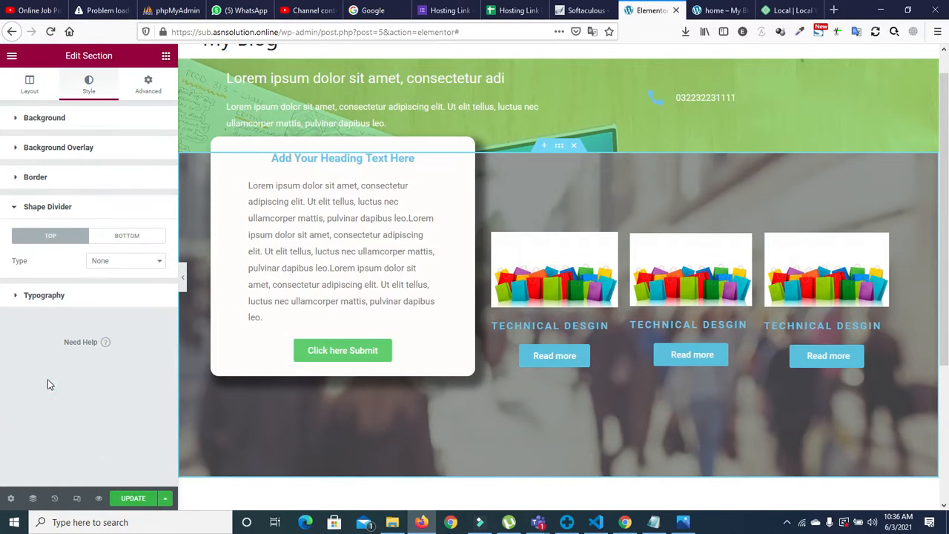
left_click(128, 235)
left_click(124, 262)
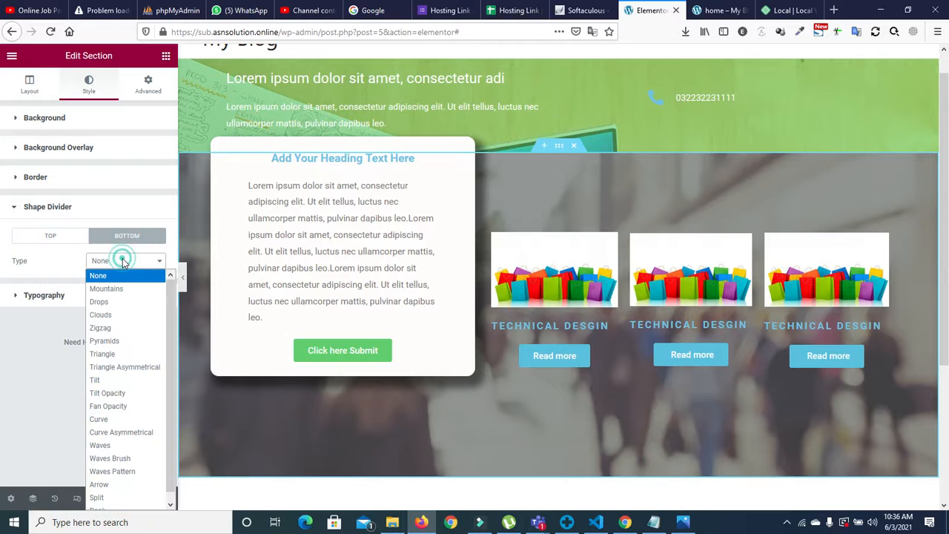
left_click(108, 410)
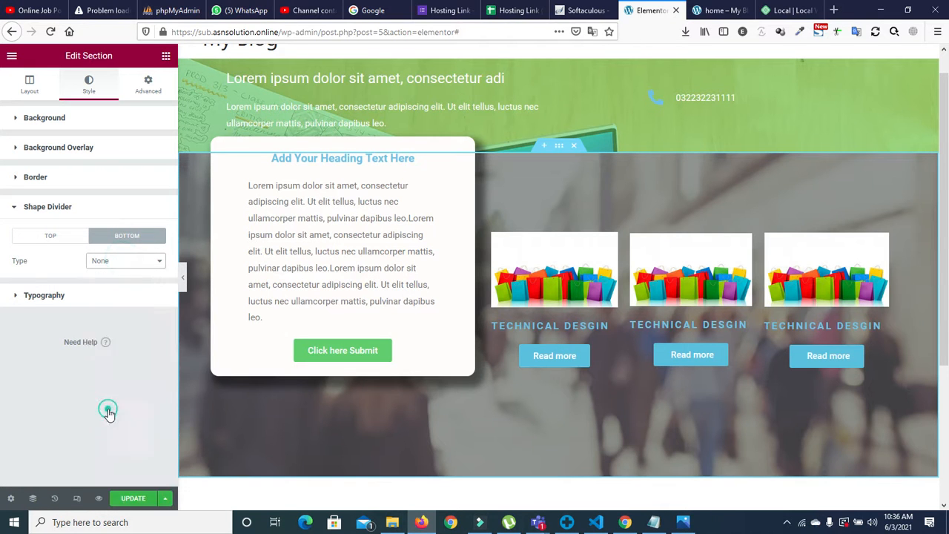
left_click(117, 263)
left_click(115, 293)
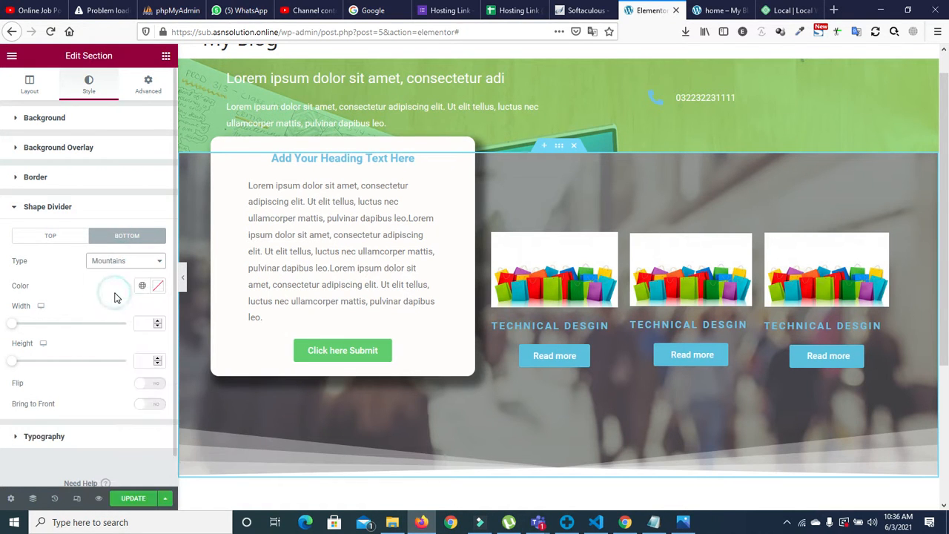
left_click(114, 261)
left_click(114, 312)
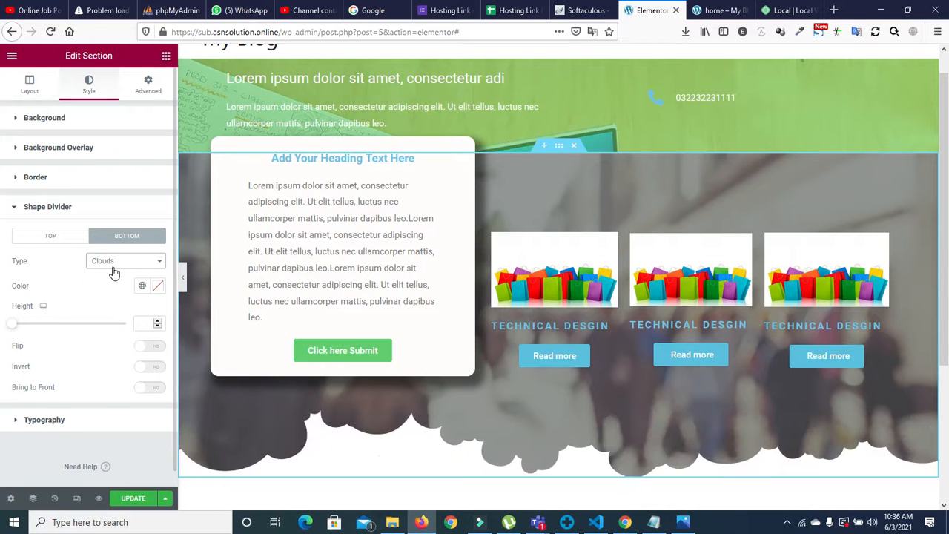
left_click(114, 267)
left_click(112, 339)
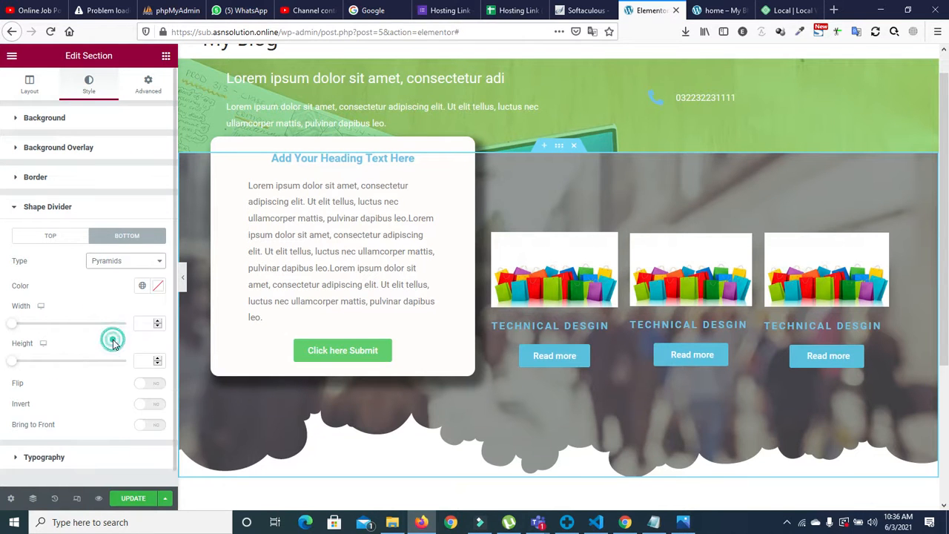
Step: Set the bottom divider to Triangle, invert it, and widen it to about 156
left_click(116, 261)
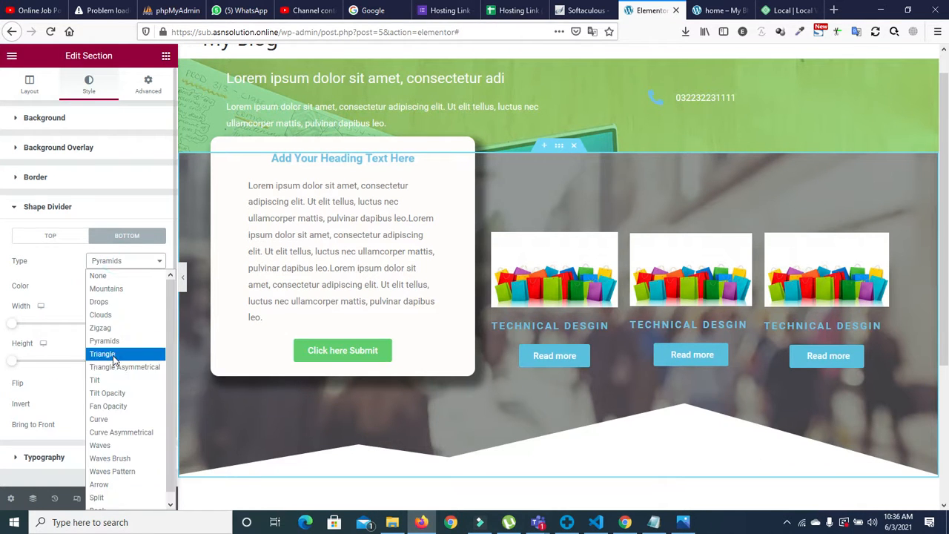
left_click(113, 355)
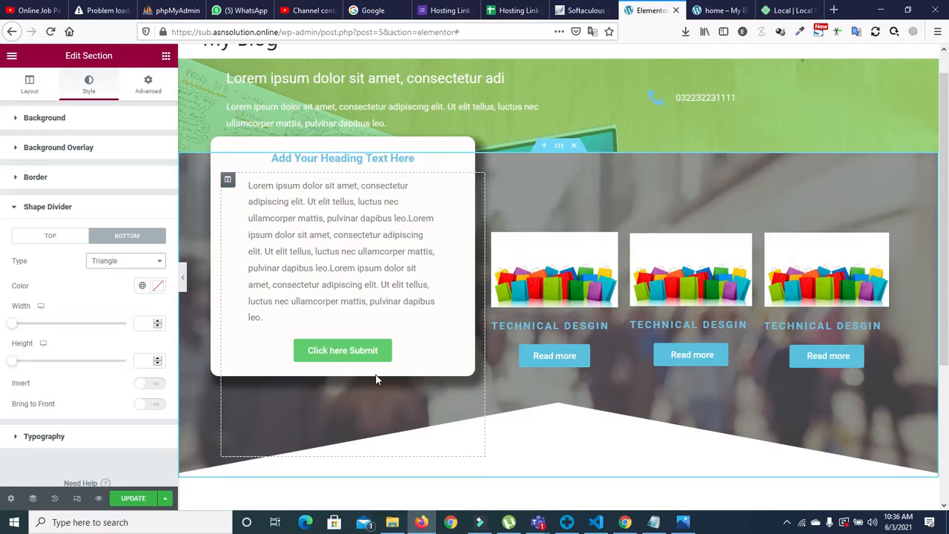
left_click(152, 384)
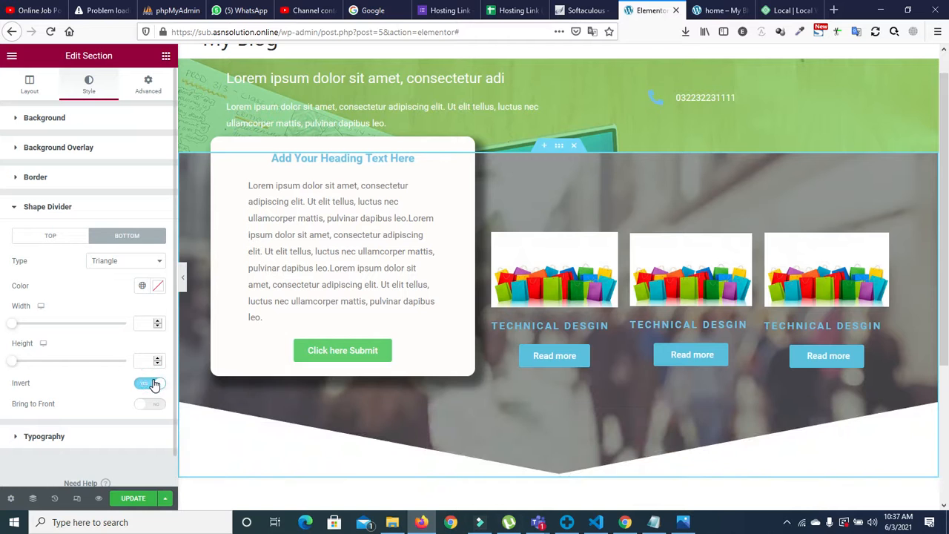
scroll(858, 370, "down", 1)
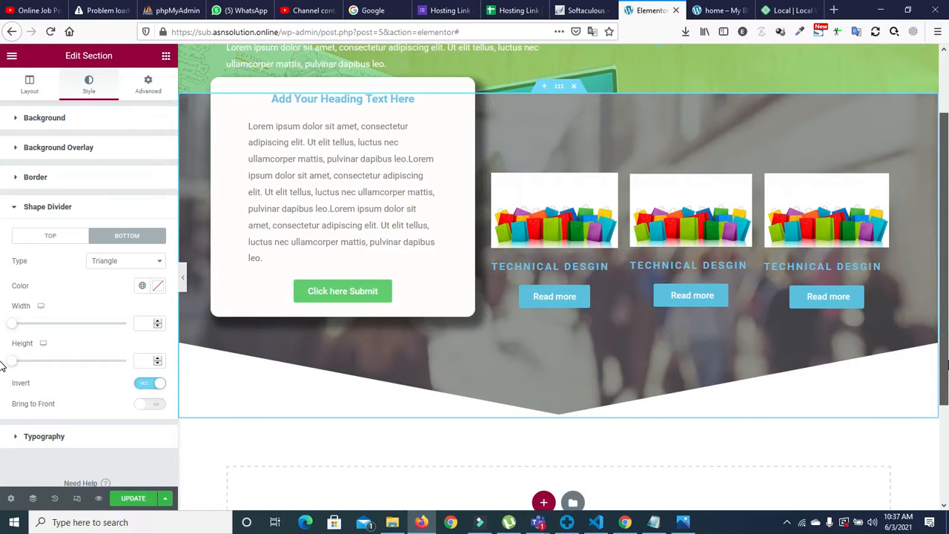
left_click_drag(13, 324, 45, 324)
left_click_drag(947, 210, 947, 294)
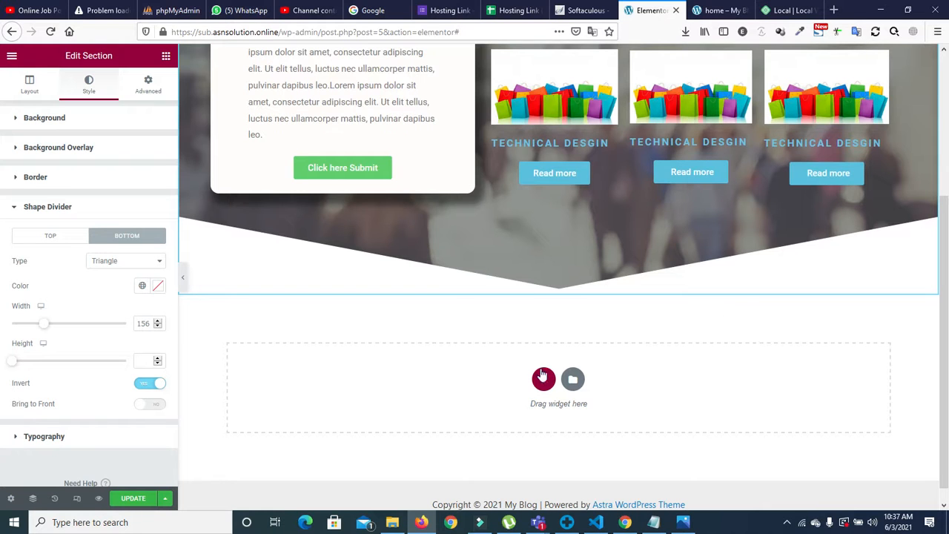
Step: Start a new section below and check the reference design screenshot
left_click(543, 378)
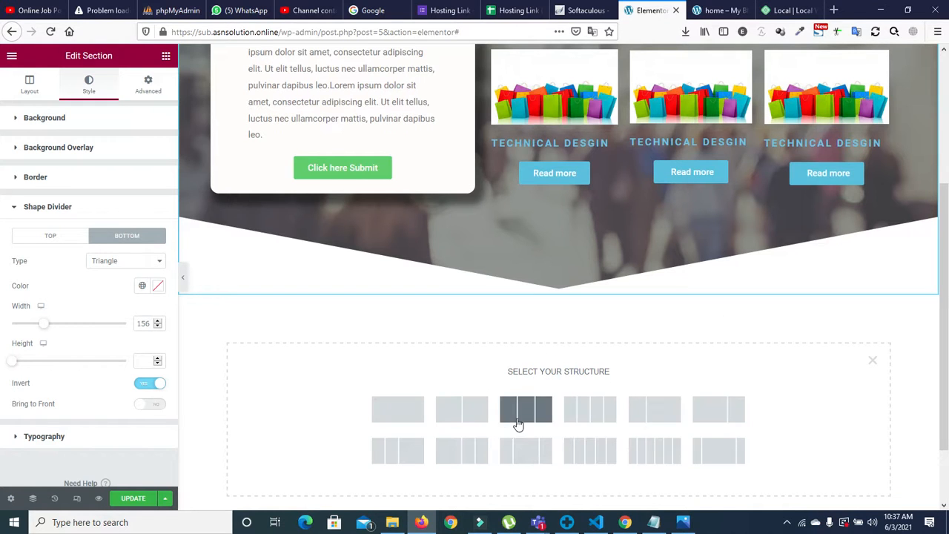
mouse_move(683, 524)
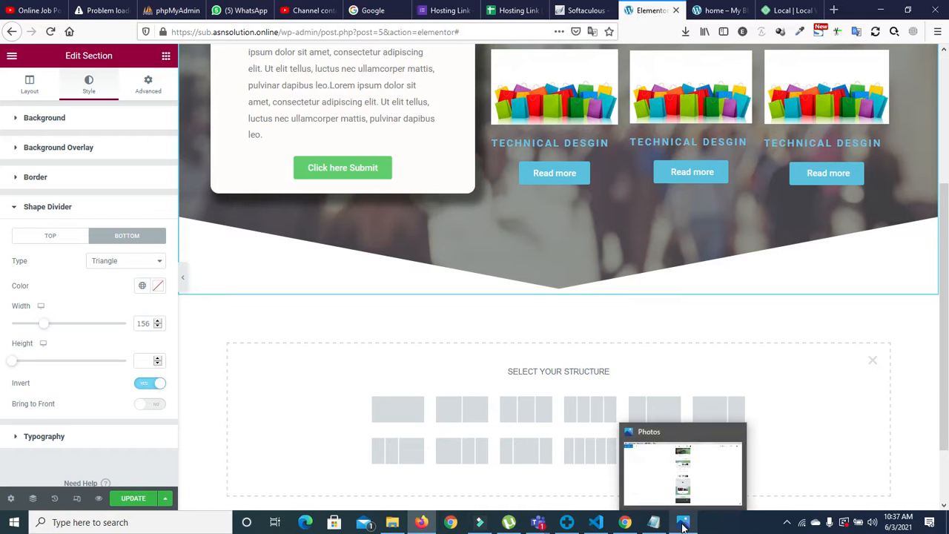
left_click(684, 524)
scroll(477, 246, "up", 4)
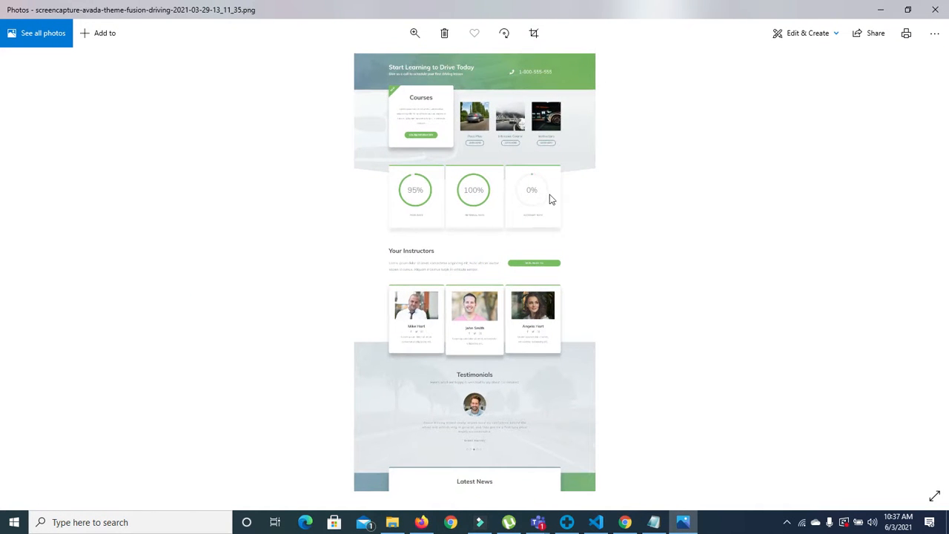
left_click(683, 524)
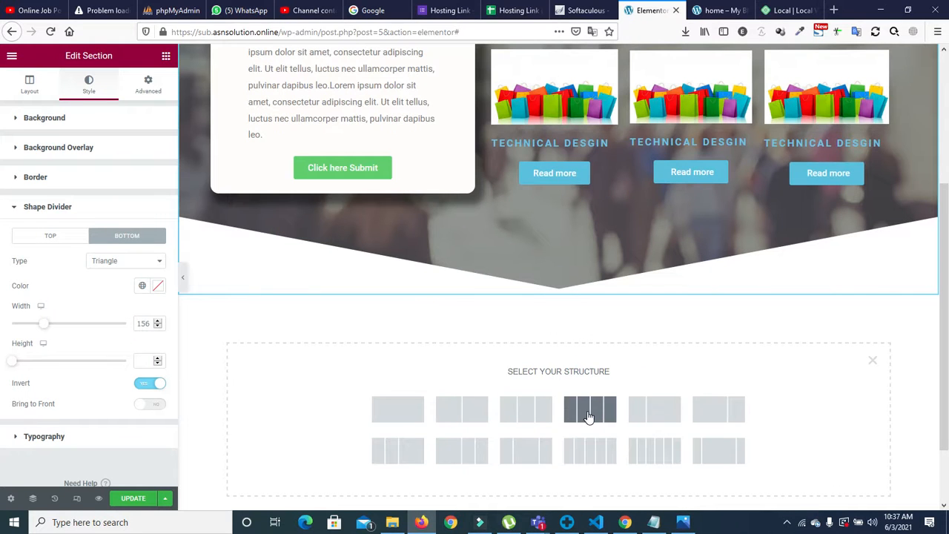
Step: Choose the three-column structure and select the first column's style settings
left_click(516, 410)
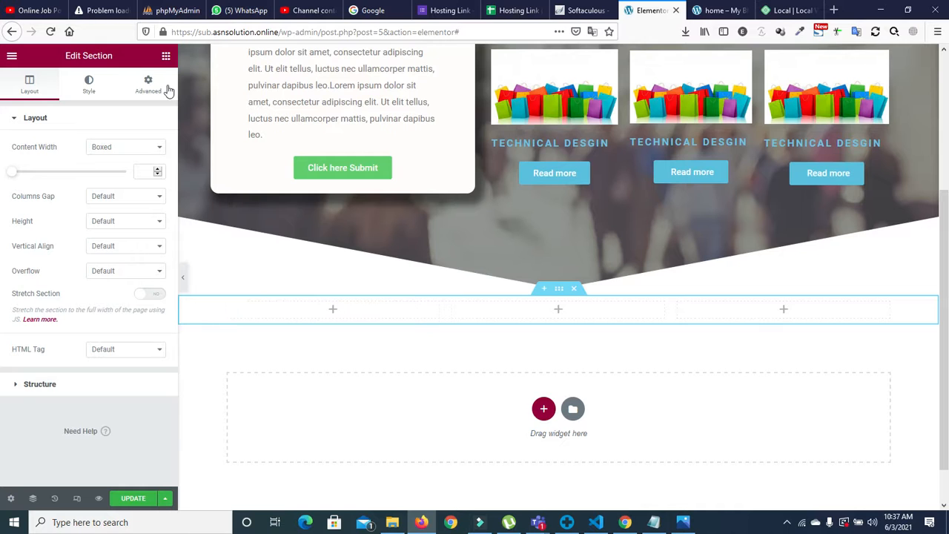
left_click(228, 303)
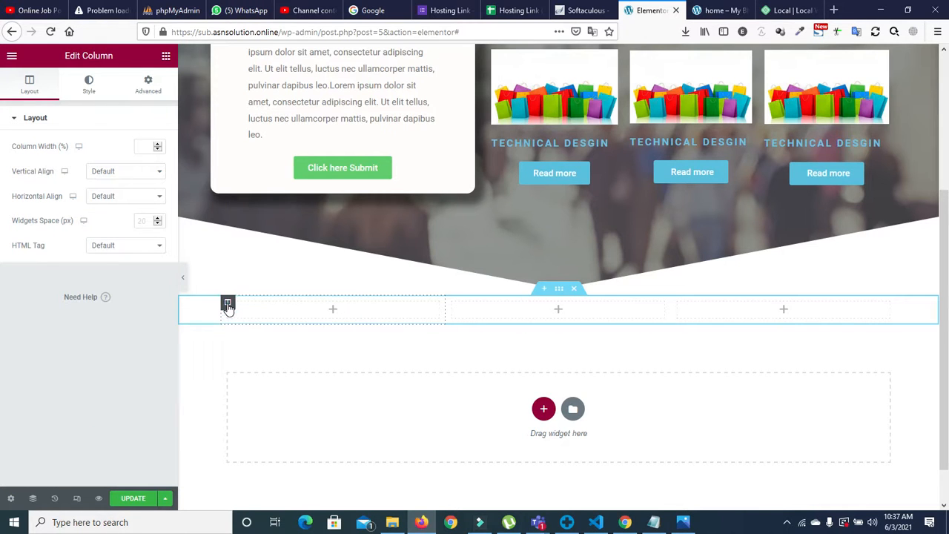
left_click(84, 84)
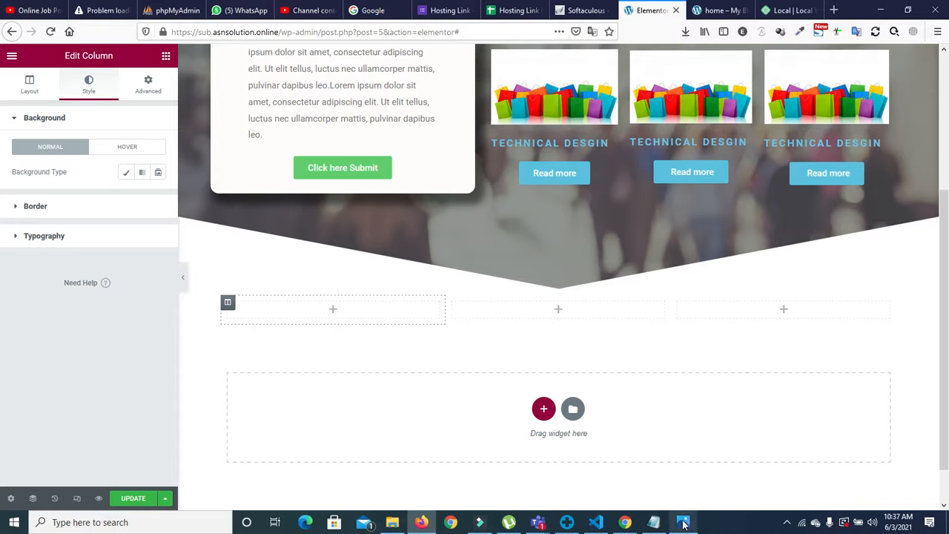
mouse_move(684, 523)
left_click(684, 497)
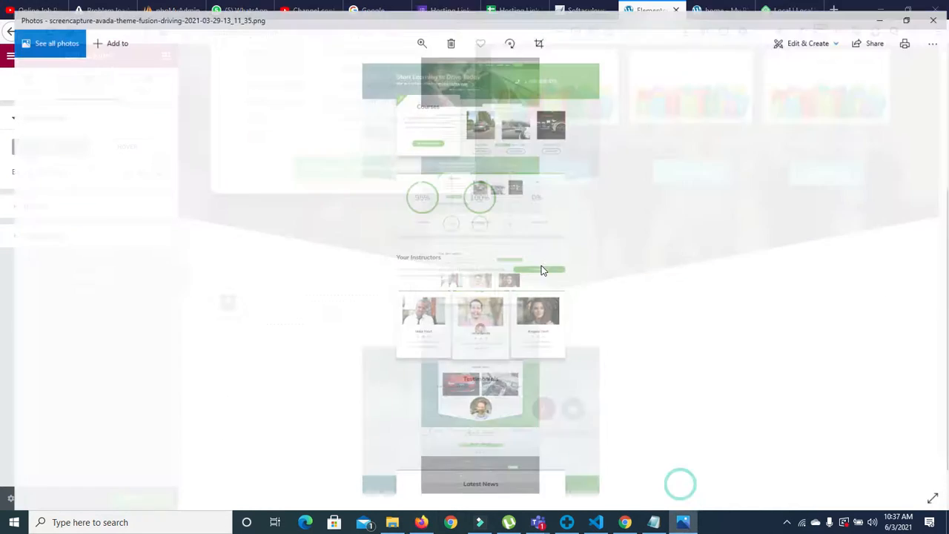
scroll(449, 234, "up", 3)
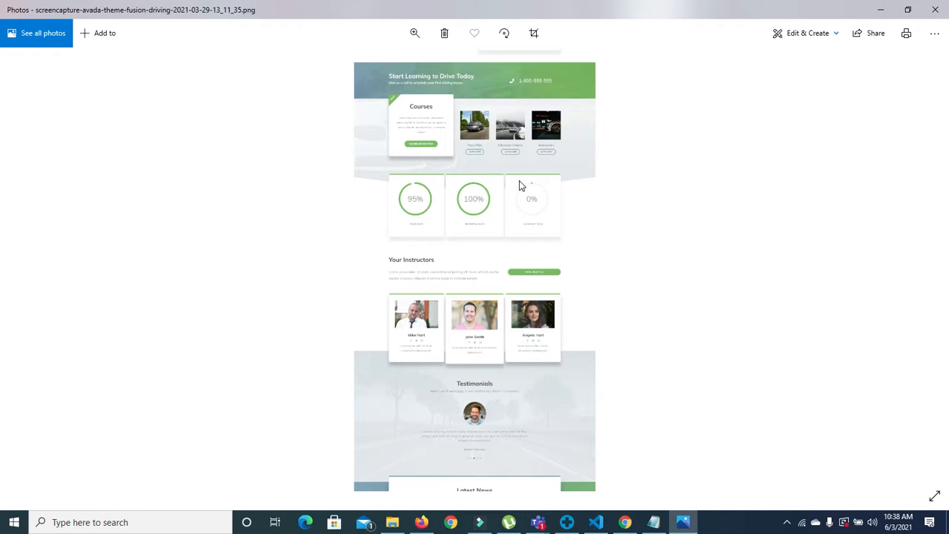
left_click(683, 522)
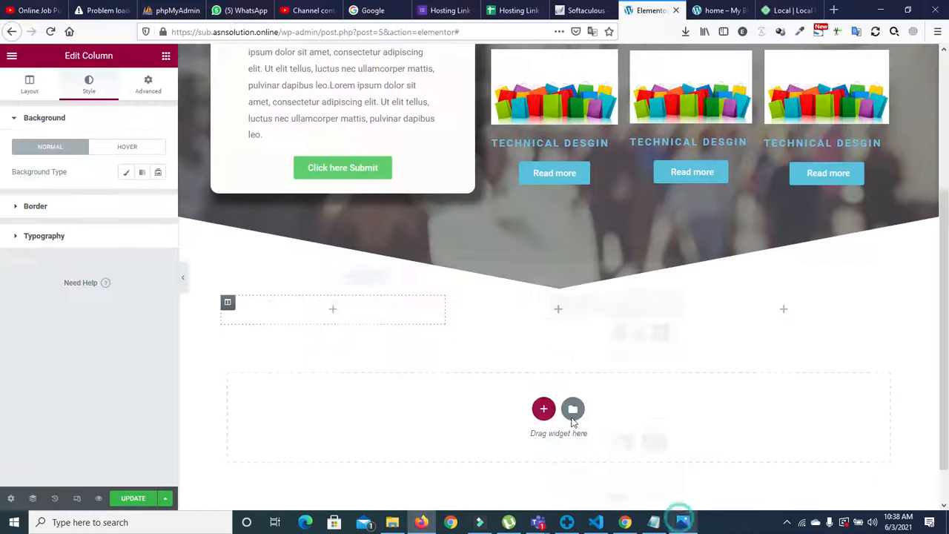
Step: Drag an Icon widget from the widget library into the first column
left_click(165, 56)
left_click(104, 111)
type("per")
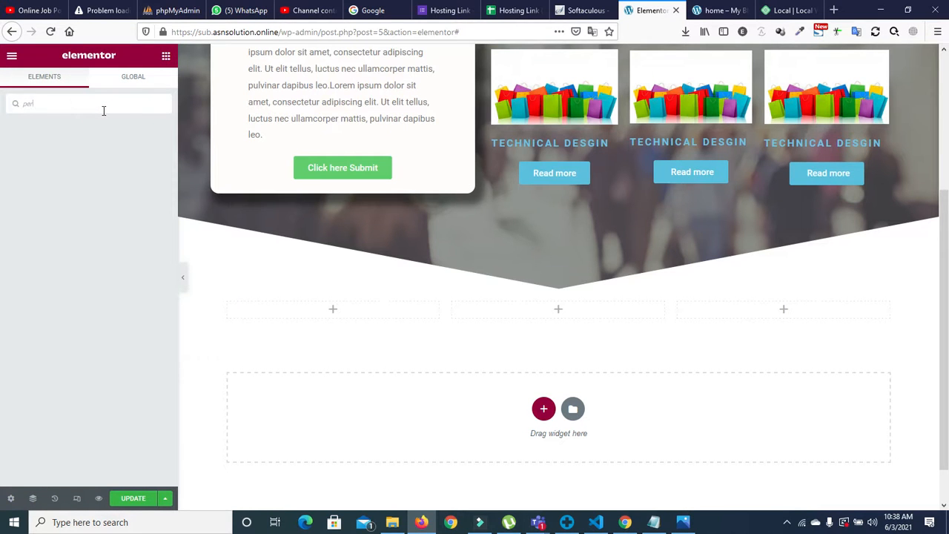
key("BackSpace")
key("BackSpace")
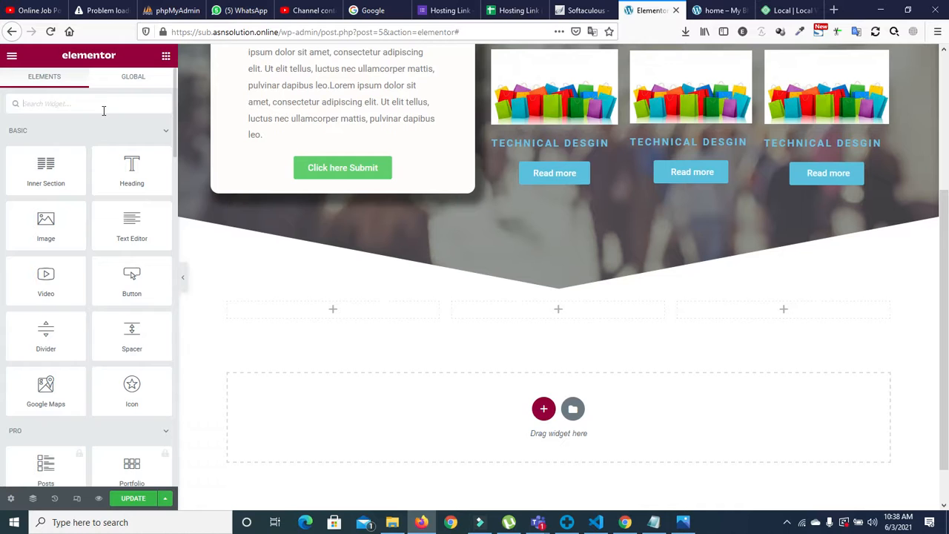
type("p")
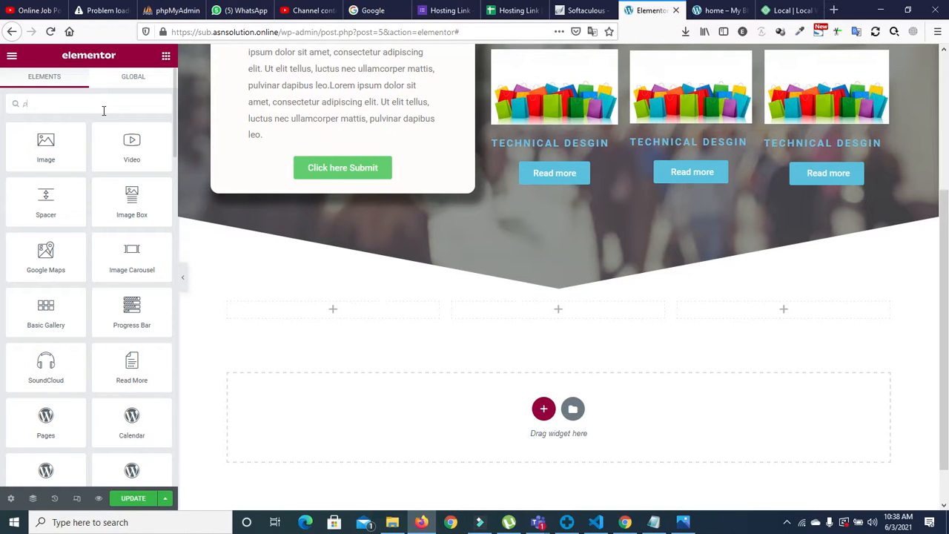
key("BackSpace")
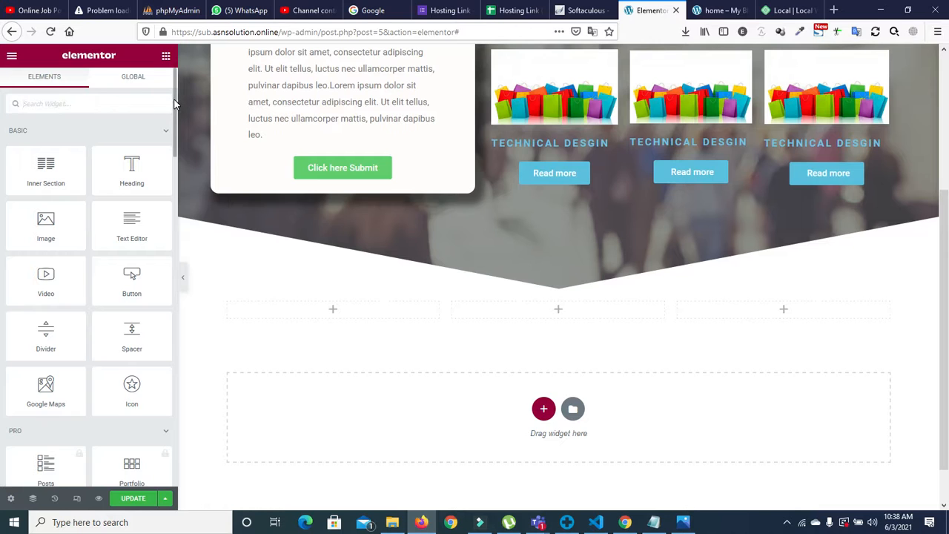
scroll(173, 109, "down", 2)
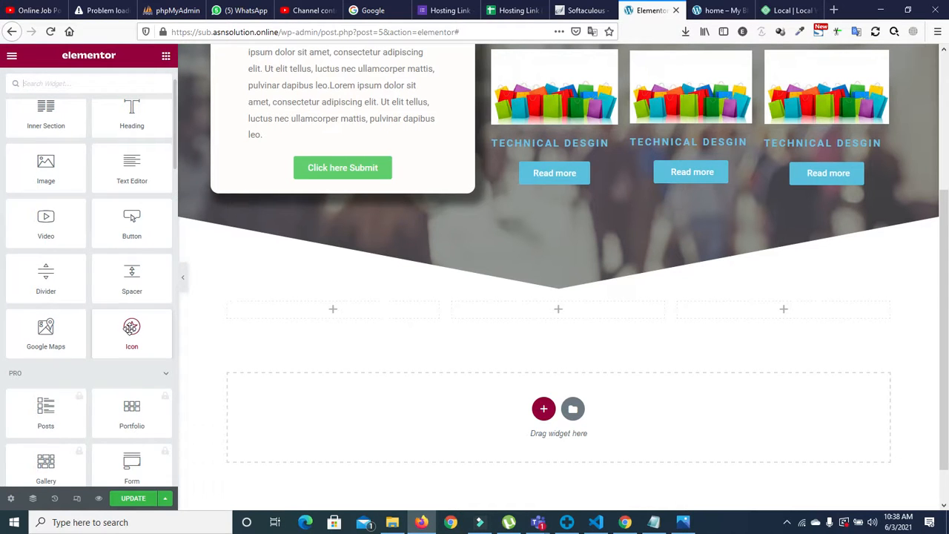
left_click_drag(132, 331, 347, 315)
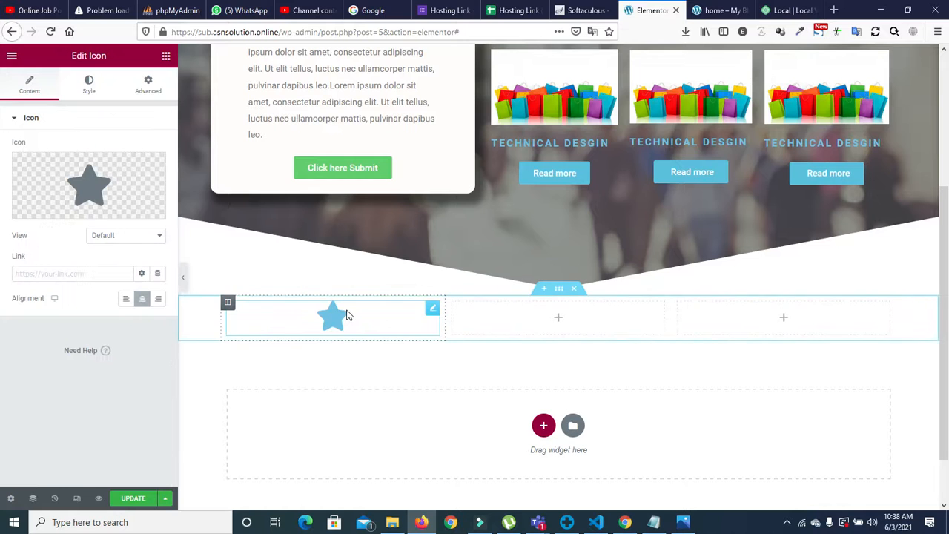
Step: Enlarge the star icon's size to about 225
left_click(89, 85)
left_click_drag(17, 216, 86, 219)
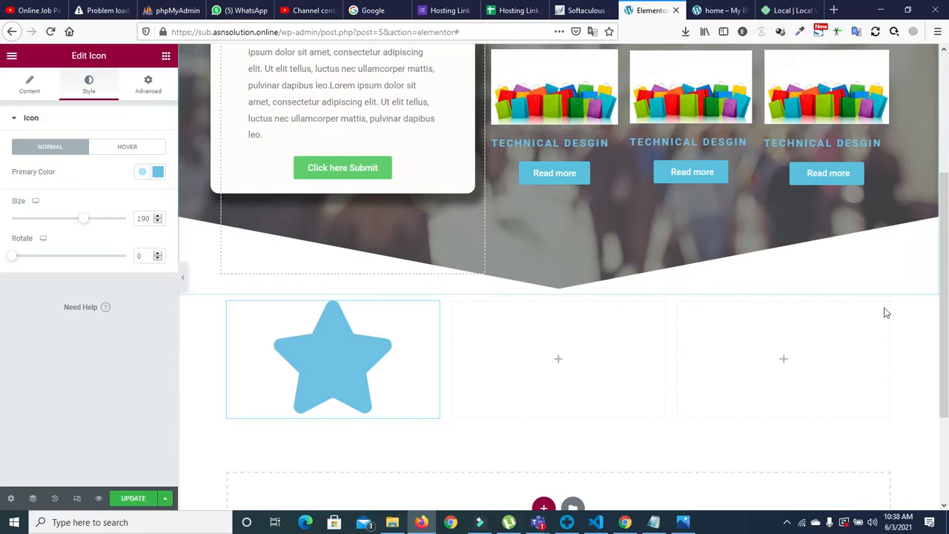
scroll(733, 372, "down", 3)
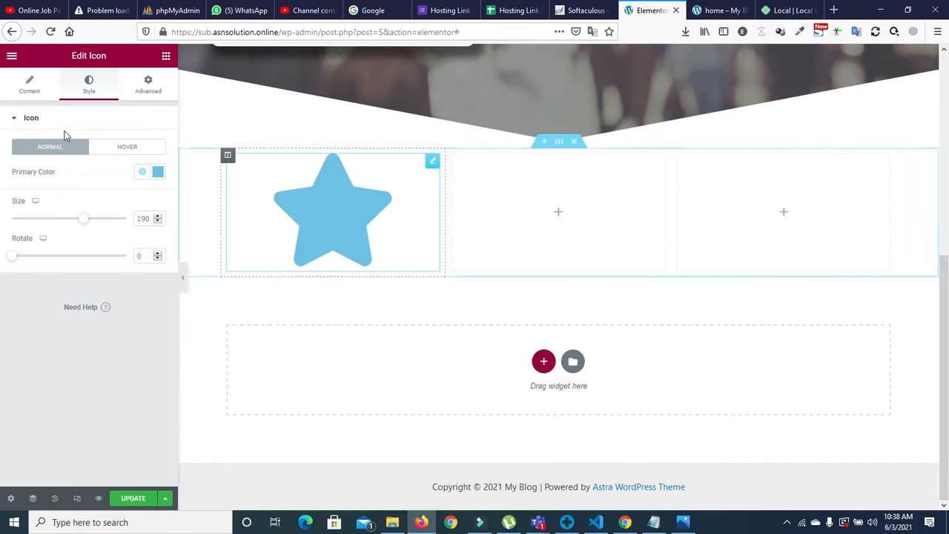
left_click_drag(83, 218, 96, 223)
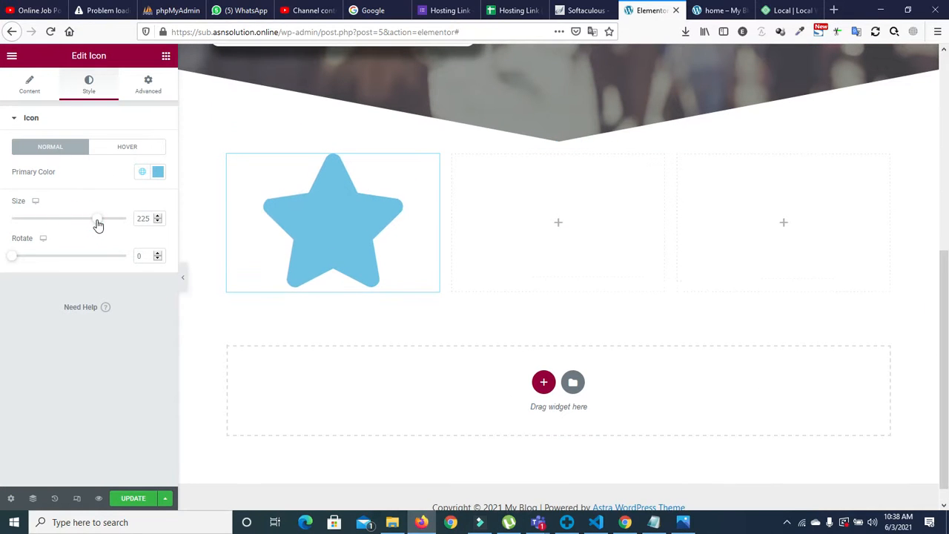
Step: Give the star column a classic white background
left_click(229, 157)
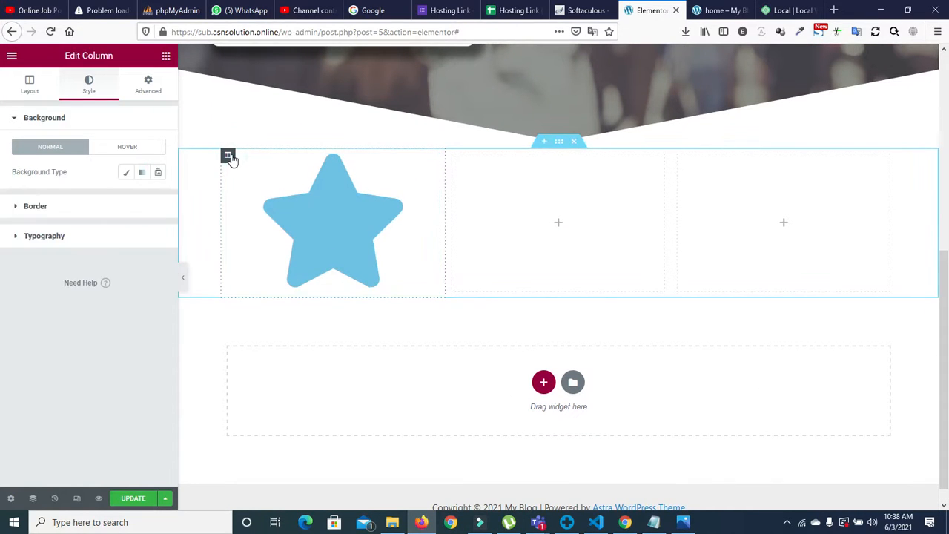
left_click(125, 172)
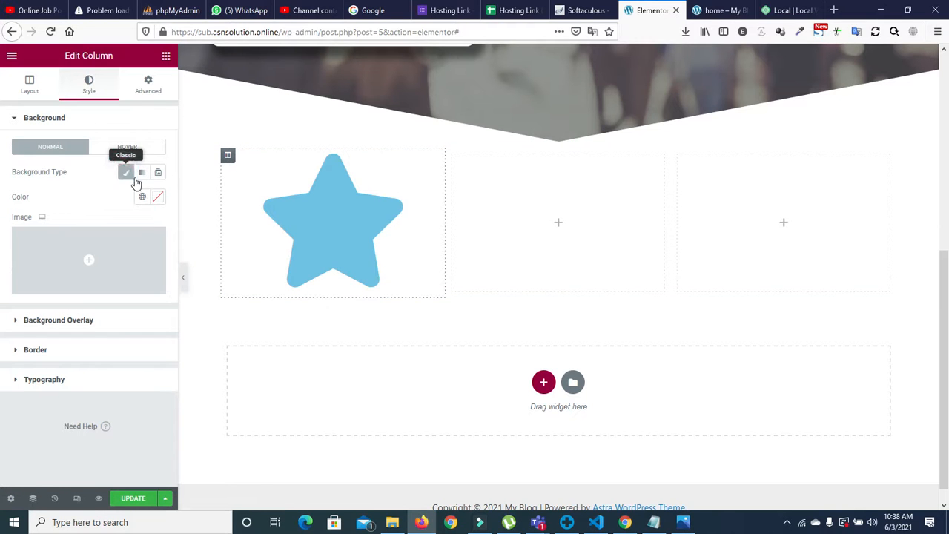
left_click(142, 196)
left_click(70, 333)
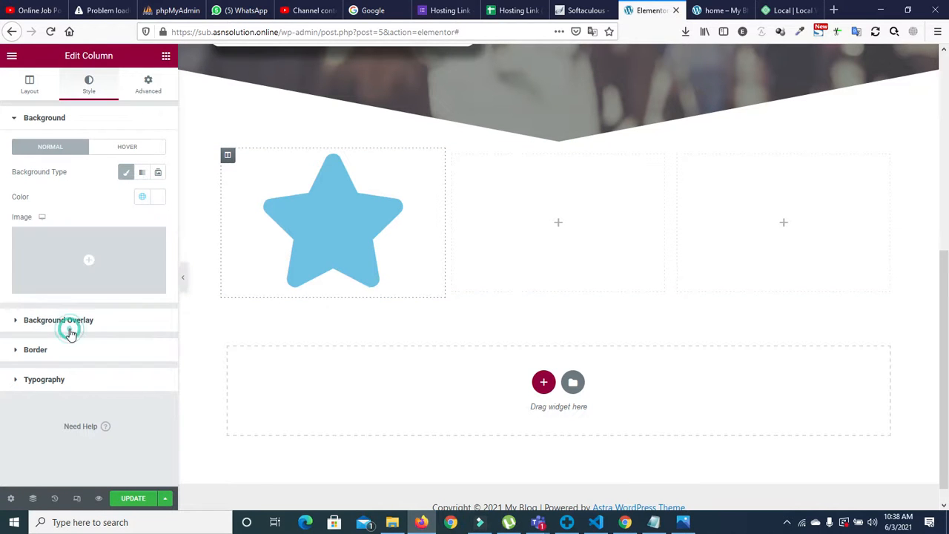
Step: Add a column box shadow with horizontal 2, vertical 4, blur 10, spread 4
left_click(33, 350)
left_click(157, 305)
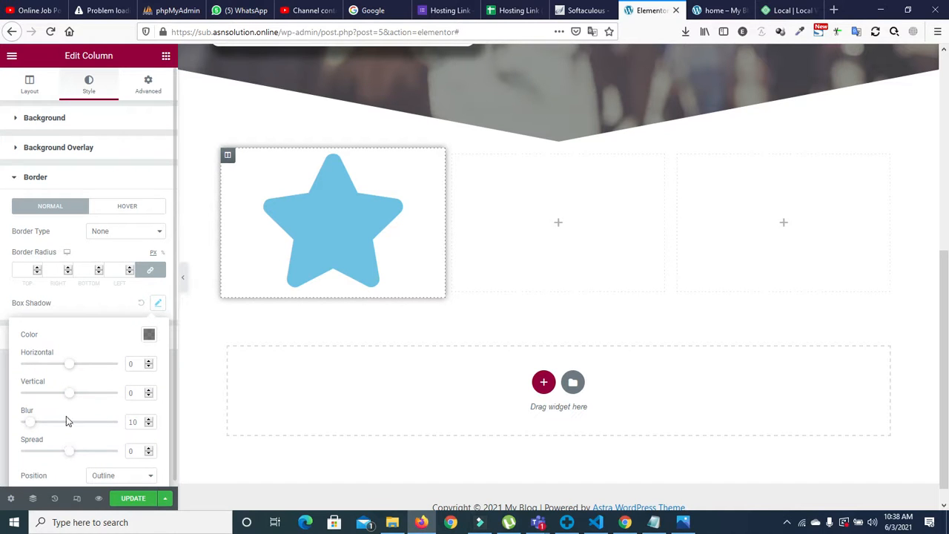
left_click_drag(71, 400, 70, 369)
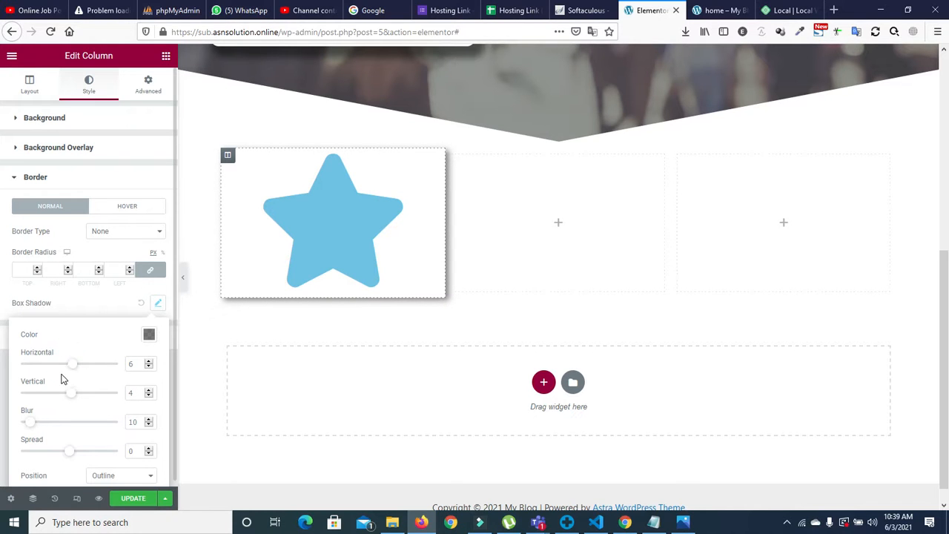
left_click_drag(70, 370, 68, 371)
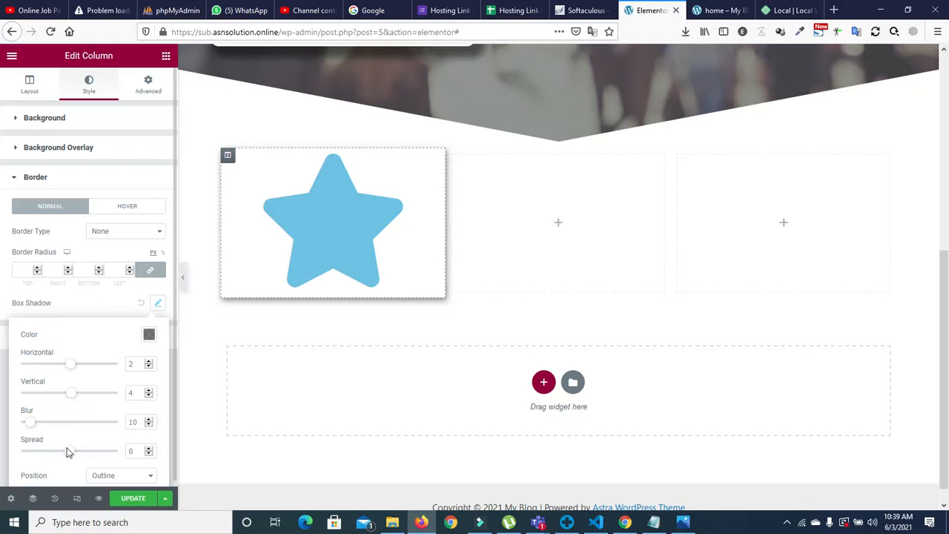
left_click_drag(69, 457, 68, 454)
left_click_drag(32, 428, 29, 425)
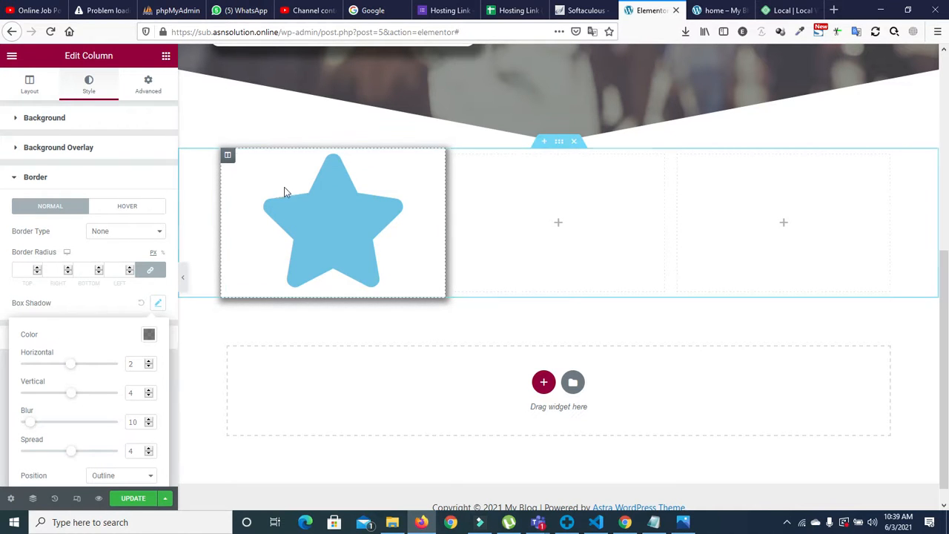
Step: Place a centred Heading widget under the star, titled 'technical Desgi'
left_click(165, 58)
left_click_drag(132, 169, 334, 301)
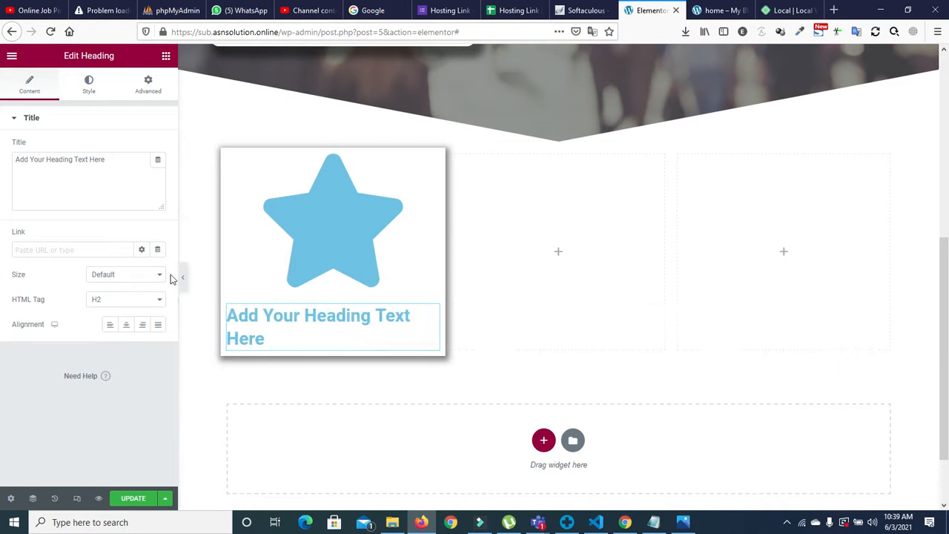
left_click(126, 325)
left_click_drag(110, 160, 53, 148)
type("te")
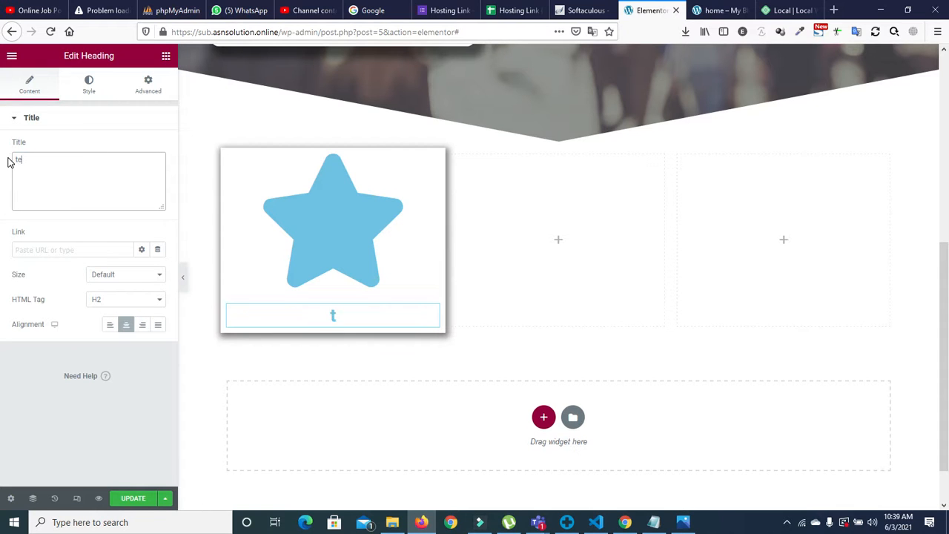
type("chnical")
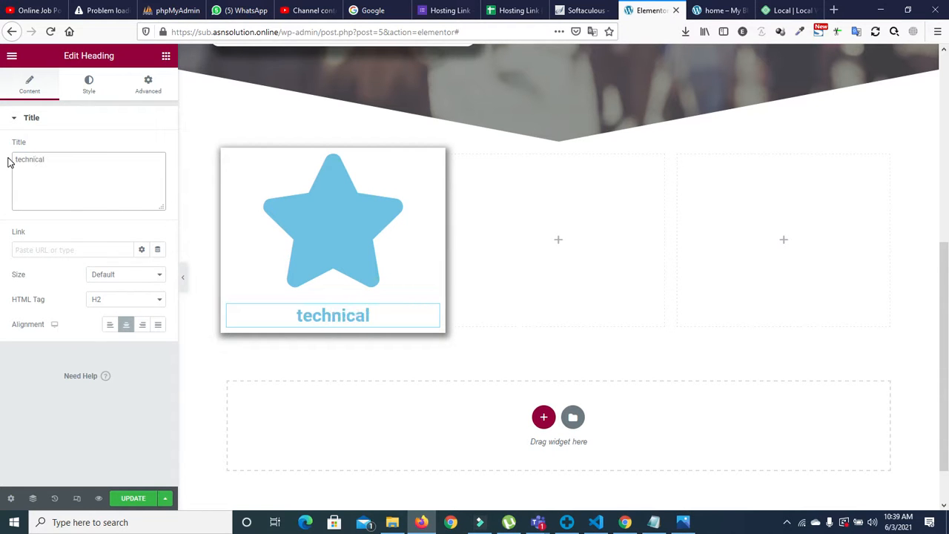
type(" Desgin")
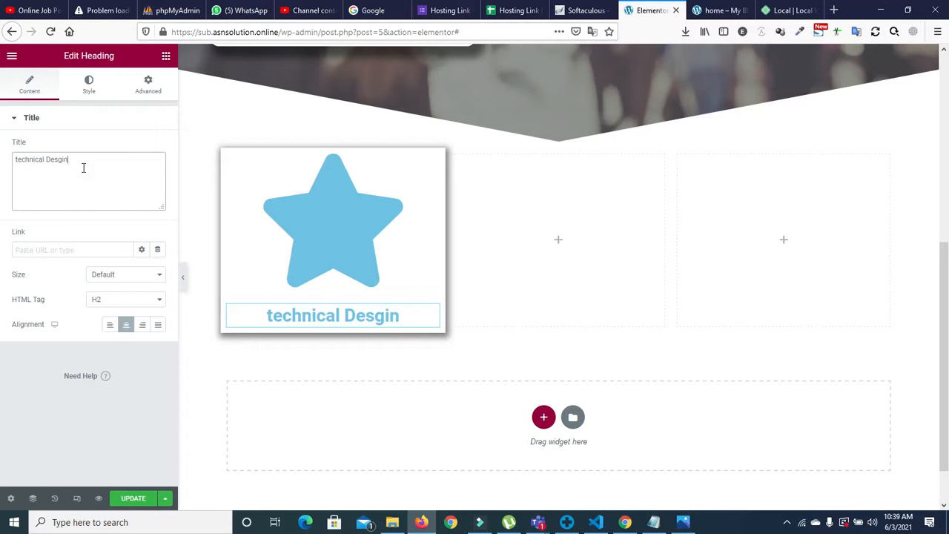
Step: Style the heading's typography: size 18, uppercase transform, weight 200
left_click(89, 84)
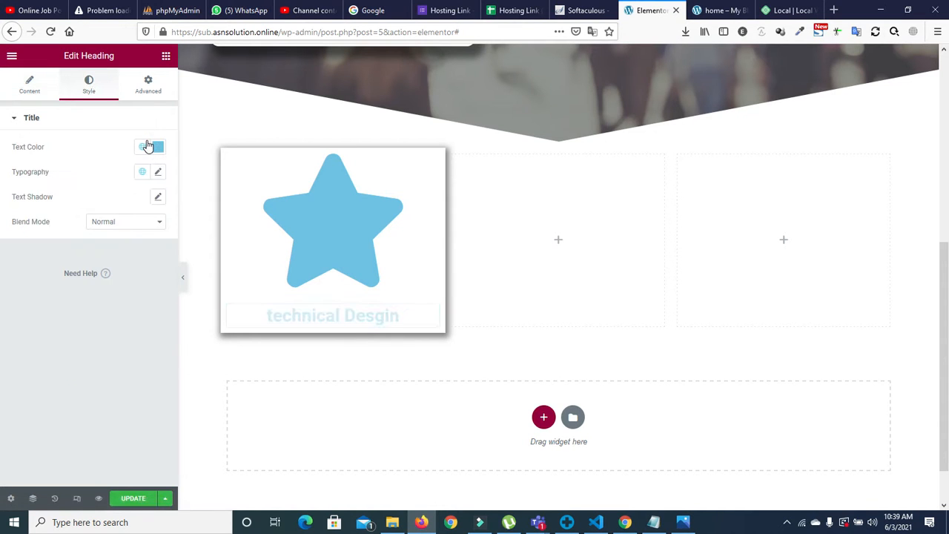
left_click(157, 171)
left_click_drag(148, 263, 150, 269)
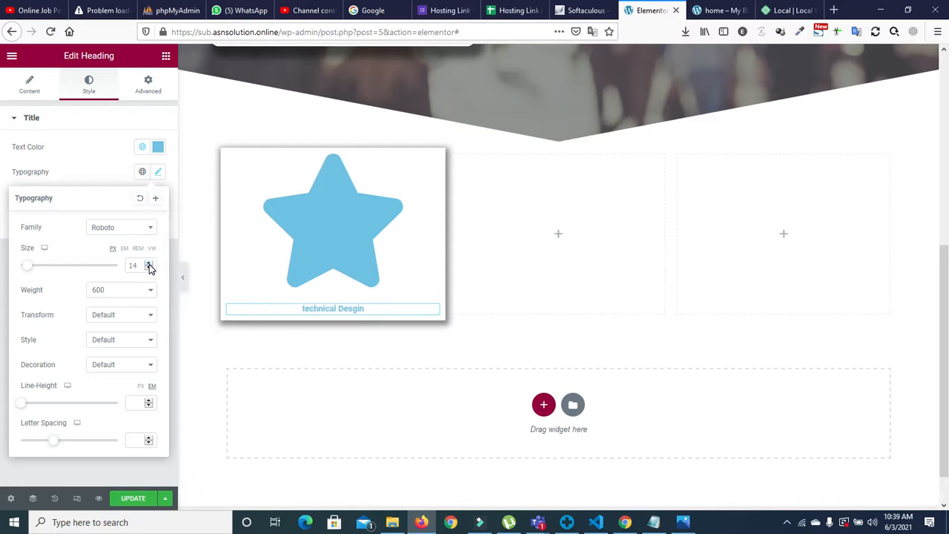
left_click(148, 264)
left_click(149, 263)
left_click(148, 263)
left_click(148, 263)
left_click(133, 317)
left_click(104, 345)
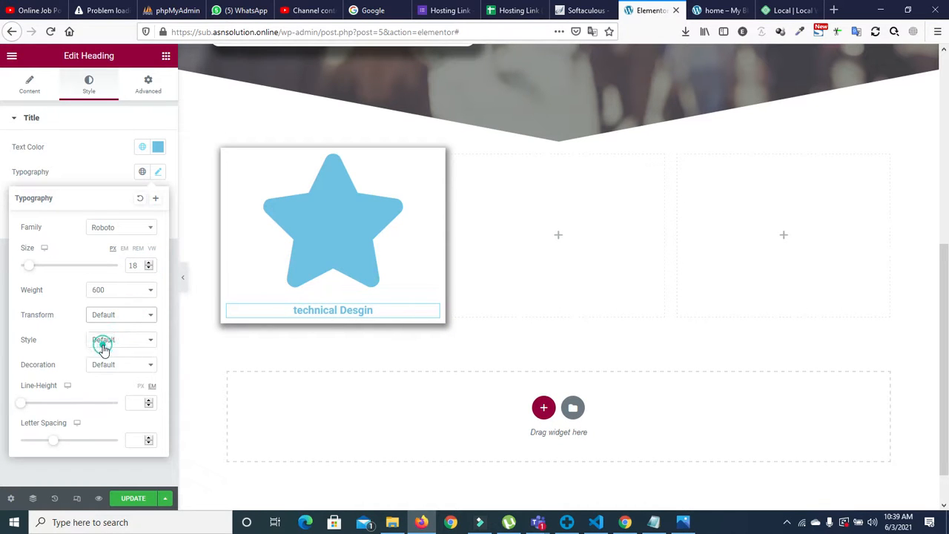
left_click(131, 292)
left_click(108, 318)
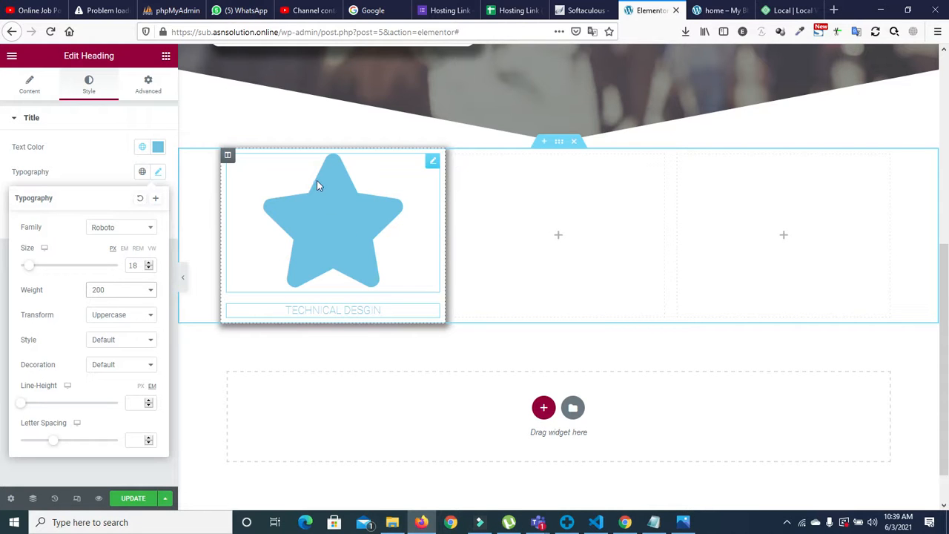
Step: Duplicate the star card column twice
right_click(228, 158)
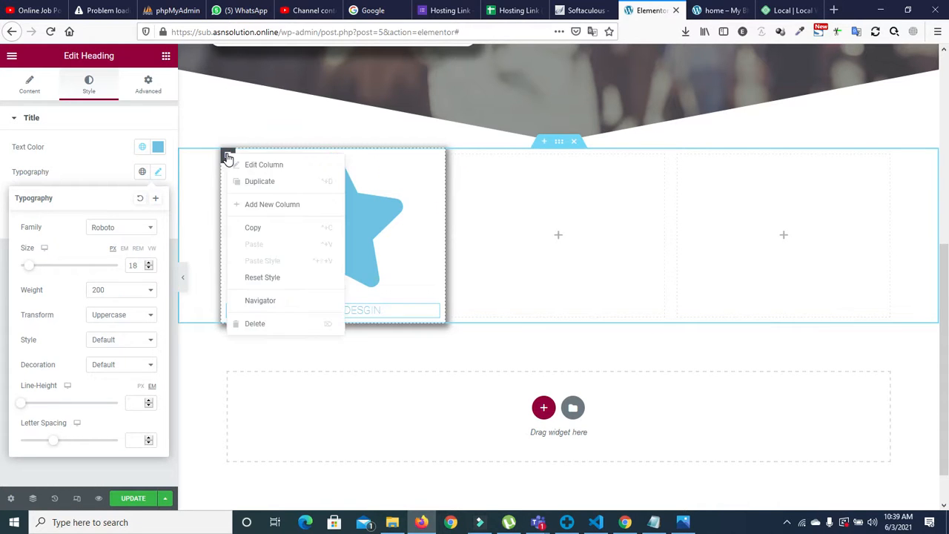
left_click(236, 181)
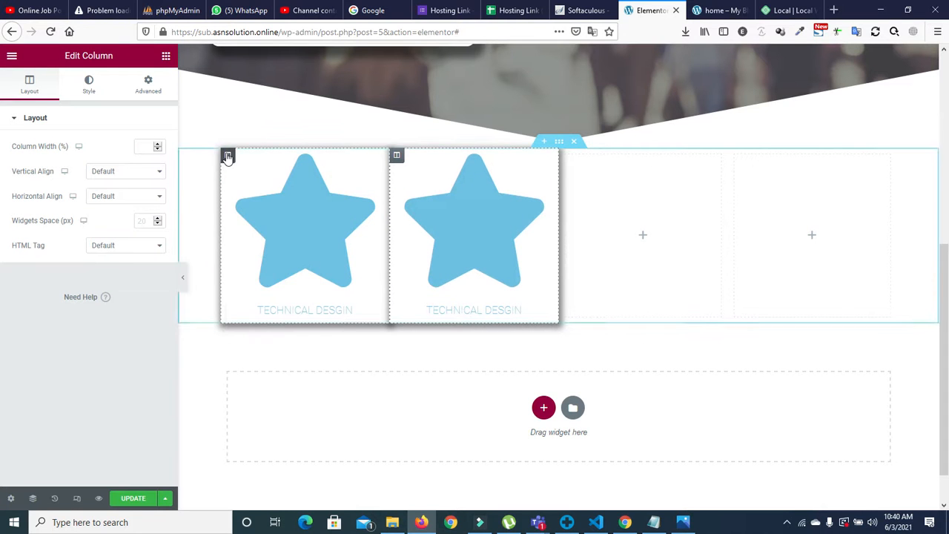
right_click(228, 156)
left_click(245, 186)
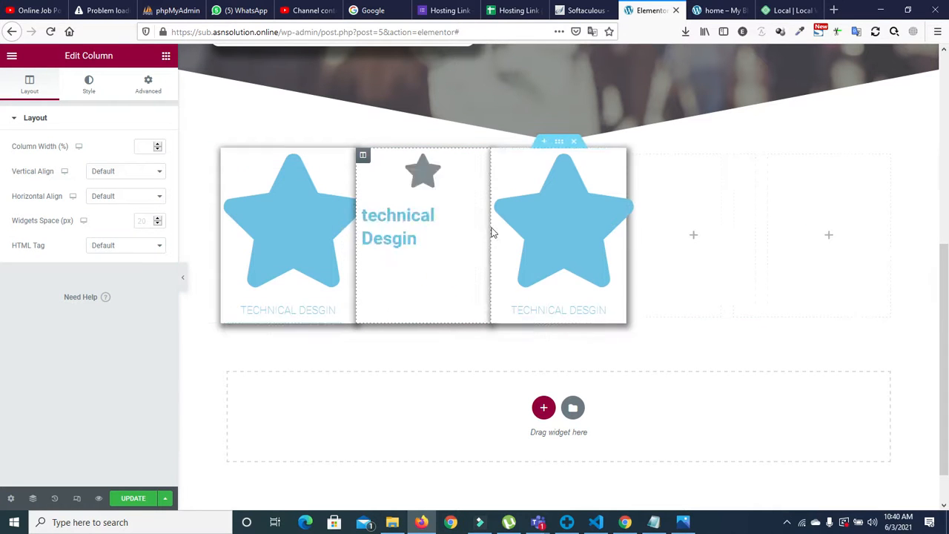
Step: Delete the extra column and the empty fourth column
right_click(636, 155)
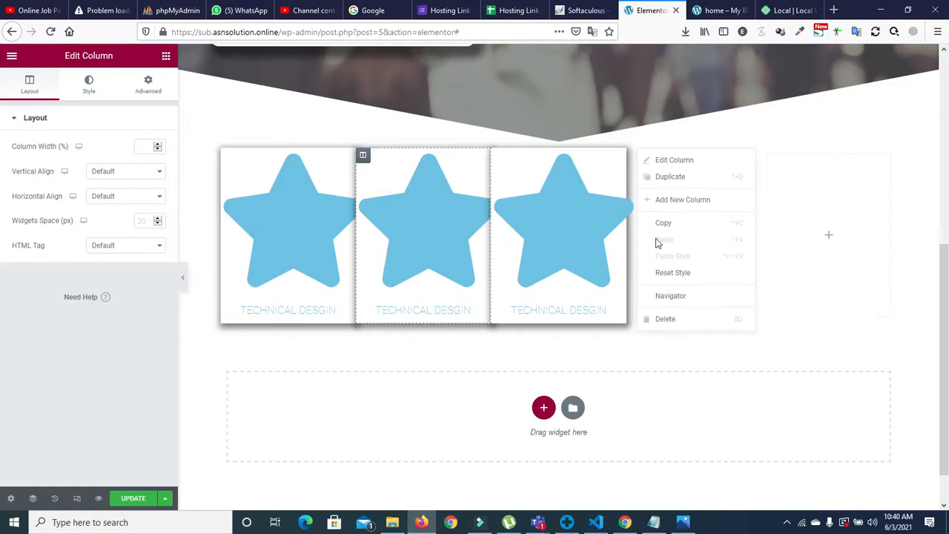
left_click(661, 317)
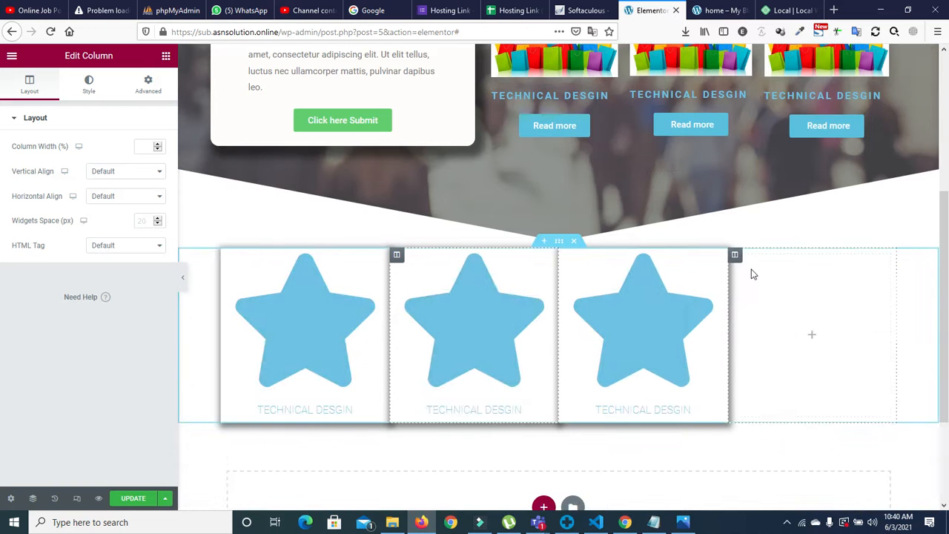
right_click(736, 254)
left_click(769, 418)
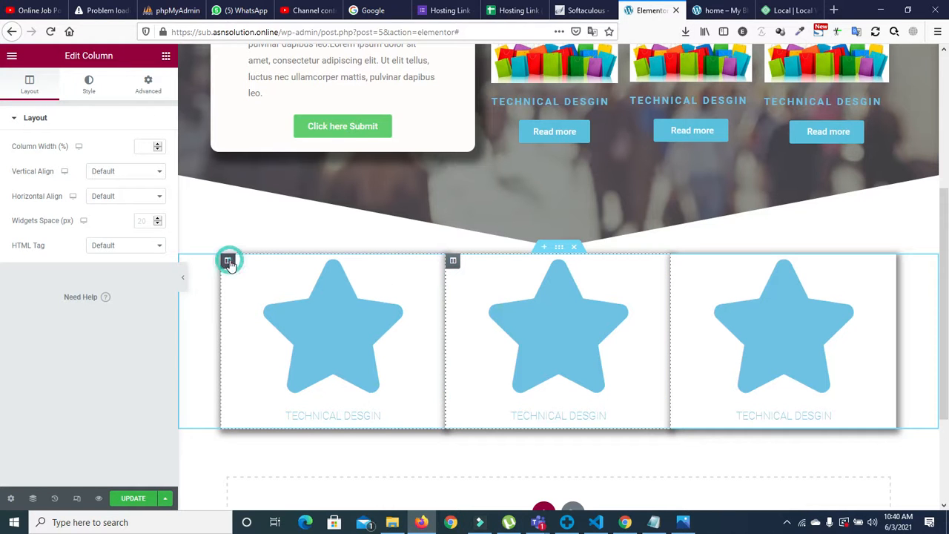
Step: Raise the first star card column's margin to 14 px
left_click(146, 83)
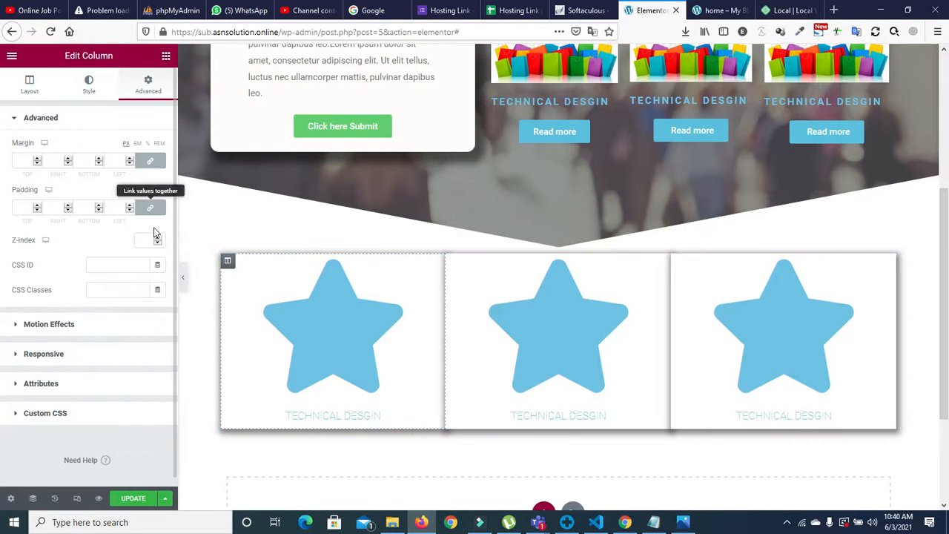
left_click(128, 157)
left_click(129, 157)
left_click(129, 157)
left_click(129, 157)
left_click(128, 157)
left_click(129, 157)
left_click(128, 157)
left_click(129, 157)
left_click(129, 157)
left_click(129, 157)
left_click(128, 158)
left_click(129, 157)
left_click(128, 158)
left_click(128, 158)
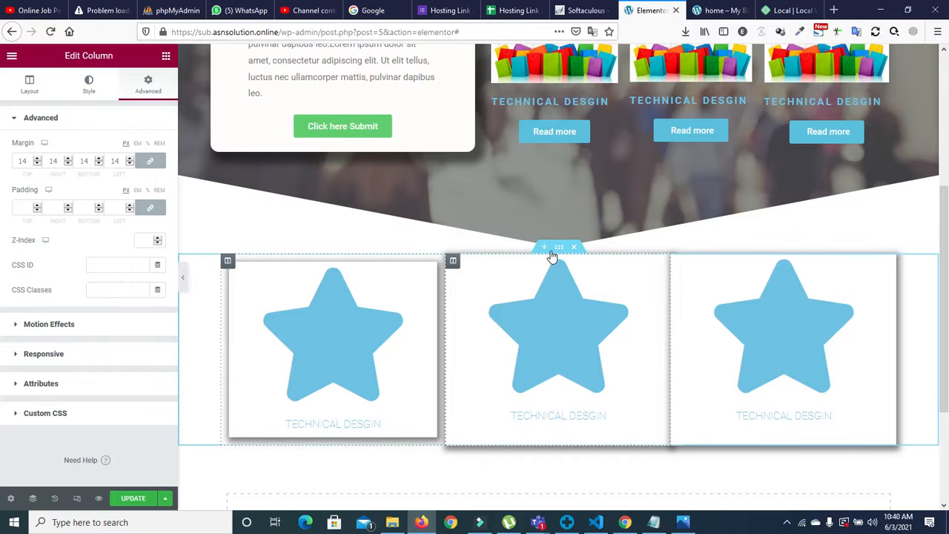
Step: Give the middle card's column a 14 px margin
left_click(556, 250)
left_click(453, 261)
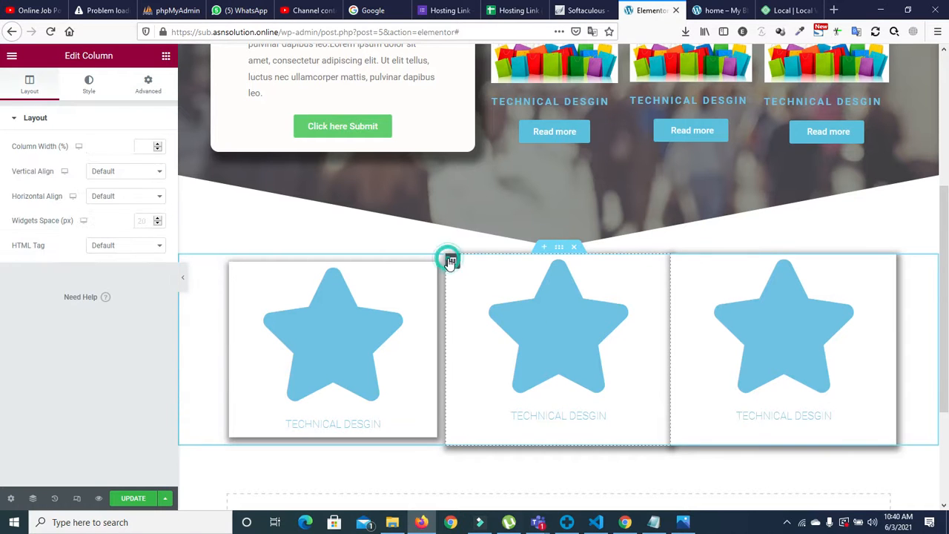
left_click(152, 79)
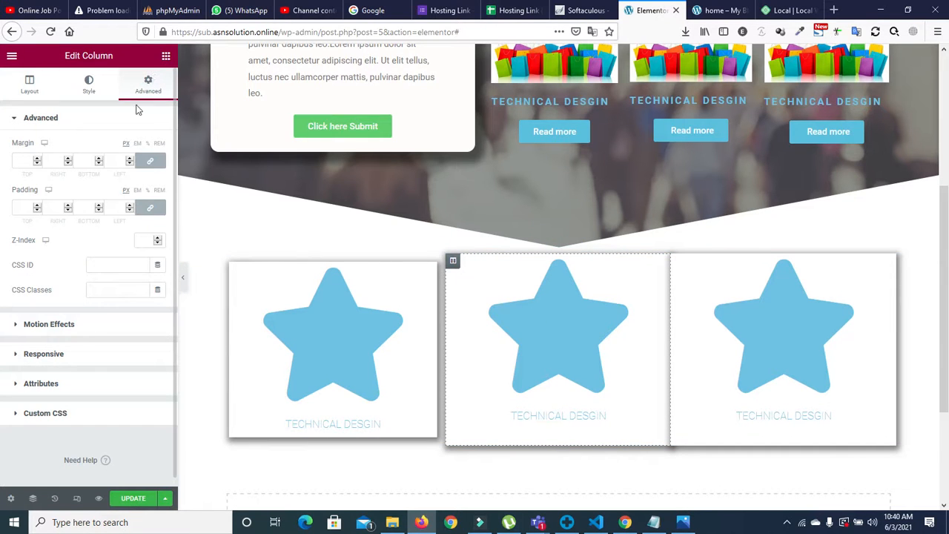
left_click(36, 158)
left_click(36, 158)
left_click(36, 158)
left_click(35, 158)
left_click(35, 158)
left_click(36, 158)
left_click(36, 158)
left_click(36, 158)
left_click(36, 158)
left_click(36, 158)
left_click(36, 158)
left_click(36, 158)
left_click(37, 158)
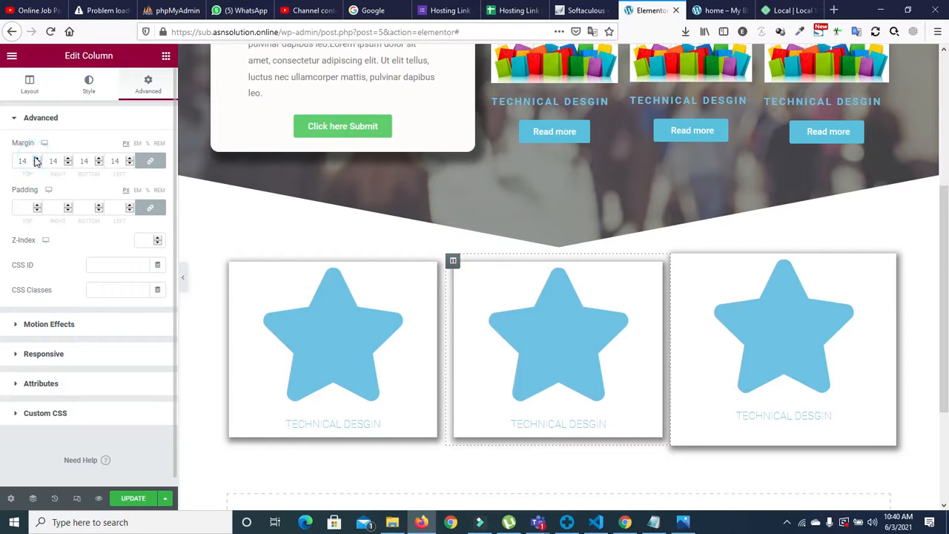
Step: Set the third card's column margin to 14 px
left_click(701, 272)
left_click(149, 85)
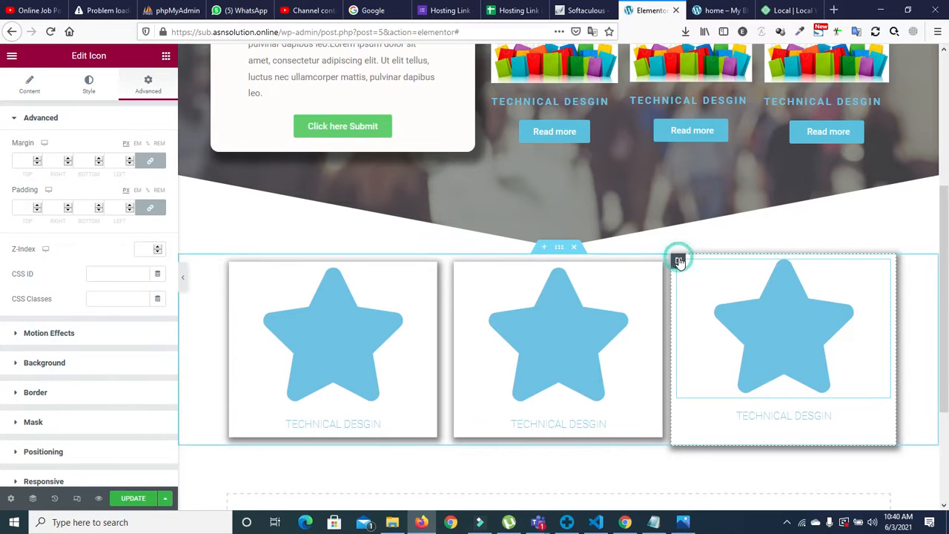
left_click(678, 261)
left_click(150, 84)
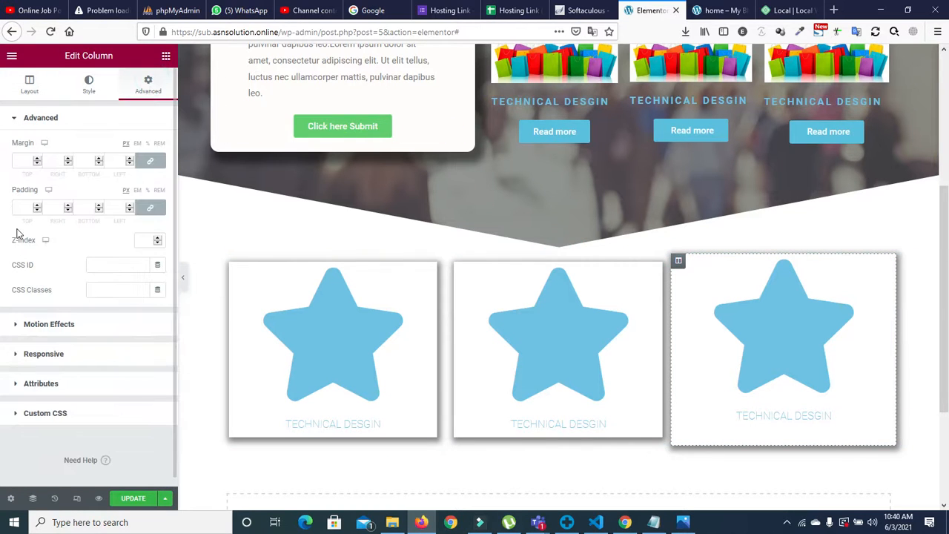
left_click(37, 158)
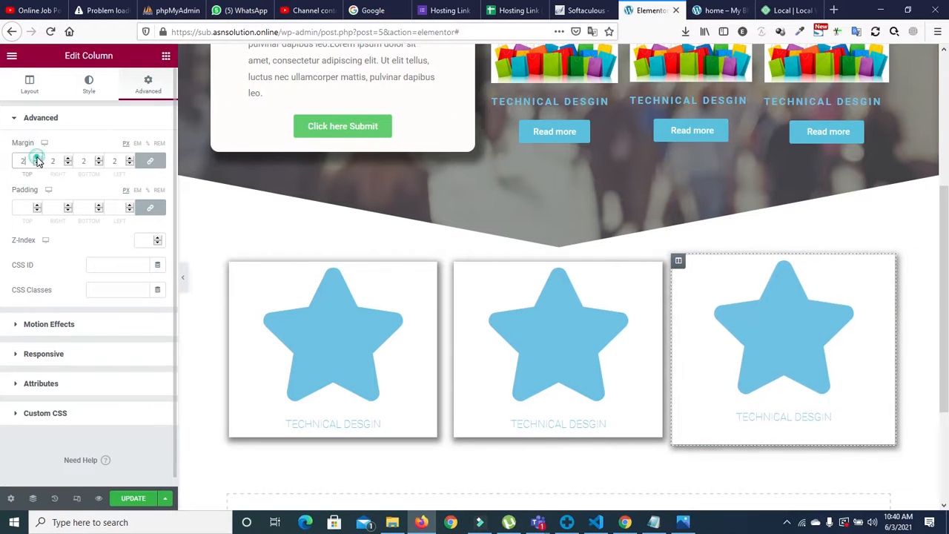
left_click(37, 158)
left_click(37, 158)
left_click(37, 158)
left_click(37, 158)
left_click(37, 164)
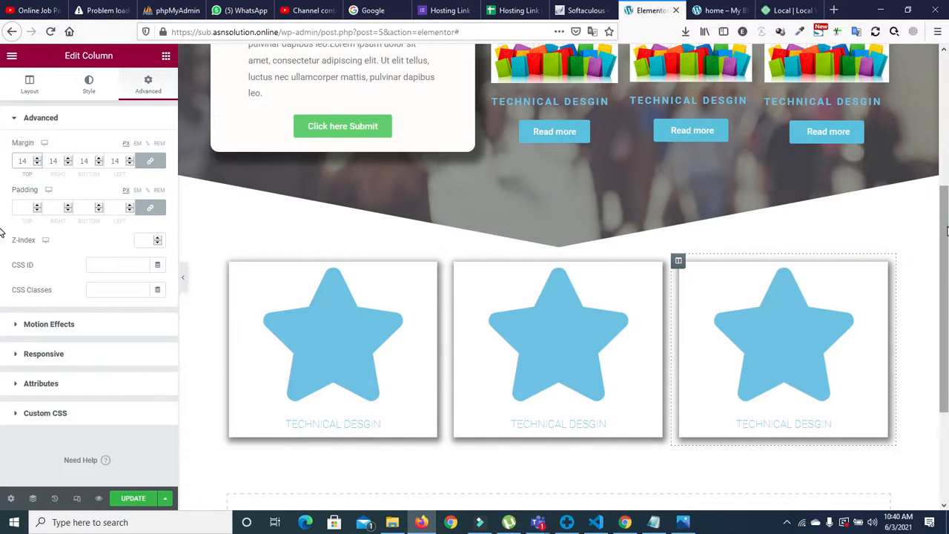
scroll(661, 304, "down", 1)
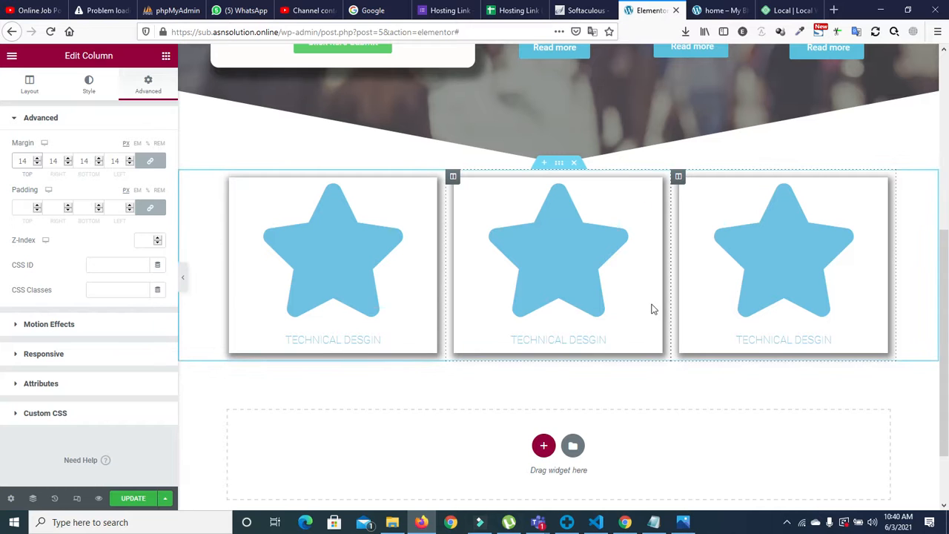
Step: Change the middle icon box's icon to the Star of David
left_click(583, 265)
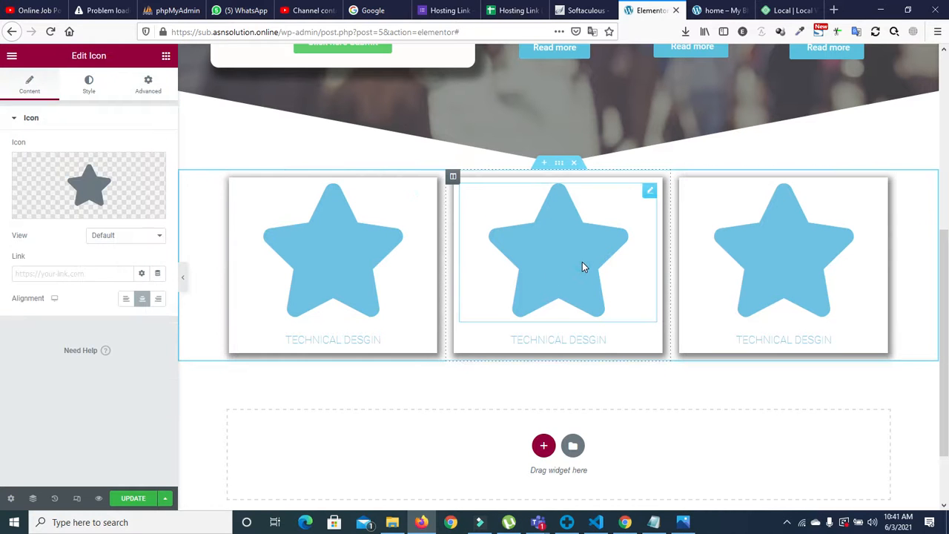
left_click(76, 174)
left_click(495, 245)
left_click(774, 493)
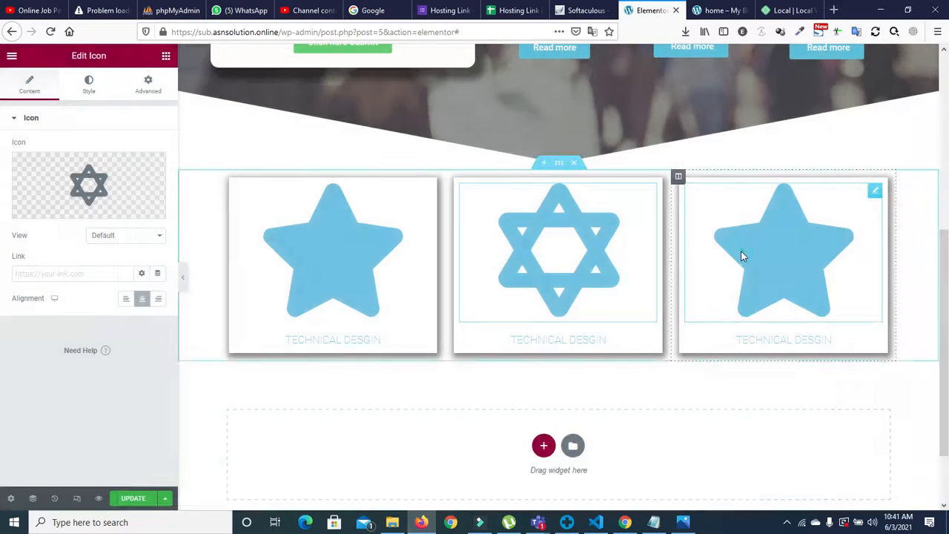
Step: Replace the third icon box's icon with a stopwatch
left_click(755, 256)
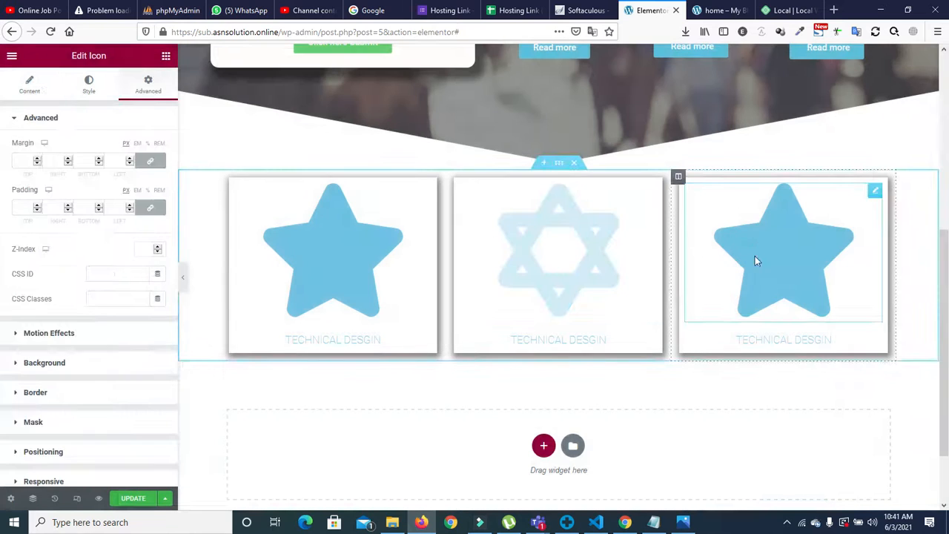
left_click(29, 86)
left_click(113, 200)
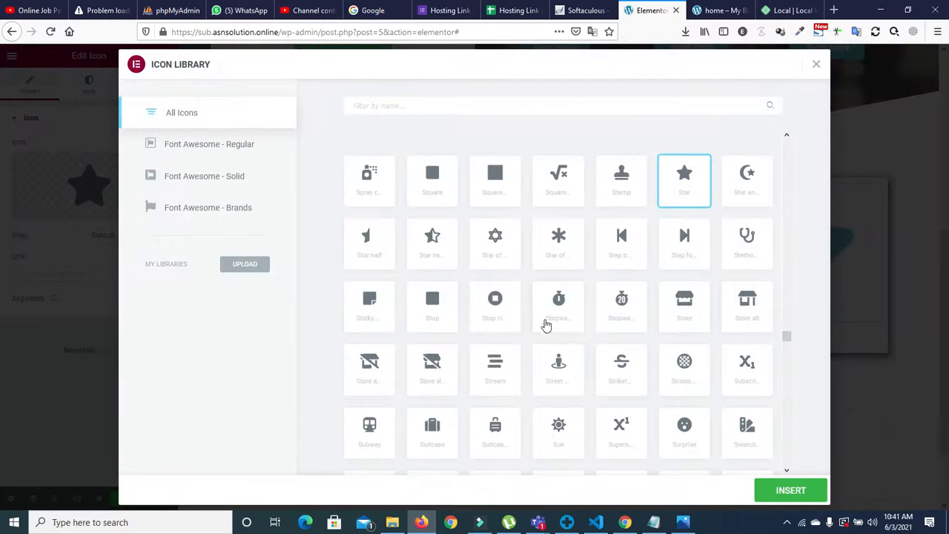
left_click(560, 306)
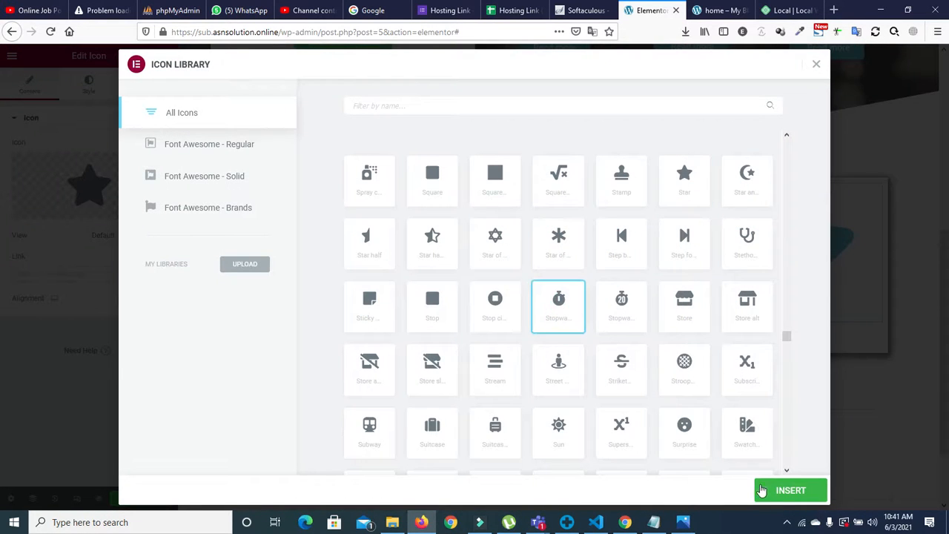
left_click(769, 493)
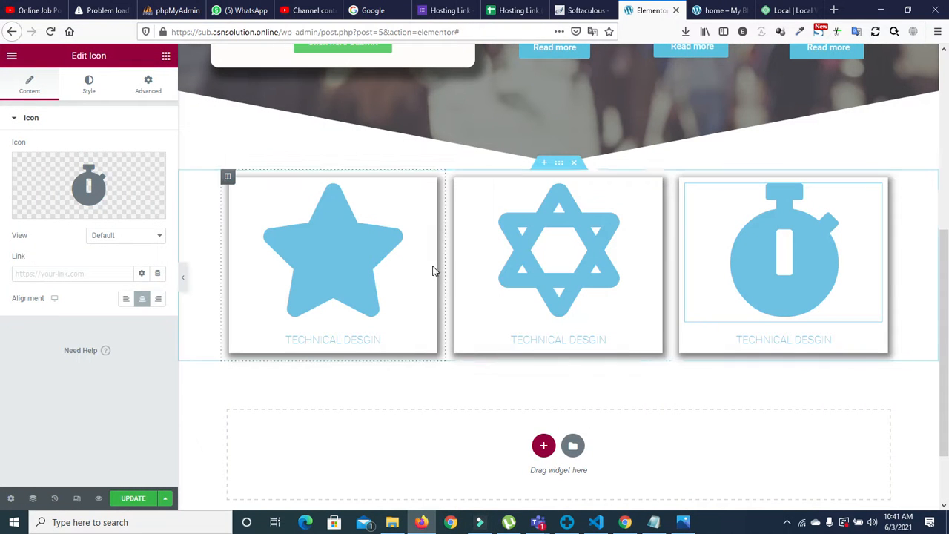
Step: Check the reference design screenshot in Photos, then return to the editor
mouse_move(683, 522)
left_click(684, 460)
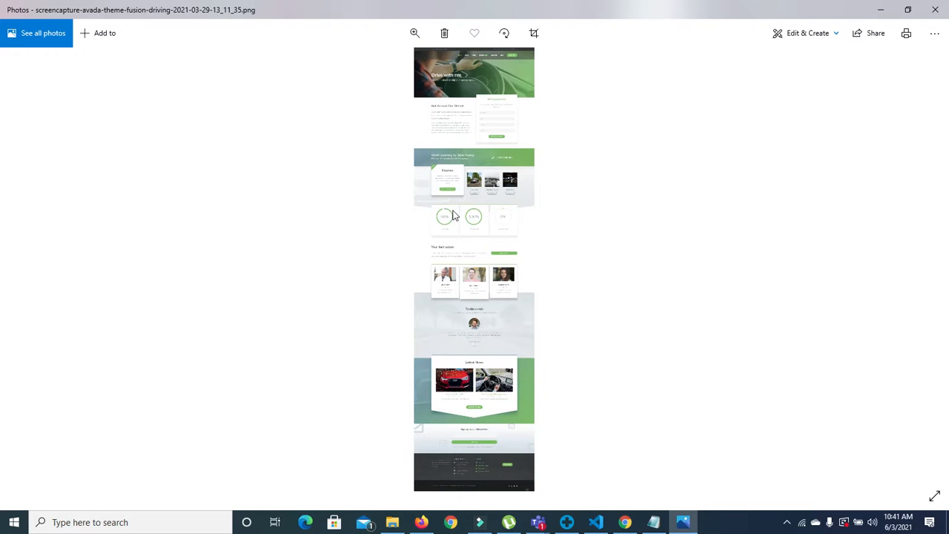
left_click(678, 519)
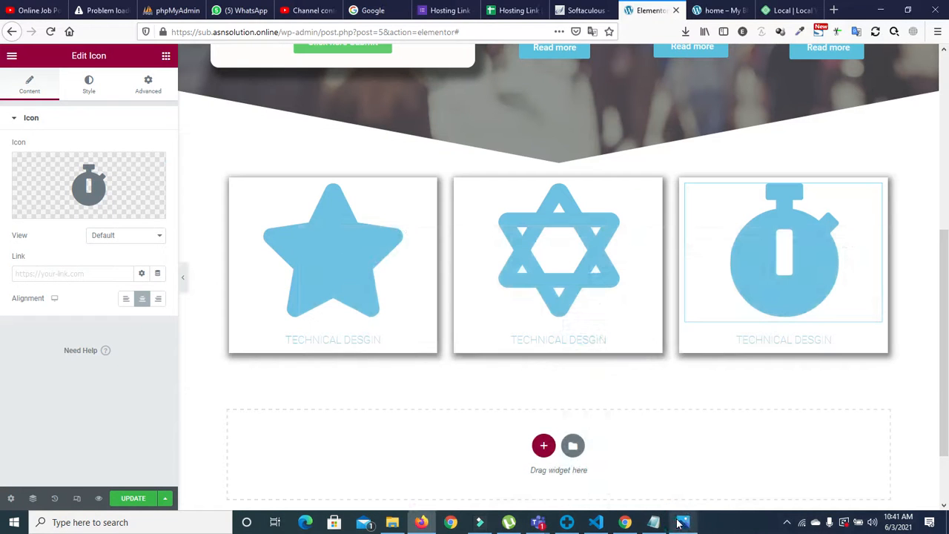
Step: Set the heading-card section's minimum height to 728 px in Layout
scroll(585, 261, "up", 3)
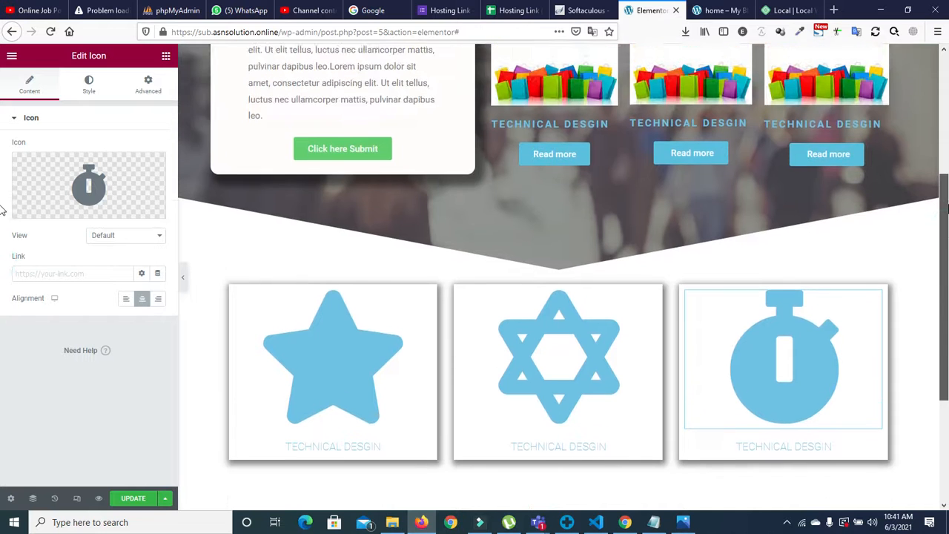
left_click(582, 260)
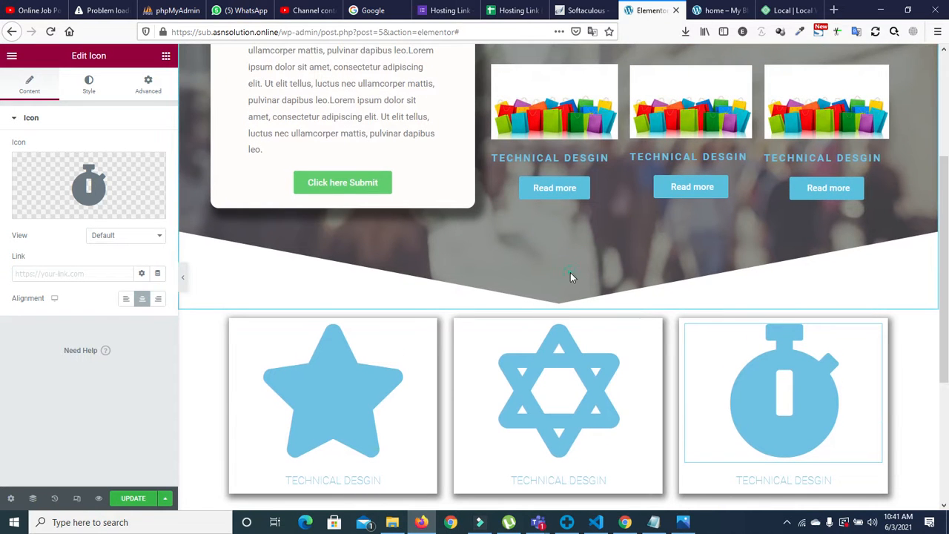
scroll(575, 222, "up", 3)
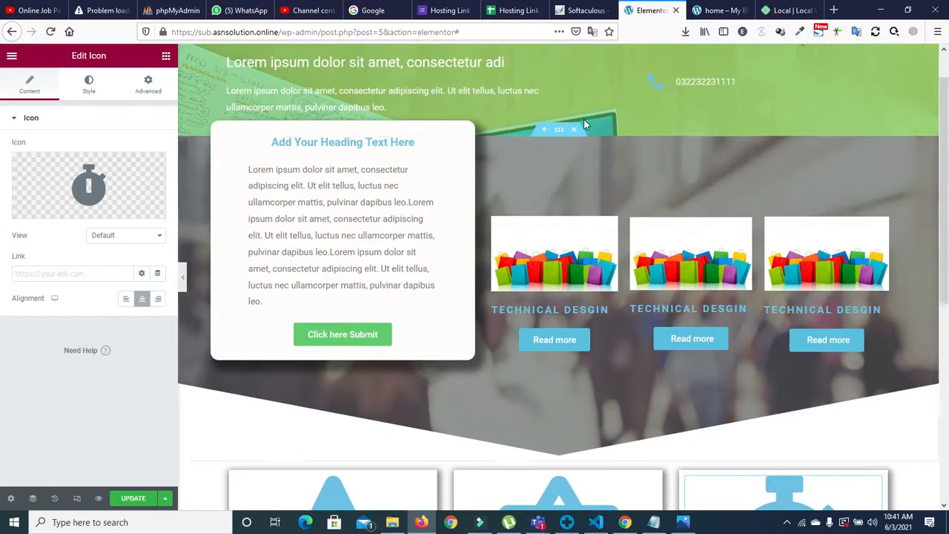
left_click(560, 132)
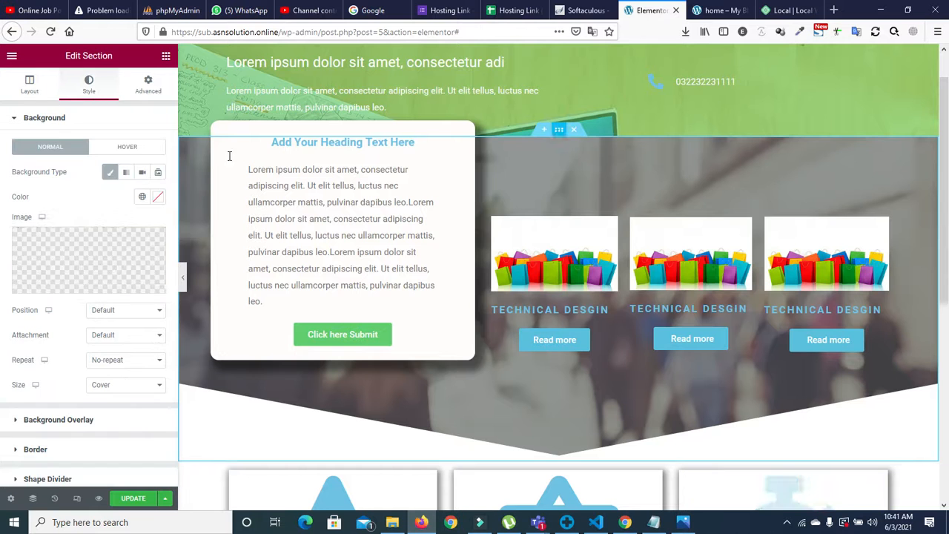
left_click(26, 83)
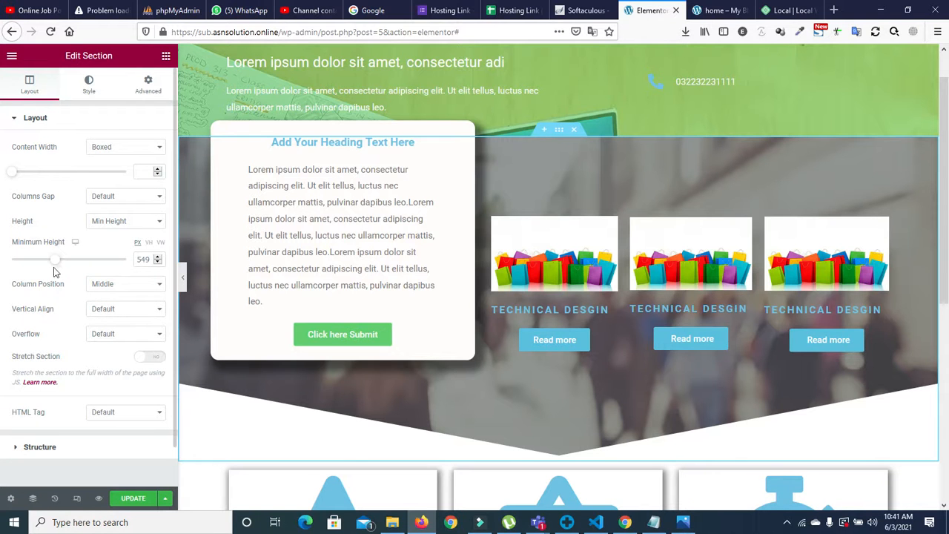
left_click_drag(56, 261, 70, 265)
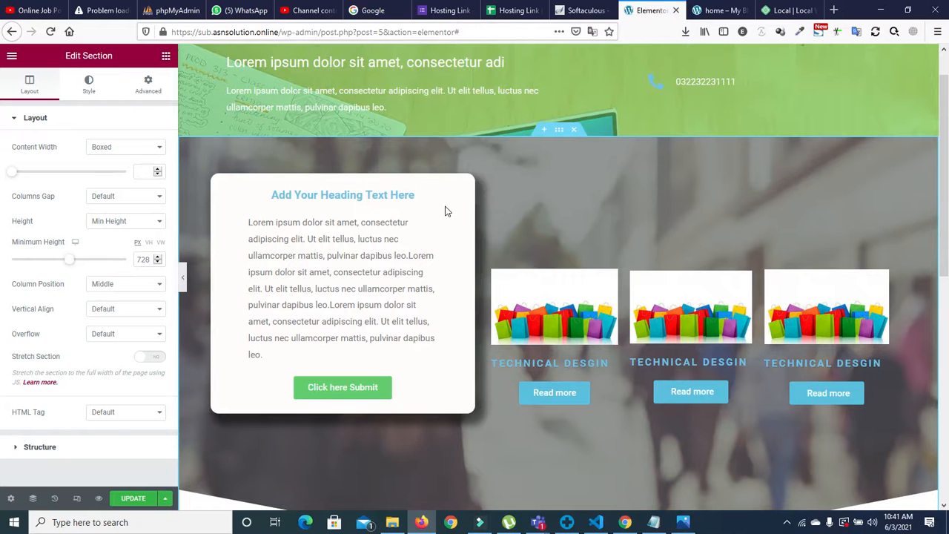
left_click_drag(947, 243, 948, 386)
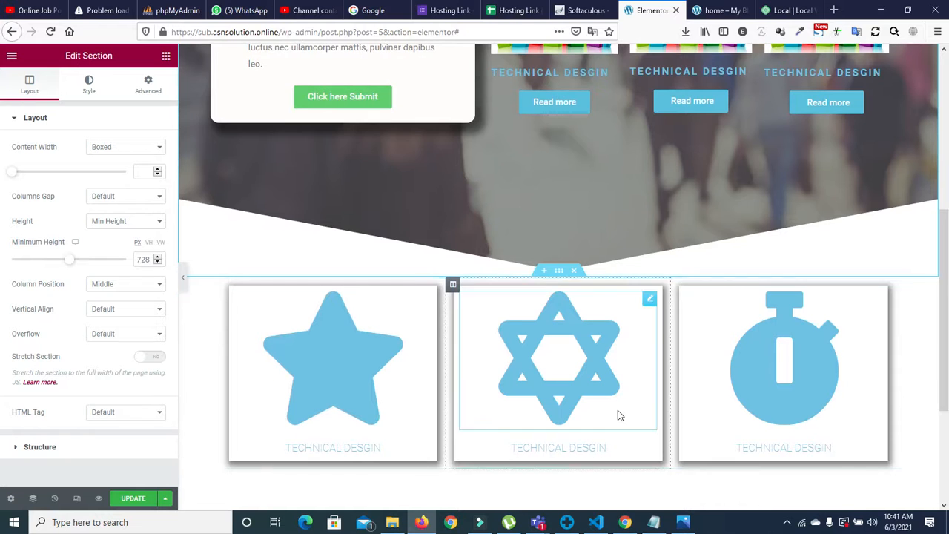
Step: Unlink the icon-box section's margins in Advanced and adjust the bottom value
left_click(560, 273)
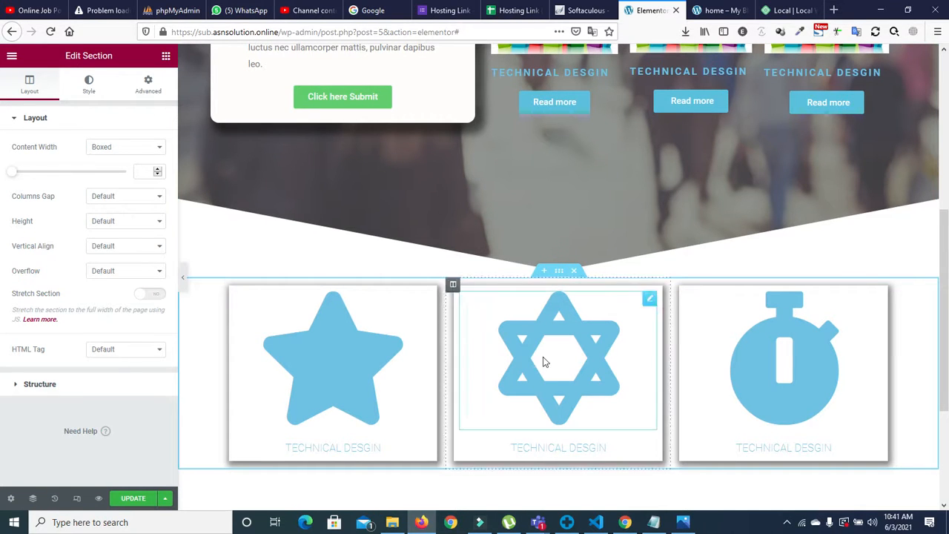
left_click(149, 84)
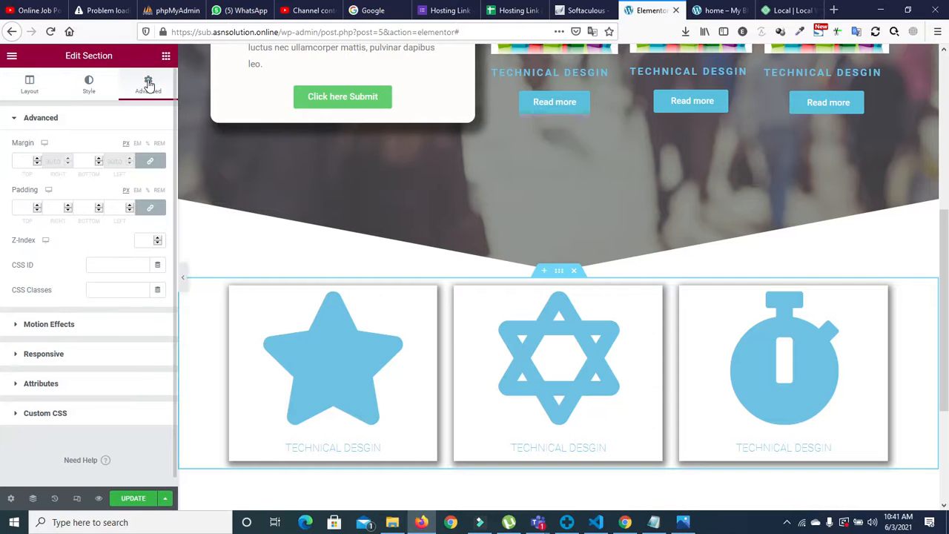
left_click(38, 159)
left_click(38, 159)
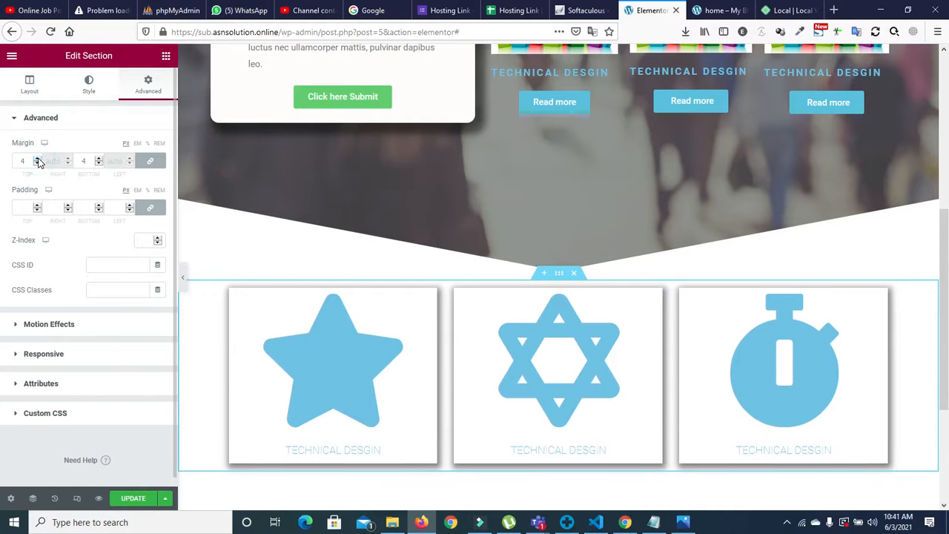
left_click(37, 164)
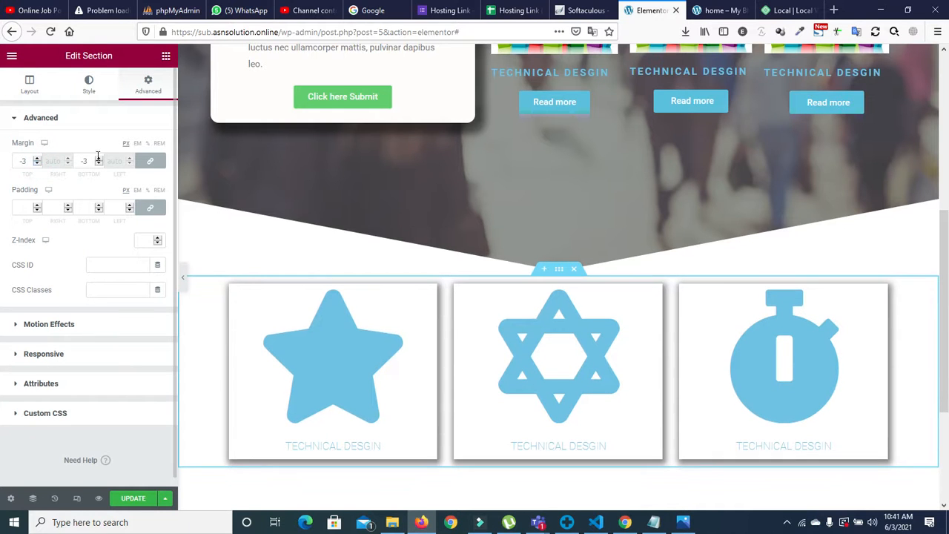
left_click(150, 160)
left_click_drag(89, 159, 76, 159)
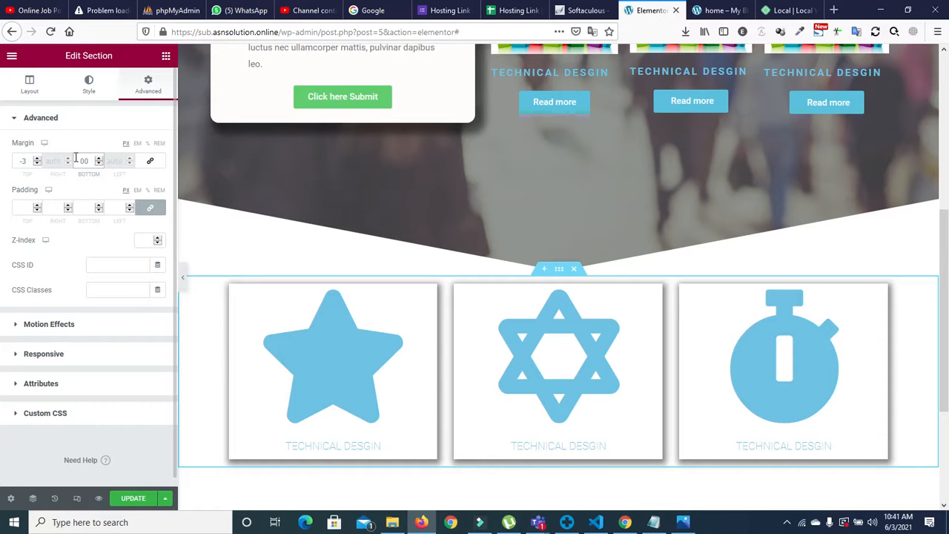
left_click(99, 160)
Step: Lower the icon-box section's top margin to -150 px
left_click(37, 163)
left_click(37, 163)
left_click(37, 163)
left_click(38, 163)
left_click_drag(37, 163, 37, 163)
left_click(37, 163)
left_click(37, 163)
left_click(37, 164)
left_click(37, 163)
left_click(37, 163)
left_click(37, 163)
left_click(37, 163)
left_click(37, 163)
left_click(37, 163)
left_click(38, 164)
left_click(37, 163)
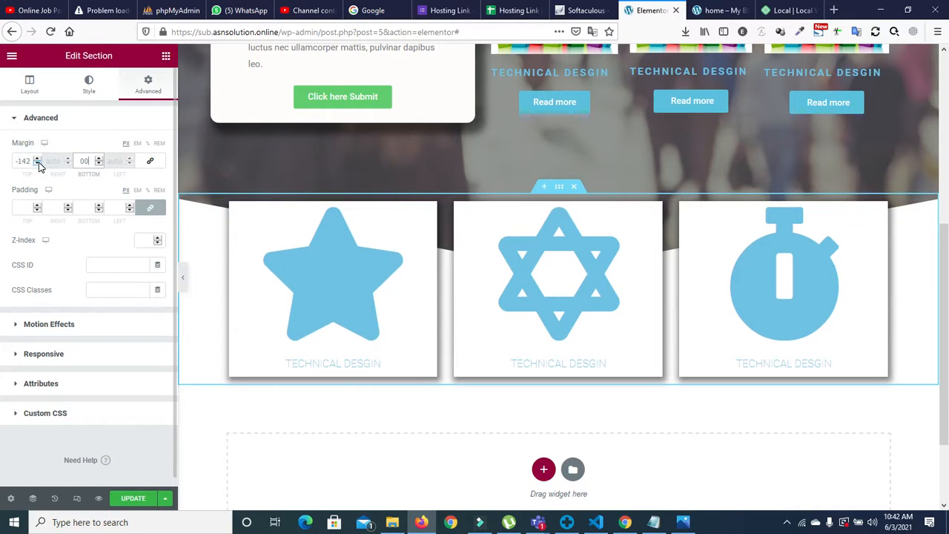
left_click(37, 164)
left_click(37, 163)
left_click(37, 163)
left_click(37, 163)
left_click(38, 163)
left_click(37, 163)
left_click(37, 163)
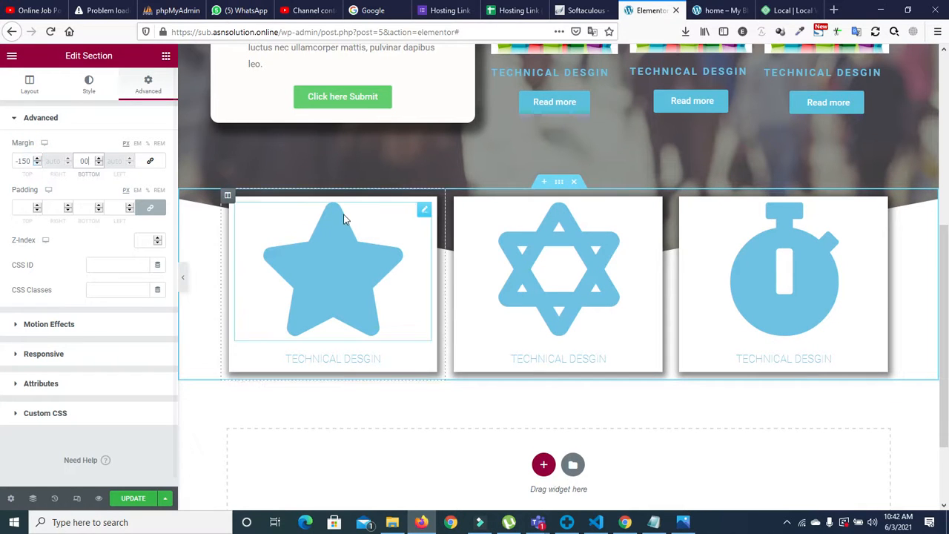
left_click_drag(948, 290, 948, 171)
Step: Set the text card column's top margin to -250 px
left_click(375, 130)
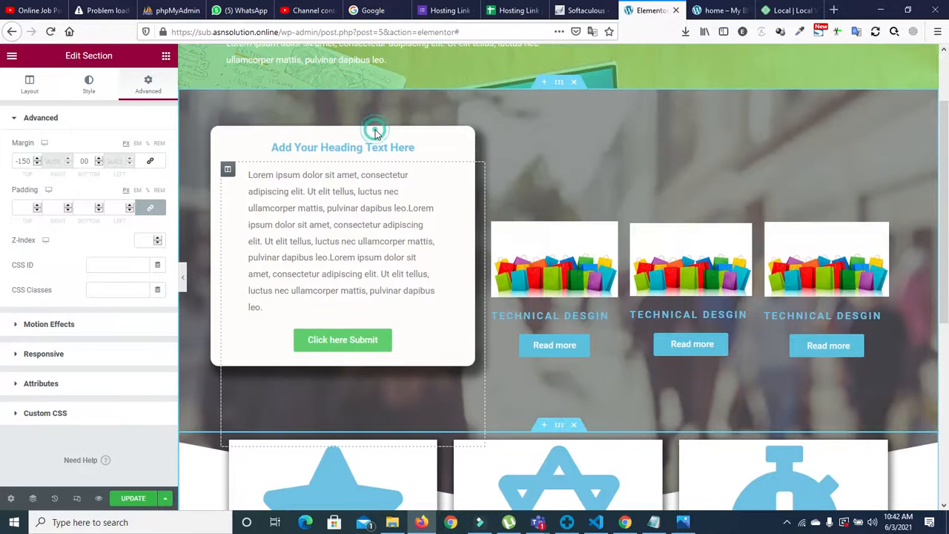
left_click(228, 169)
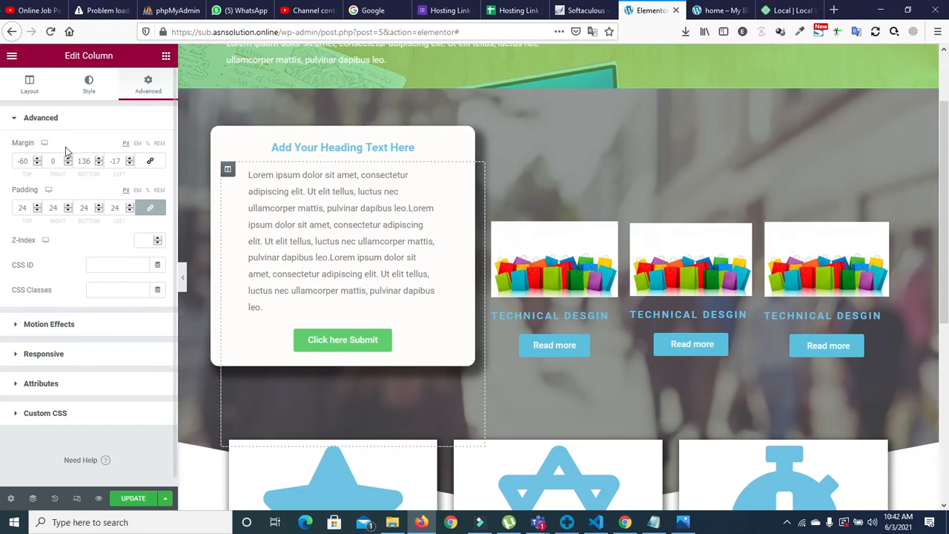
left_click(23, 161)
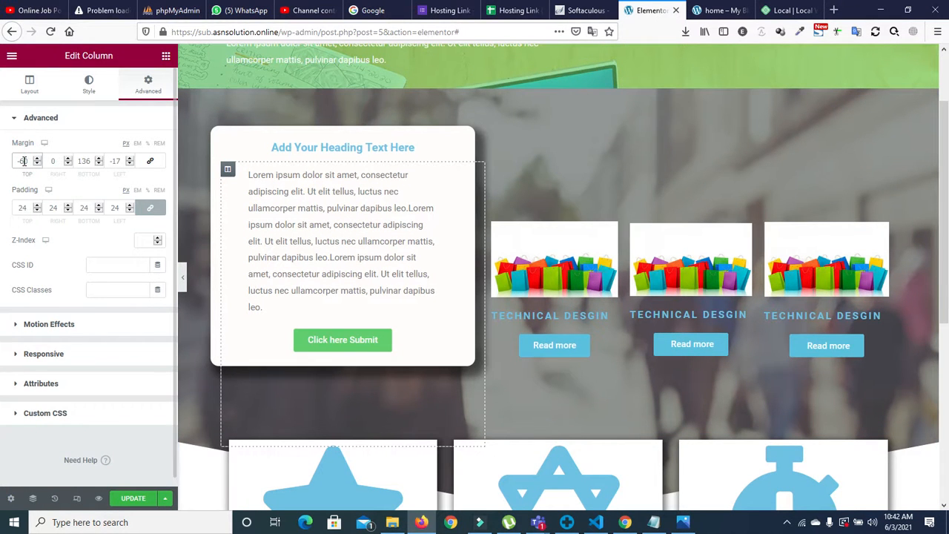
key("BackSpace")
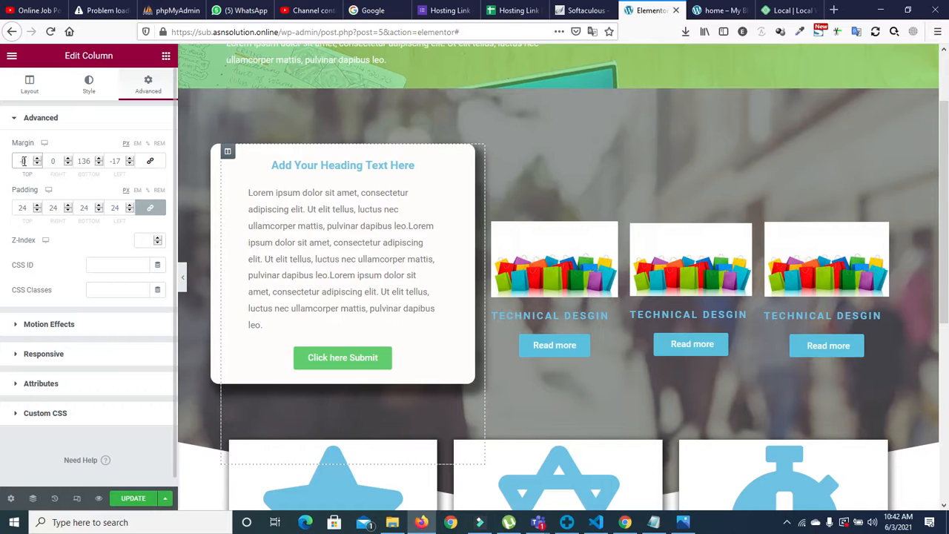
type("90")
key("BackSpace")
type("1")
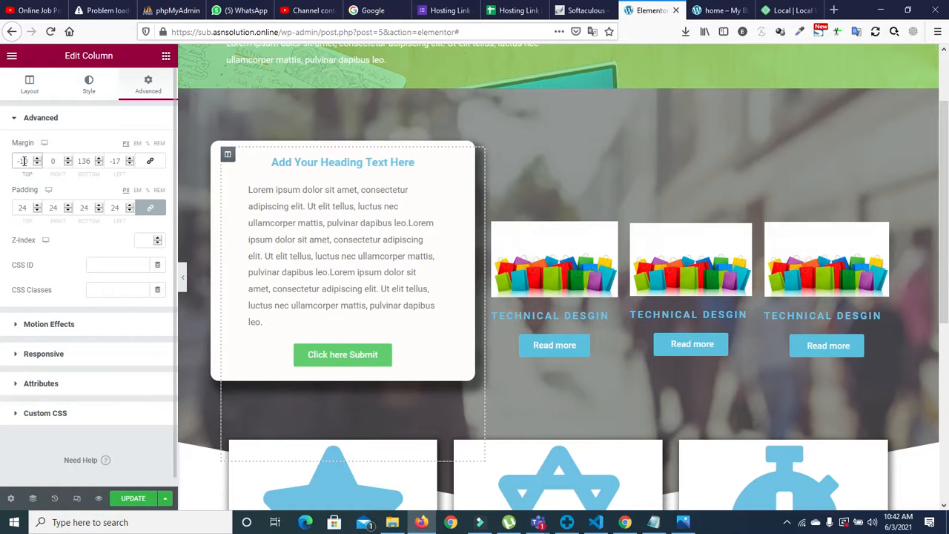
type("50")
key("BackSpace")
key("BackSpace")
key("BackSpace")
type("200")
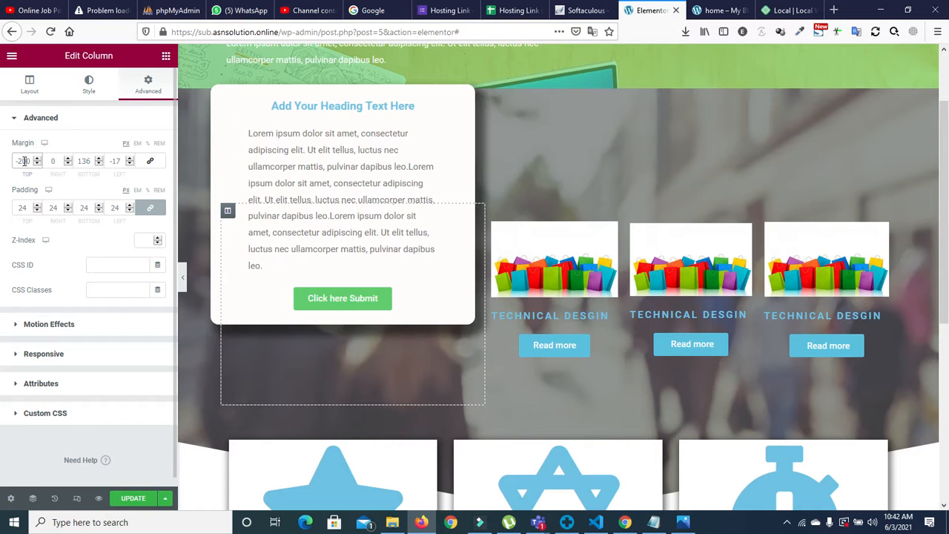
key("BackSpace")
key("BackSpace")
key("BackSpace")
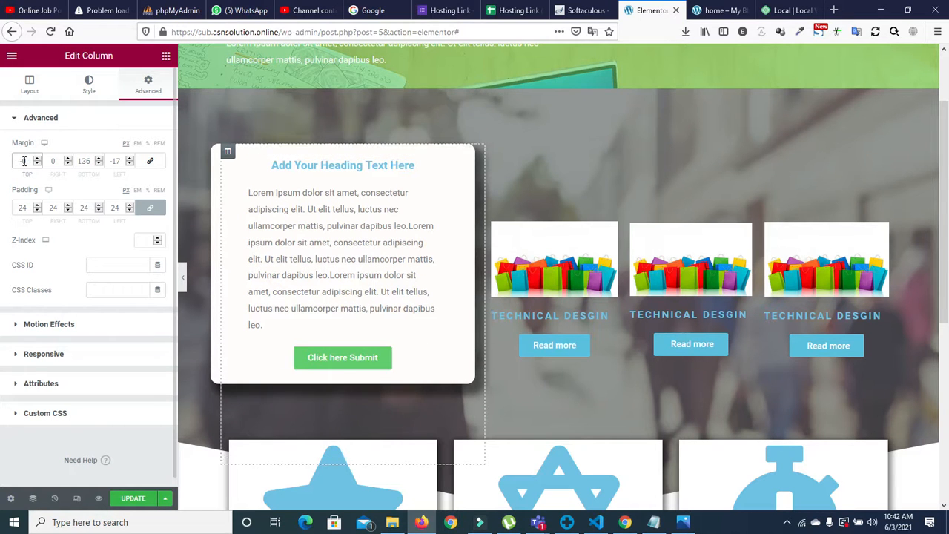
type("250")
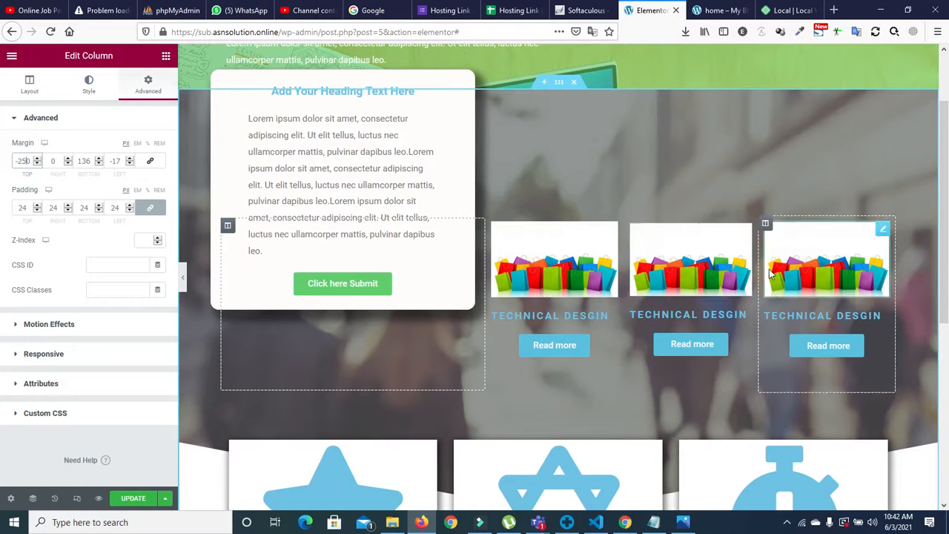
left_click_drag(947, 282, 948, 458)
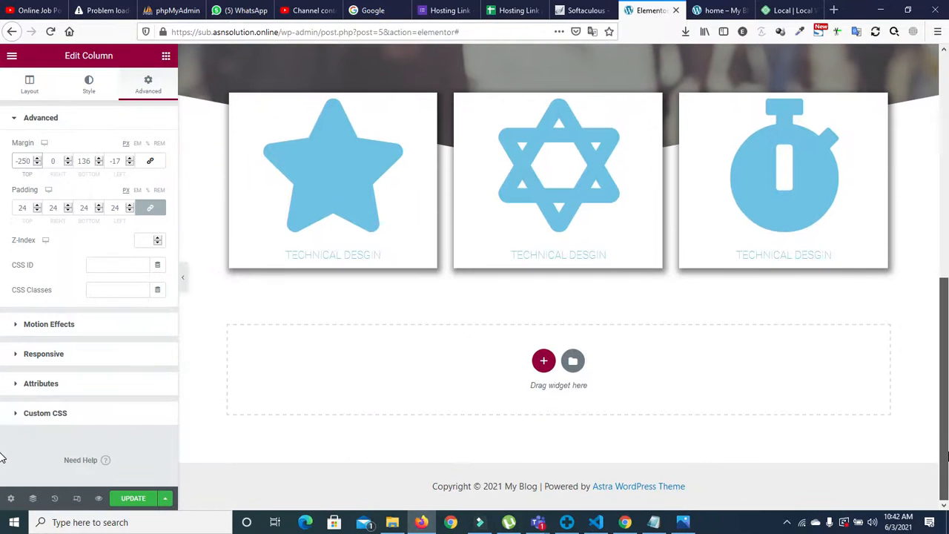
left_click(540, 362)
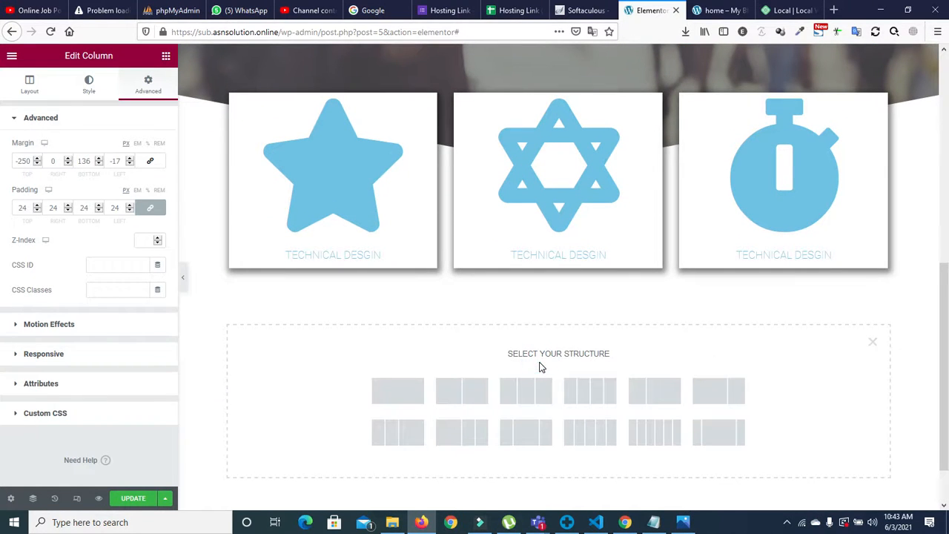
Step: Create a single-column section below the icon boxes and view the reference screenshot
left_click(405, 393)
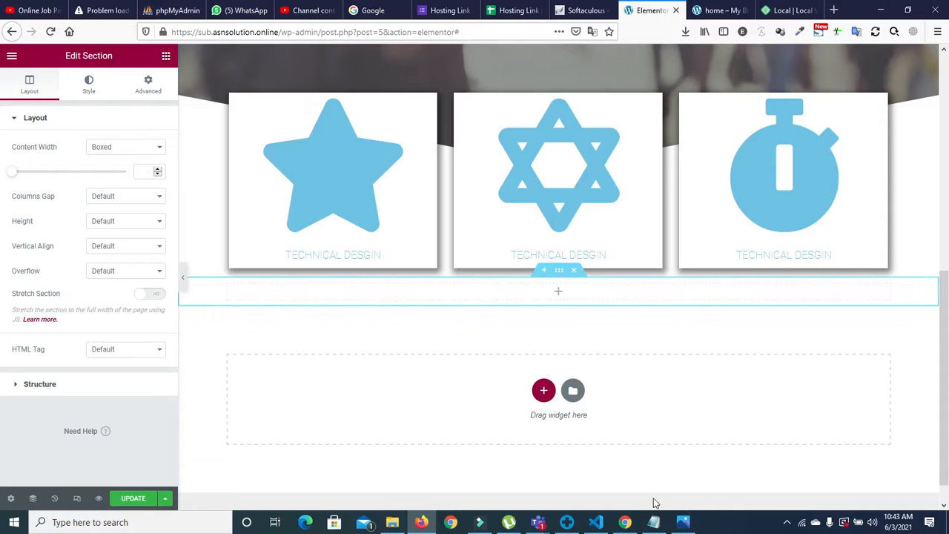
left_click(683, 522)
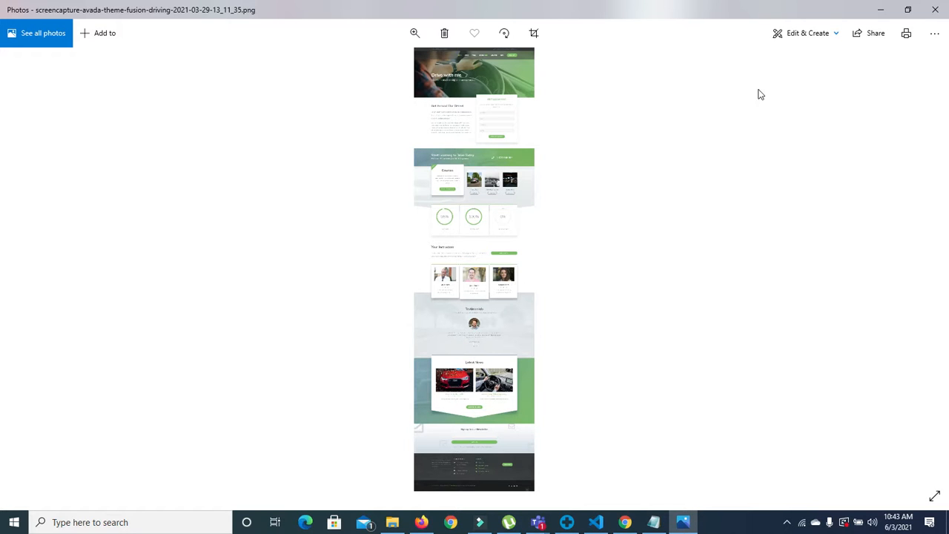
Step: Minimize the Photos reference screenshot to return to the Elementor editor
left_click(882, 11)
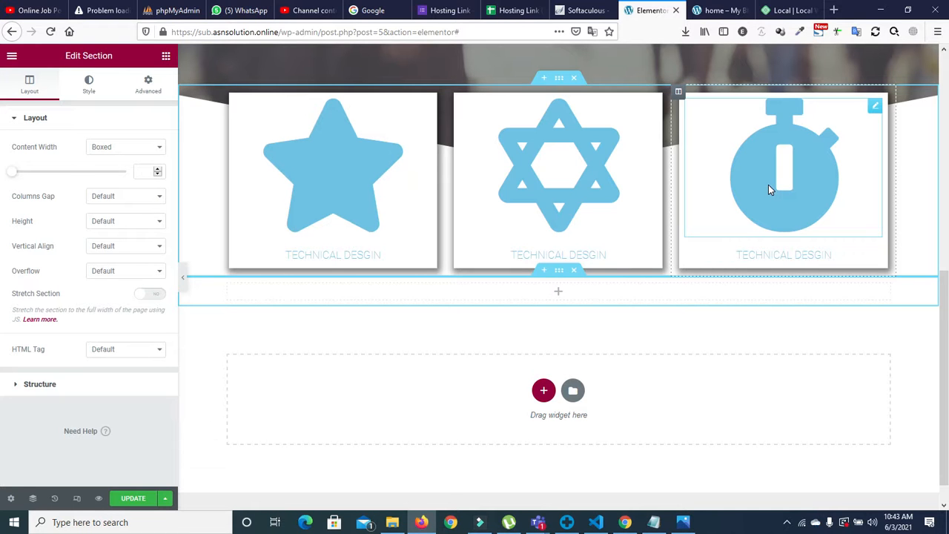
Step: Load google.com in a new browser tab
left_click(834, 11)
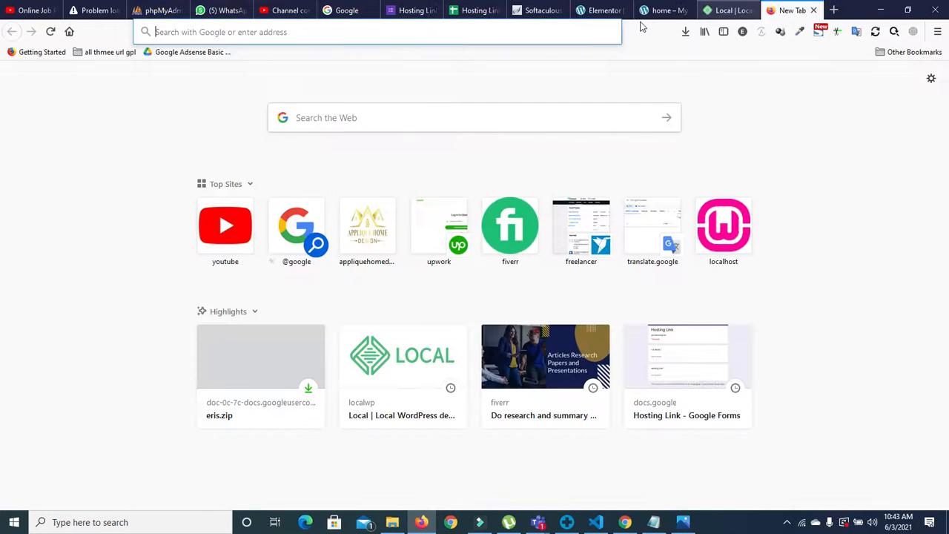
left_click(578, 31)
type("https://www.google.com")
key("Return")
Step: Search 'parallex images' and browse the Images results
type("parall")
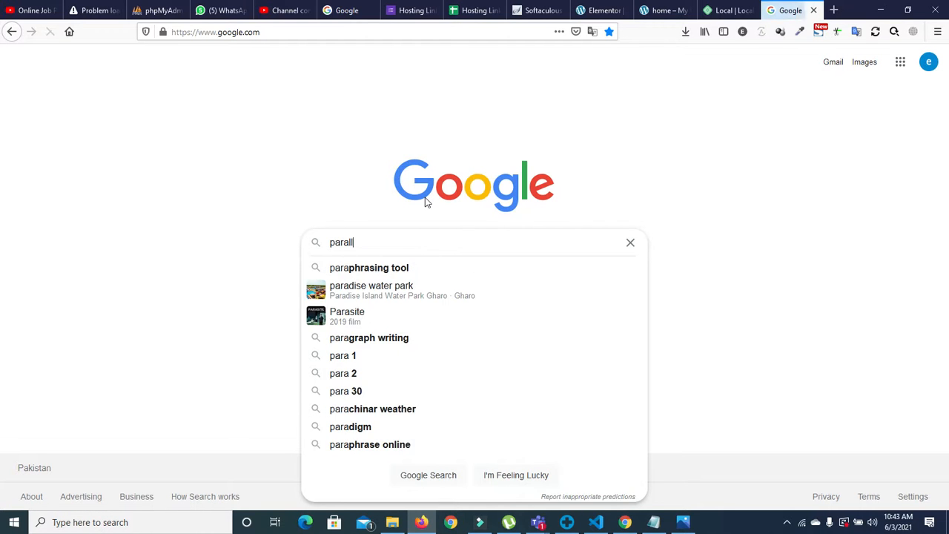
type("ex images")
key("Return")
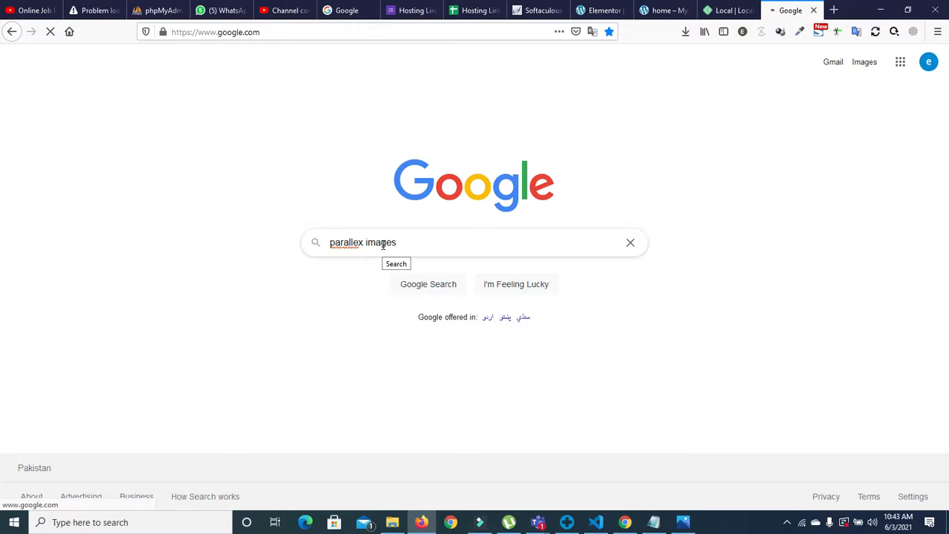
left_click(169, 115)
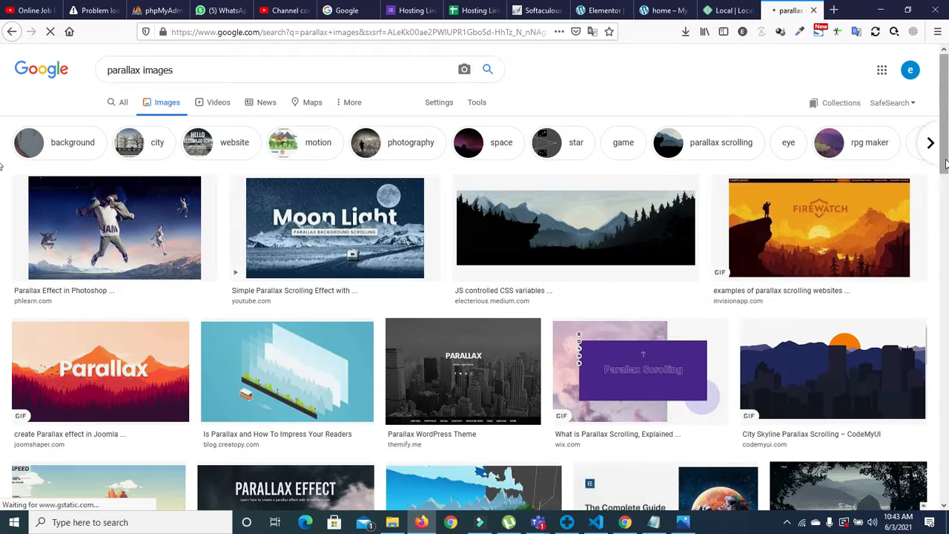
scroll(945, 164, "down", 2)
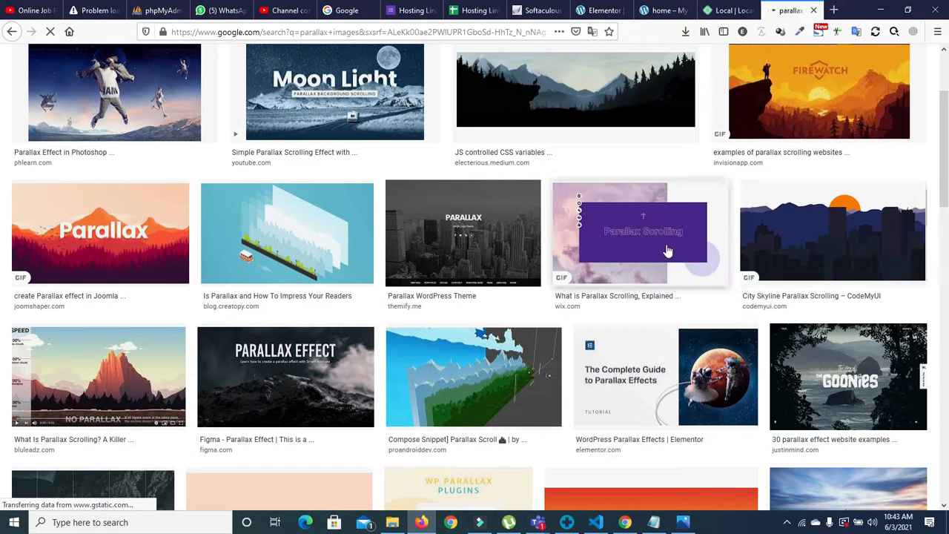
left_click_drag(948, 176, 946, 304)
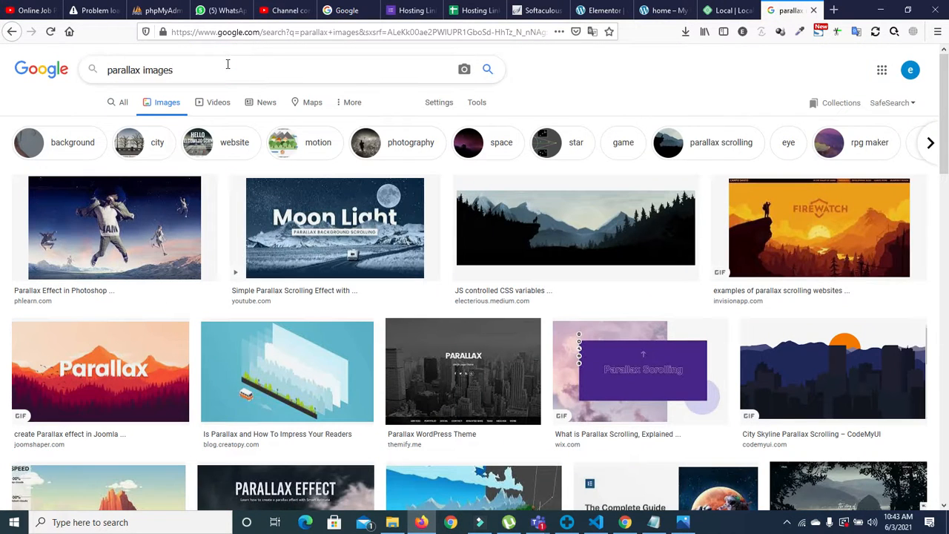
Step: Search Google Images for 'parallax gallery' and browse the collage-style results
type("gallery")
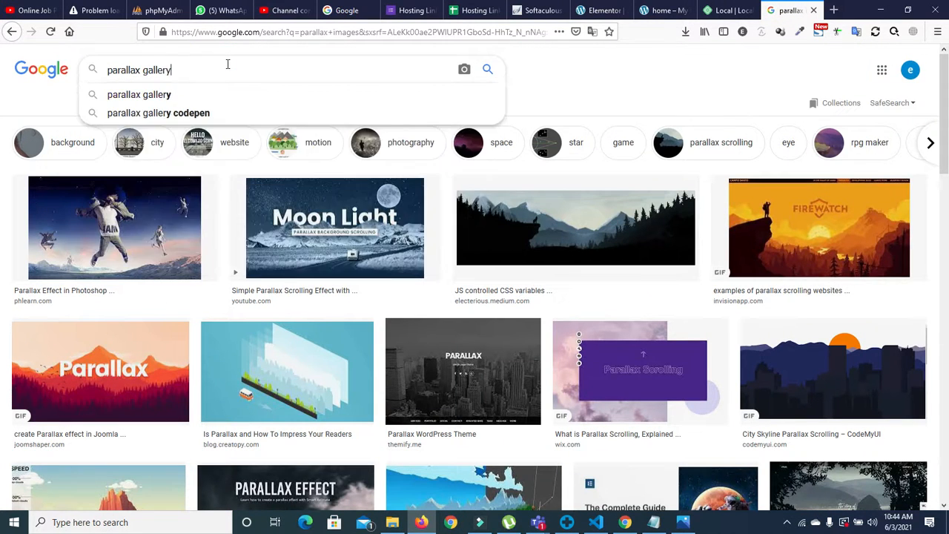
key("Return")
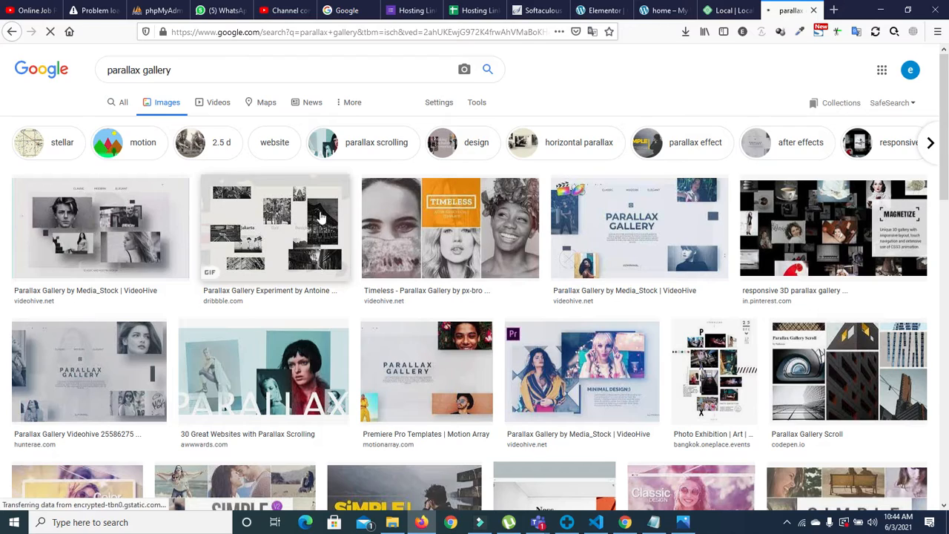
scroll(4, 223, "down", 5)
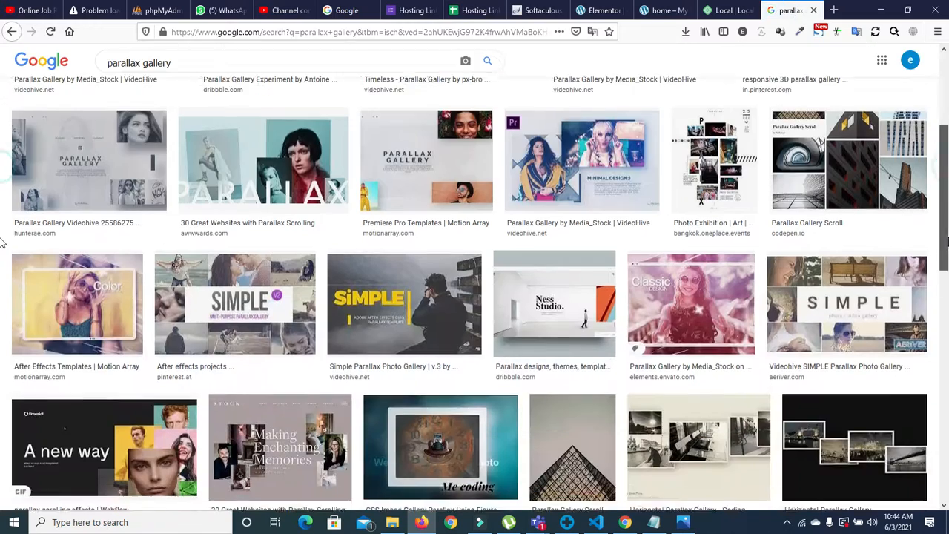
scroll(3, 286, "down", 6)
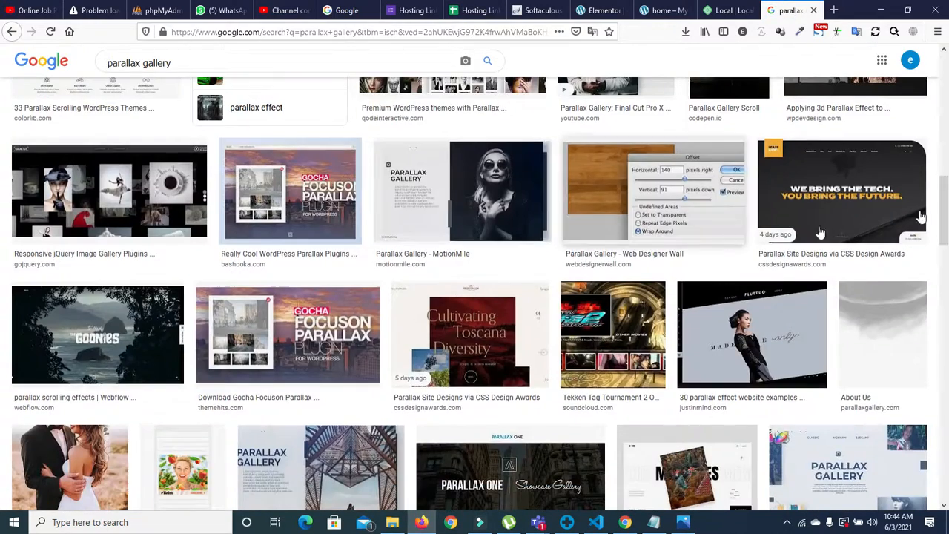
scroll(3, 165, "up", 4)
scroll(3, 165, "up", 1)
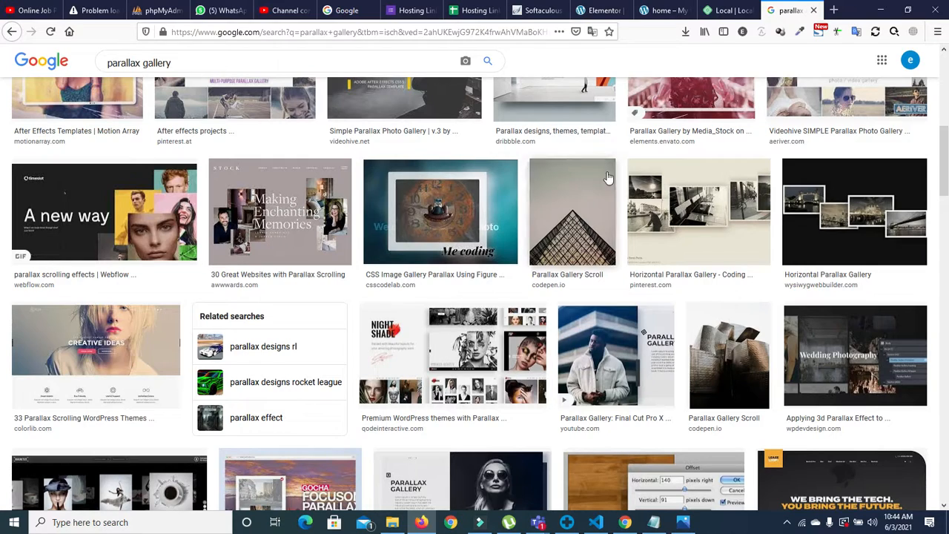
scroll(4, 212, "down", 4)
scroll(3, 211, "down", 4)
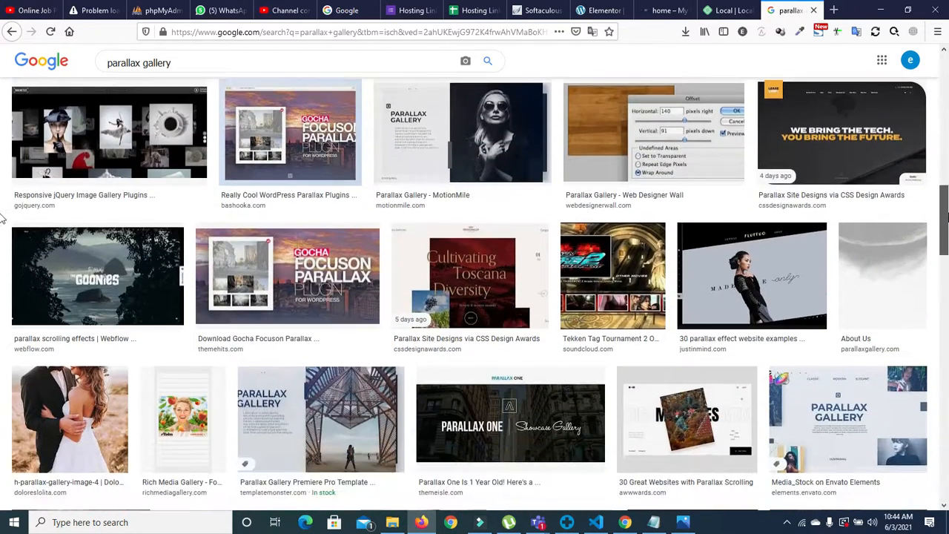
scroll(4, 253, "down", 3)
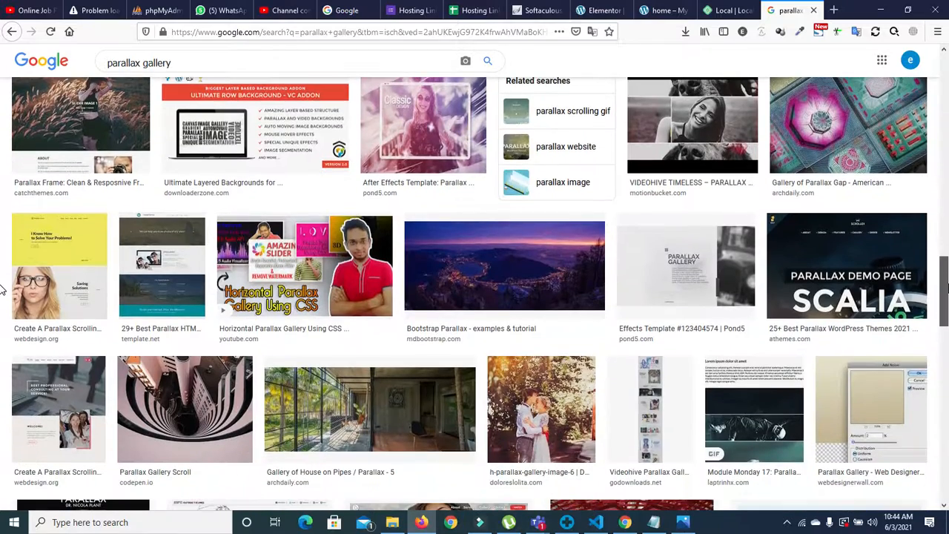
scroll(3, 325, "down", 3)
scroll(3, 325, "down", 3)
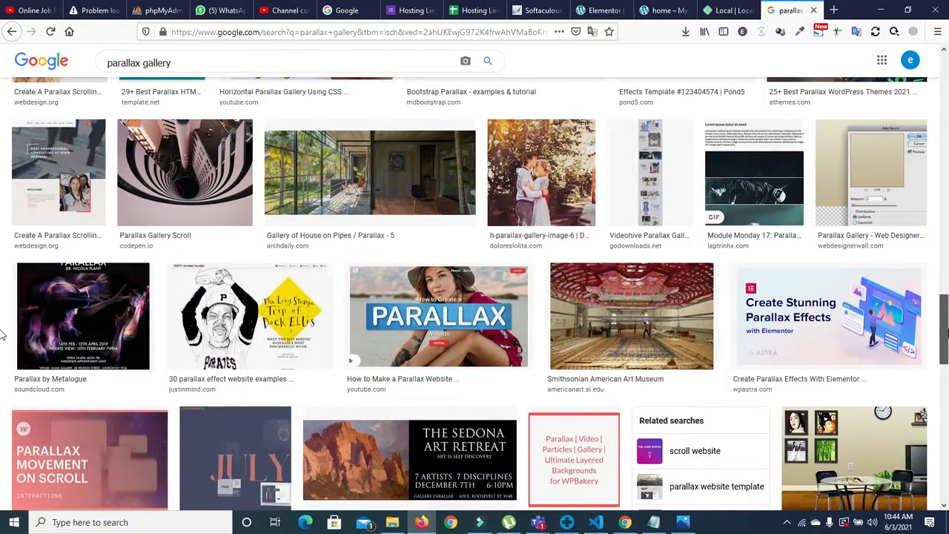
scroll(2, 366, "down", 3)
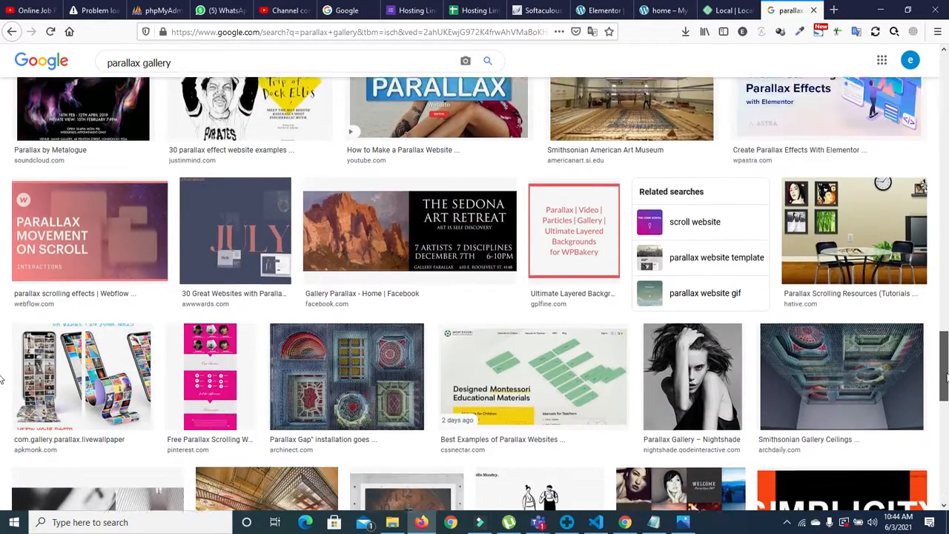
scroll(2, 401, "down", 5)
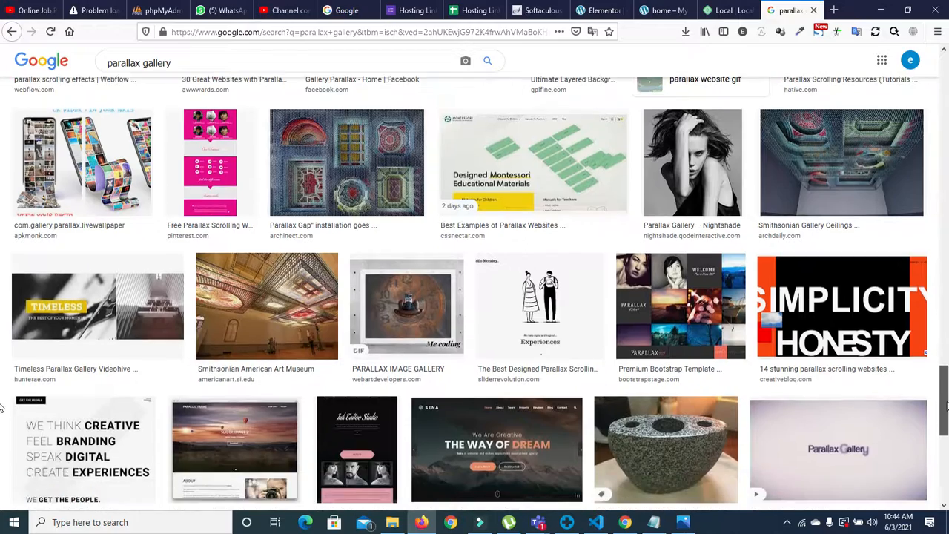
left_click_drag(943, 407, 944, 100)
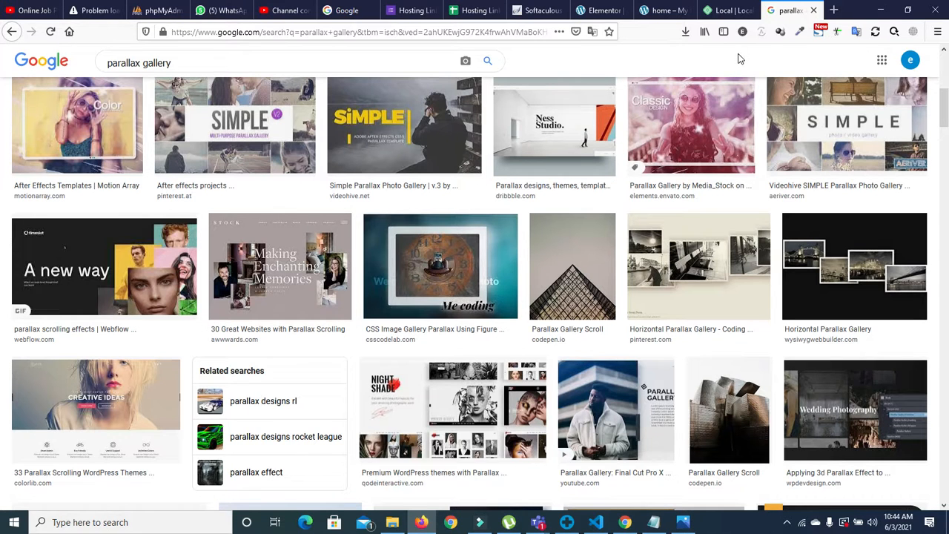
left_click(714, 12)
left_click(786, 10)
Step: Scroll through the 'home – My Blog' live preview's heading, image and icon cards
left_click(664, 10)
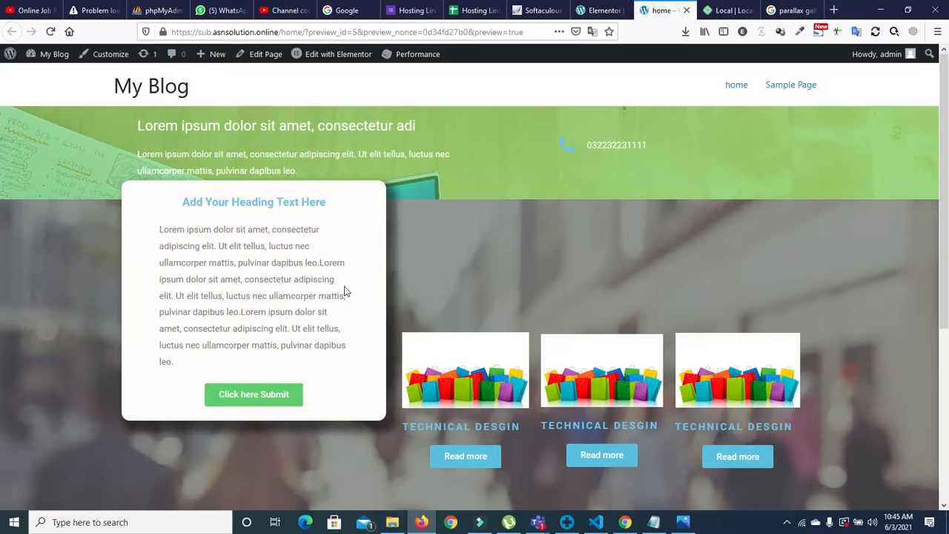
scroll(470, 182, "down", 2)
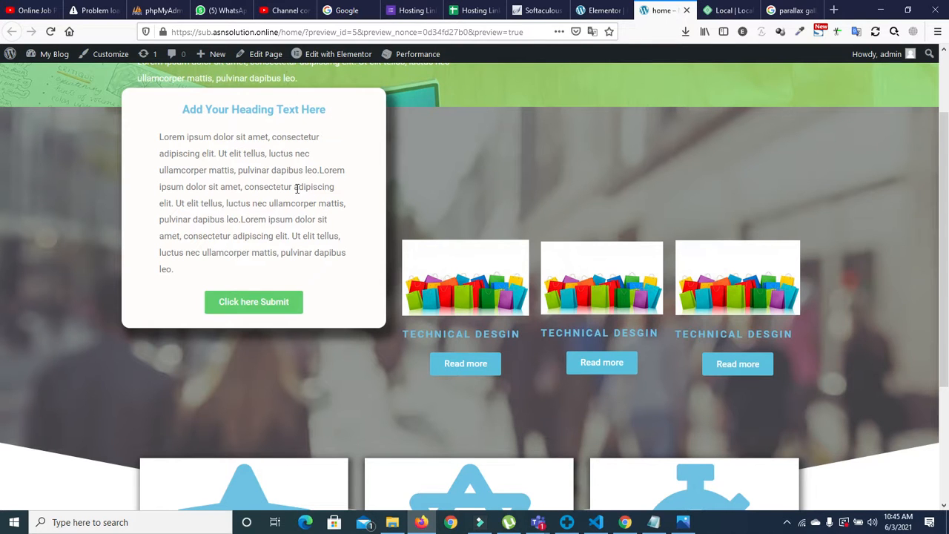
scroll(2, 161, "down", 3)
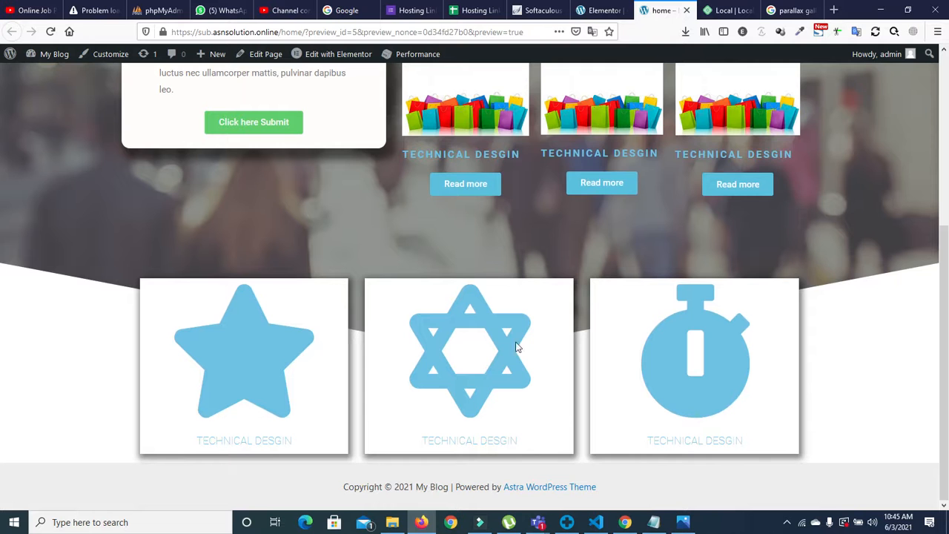
left_click_drag(945, 324, 936, 115)
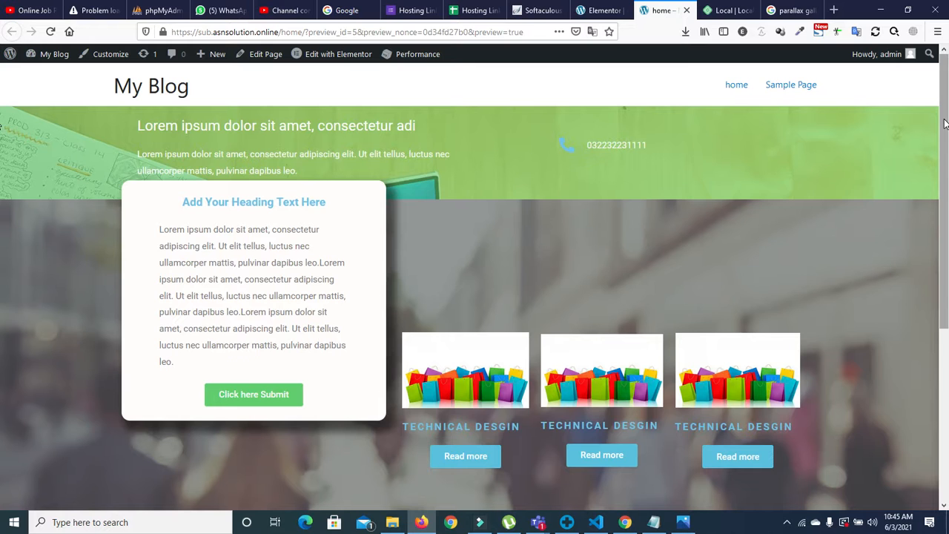
Step: Duplicate the empty column under the icon cards into two columns and drop an image widget into the left one
left_click(591, 12)
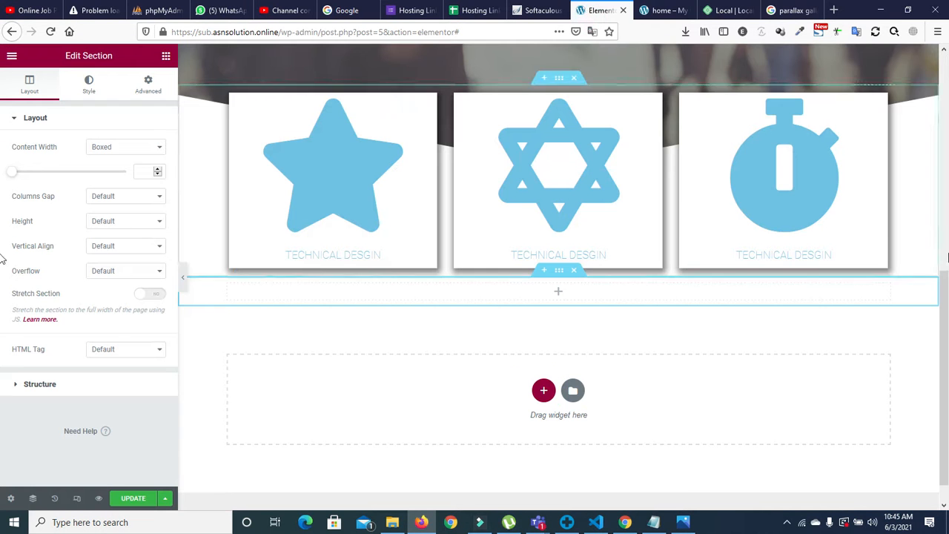
scroll(558, 266, "down", 1)
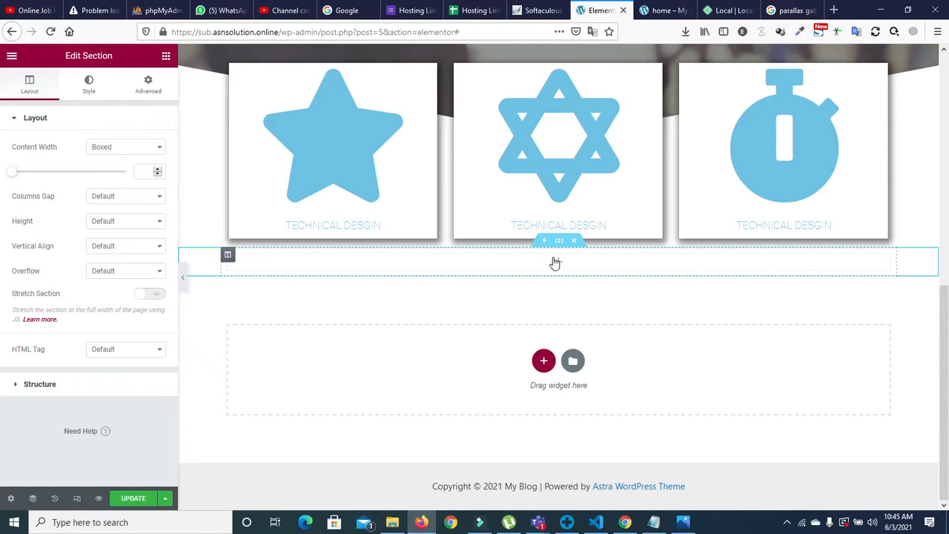
left_click(560, 265)
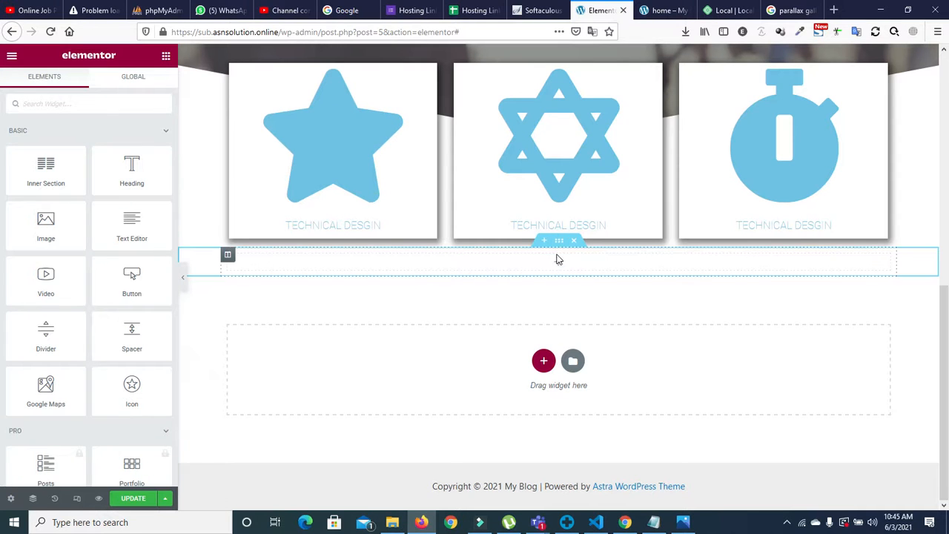
right_click(230, 257)
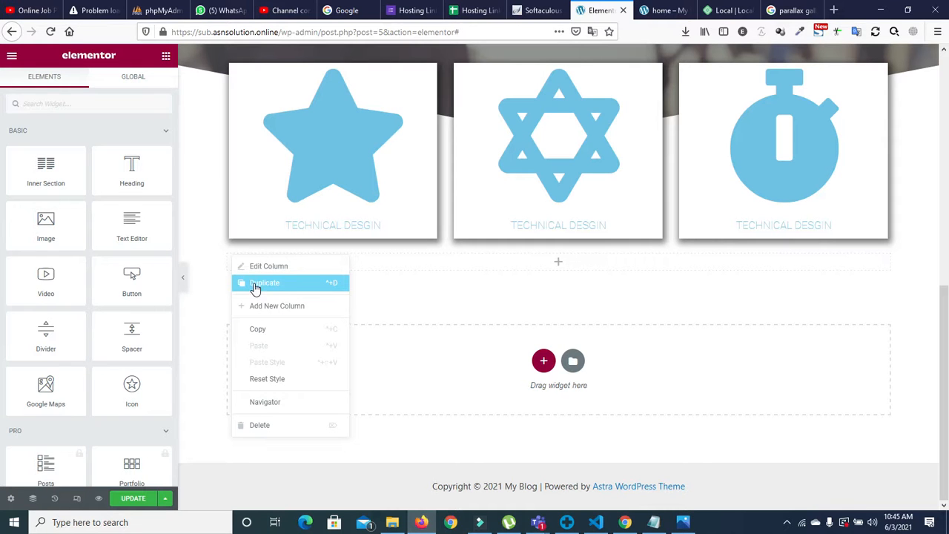
left_click(255, 285)
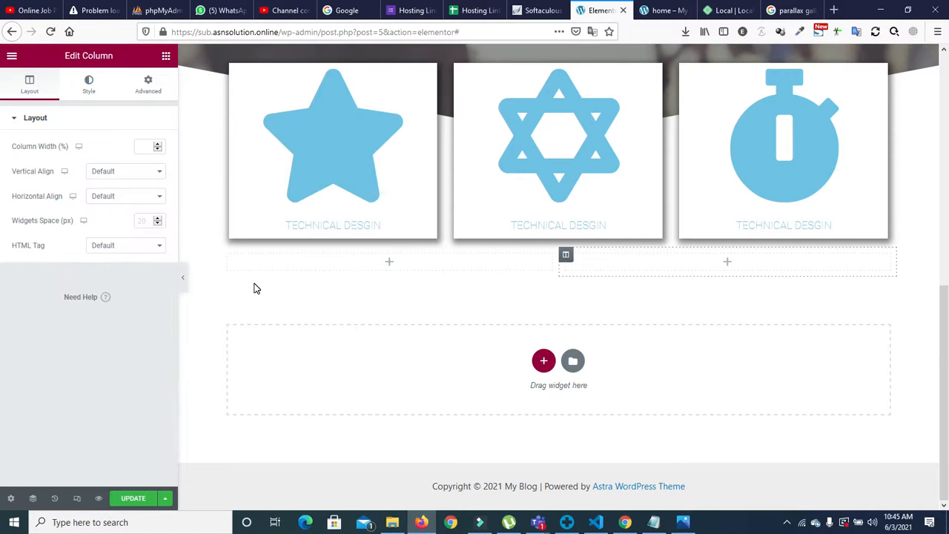
left_click(391, 261)
left_click_drag(46, 222, 371, 265)
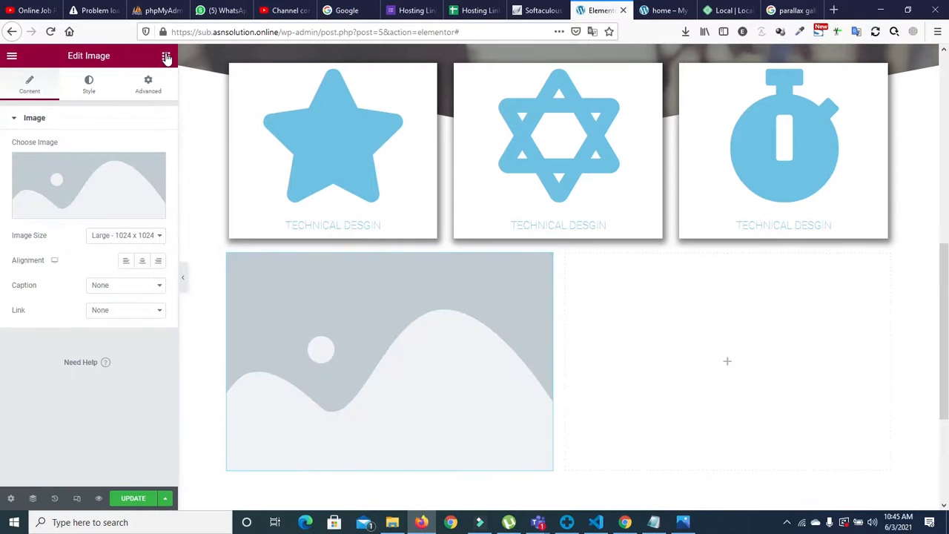
Step: Set the left column's image to the laptop photo
left_click(92, 191)
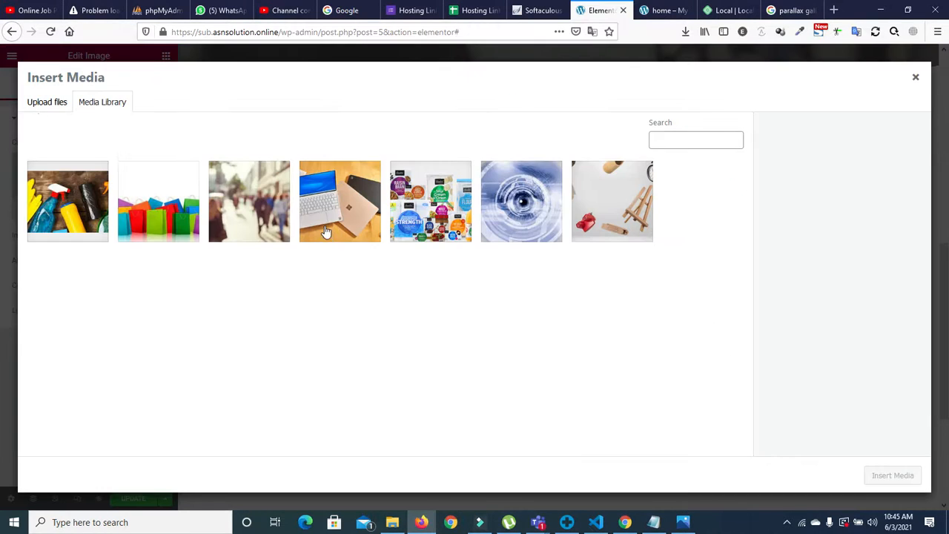
left_click(322, 213)
left_click(850, 428)
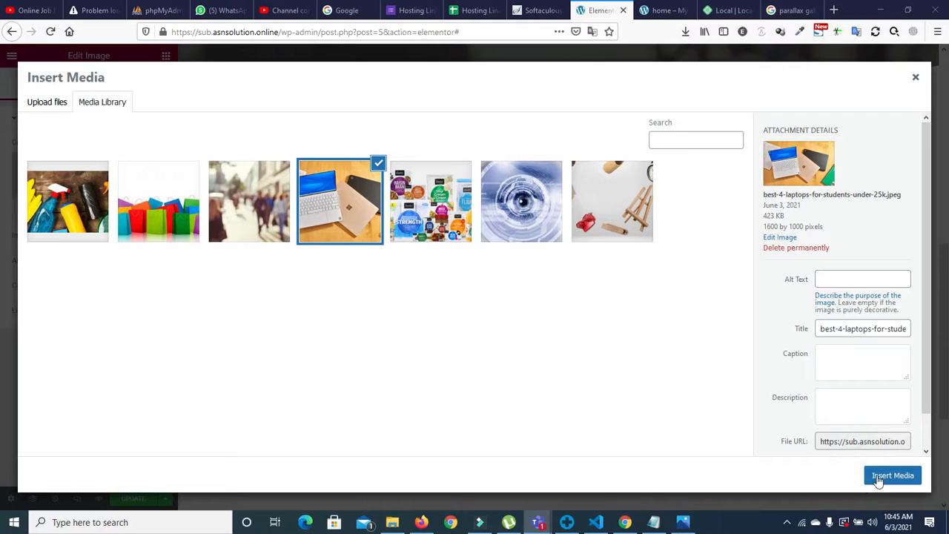
left_click(879, 473)
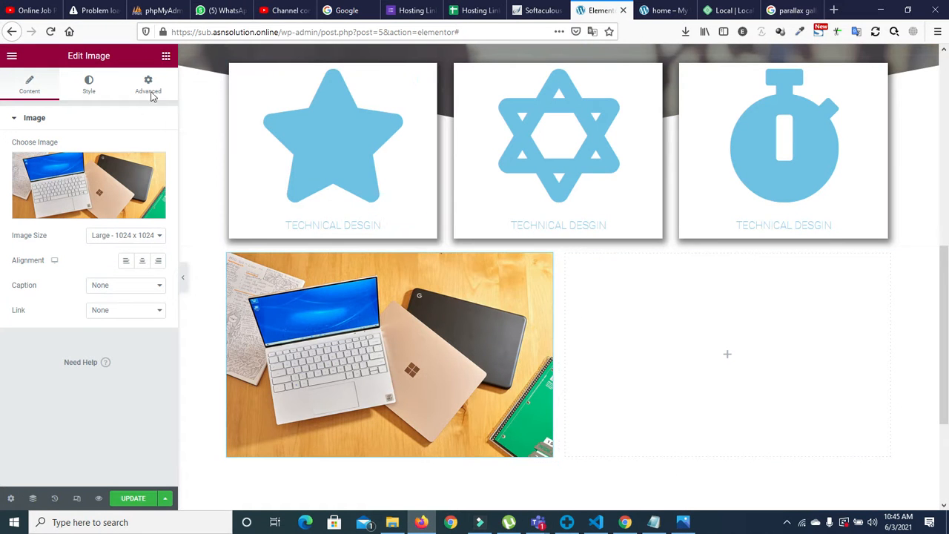
Step: Add an image to the right column, replacing the food collage with the eye photo
left_click(727, 356)
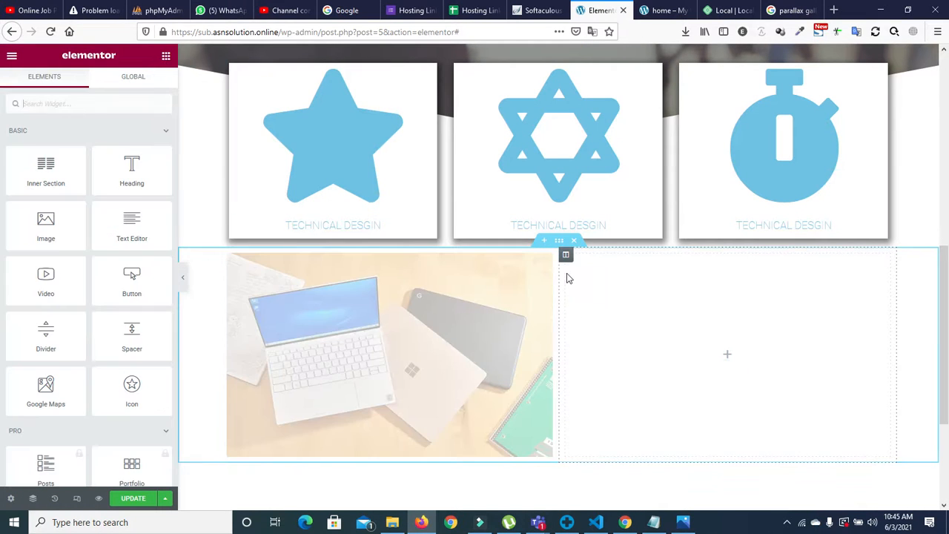
left_click_drag(46, 226, 770, 351)
left_click(121, 187)
left_click(457, 224)
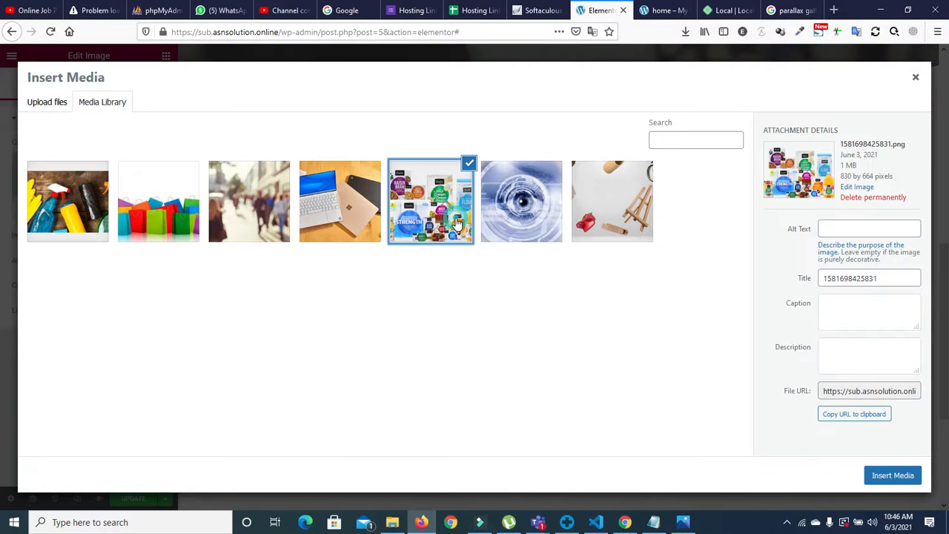
left_click(890, 479)
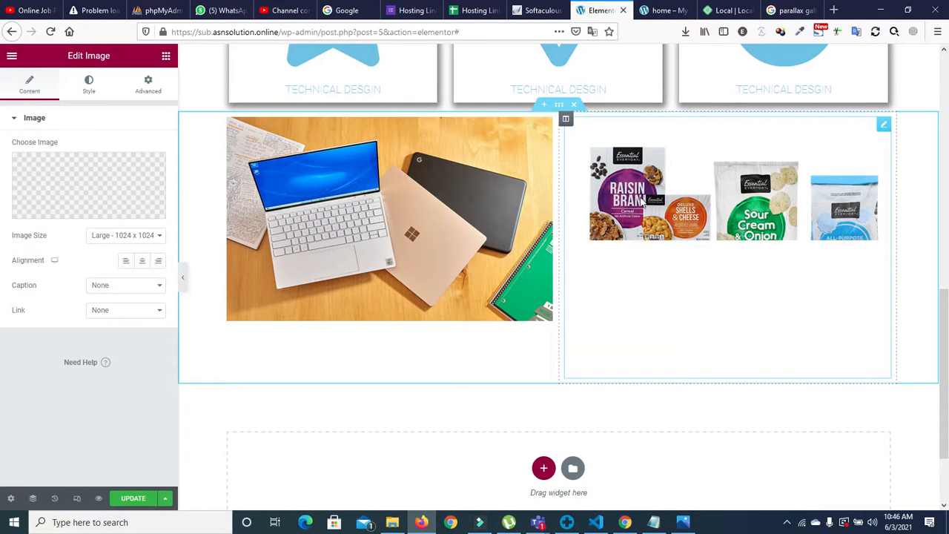
left_click(89, 182)
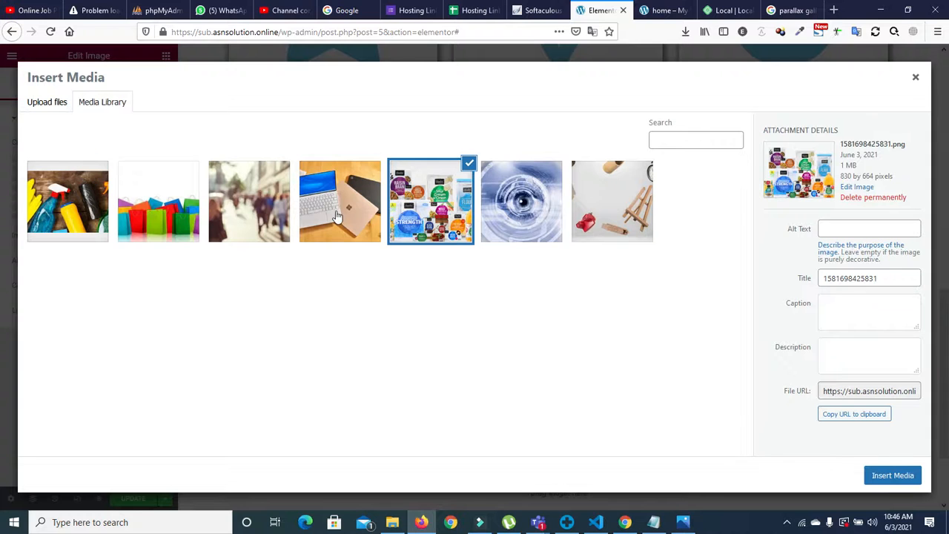
left_click(519, 207)
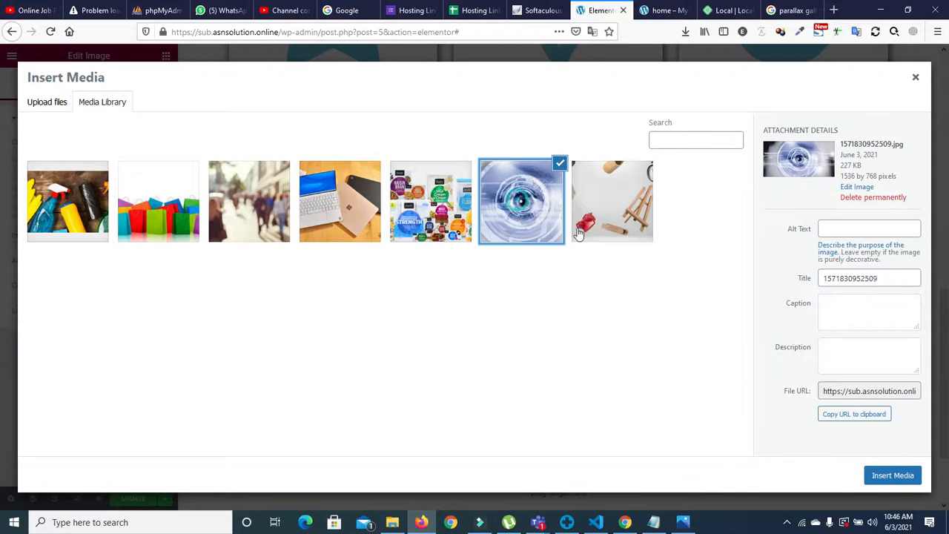
left_click(881, 475)
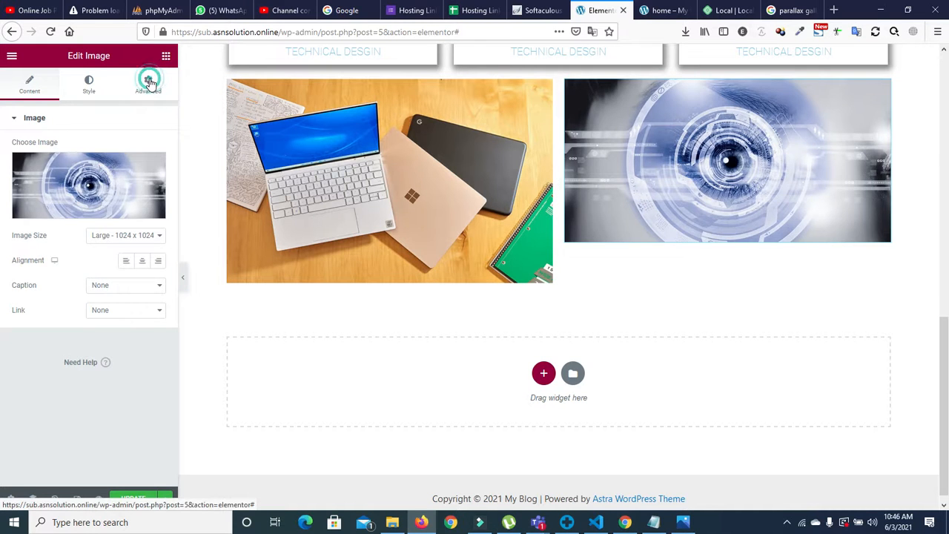
left_click(149, 82)
Step: Add the shopping bags photo below the laptop in the left column
left_click(166, 56)
left_click_drag(64, 222, 394, 283)
left_click(78, 199)
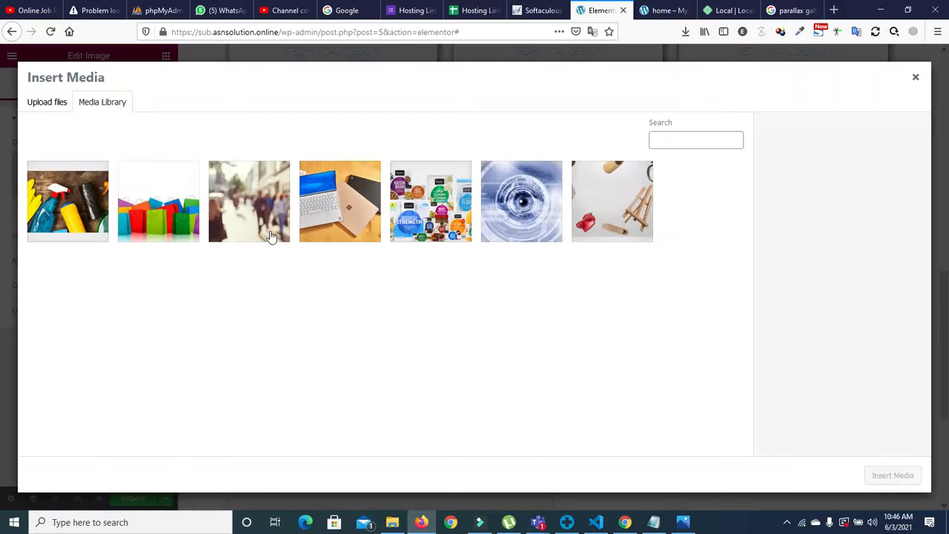
left_click(167, 224)
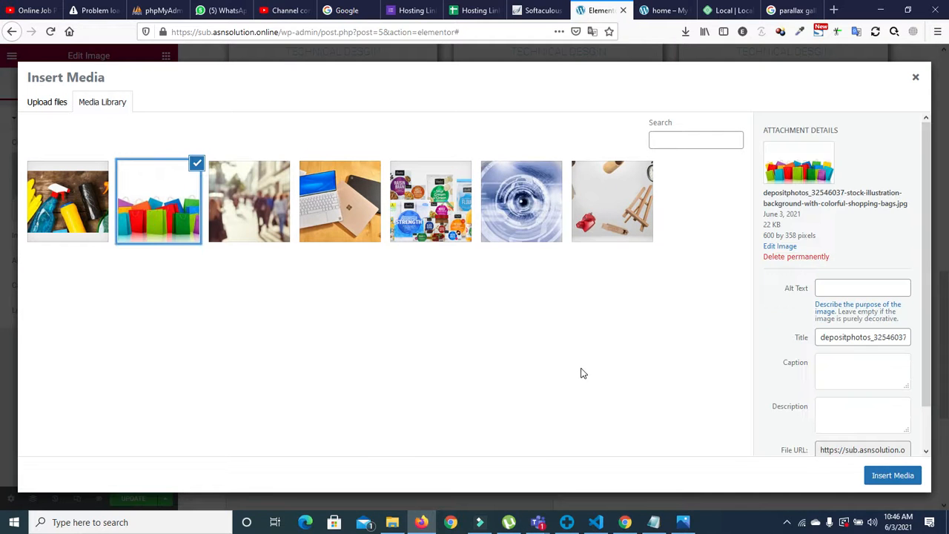
left_click(879, 475)
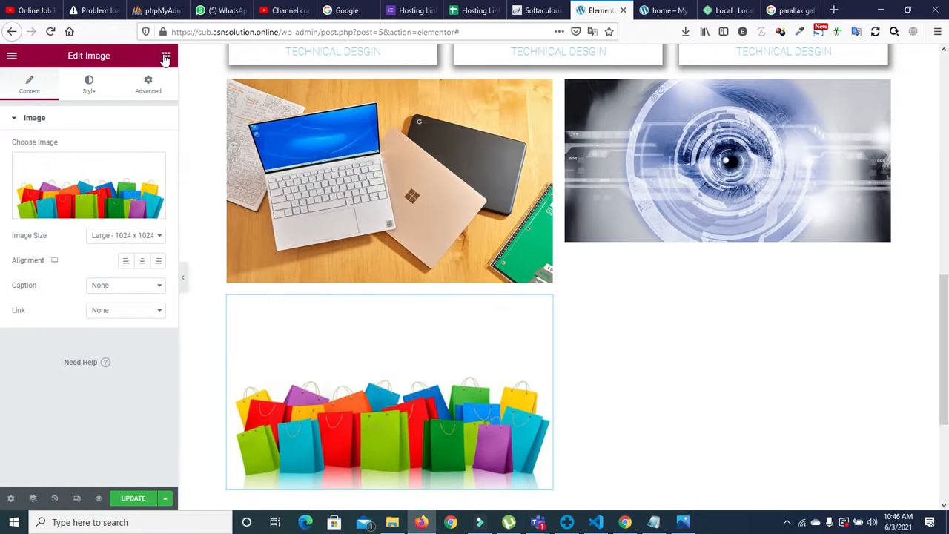
Step: Add the blurred street-crowd photo under the eye image
left_click(165, 57)
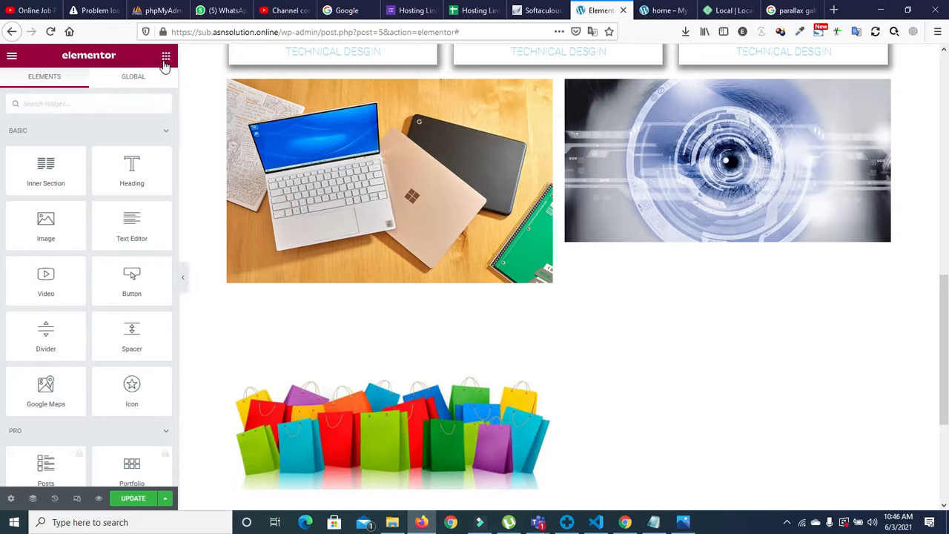
left_click_drag(41, 231, 667, 247)
left_click(108, 206)
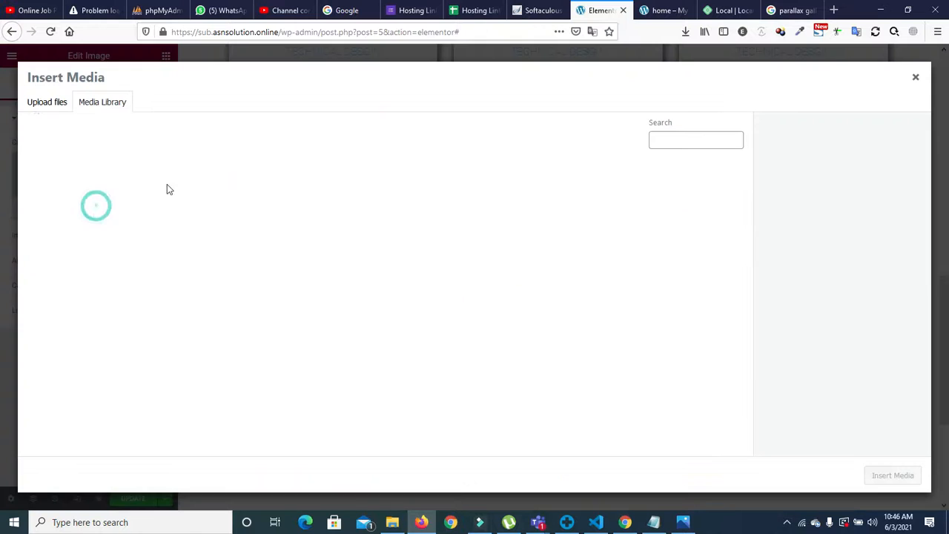
left_click(307, 204)
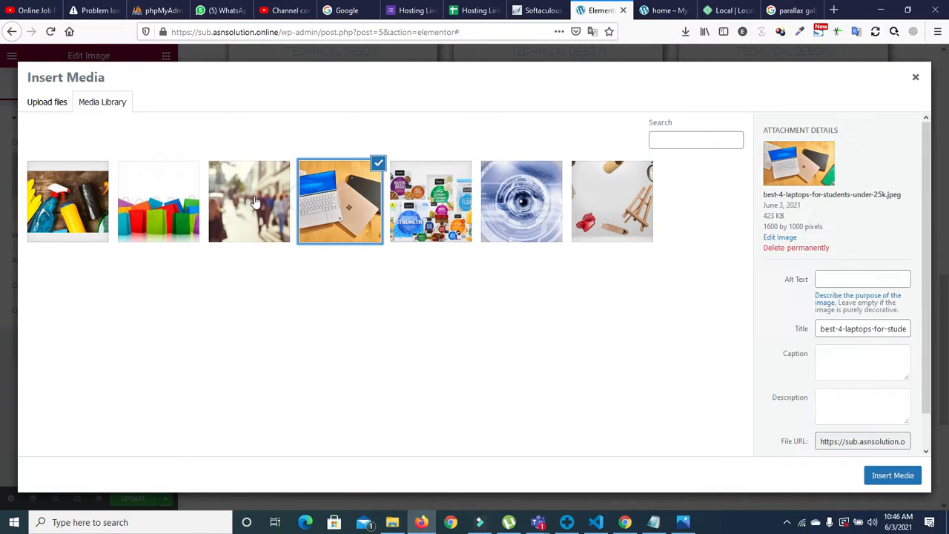
left_click(256, 197)
left_click(905, 473)
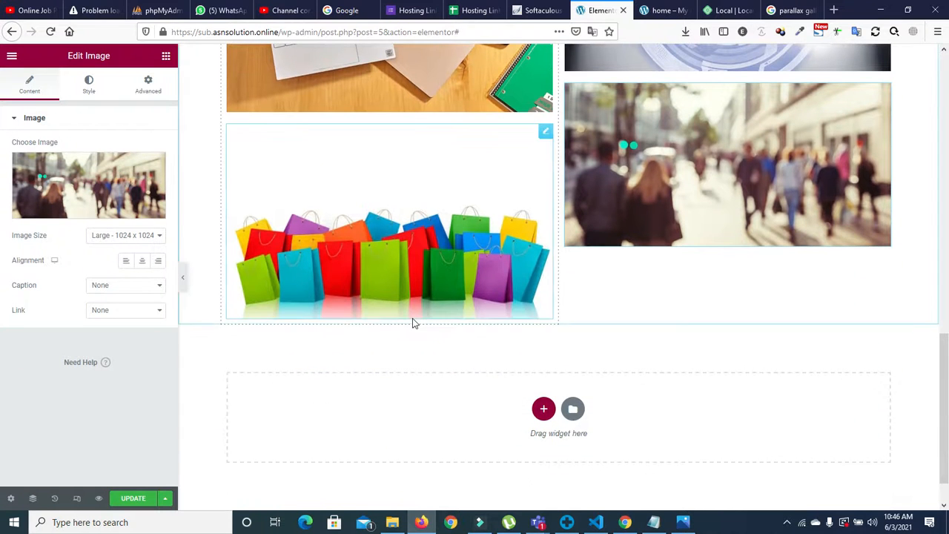
Step: Add the cleaning supplies photo below the street-crowd photo
left_click(166, 57)
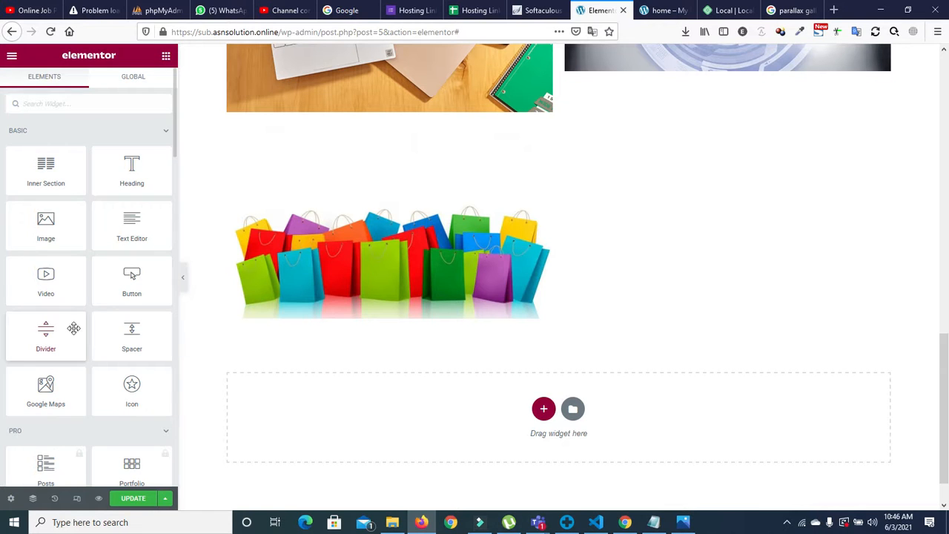
left_click_drag(98, 244, 684, 247)
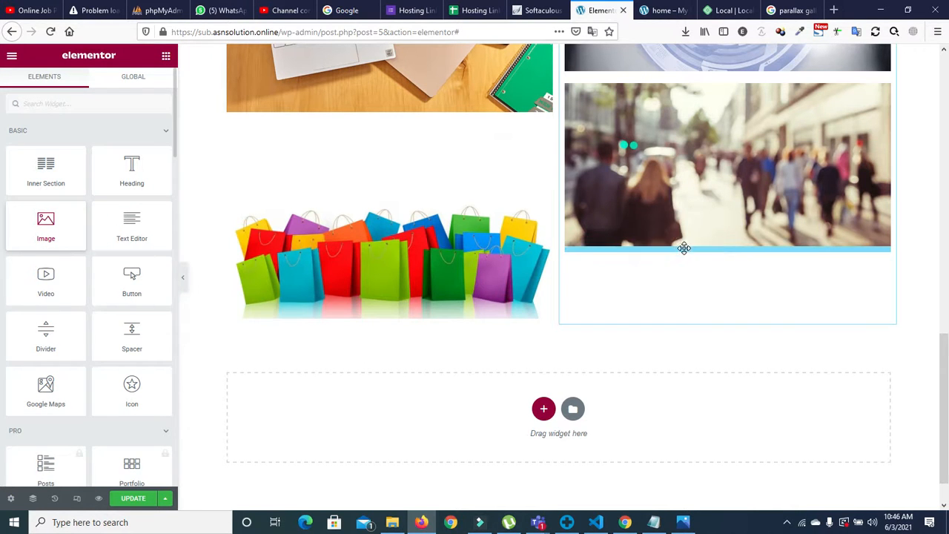
left_click(93, 178)
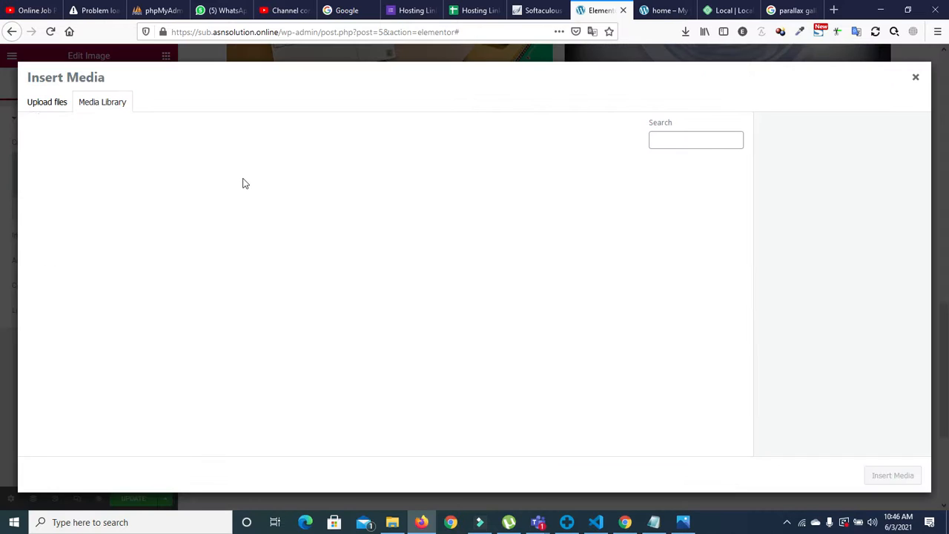
left_click(87, 188)
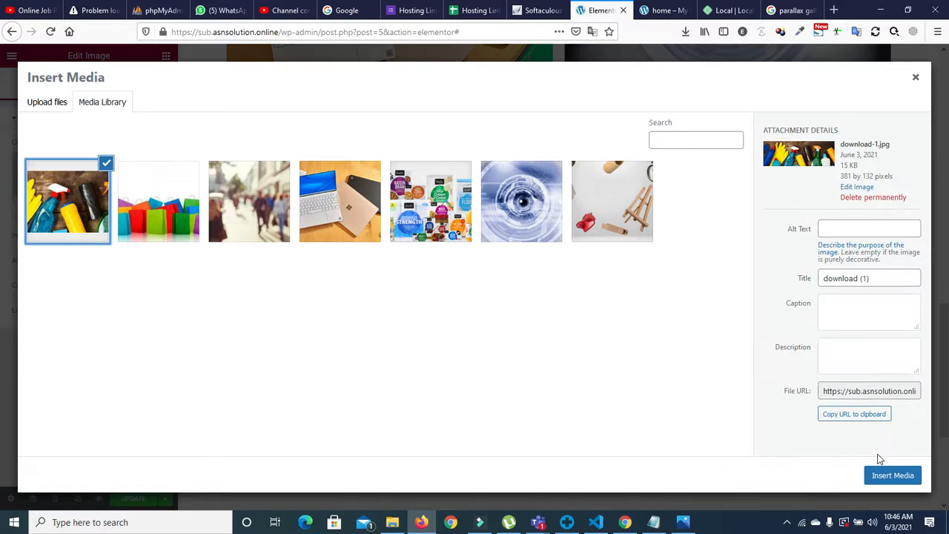
left_click(893, 476)
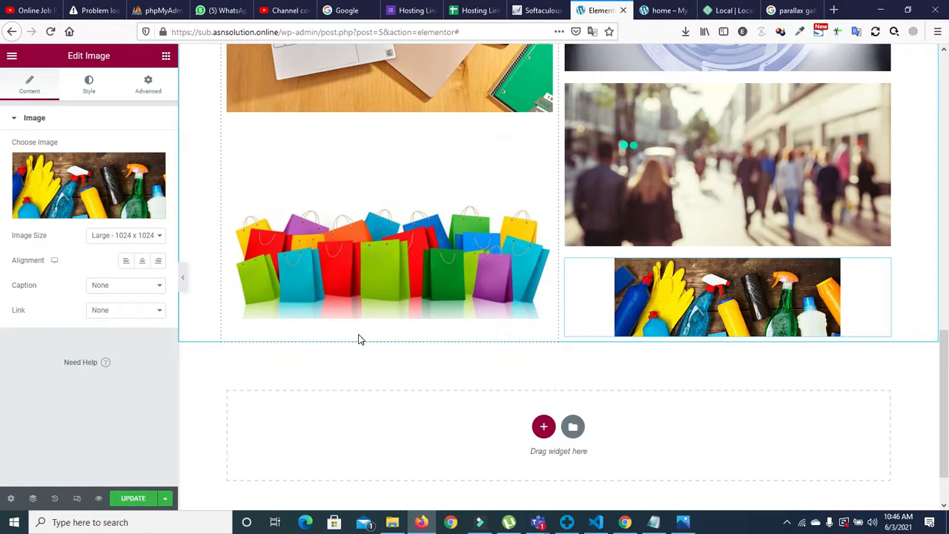
scroll(913, 320, "down", 1)
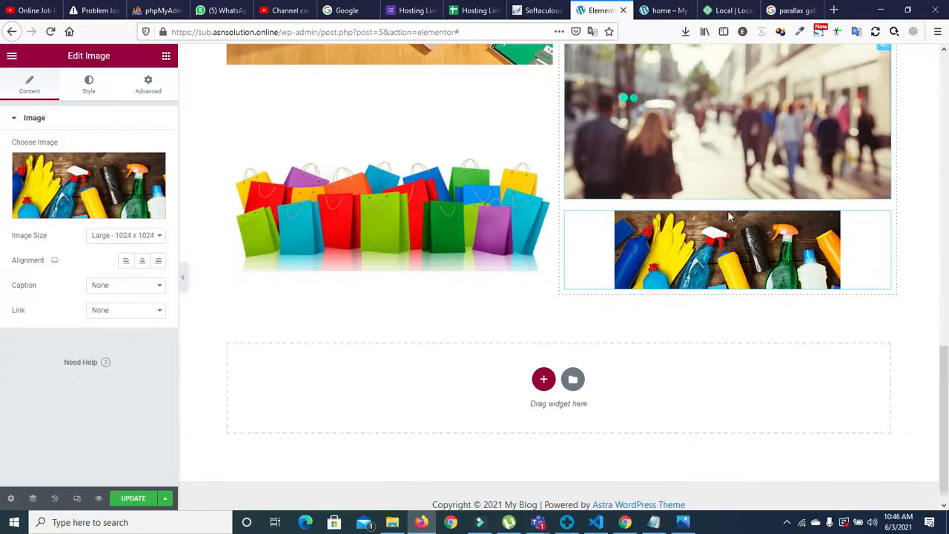
Step: Add another laptop photo below the shopping bags in the left column
left_click(165, 56)
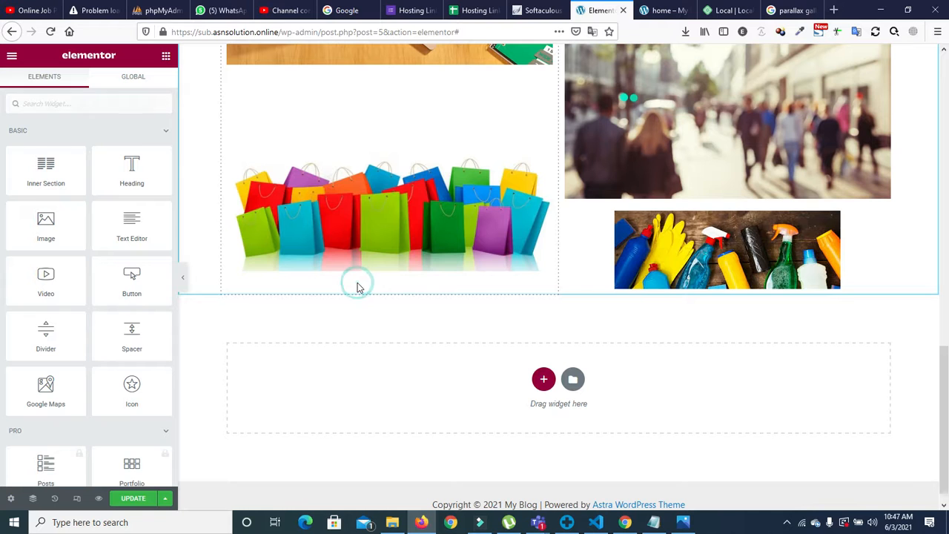
left_click_drag(46, 223, 365, 275)
left_click(85, 209)
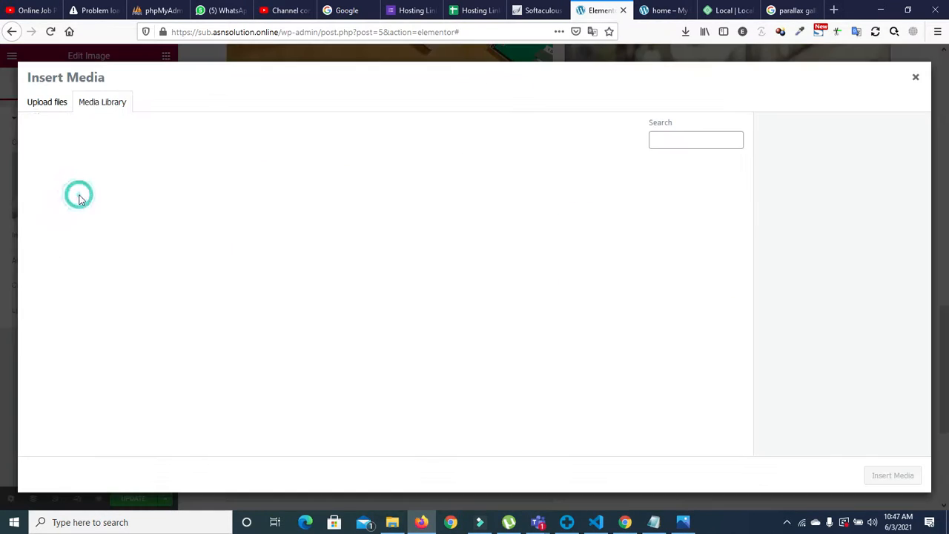
left_click(344, 230)
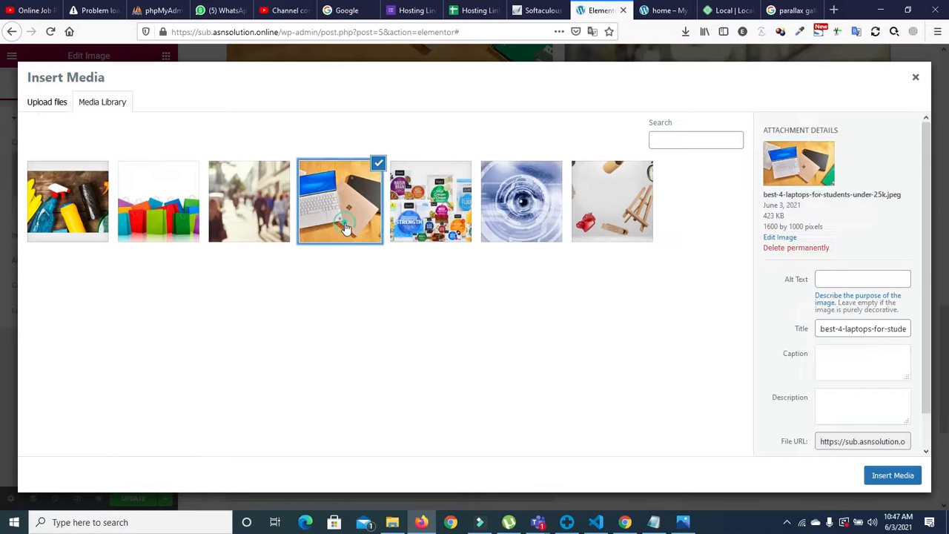
left_click(890, 475)
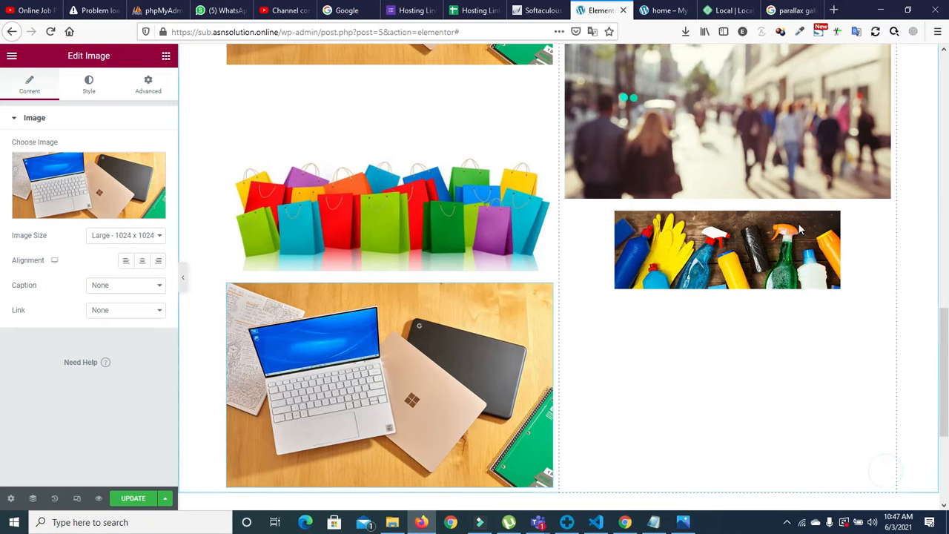
left_click_drag(946, 340, 948, 246)
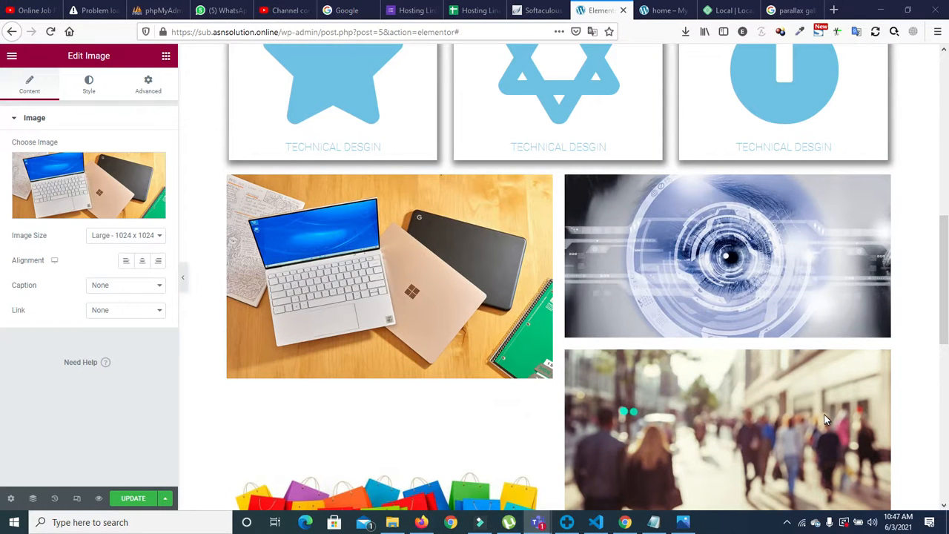
scroll(870, 394, "down", 4)
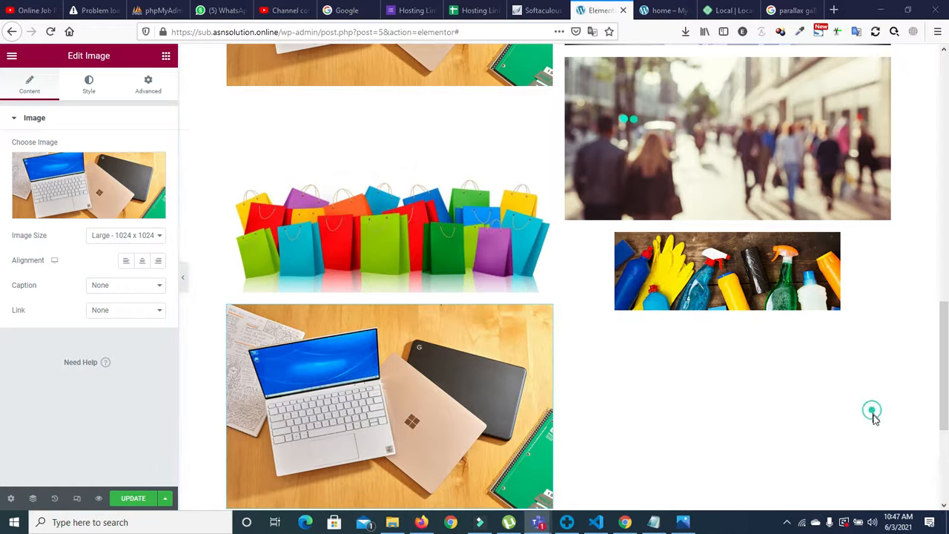
scroll(570, 257, "up", 3)
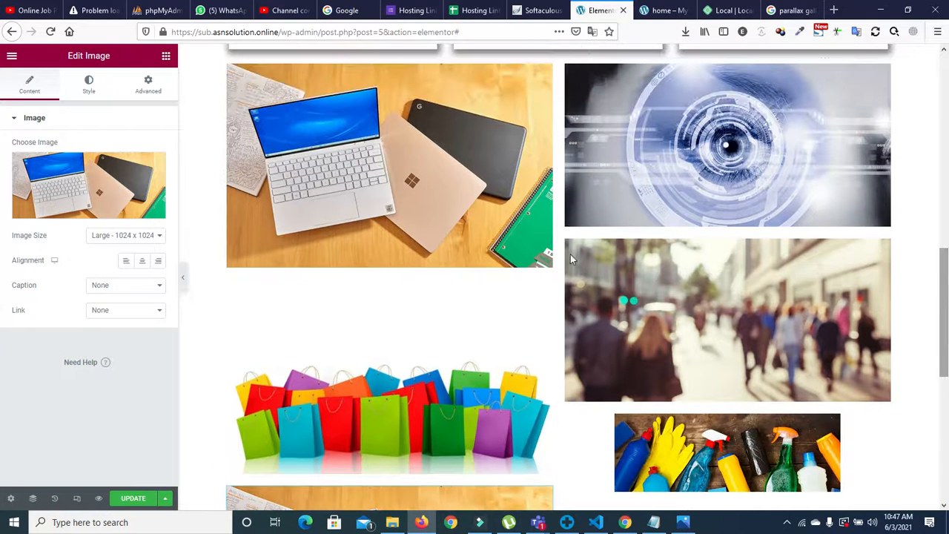
Step: Add a placeholder heading beneath the top laptop photo, then select the street-crowd photo
left_click(165, 54)
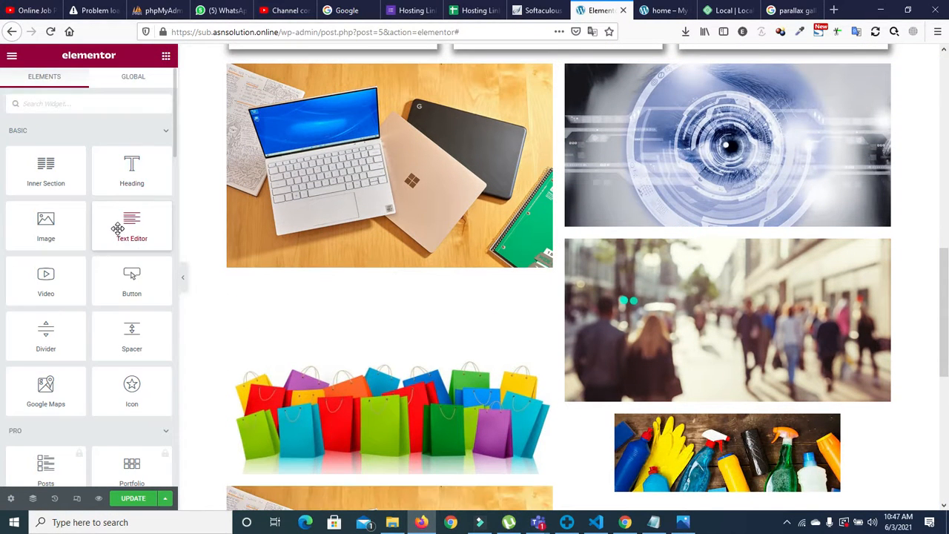
left_click_drag(132, 169, 376, 283)
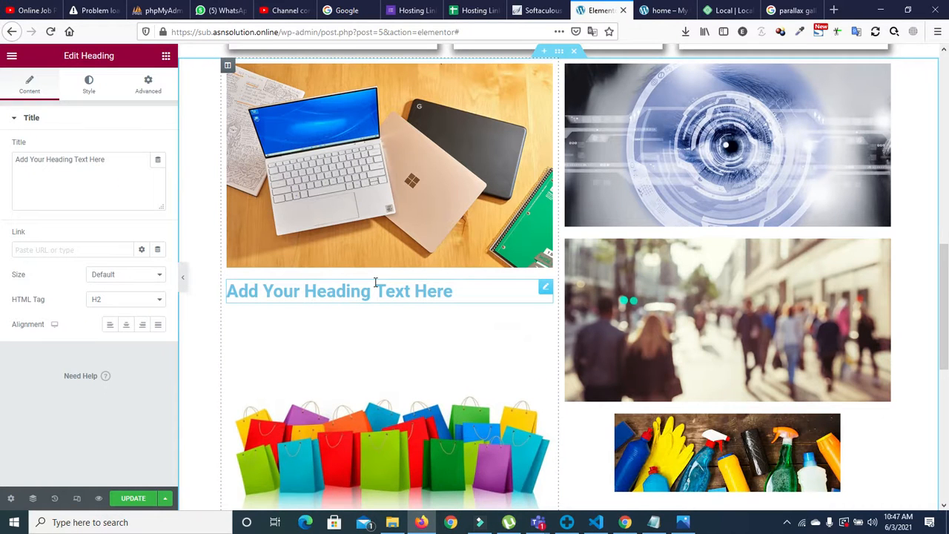
right_click(543, 289)
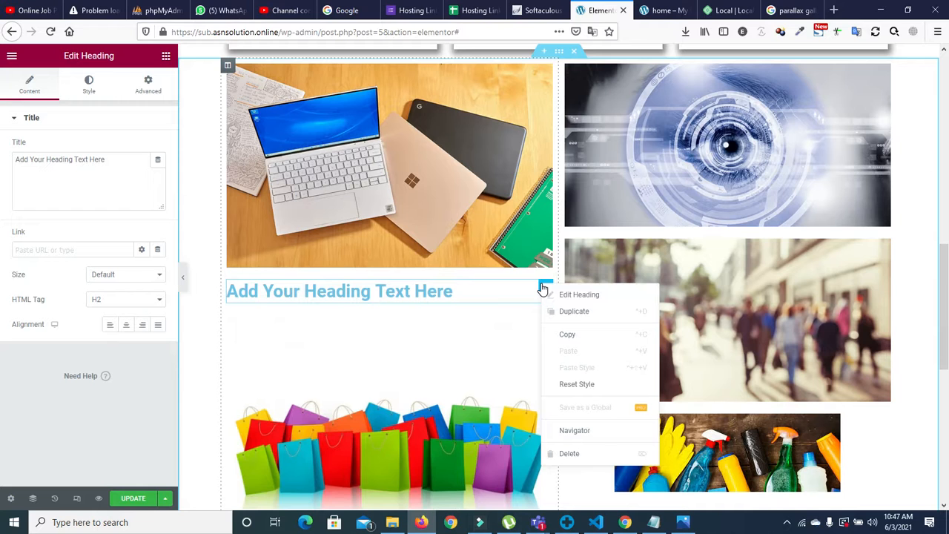
left_click(496, 290)
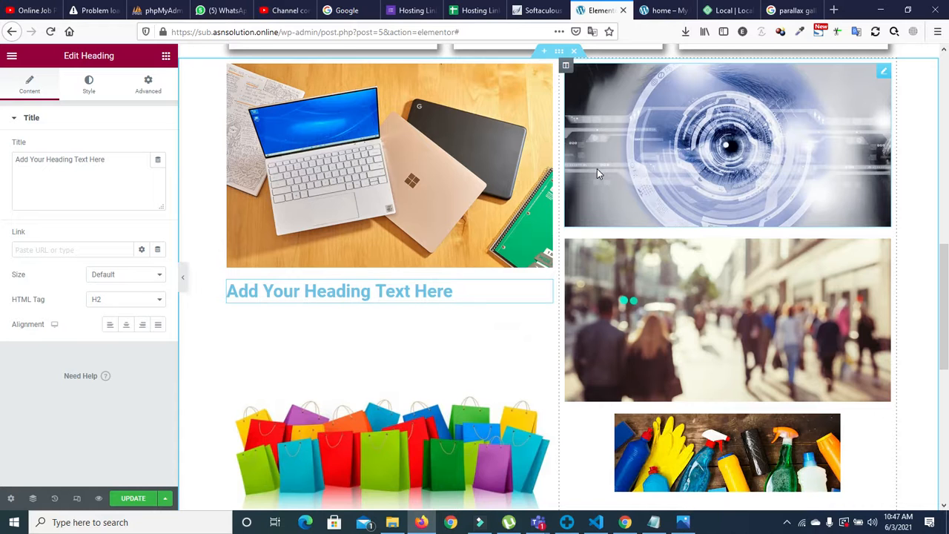
left_click(667, 295)
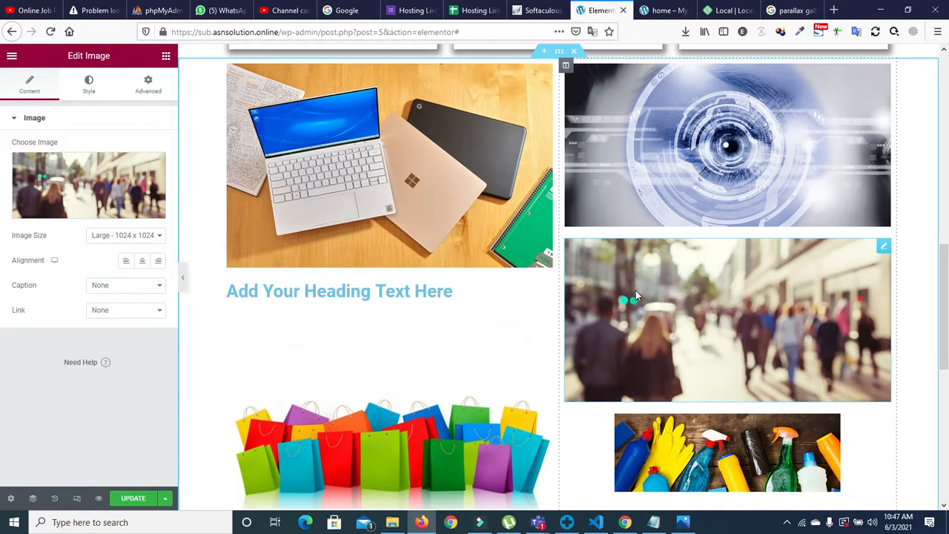
Step: Set the street-crowd photo's Position to Absolute under Advanced > Positioning
left_click(146, 87)
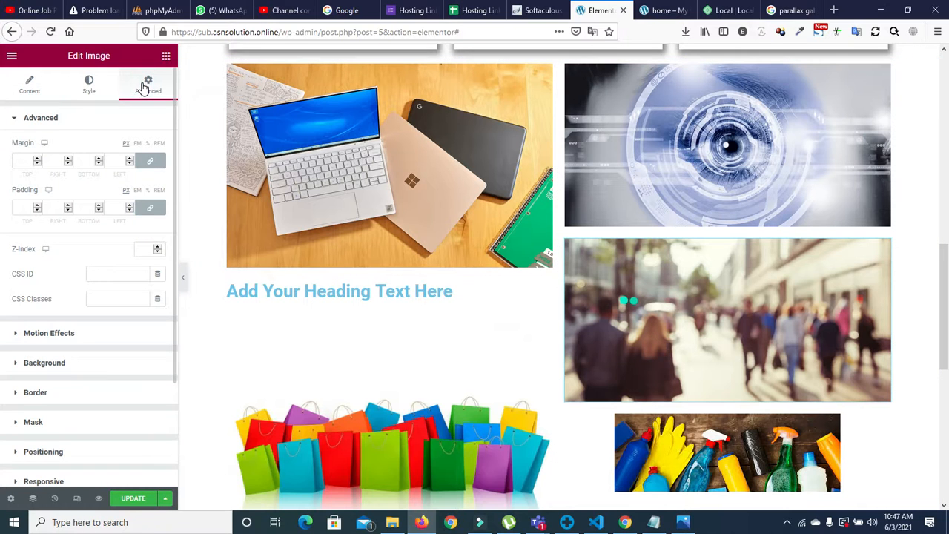
left_click_drag(173, 162, 175, 224)
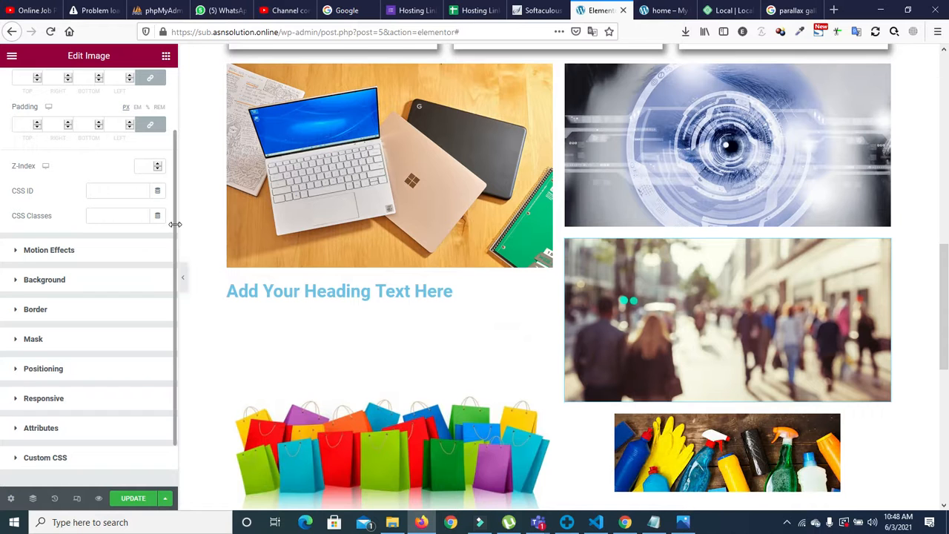
left_click_drag(175, 224, 178, 282)
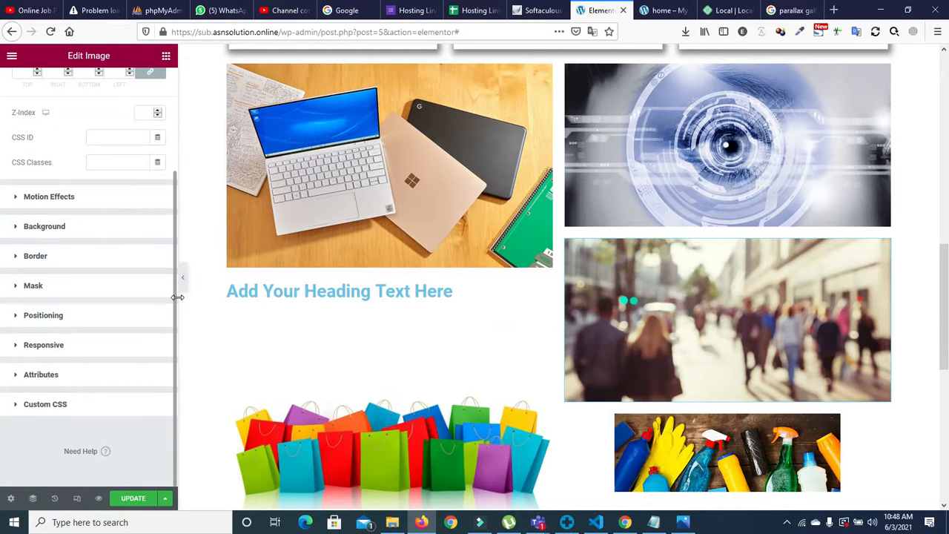
left_click(17, 315)
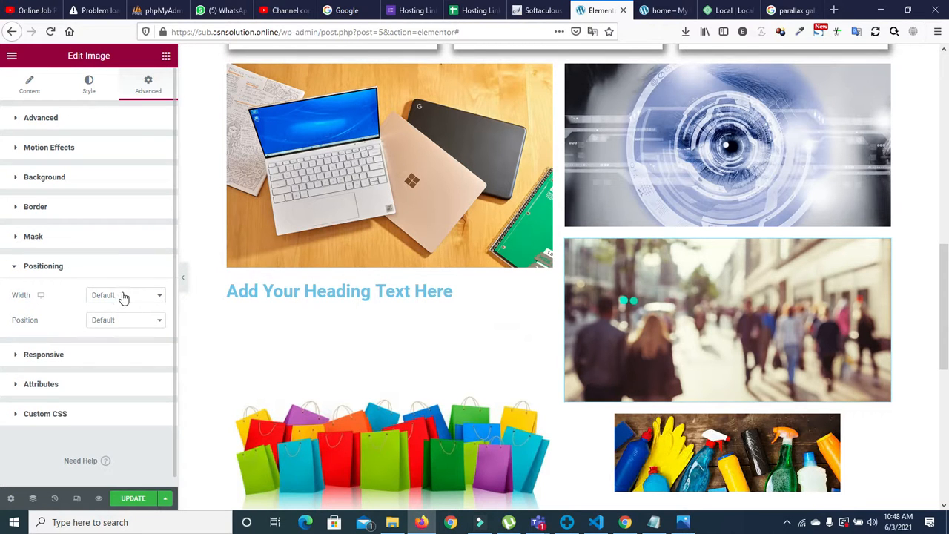
left_click(129, 322)
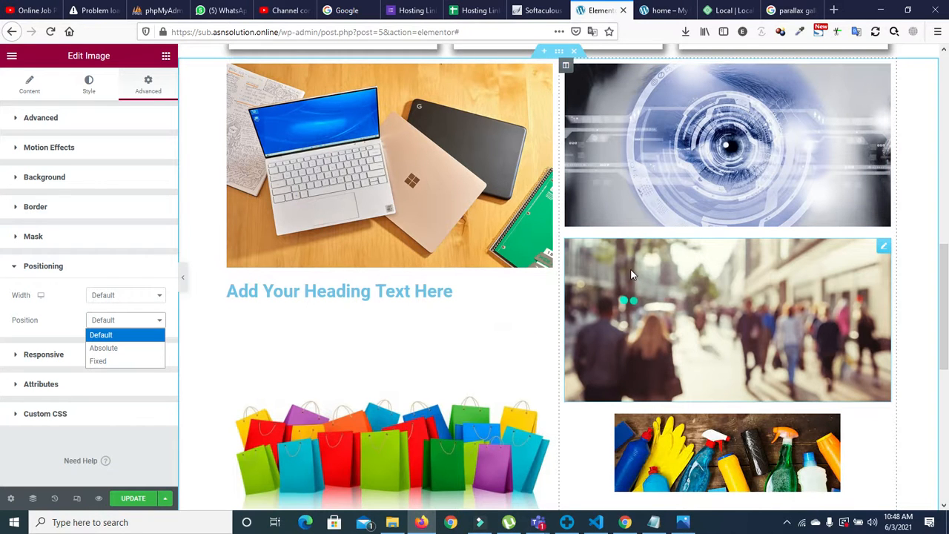
left_click(104, 348)
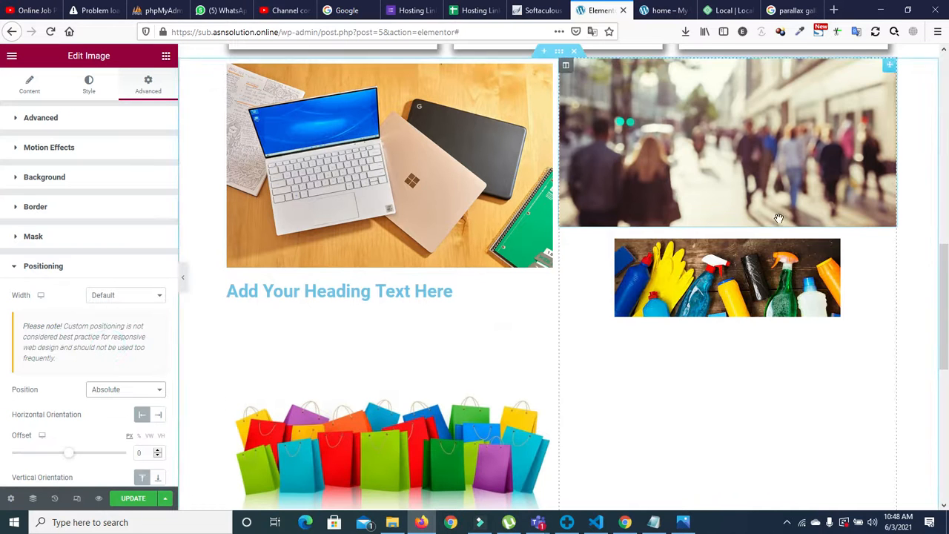
scroll(911, 261, "up", 3)
scroll(911, 260, "down", 1)
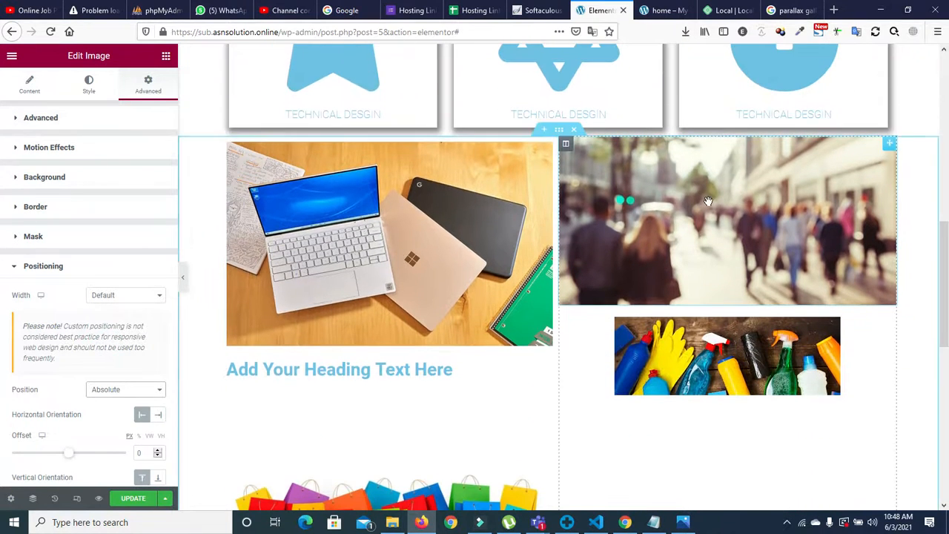
left_click_drag(173, 311, 167, 370)
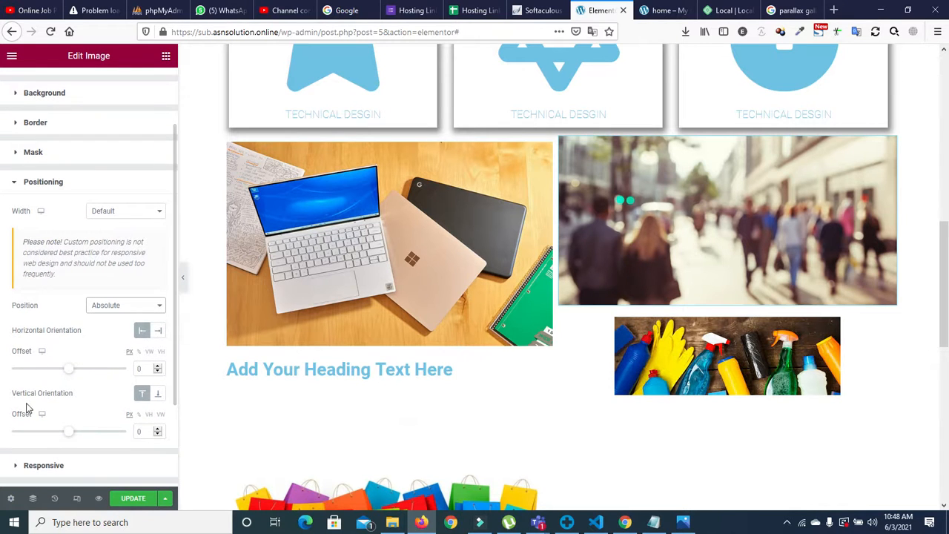
left_click(99, 310)
left_click(108, 319)
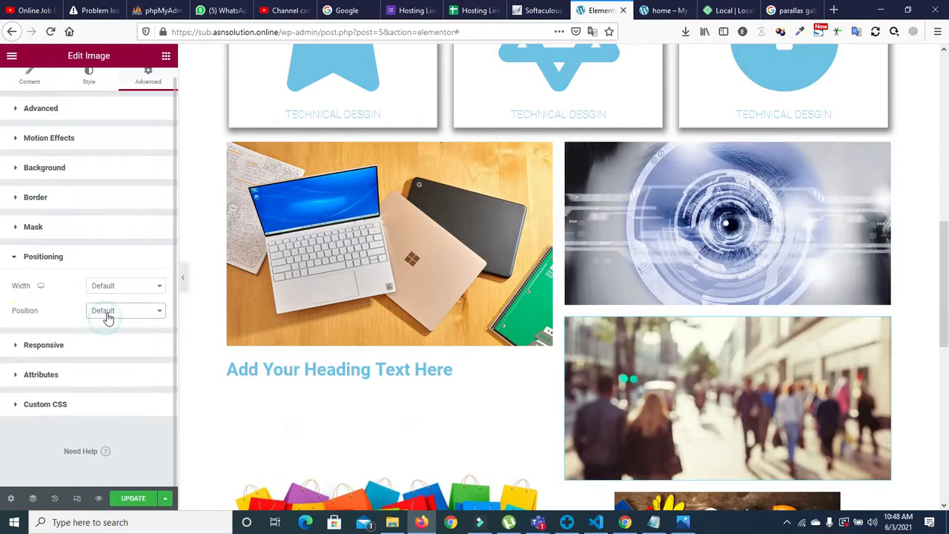
left_click(115, 309)
left_click(106, 334)
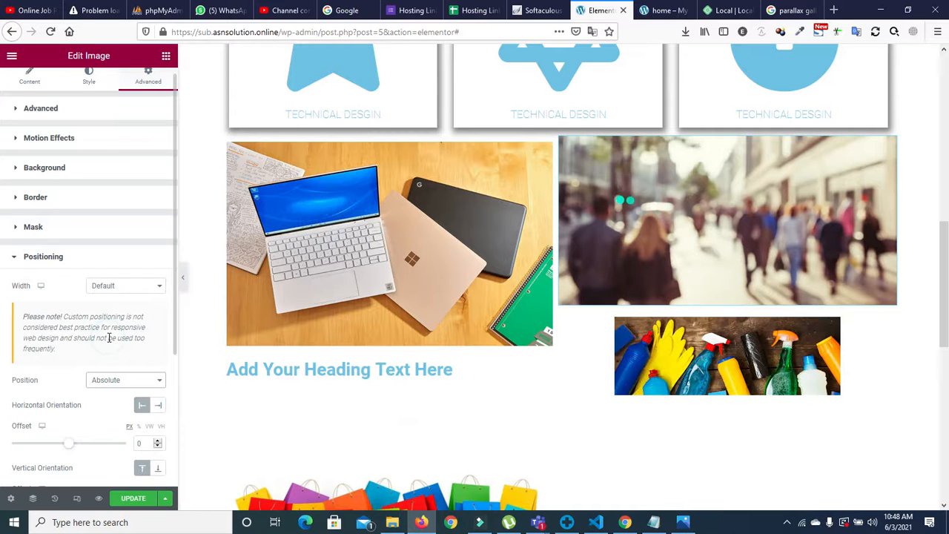
scroll(173, 326, "down", 5)
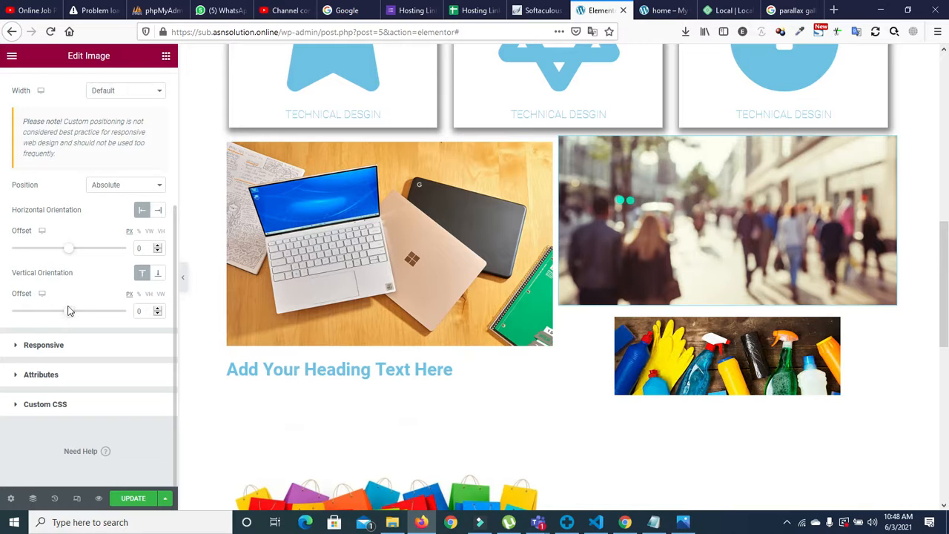
Step: Give the street photo a custom 414 px width with offsets -227 horizontal and 52 vertical
left_click_drag(71, 253, 50, 254)
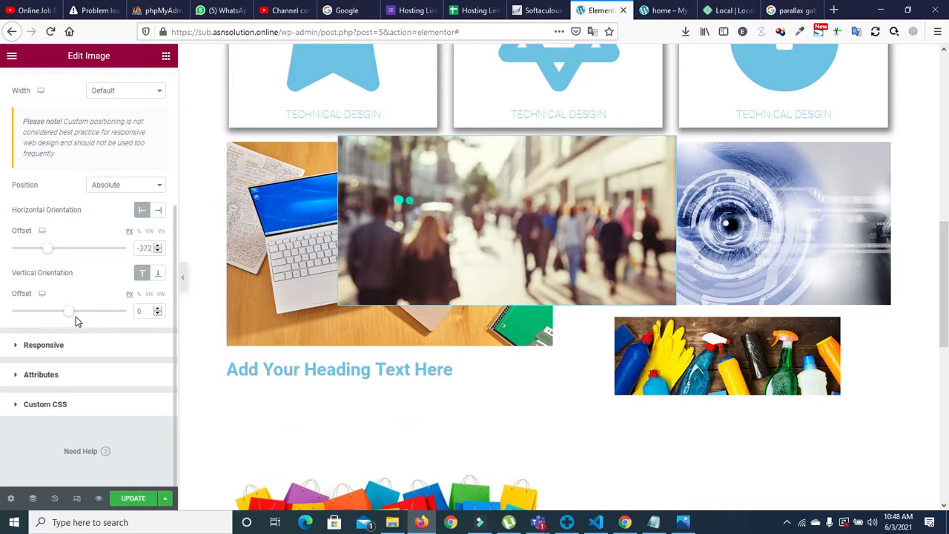
left_click_drag(70, 318, 73, 318)
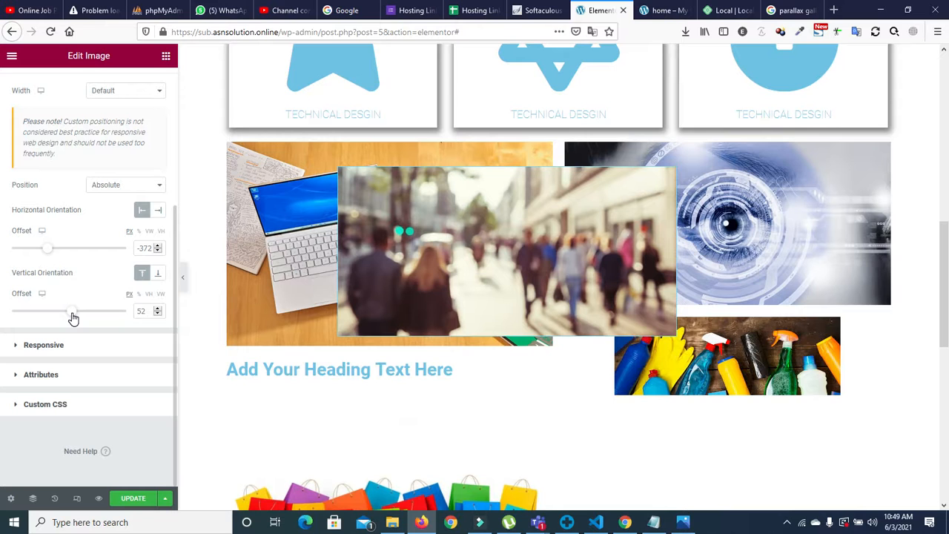
left_click_drag(173, 241, 172, 198)
left_click(116, 156)
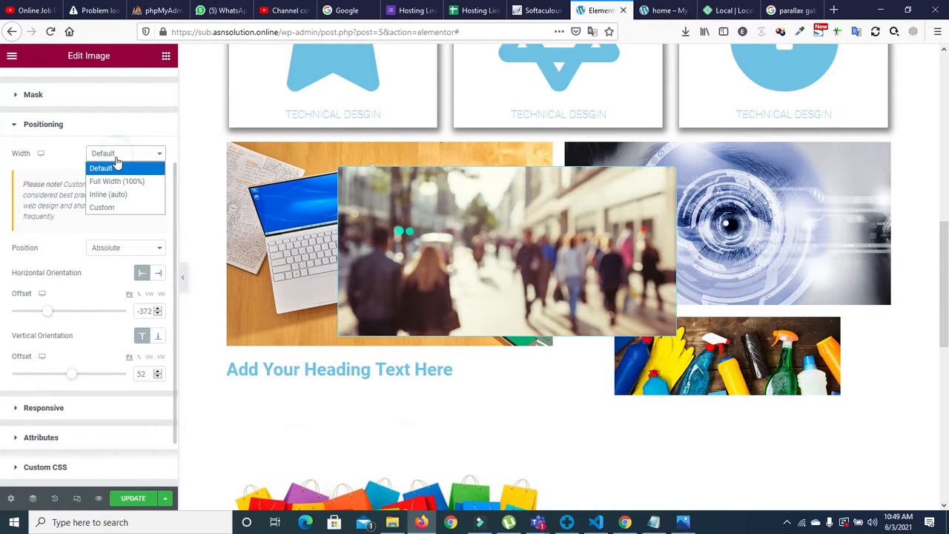
left_click(107, 207)
left_click_drag(12, 193, 59, 197)
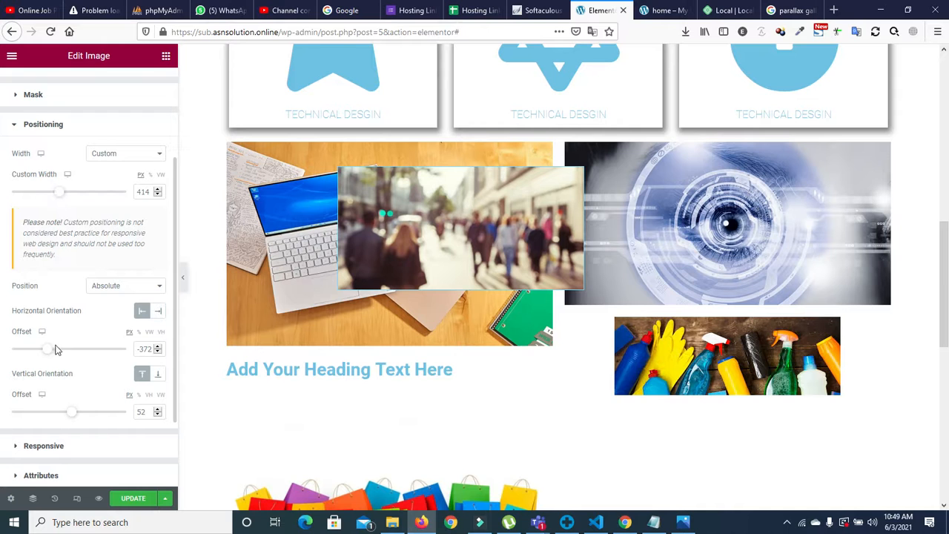
left_click_drag(49, 353, 58, 356)
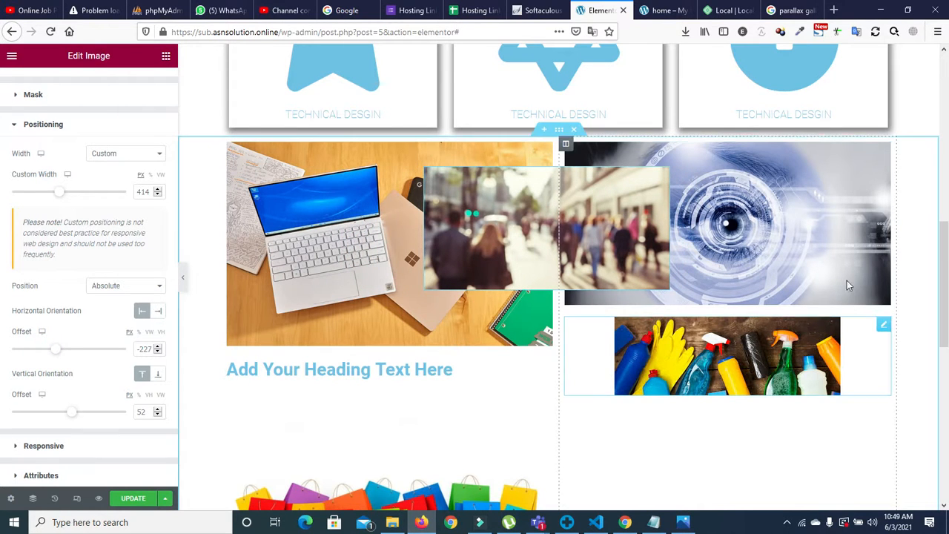
left_click_drag(945, 267, 945, 305)
Step: Make the shopping-bags image absolutely positioned and move it down with a 248 vertical offset
left_click(412, 395)
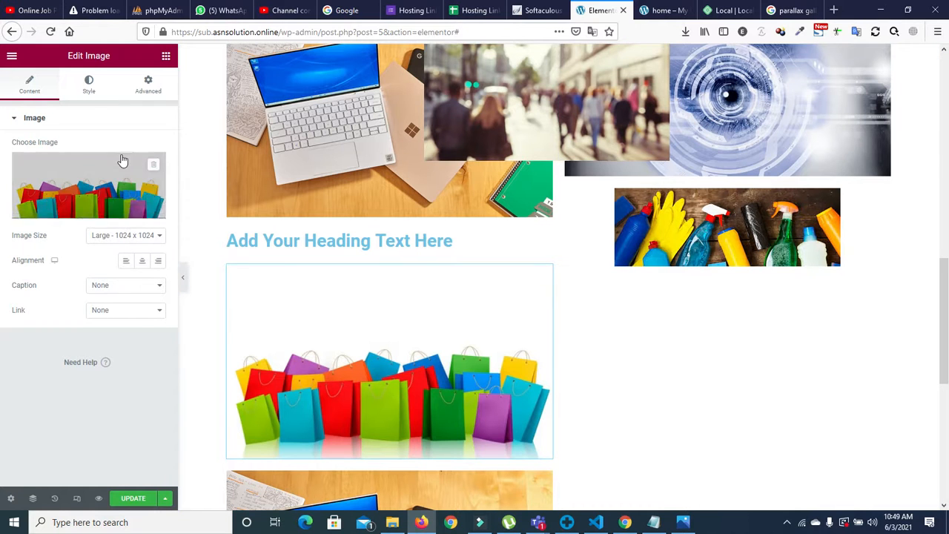
left_click(147, 92)
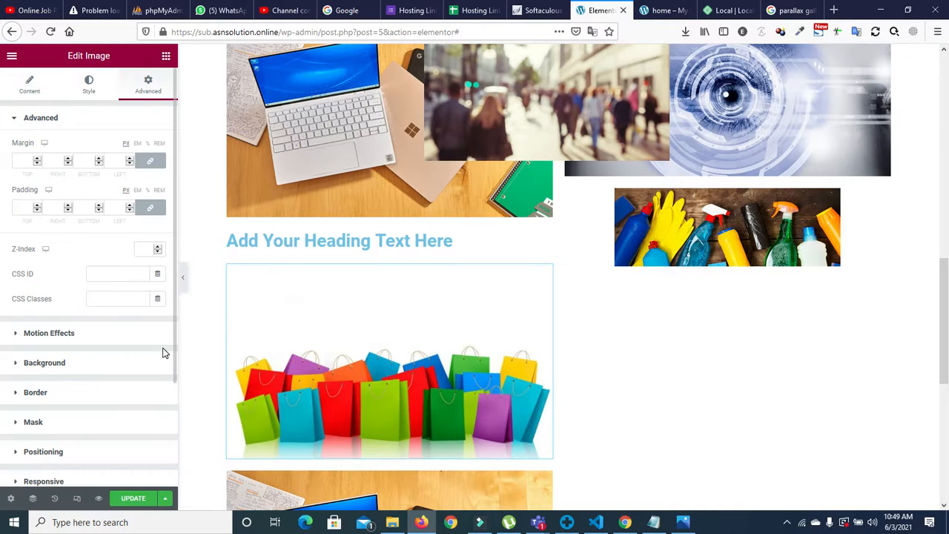
left_click(37, 451)
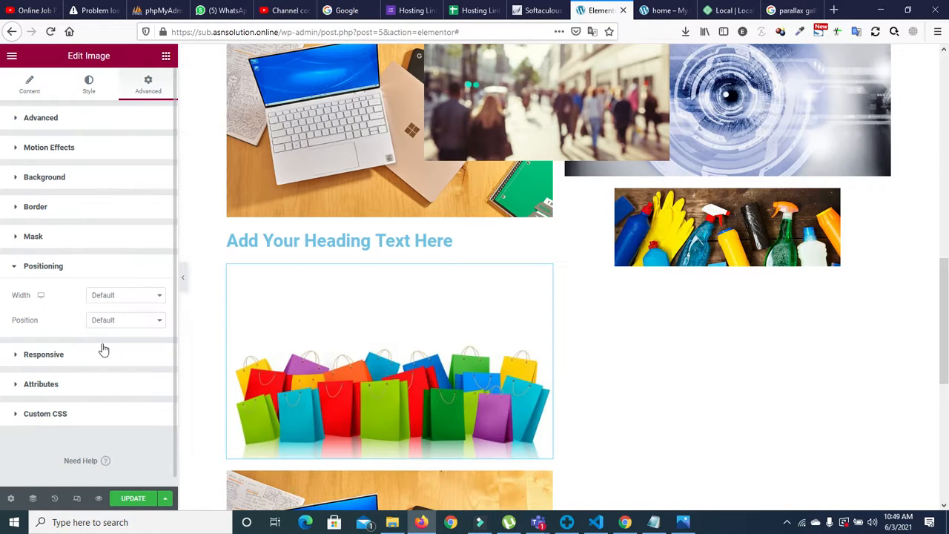
left_click(129, 304)
left_click(112, 297)
left_click(117, 324)
left_click(111, 348)
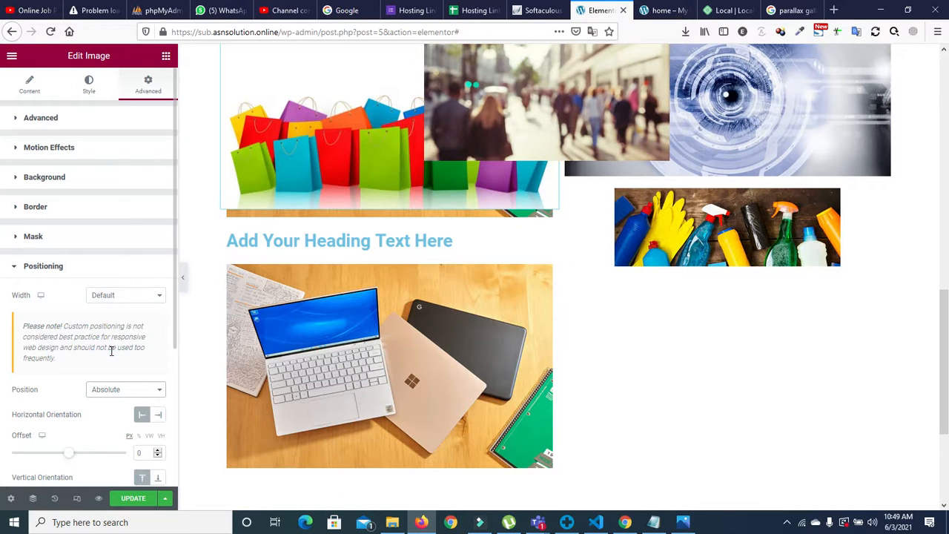
left_click_drag(174, 304, 175, 384)
left_click_drag(68, 348, 84, 354)
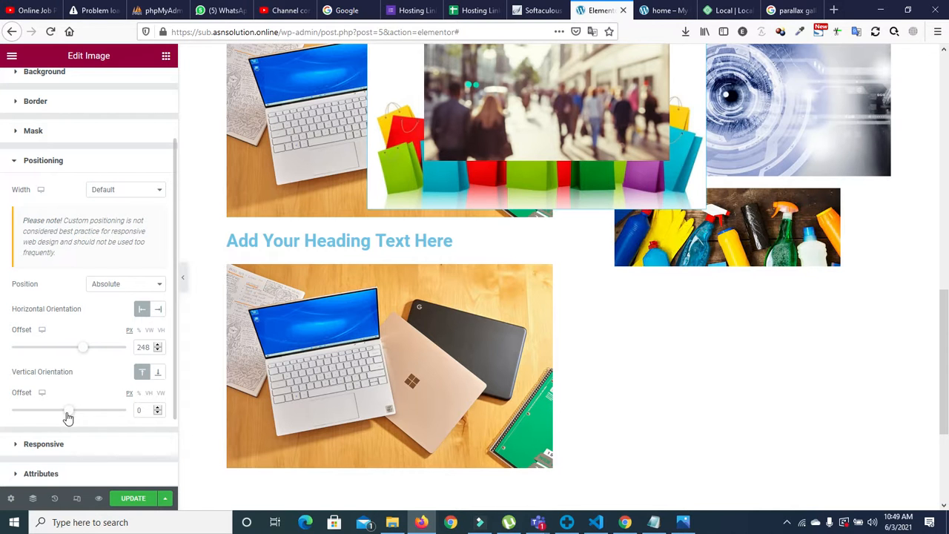
left_click_drag(67, 413, 83, 421)
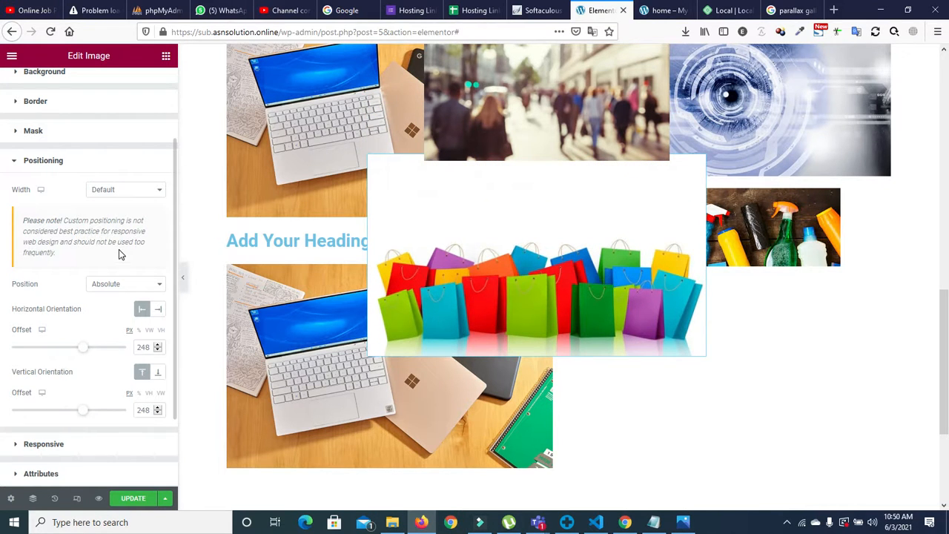
Step: Set the shopping-bags image to a custom 383 px width and 507 horizontal offset
left_click(113, 194)
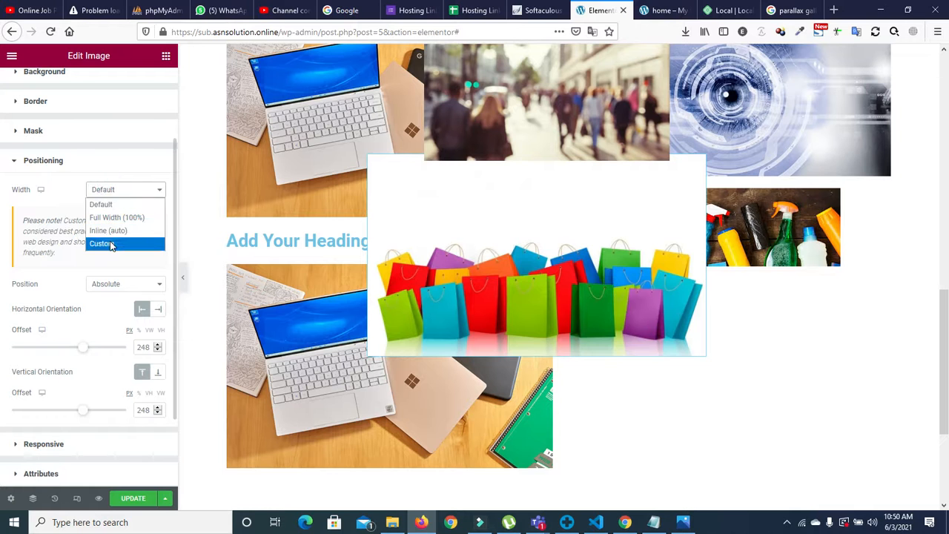
left_click(110, 244)
left_click_drag(12, 228, 52, 235)
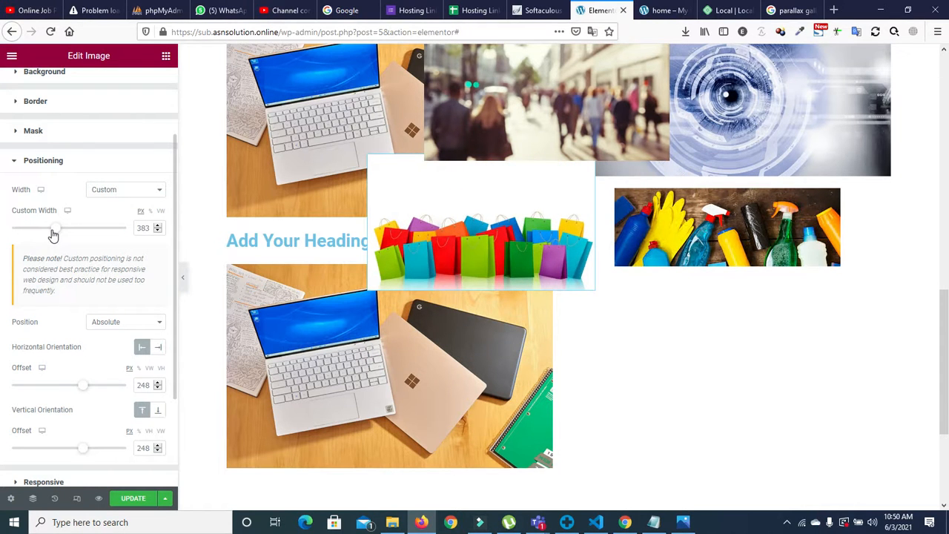
left_click_drag(173, 291, 173, 348)
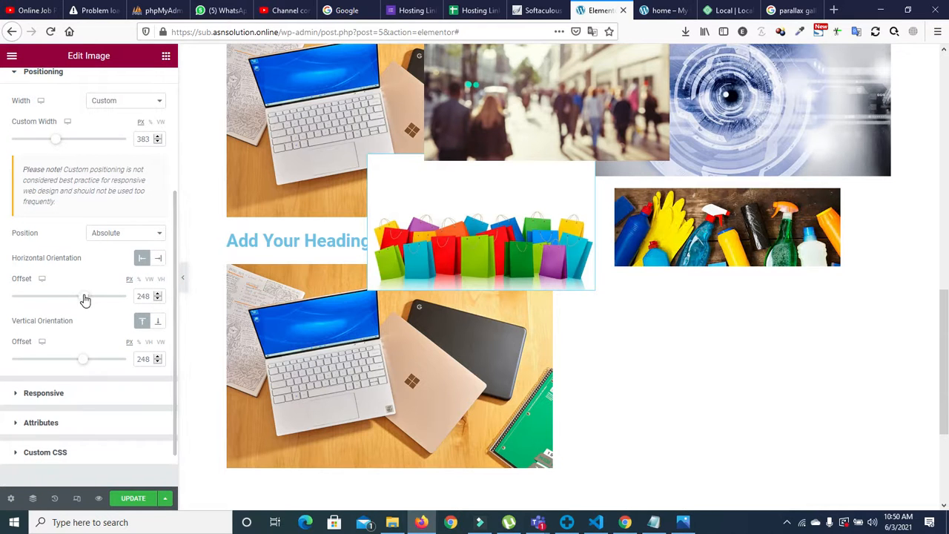
left_click_drag(83, 296, 100, 299)
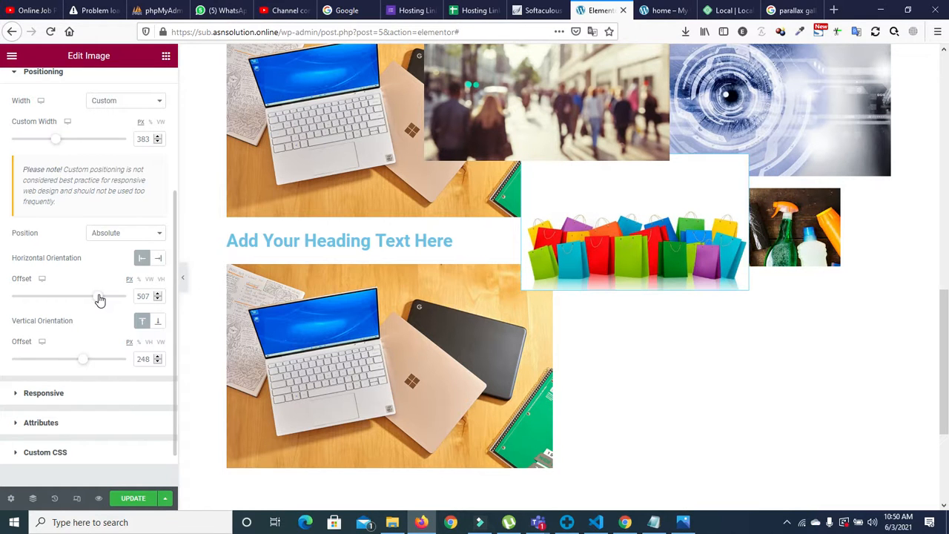
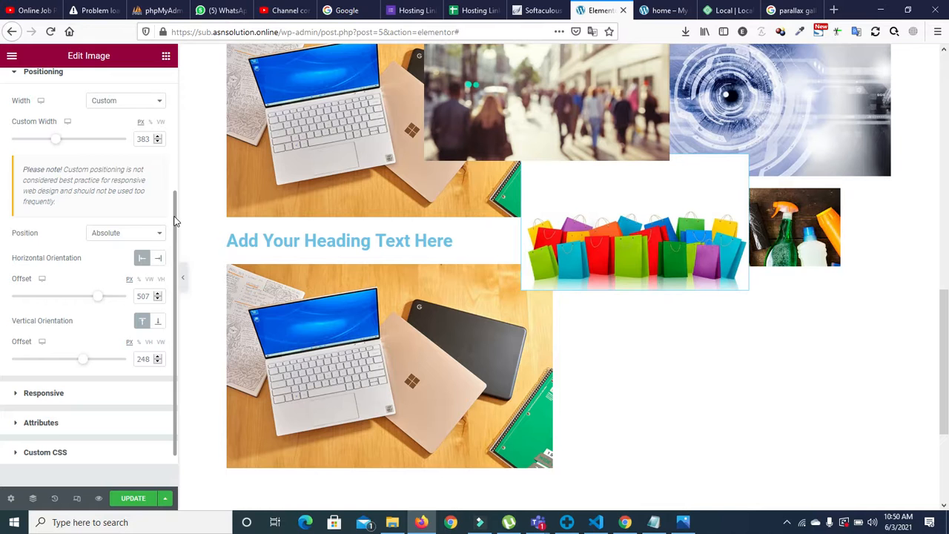
Step: Give the shopping-bags image a Z-index of 2 so it sits in front of the street photo
left_click_drag(174, 221, 148, 78)
left_click(18, 119)
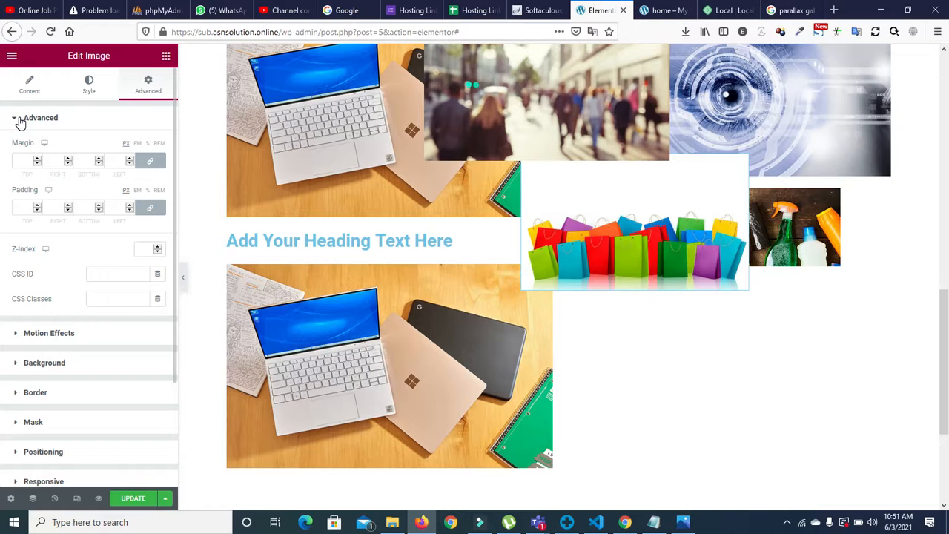
left_click(149, 249)
type("100")
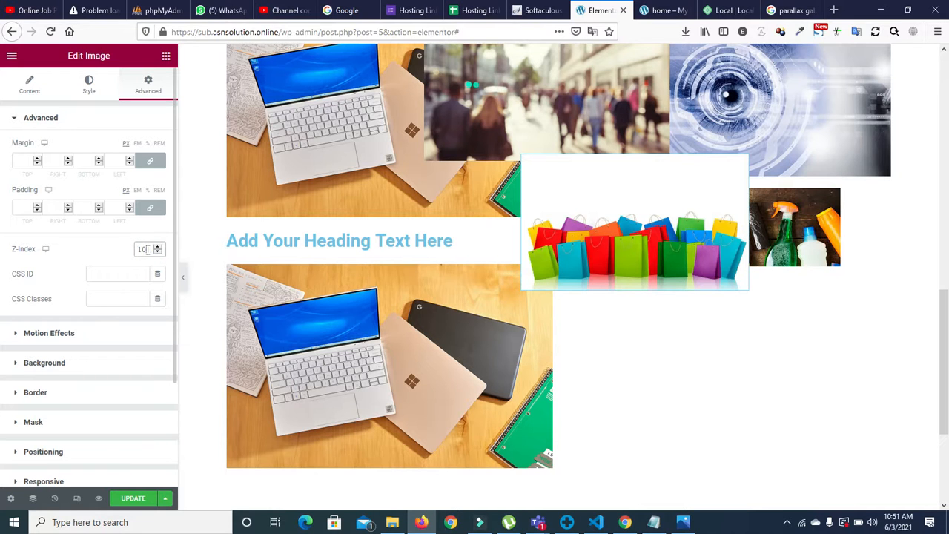
key("BackSpace")
key("BackSpace")
key("BackSpace")
key("Up")
key("BackSpace")
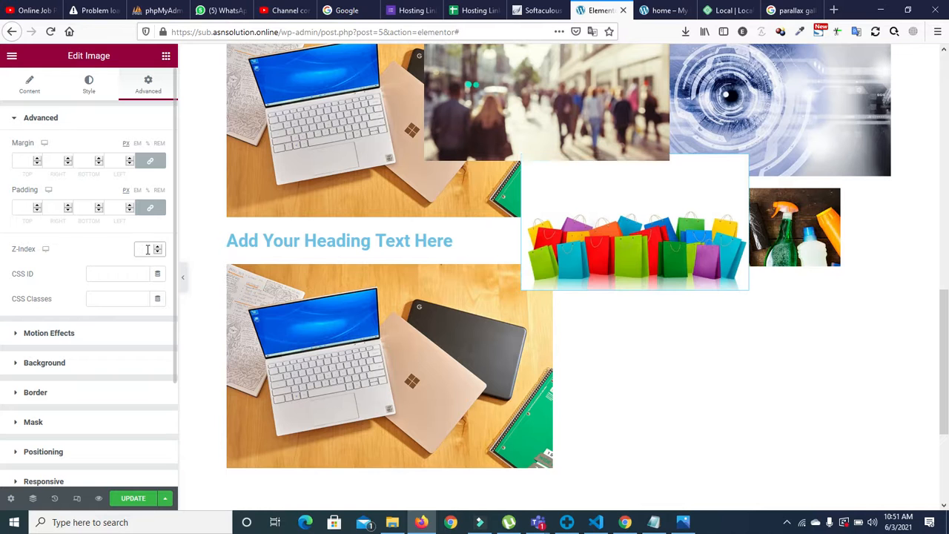
type("2")
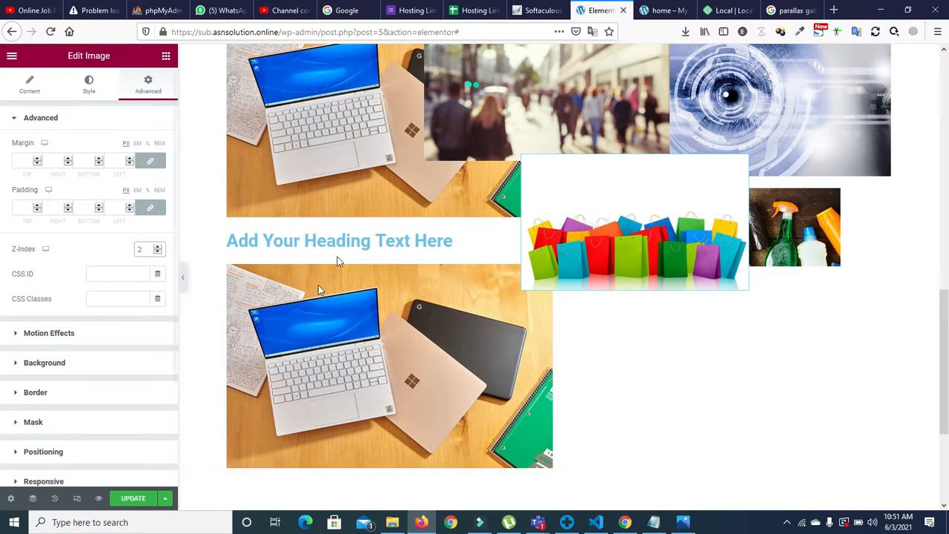
Step: Widen the shopping-bags image to 389 px and offset it 517 horizontally, 186 vertically
left_click_drag(173, 244, 173, 339)
left_click(77, 324)
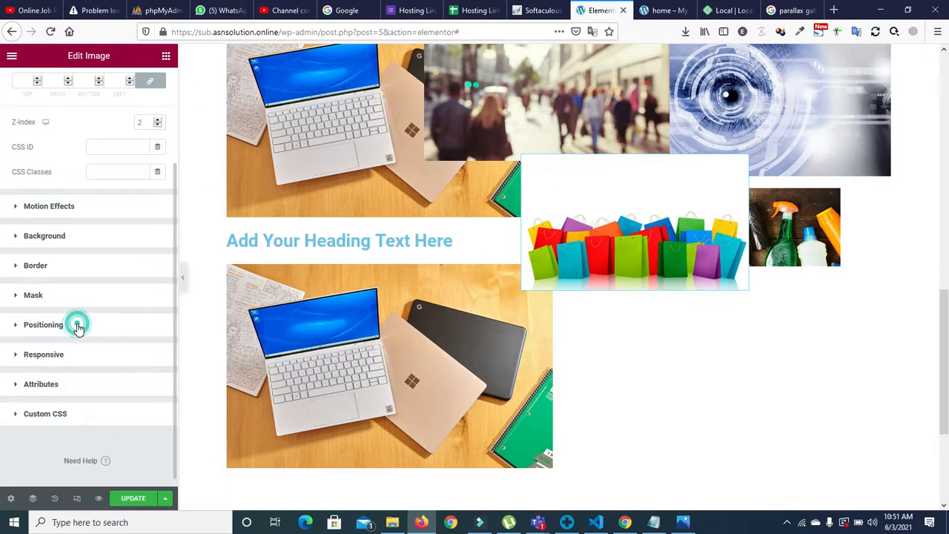
left_click_drag(174, 298, 174, 339)
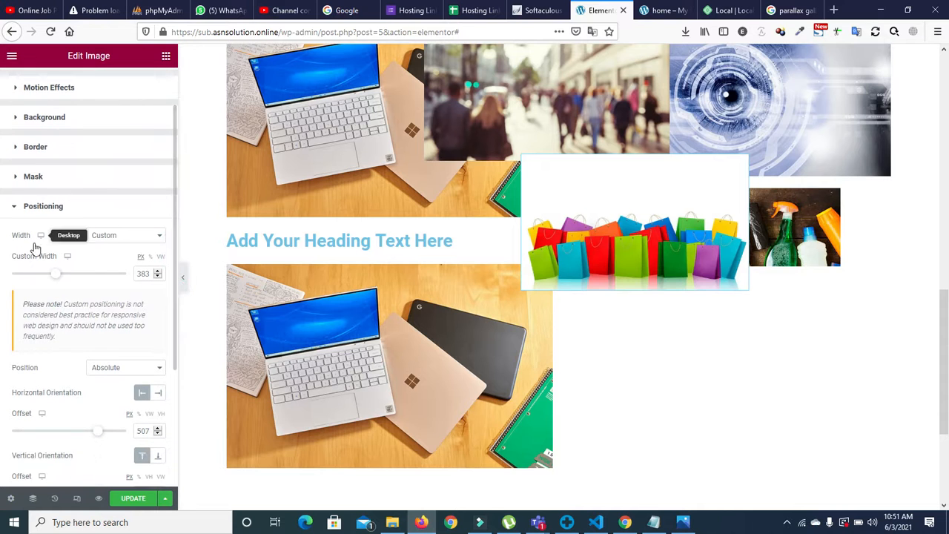
left_click_drag(56, 274, 55, 276)
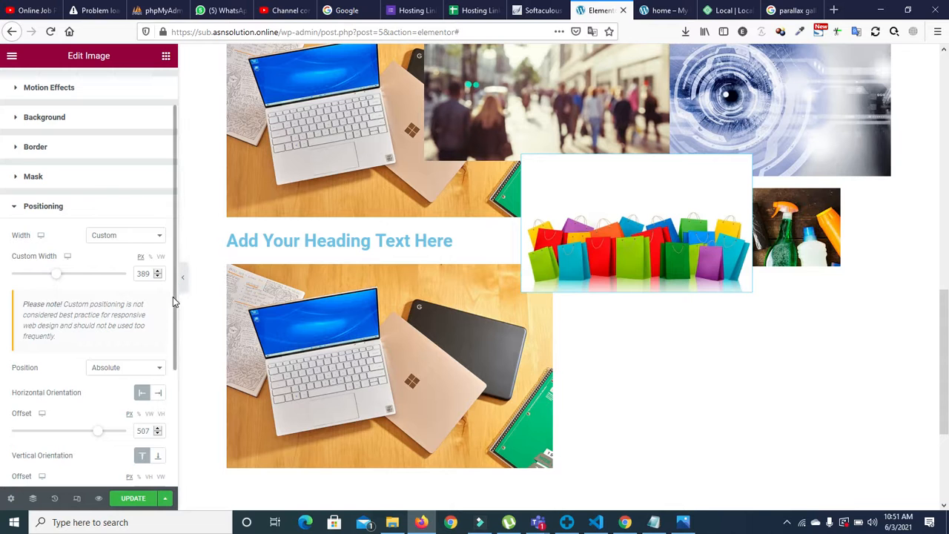
scroll(173, 297, "down", 3)
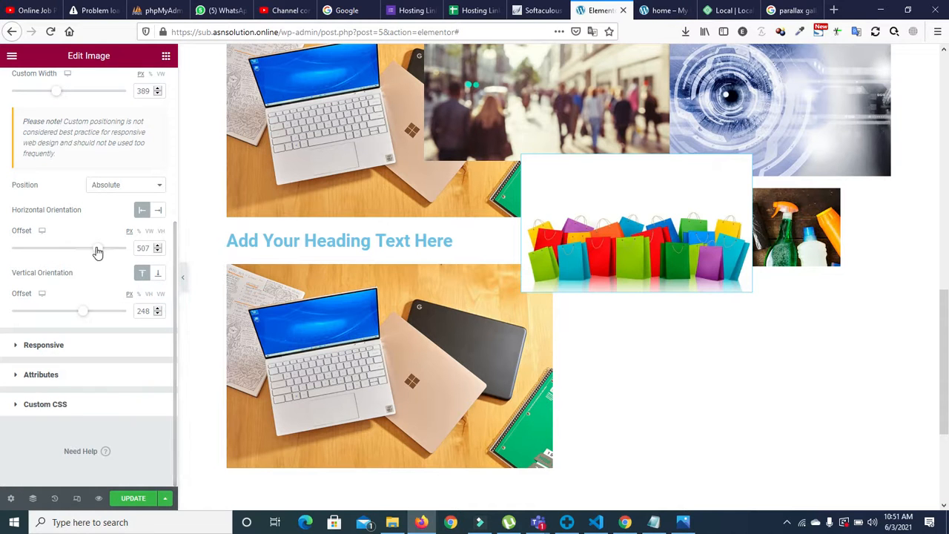
left_click_drag(97, 250, 98, 251)
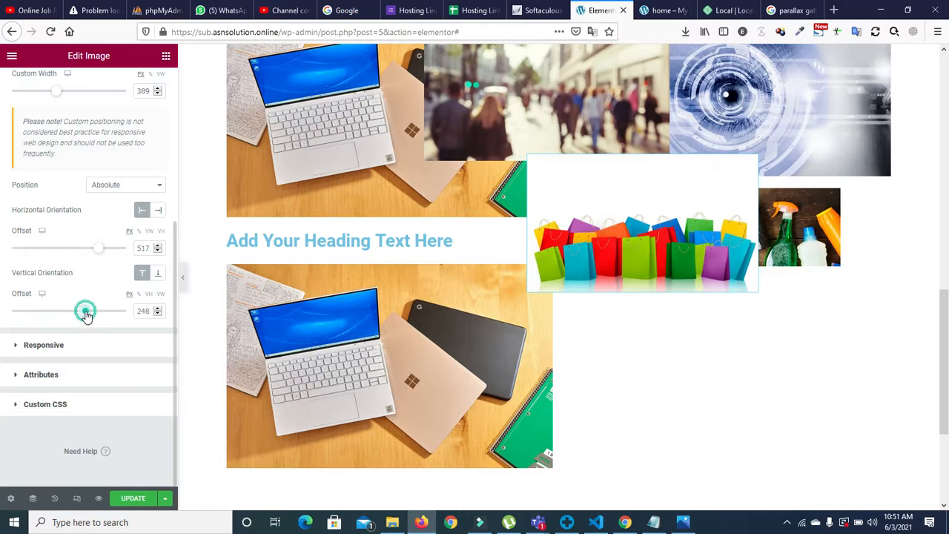
left_click_drag(87, 312, 84, 311)
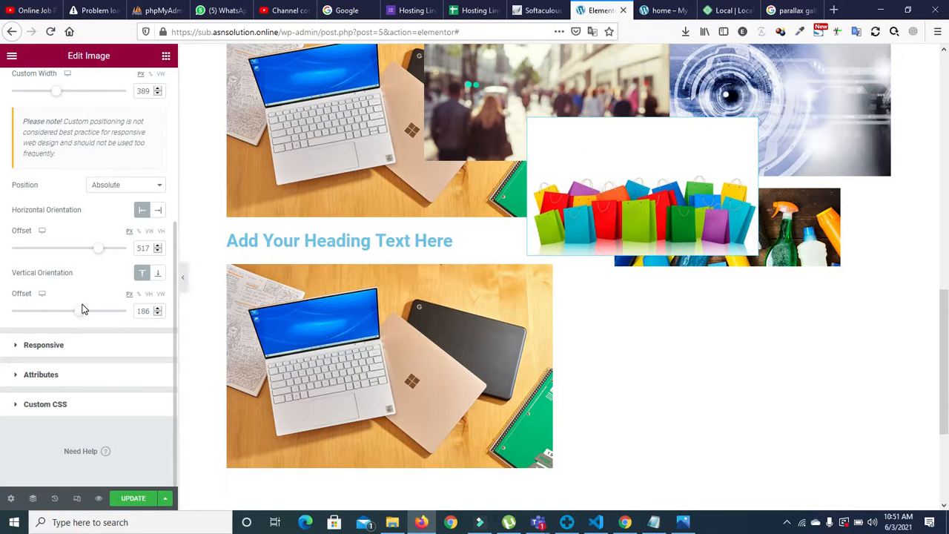
Step: Swap the lower laptop image for 3column34.jpg and delete the placeholder heading above it
left_click(369, 339)
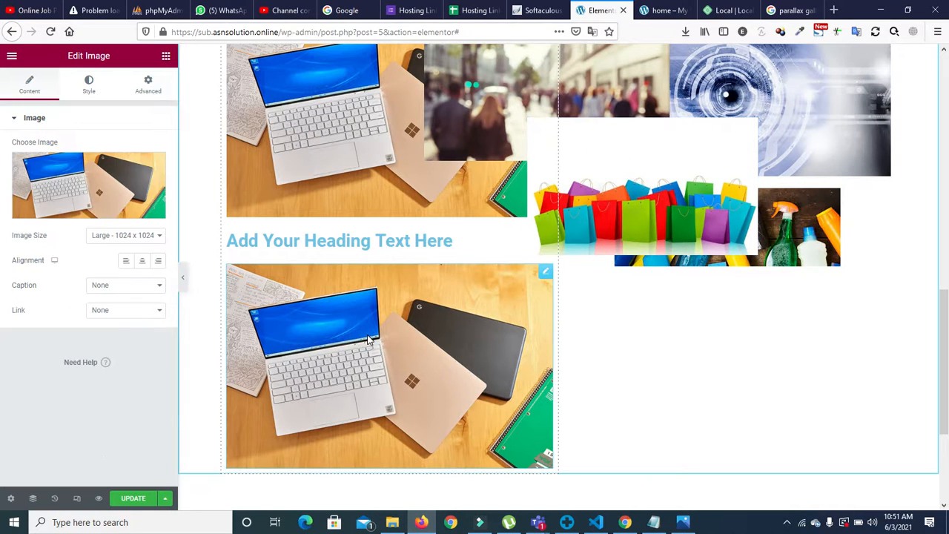
left_click(126, 195)
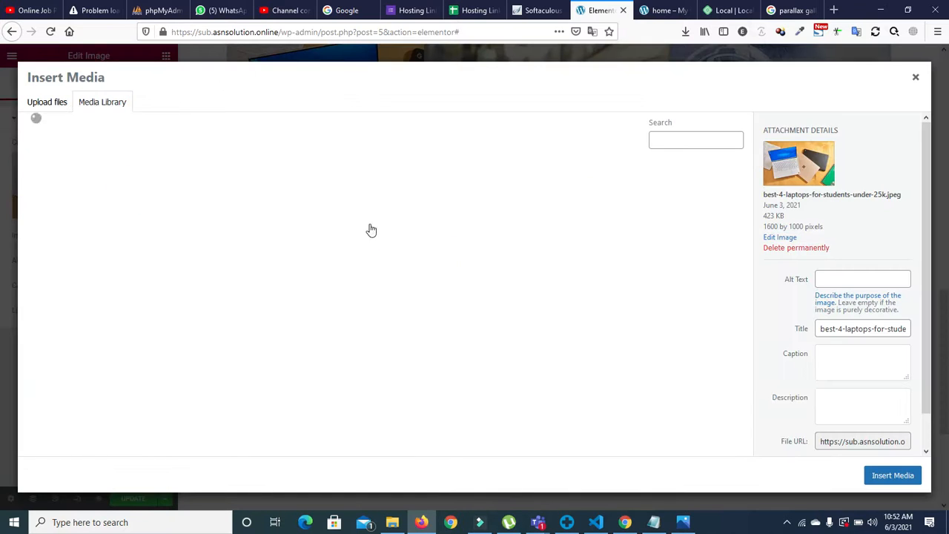
left_click(586, 211)
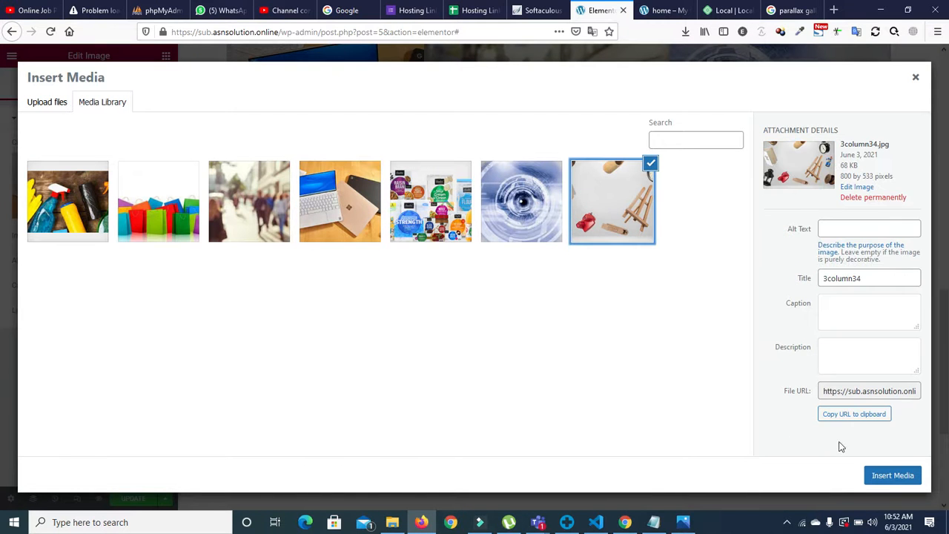
left_click(890, 475)
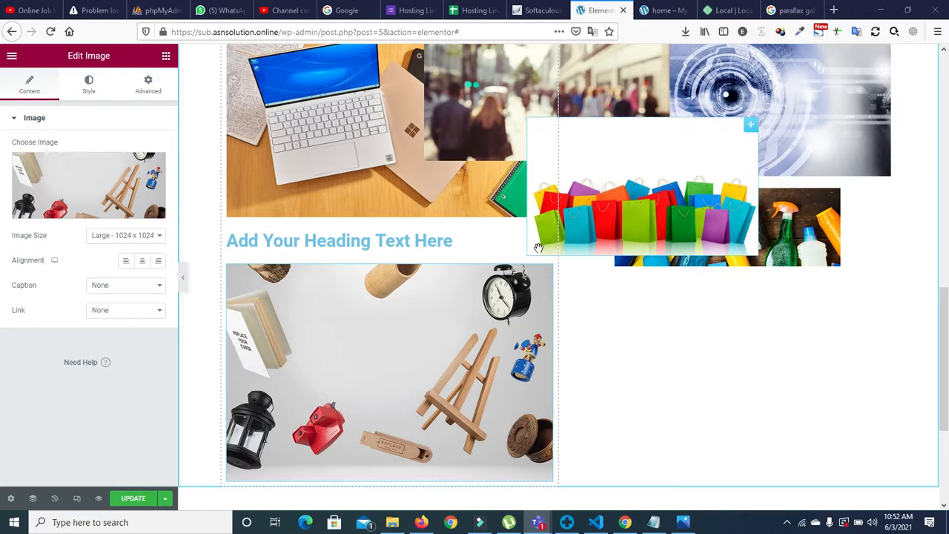
right_click(486, 245)
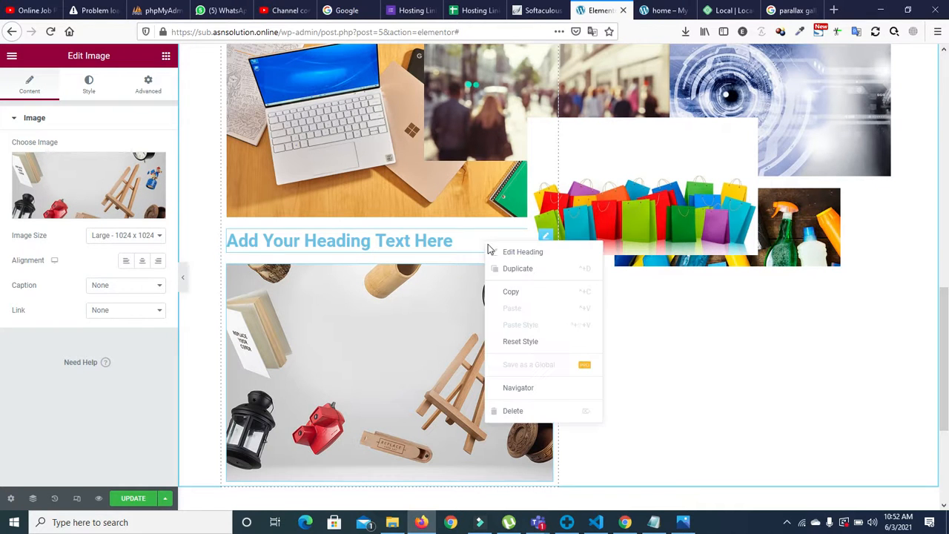
left_click(516, 411)
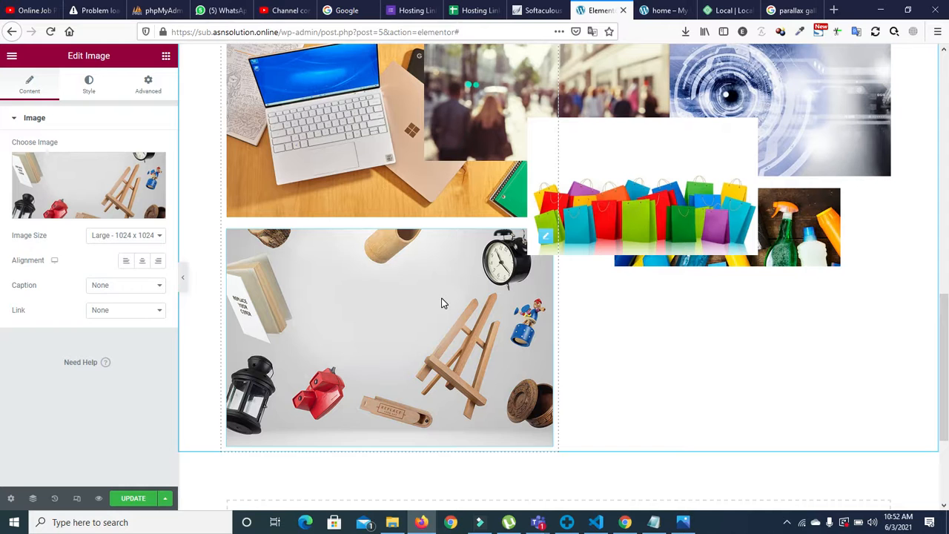
Step: Set the easel image's position to Absolute
left_click(148, 86)
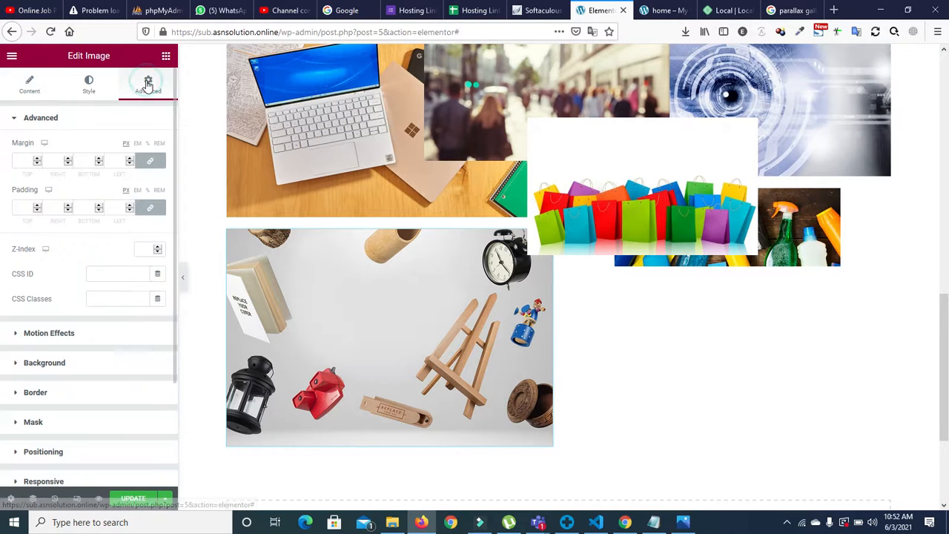
scroll(173, 250, "down", 3)
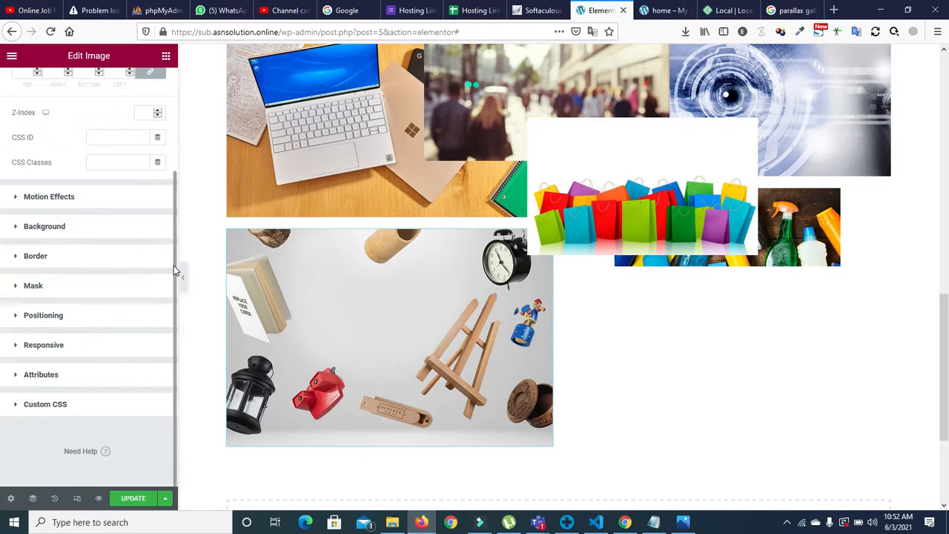
left_click(15, 316)
left_click(117, 324)
left_click(106, 346)
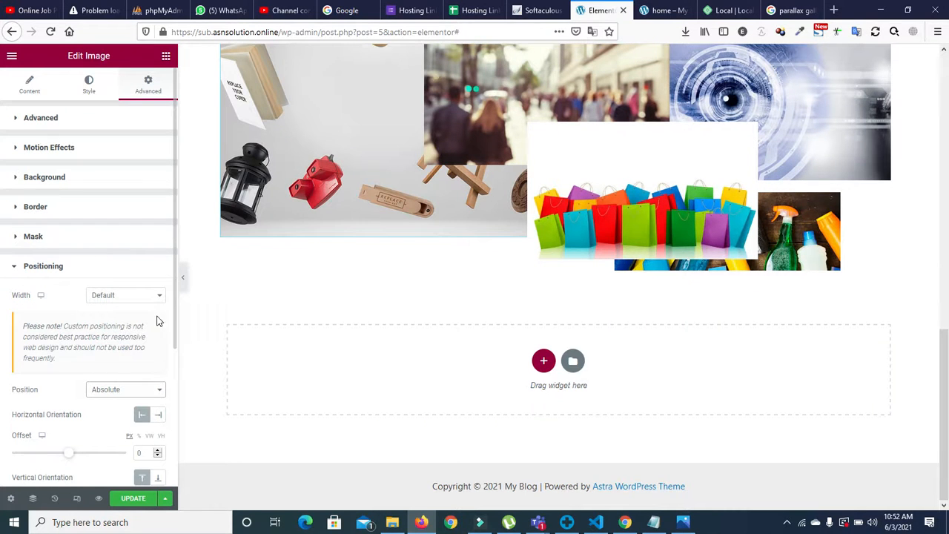
Step: Offset the easel image 148 px horizontally and 111 px vertically across the laptop photo
left_click_drag(175, 314, 170, 408)
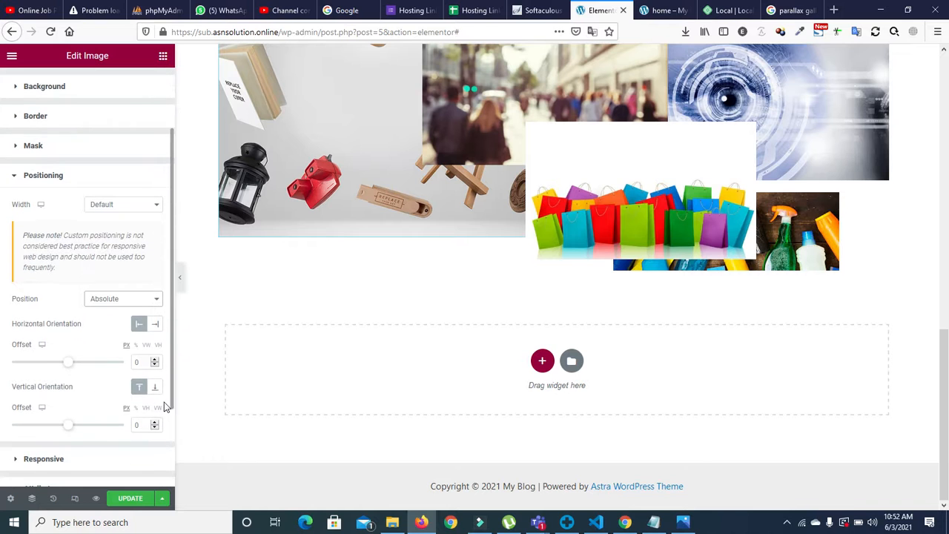
left_click_drag(68, 362, 77, 370)
left_click(69, 426)
left_click_drag(68, 428, 69, 430)
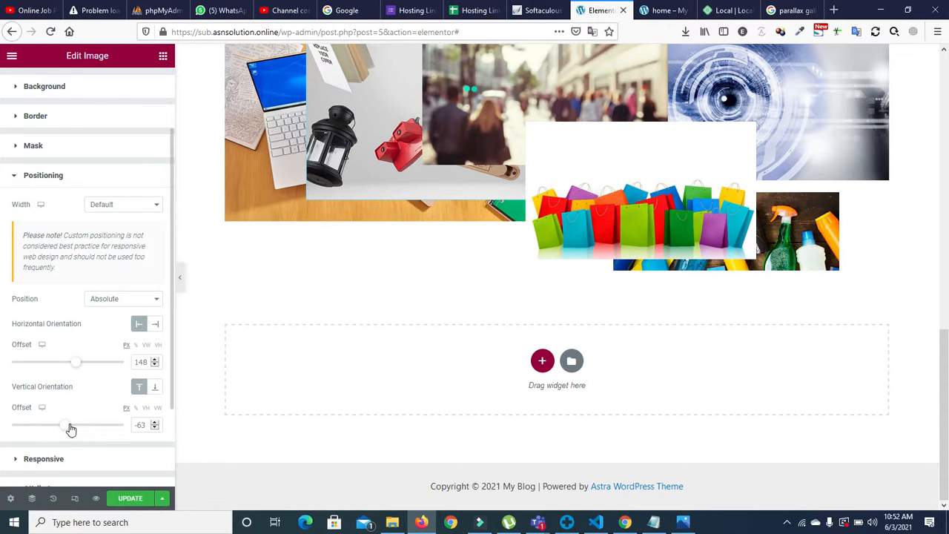
left_click_drag(71, 429, 75, 428)
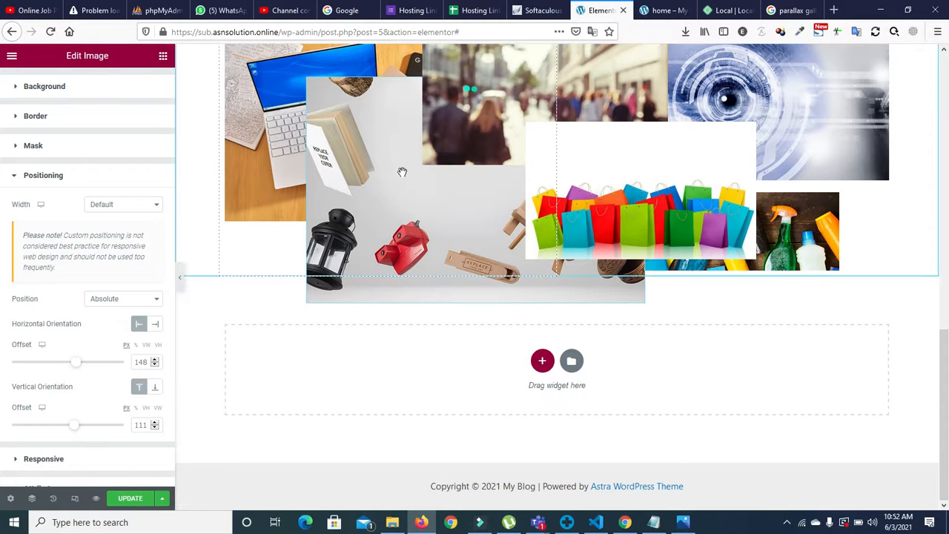
left_click_drag(947, 362, 948, 336)
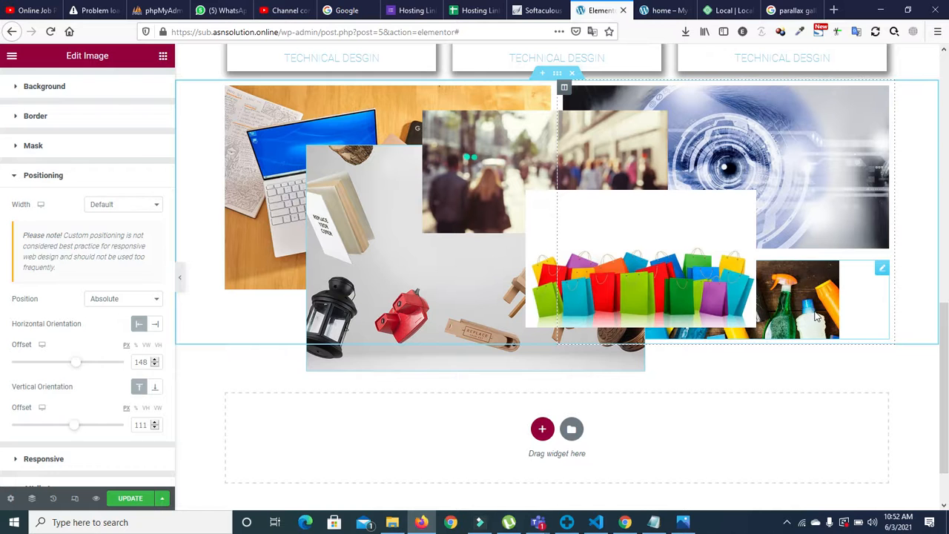
left_click(816, 317)
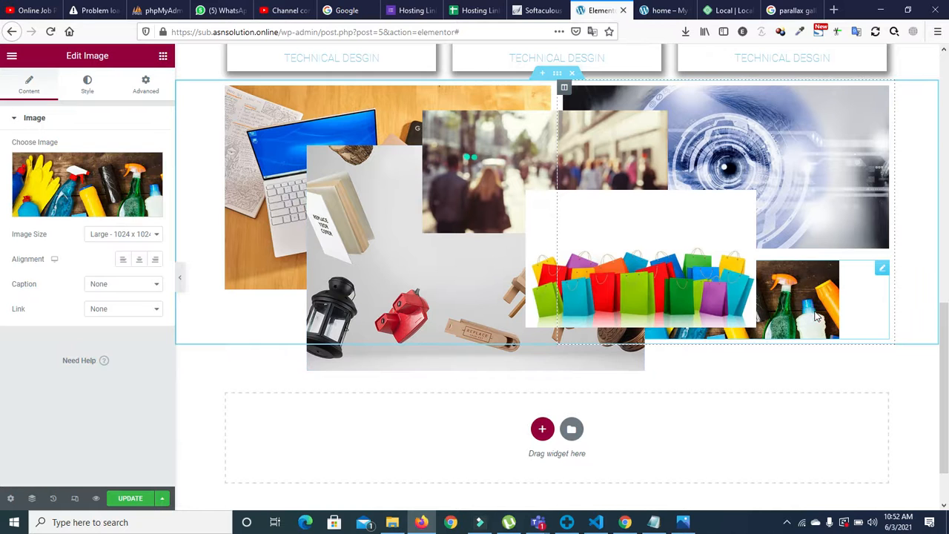
Step: Unlink the cleaning-products image's margins and set its top margin to 38 px
left_click(144, 85)
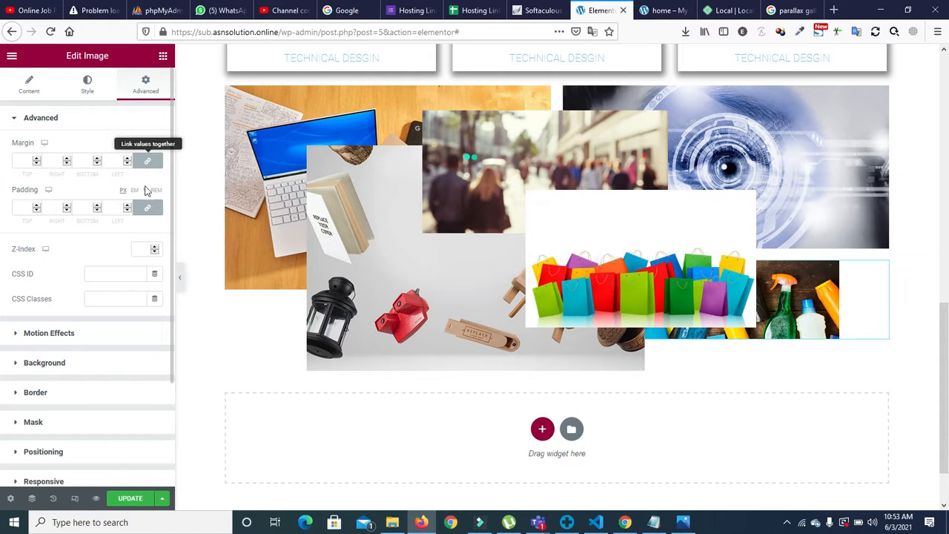
left_click(146, 161)
left_click(37, 158)
left_click(37, 158)
left_click(38, 158)
left_click(37, 158)
left_click(37, 158)
left_click(37, 158)
left_click(37, 158)
left_click(37, 158)
left_click(37, 158)
left_click(37, 158)
left_click(37, 158)
left_click(37, 158)
left_click(37, 158)
left_click(37, 158)
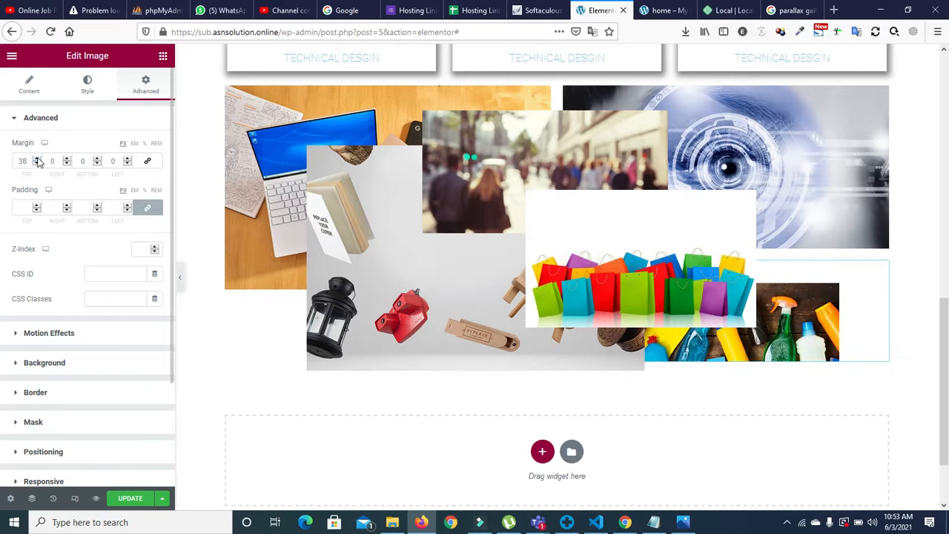
scroll(497, 317, "down", 1)
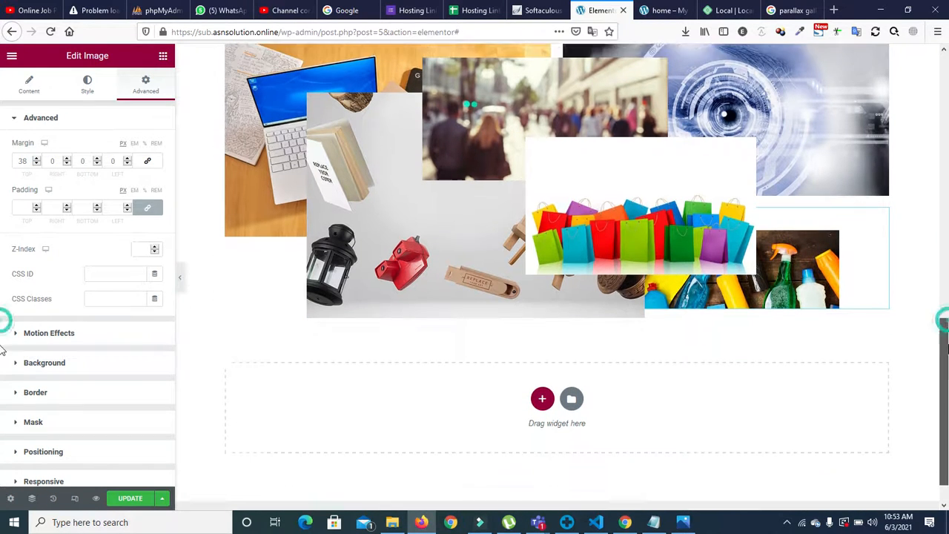
left_click(162, 55)
Step: Add a Heading widget and change its title to 'Gct Sahiwal Technical Design'
left_click_drag(128, 167, 279, 227)
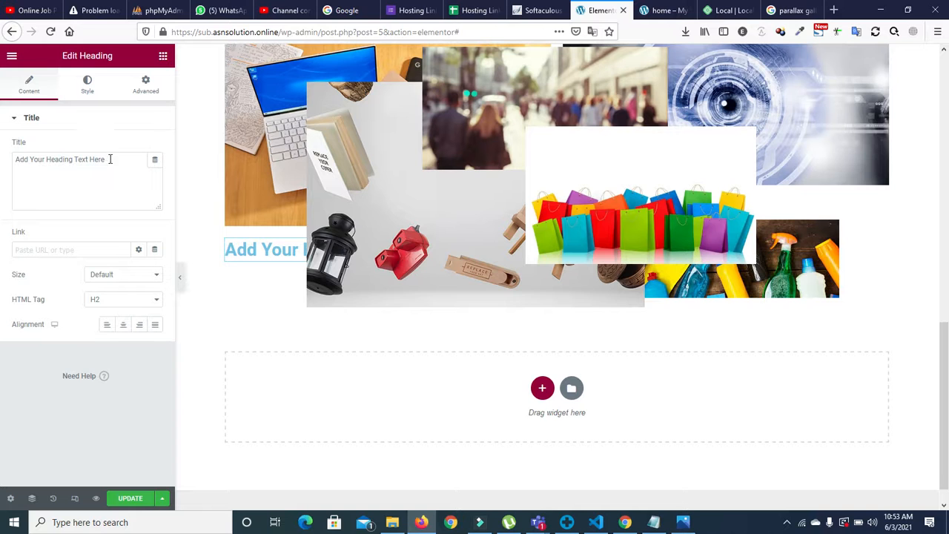
left_click_drag(118, 159, 6, 167)
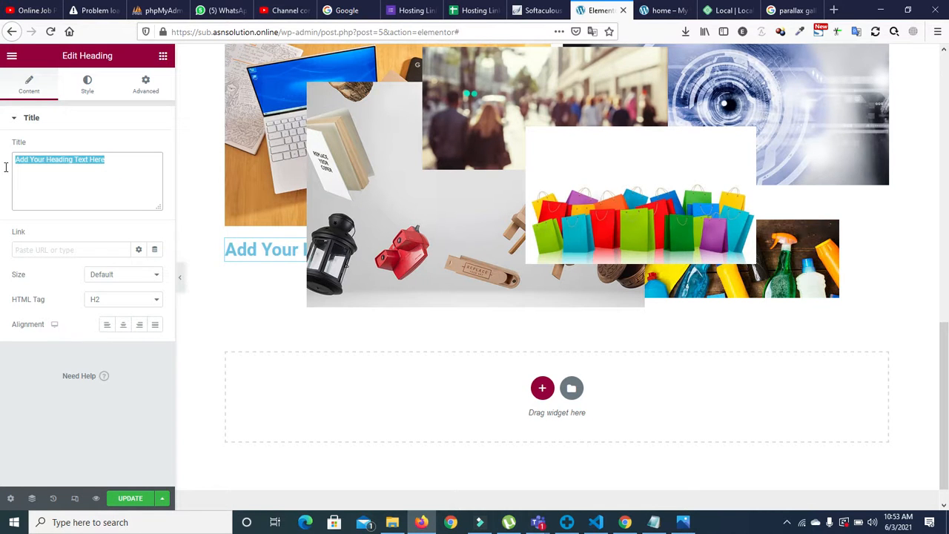
type("Gct Sahiwal Technical Design")
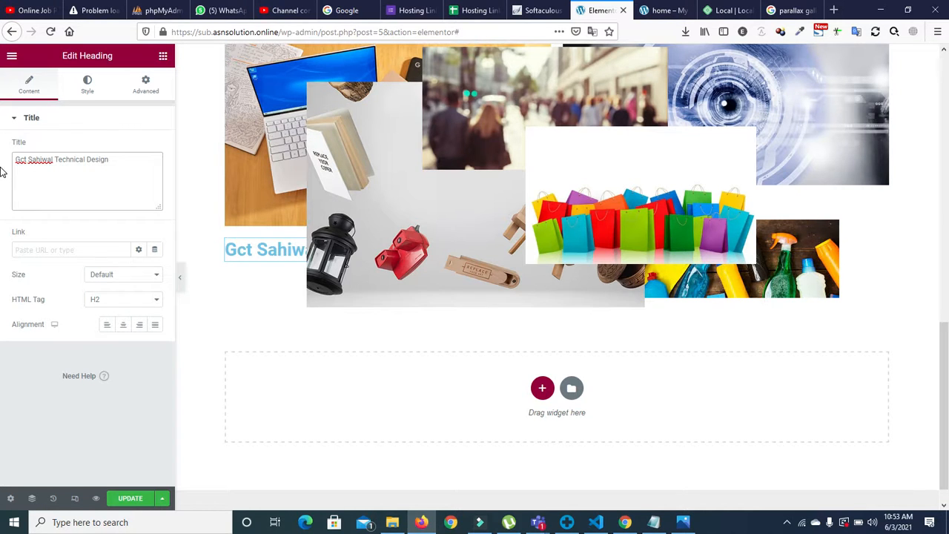
left_click(86, 85)
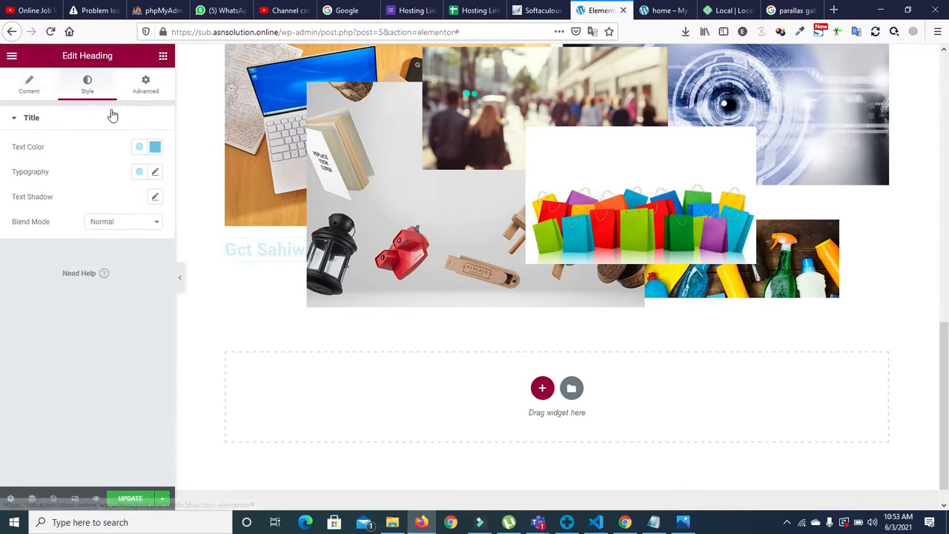
Step: Colour the heading with the Secondary dark grey and set its font weight to 800
left_click(139, 147)
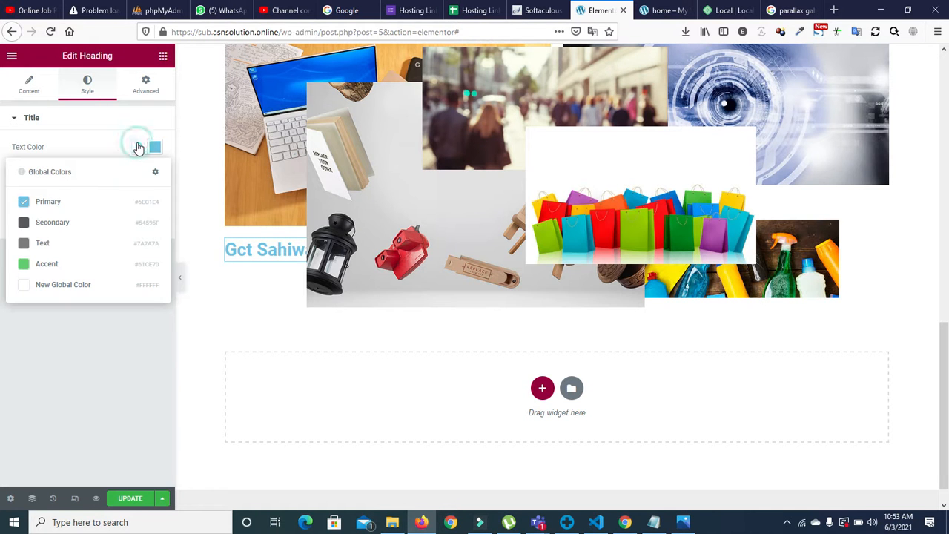
left_click(67, 224)
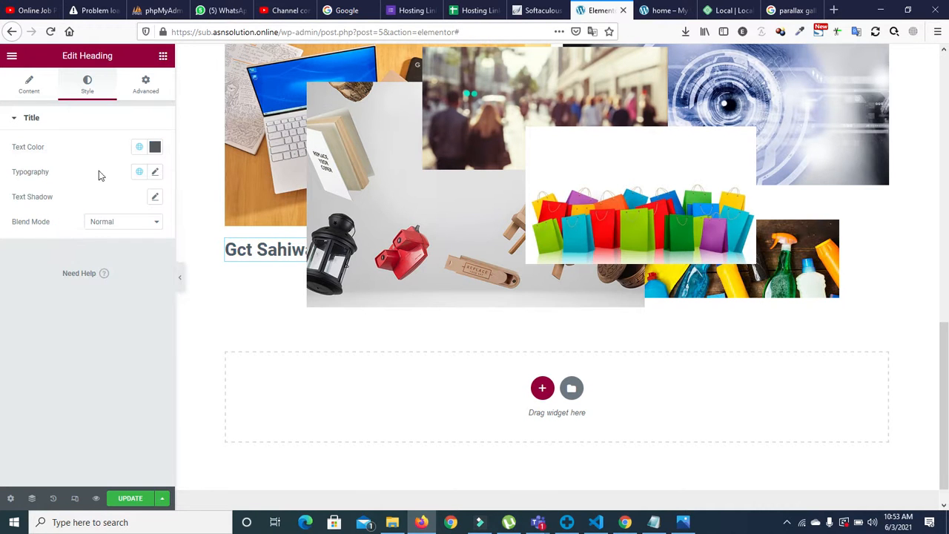
left_click(155, 172)
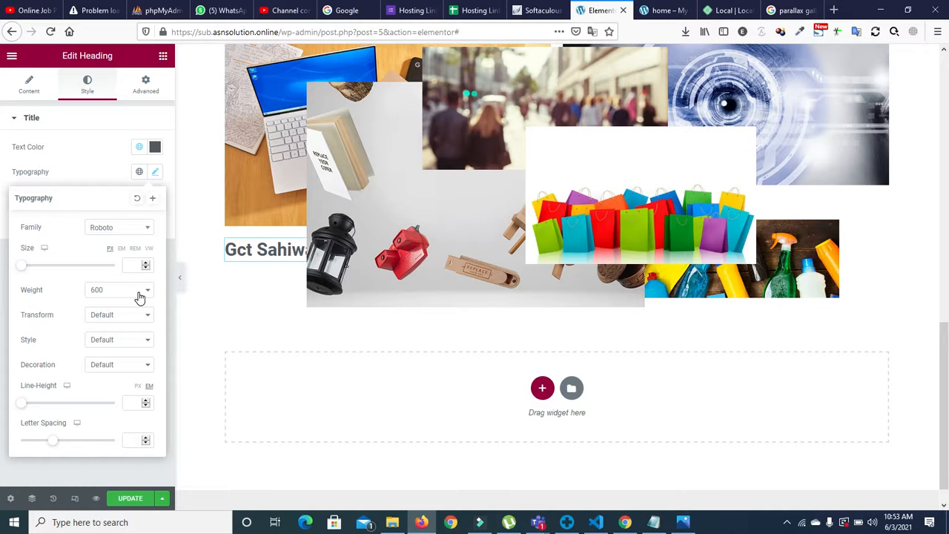
left_click(139, 297)
left_click(121, 396)
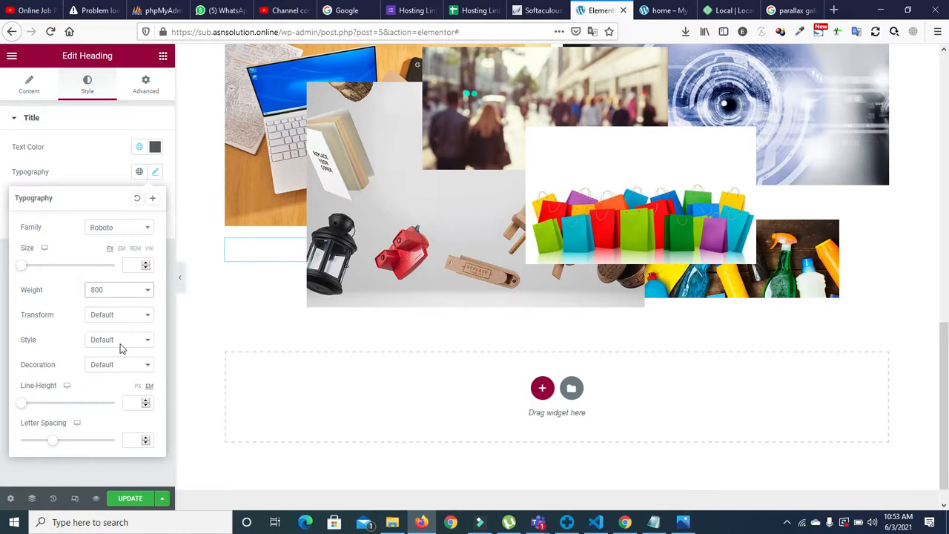
Step: Make the heading uppercase and raise its font size to 54 px
left_click(124, 321)
left_click(122, 344)
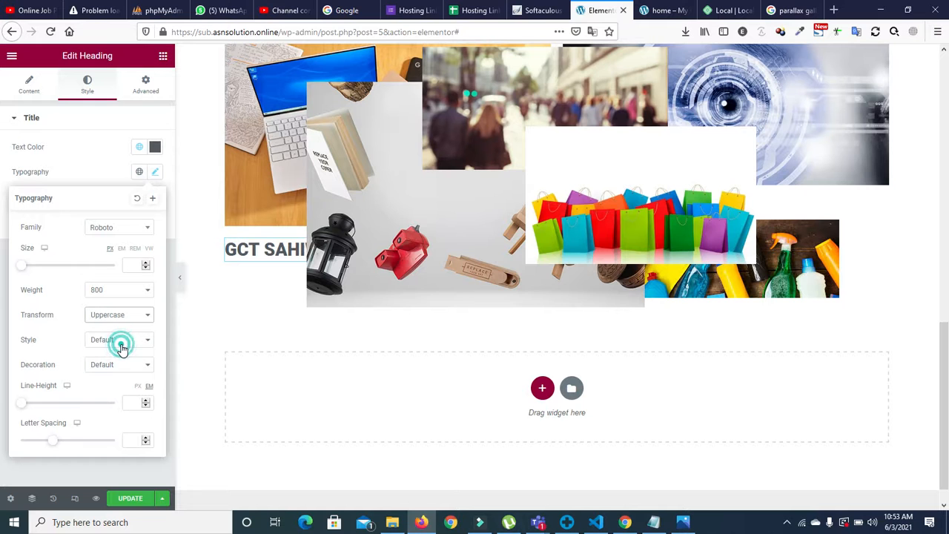
left_click(121, 321)
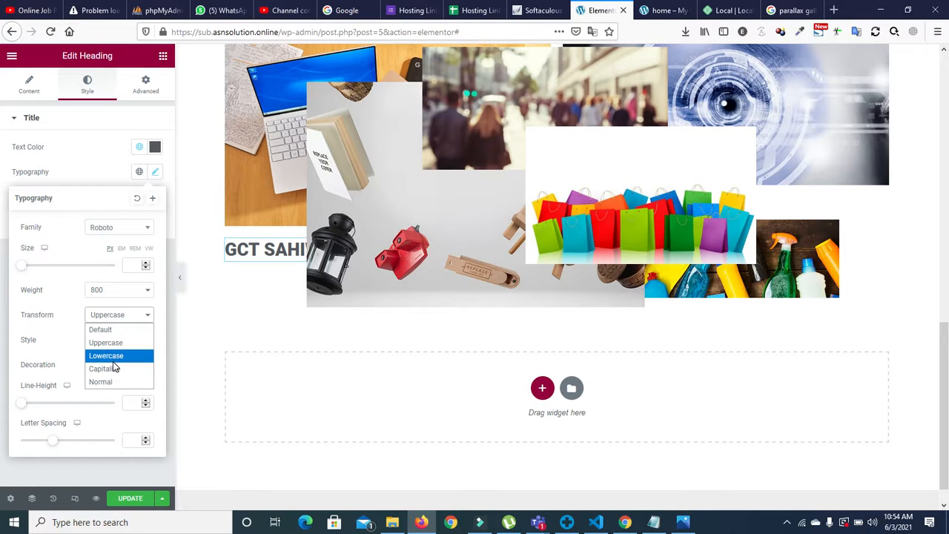
left_click(114, 368)
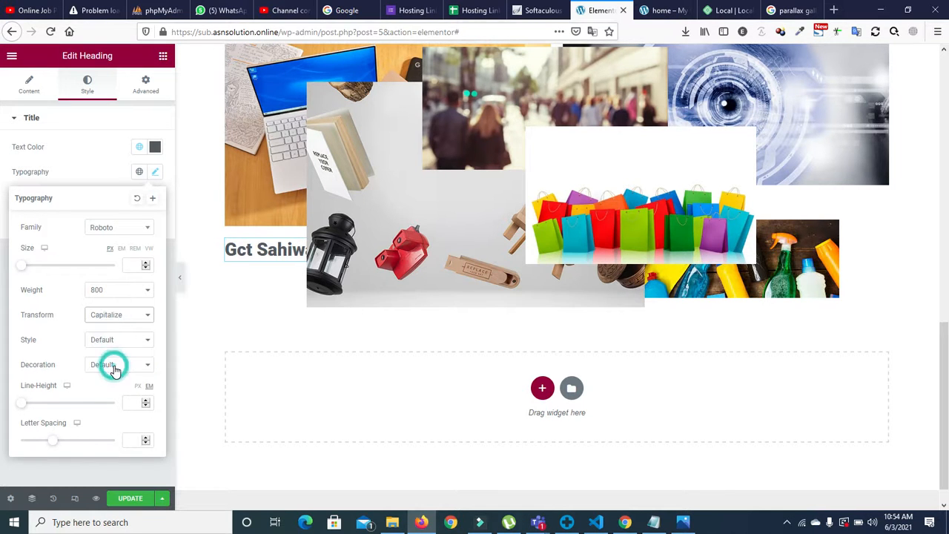
left_click(117, 320)
left_click(117, 342)
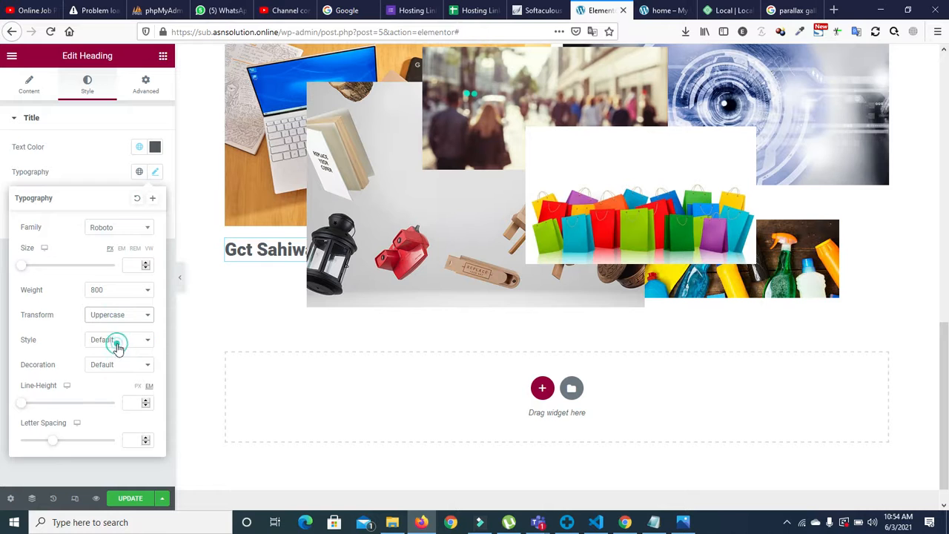
left_click(146, 264)
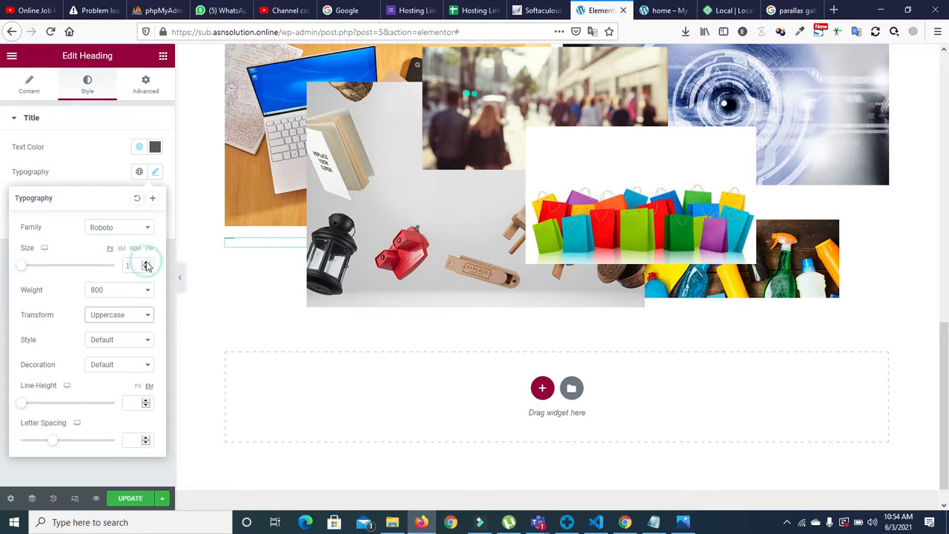
left_click_drag(146, 266, 146, 266)
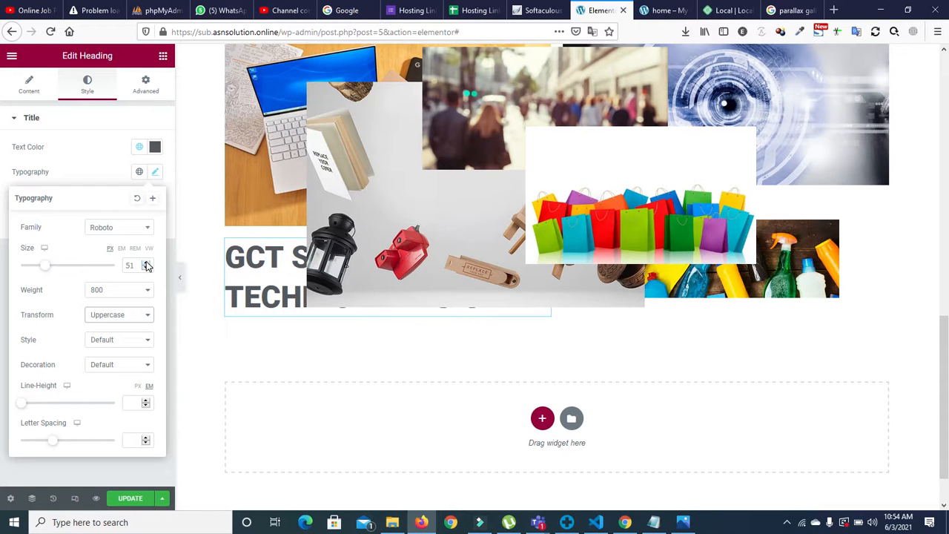
left_click_drag(146, 266, 147, 265)
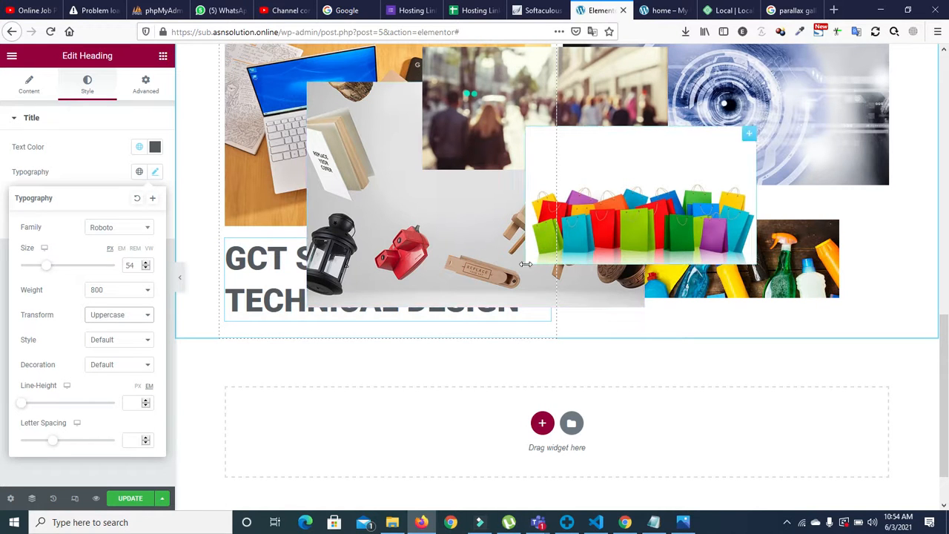
left_click_drag(535, 315, 538, 329)
left_click(552, 341)
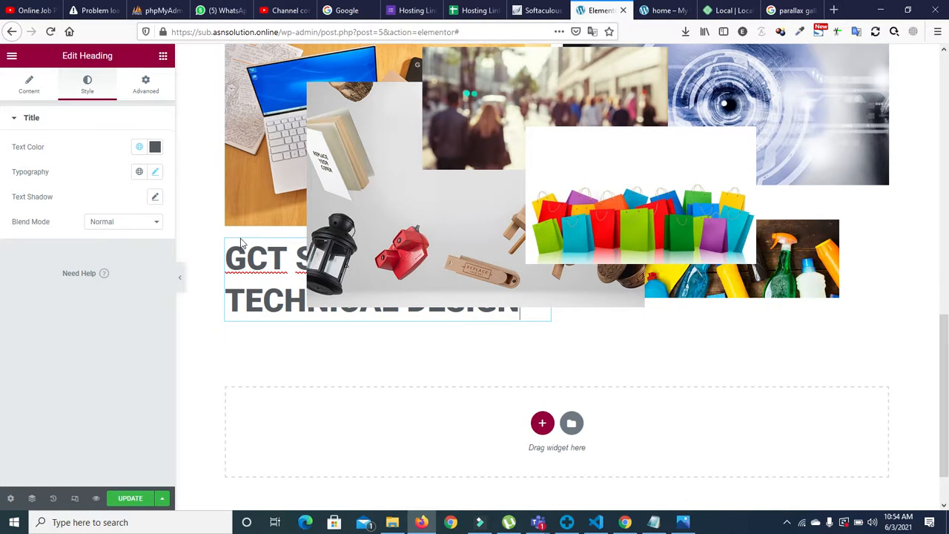
left_click_drag(224, 254, 542, 246)
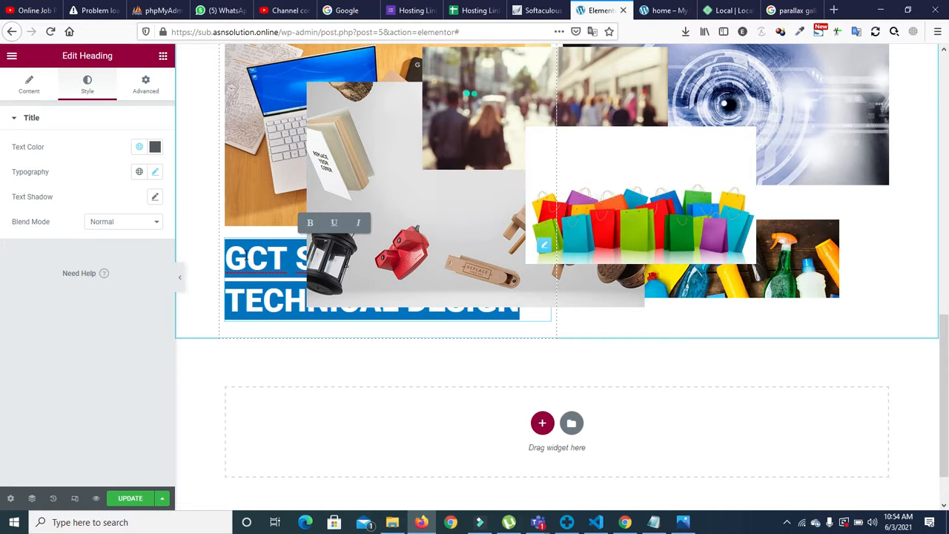
key("BackSpace")
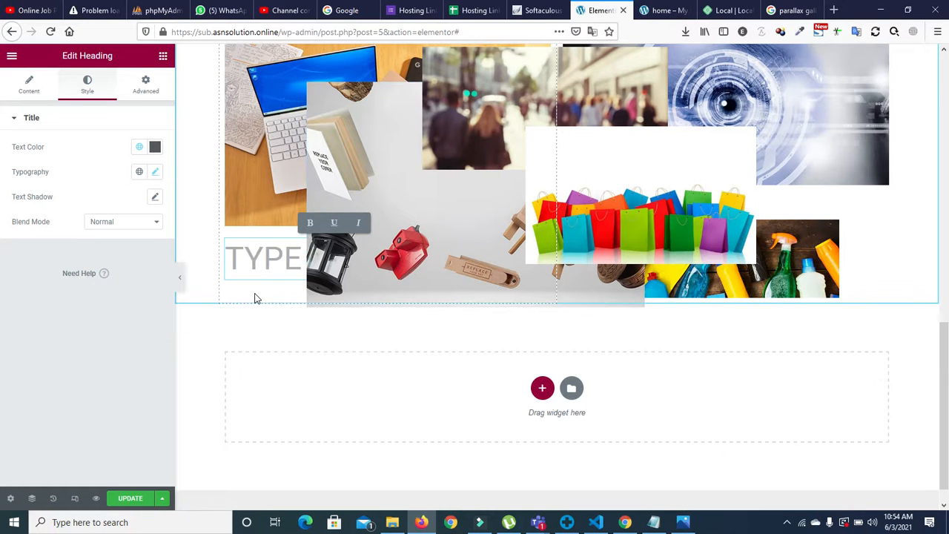
left_click(236, 255)
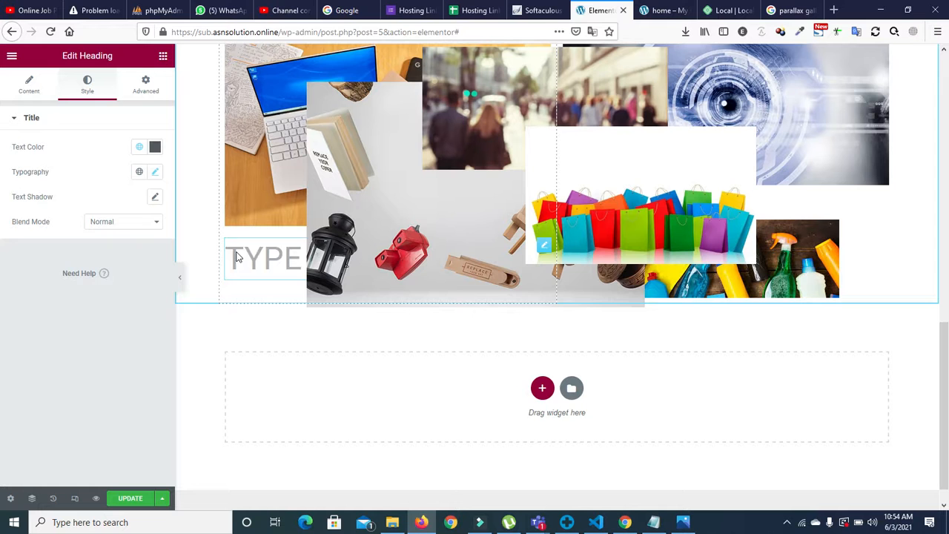
left_click(252, 297)
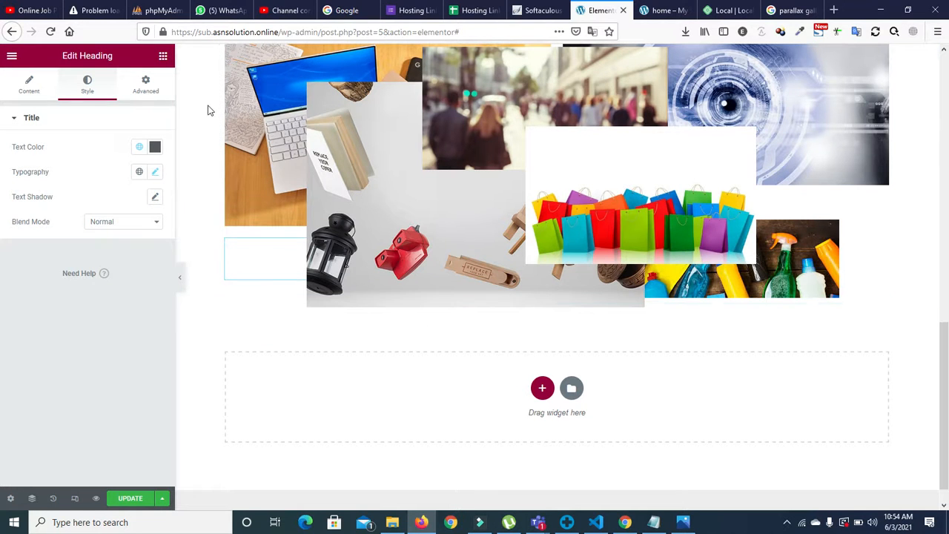
left_click(163, 57)
left_click_drag(137, 185, 577, 308)
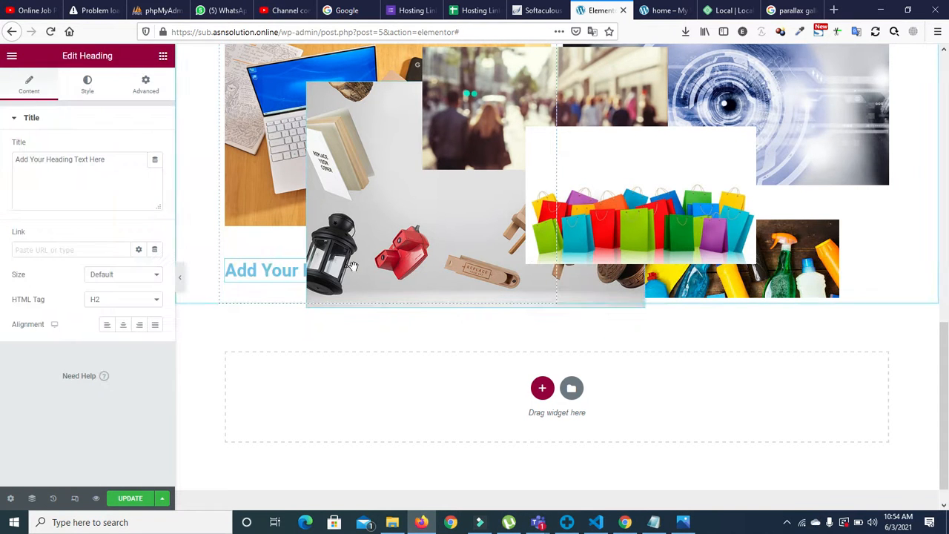
triple_click(258, 271)
type("50")
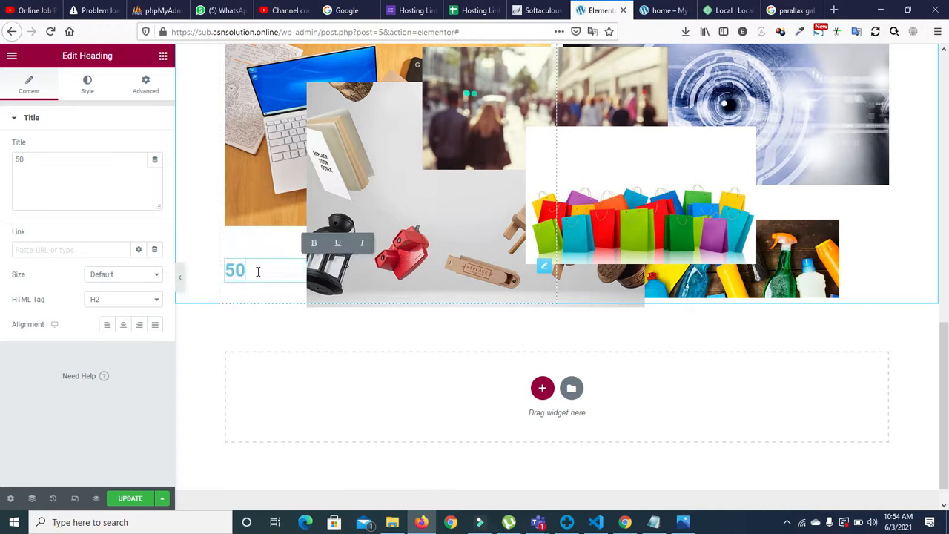
key("BackSpace")
key("BackSpace")
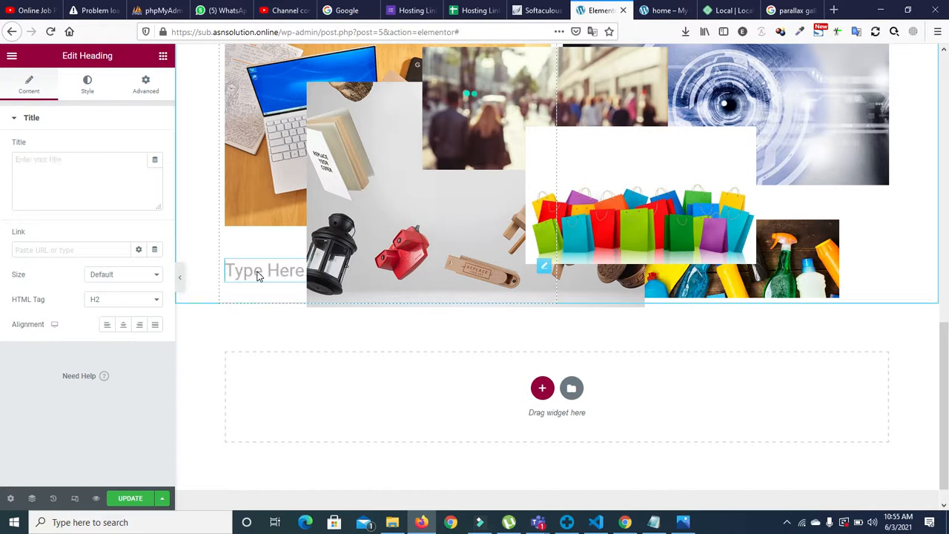
type("50")
key("BackSpace")
key("BackSpace")
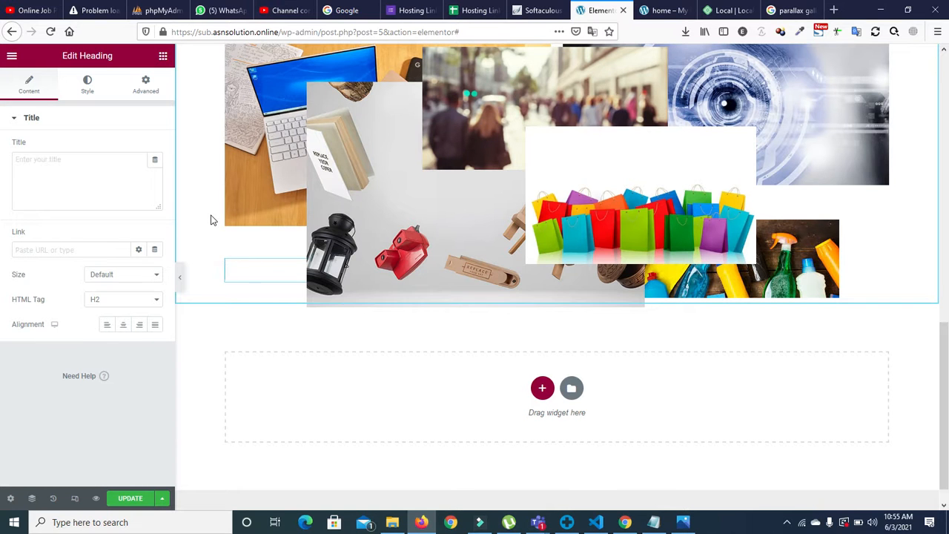
left_click(263, 246)
left_click(264, 258)
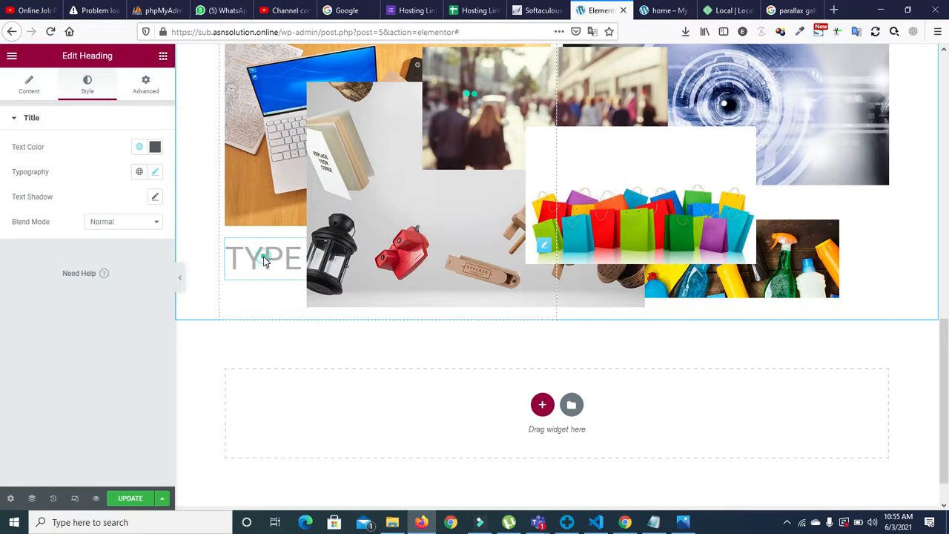
type("GCT S")
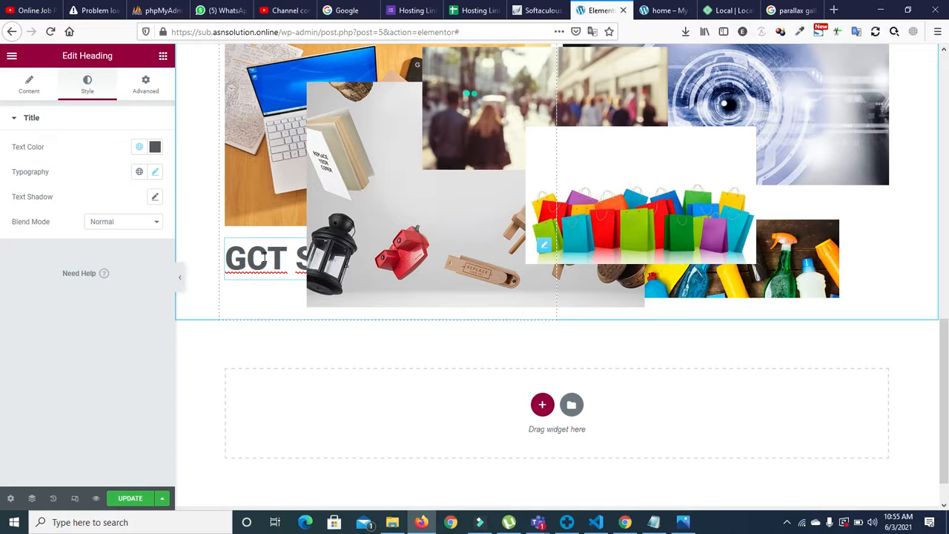
type("TECHNICAL DESIGN")
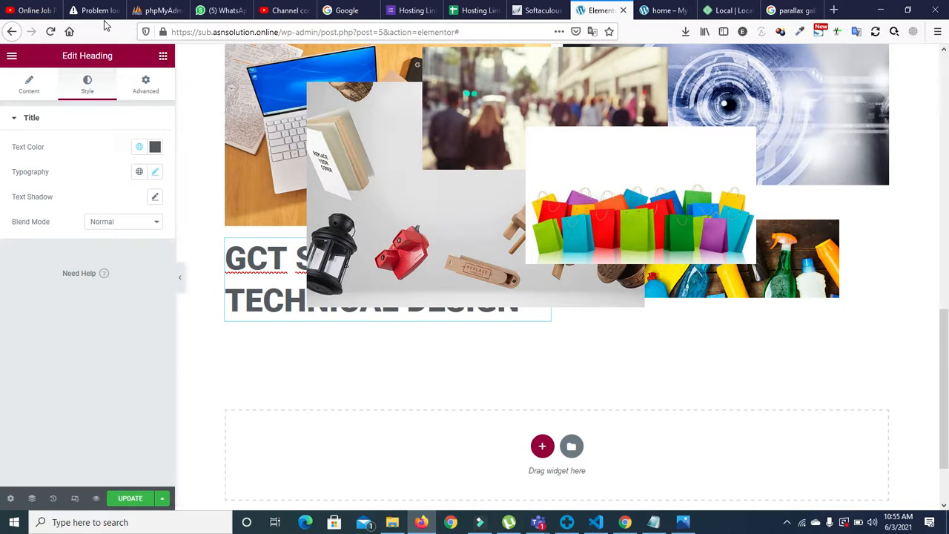
Step: Raise the heading's Z-index to 3
left_click(152, 98)
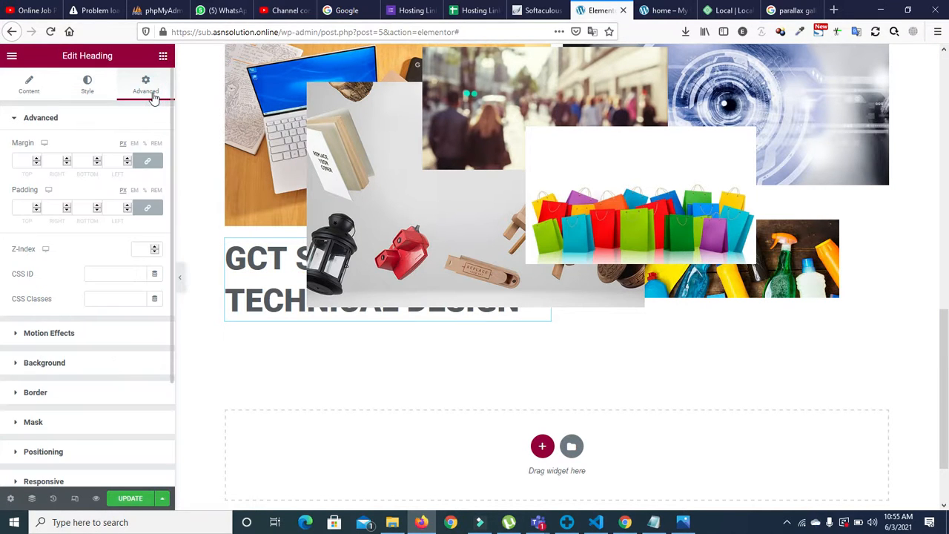
left_click(135, 249)
left_click(154, 247)
left_click(154, 248)
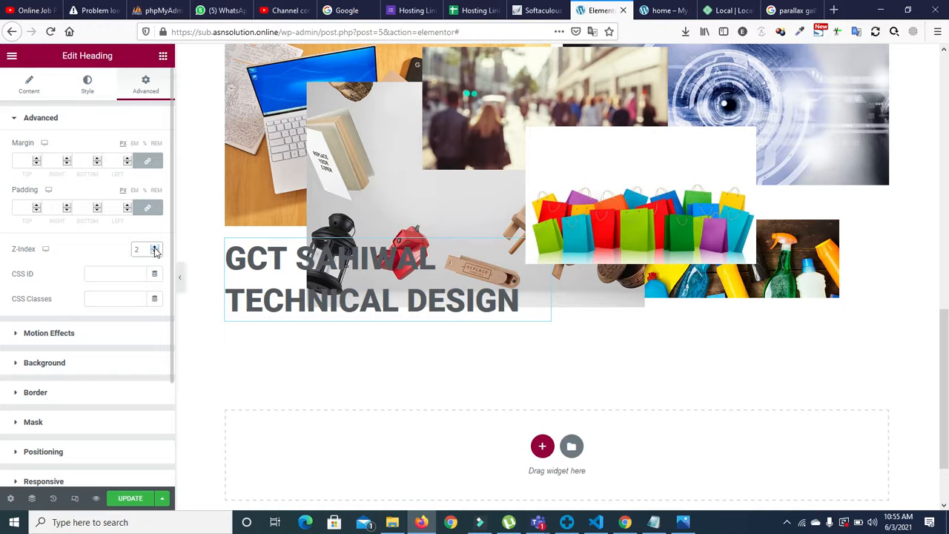
left_click(154, 248)
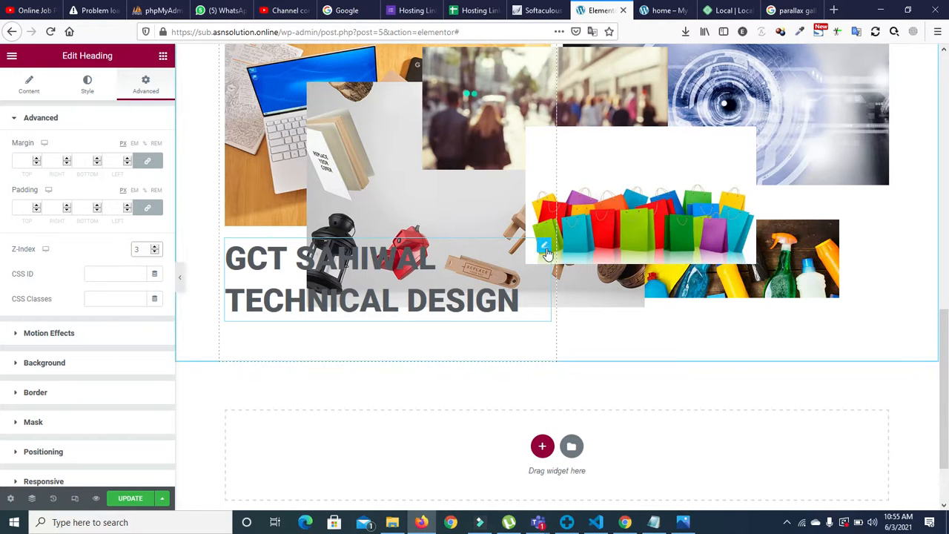
Step: Move the heading into the right column below the collage, deleting a stray duplicate
left_click_drag(546, 250, 539, 402)
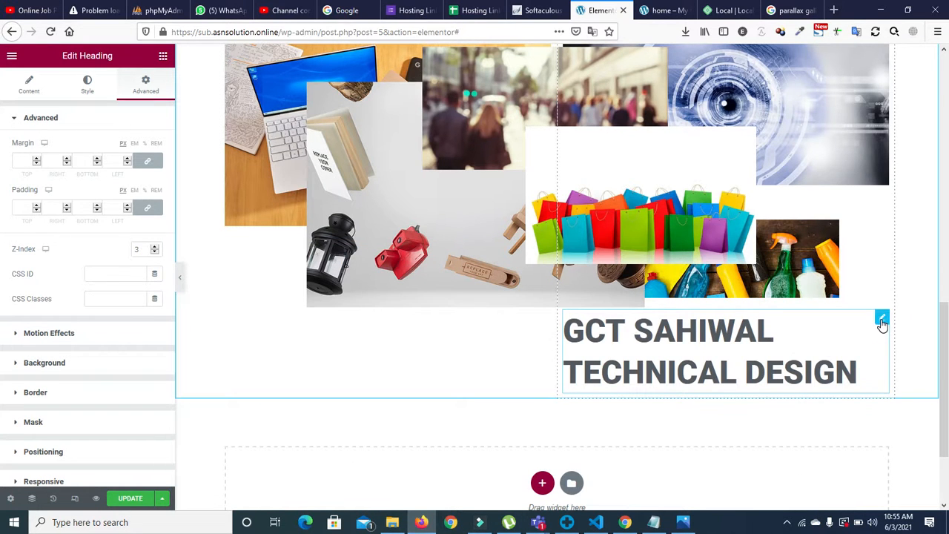
right_click(882, 320)
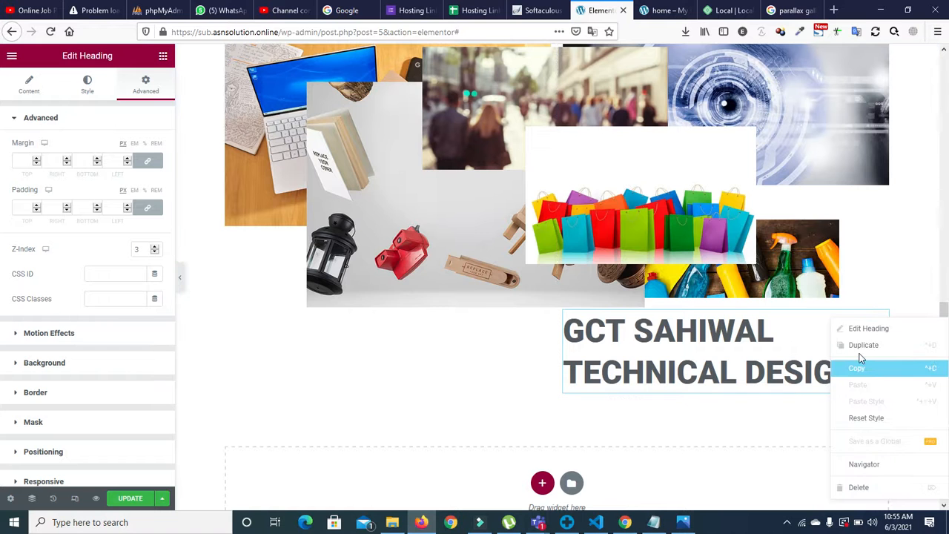
left_click(860, 346)
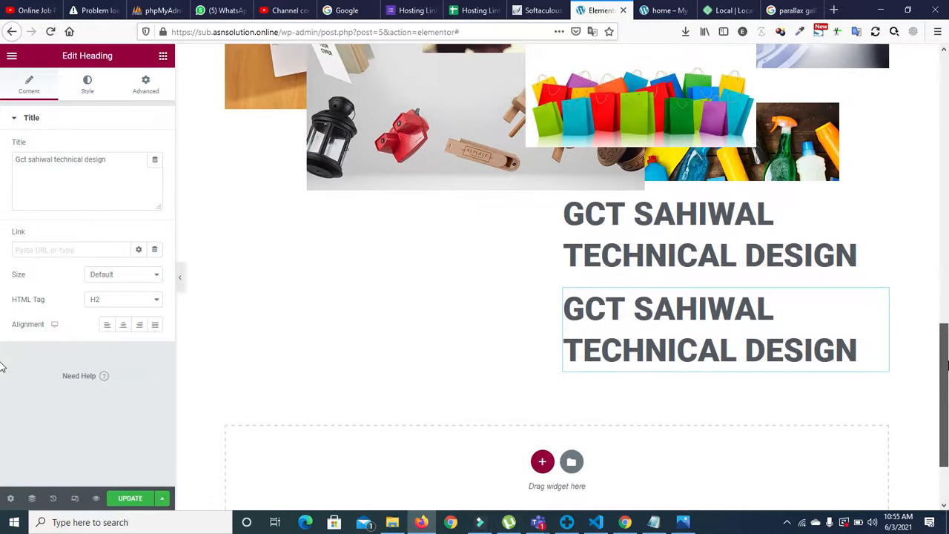
left_click_drag(881, 235, 655, 278)
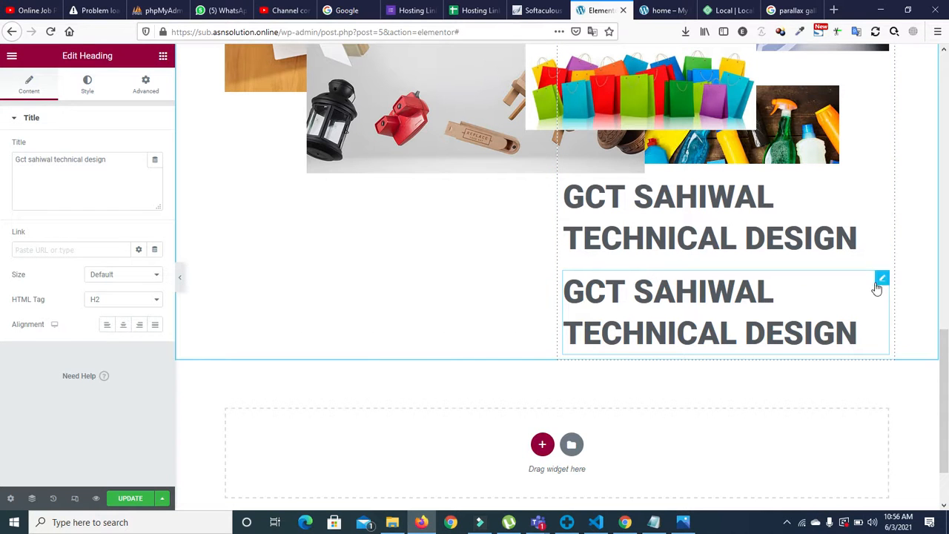
right_click(880, 287)
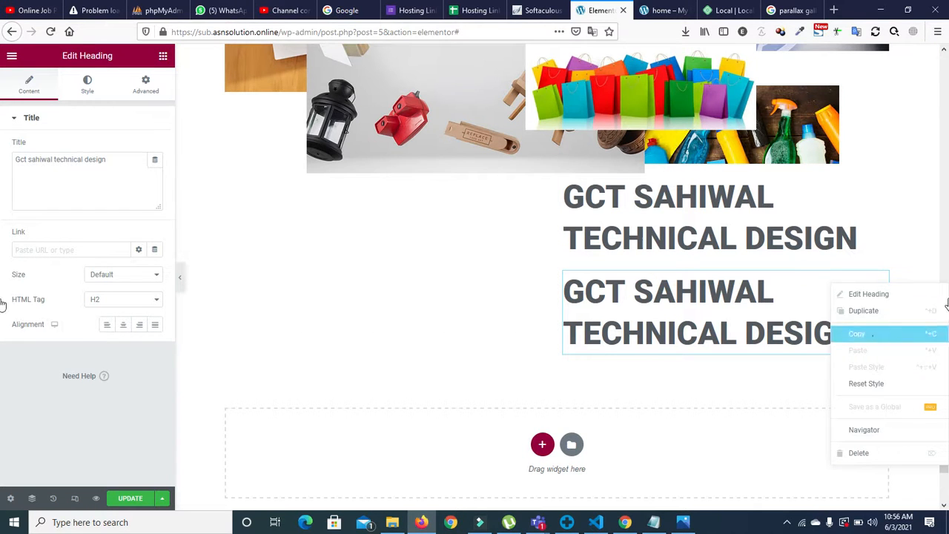
left_click(854, 451)
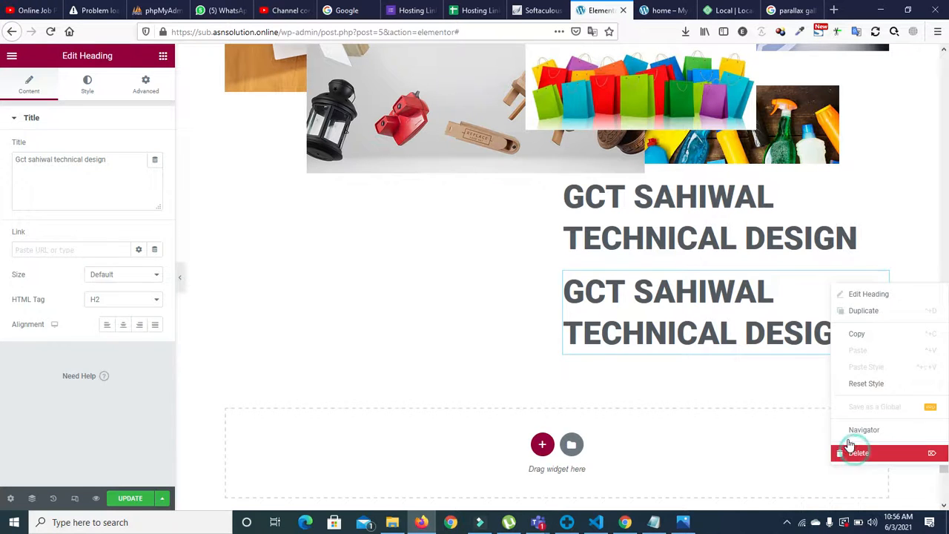
scroll(939, 371, "up", 2)
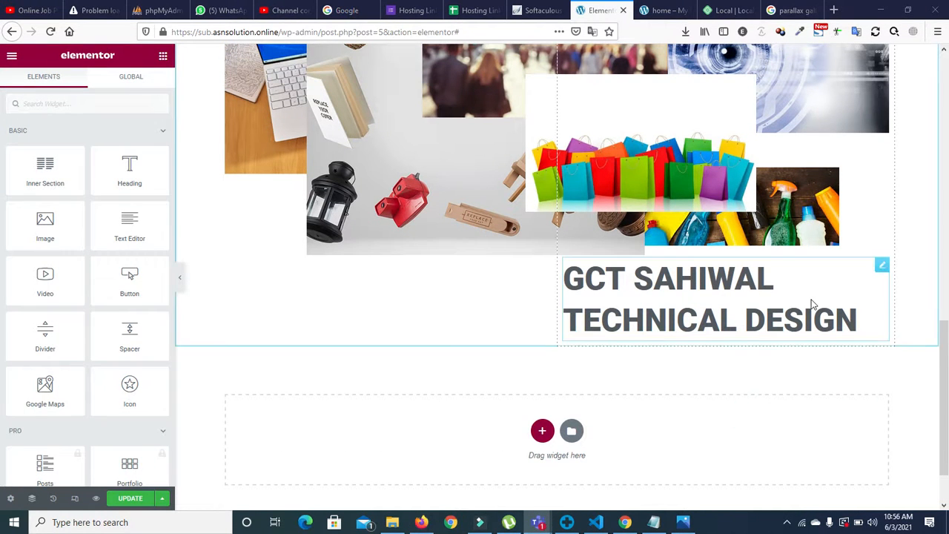
Step: Select the heading and set its position to Absolute
scroll(939, 334, "up", 1)
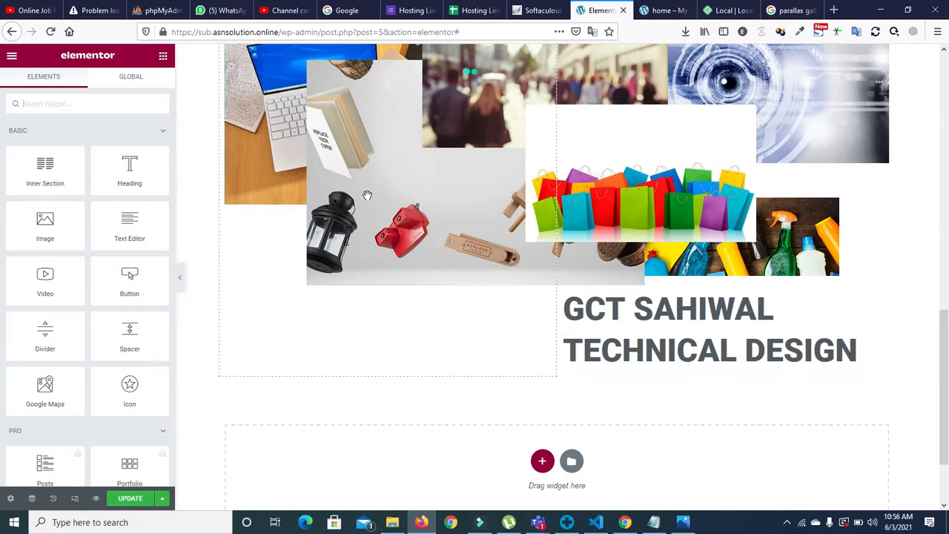
left_click(622, 321)
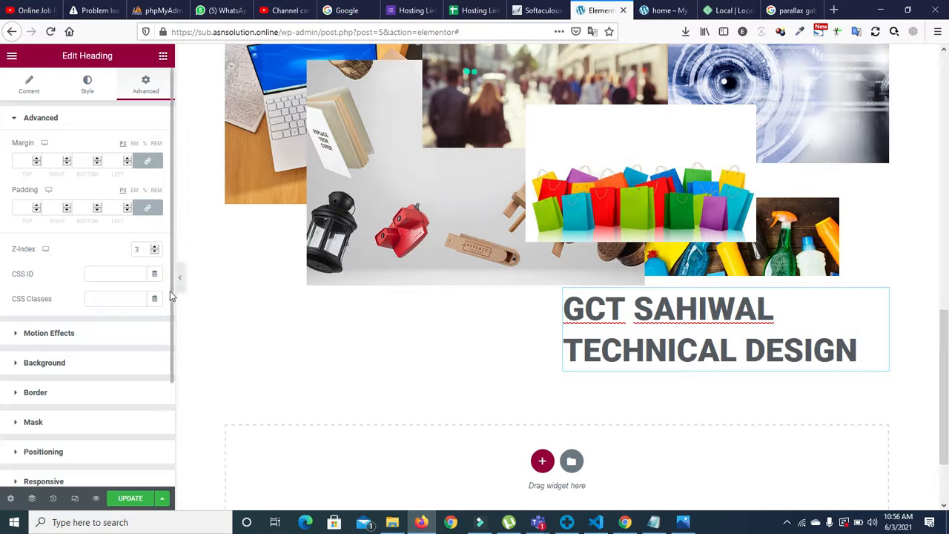
scroll(159, 371, "down", 2)
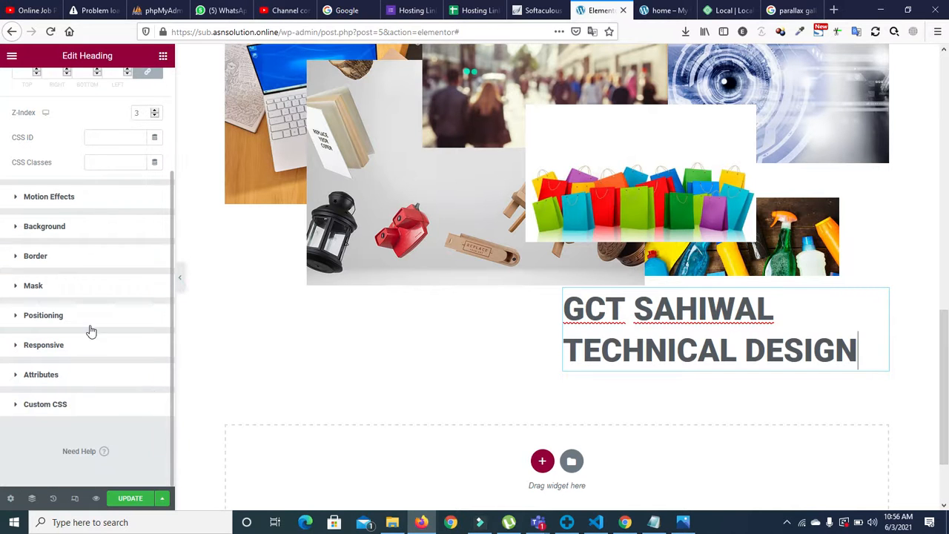
left_click(16, 315)
left_click(113, 321)
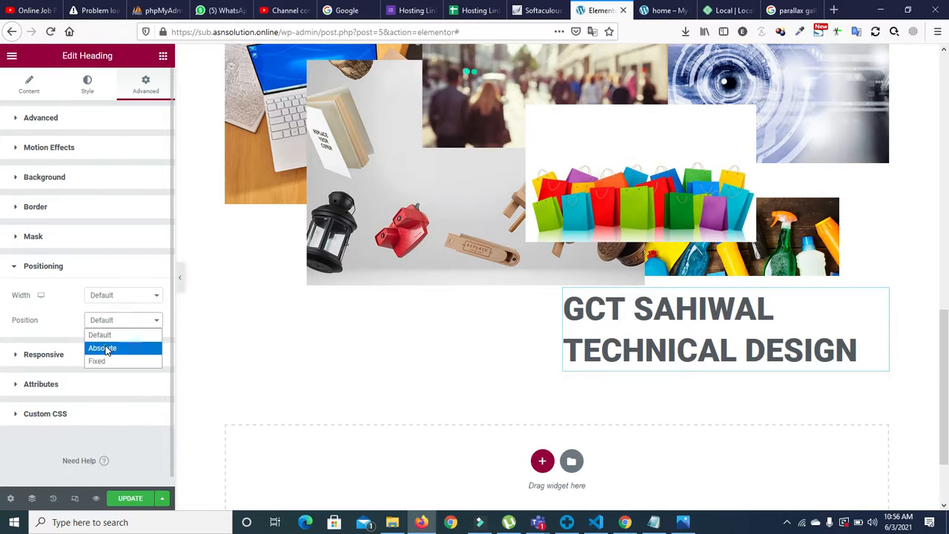
left_click(108, 348)
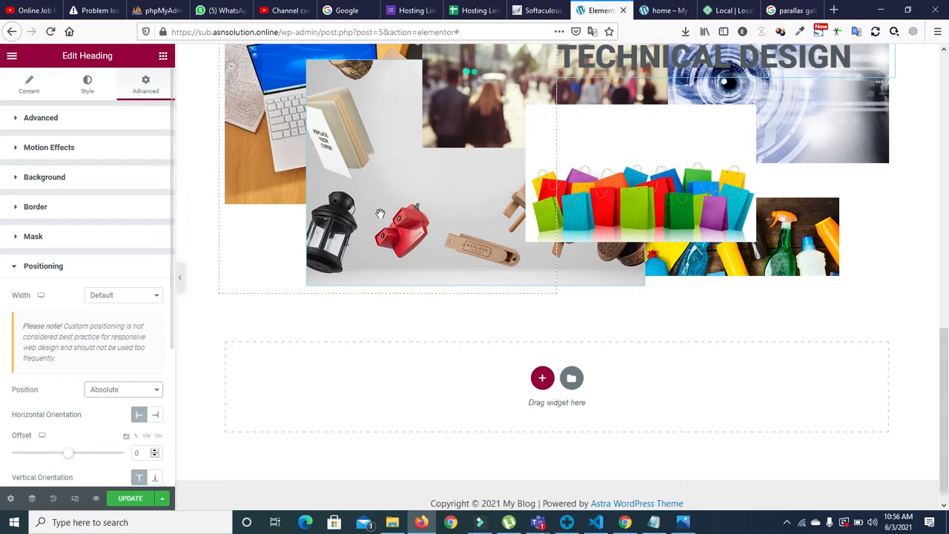
Step: Offset the heading -212 px horizontally and 169 px vertically over the collage
left_click_drag(69, 453, 50, 454)
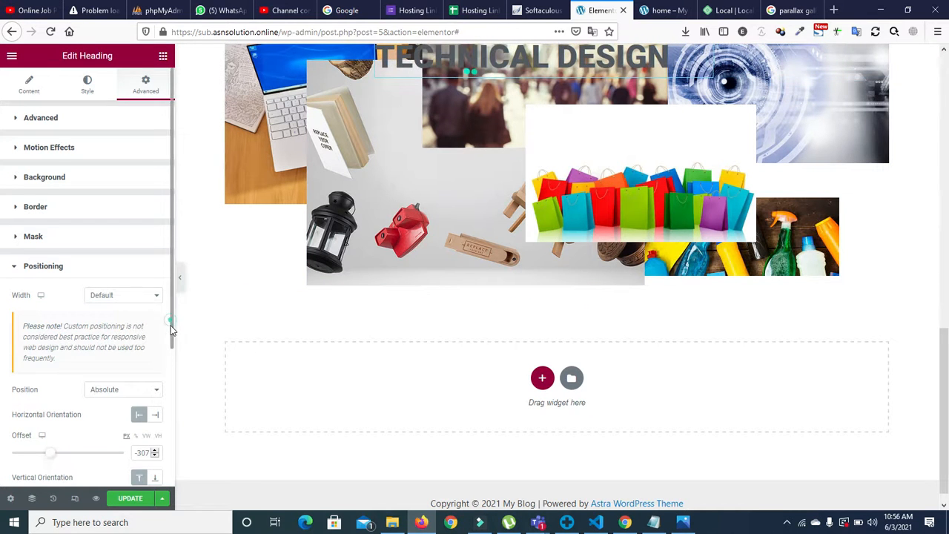
scroll(171, 336, "down", 3)
left_click_drag(64, 408, 78, 412)
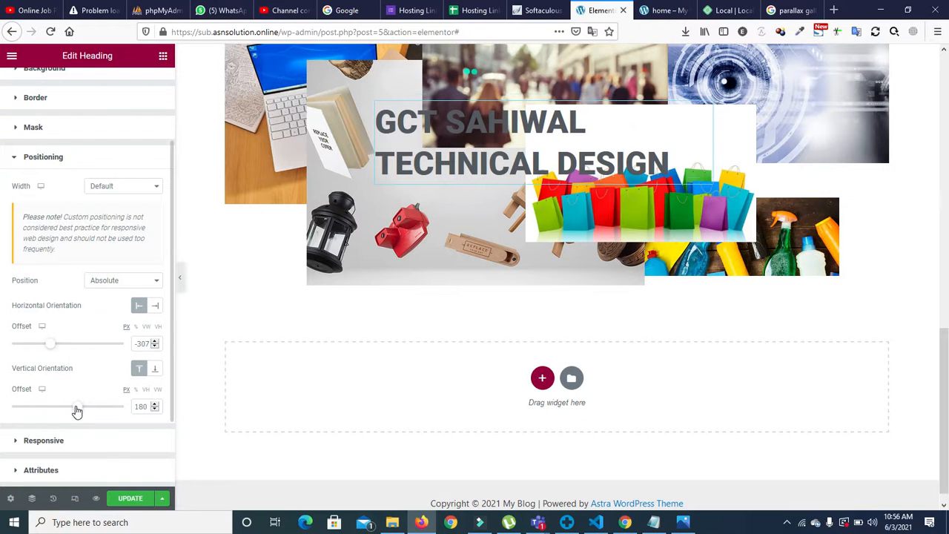
left_click_drag(50, 350, 56, 350)
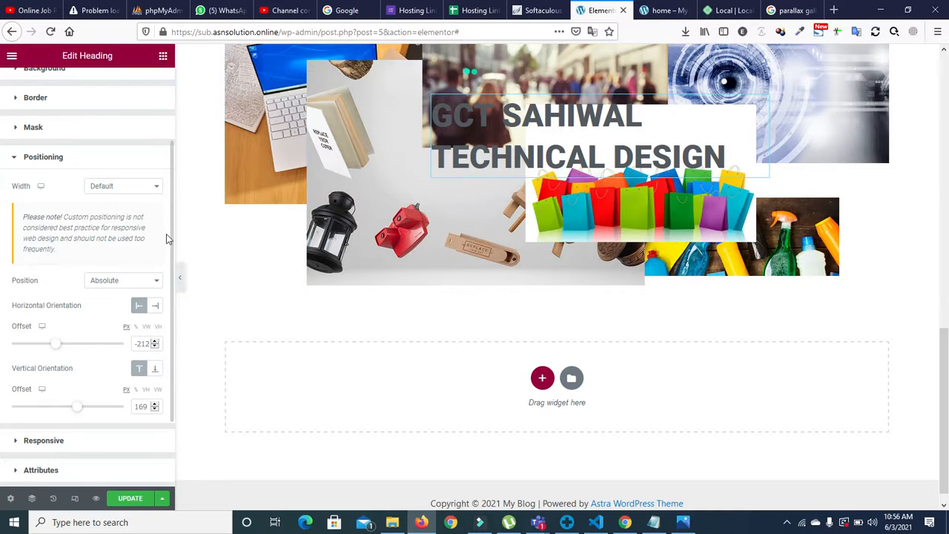
scroll(169, 234, "up", 3)
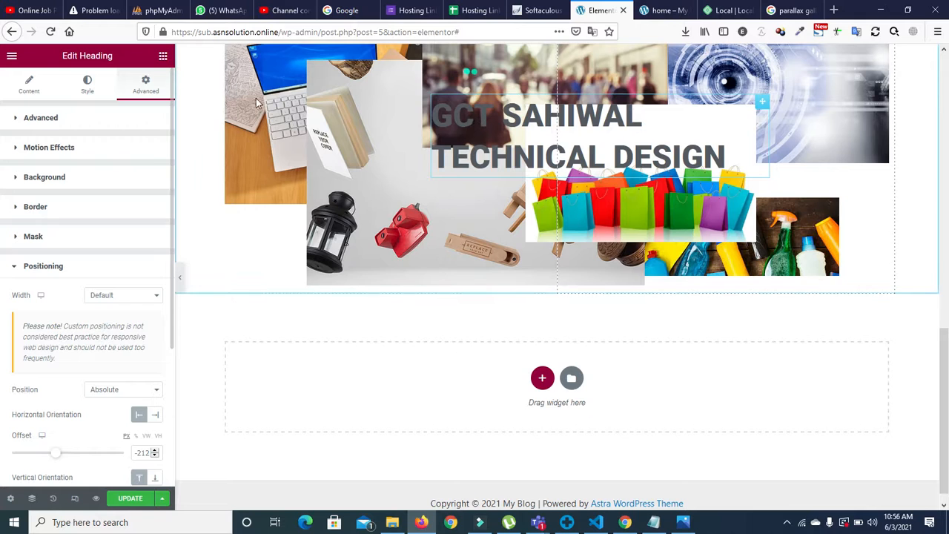
Step: Change the heading's text colour from dark grey to the global Accent green
left_click(84, 86)
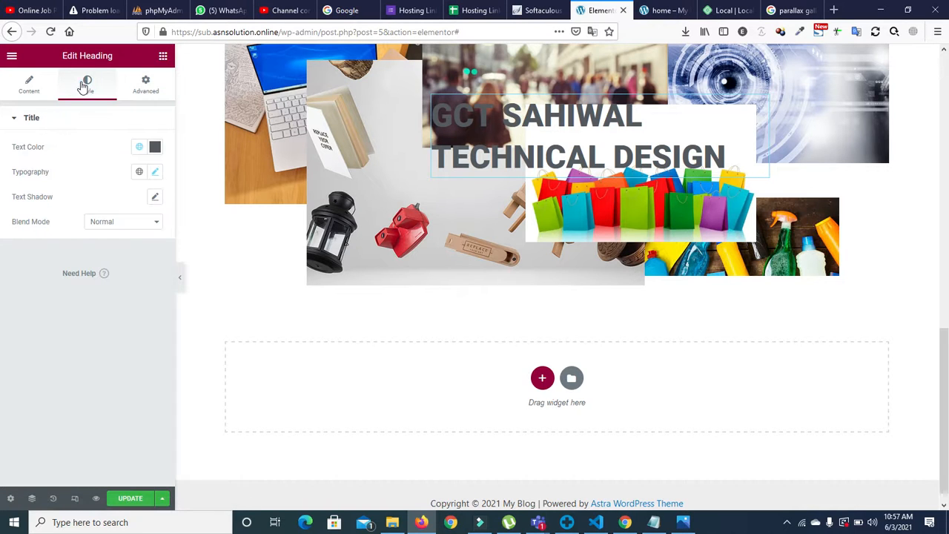
left_click(138, 172)
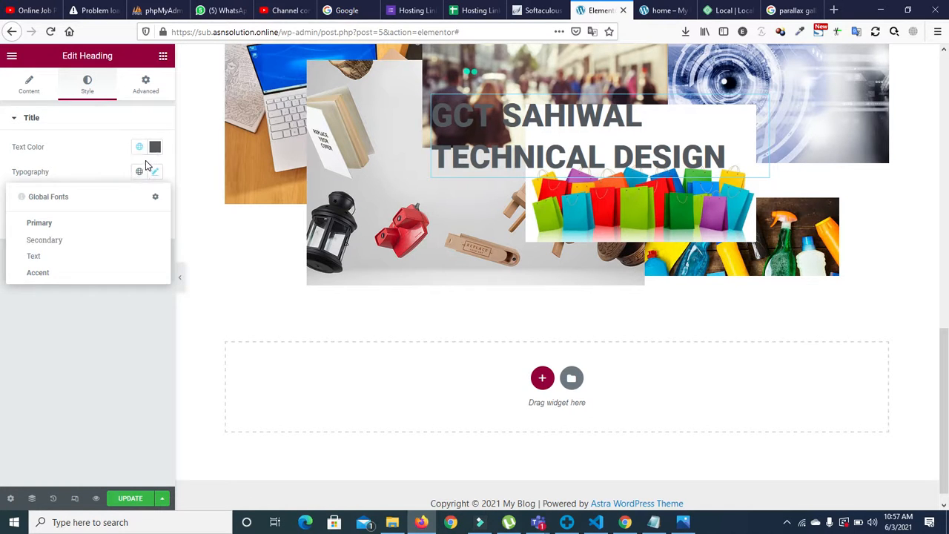
left_click(139, 149)
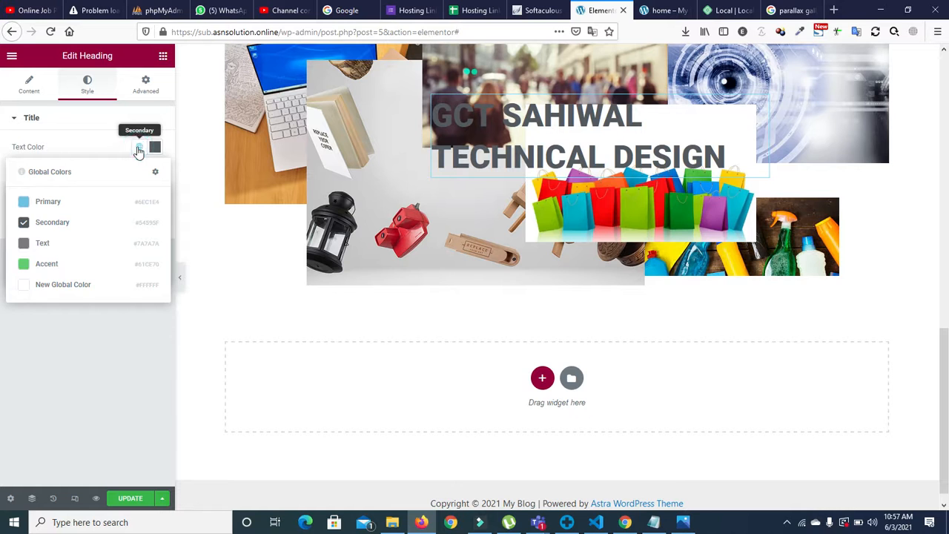
left_click(61, 266)
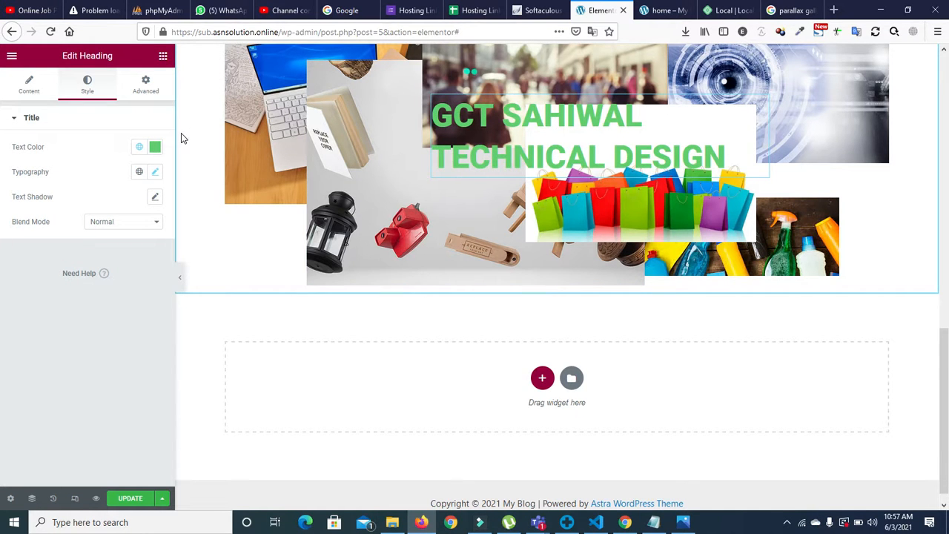
left_click(149, 87)
left_click_drag(170, 331, 172, 345)
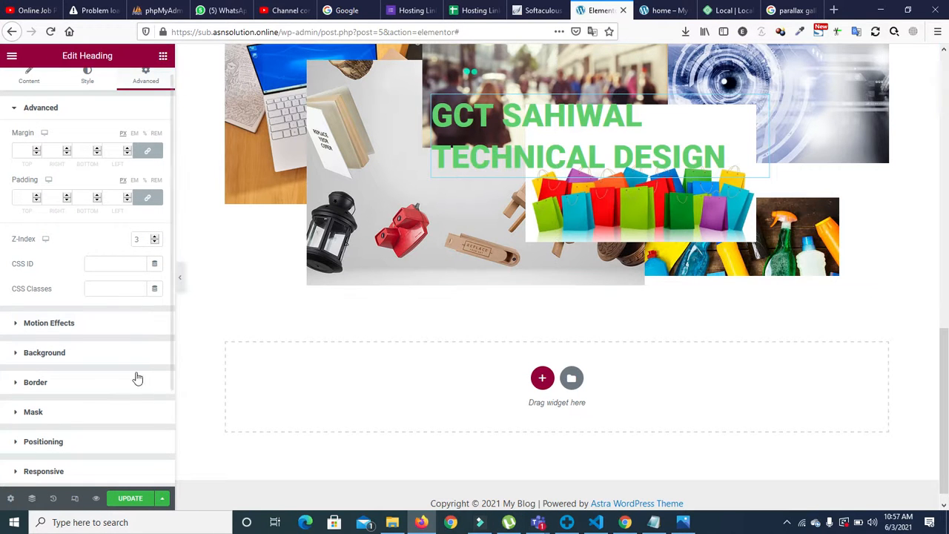
Step: Position the heading absolutely with offsets of -307 horizontal and 158 vertical
left_click(53, 441)
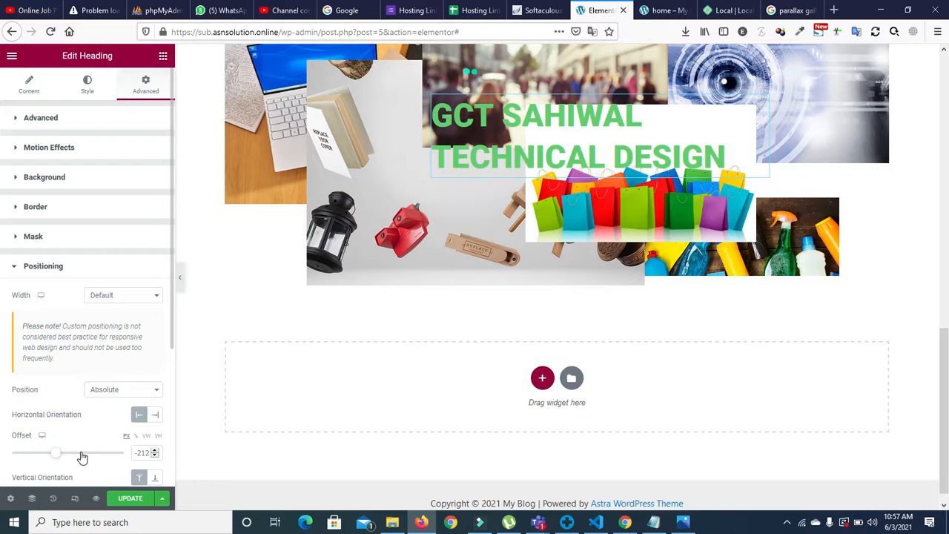
left_click_drag(56, 453, 55, 460)
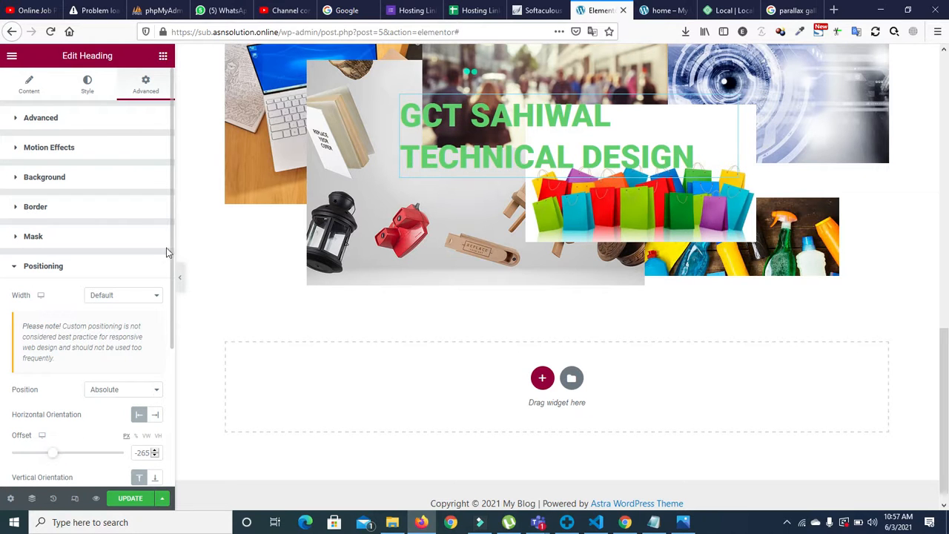
left_click_drag(170, 248, 166, 335)
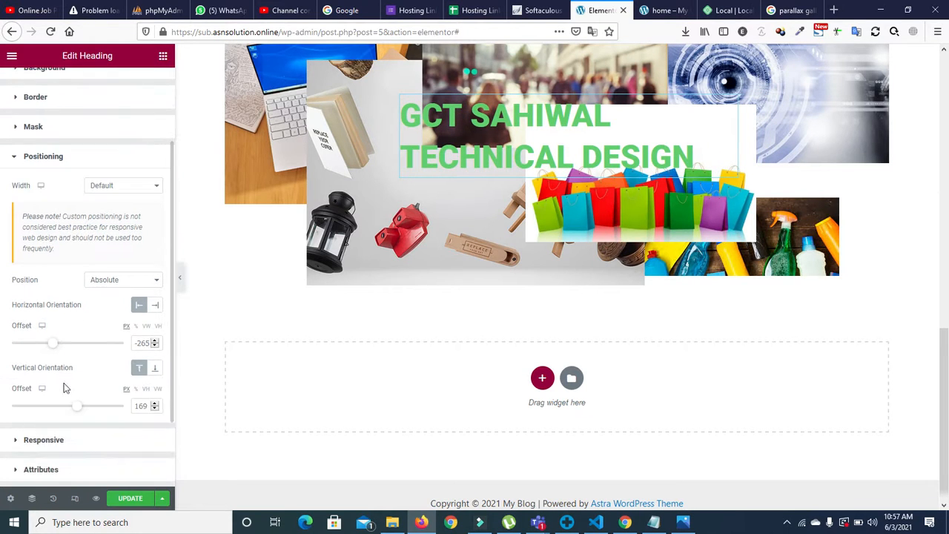
left_click_drag(77, 407, 76, 408)
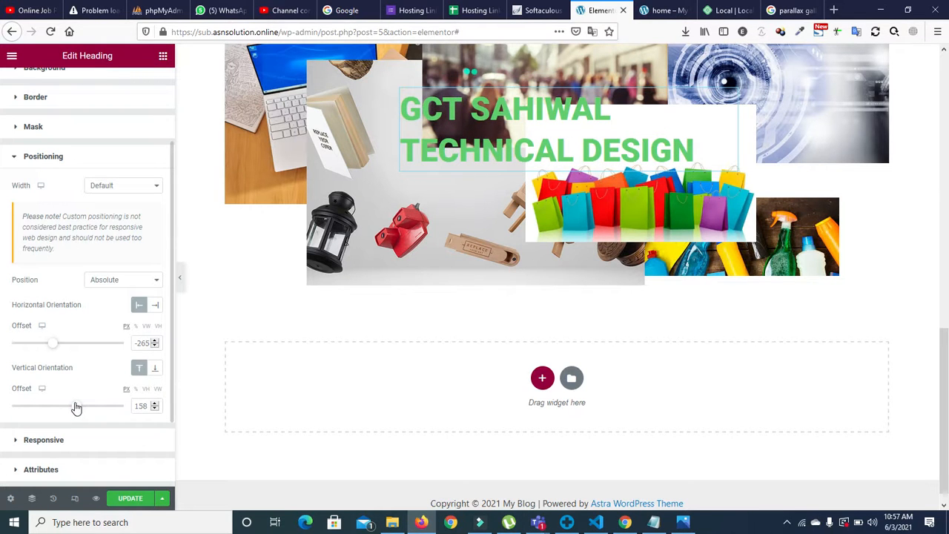
left_click_drag(55, 345, 52, 346)
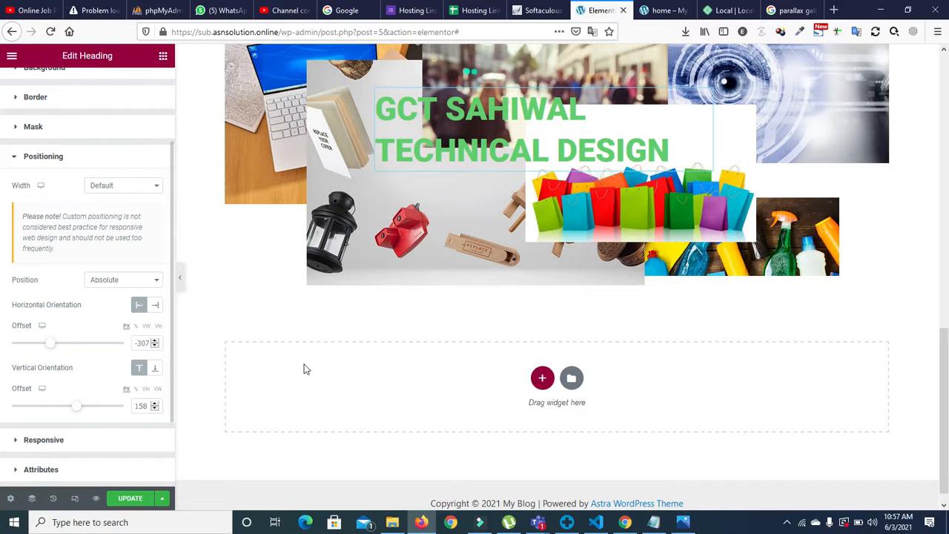
scroll(519, 393, "up", 3)
left_click_drag(948, 309, 948, 332)
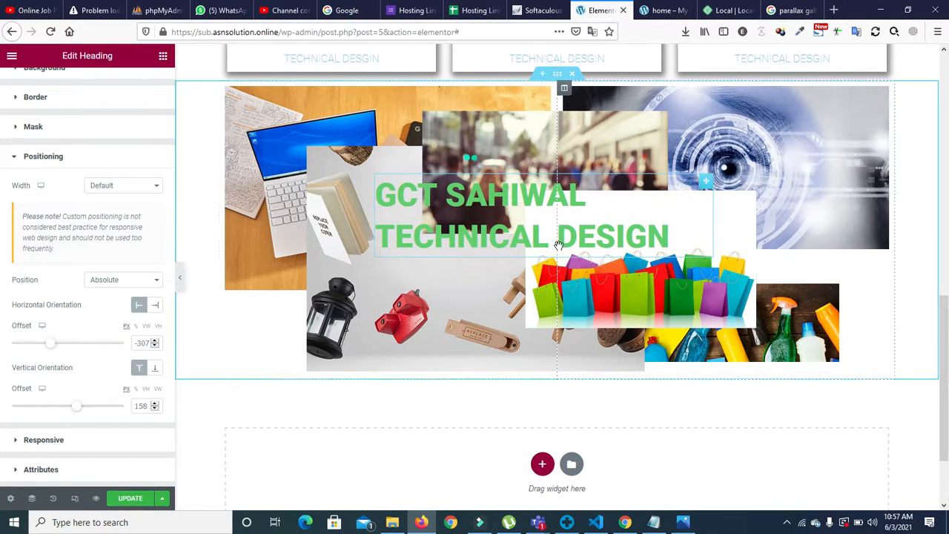
Step: Lower the opacity of the street photo and set the product photo's opacity to 0.81
left_click(594, 153)
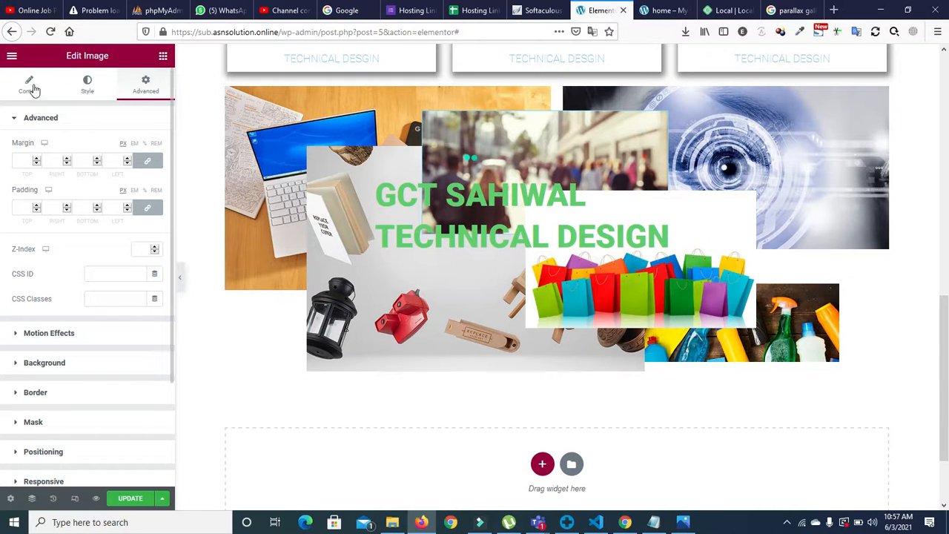
left_click(30, 86)
left_click(87, 83)
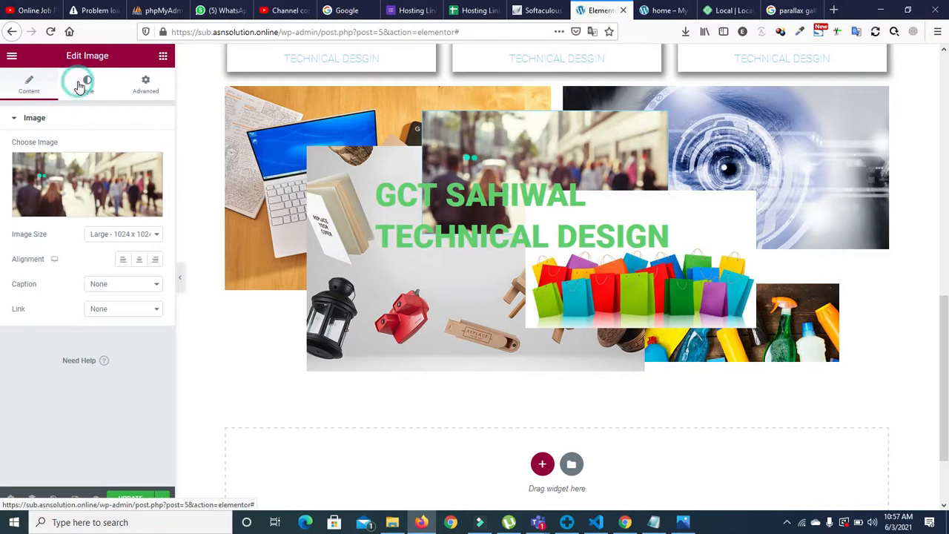
left_click_drag(13, 314, 109, 314)
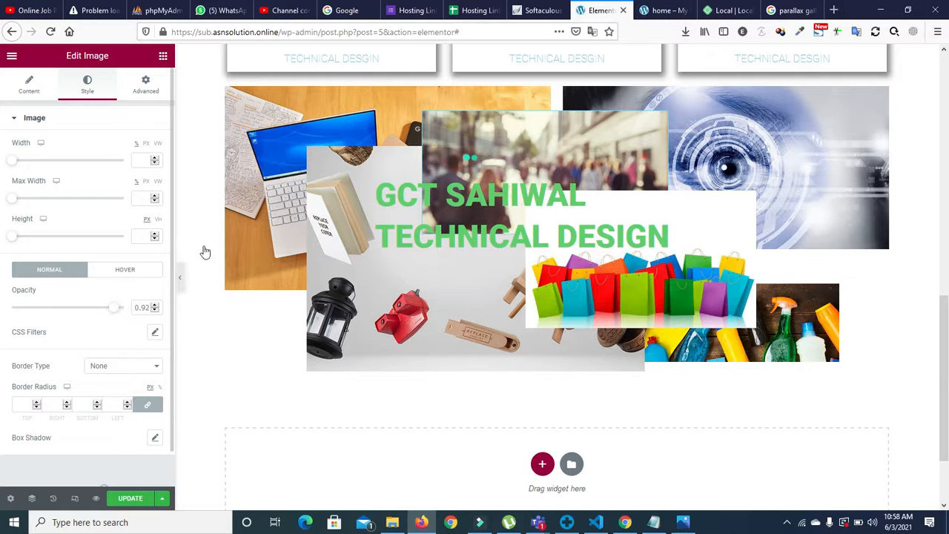
left_click(347, 172)
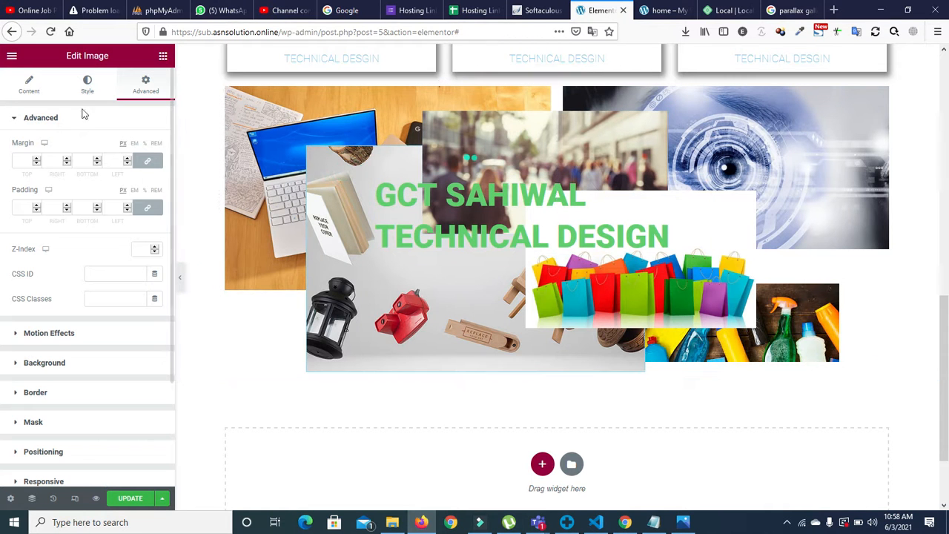
left_click(87, 85)
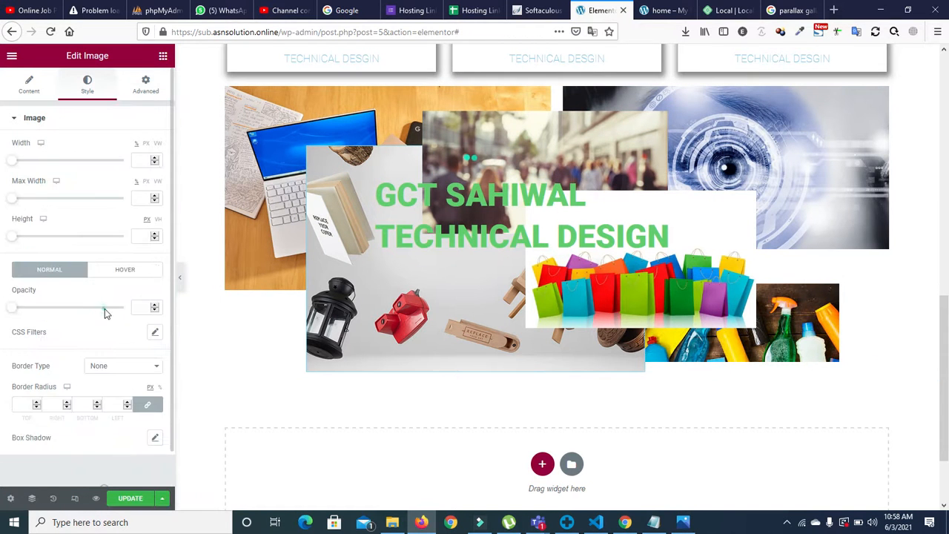
left_click(104, 311)
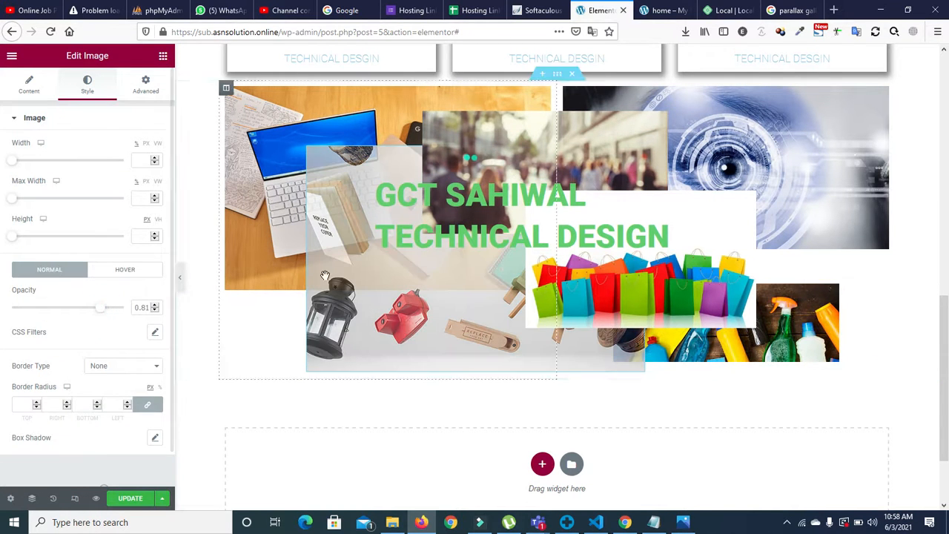
Step: Make the shopping-bags photo semi-transparent with its Opacity slider
left_click(681, 228)
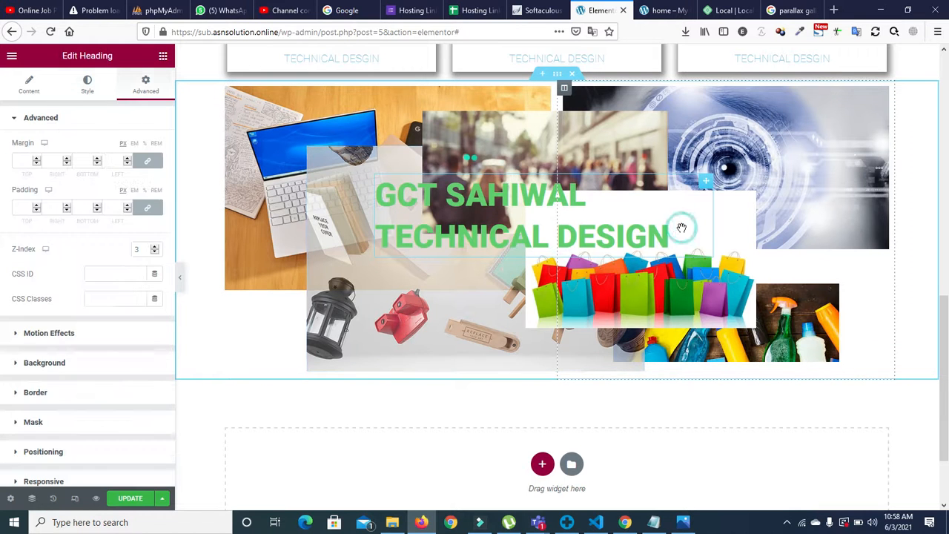
left_click(742, 216)
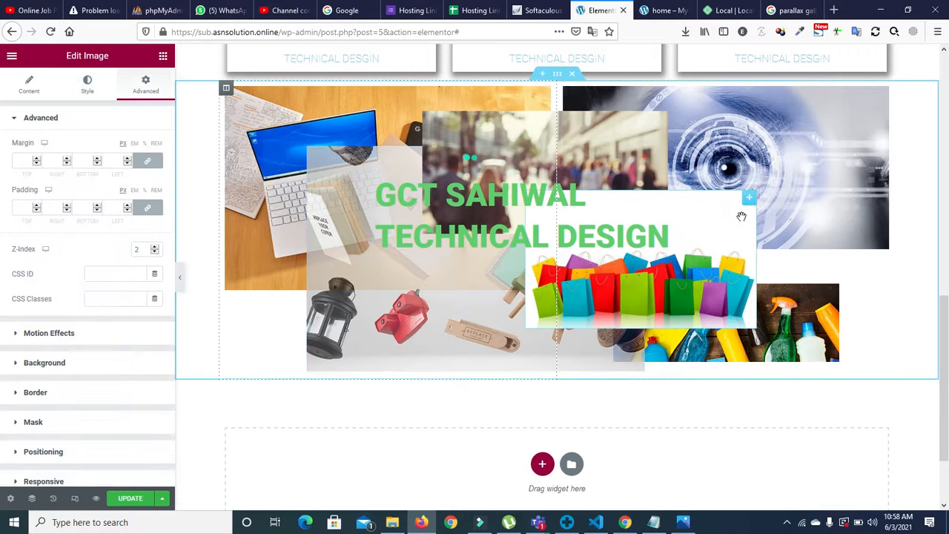
left_click(87, 83)
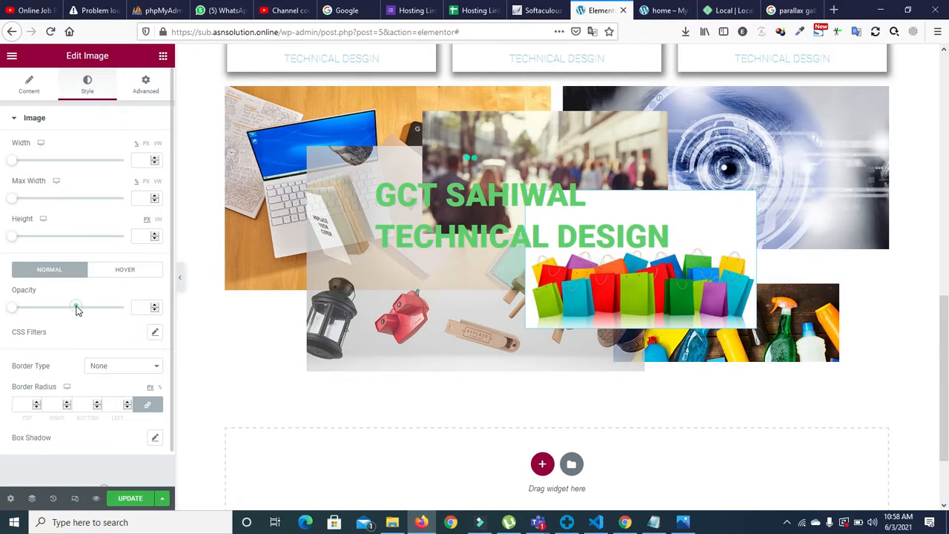
left_click_drag(76, 308, 92, 312)
left_click(103, 308)
left_click(109, 308)
left_click(112, 309)
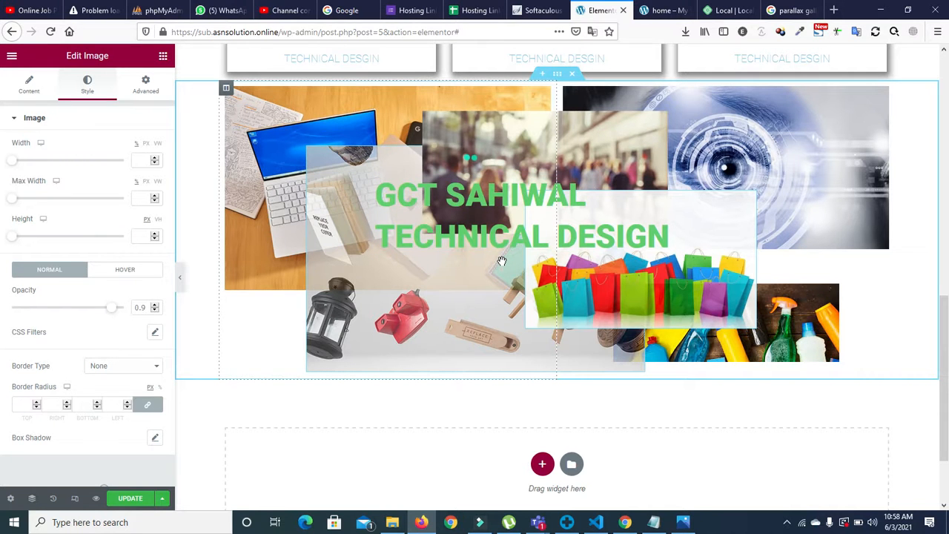
scroll(556, 334, "down", 1)
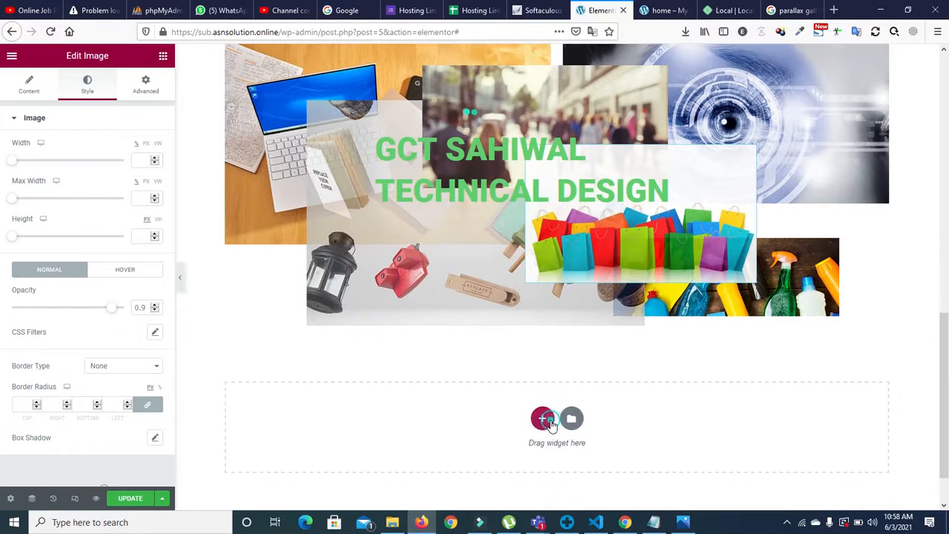
left_click(546, 420)
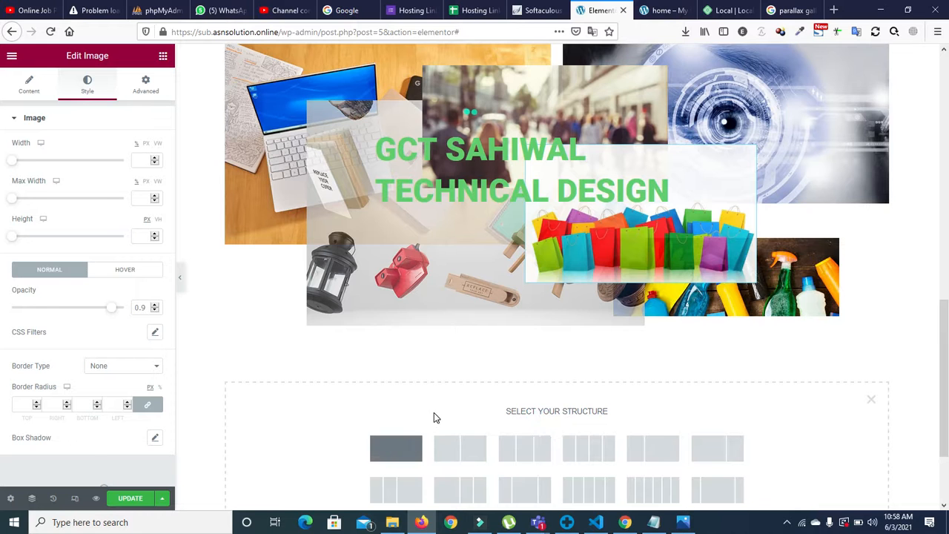
left_click(396, 448)
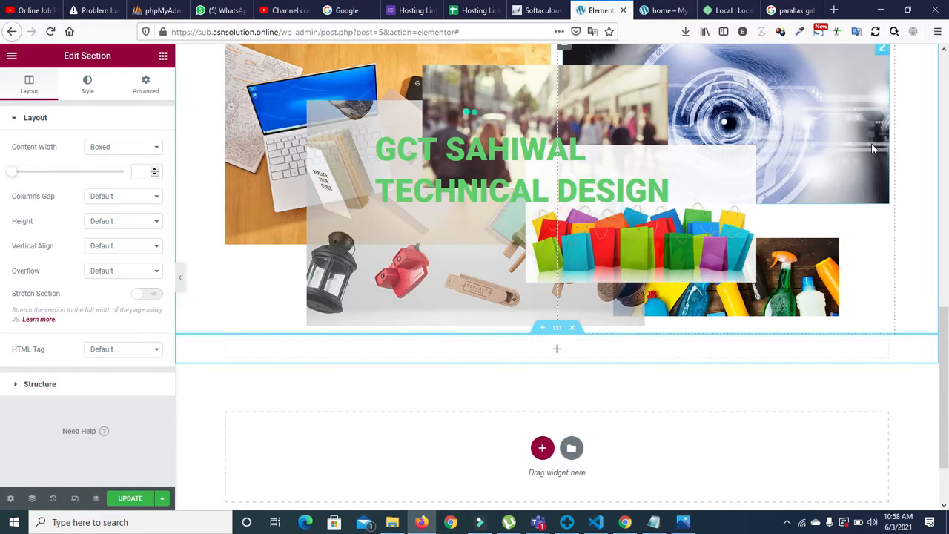
left_click(570, 331)
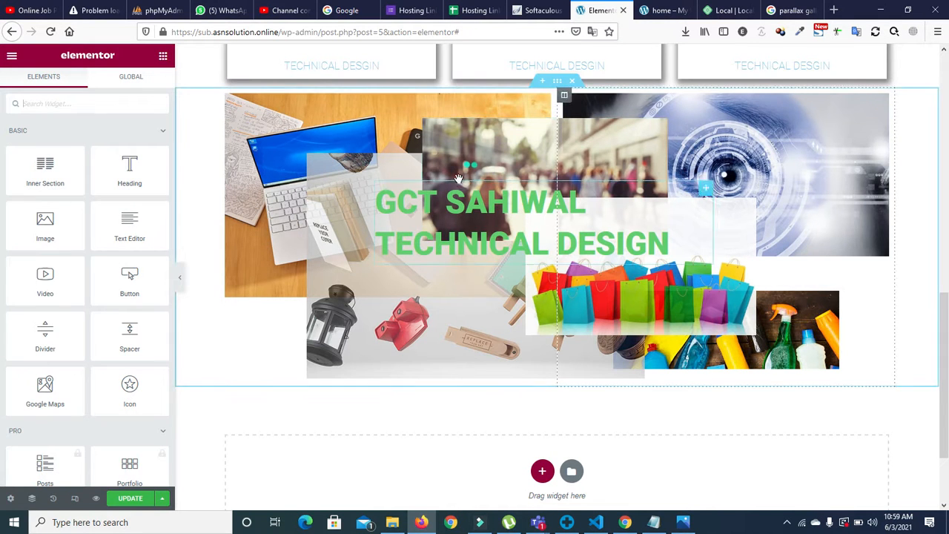
left_click(162, 60)
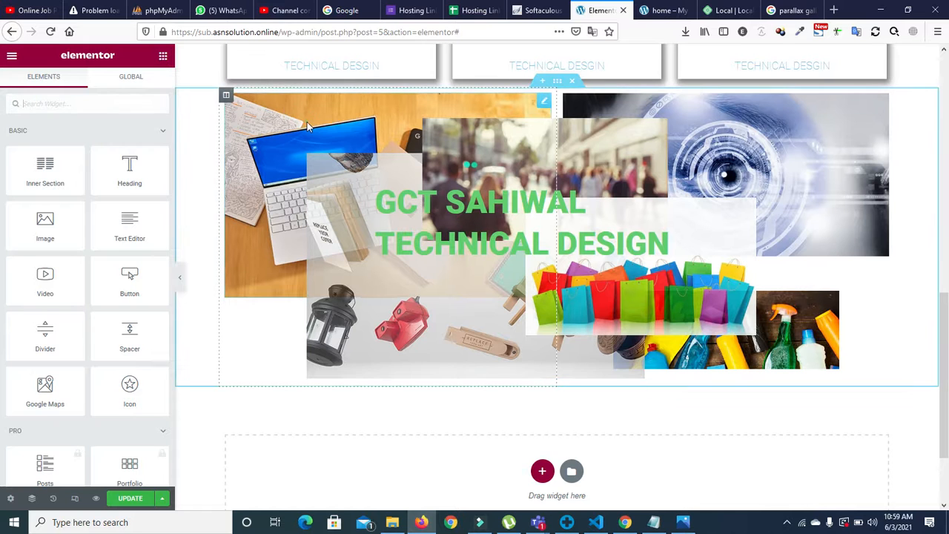
left_click(307, 122)
left_click(145, 83)
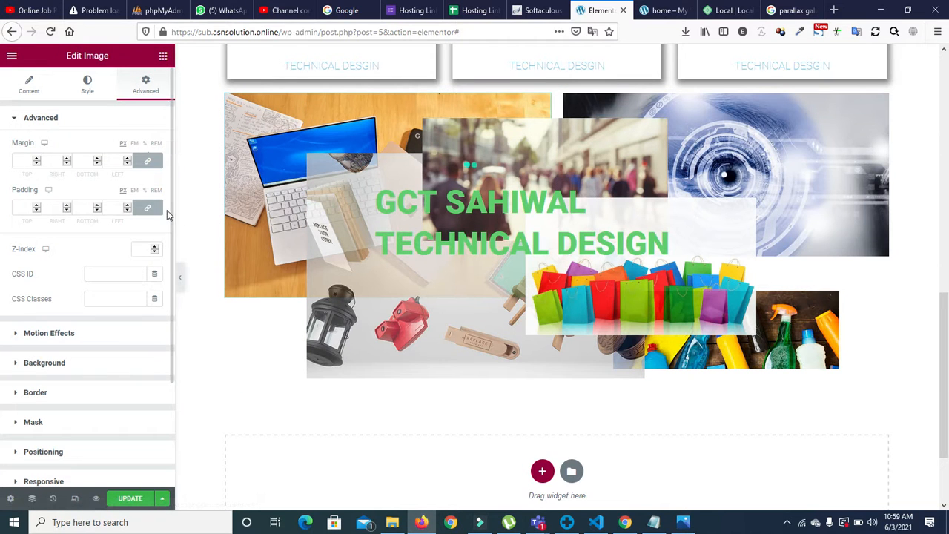
scroll(44, 334, "down", 3)
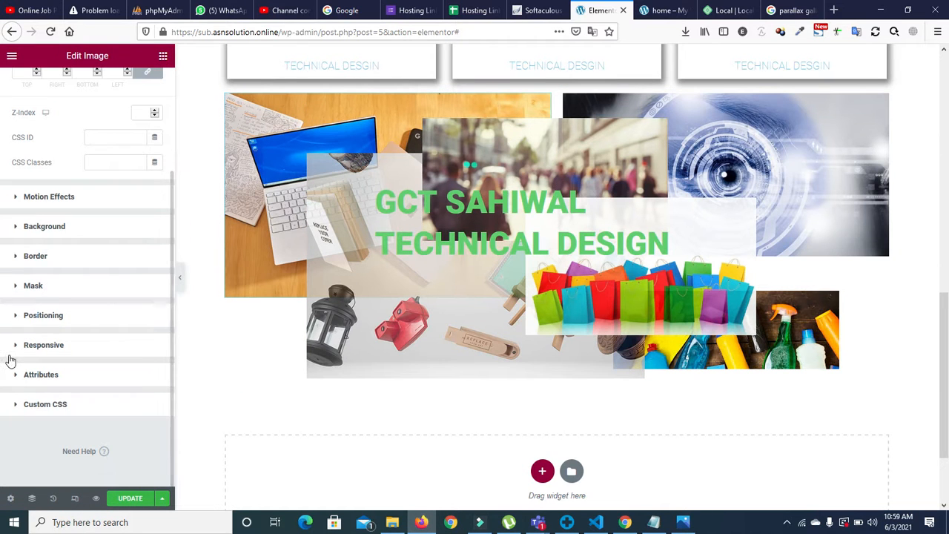
left_click(16, 285)
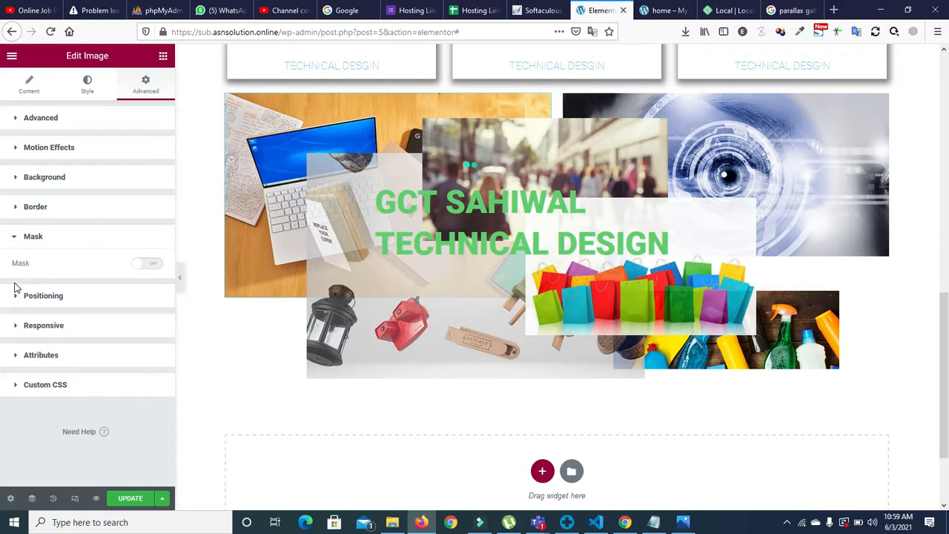
left_click(152, 264)
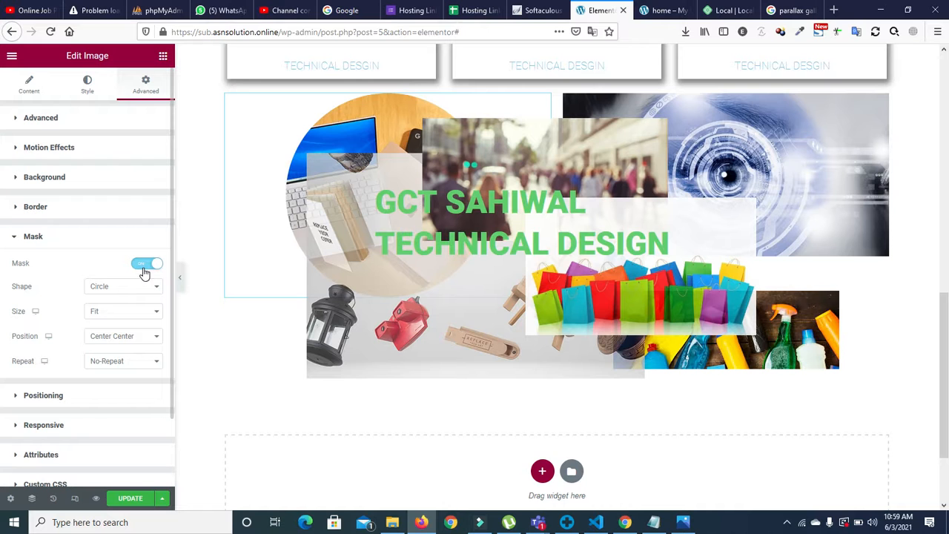
left_click(133, 293)
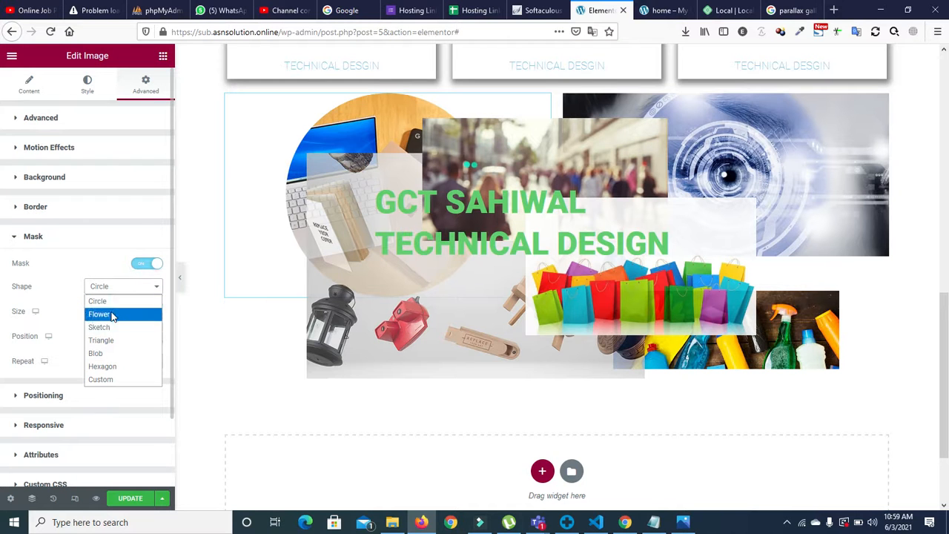
left_click(112, 313)
left_click(142, 265)
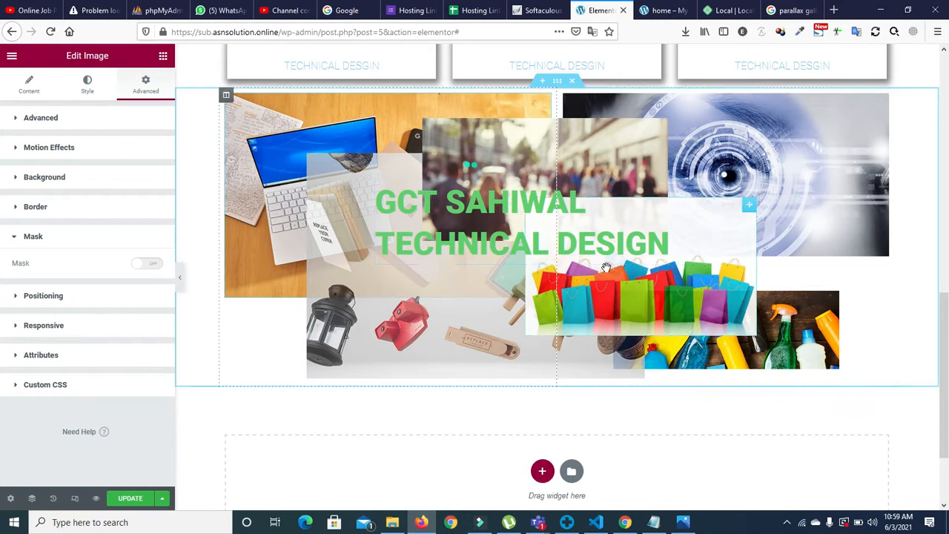
Step: Add a new two-column section below the collage, replacing an accidental single-column one
scroll(564, 319, "down", 3)
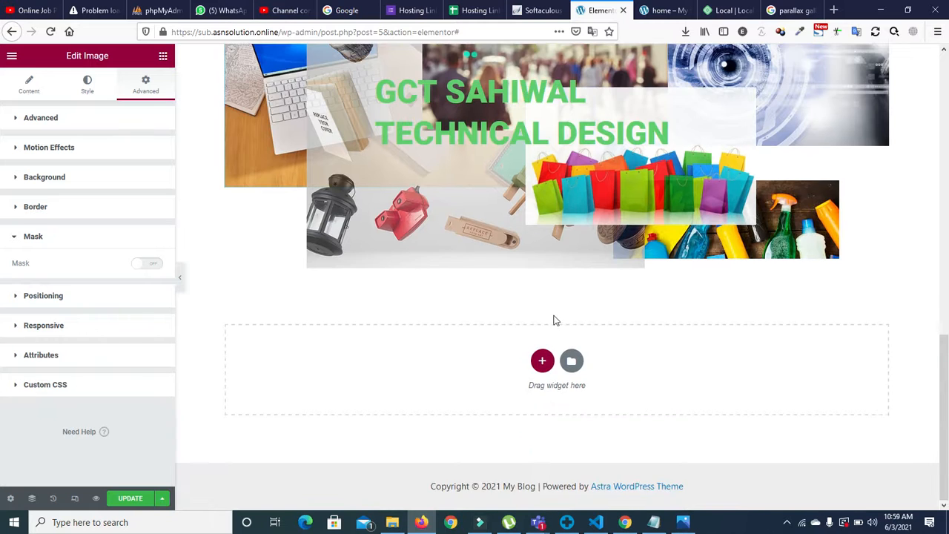
left_click(535, 366)
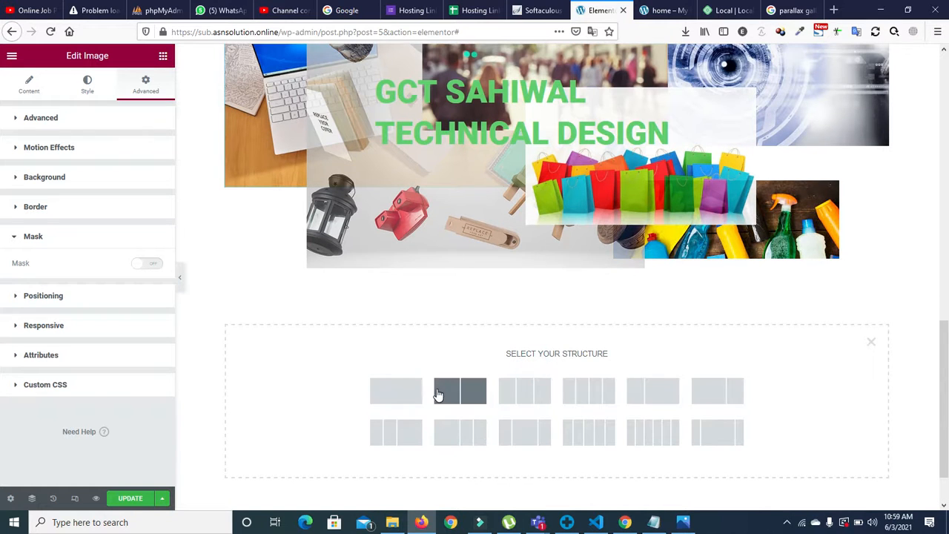
left_click(396, 391)
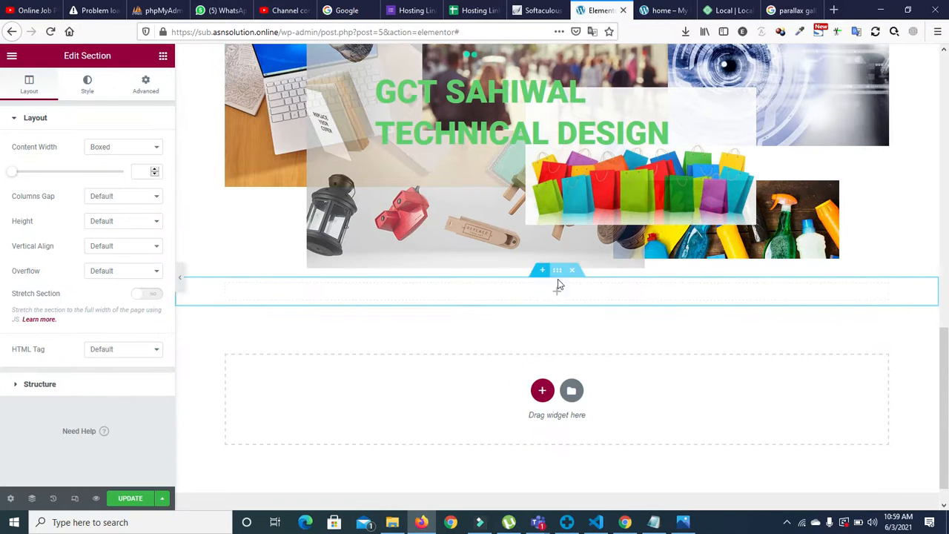
left_click(573, 273)
left_click(542, 361)
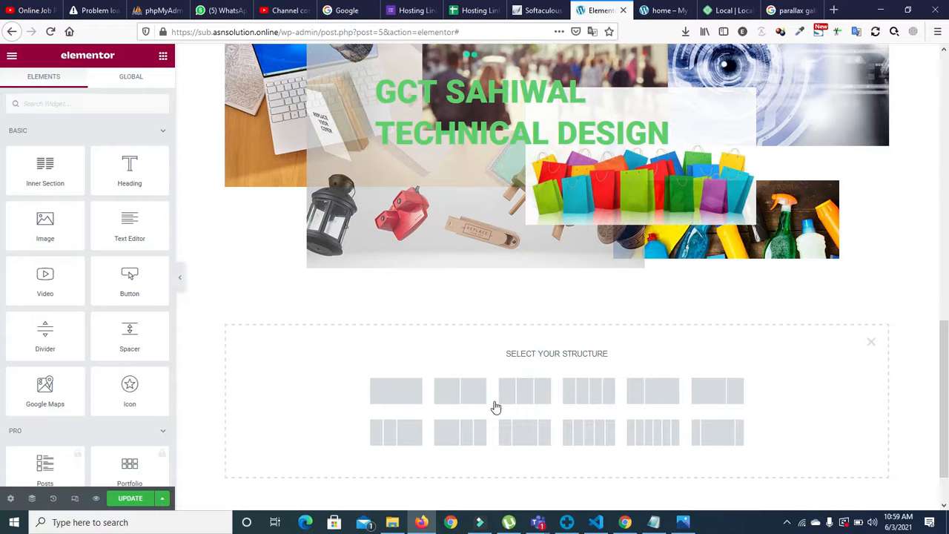
left_click(464, 400)
Step: Drop an Image widget into the left column and insert the laptop photo from the Media Library
left_click(387, 289)
left_click_drag(35, 241, 351, 295)
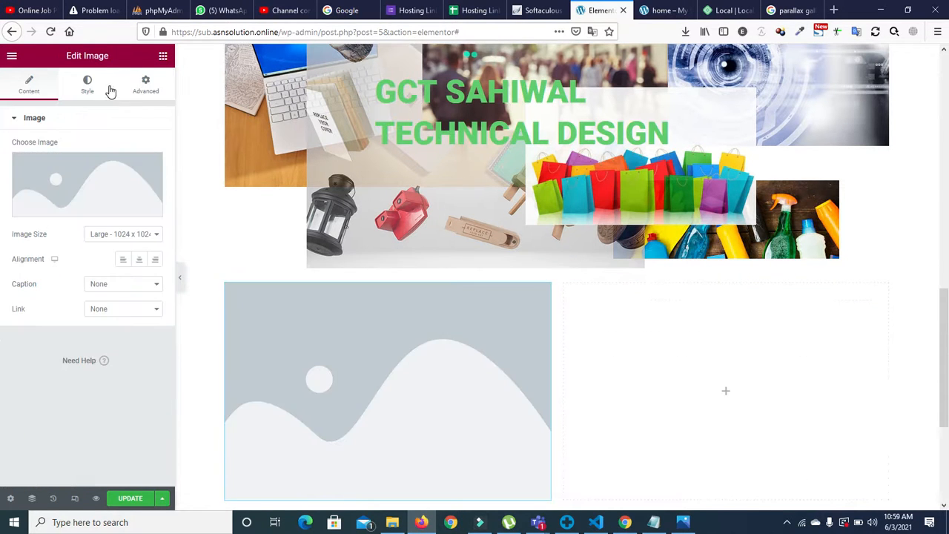
left_click(133, 184)
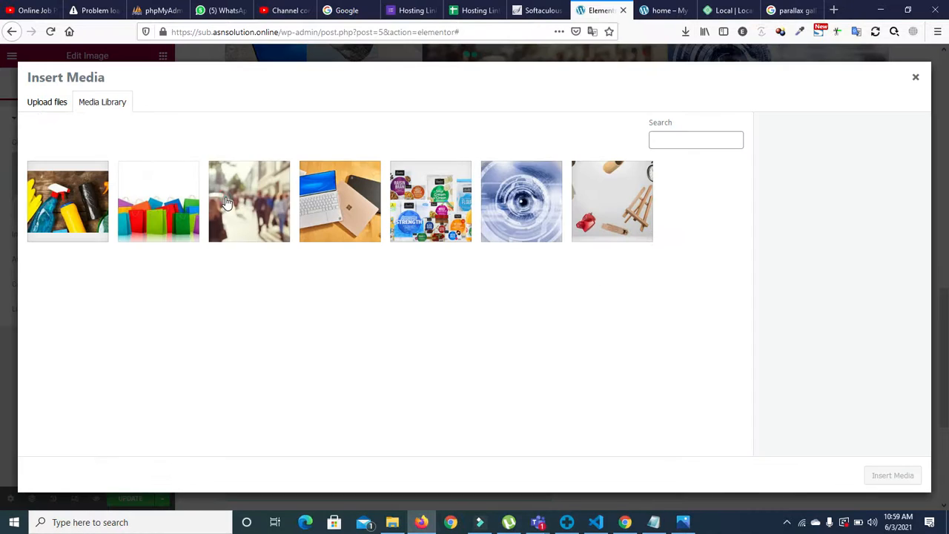
left_click(226, 202)
left_click(655, 220)
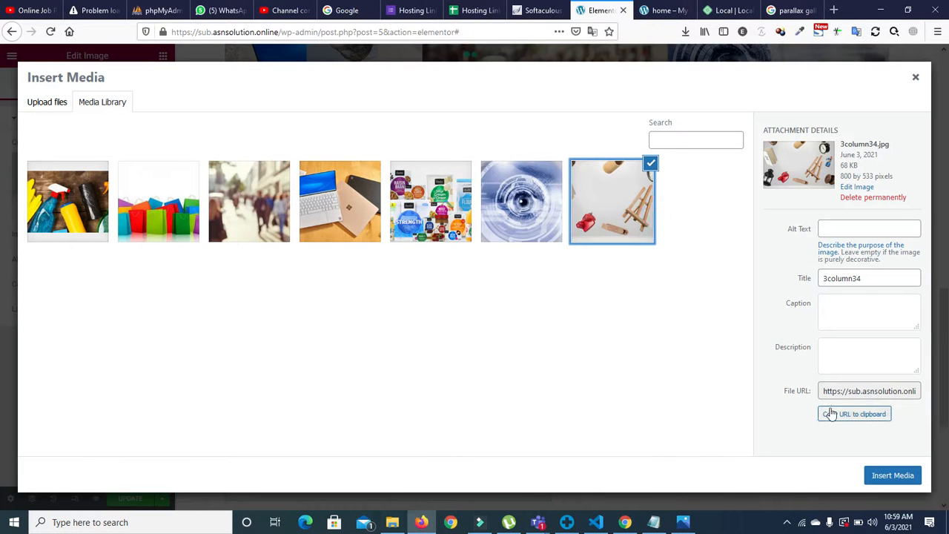
left_click(334, 217)
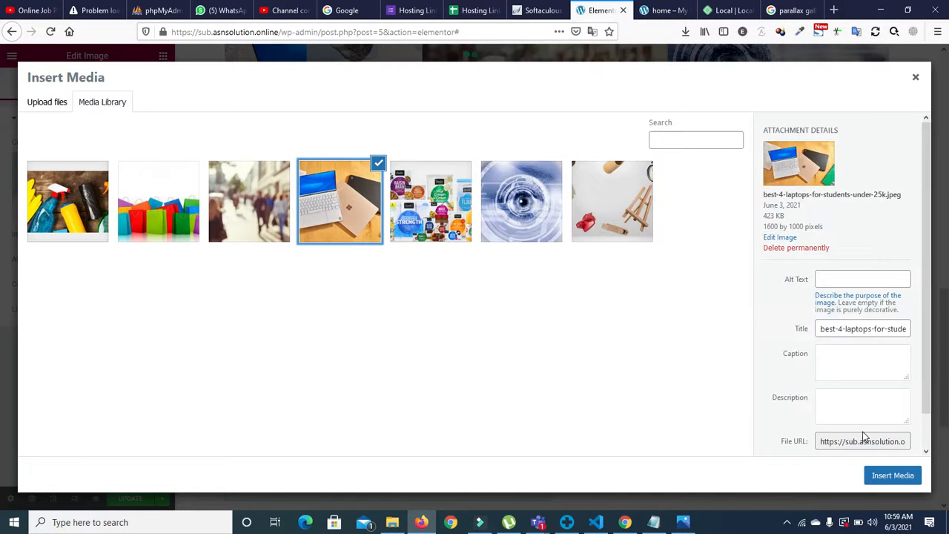
left_click(888, 473)
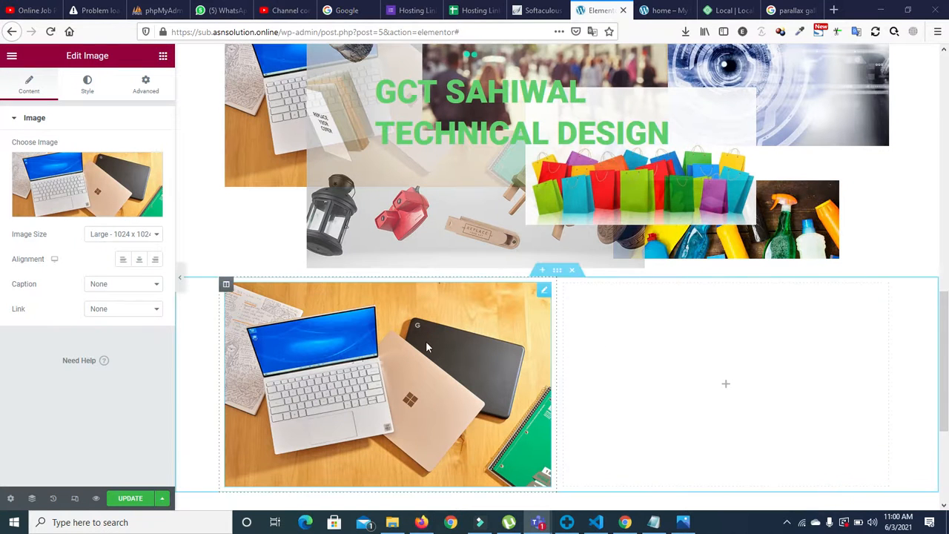
scroll(808, 333, "down", 2)
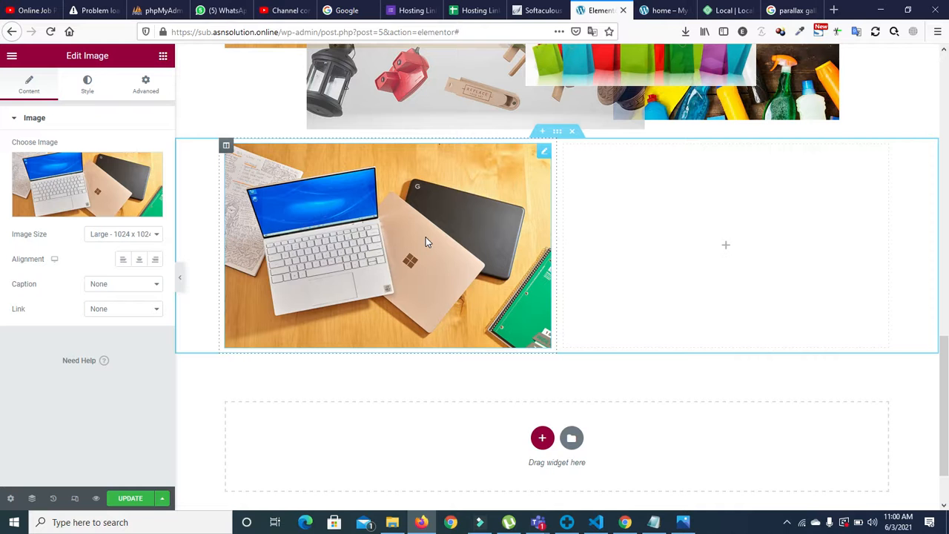
left_click(145, 84)
left_click_drag(172, 132, 176, 288)
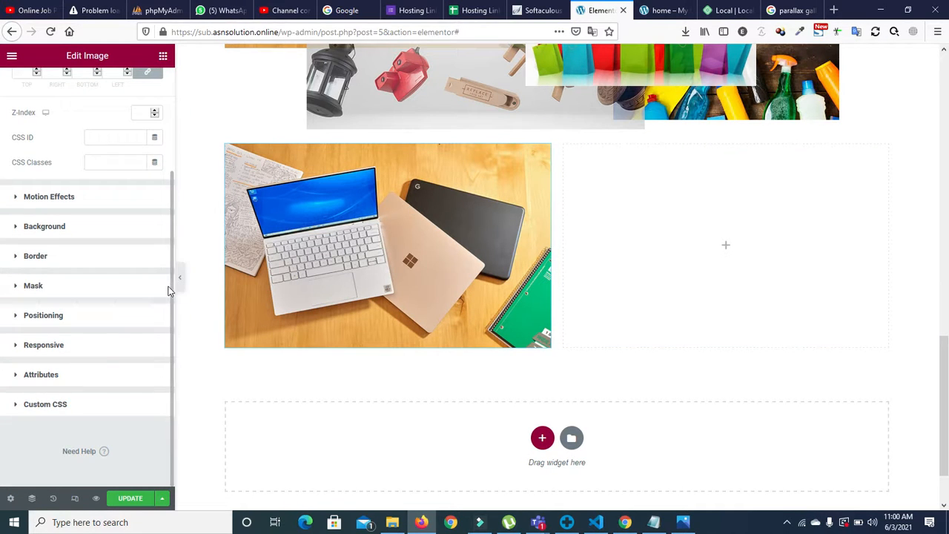
Step: Turn on masking for the laptop image and try the Flower, Sketch, Triangle and Blob shapes
left_click(17, 295)
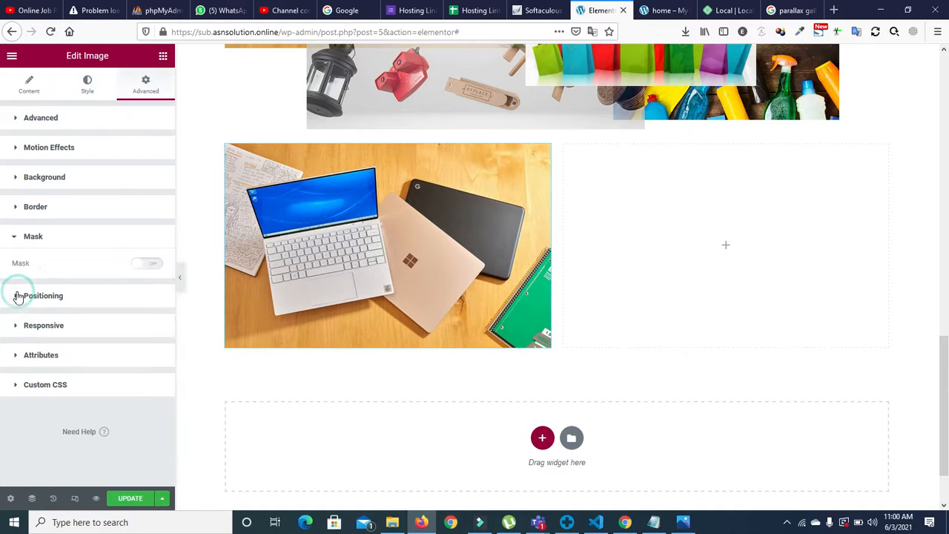
left_click(148, 265)
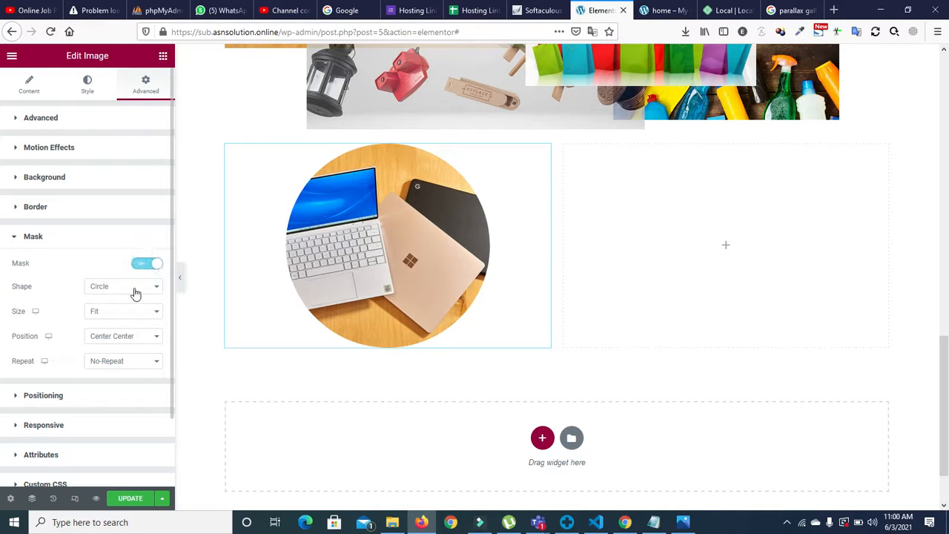
left_click(104, 287)
left_click(98, 314)
left_click(105, 289)
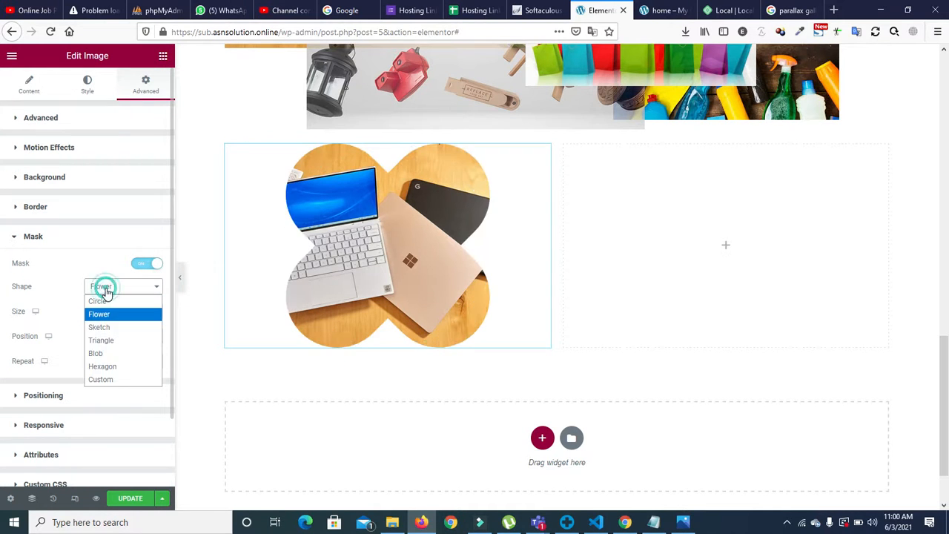
left_click(99, 327)
left_click(108, 290)
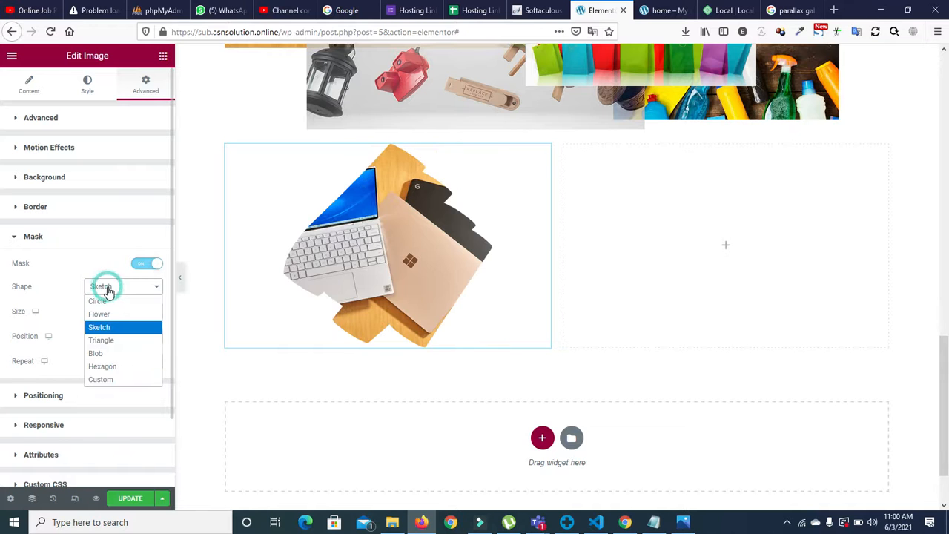
left_click(100, 340)
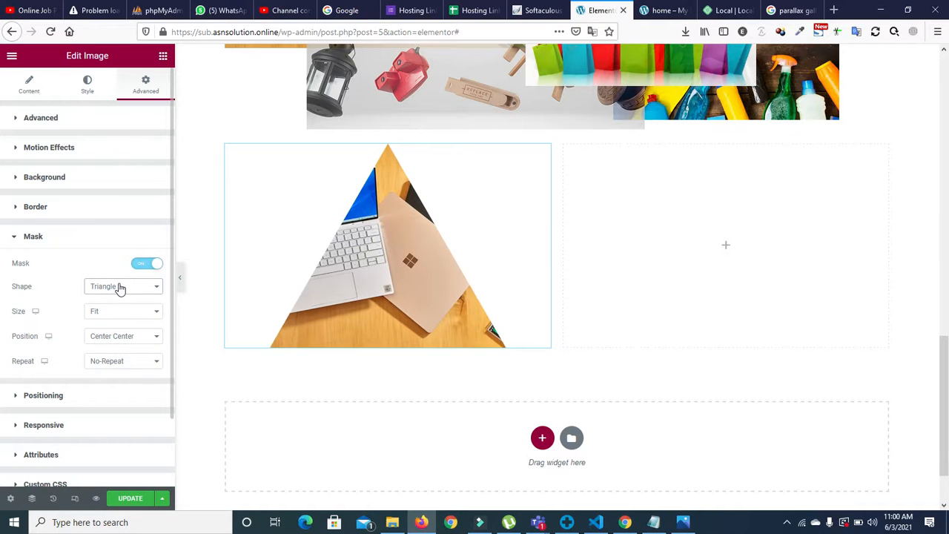
left_click(118, 287)
left_click(115, 353)
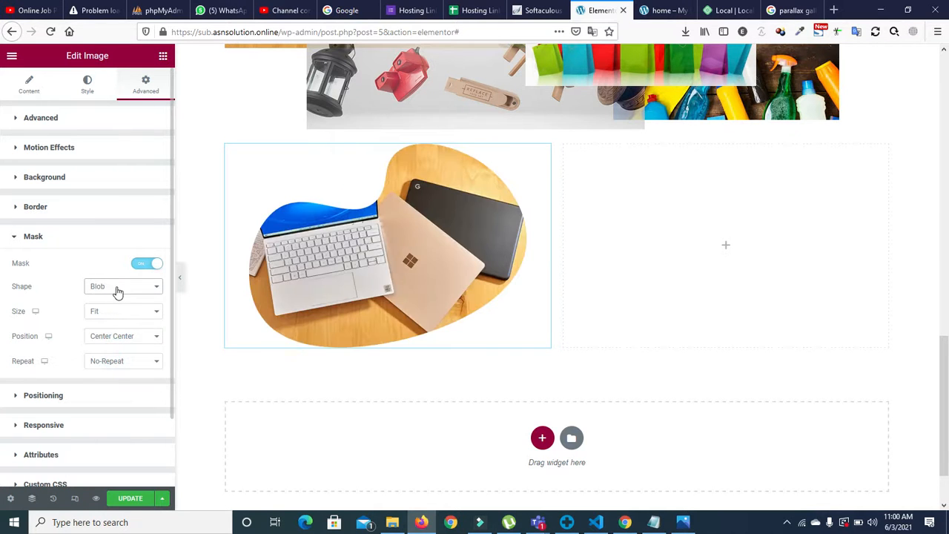
Step: Compare the Flower, Hexagon and Custom mask shapes, then settle on Blob
left_click(116, 289)
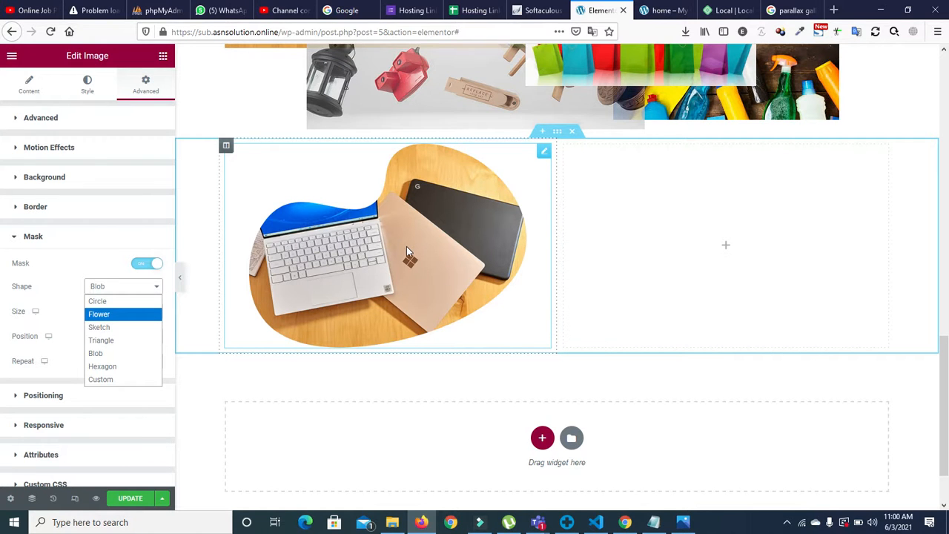
left_click(111, 315)
left_click(120, 285)
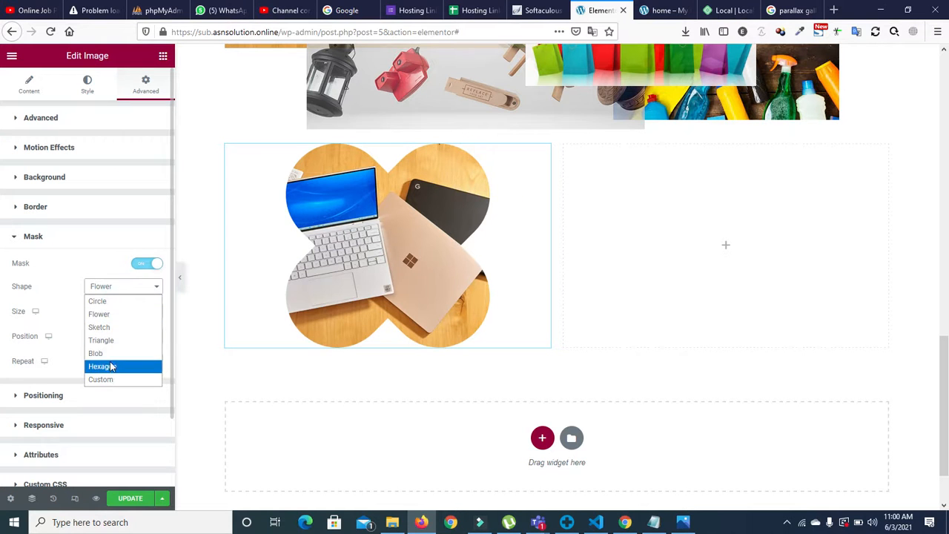
left_click(108, 366)
left_click(108, 287)
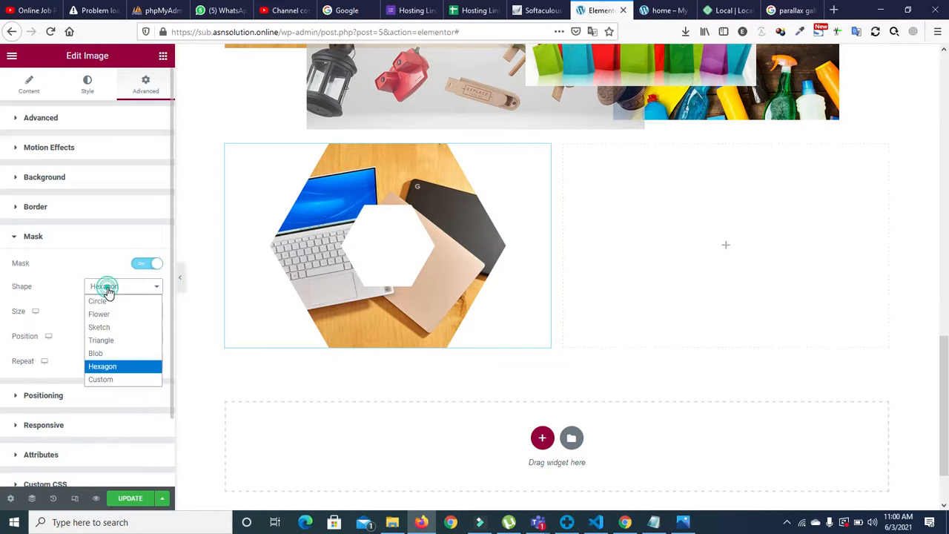
left_click(100, 354)
left_click(109, 286)
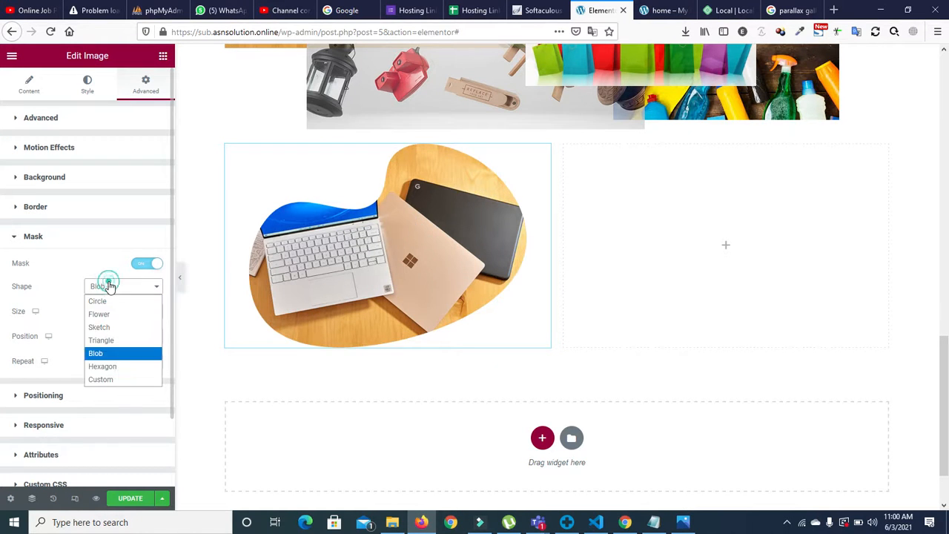
left_click(108, 379)
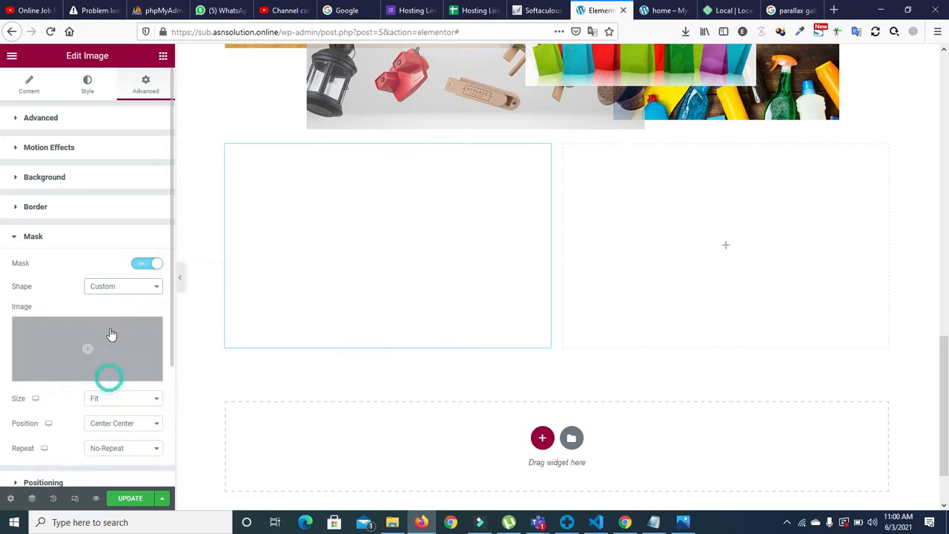
left_click(112, 290)
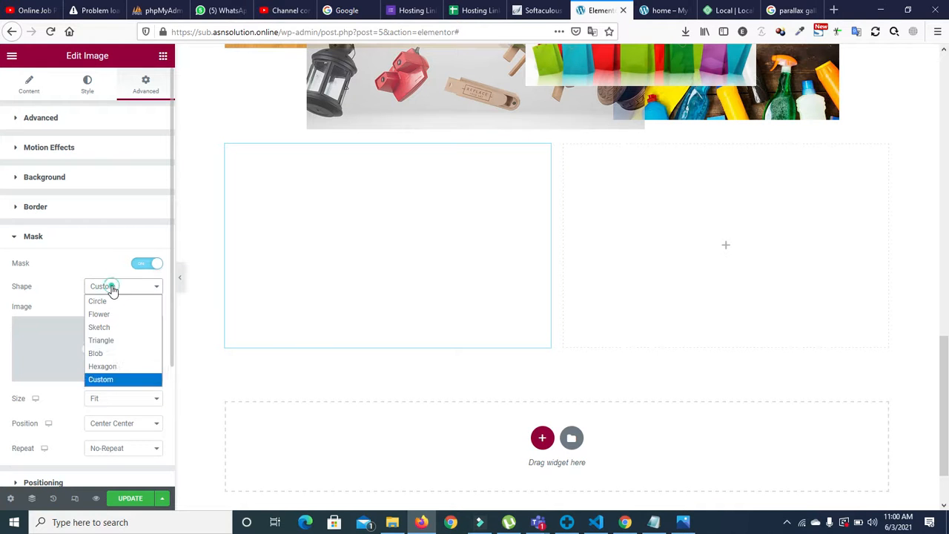
left_click(112, 355)
left_click(112, 311)
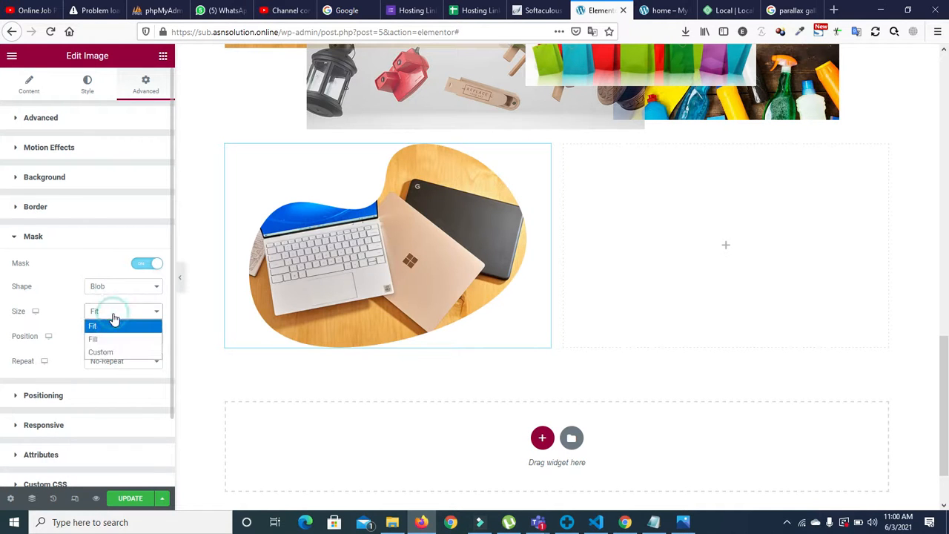
left_click(115, 338)
left_click(108, 312)
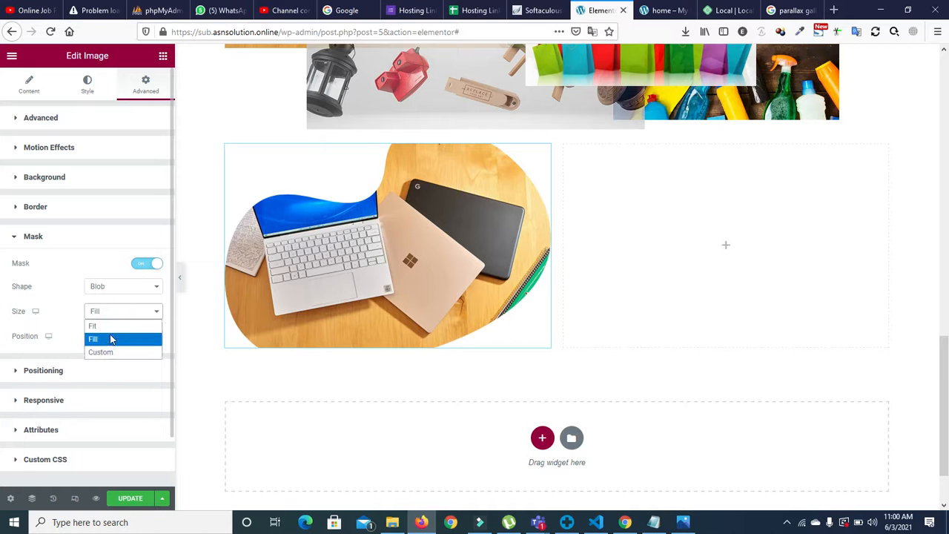
left_click(111, 325)
left_click(112, 336)
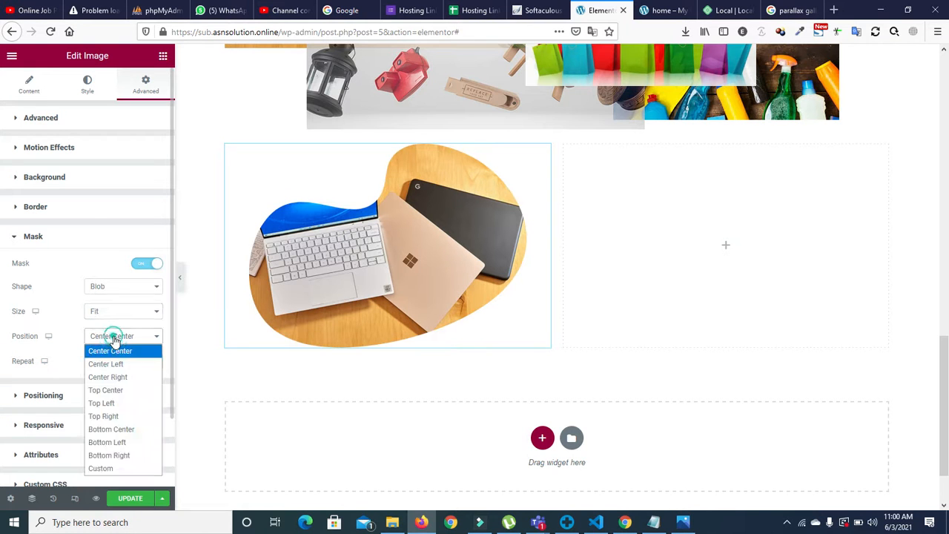
left_click(109, 367)
left_click(110, 336)
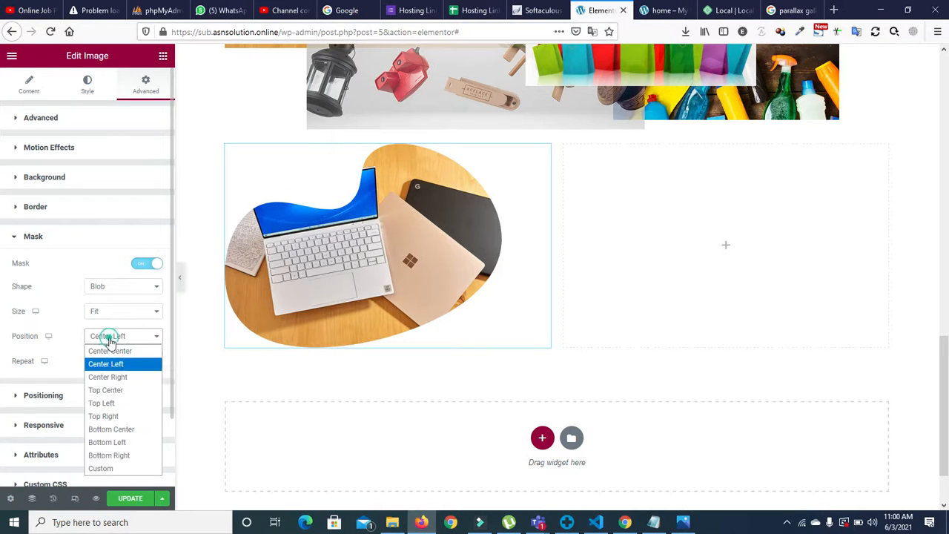
left_click(110, 403)
left_click(115, 336)
left_click(116, 351)
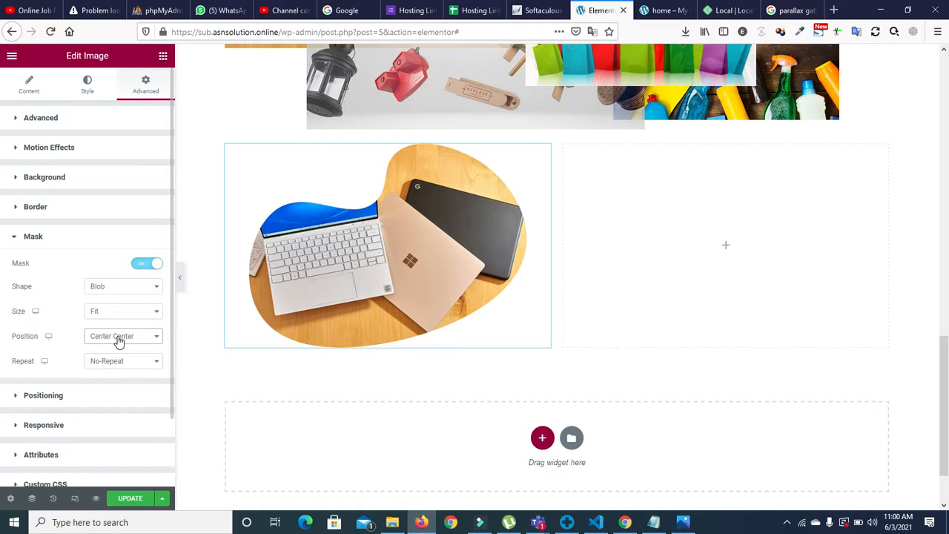
left_click(121, 361)
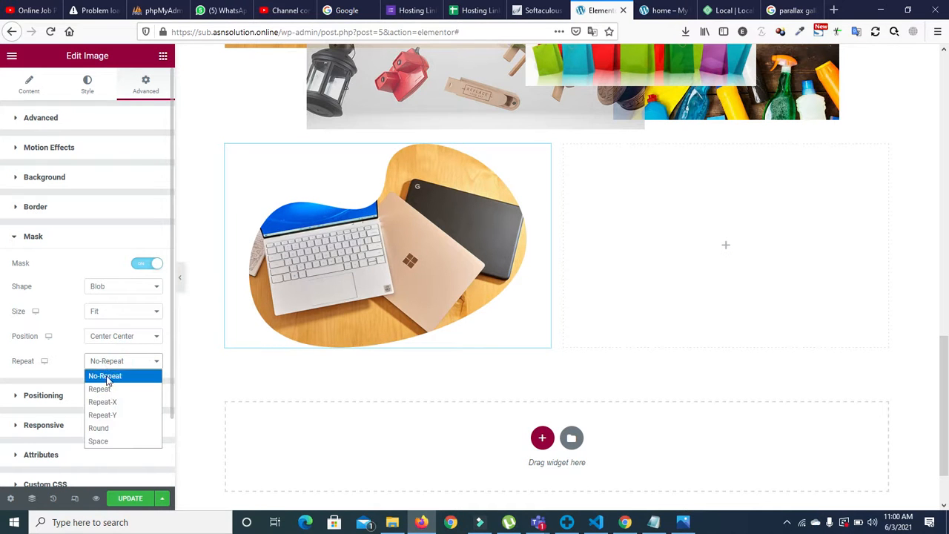
left_click(106, 375)
left_click(106, 365)
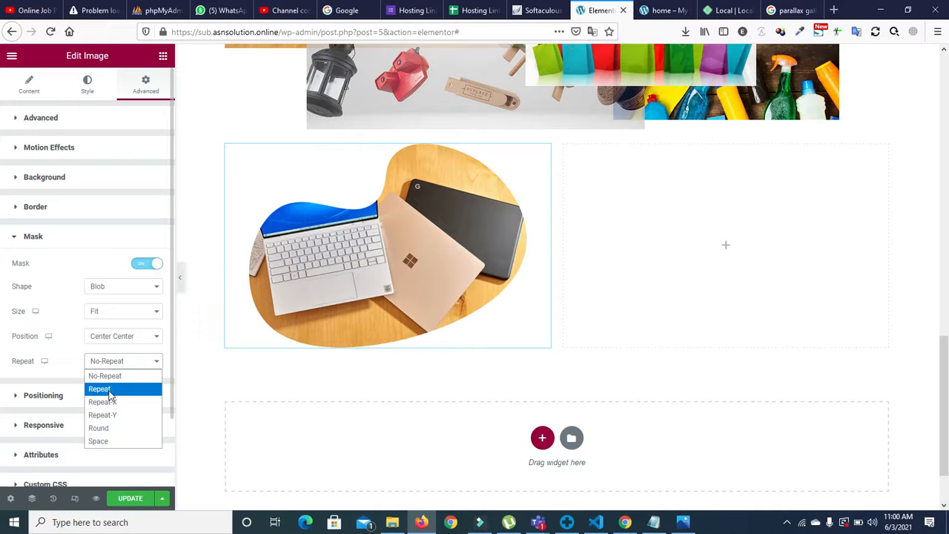
left_click(107, 387)
left_click(108, 365)
left_click(108, 376)
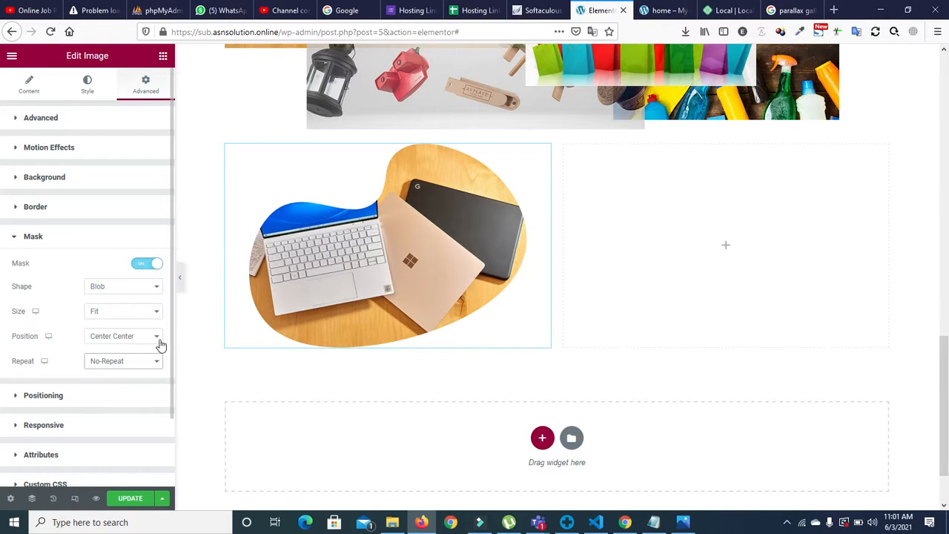
left_click_drag(171, 345, 174, 366)
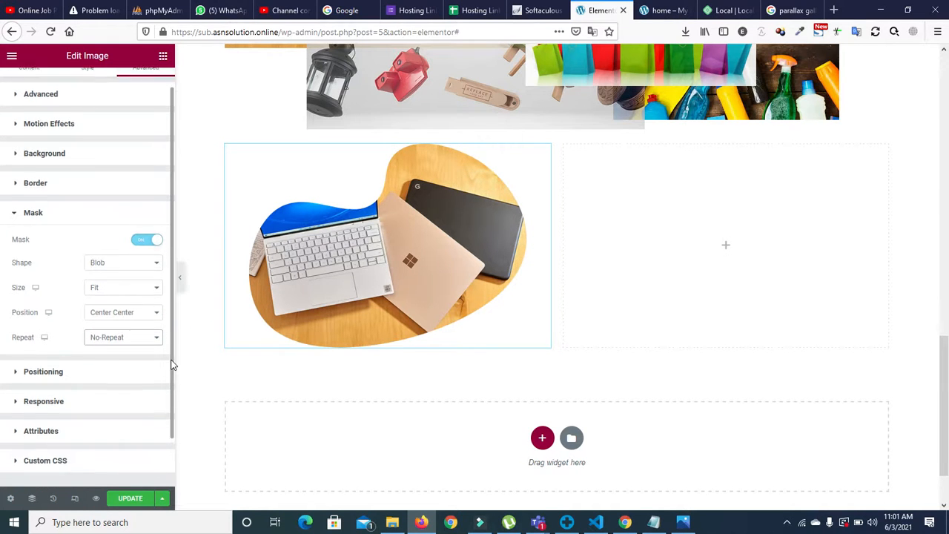
Step: Try Solid and Double borders on the laptop image, then set the border back to none
left_click(16, 185)
left_click(145, 261)
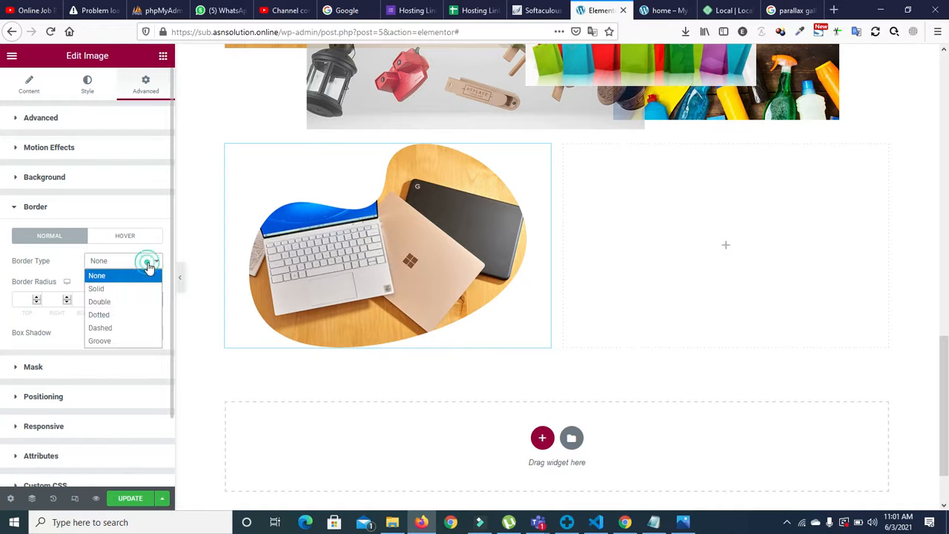
left_click(124, 292)
left_click(124, 262)
left_click(126, 303)
left_click(127, 260)
left_click(123, 276)
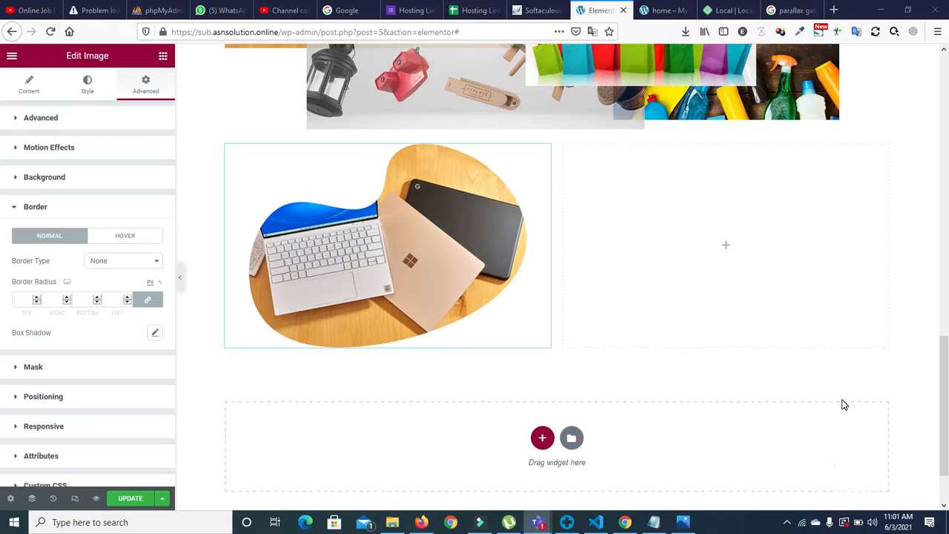
left_click(18, 210)
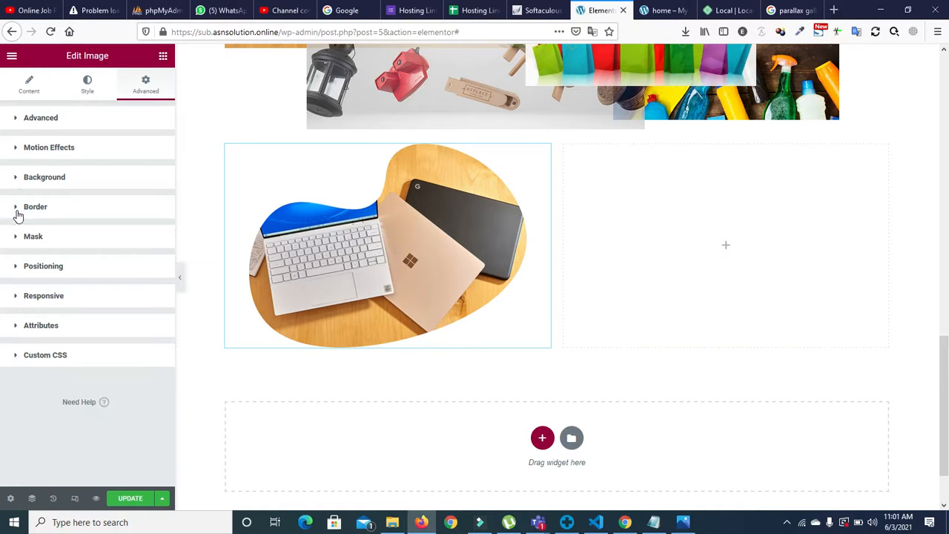
Step: Check the image's Attributes, Custom CSS and Background sections in the Advanced tab
left_click(16, 323)
left_click(15, 326)
left_click(17, 355)
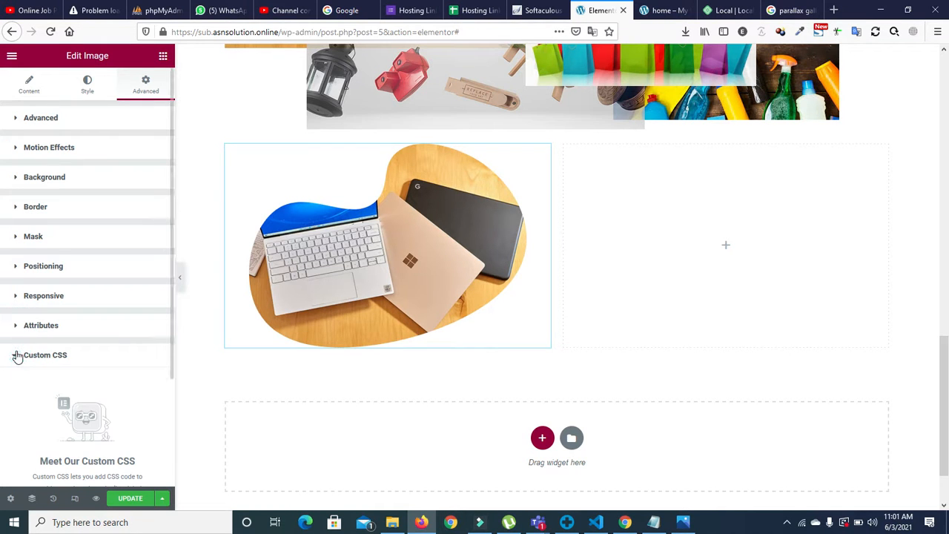
left_click(17, 356)
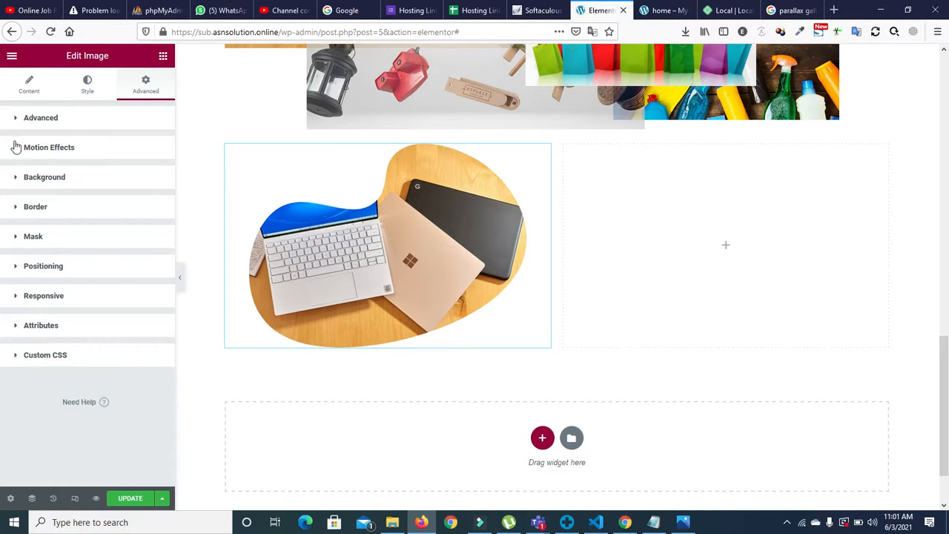
left_click(17, 179)
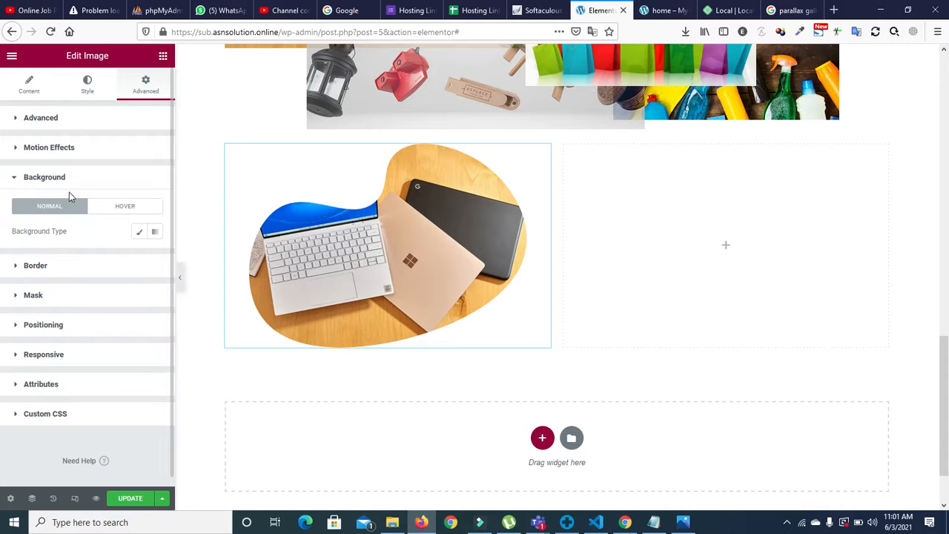
Step: Select the laptop image widget and open its Motion Effects entrance animation list
left_click(227, 147)
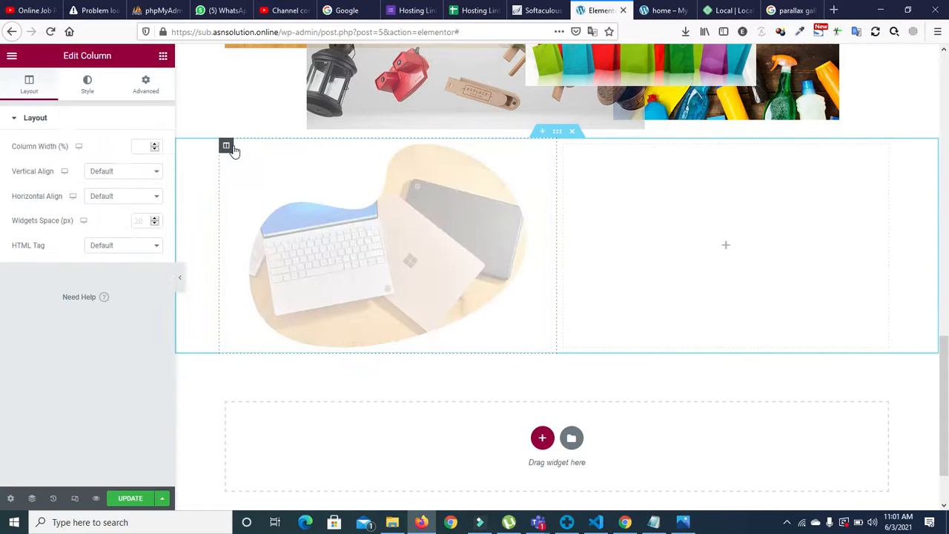
left_click(425, 198)
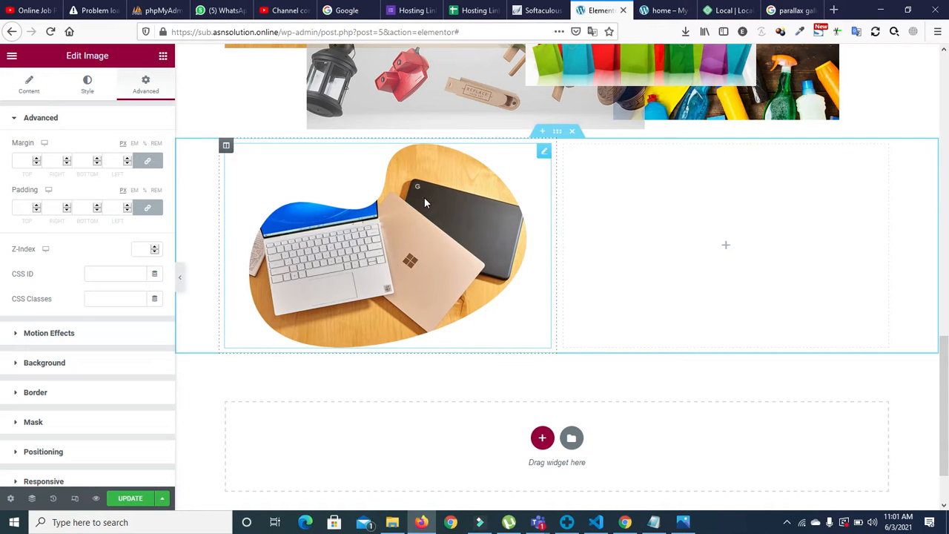
left_click_drag(171, 258, 170, 316)
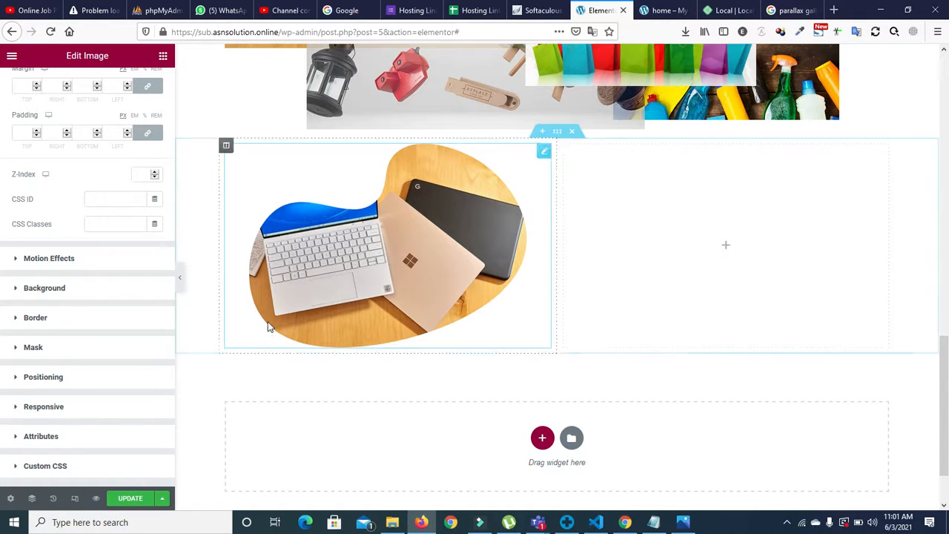
left_click(13, 266)
left_click(29, 192)
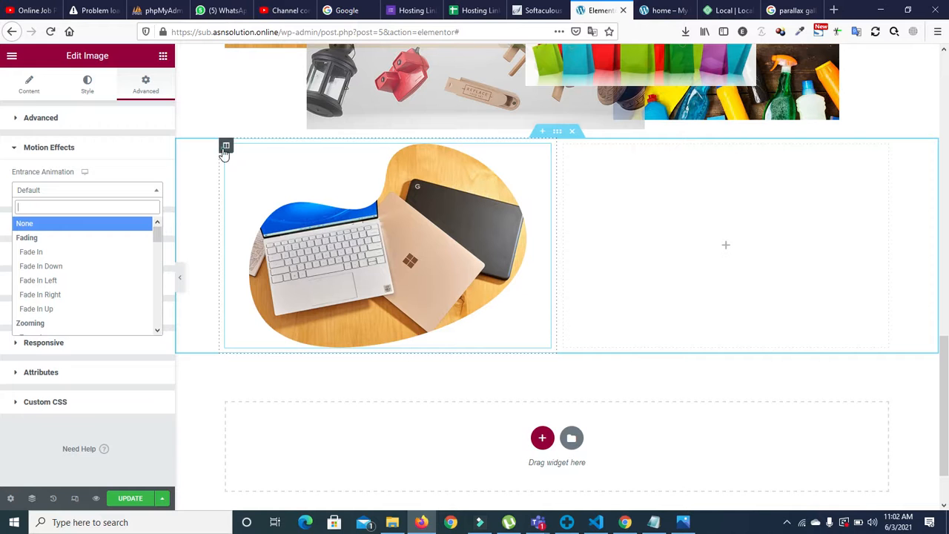
Step: Change the laptop image's entrance animation from Fade In to Fade In Up and update the page
left_click(225, 146)
left_click(412, 237)
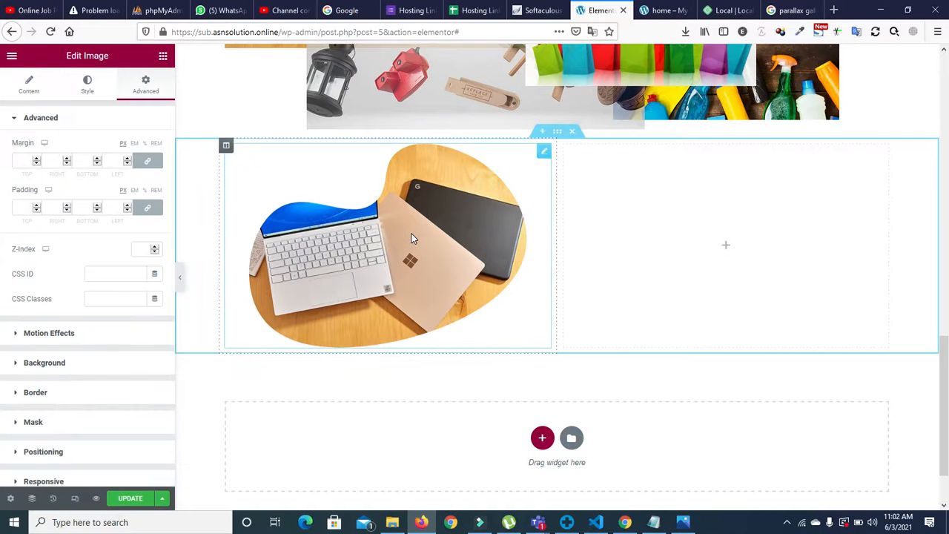
left_click(16, 334)
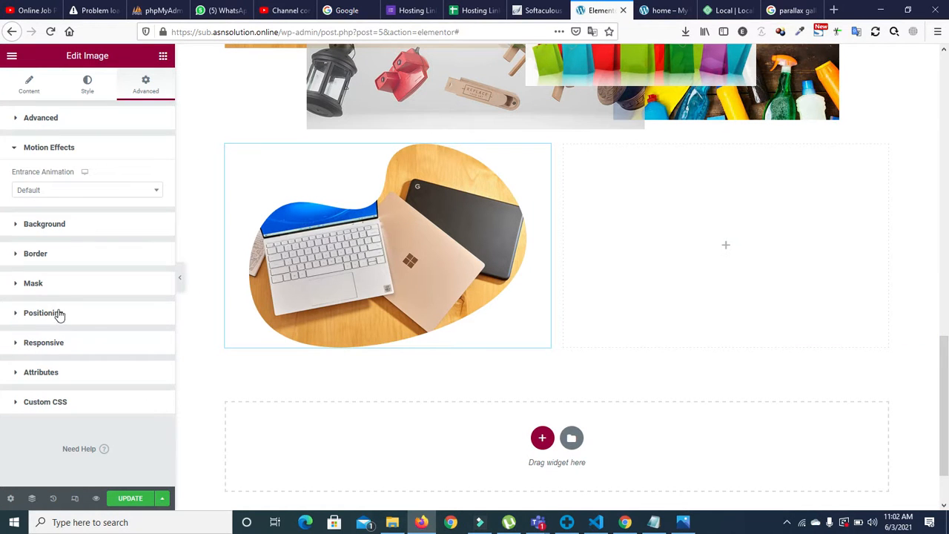
left_click(34, 191)
left_click(47, 249)
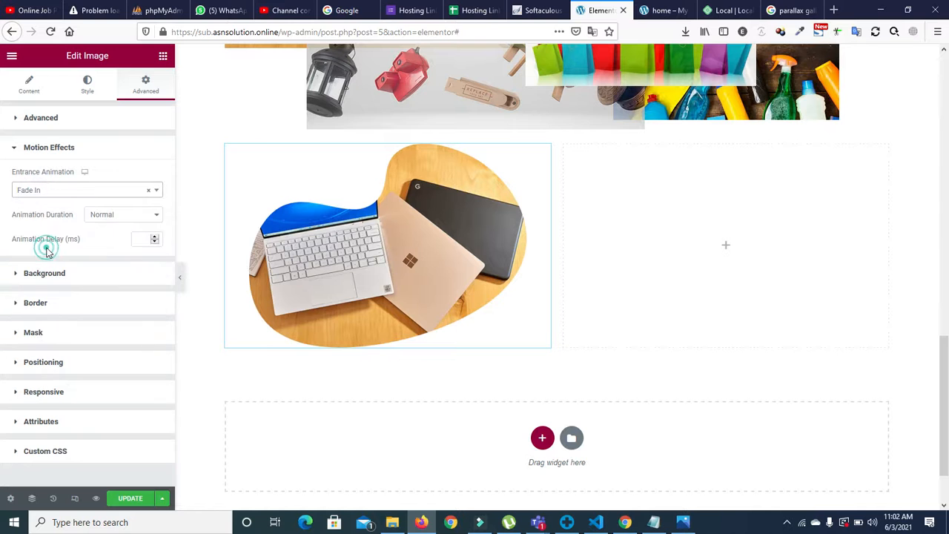
left_click(66, 189)
left_click(70, 309)
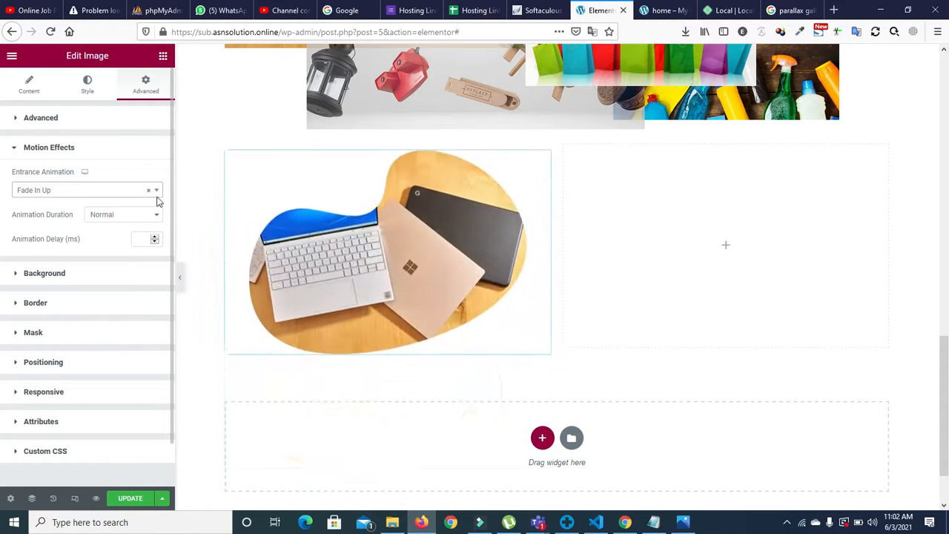
left_click(123, 503)
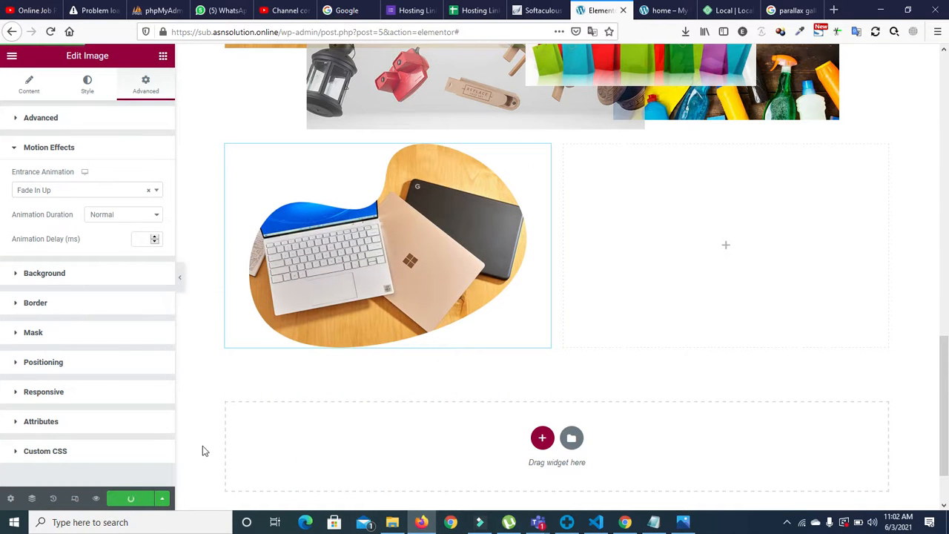
left_click(660, 10)
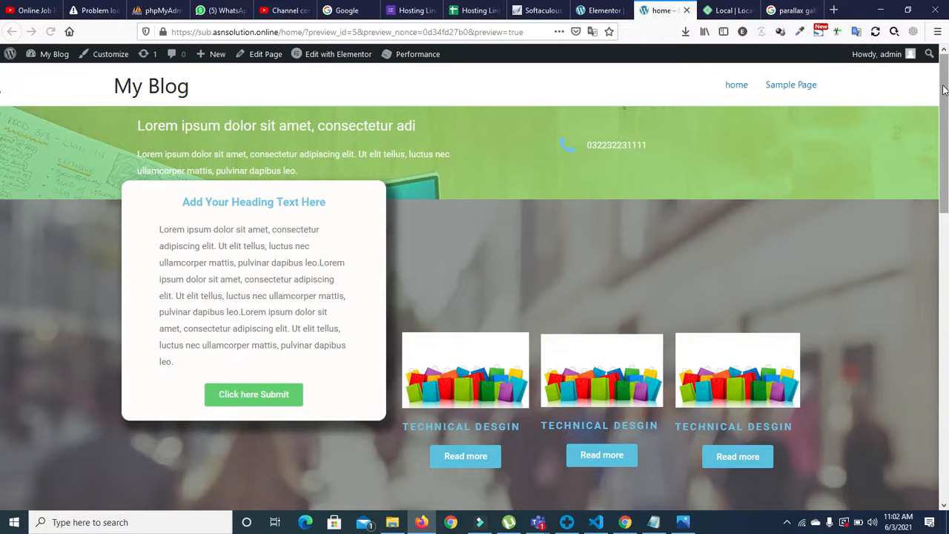
Step: Reload the site preview and scroll down to the laptop image above the footer
scroll(1, 178, "down", 8)
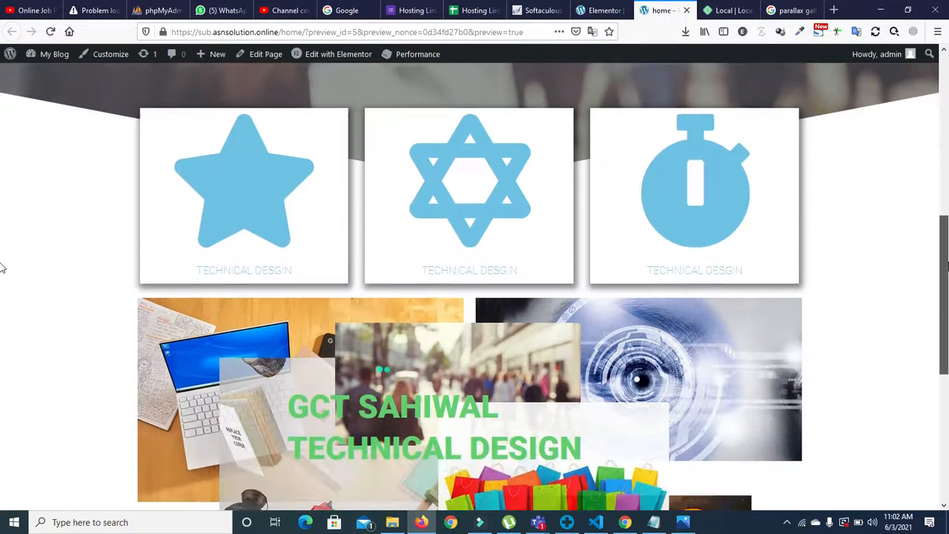
scroll(2, 319, "down", 4)
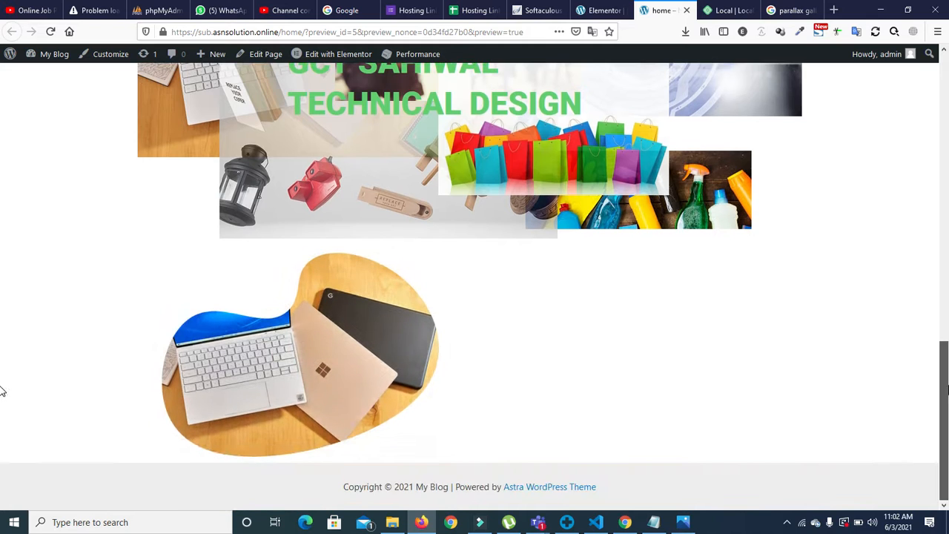
scroll(2, 311, "up", 5)
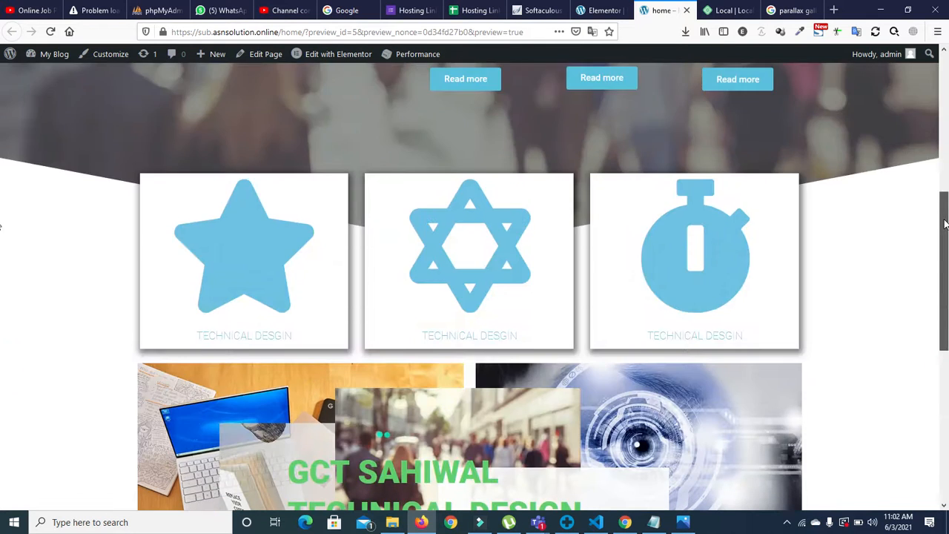
scroll(2, 282, "down", 2)
scroll(2, 326, "down", 3)
scroll(2, 356, "up", 10)
scroll(1, 415, "down", 10)
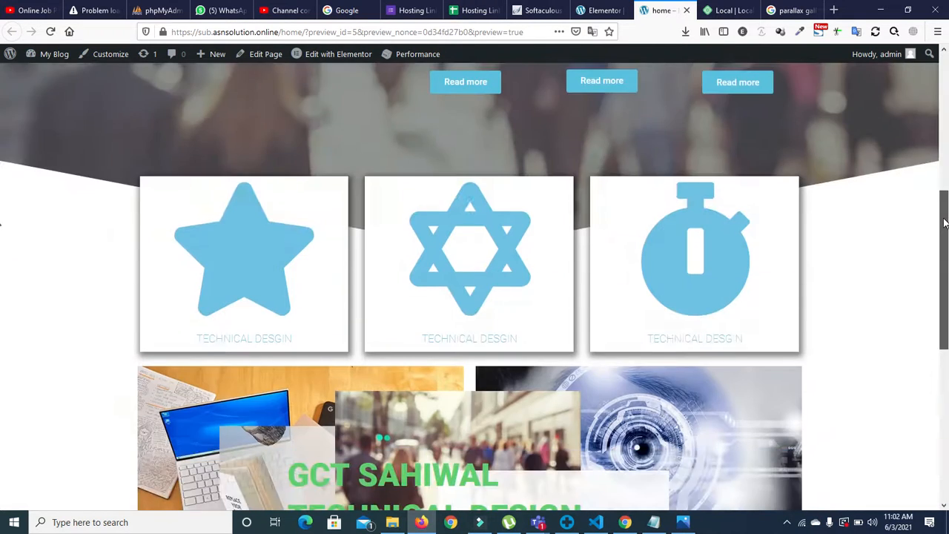
scroll(2, 461, "up", 10)
left_click(110, 53)
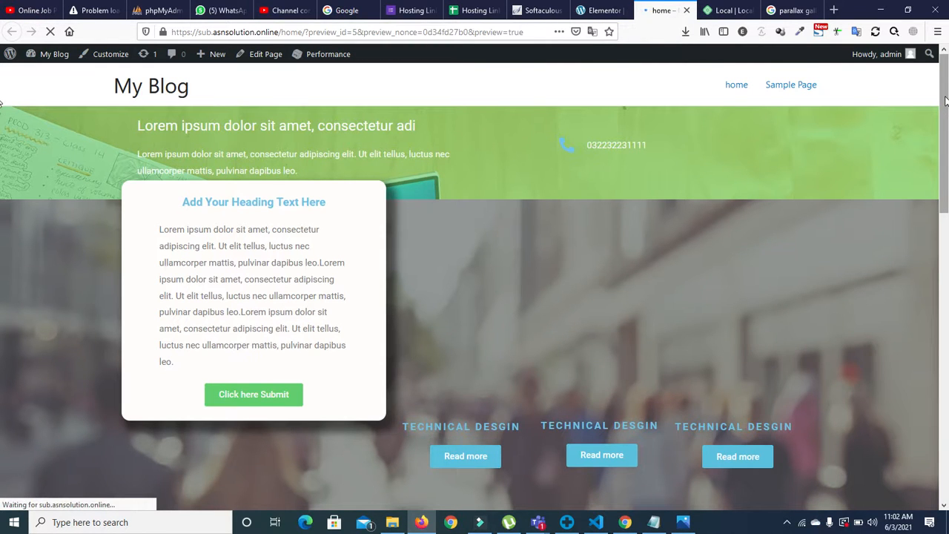
left_click(945, 100)
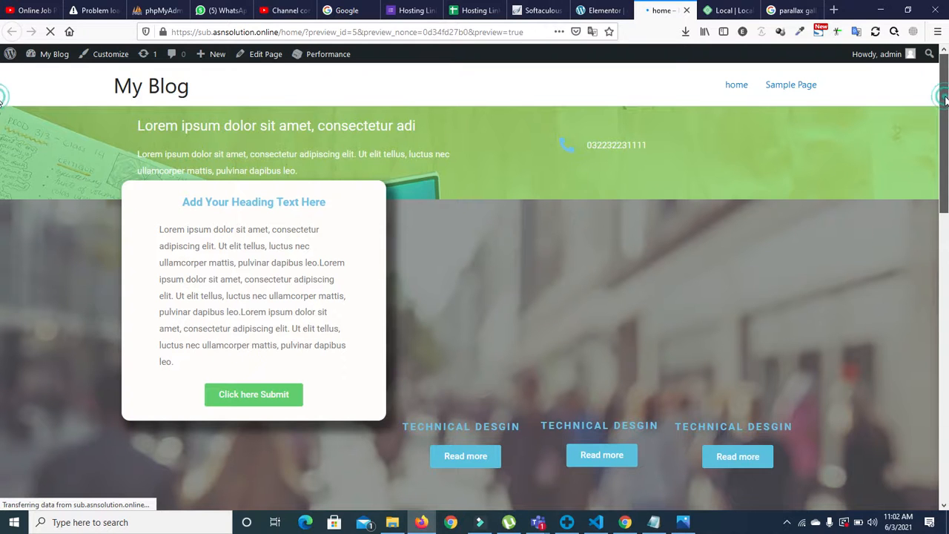
left_click_drag(946, 100, 495, 401)
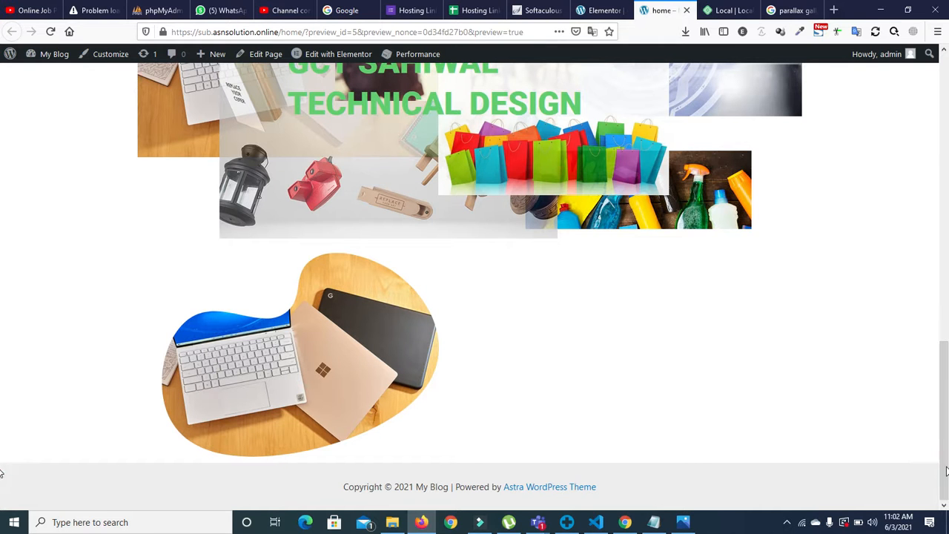
Step: Give the star icon column a Fade In Left entrance animation
left_click(597, 11)
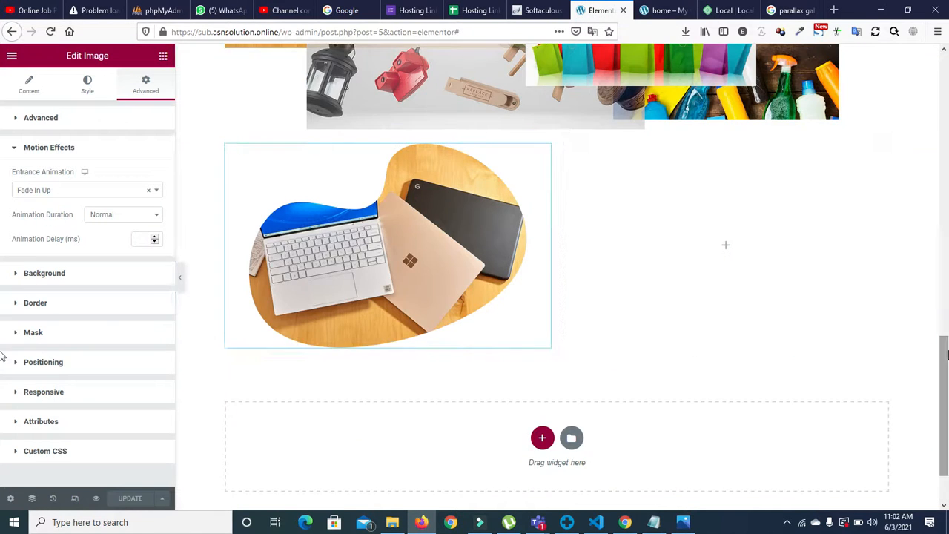
scroll(727, 244, "up", 5)
mouse_move(948, 202)
left_mouse_down()
mouse_move(948, 121)
mouse_move(948, 188)
left_mouse_up()
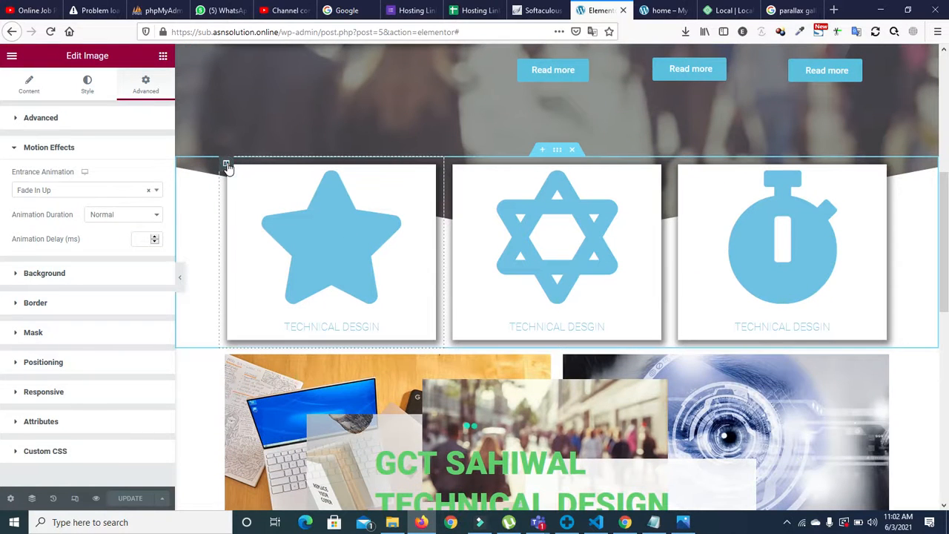
left_click(227, 164)
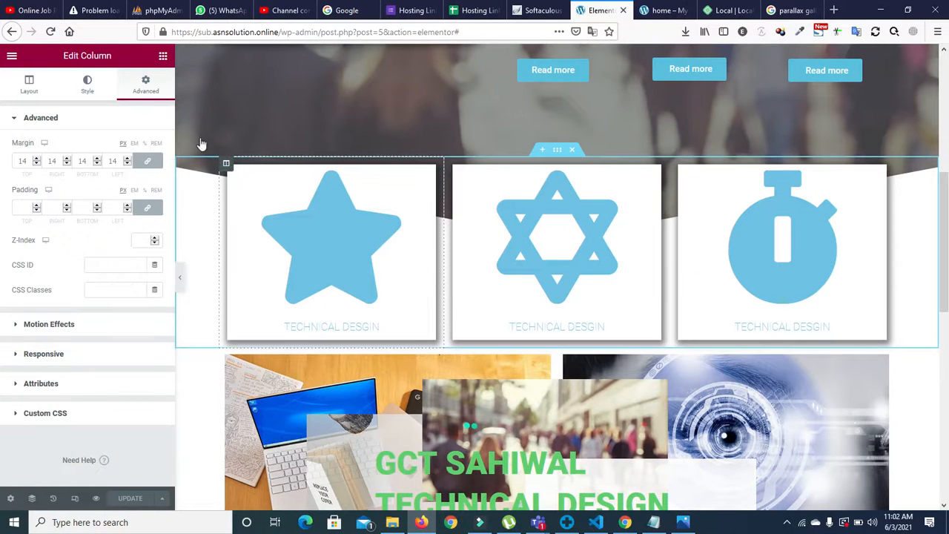
left_click(15, 324)
left_click(41, 191)
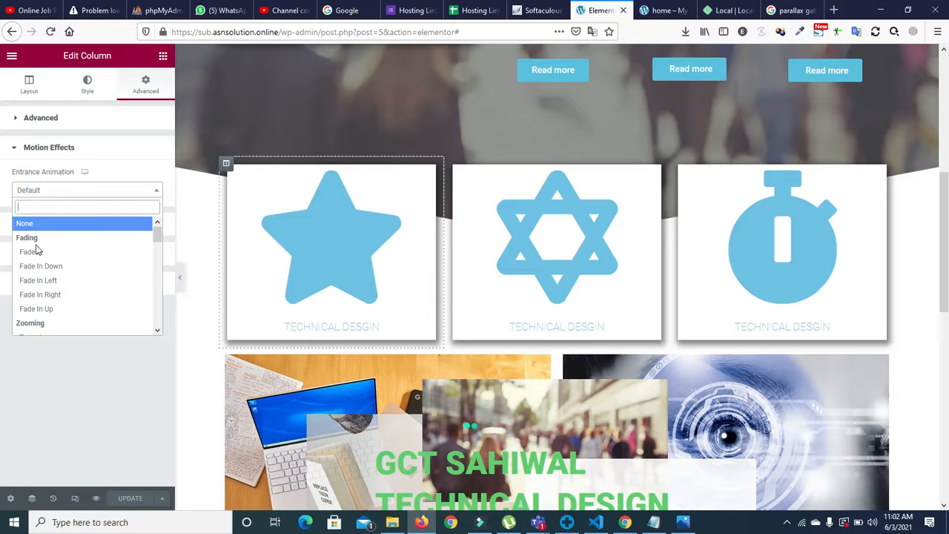
left_click(36, 278)
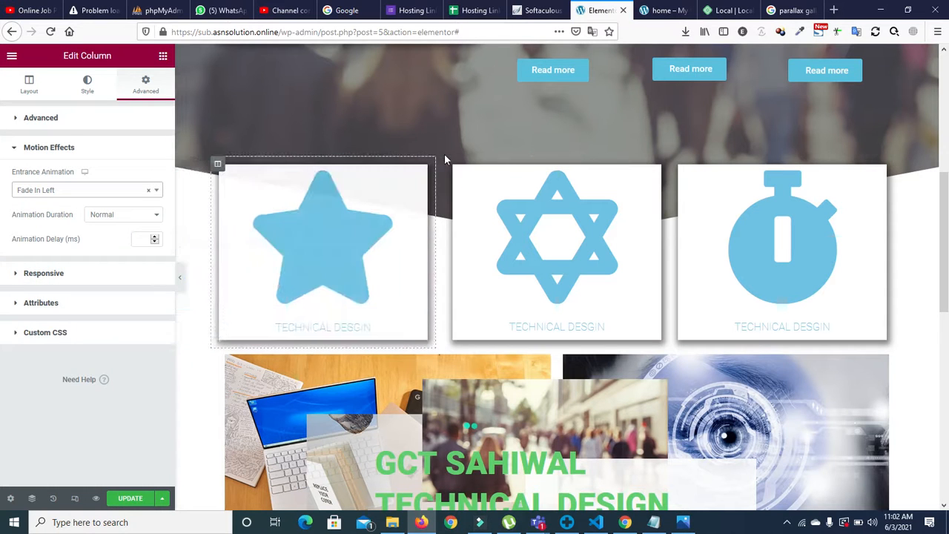
Step: Give the middle hexagram icon column a Fade In Up entrance animation
left_click(352, 174)
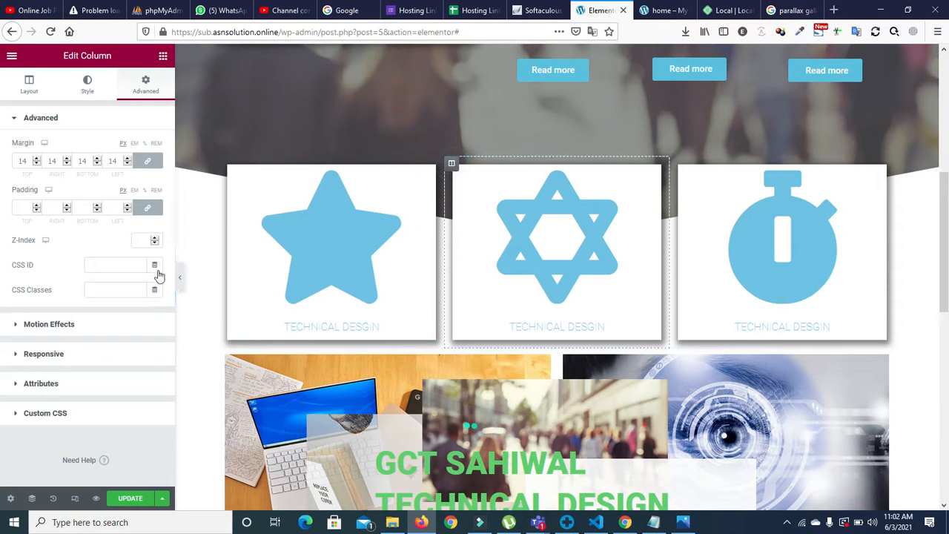
left_click(34, 334)
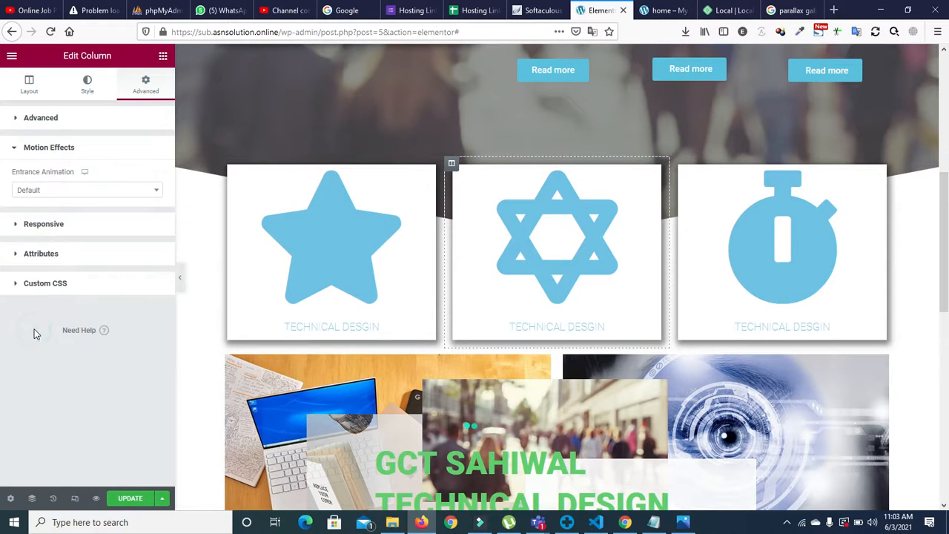
left_click(34, 194)
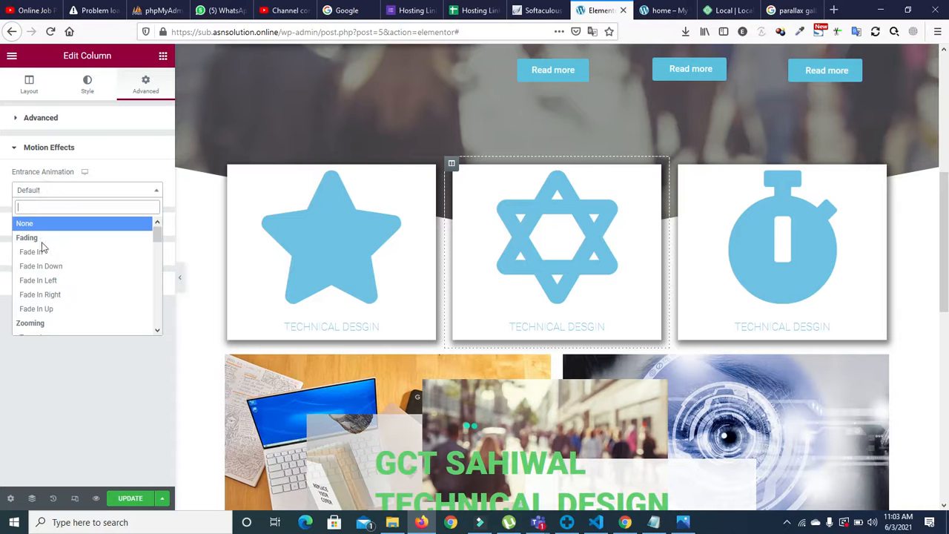
left_click(52, 309)
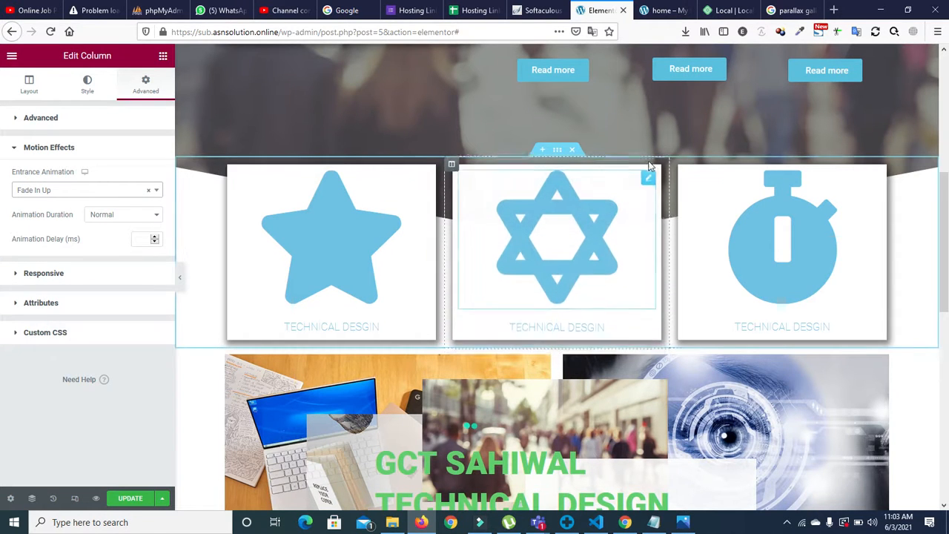
Step: Set the third icon column to Fade In Right and update the page
left_click(676, 166)
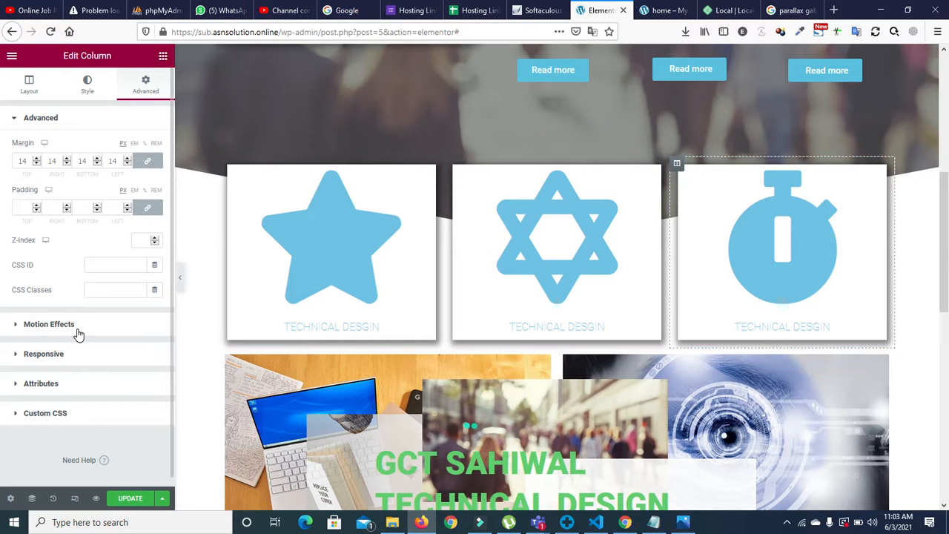
left_click(66, 326)
left_click(100, 189)
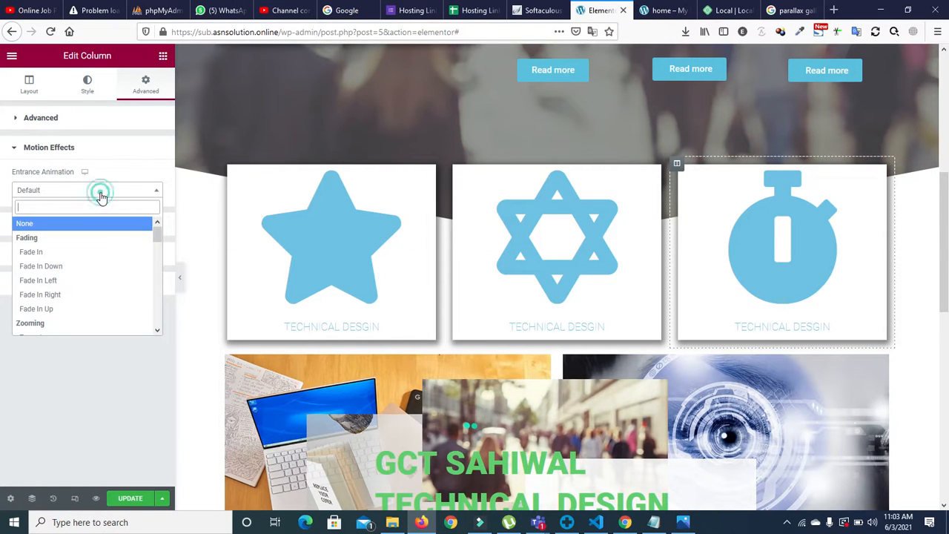
left_click(84, 282)
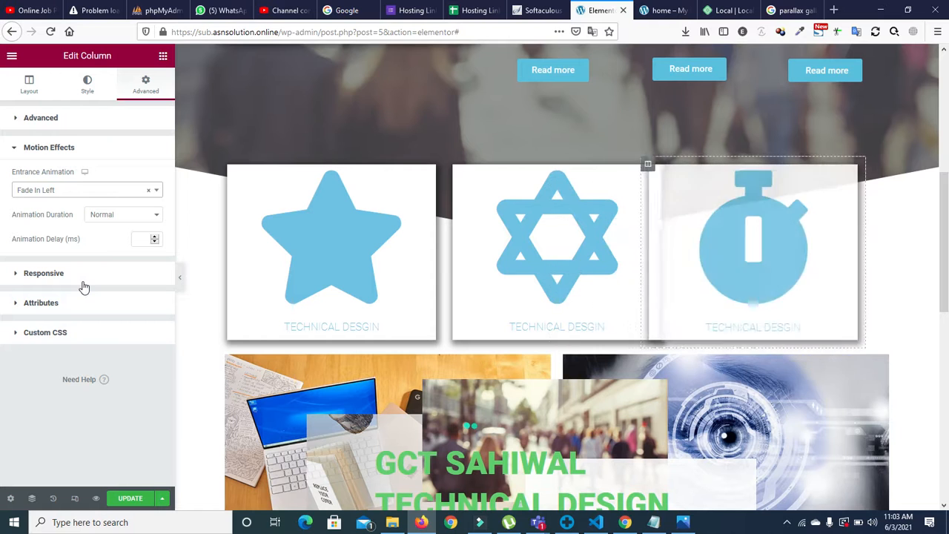
left_click(70, 191)
left_click(44, 295)
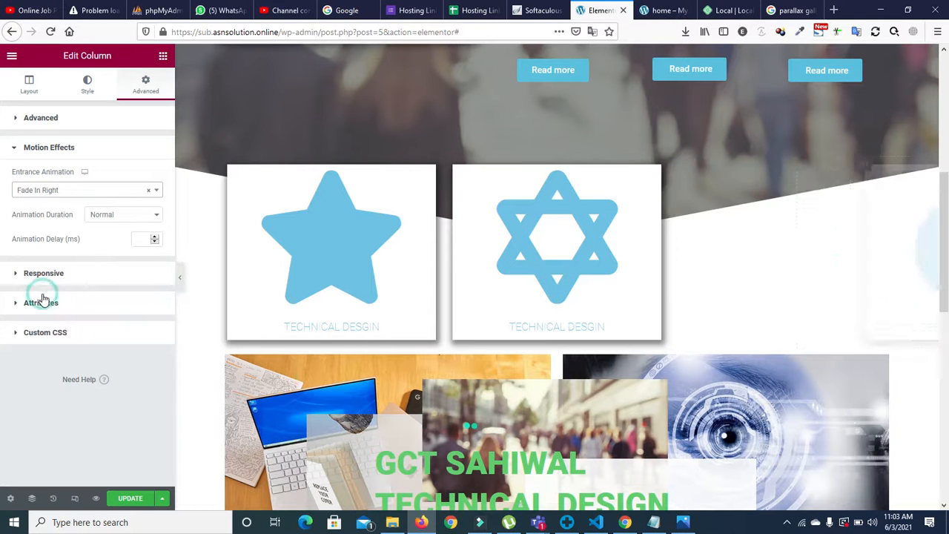
left_click(128, 498)
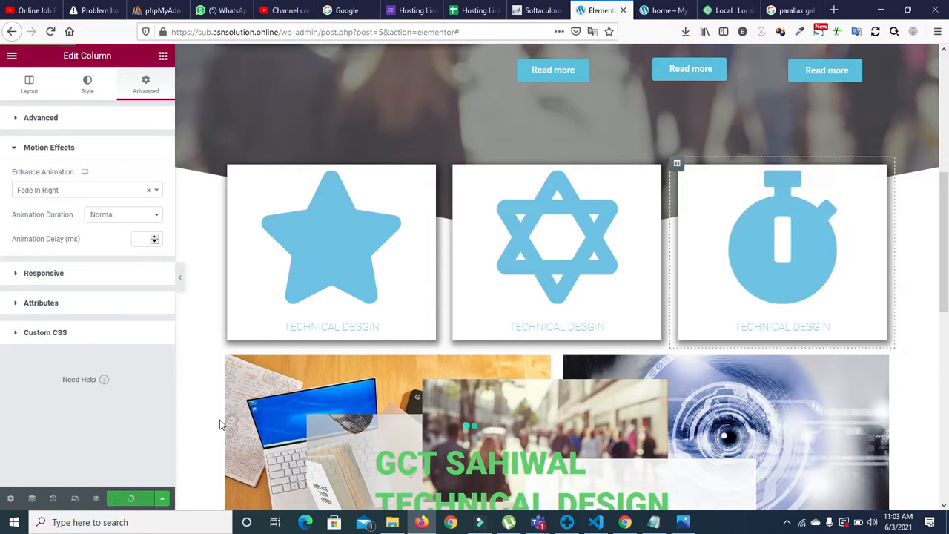
left_click(660, 11)
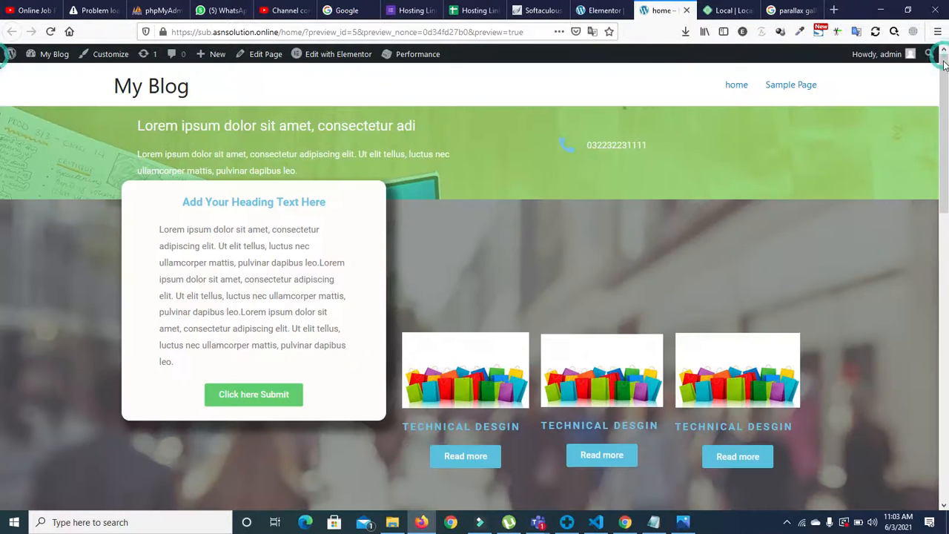
left_click(49, 34)
scroll(2, 98, "down", 15)
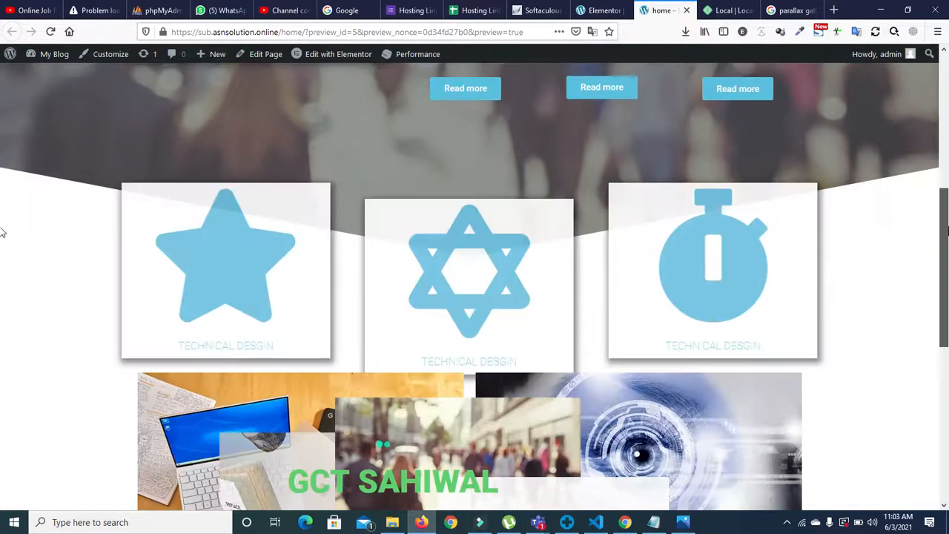
scroll(2, 371, "down", 1)
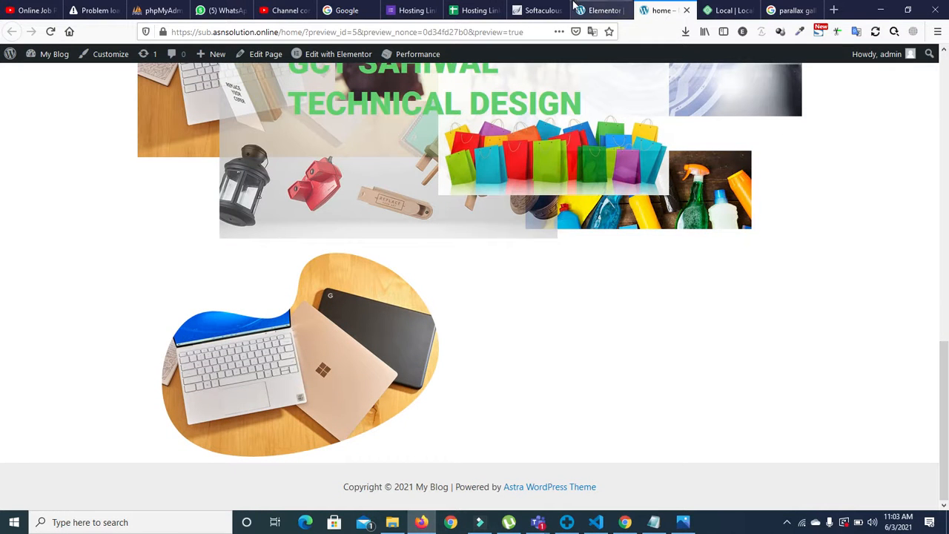
left_click(601, 10)
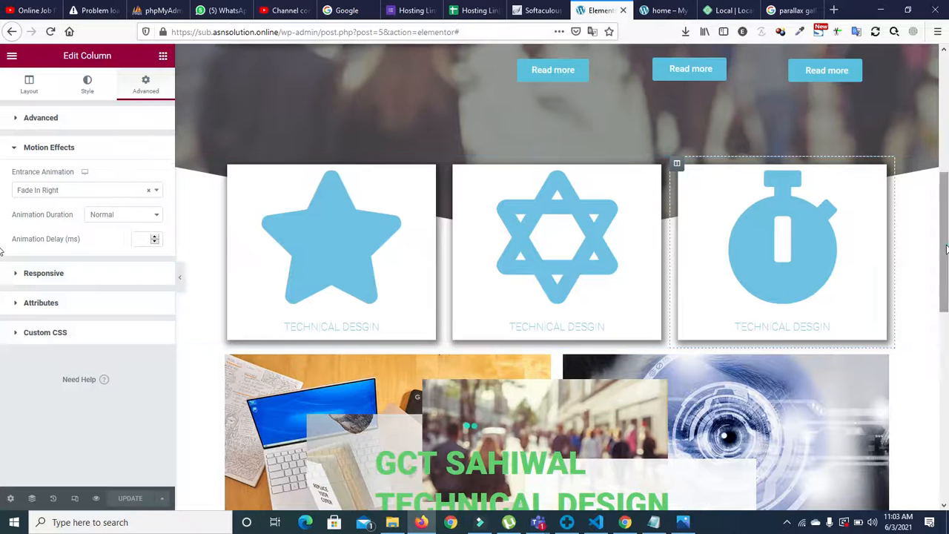
Step: Look over the column's Style and Layout settings, then browse the widget panel
left_click_drag(939, 252, 947, 267)
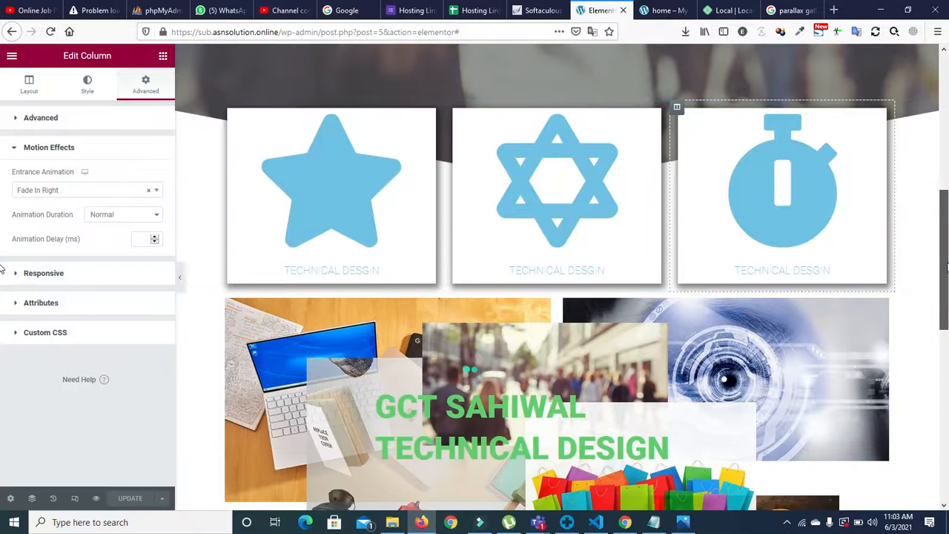
left_click(101, 89)
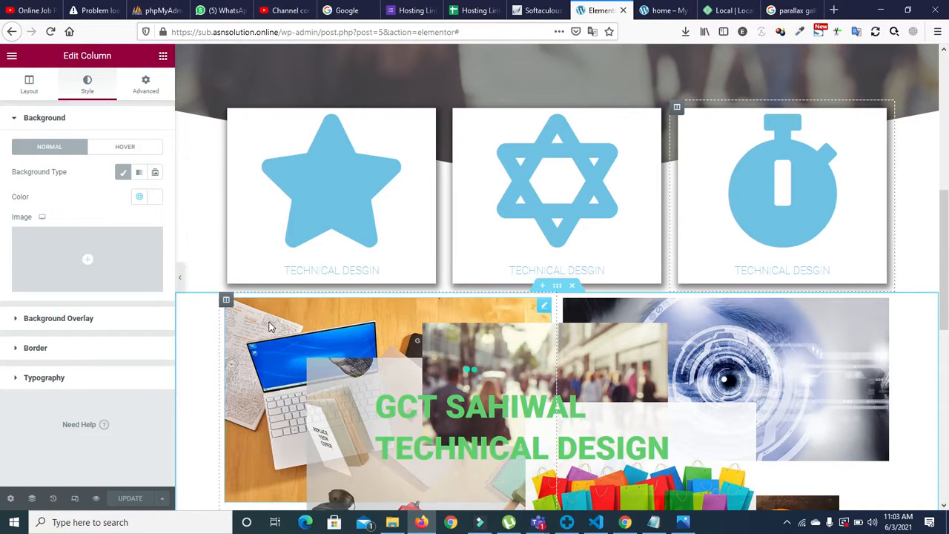
left_click_drag(947, 246, 948, 293)
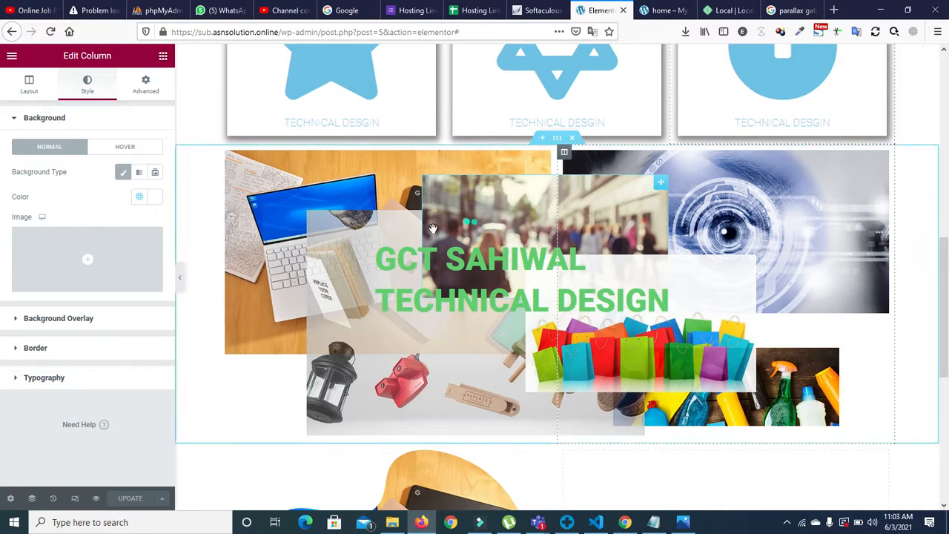
left_click(38, 87)
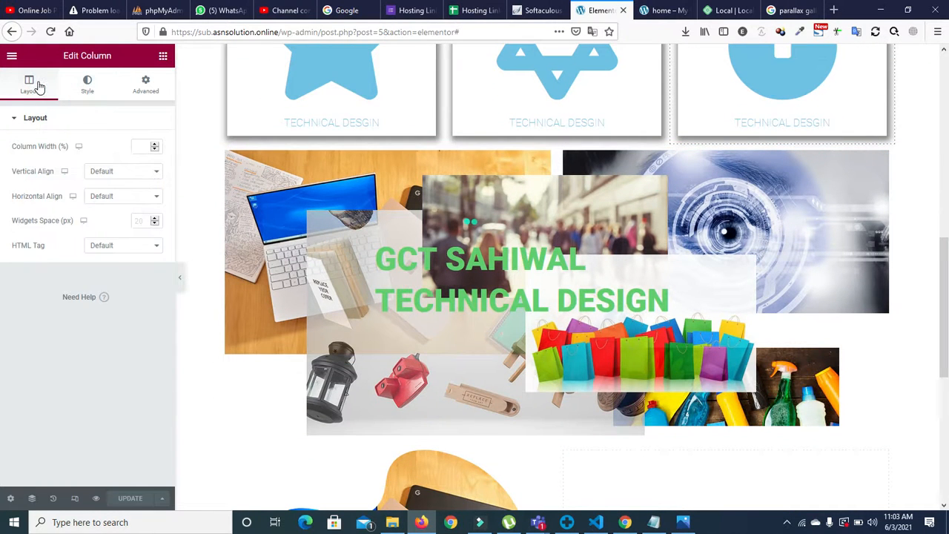
left_click(163, 56)
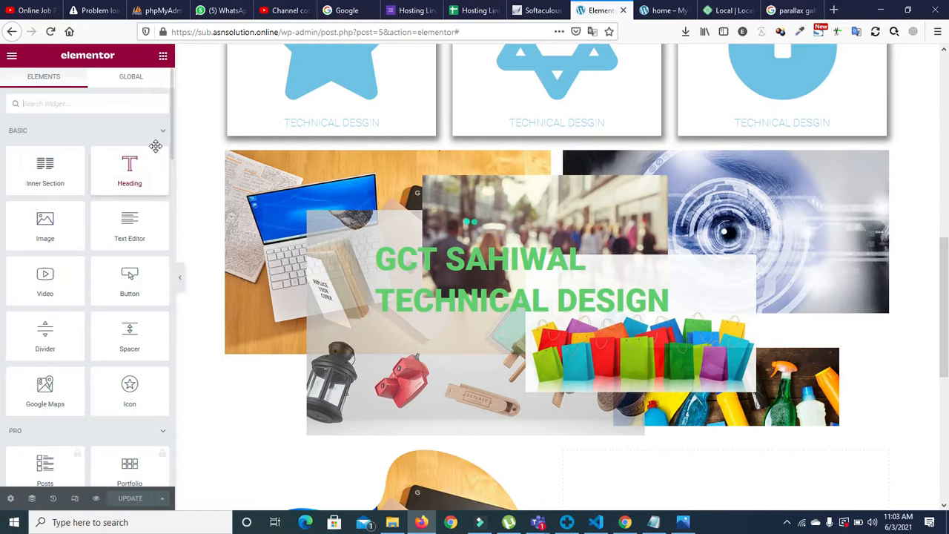
left_click_drag(172, 133, 172, 161)
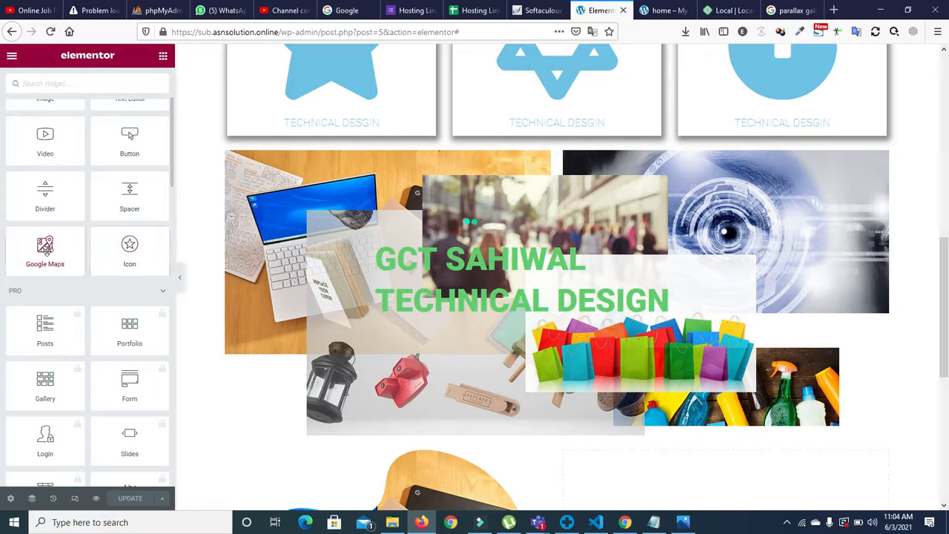
left_click(172, 159)
left_click_drag(171, 197, 155, 106)
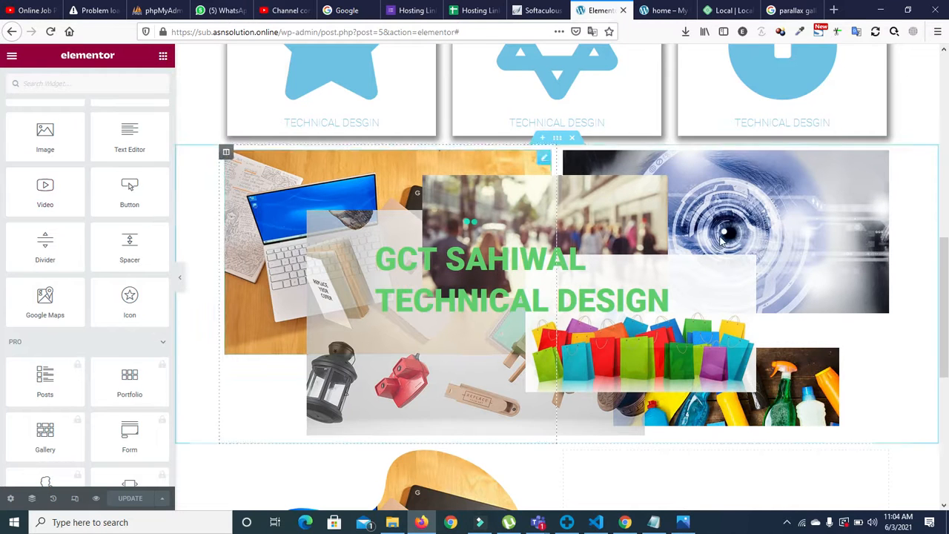
Step: Drop a YouTube Video widget into the empty right column beside the blob laptop image
left_click_drag(944, 271, 945, 398)
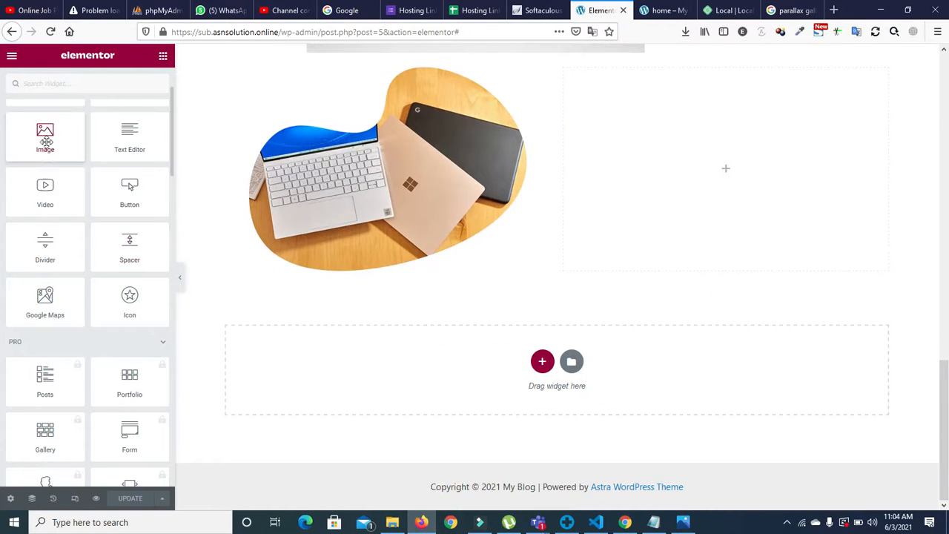
left_click_drag(206, 181, 728, 158)
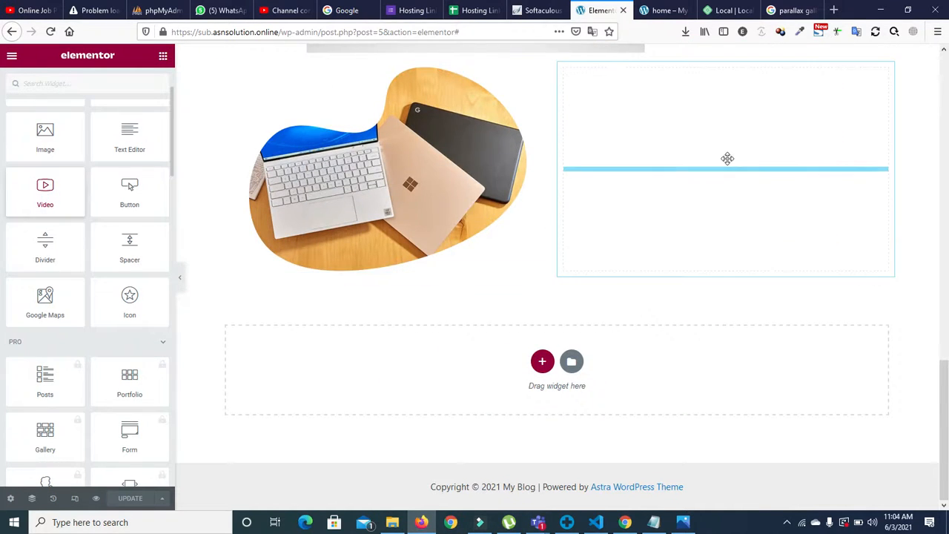
left_click_drag(371, 211, 371, 211)
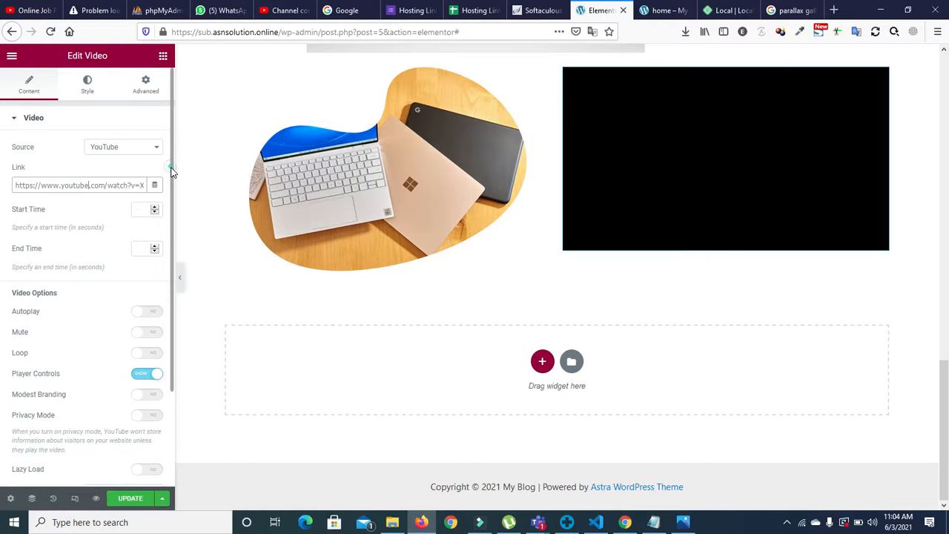
scroll(170, 186, "down", 1)
scroll(171, 200, "down", 1)
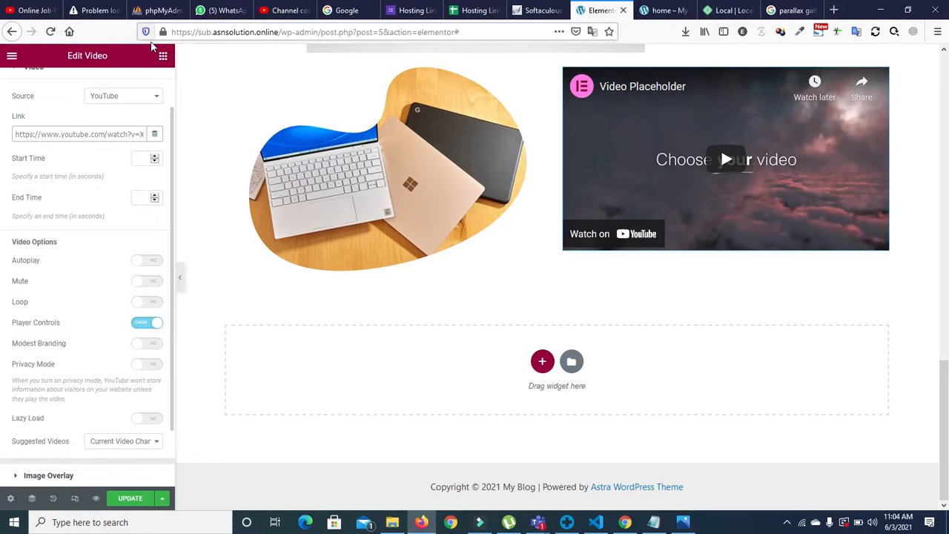
Step: Return to the widget list and scroll down through the available widgets
left_click(163, 58)
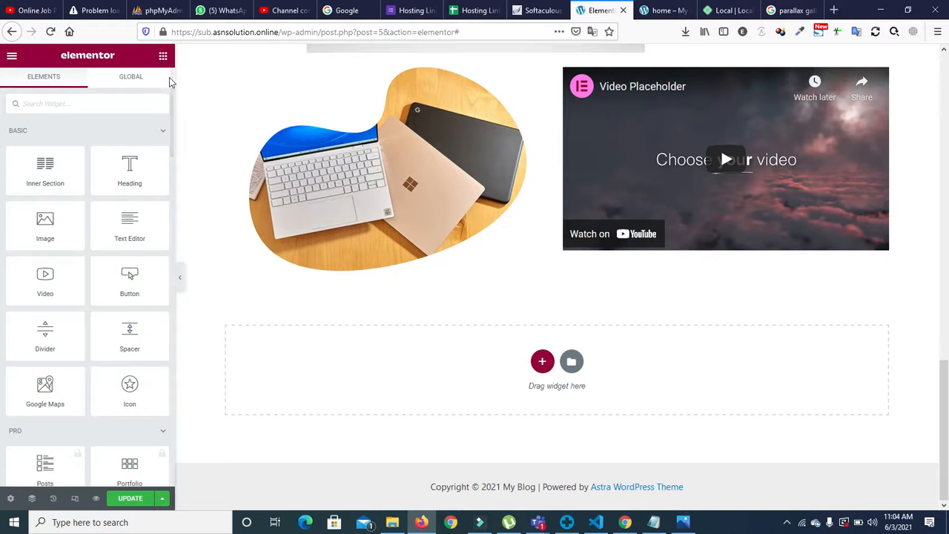
scroll(175, 133, "down", 12)
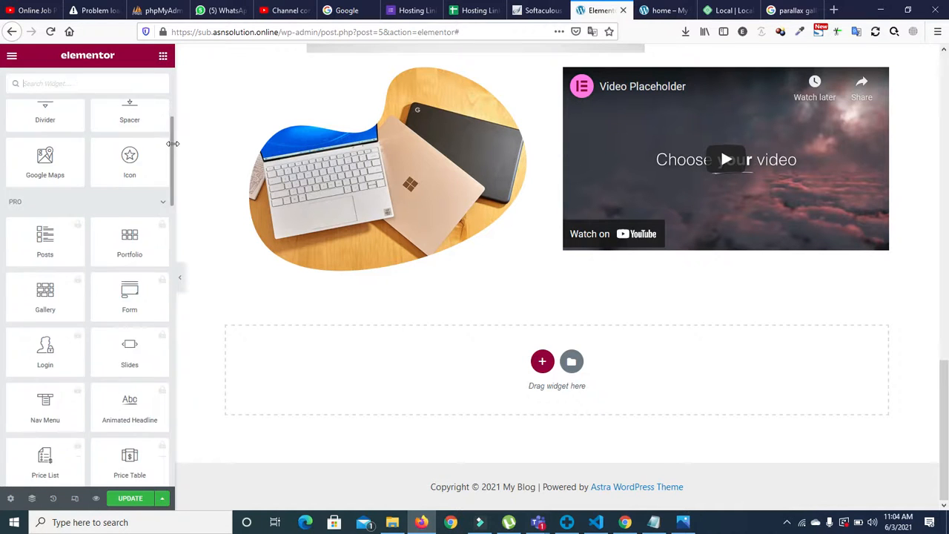
scroll(177, 183, "down", 10)
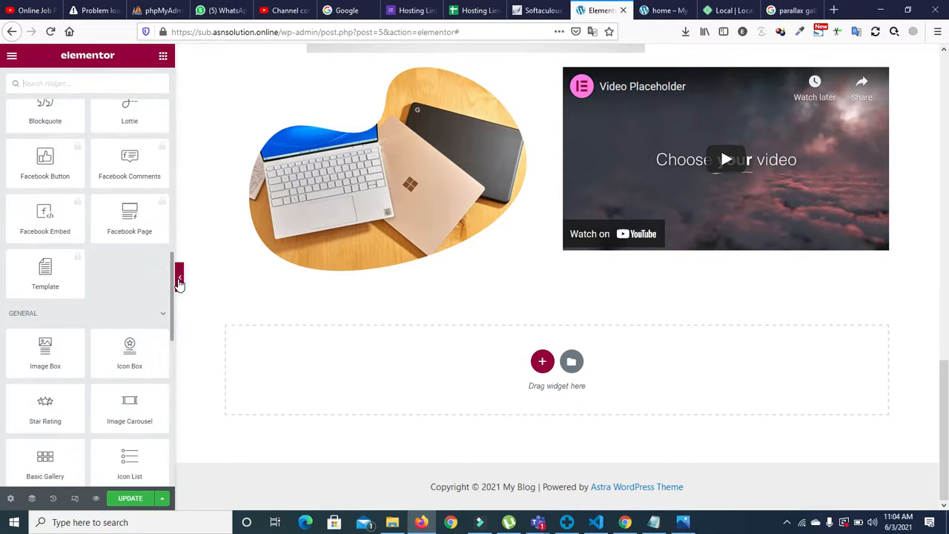
scroll(178, 290, "down", 1)
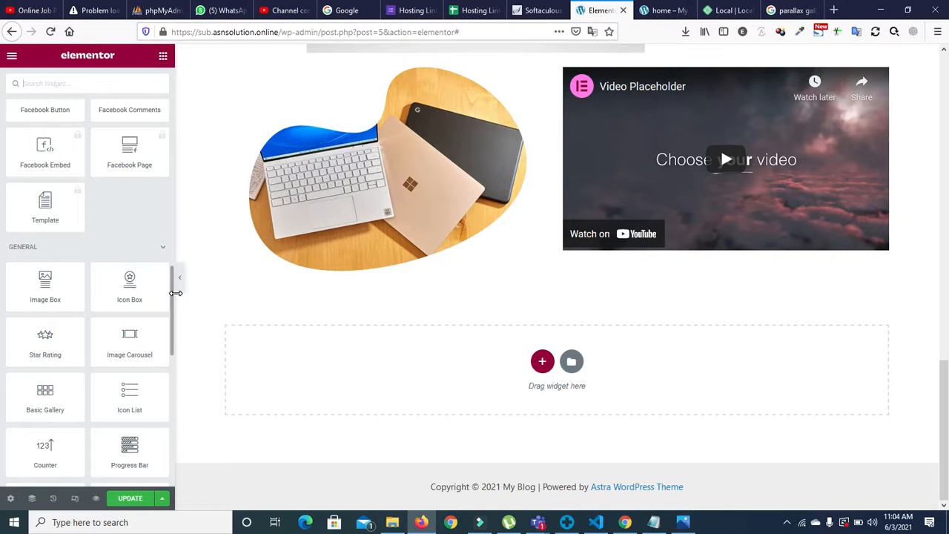